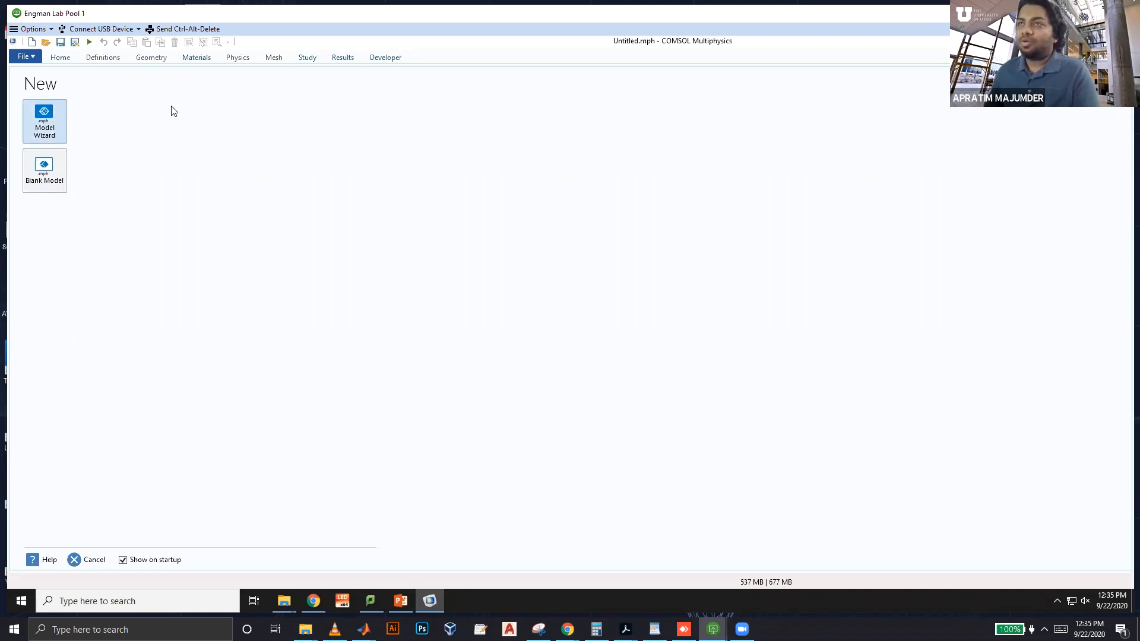
- Start a 3D model with the Model Wizard and expand the Ray Optics and Wave Optics physics groups
left_click(62, 125)
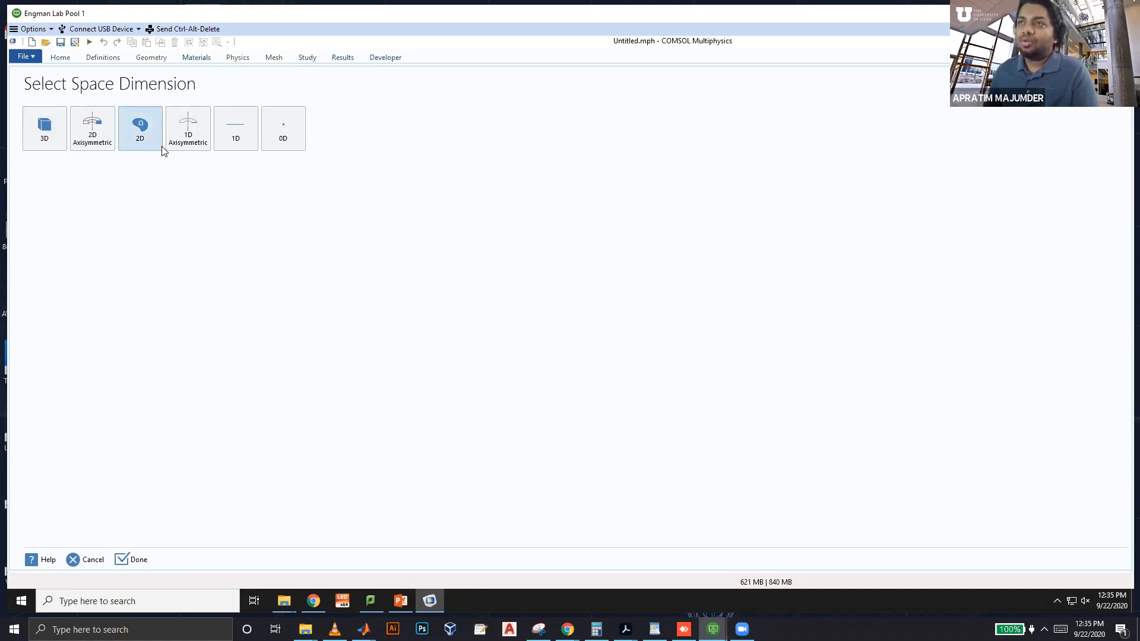
left_click(44, 138)
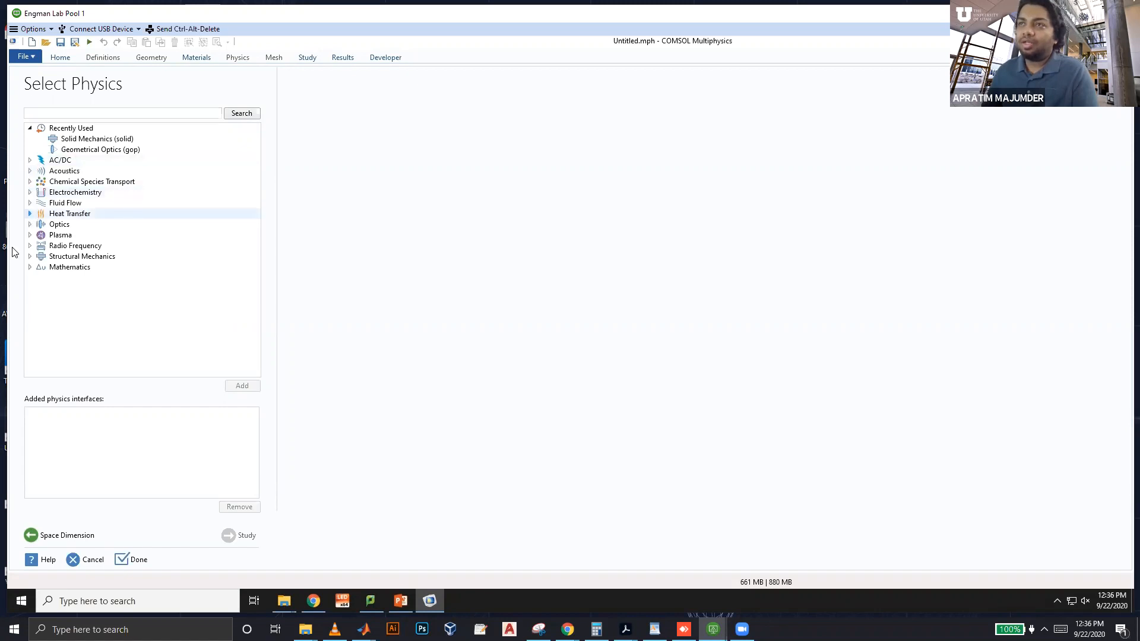
left_click(30, 224)
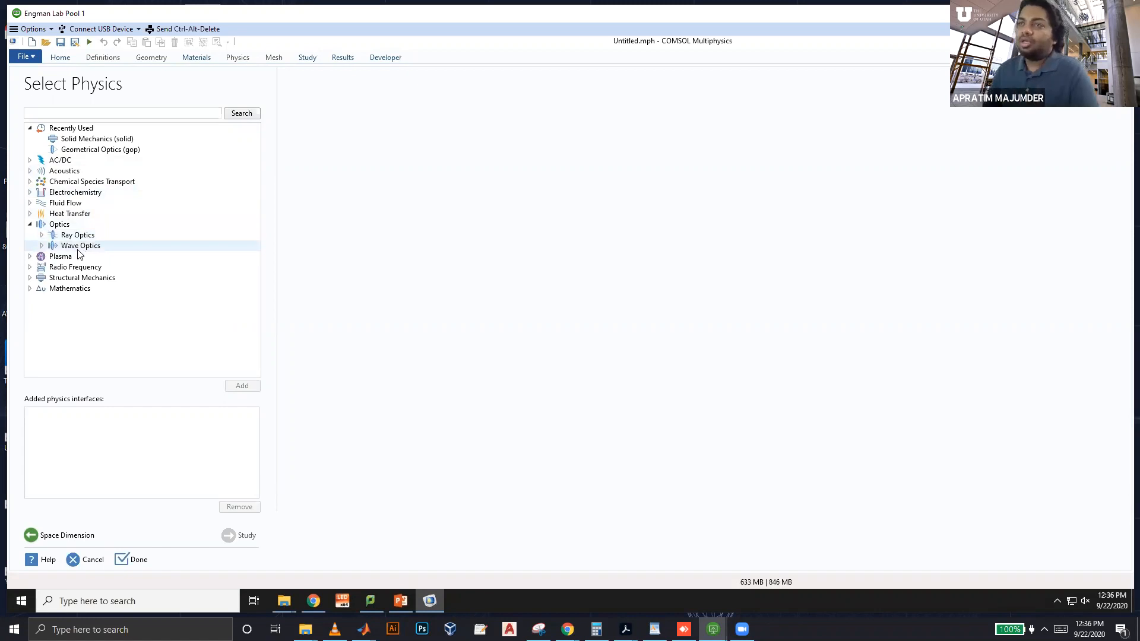
left_click(42, 237)
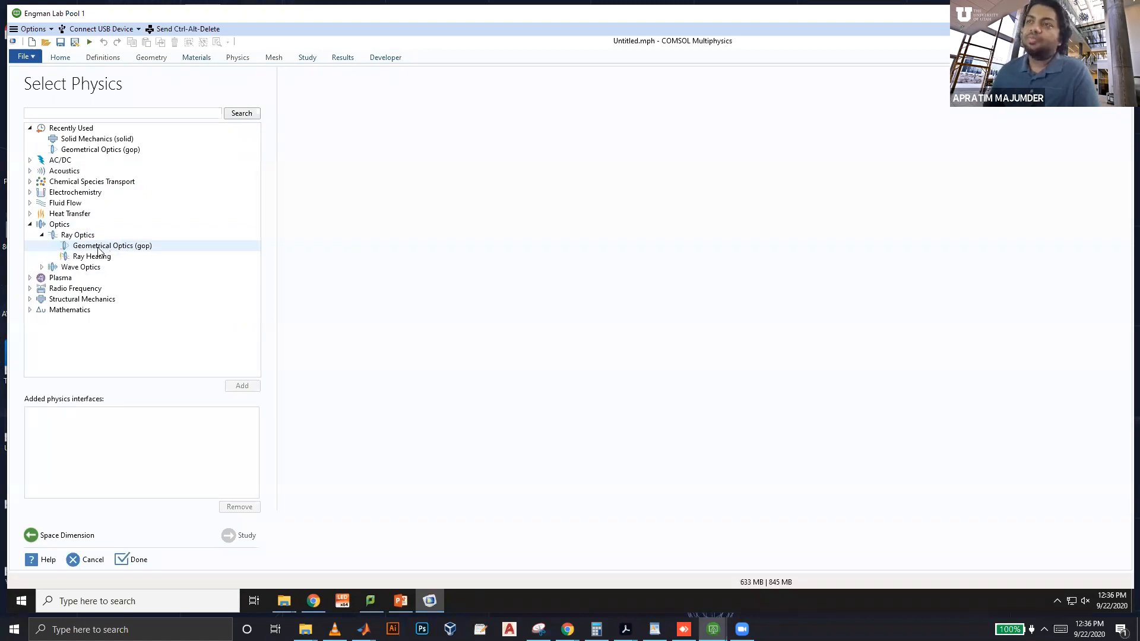
left_click(42, 268)
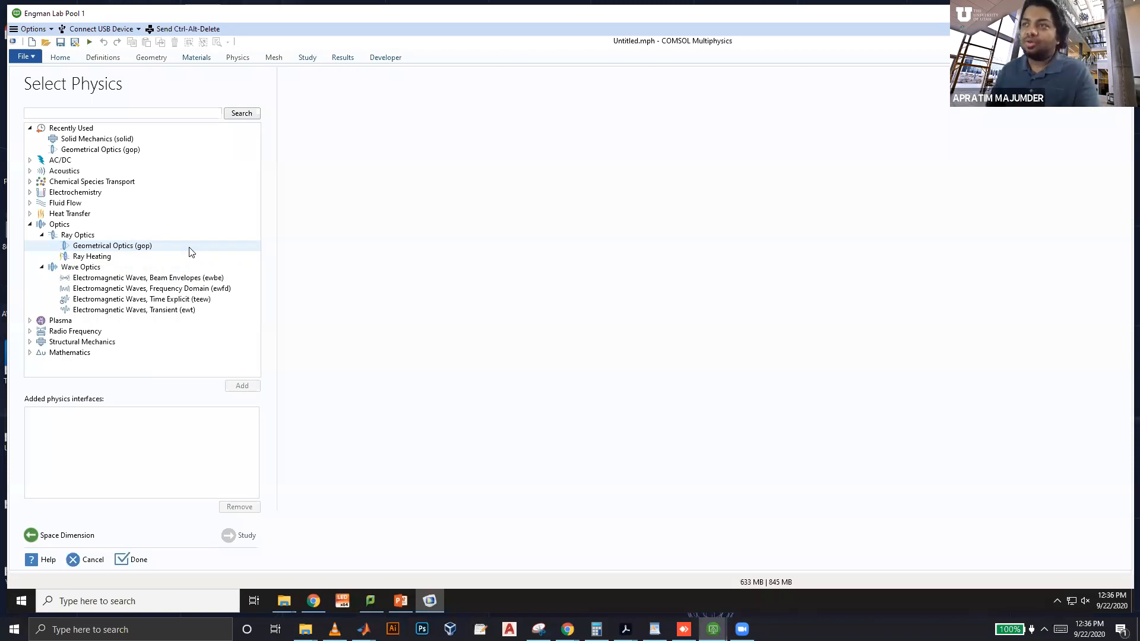
- Add the Geometrical Optics interface and create the model with a Bidirectionally Coupled Ray Tracing study
left_click(120, 247)
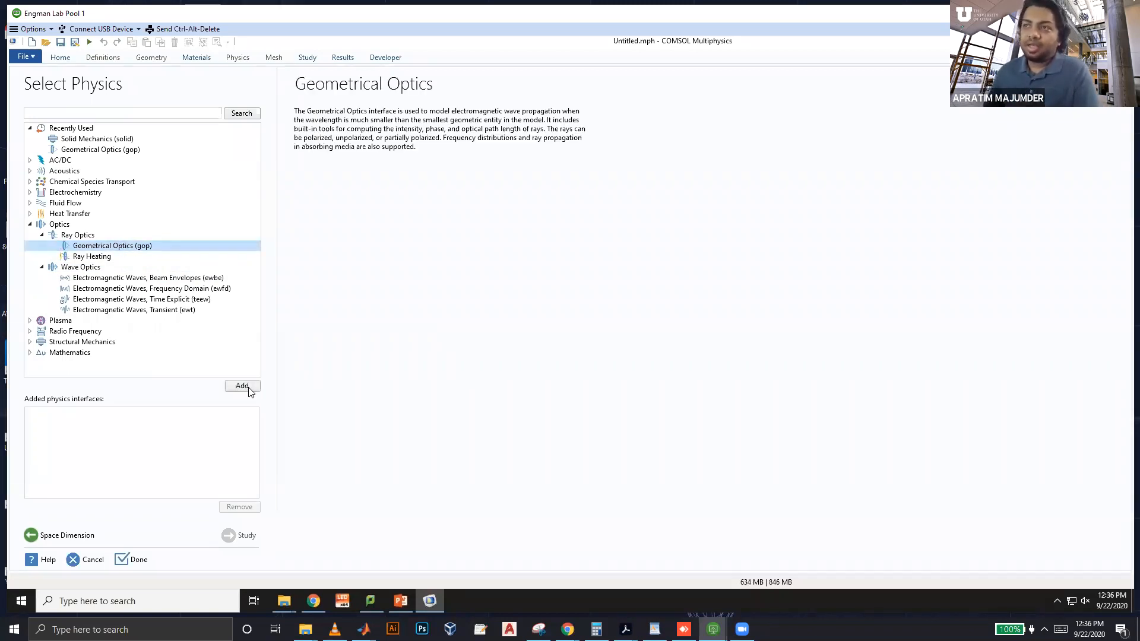
left_click(251, 391)
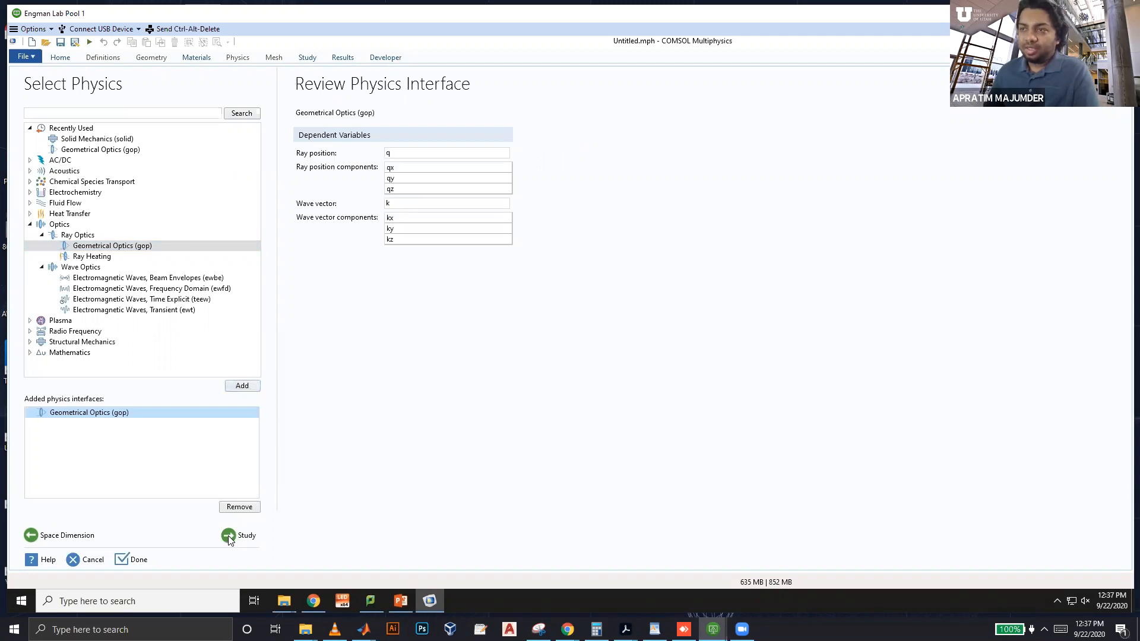
left_click(229, 536)
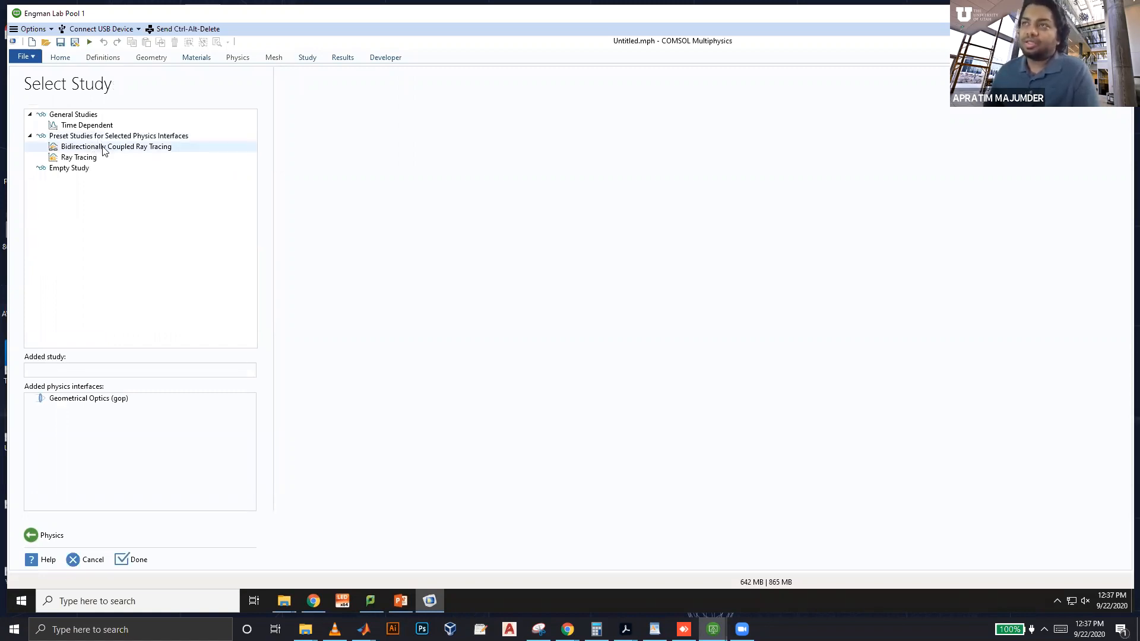
left_click(102, 150)
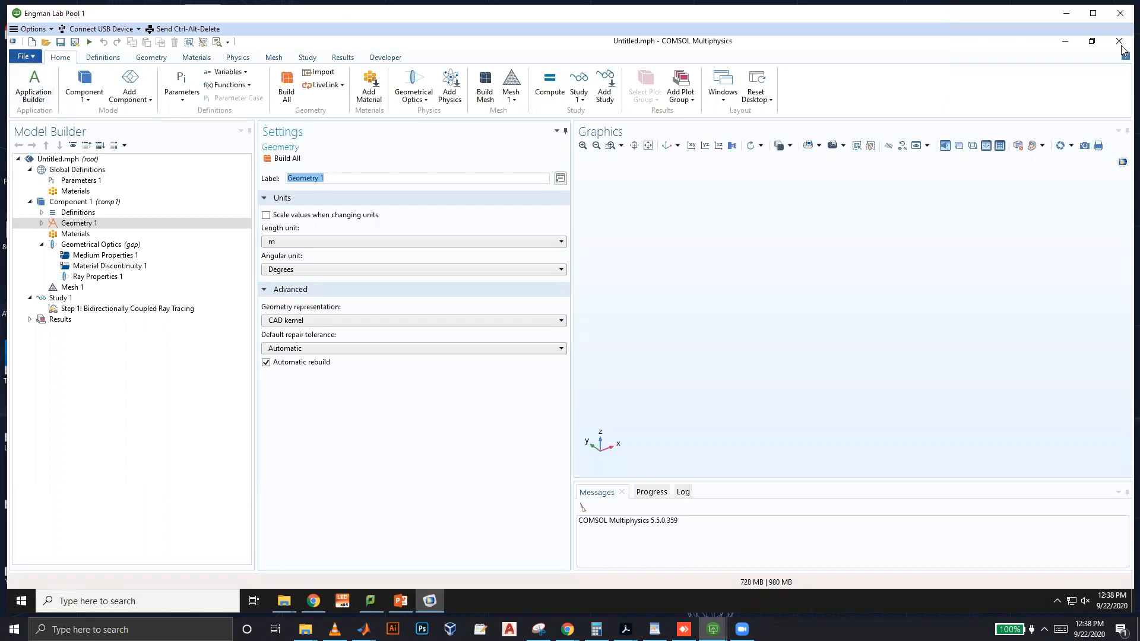
- Minimize the modelling window and search the remote computer's programs for "comsol"
left_click(202, 601)
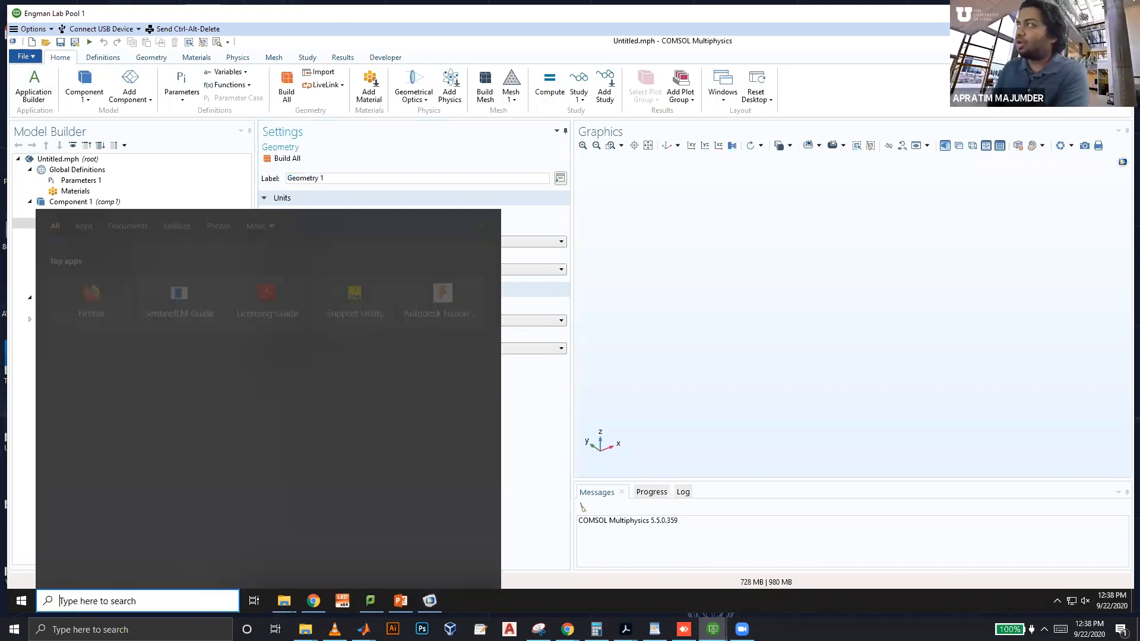
left_click(1066, 44)
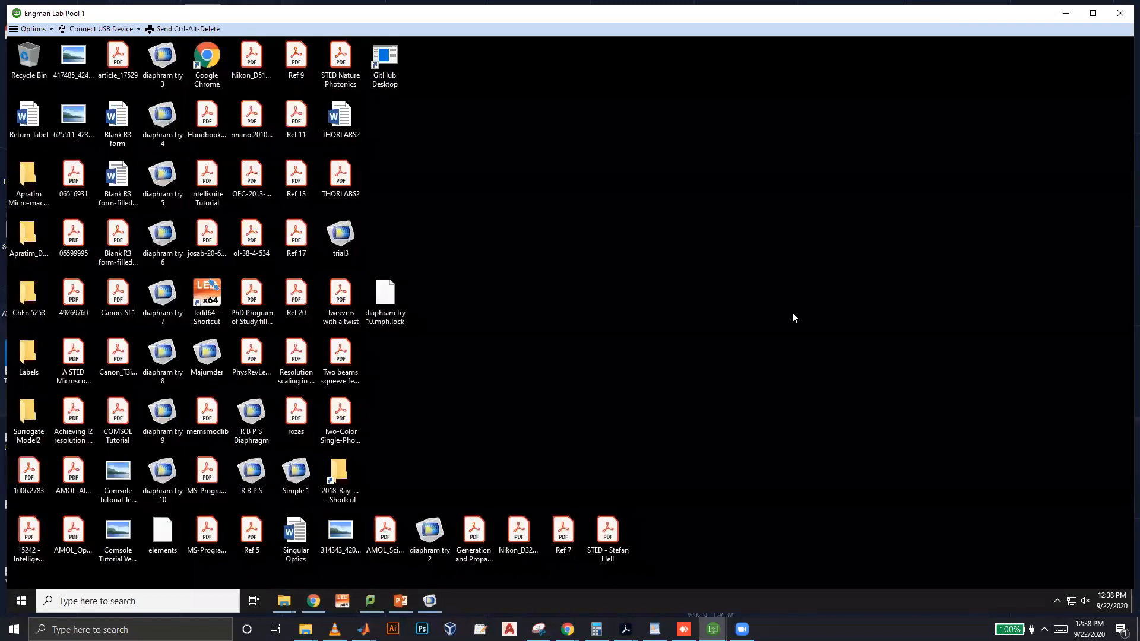
left_click(208, 598)
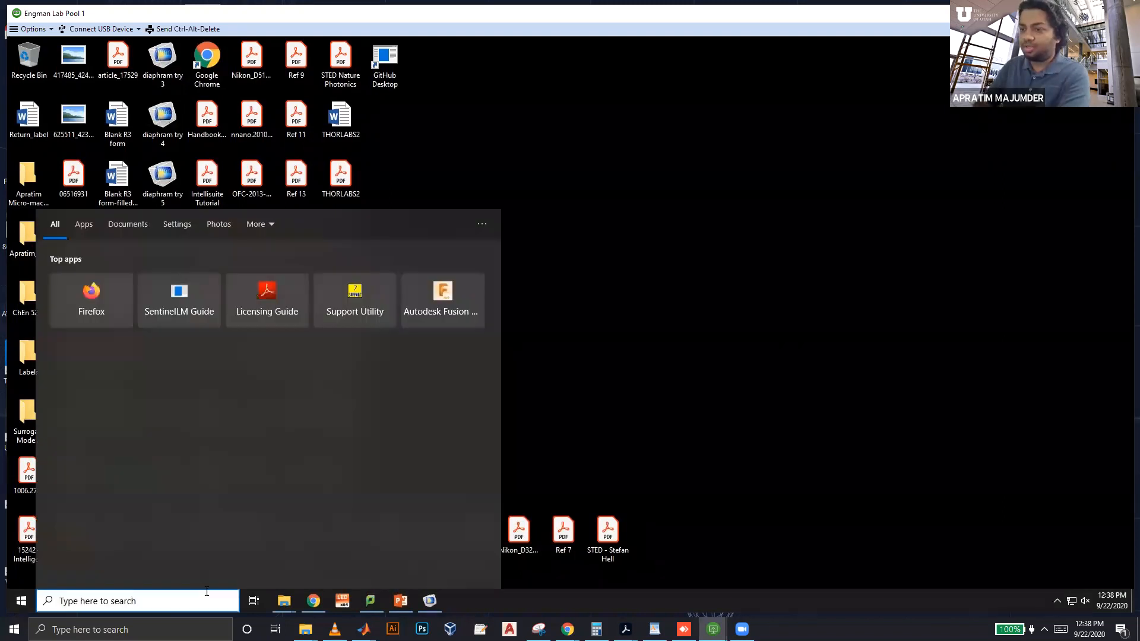
type("com")
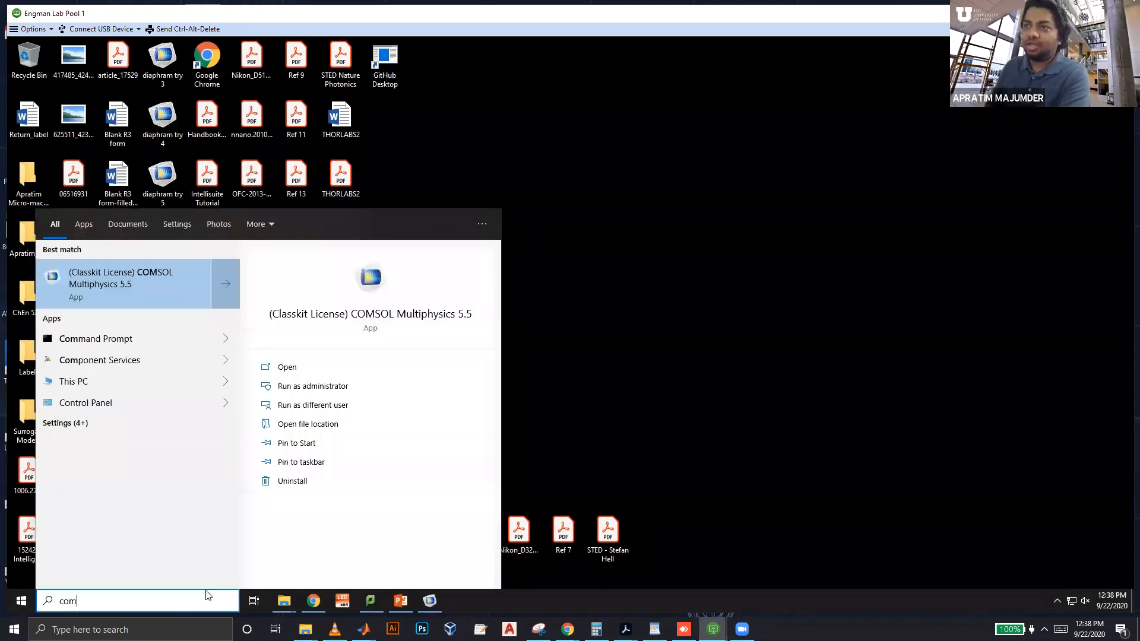
type("sol")
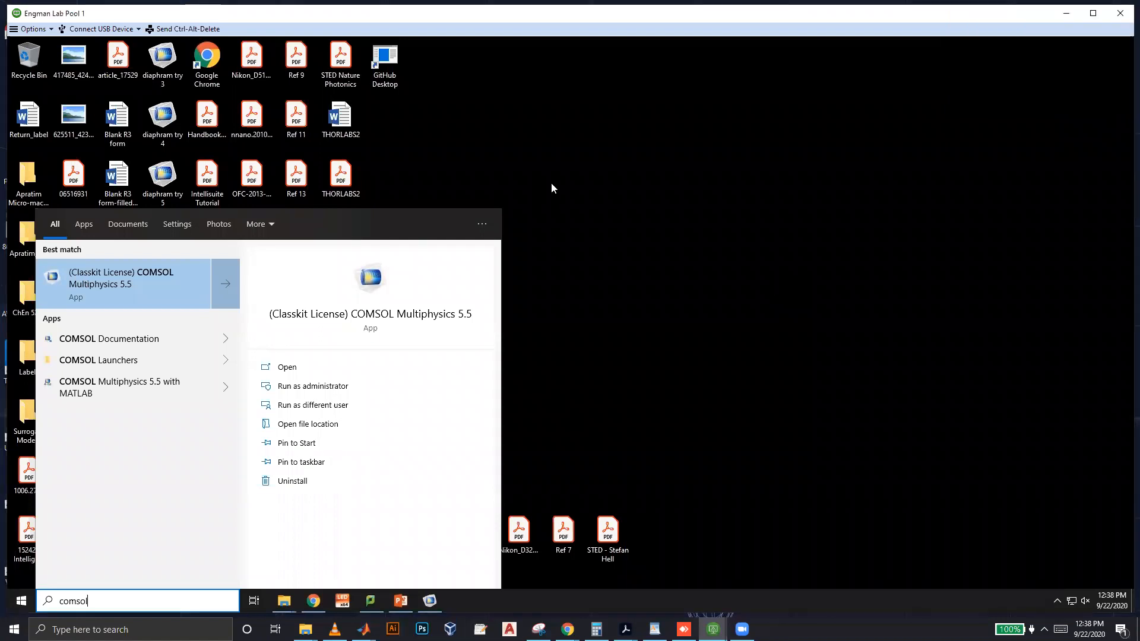
key("Escape")
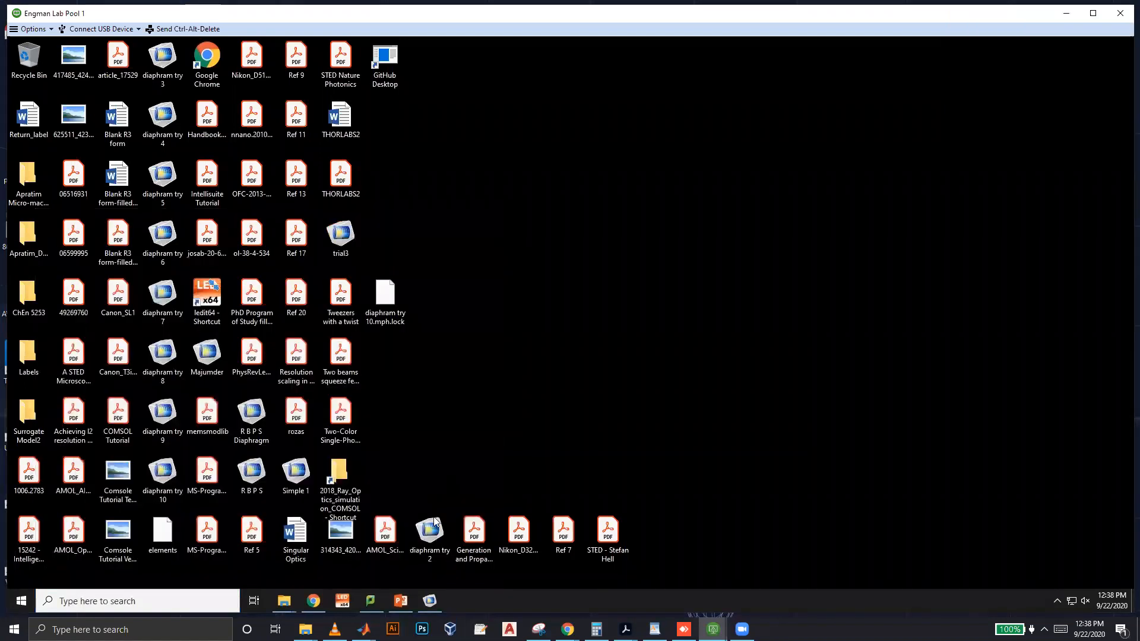
- Show and hide the COMSOL window, look up "comsol" once more in the Windows search, and return to the model
left_click(429, 601)
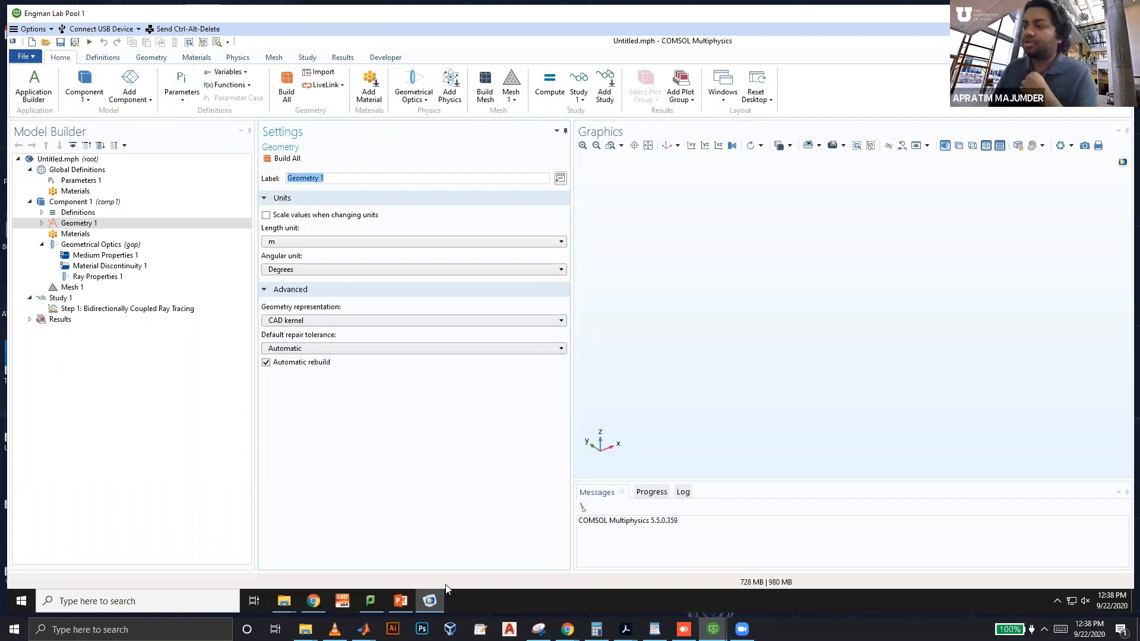
left_click(430, 601)
left_click(430, 601)
left_click(430, 601)
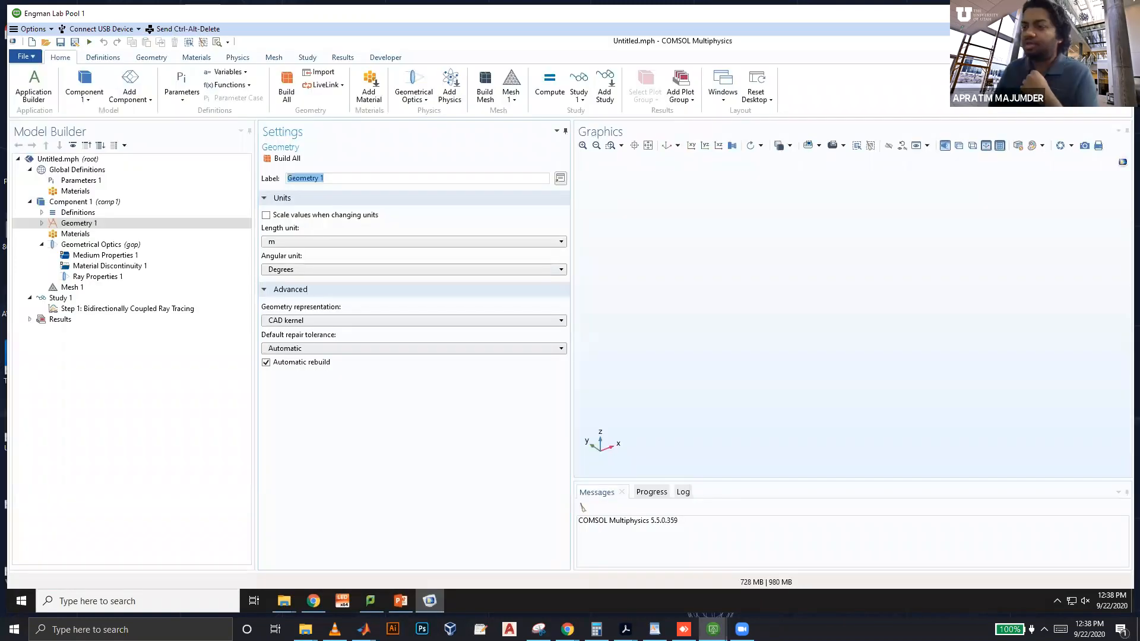
left_click(196, 600)
type("com")
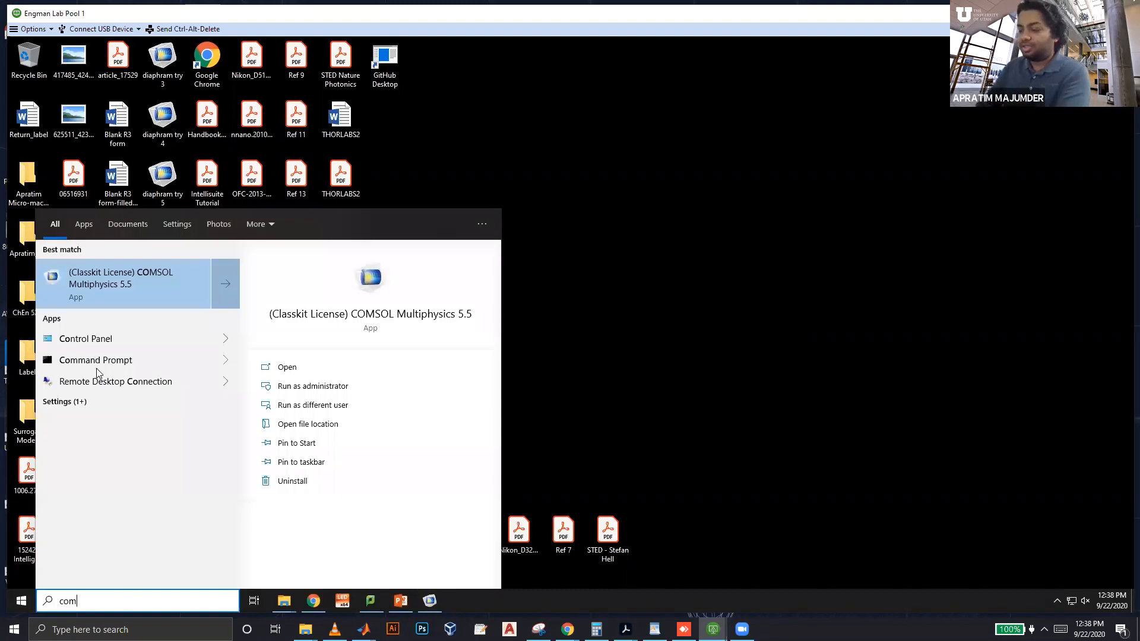
type("sol")
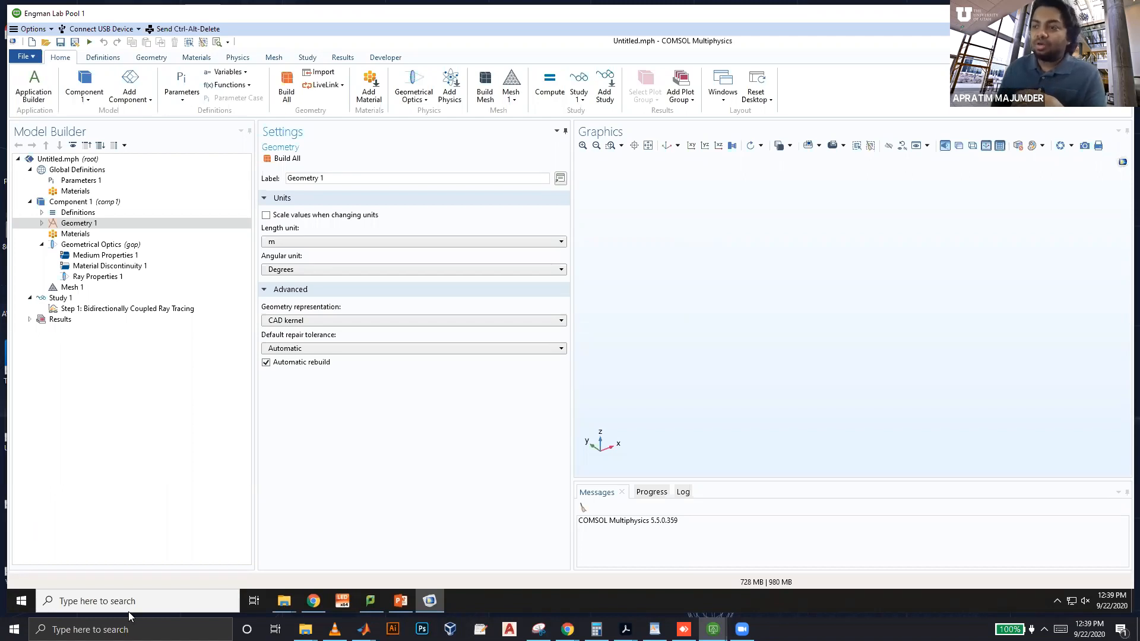
left_click(151, 601)
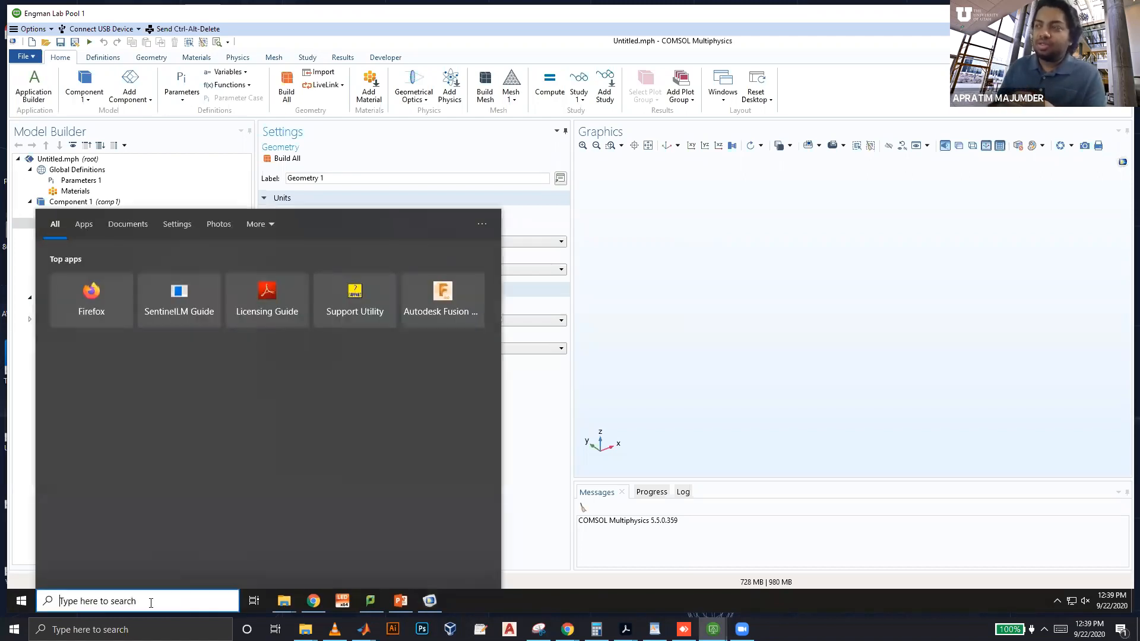
left_click(712, 577)
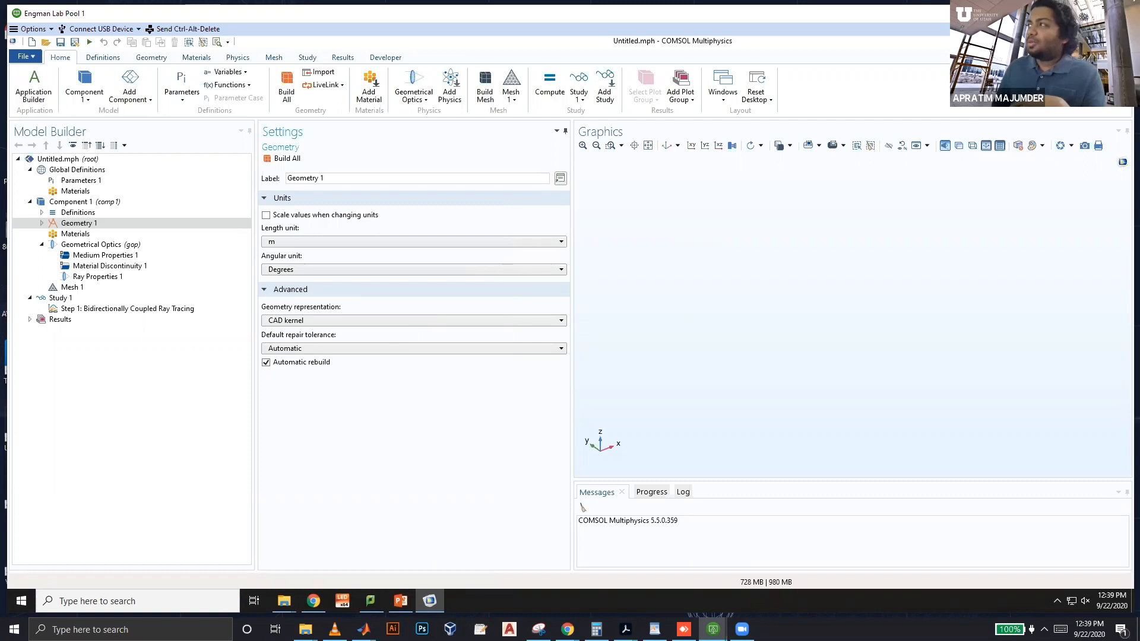
- Start a new file, keep the window maximized, and choose a 3D space dimension in the Model Wizard
left_click(28, 58)
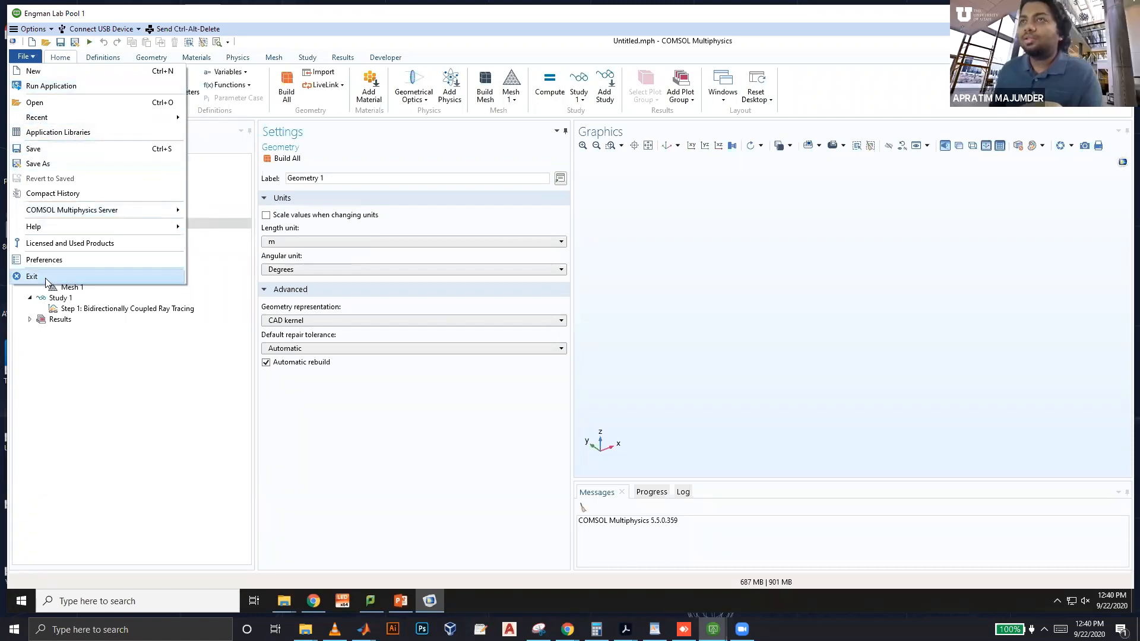
left_click(34, 71)
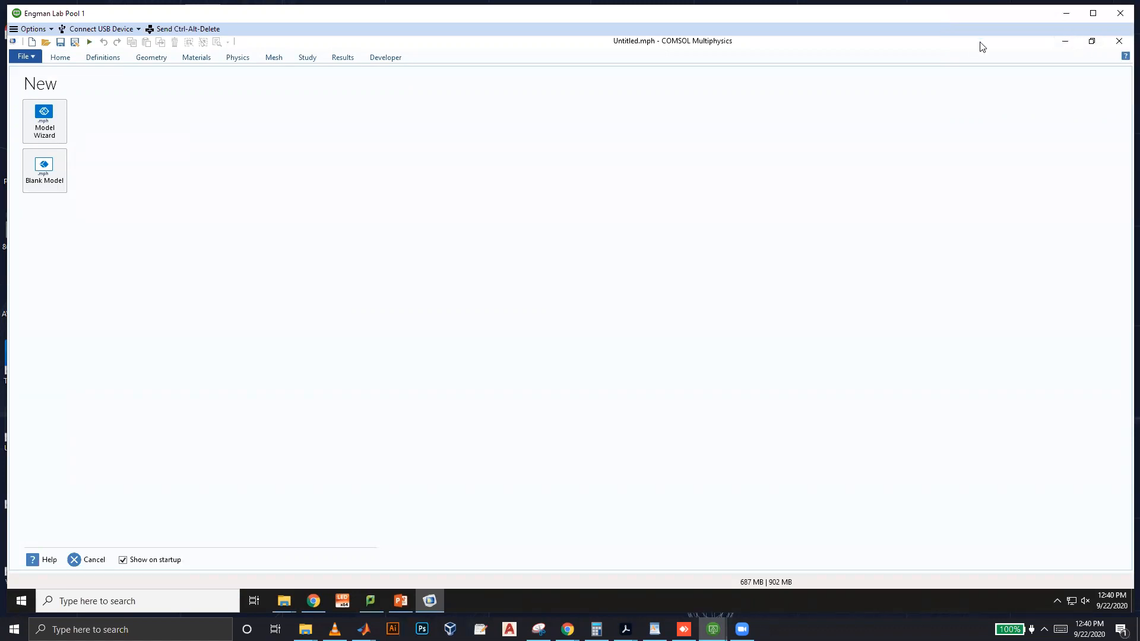
left_click_drag(981, 46, 917, 50)
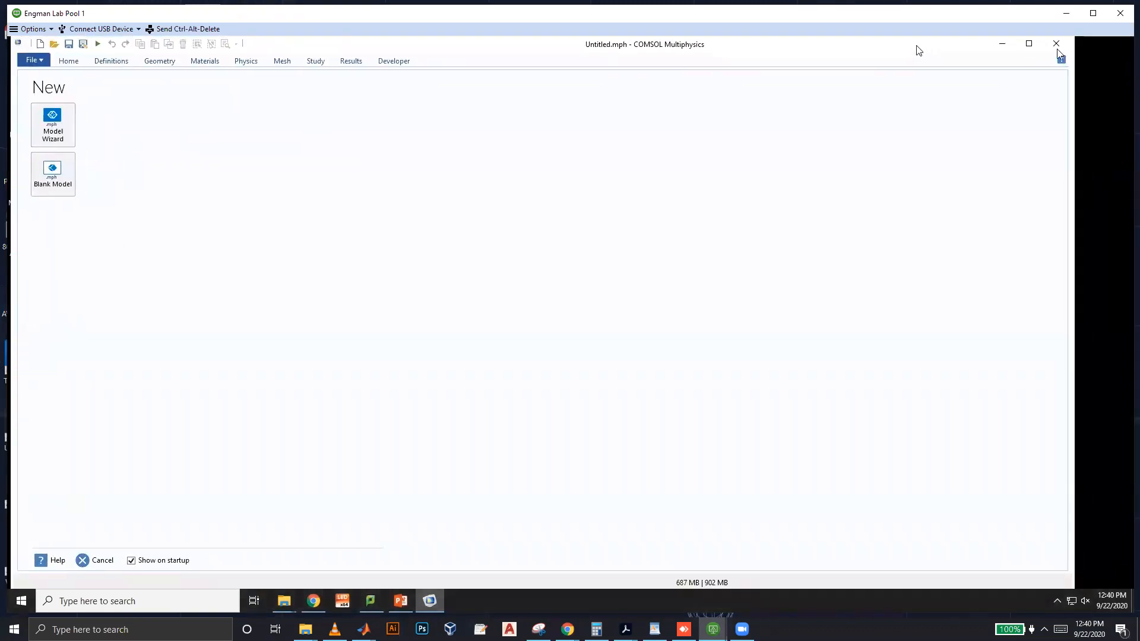
left_click(1027, 43)
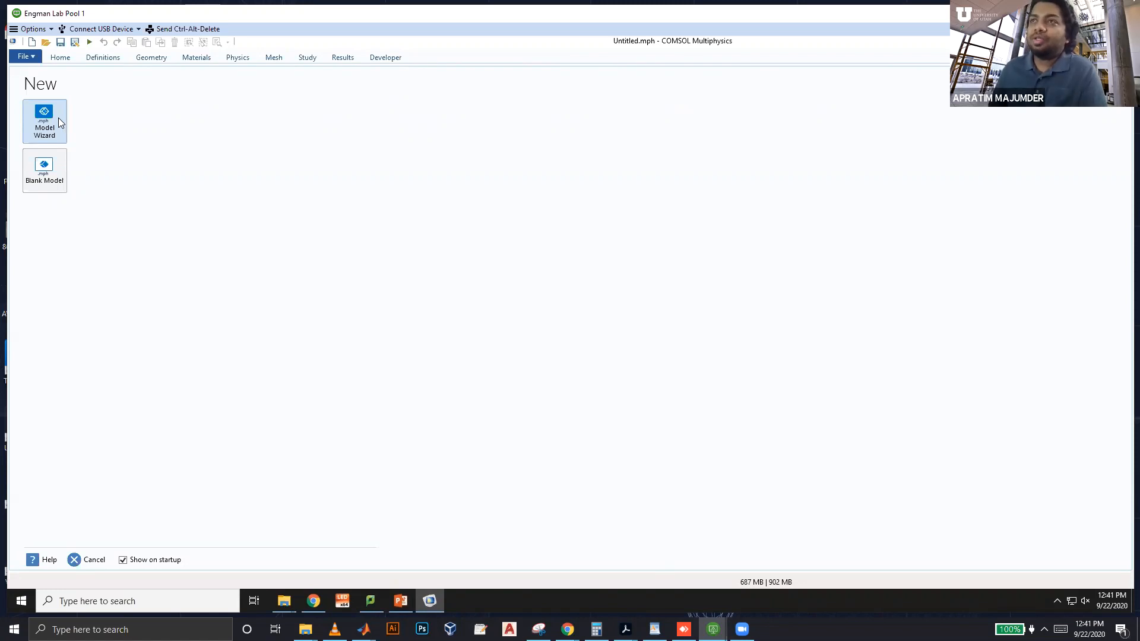
left_click(58, 118)
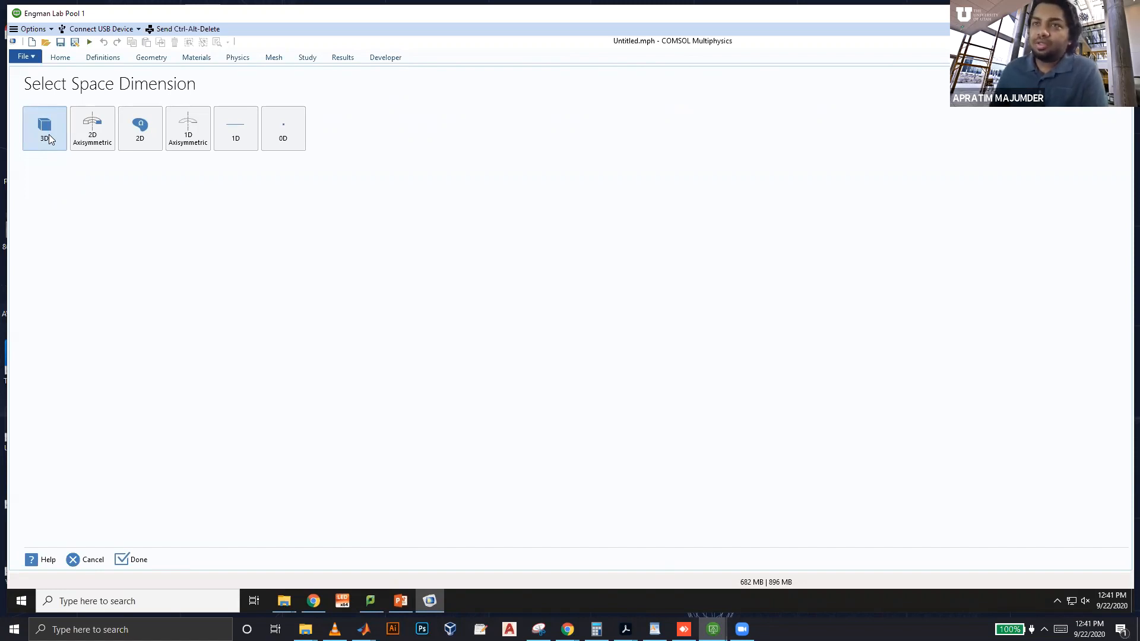
left_click(47, 138)
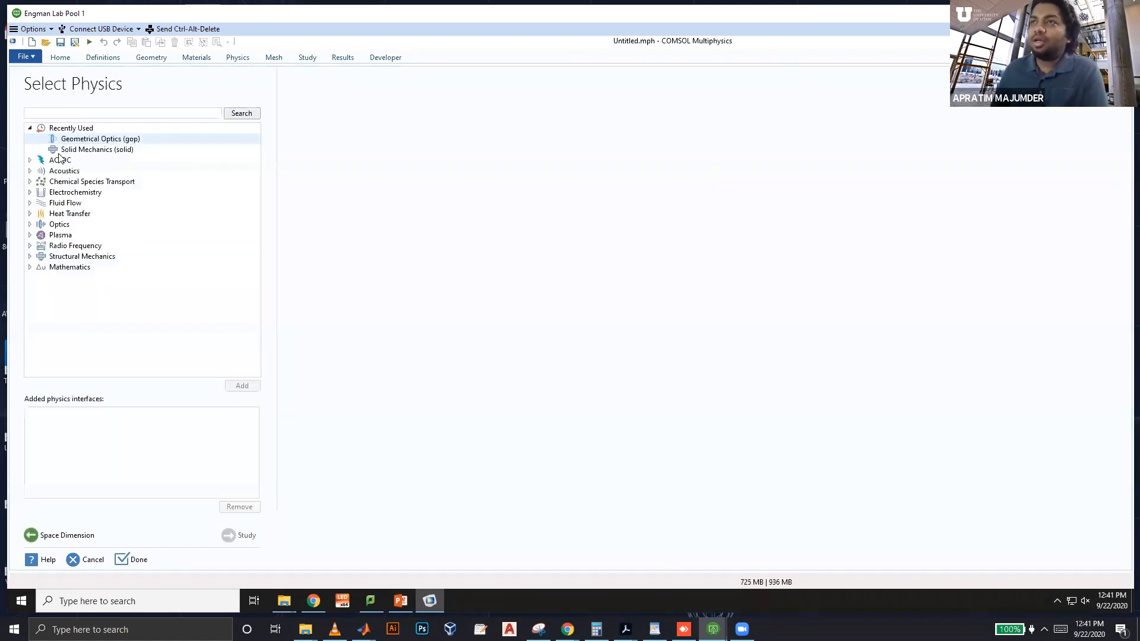
- Add Geometrical Optics from the Ray Optics group and select the Bidirectionally Coupled Ray Tracing study
left_click(30, 224)
left_click(65, 236)
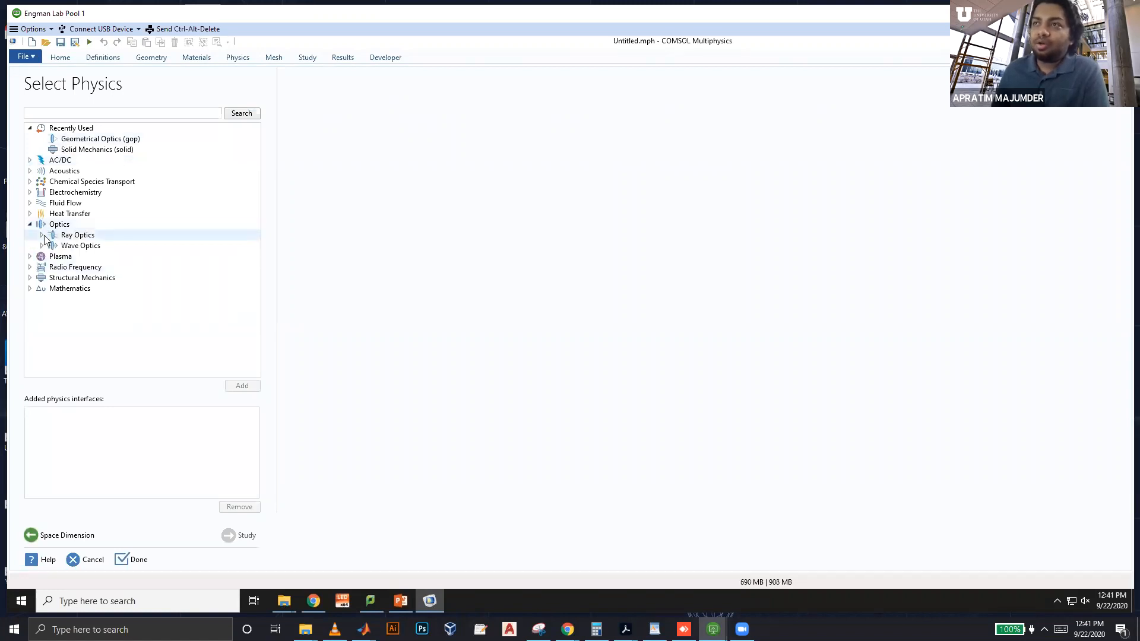
double_click(67, 236)
left_click(83, 247)
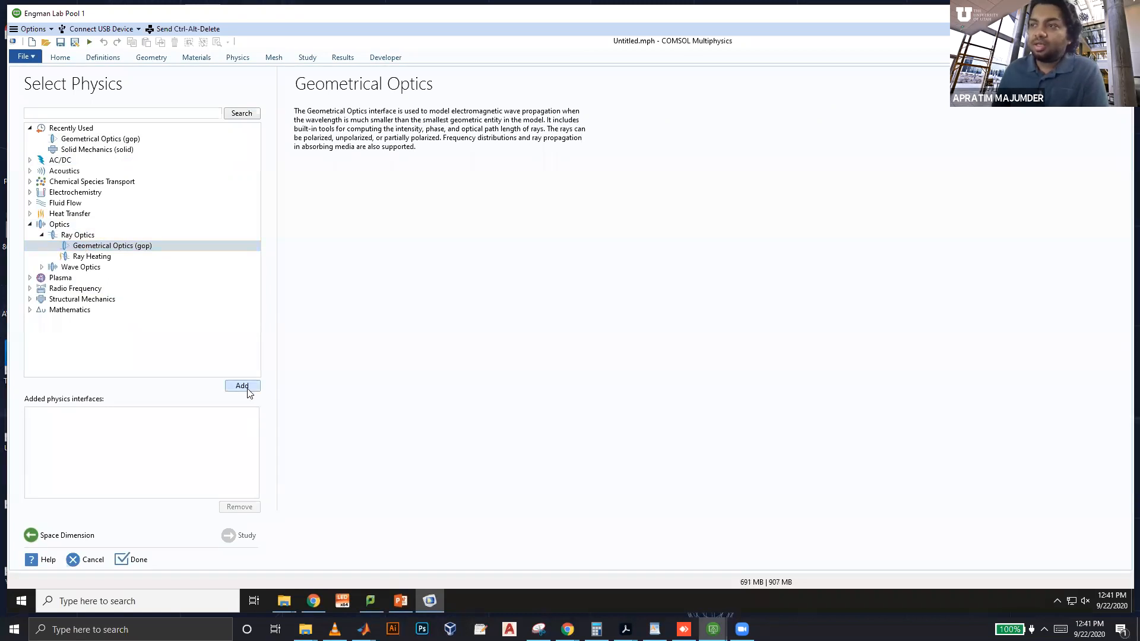
left_click(243, 386)
left_click(245, 537)
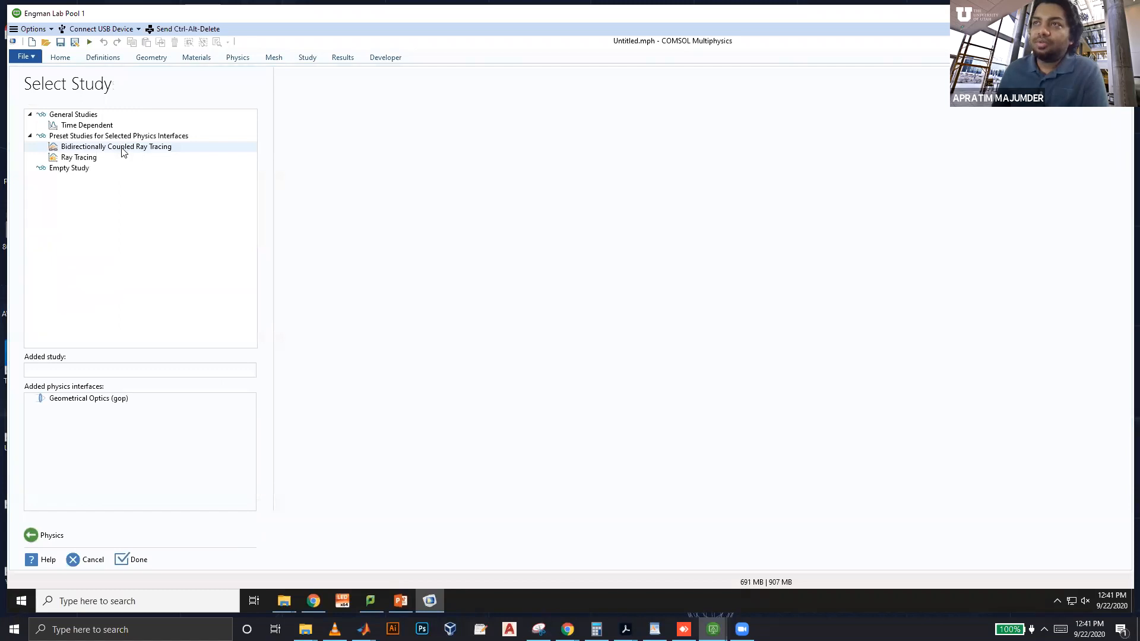
left_click(122, 148)
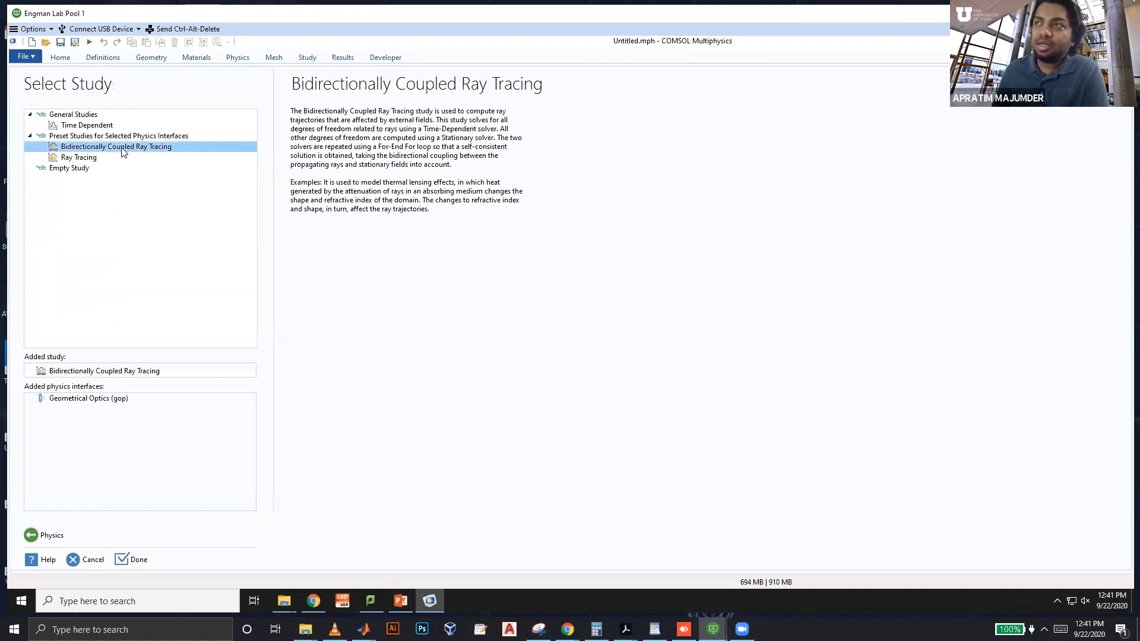
- Finish the wizard setup and discard the changes to Untitled.mph without saving a file
left_click(120, 558)
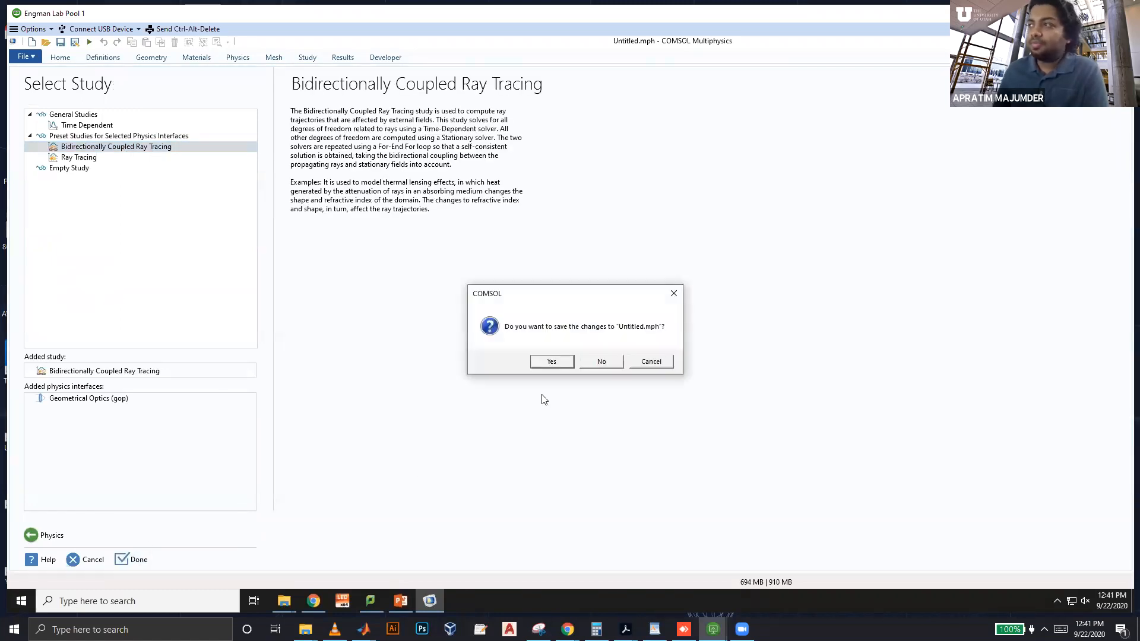
left_click(564, 366)
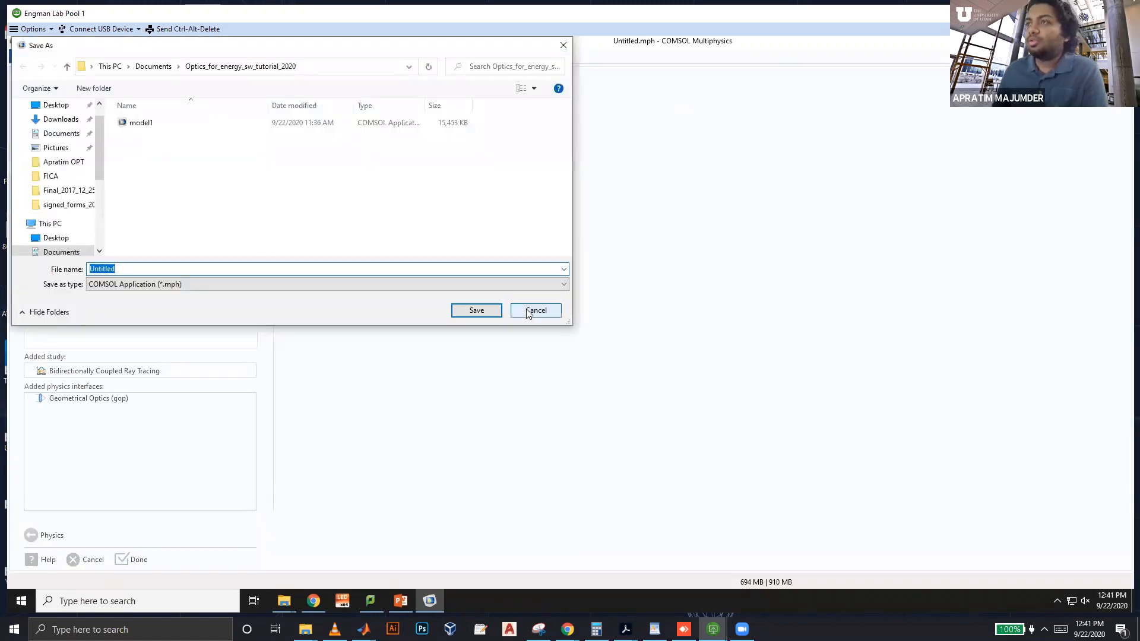
left_click(528, 314)
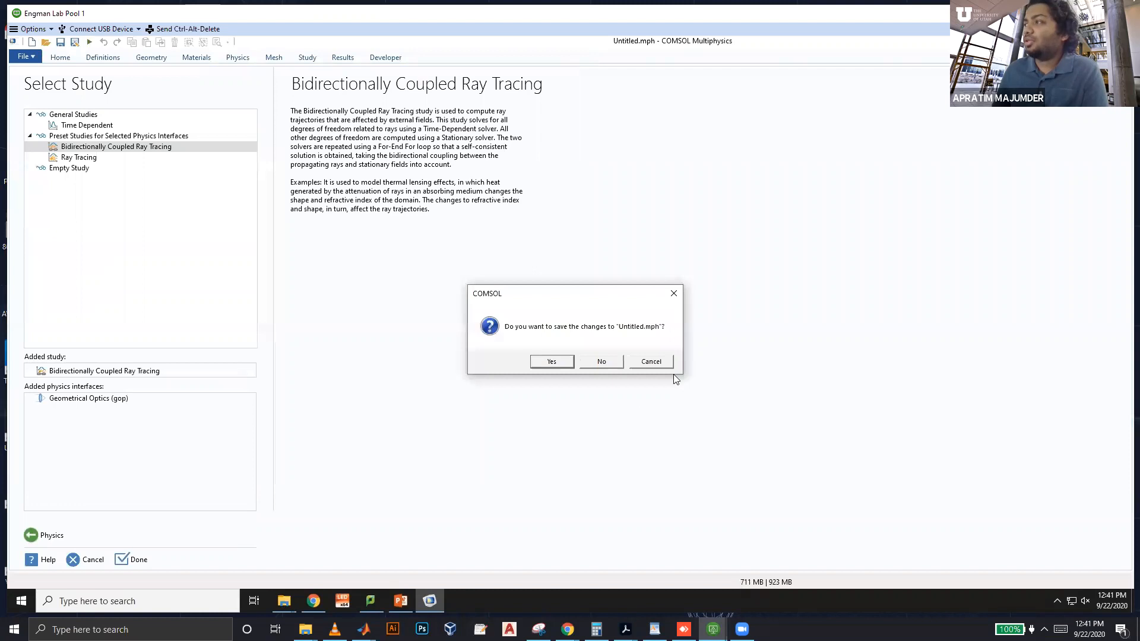
left_click(601, 361)
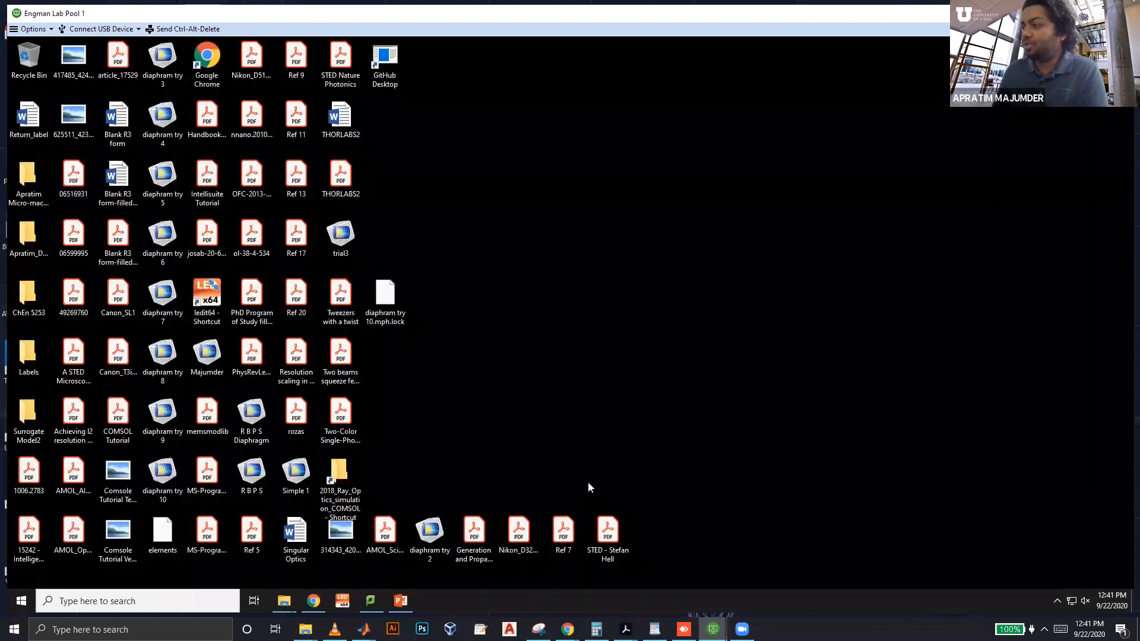
- Launch COMSOL Multiphysics by looking up "comsol" in the Windows search of the remote desktop
left_click(129, 602)
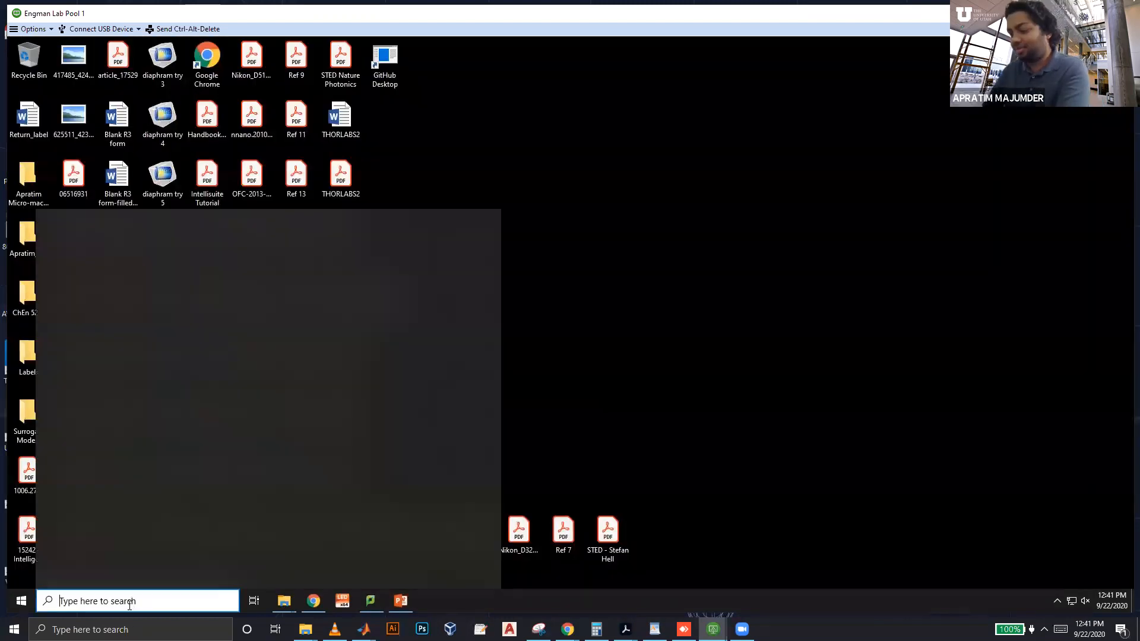
type("comsol")
key("Return")
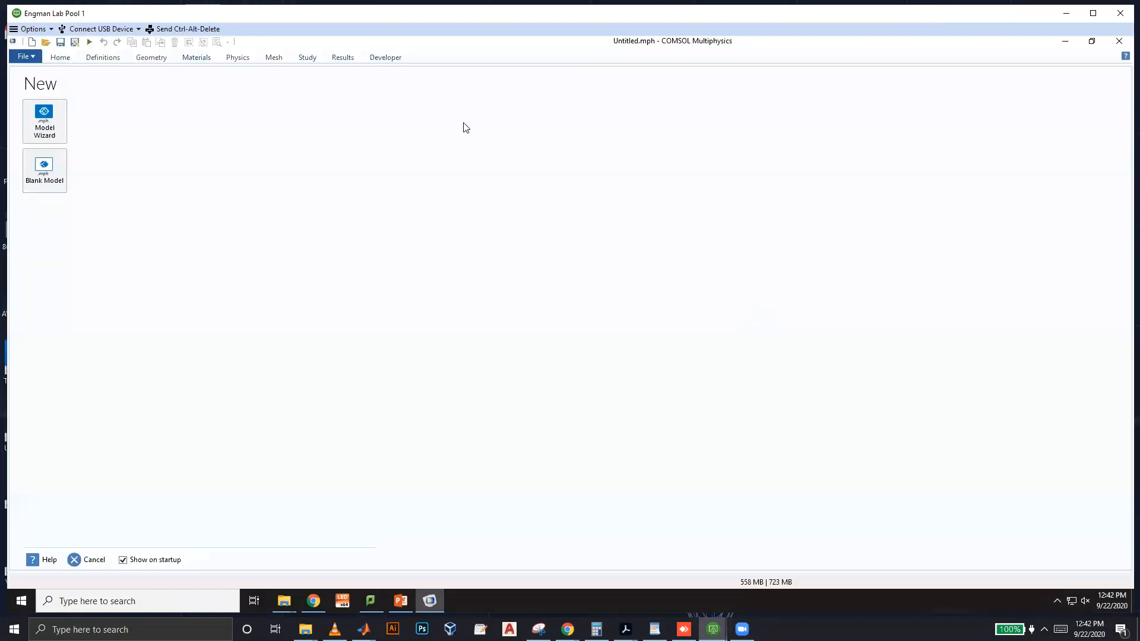
- Set up a 3D model with the Model Wizard, adding Geometrical Optics physics and a Bidirectionally Coupled Ray Tracing study
left_click(46, 116)
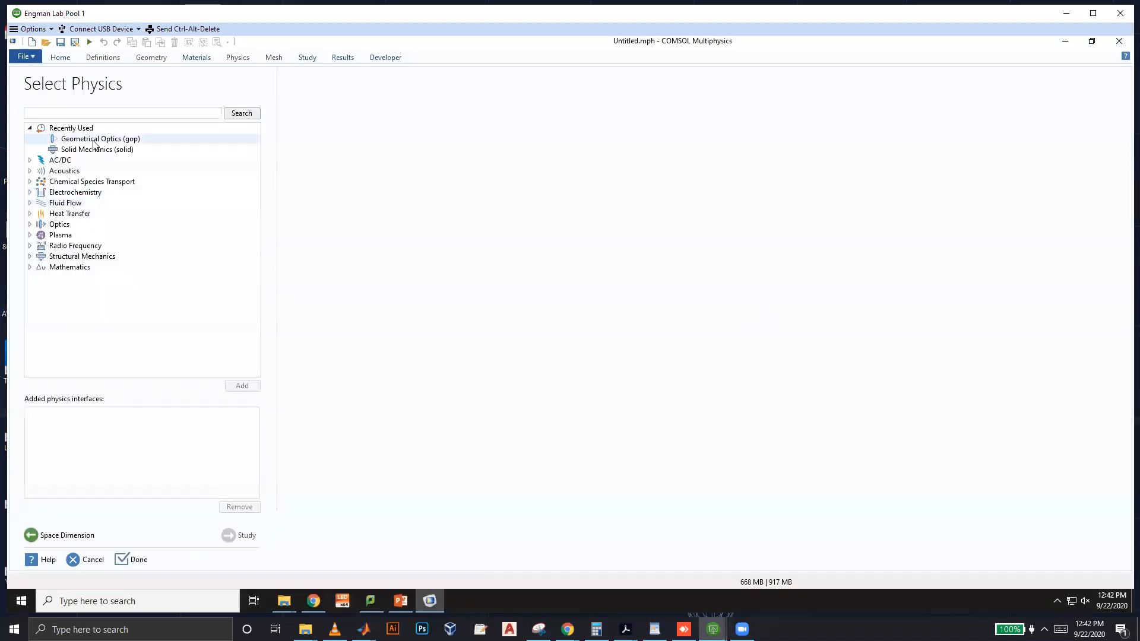
left_click(96, 140)
left_click(255, 388)
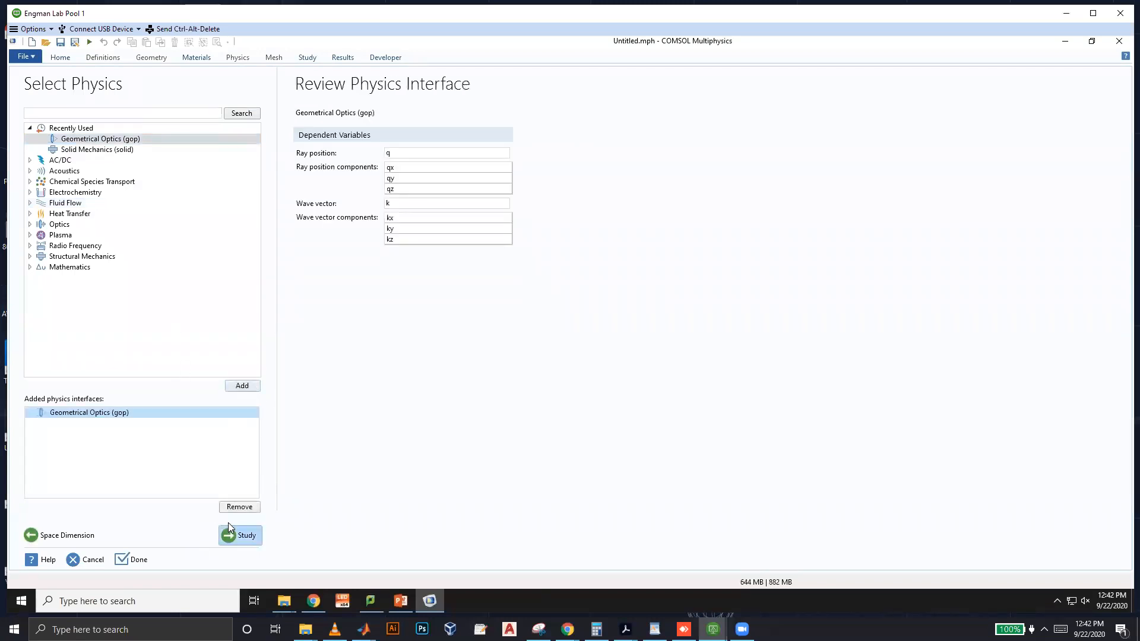
left_click(228, 525)
left_click(144, 148)
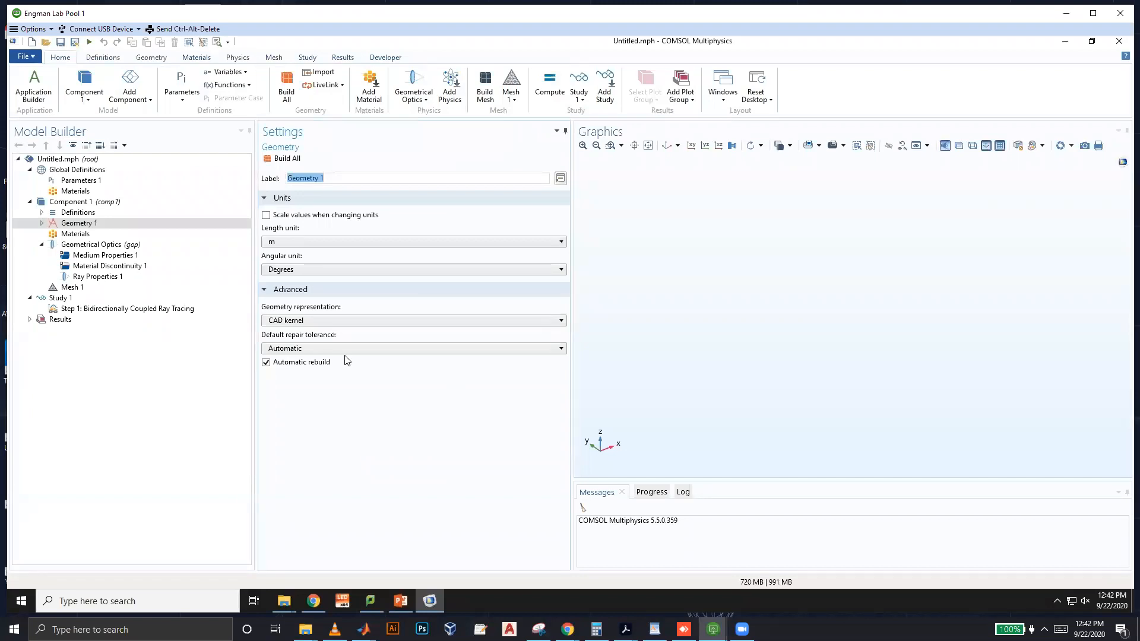
- Save the untitled model as model2 in the Optics_for_energy_sw_tutorial_2020 folder
left_click(29, 58)
left_click(32, 164)
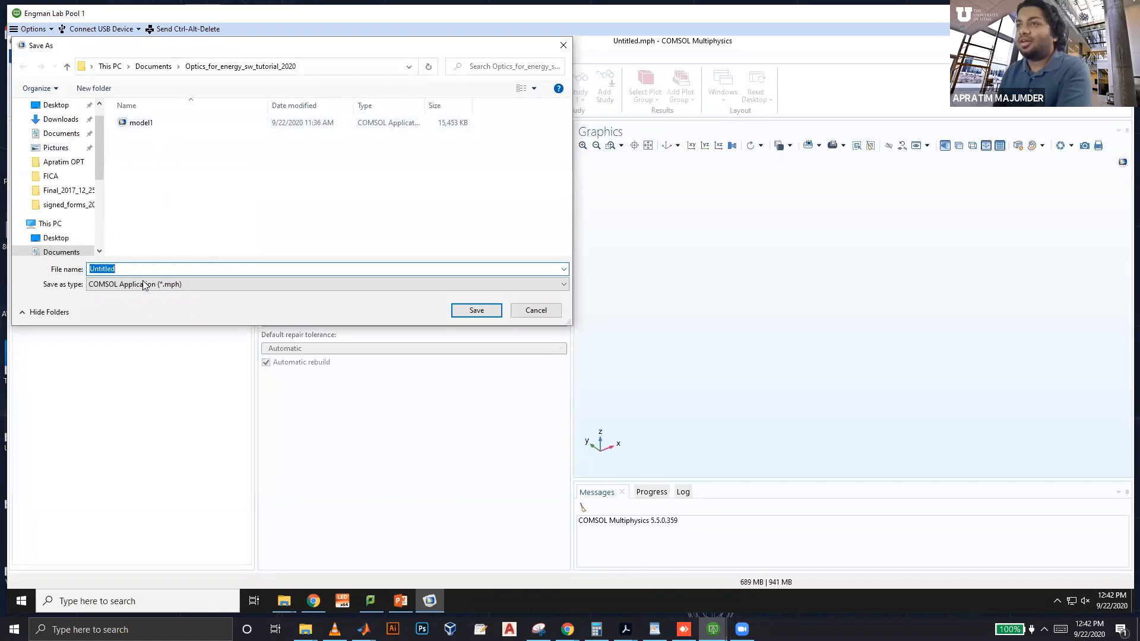
type("model")
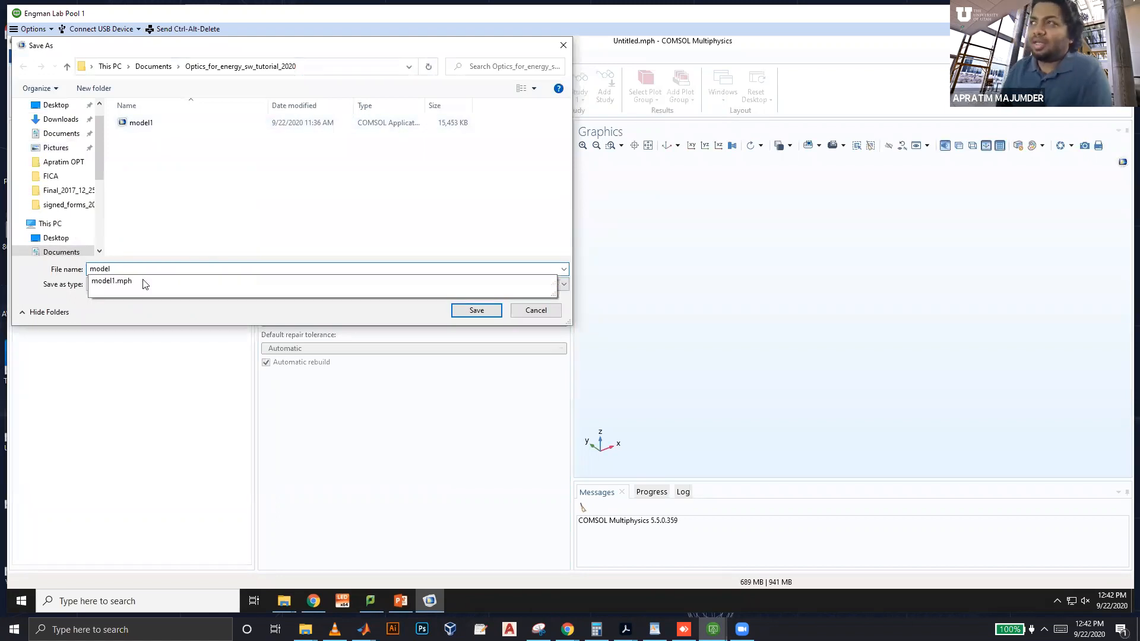
type("2")
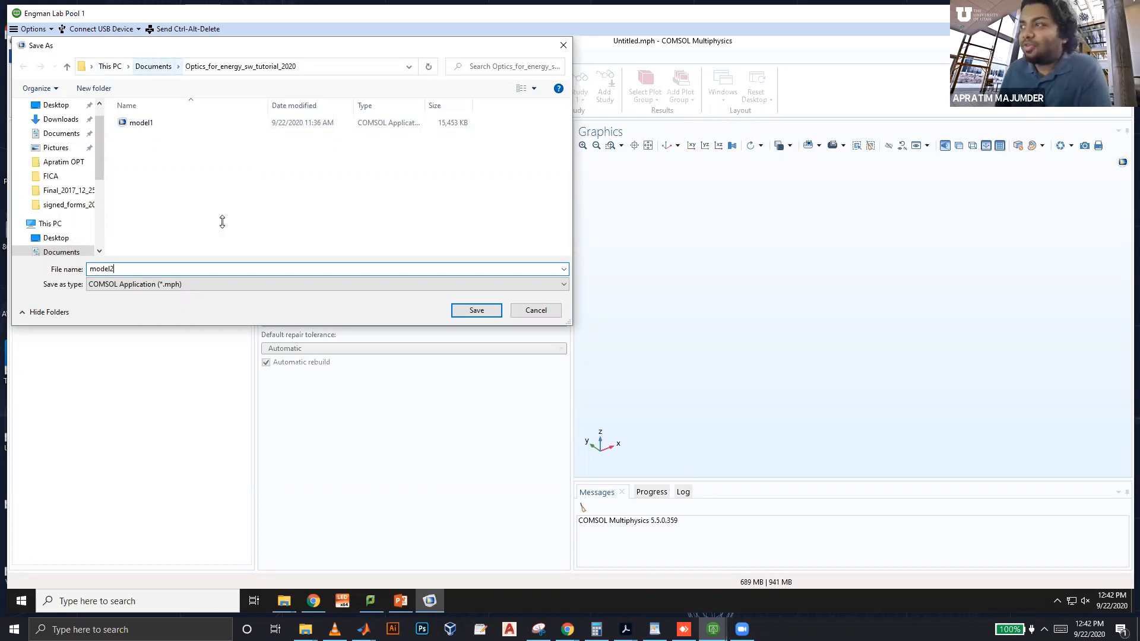
left_click(477, 314)
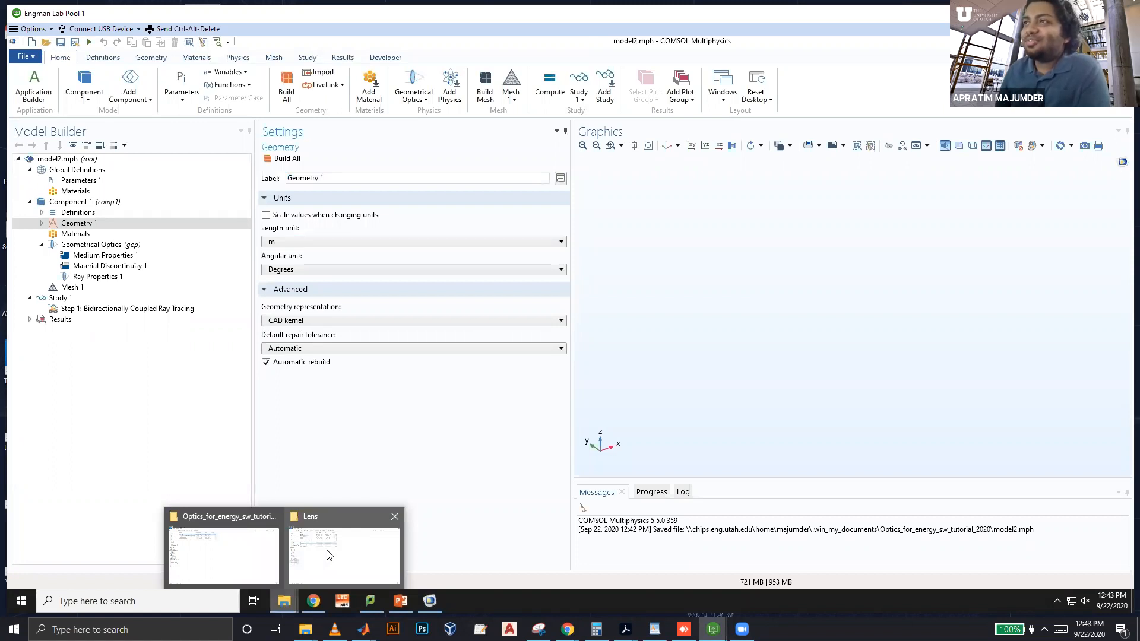
- Look at the network drives under This PC in File Explorer, then return to COMSOL
left_click(329, 555)
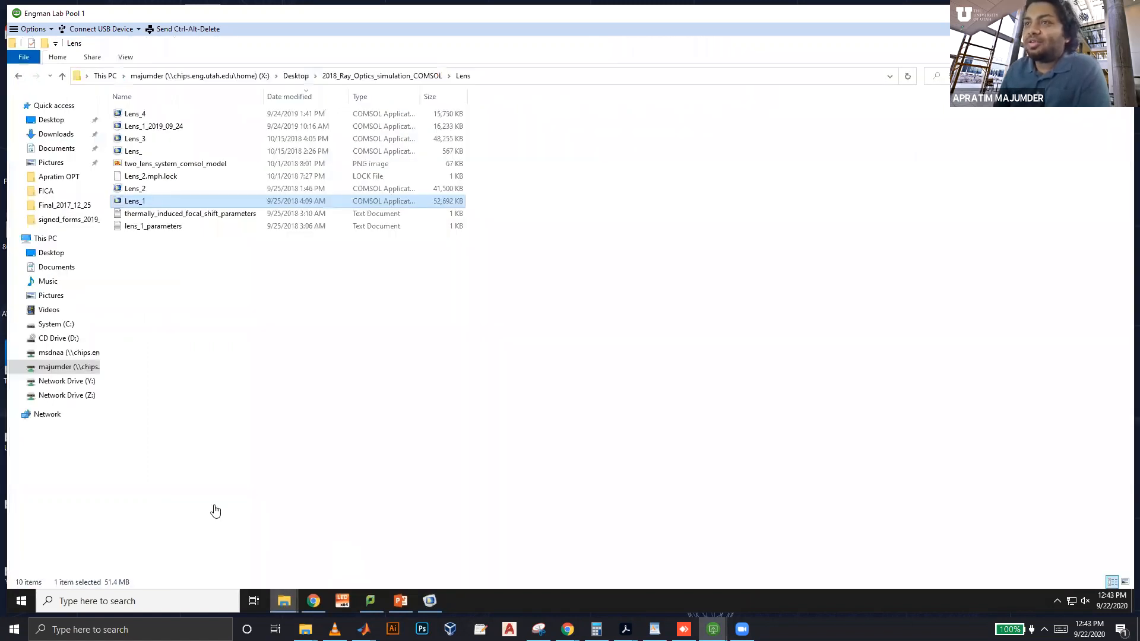
left_click(105, 76)
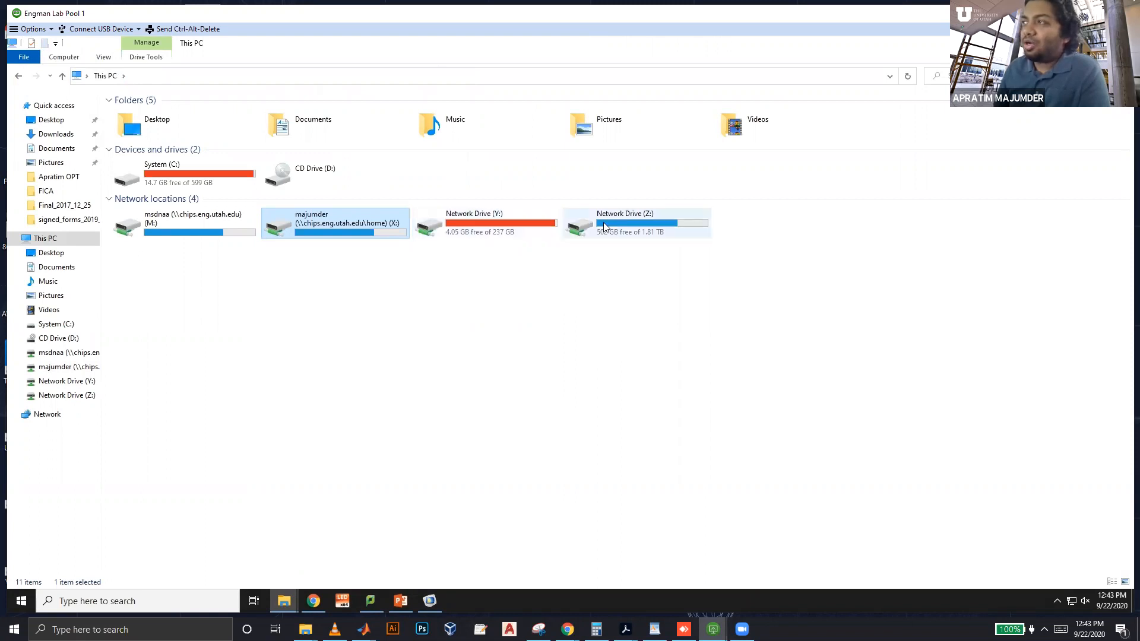
mouse_move(607, 227)
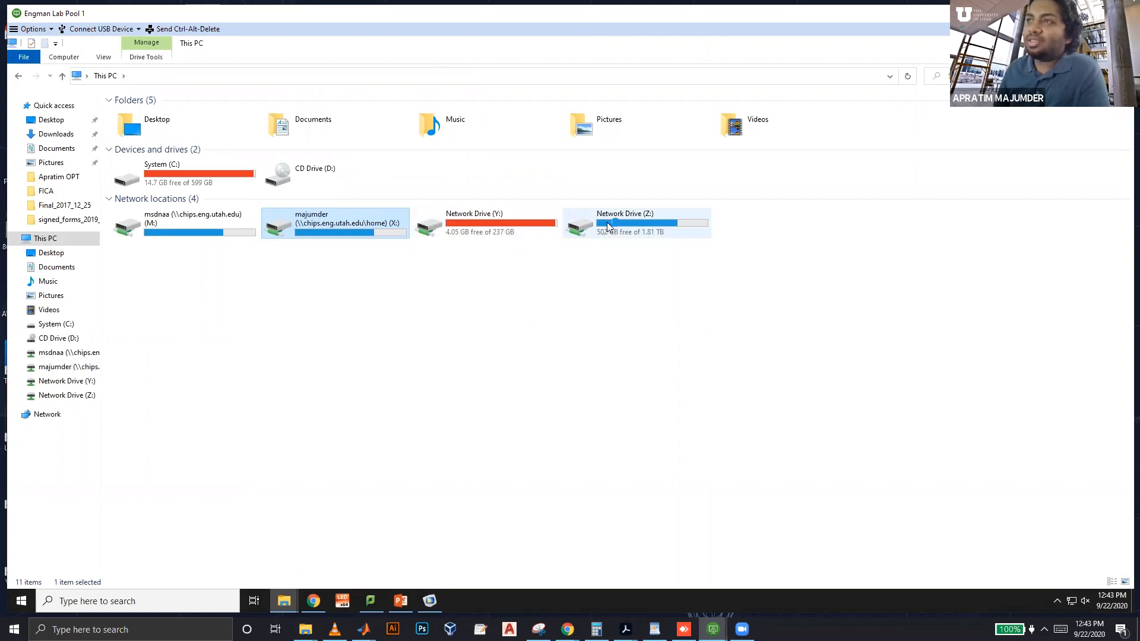
double_click(606, 227)
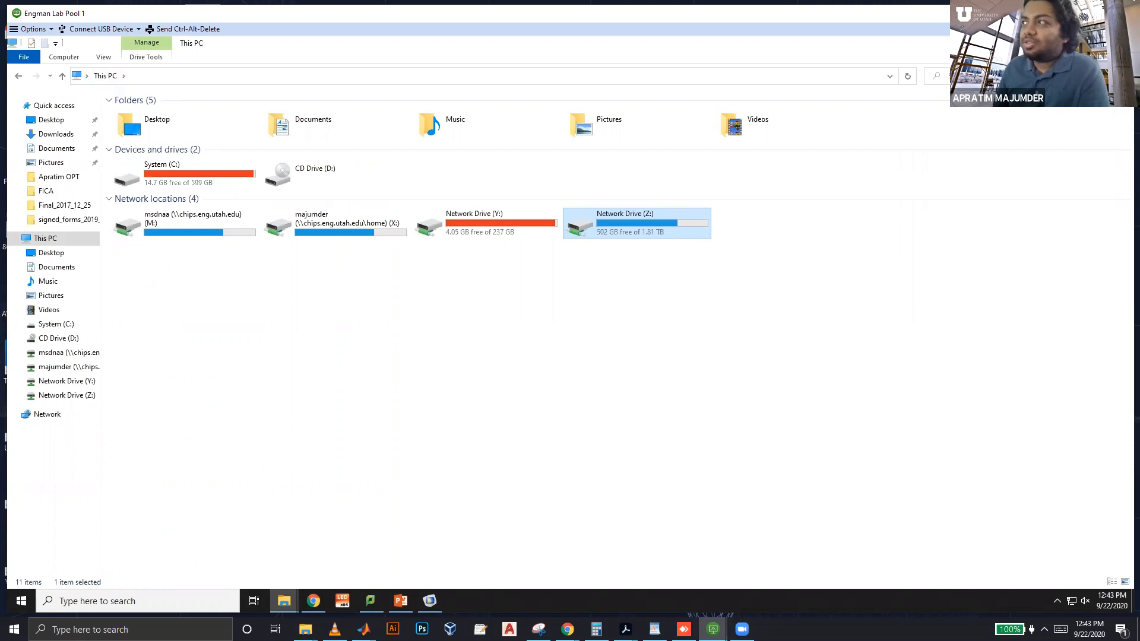
key("alt+Tab")
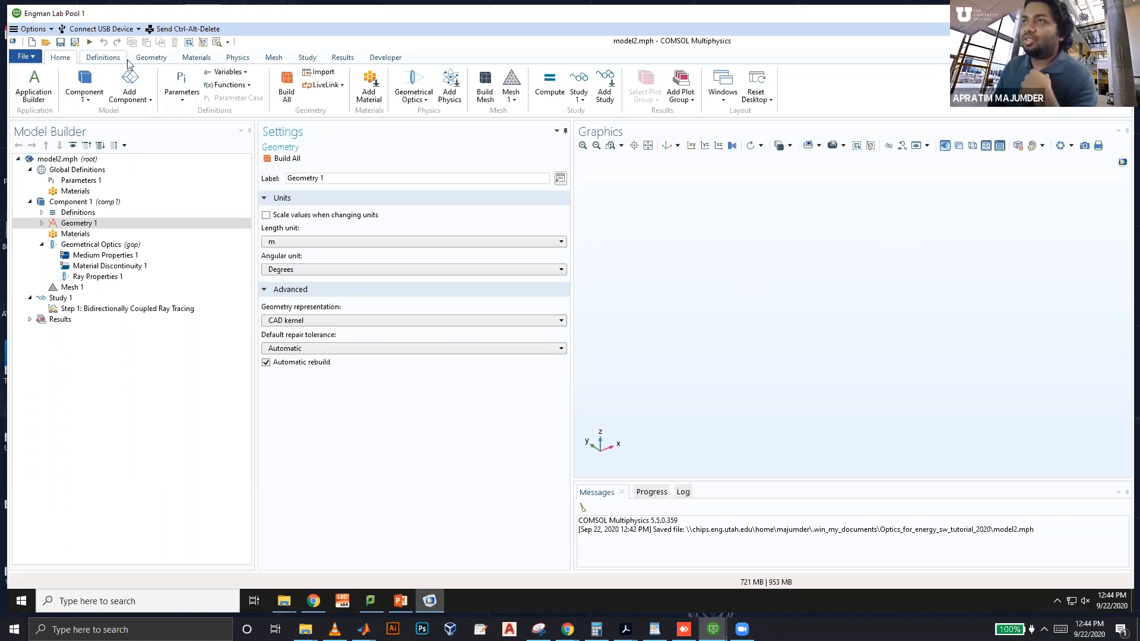
- Examine the Definitions, Materials, Physics and Mesh commands and the node structure of the model tree
left_click(103, 57)
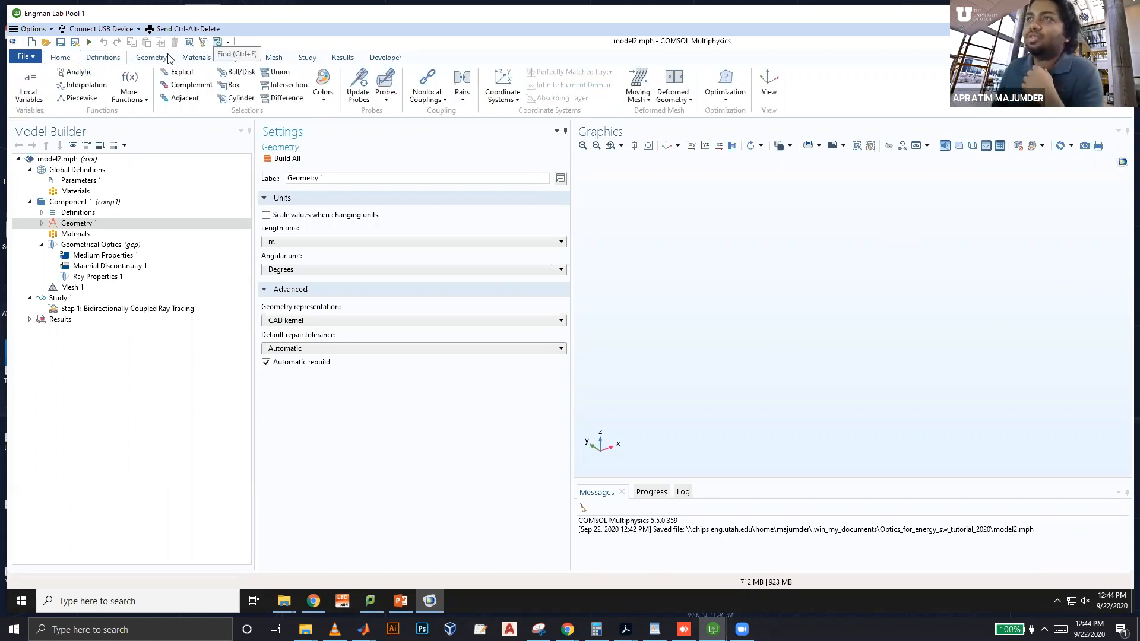
left_click(196, 57)
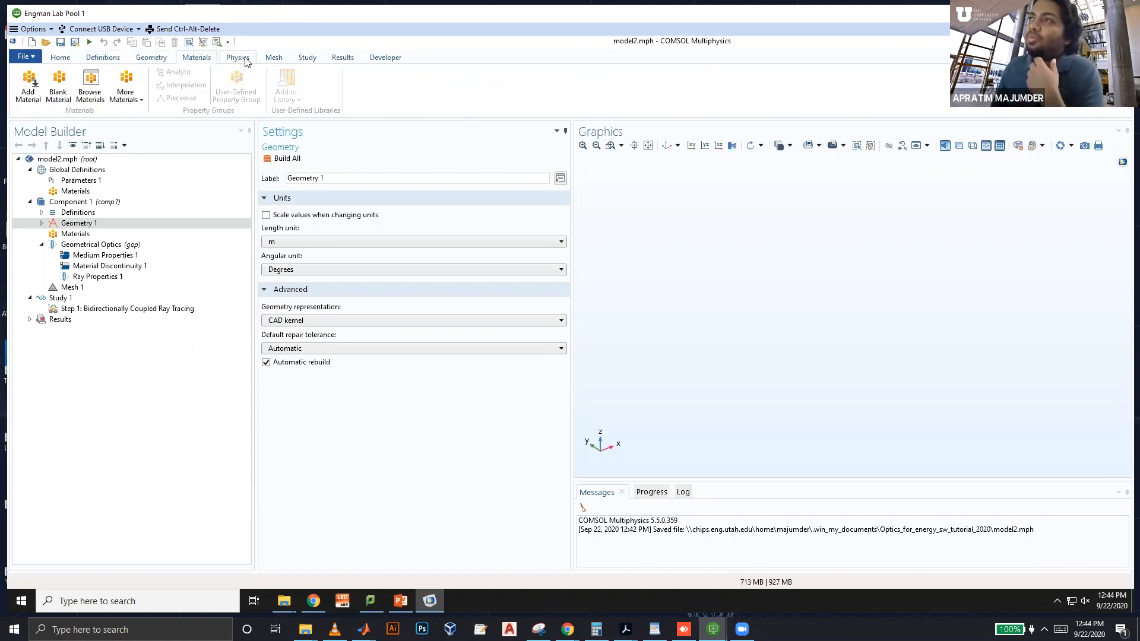
left_click(246, 59)
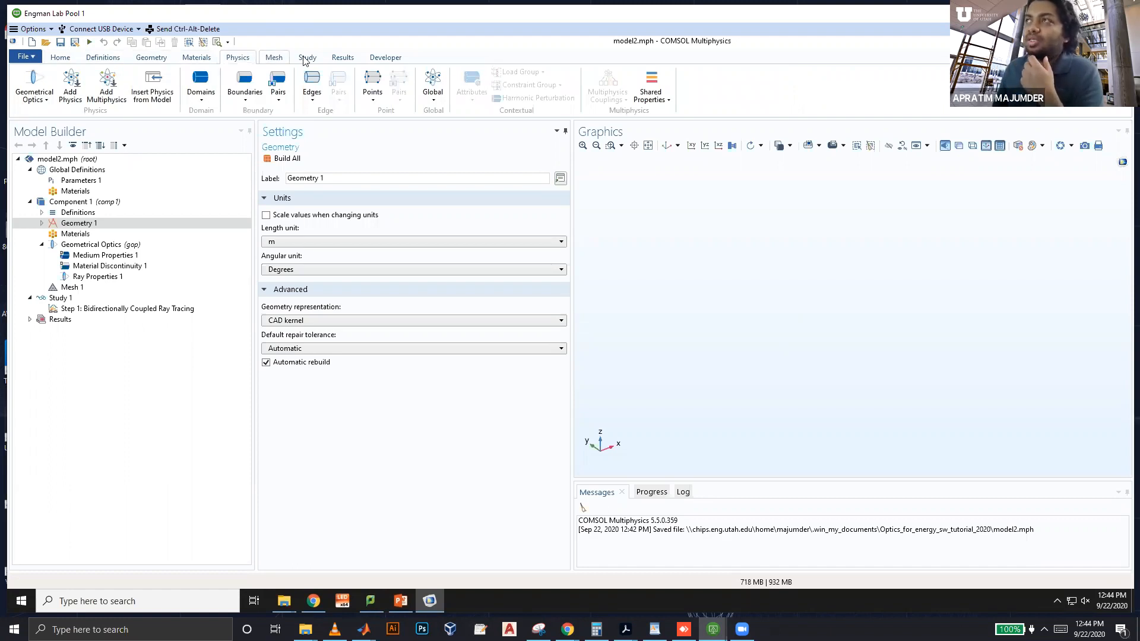
left_click(279, 58)
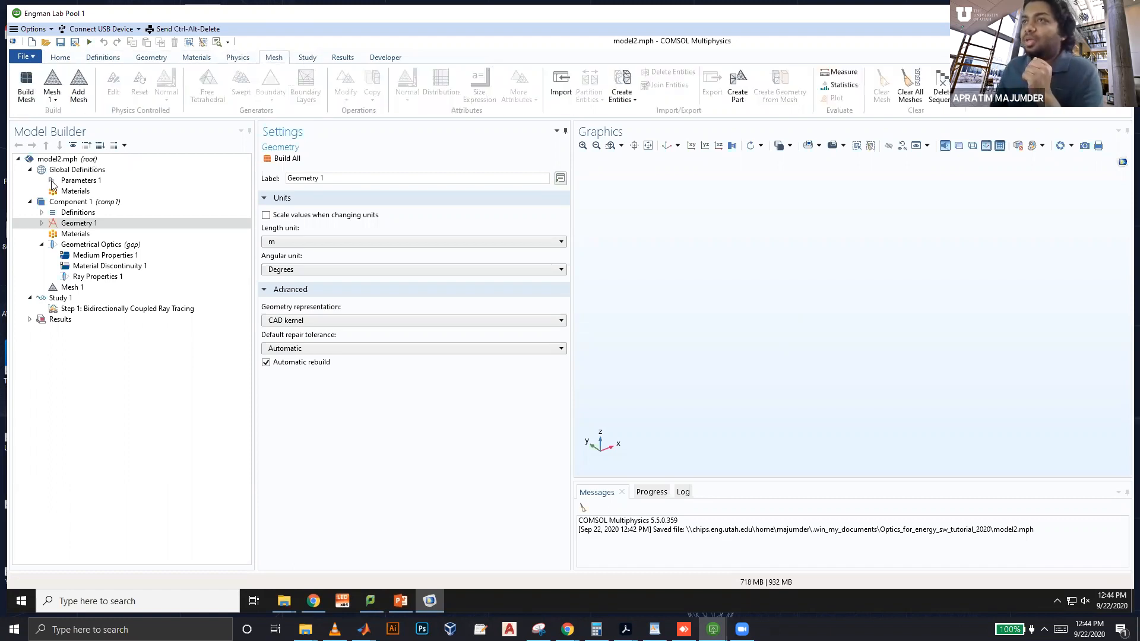
left_click(74, 225)
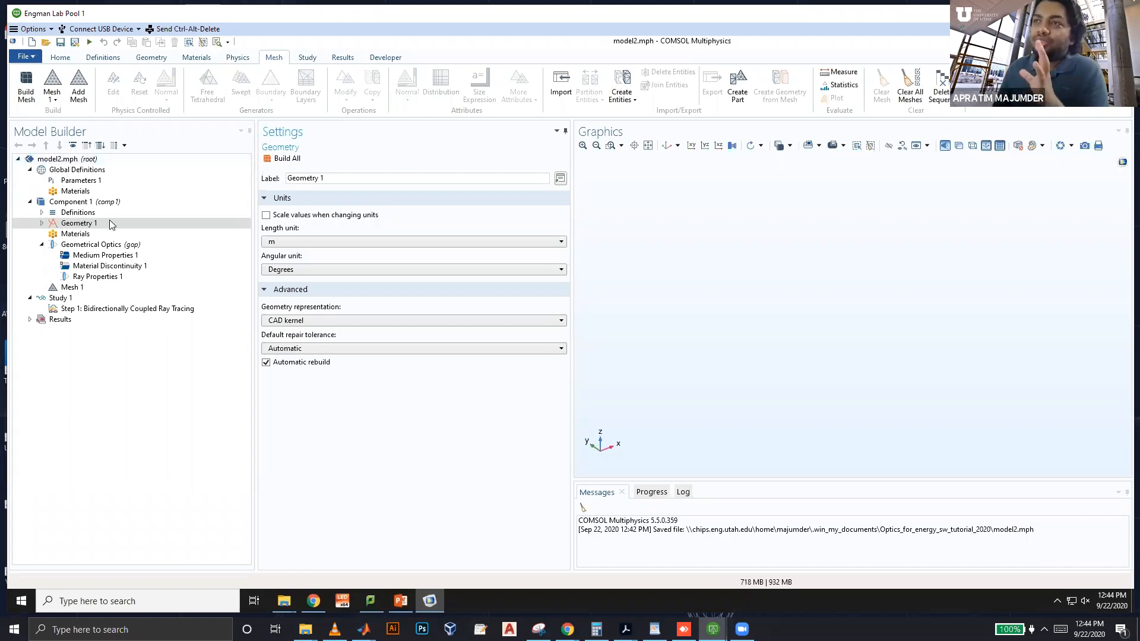
left_click(18, 160)
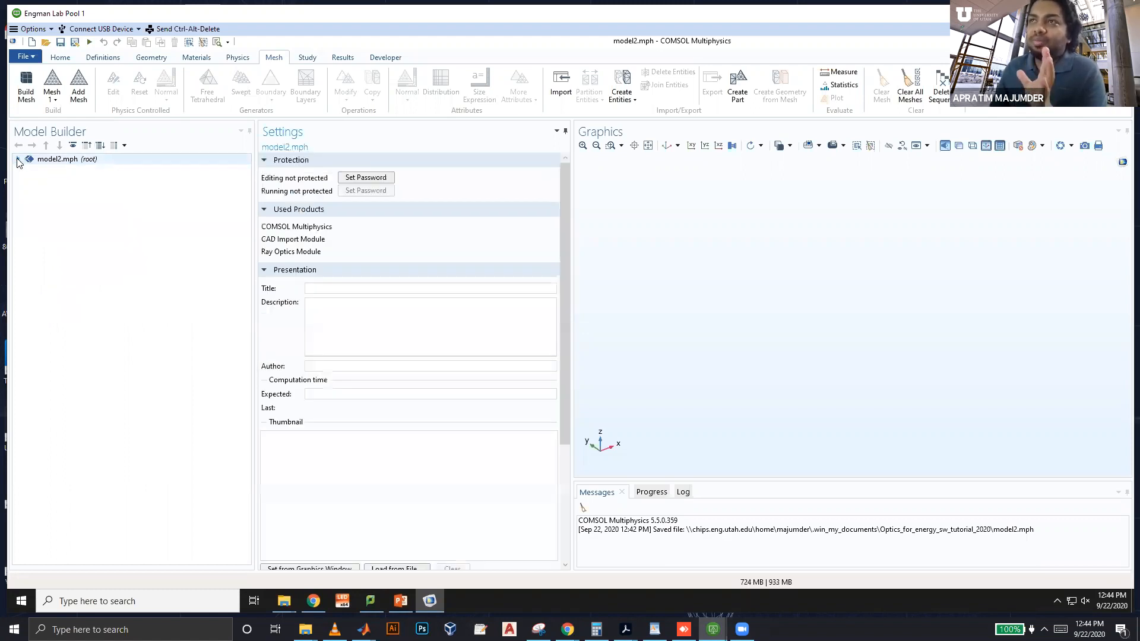
left_click(20, 159)
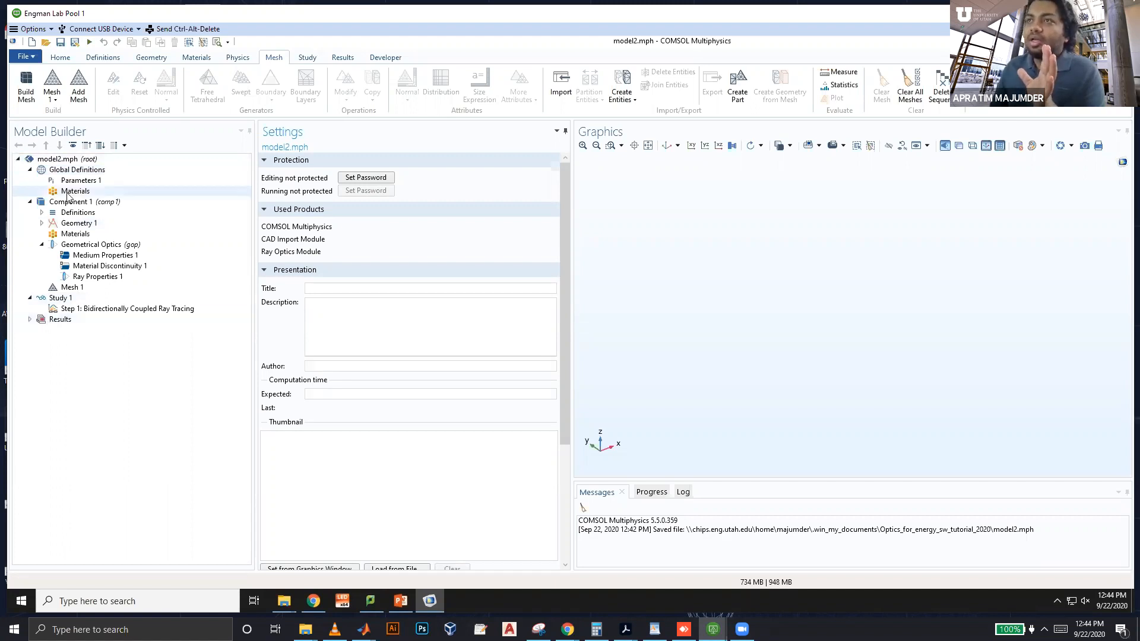
- Set the length unit of Geometry 1 to mm
left_click(41, 223)
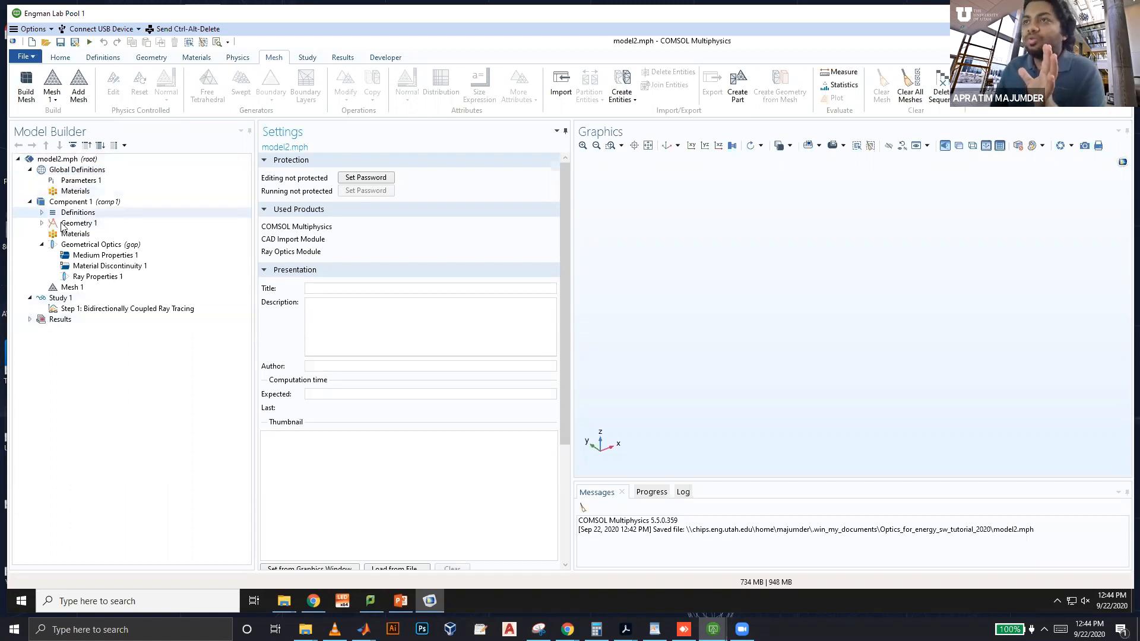
left_click(69, 226)
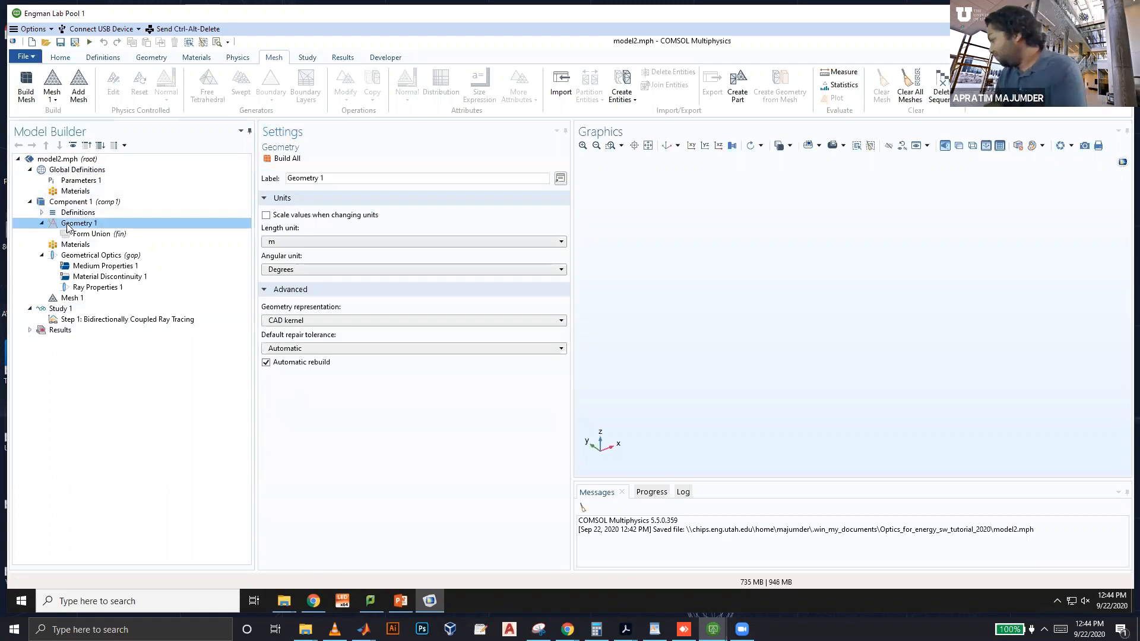
left_click(285, 241)
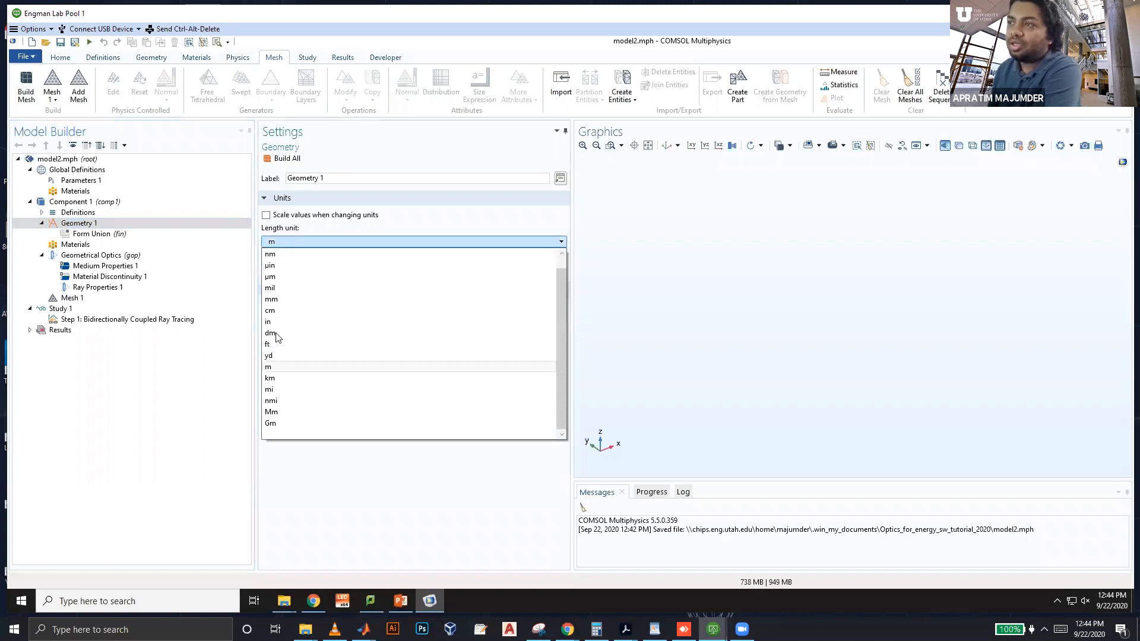
left_click(271, 299)
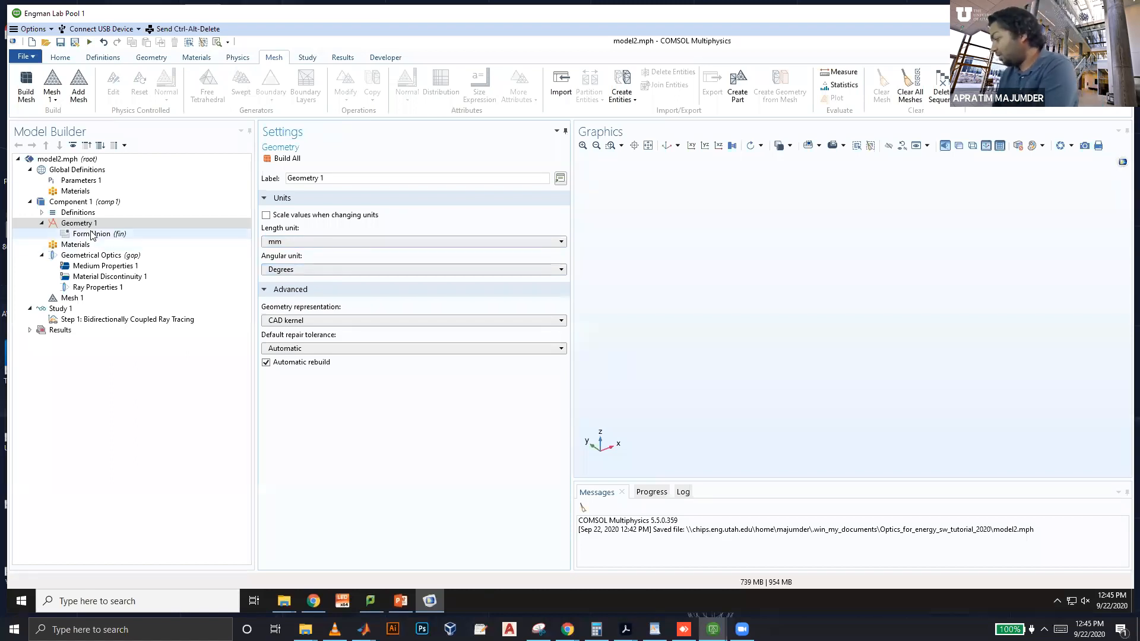
- Try out a parameter named f in the Parameters 1 table and clear the table again
left_click(87, 181)
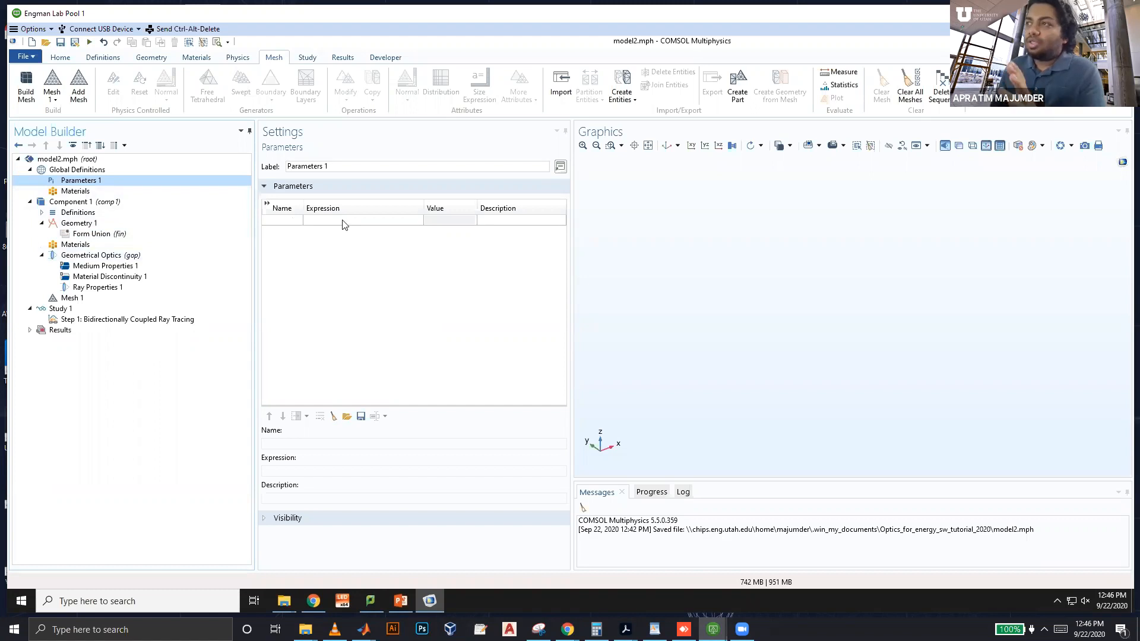
left_click(277, 221)
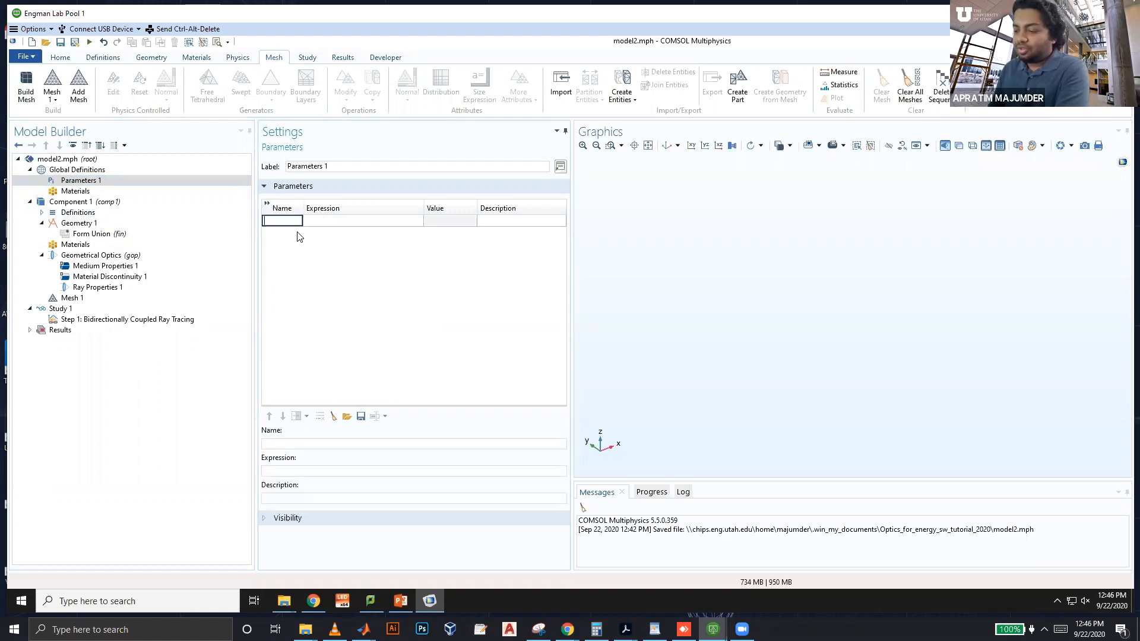
type("f")
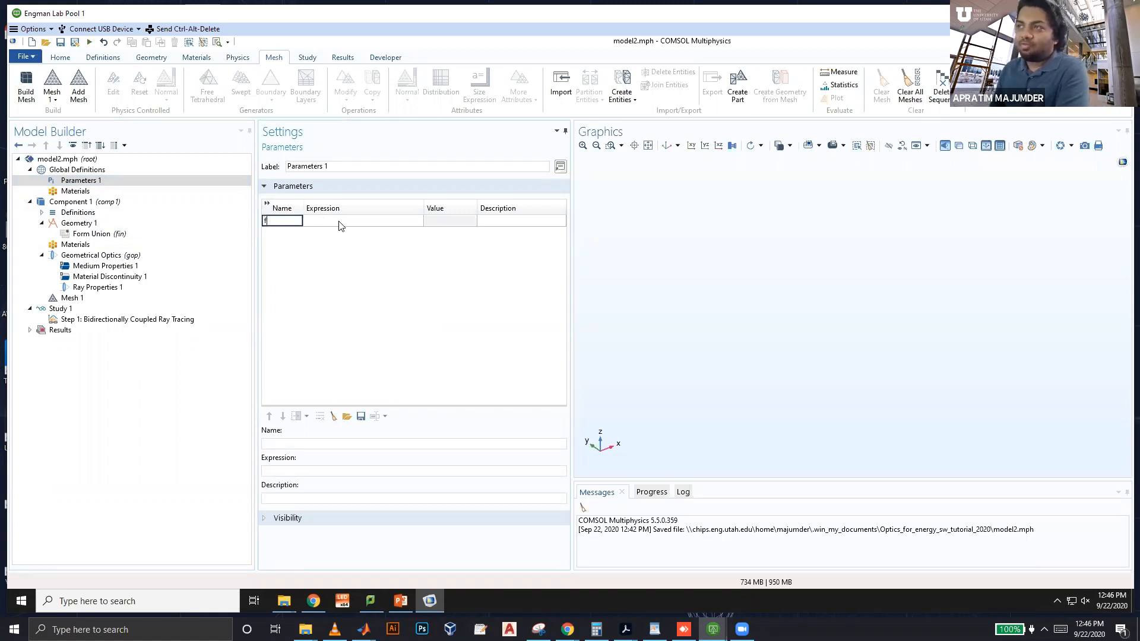
left_click(341, 224)
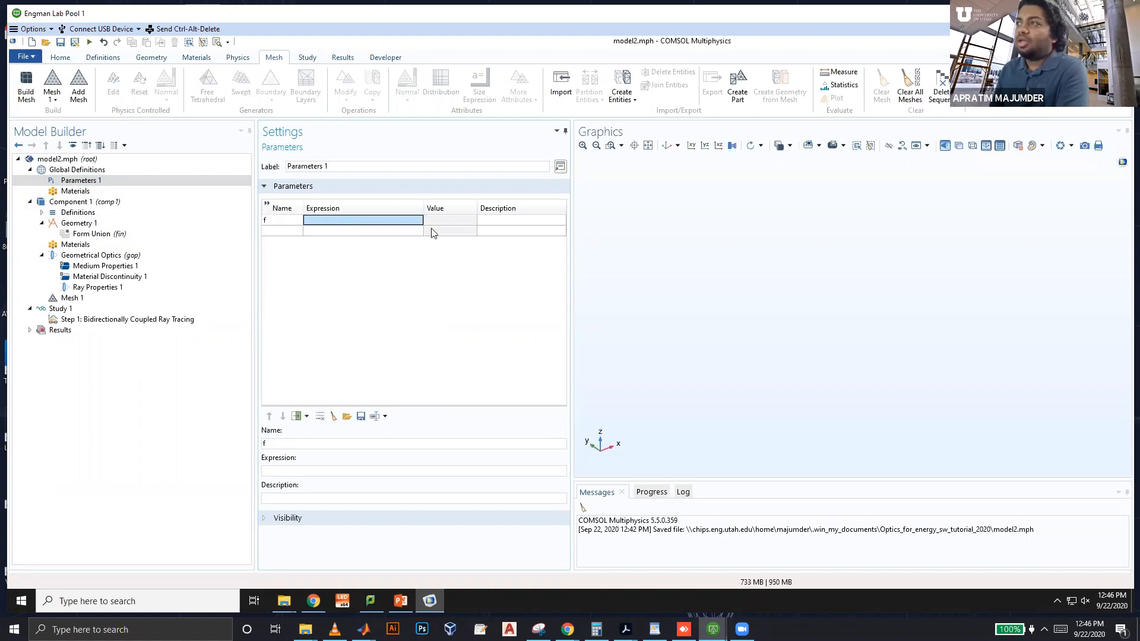
left_click(442, 219)
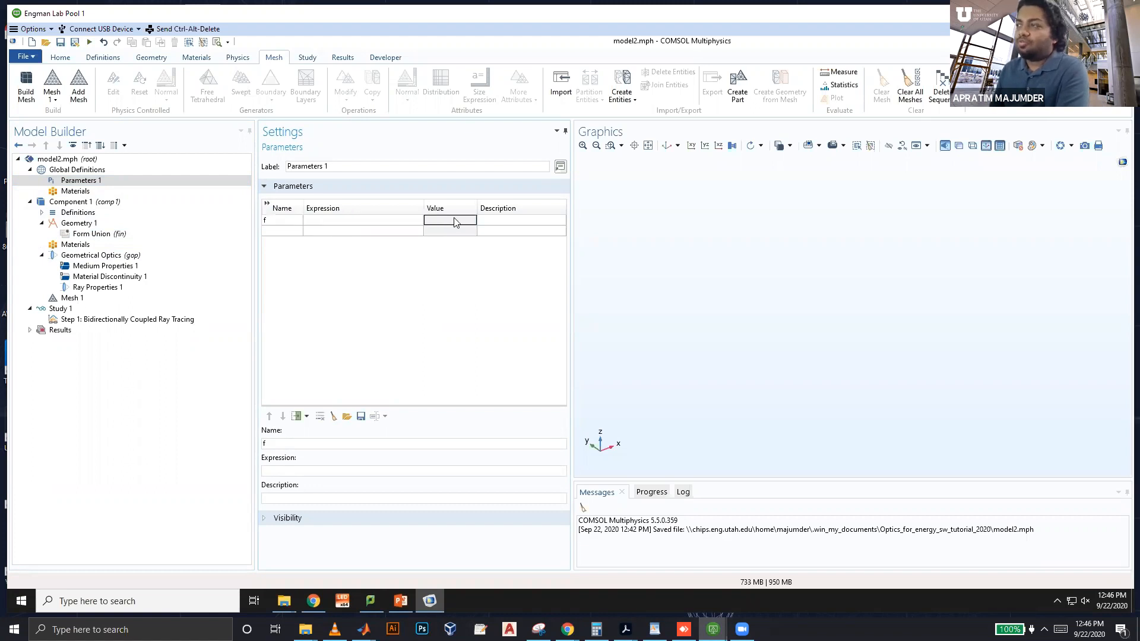
left_click(501, 226)
left_click(292, 221)
left_click(334, 417)
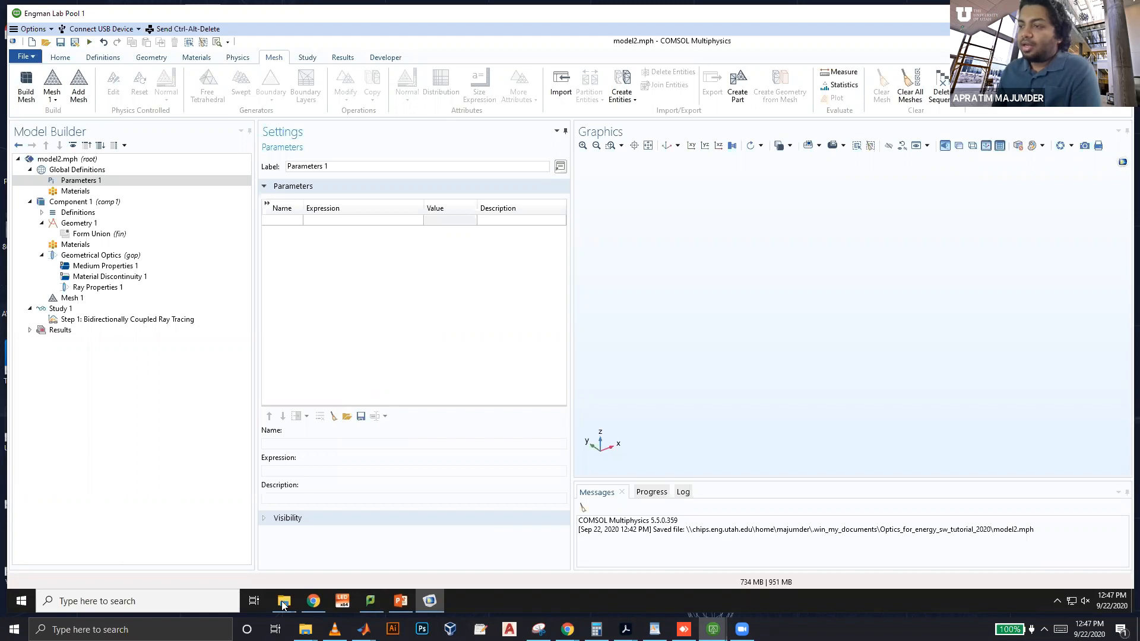
- Switch to File Explorer and open the thermally_induced_focal_shift_parameters text document from the Optics_for_energy_sw_tutorial_2020 folder, accepting the security warning
mouse_move(284, 605)
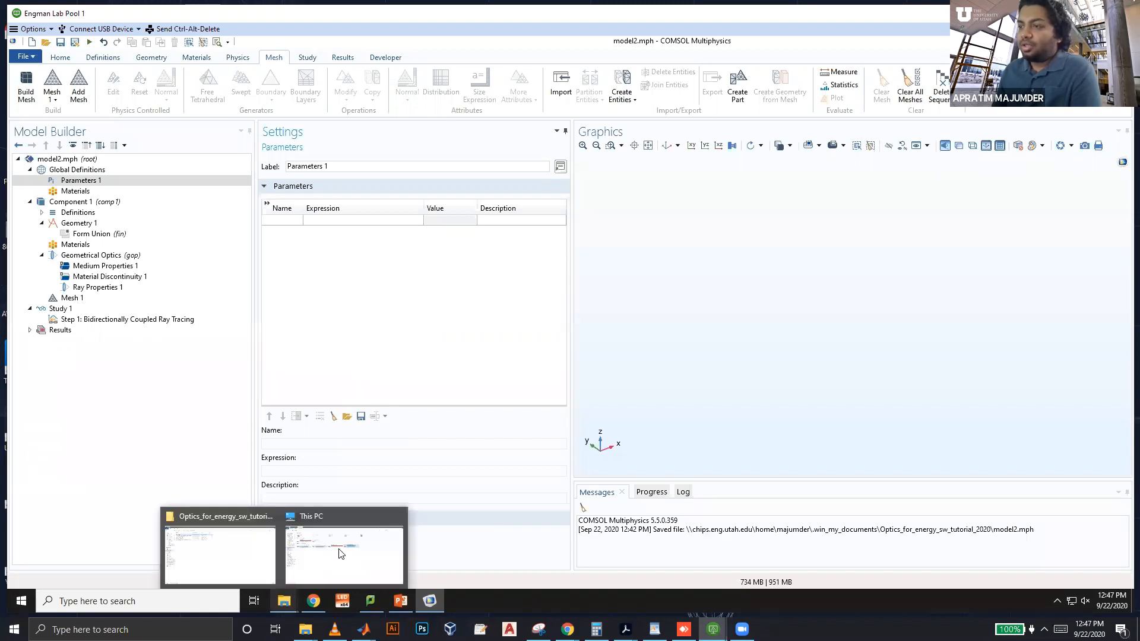
left_click(221, 563)
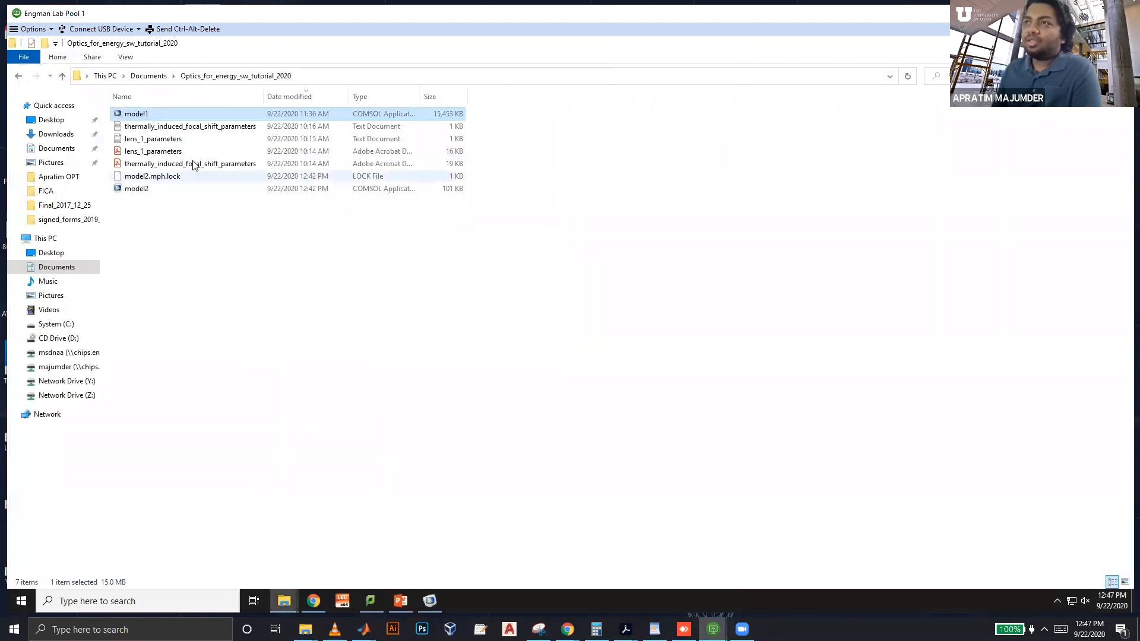
double_click(206, 128)
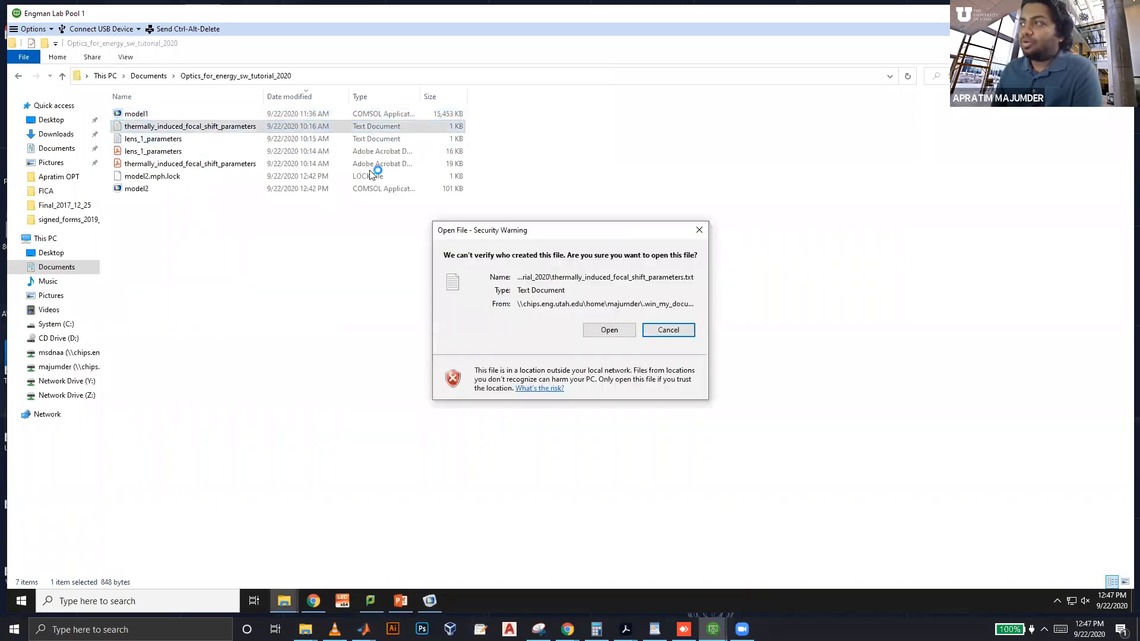
left_click(626, 330)
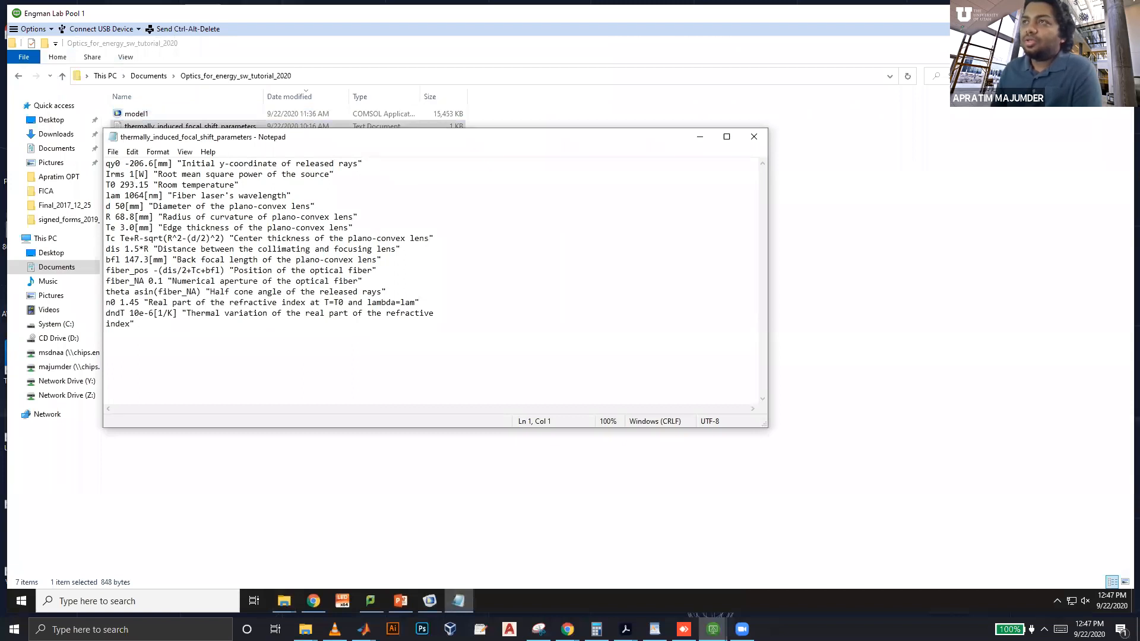
- Open the lens_1_parameters text document, accept the security warning, and bring the thermally_induced_focal_shift_parameters document back to the front
left_click_drag(148, 139, 285, 196)
double_click(141, 138)
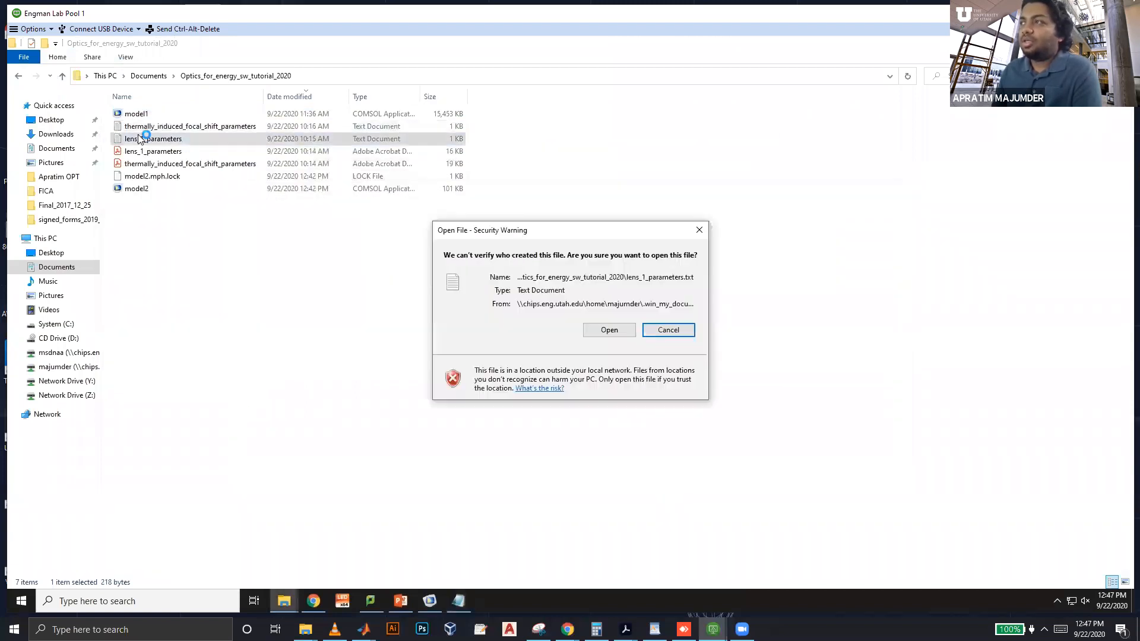
left_click(608, 330)
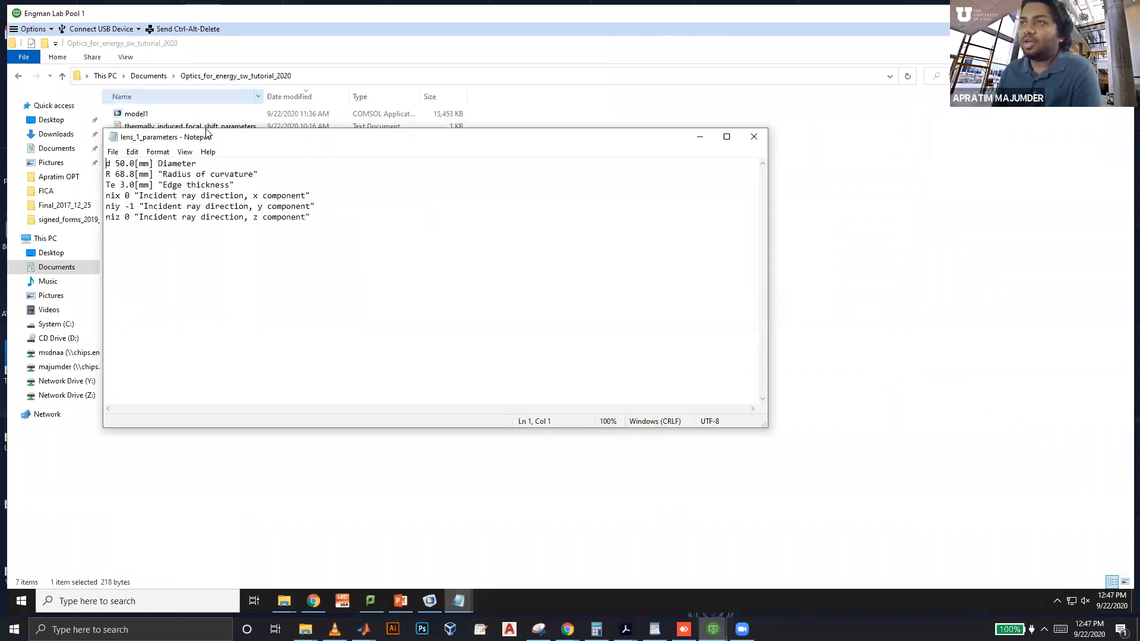
left_click_drag(214, 138, 289, 199)
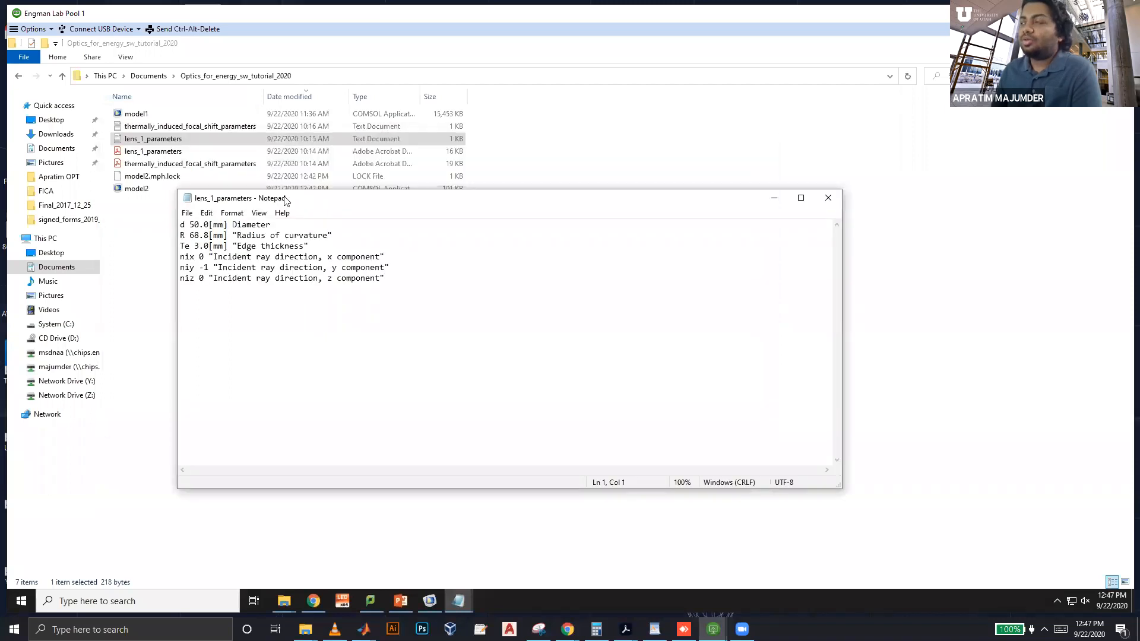
left_click(458, 600)
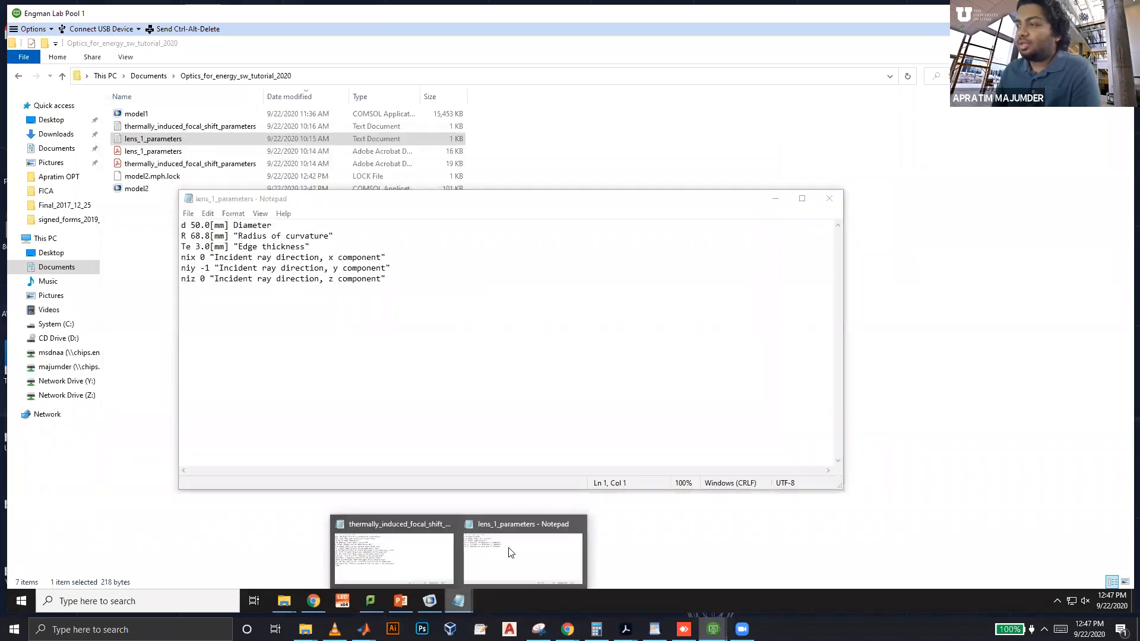
left_click(389, 575)
- Switch to Chrome, open the Menon Group website's Optics for Energy Fall 2020 course page and find the 09/22 Optical Ray-tracing software tutorial entry
left_click(314, 600)
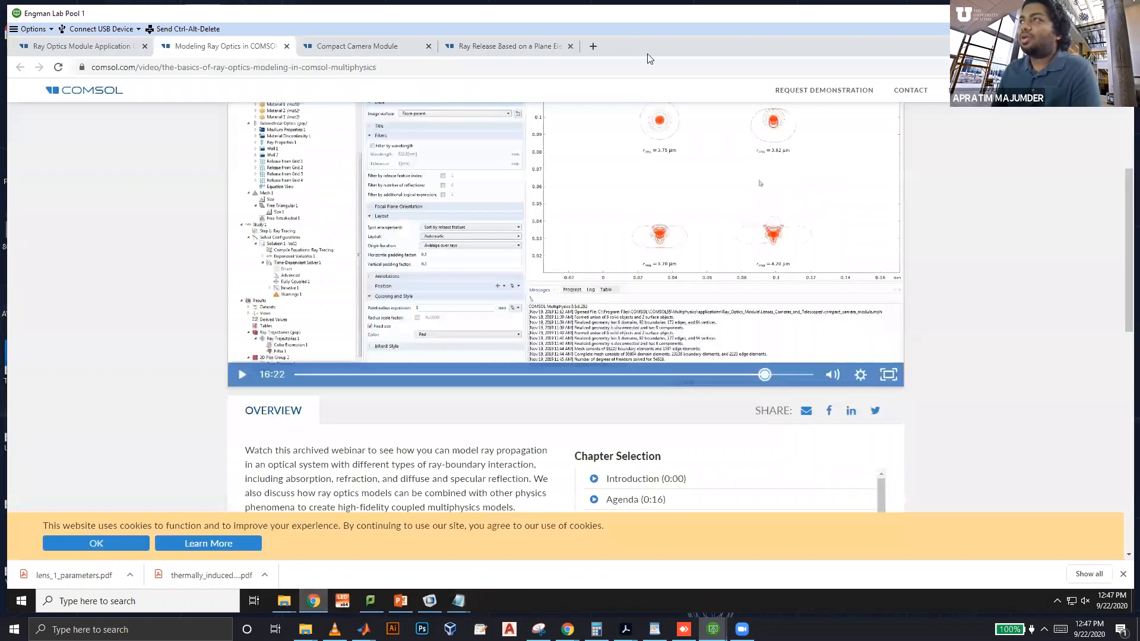
left_click(593, 47)
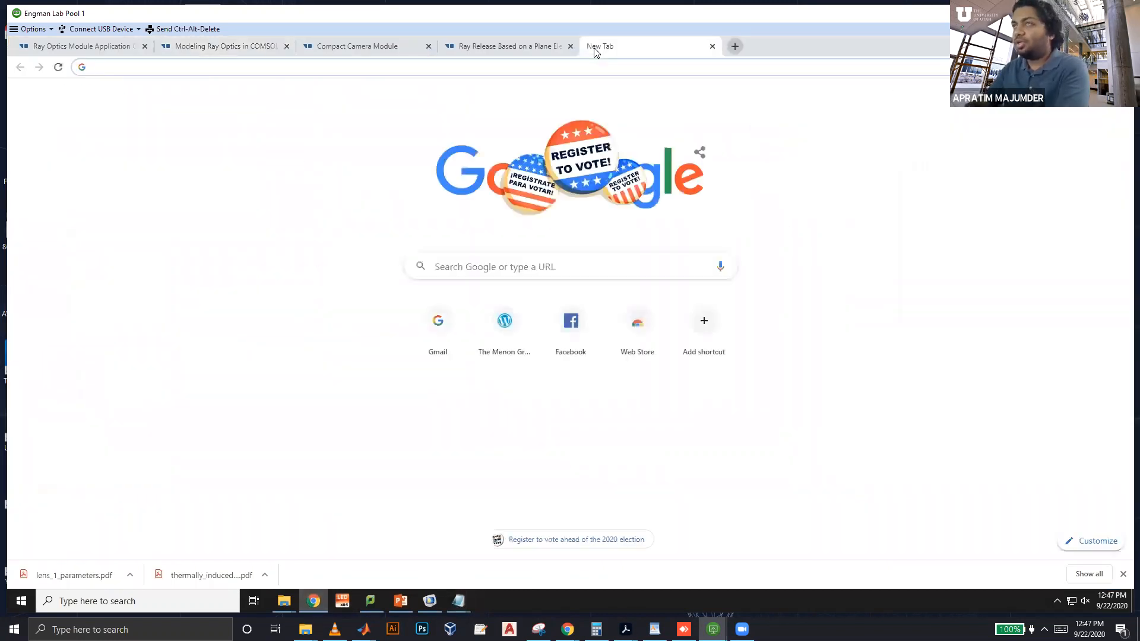
type("lons")
key("Return")
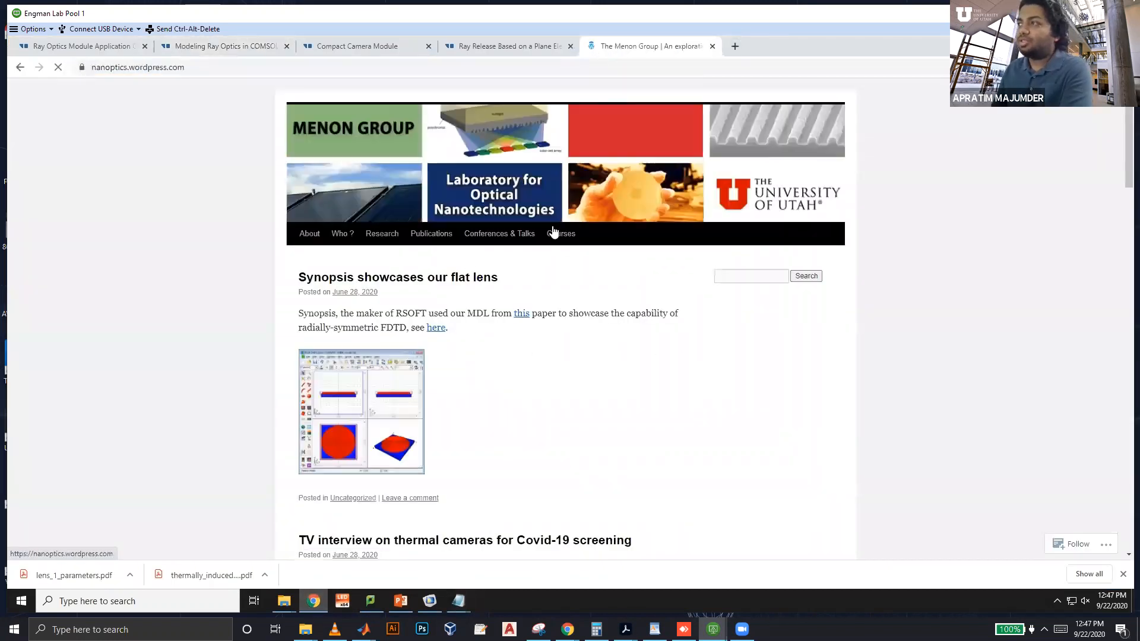
left_click(563, 264)
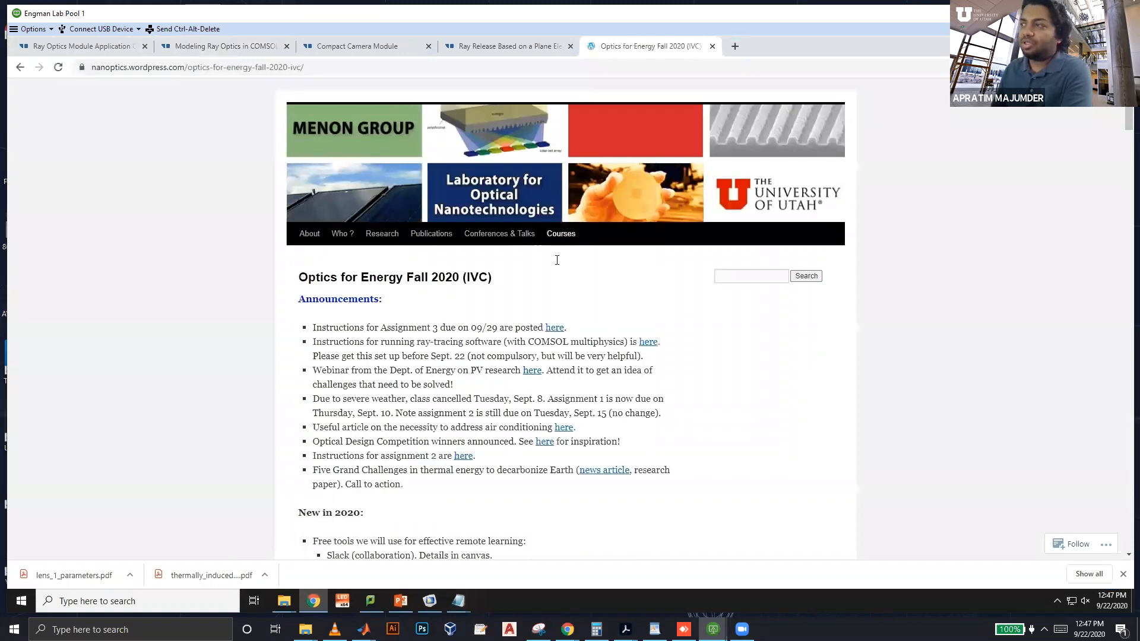
scroll(556, 259, "down", 4)
scroll(558, 262, "down", 8)
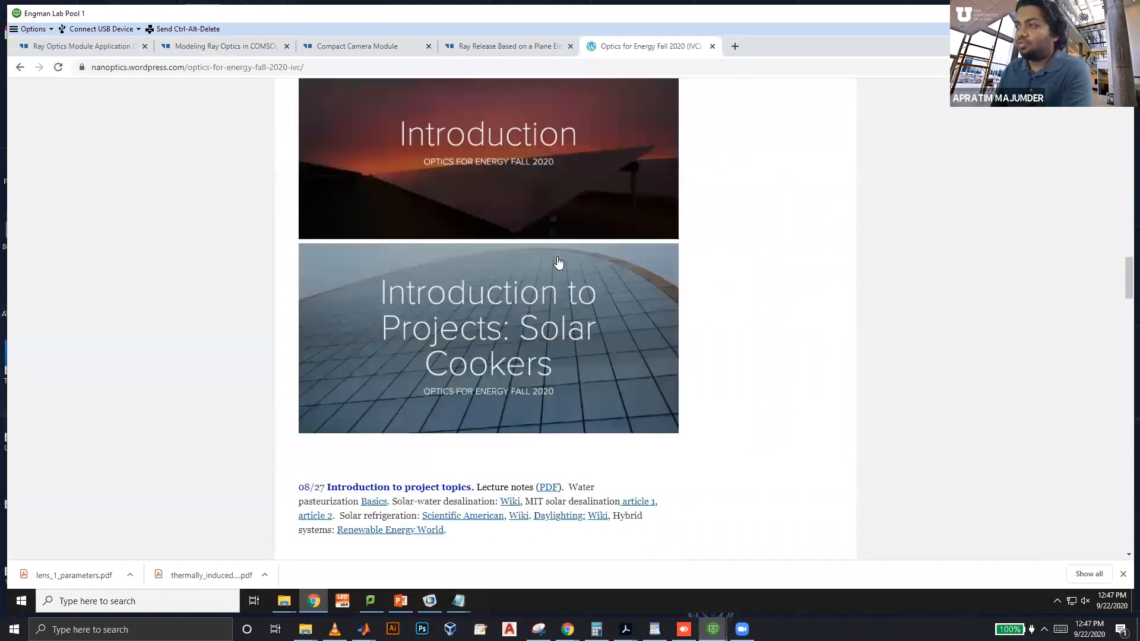
scroll(558, 262, "down", 10)
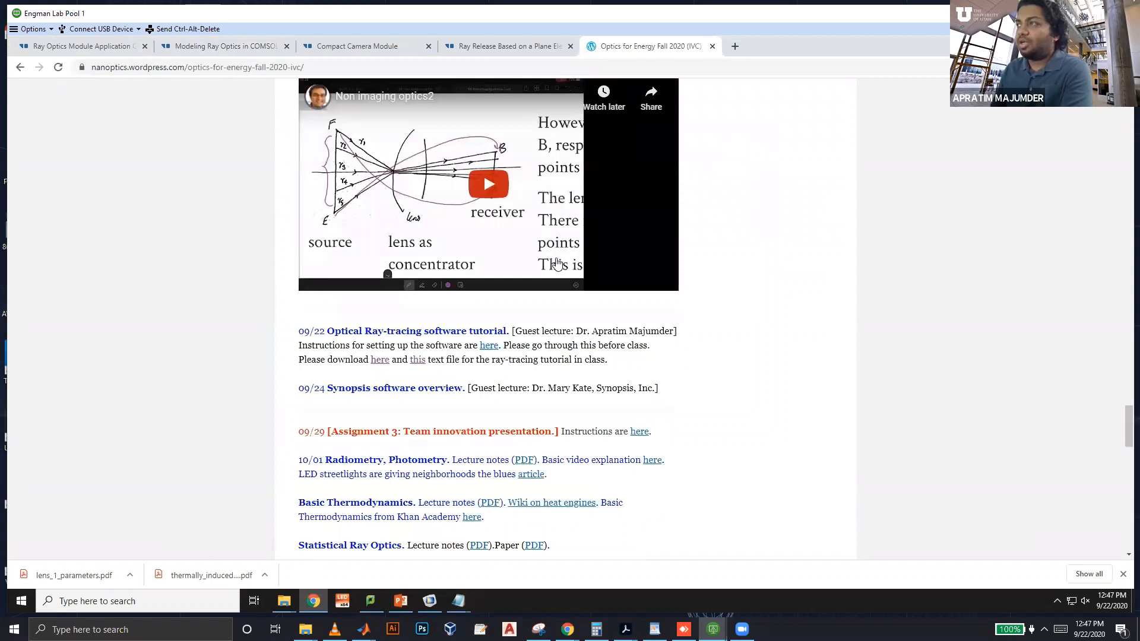
scroll(475, 244, "down", 3)
scroll(409, 245, "up", 1)
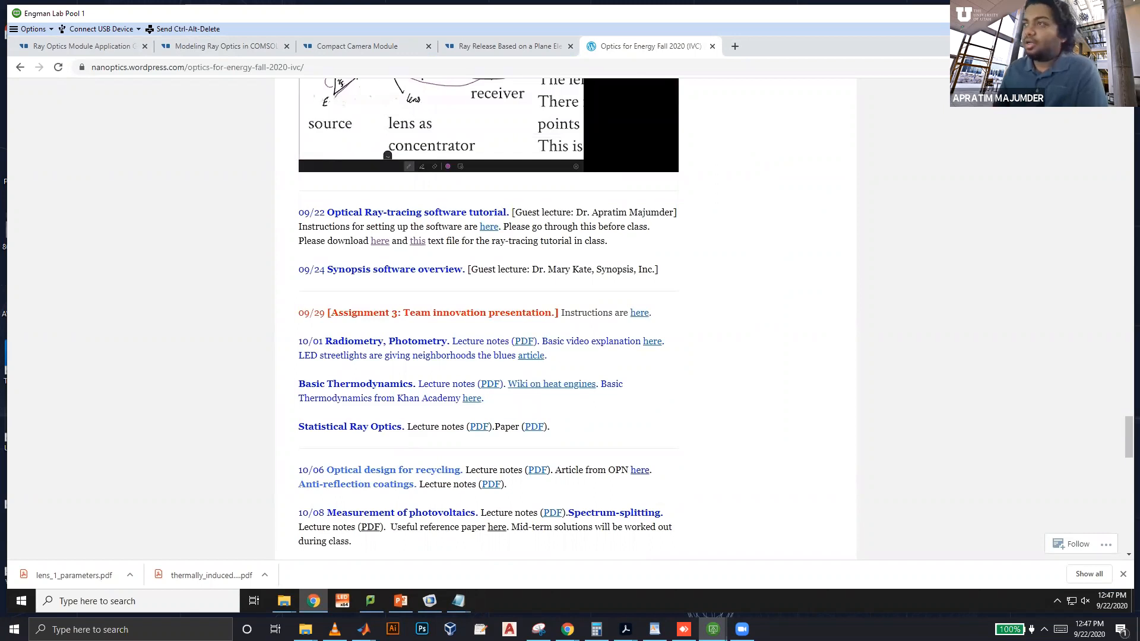
- Return to Notepad, arrange the two parameter documents so both lists can be read, and check the empty Parameters 1 table in COMSOL
key("alt+Tab")
left_click_drag(310, 191, 459, 165)
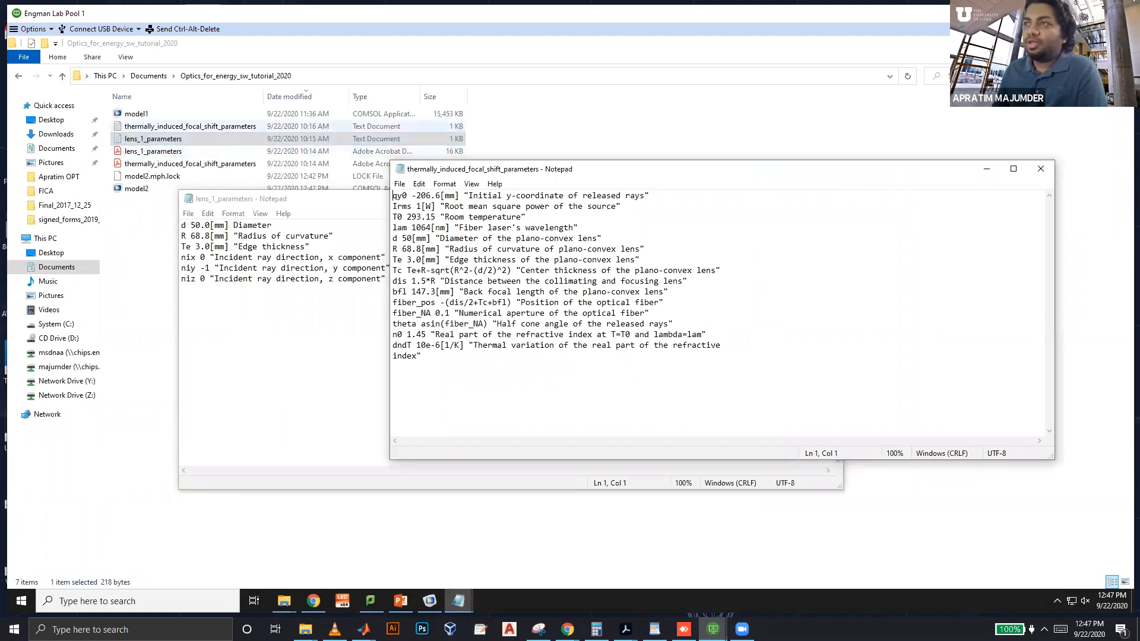
left_click_drag(224, 199, 227, 259)
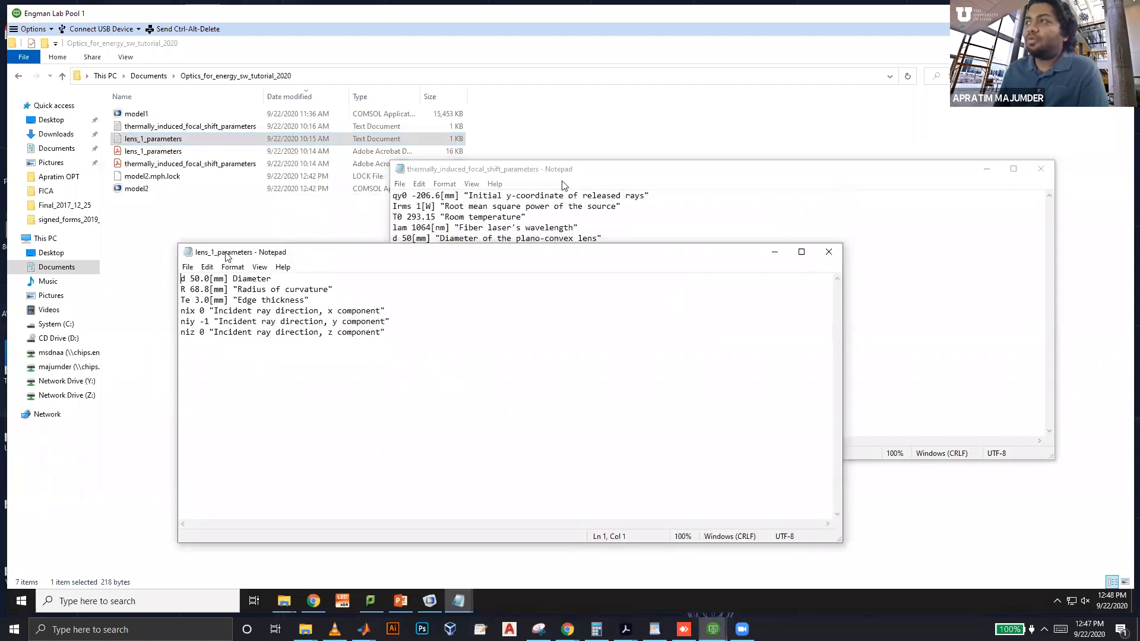
left_click(581, 168)
left_click_drag(581, 153, 575, 150)
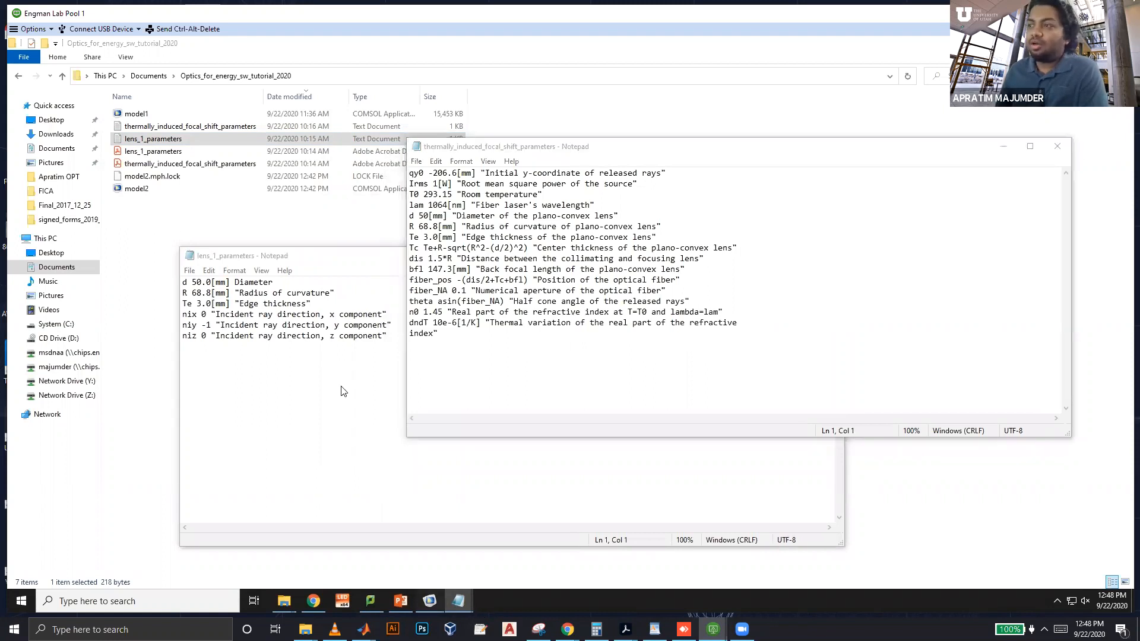
left_click(431, 602)
mouse_move(434, 605)
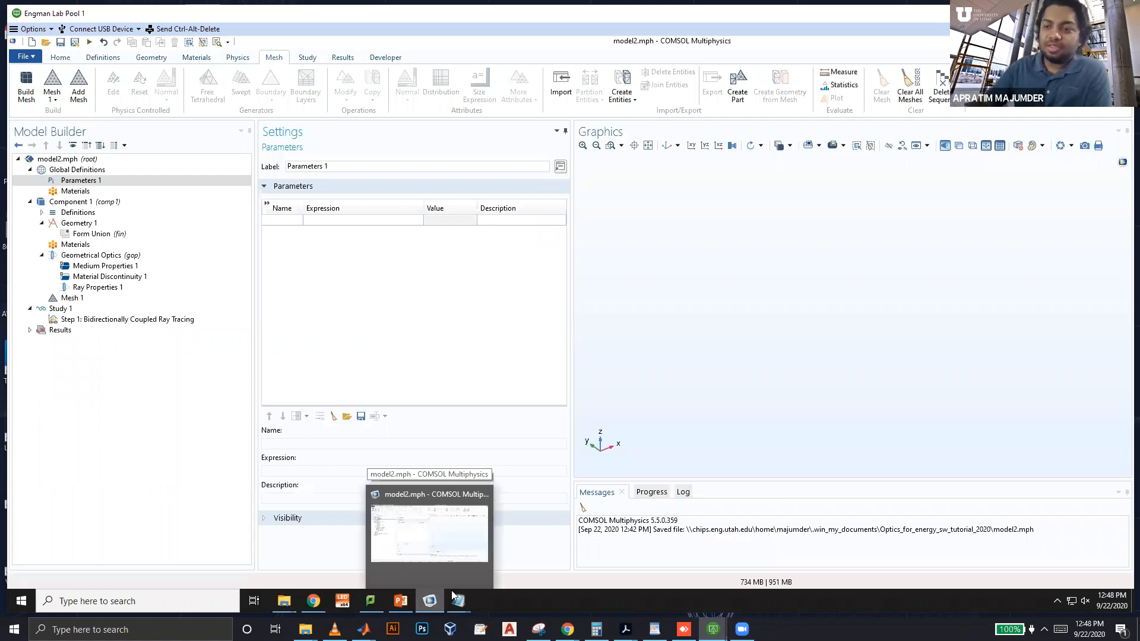
left_click(451, 590)
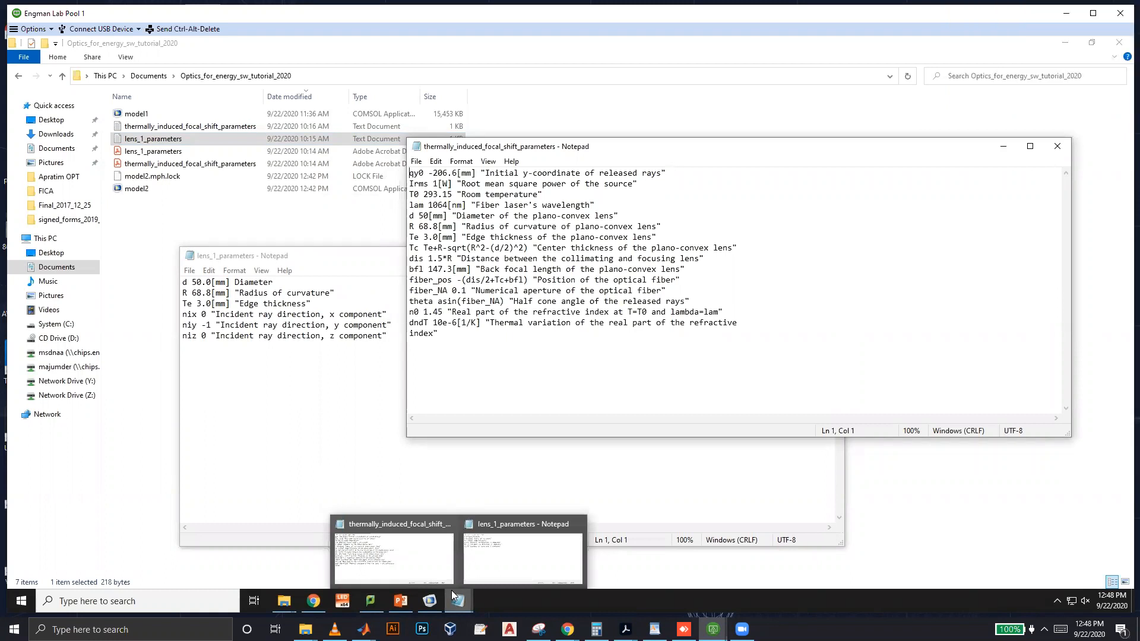
- Switch to Chrome, view the download page for thermally_induced_focal_shift_parameters linked from the tutorial entry in a separate tab, and put the browser away
left_click(310, 601)
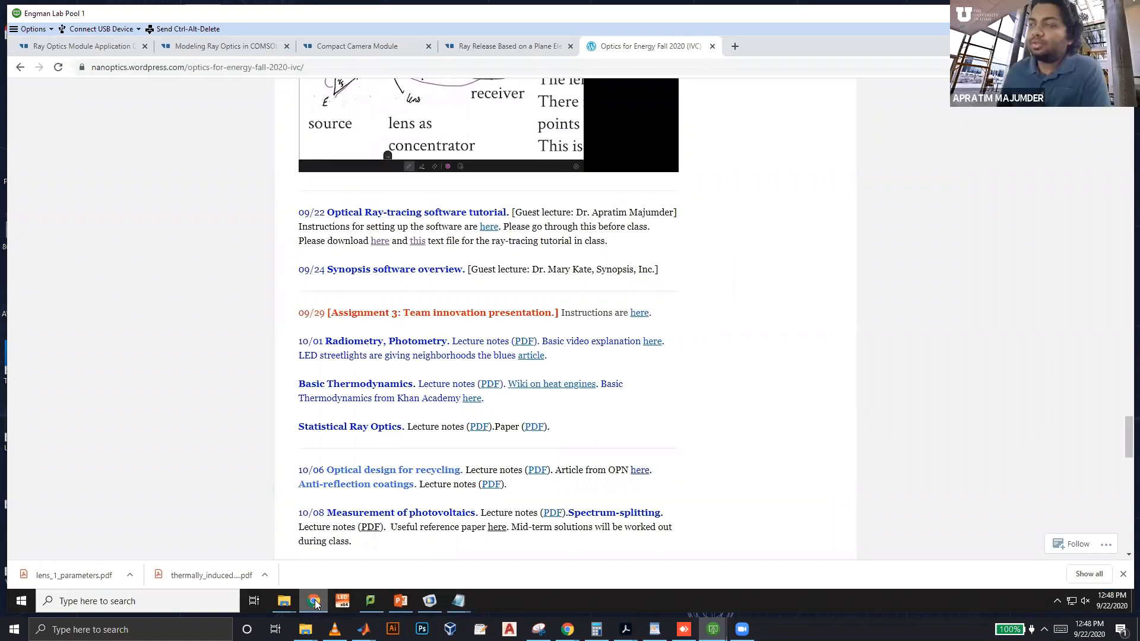
middle_click(379, 244)
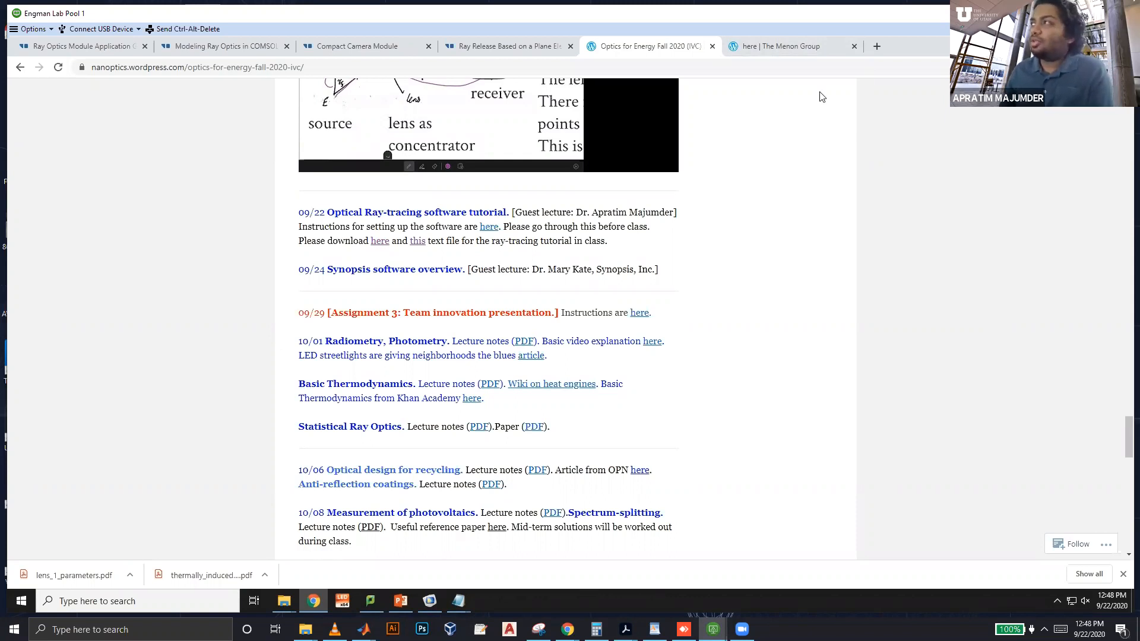
left_click(786, 43)
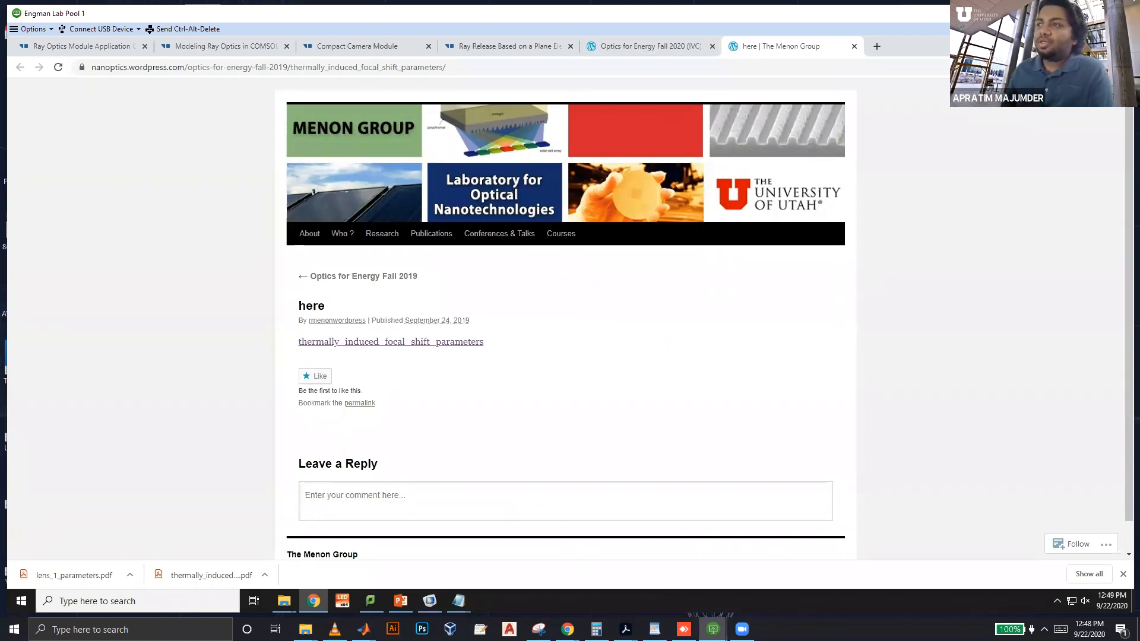
left_click(1066, 43)
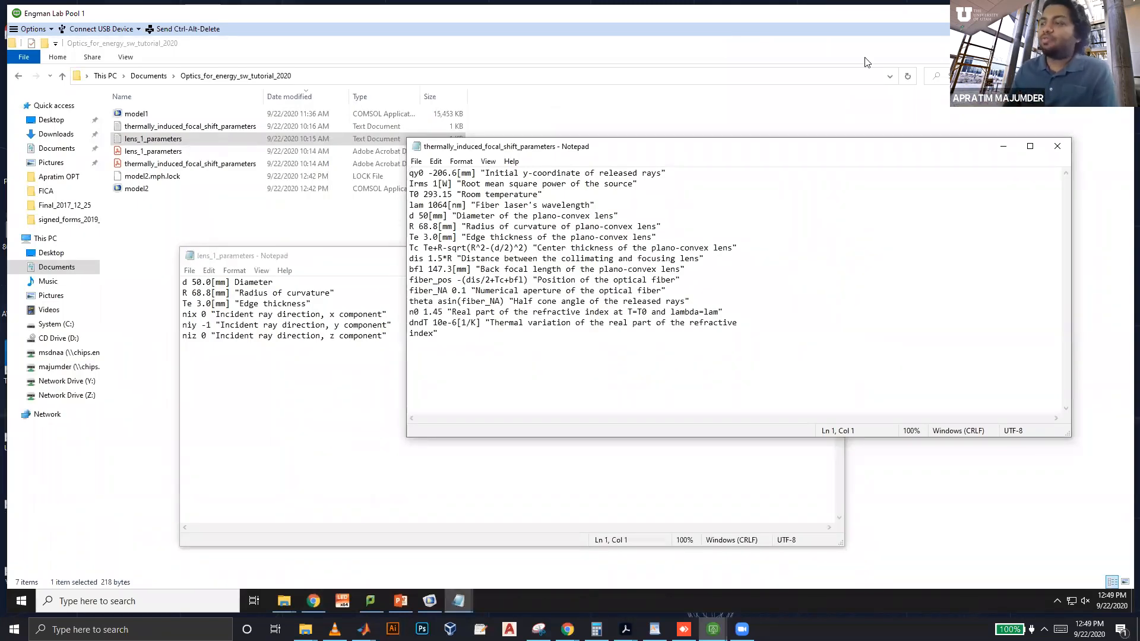
- Compare the lens_1_parameters list with the thermally_induced_focal_shift_parameters list and consult the Two lens system slide in PowerPoint
left_click(403, 601)
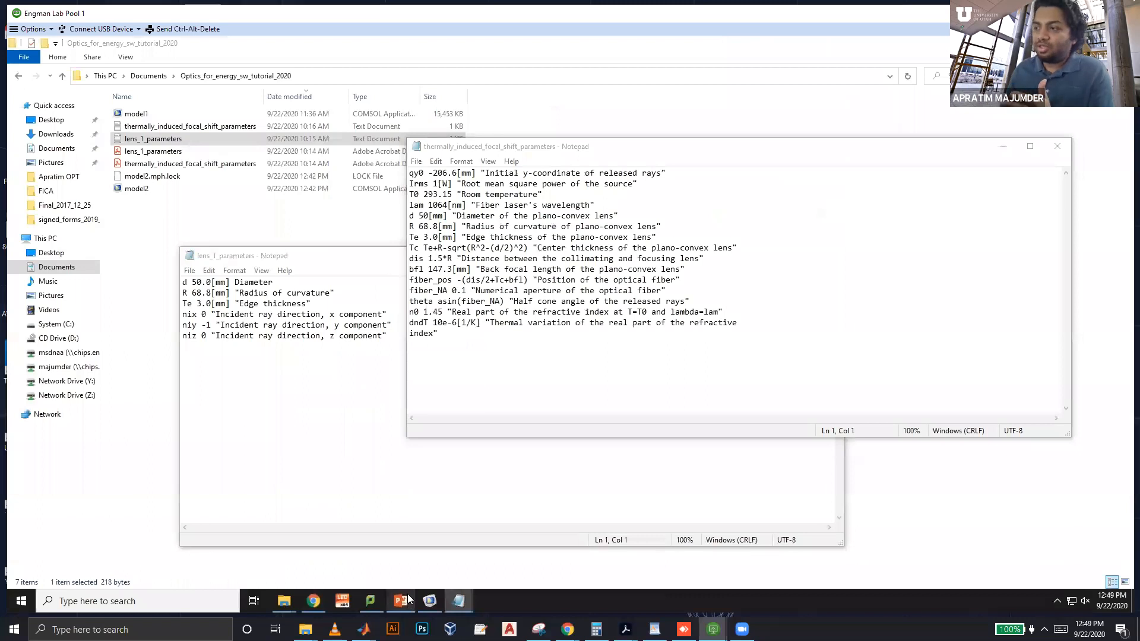
left_click(404, 600)
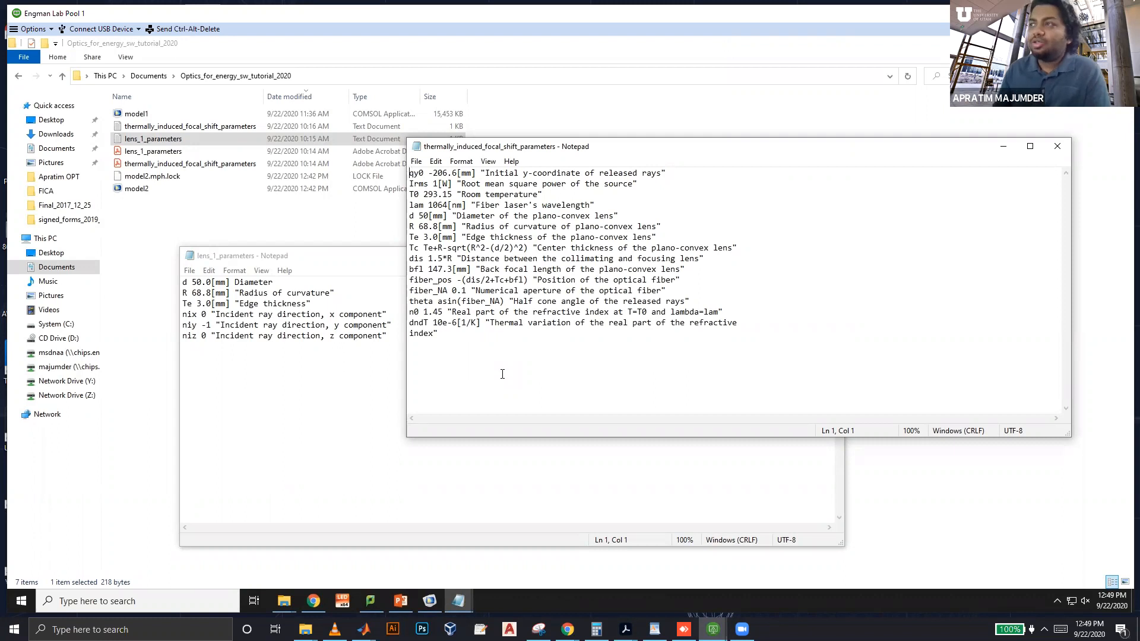
left_click(334, 271)
left_click_drag(334, 258, 332, 268)
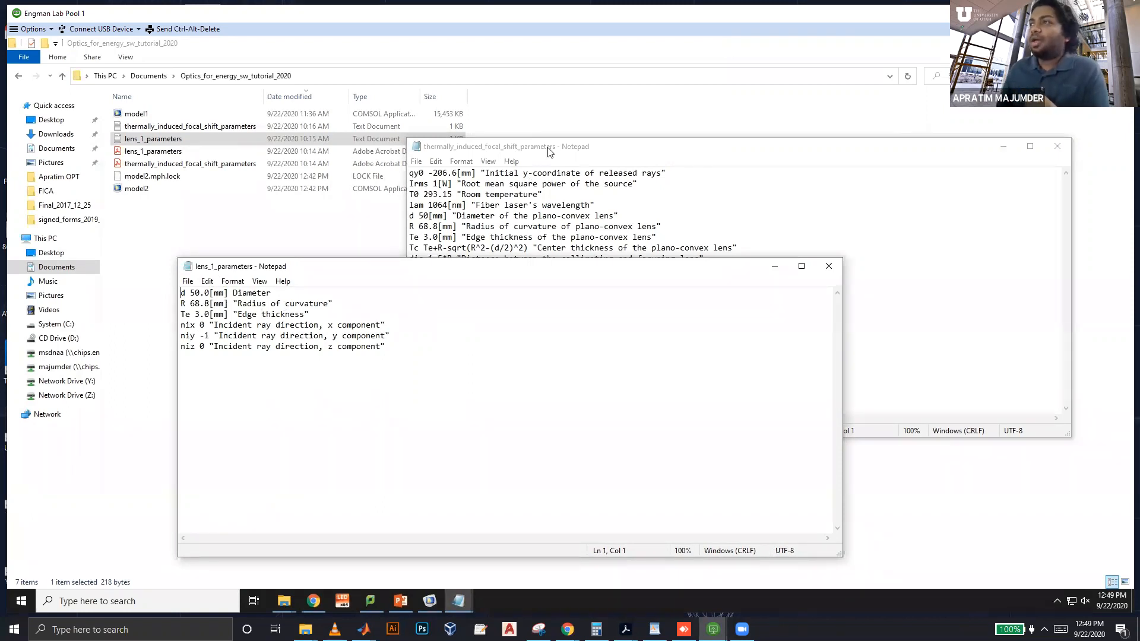
left_click(426, 189)
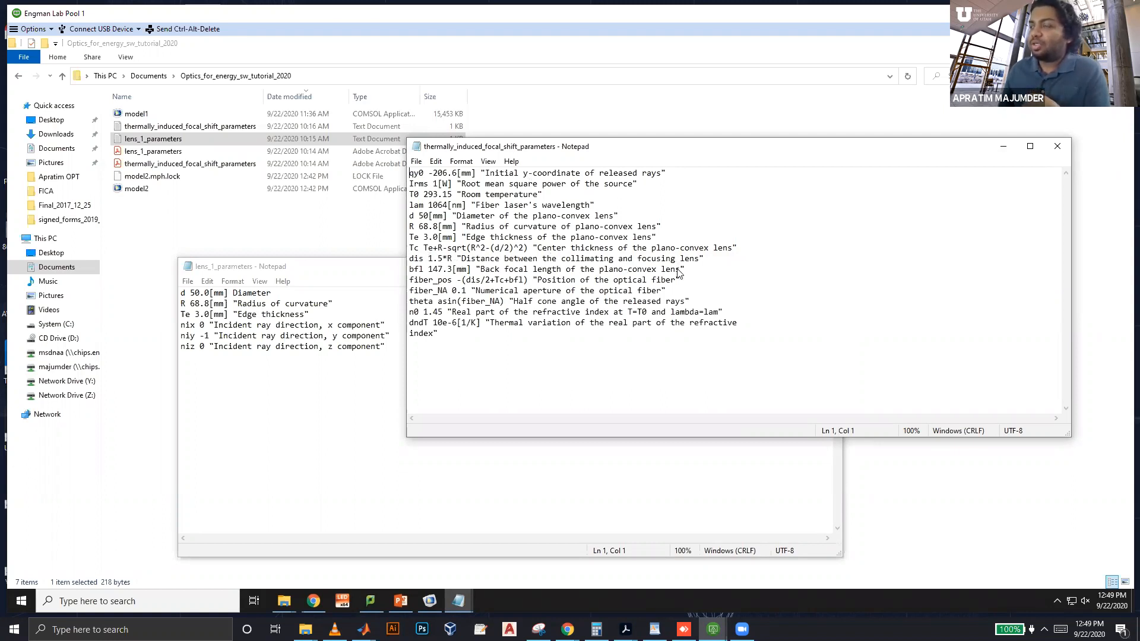
left_click(401, 601)
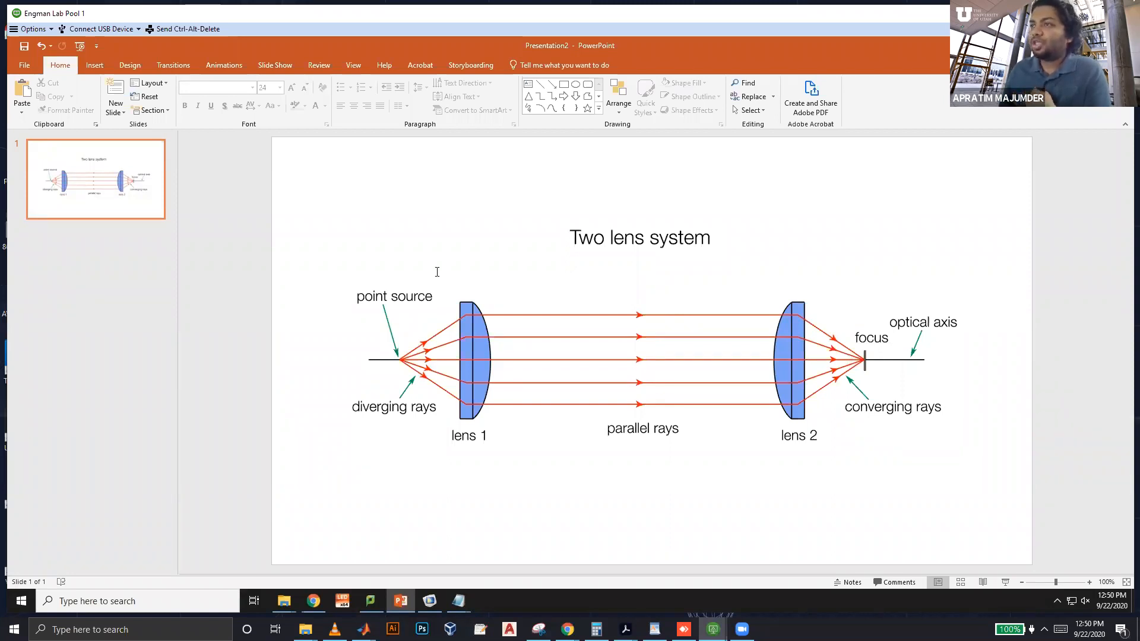
key("alt+Tab")
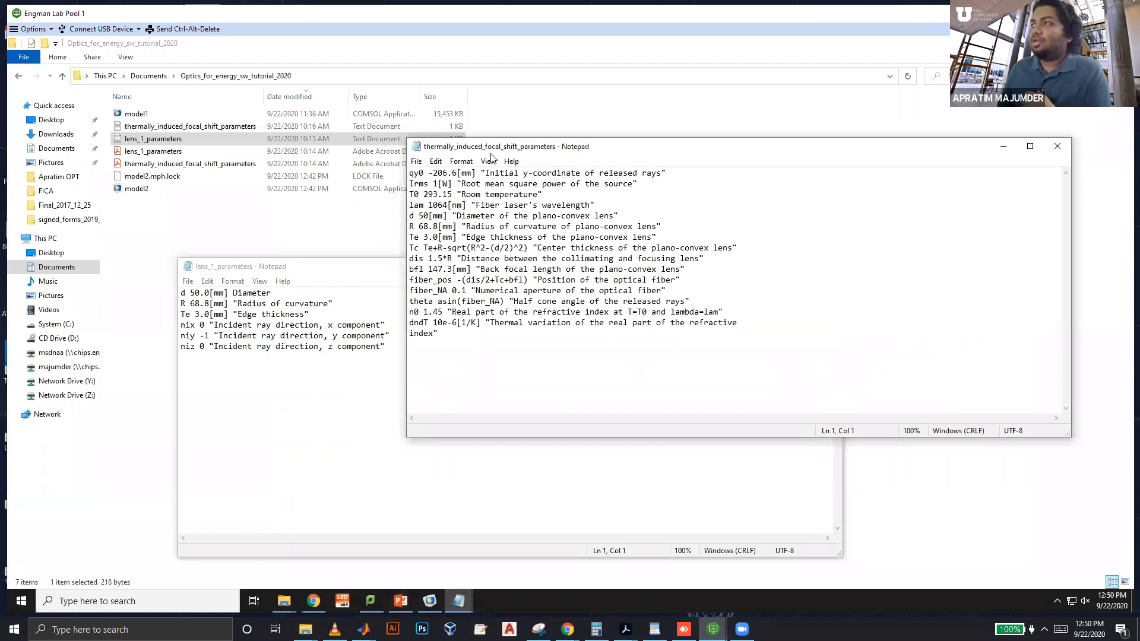
- Highlight the lines from qy0 to Te in the thermally_induced_focal_shift_parameters document to review them
left_click_drag(496, 152, 322, 196)
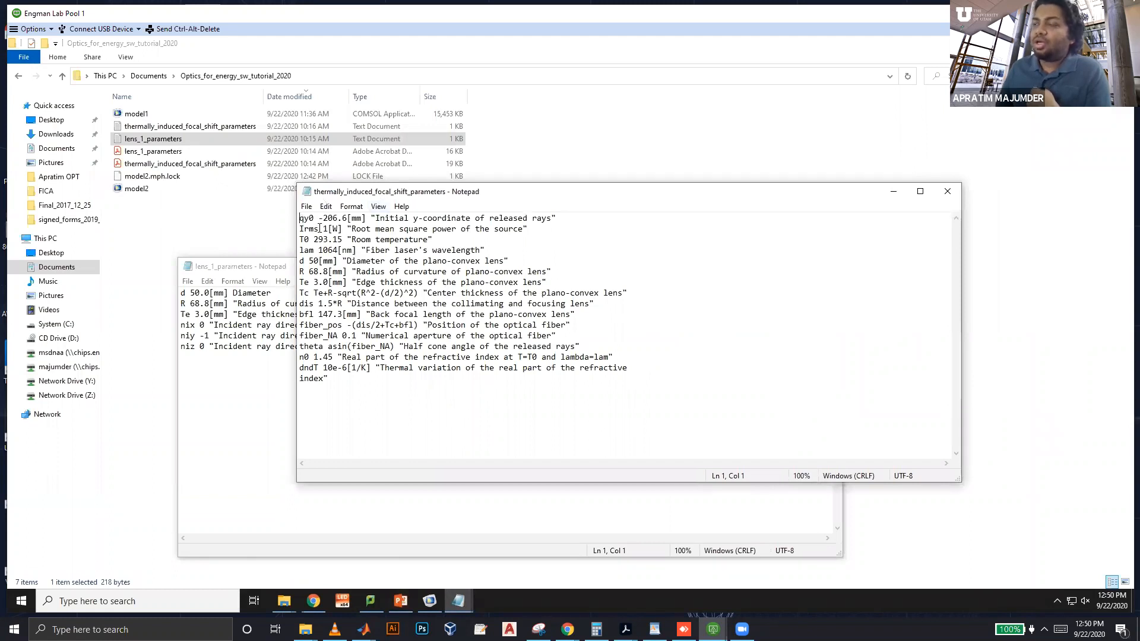
left_click_drag(300, 219, 361, 240)
left_click_drag(453, 256, 453, 256)
left_click_drag(523, 264, 568, 284)
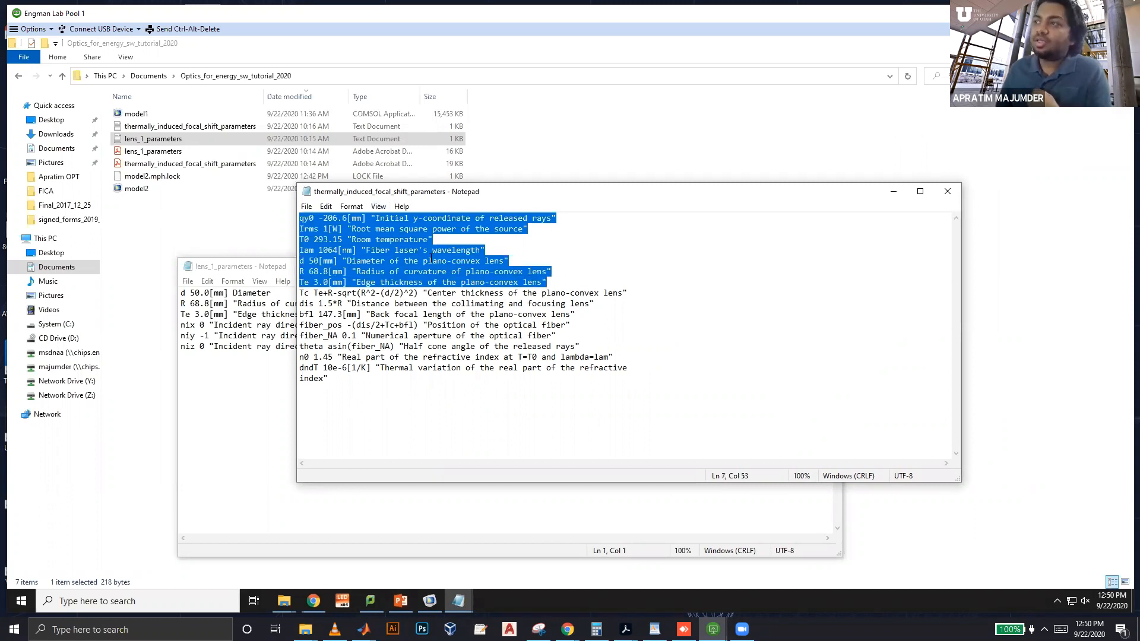
- Switch to COMSOL, load thermally_induced_focal_shift_parameters from file into the Parameters 1 table, and close the lens_1_parameters document
left_click(428, 601)
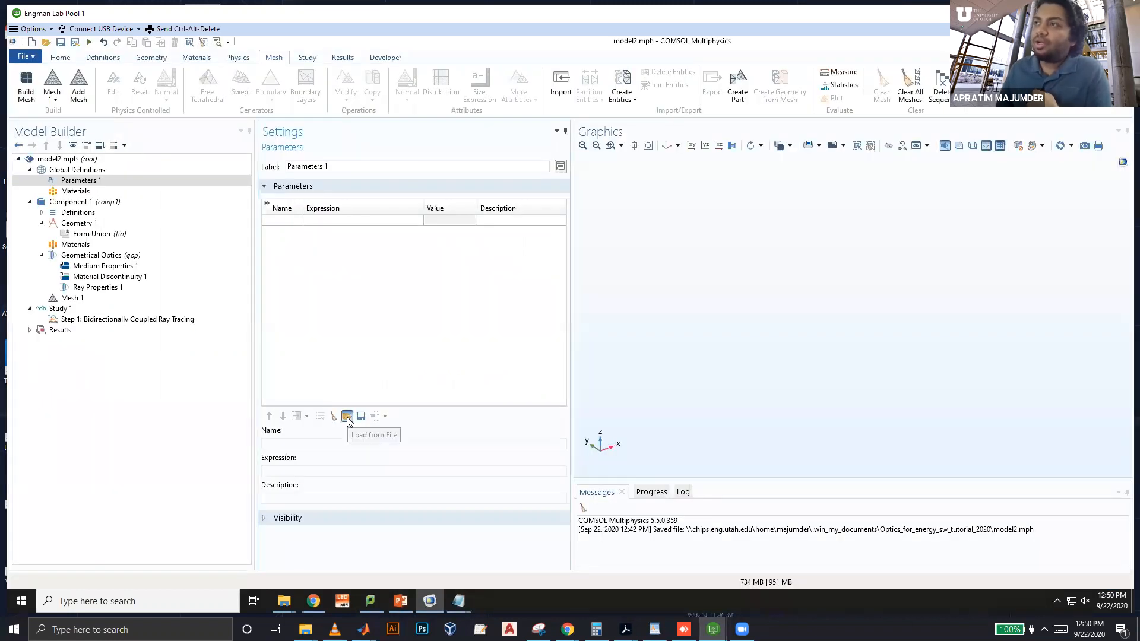
left_click(346, 416)
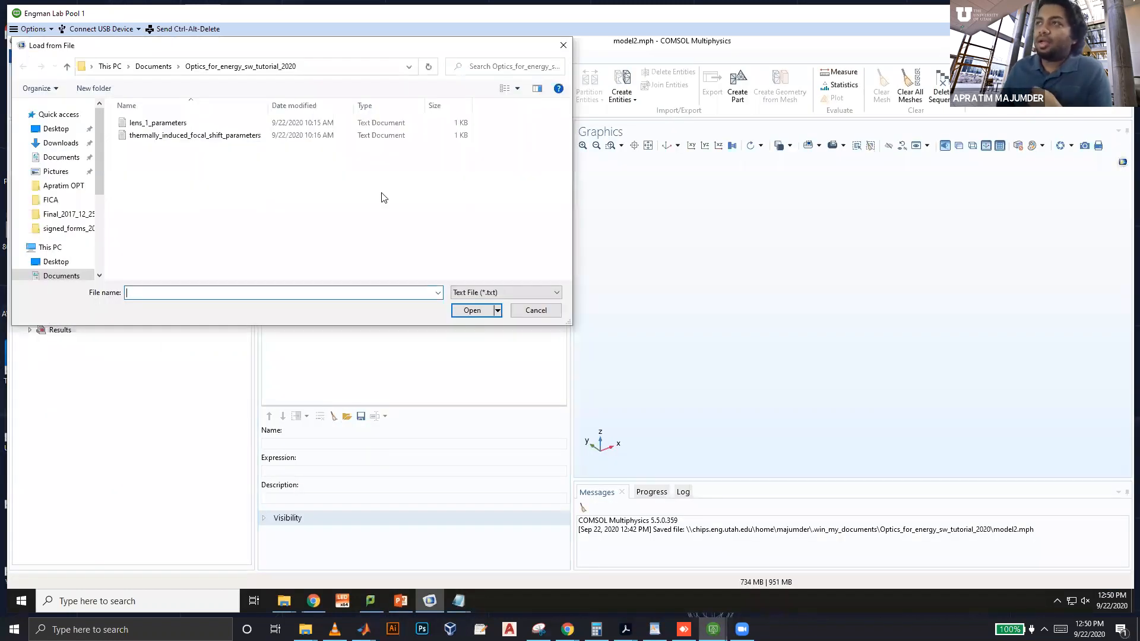
left_click(212, 135)
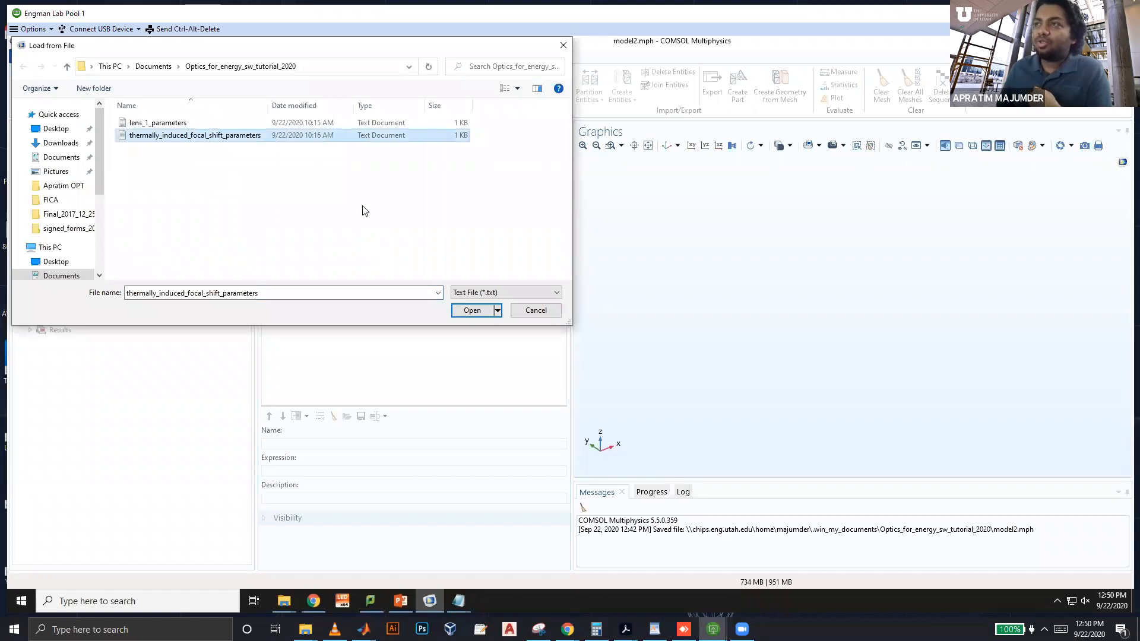
left_click(473, 311)
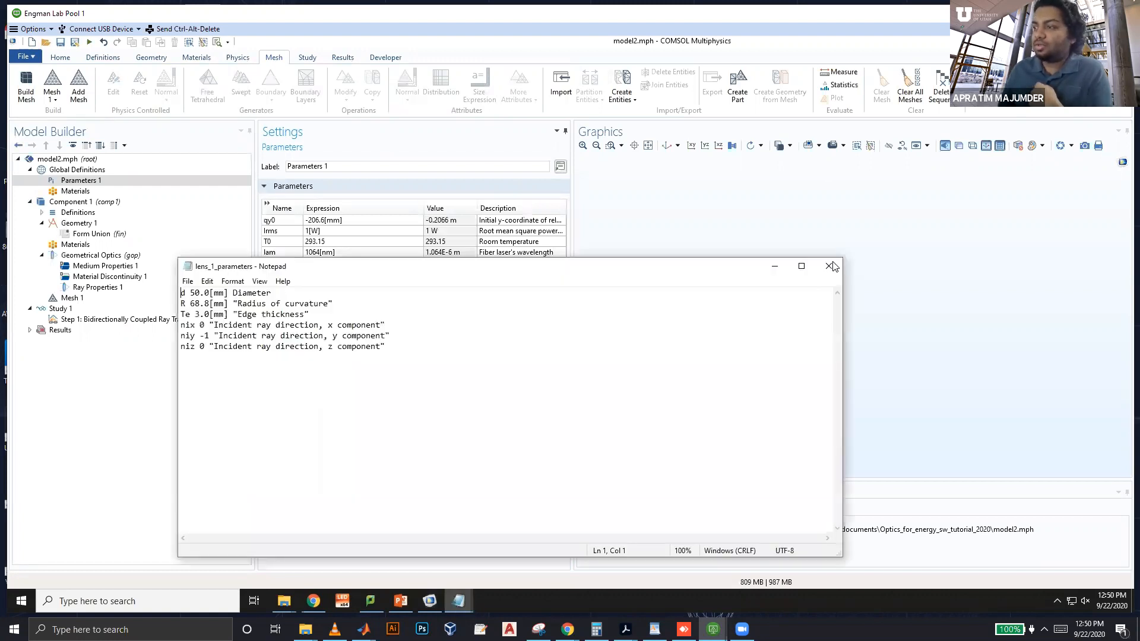
left_click(831, 266)
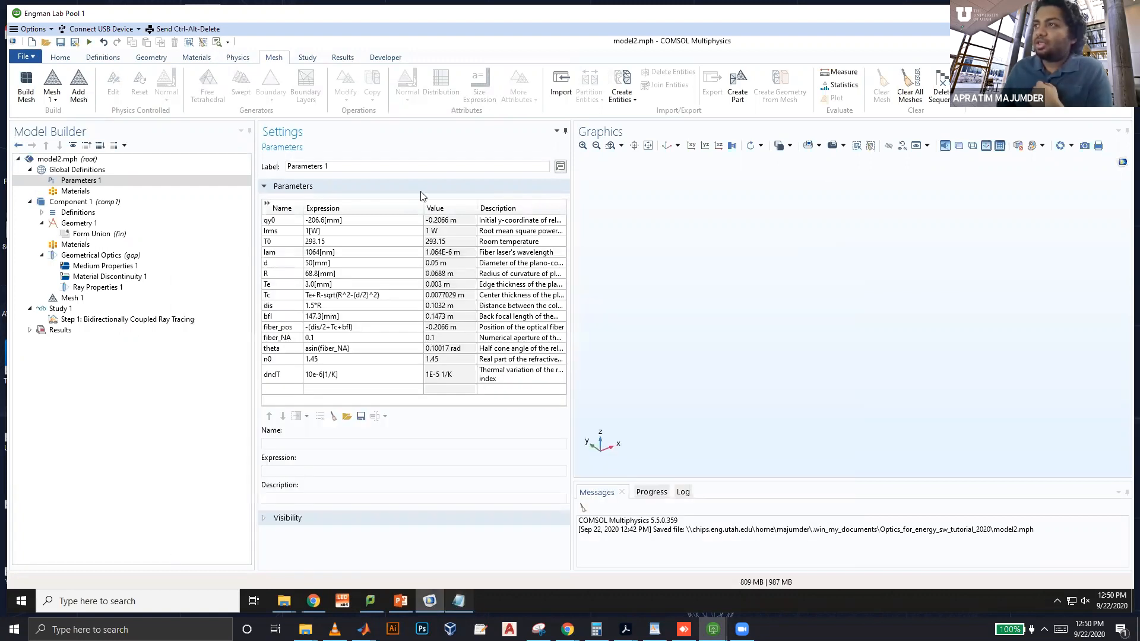
- Place the thermally_induced_focal_shift_parameters document beside the Parameters 1 table and compare its entries with the loaded names and expressions
key("alt+Tab")
left_click_drag(421, 191, 564, 204)
left_click(461, 242)
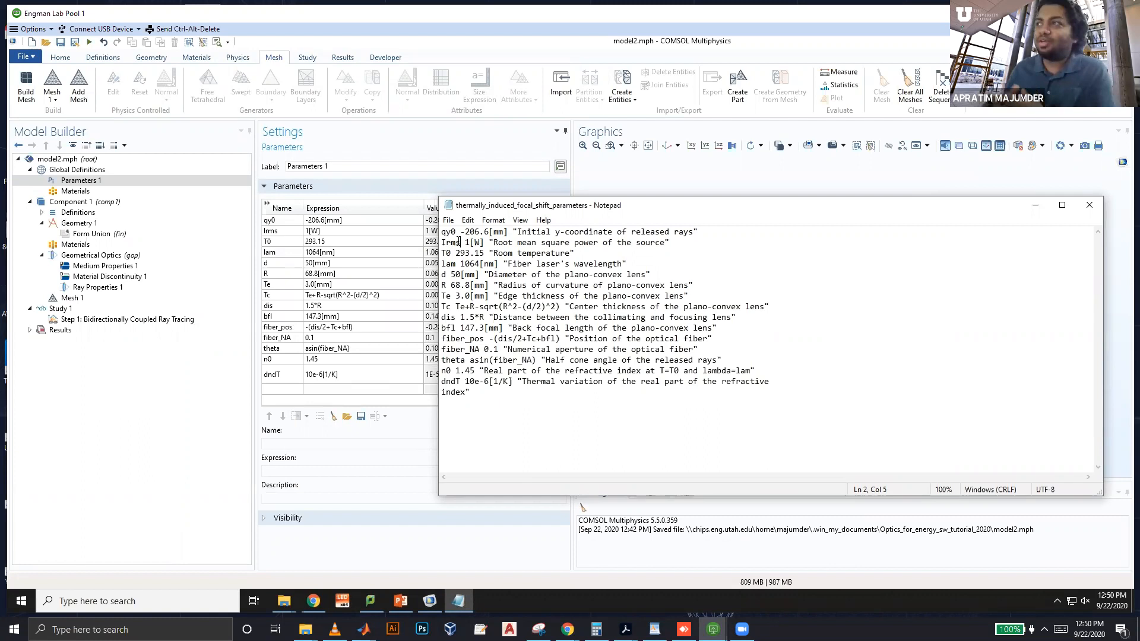
left_click_drag(517, 210, 535, 254)
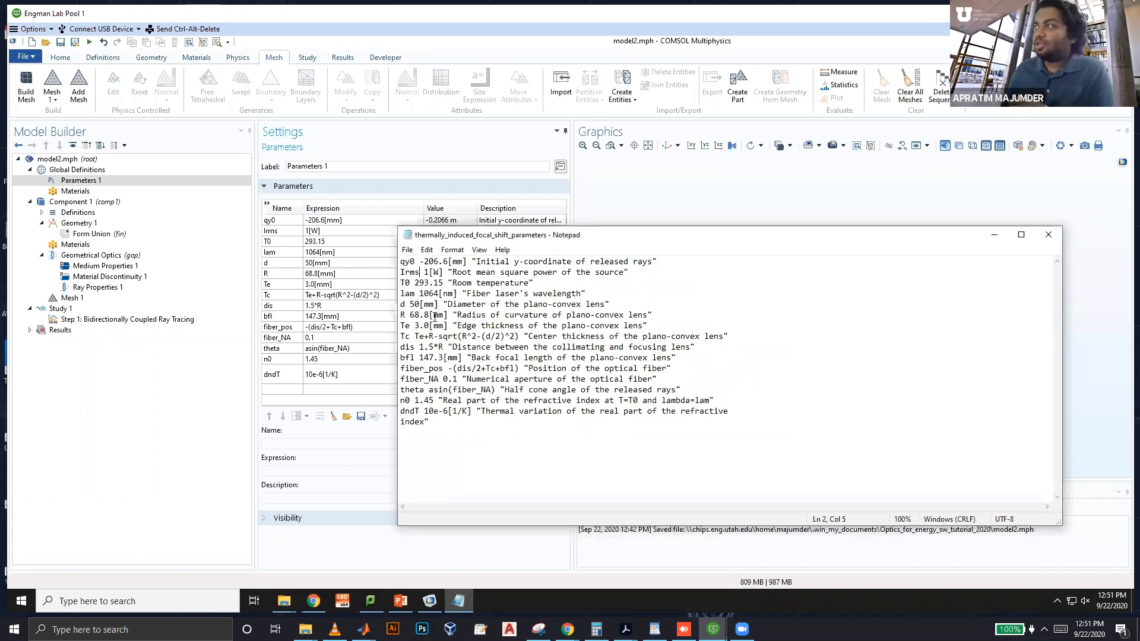
- Minimize the parameters document and select Geometry 1 in COMSOL to review its settings and available operations
left_click(1000, 240)
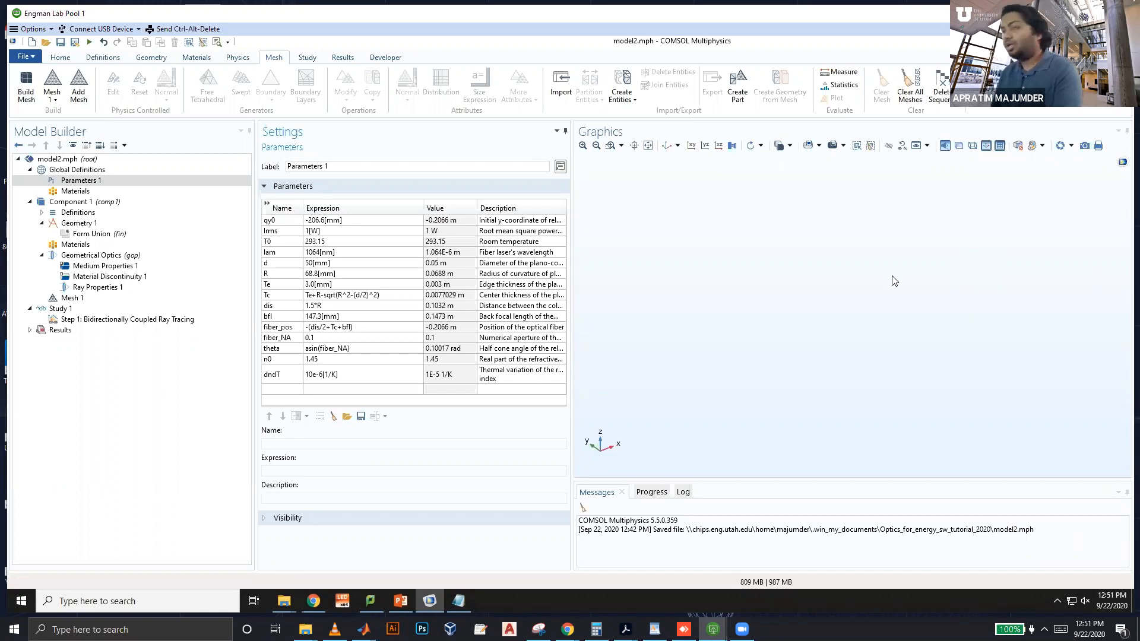
left_click(77, 224)
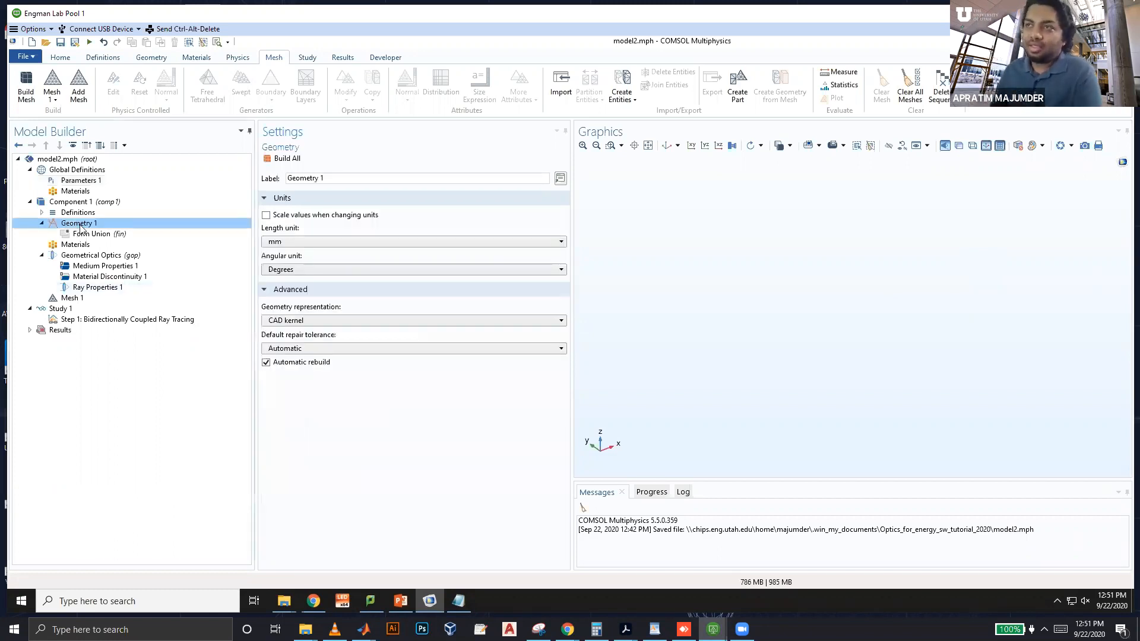
left_click(60, 57)
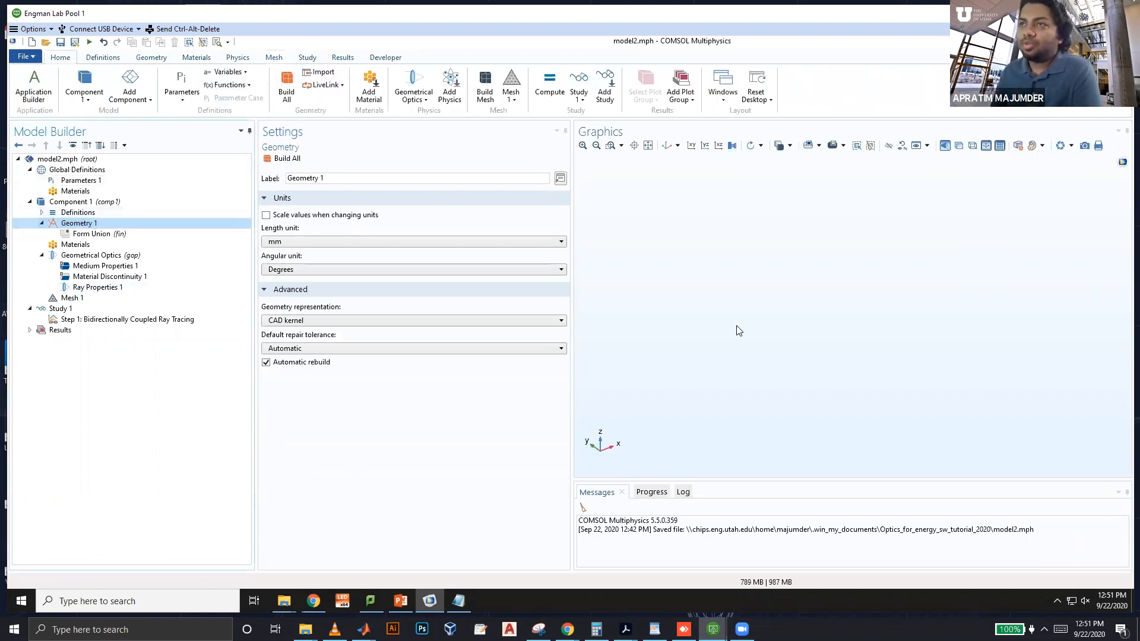
left_click(75, 226)
right_click(75, 226)
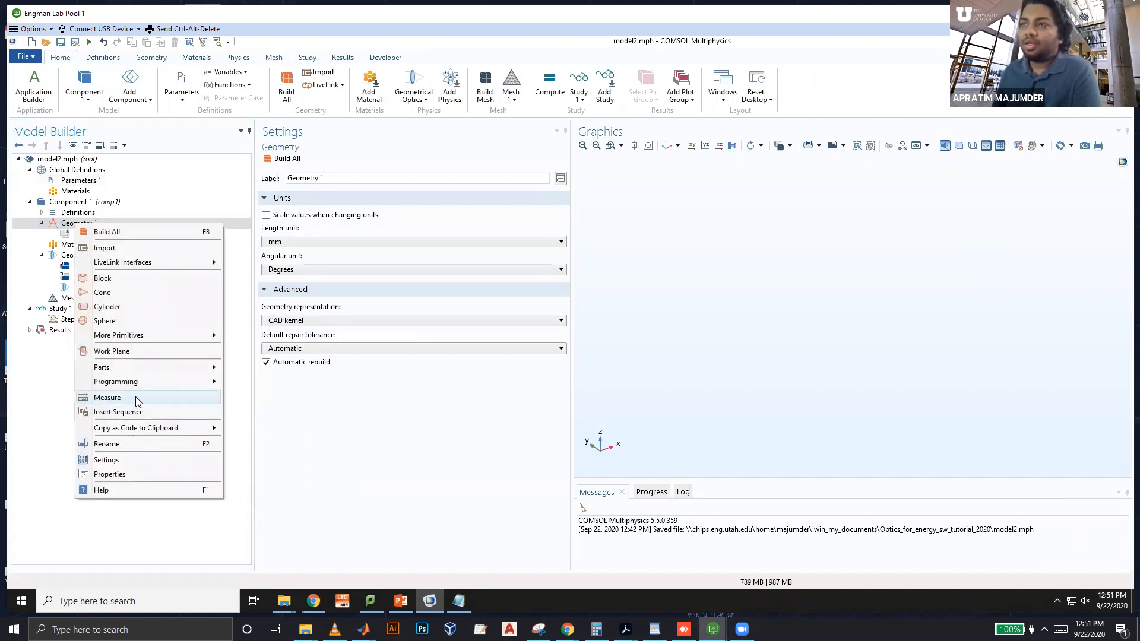
mouse_move(191, 265)
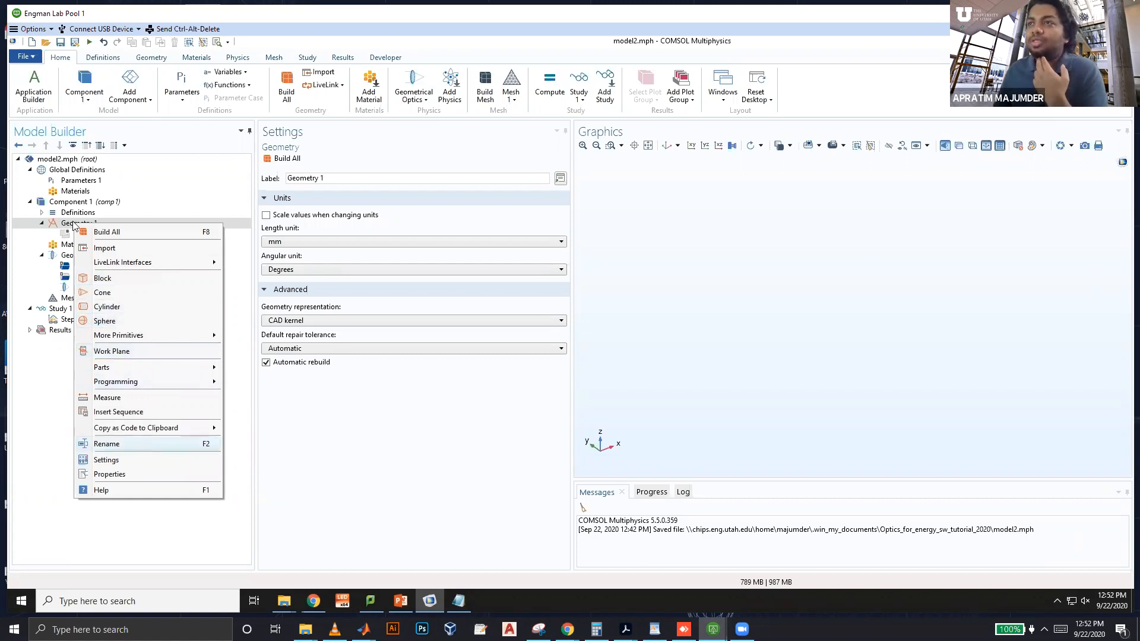
- Examine the geometry and mesh commands, including the part options, and check the Geometry 1 and Mesh 1 nodes
left_click(161, 58)
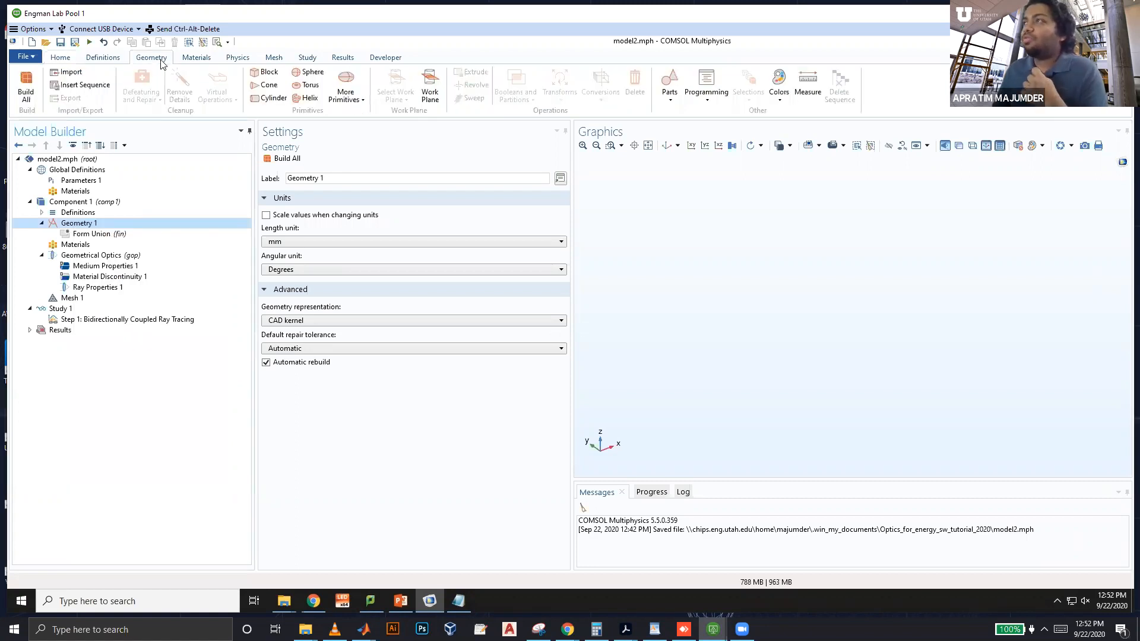
left_click(669, 95)
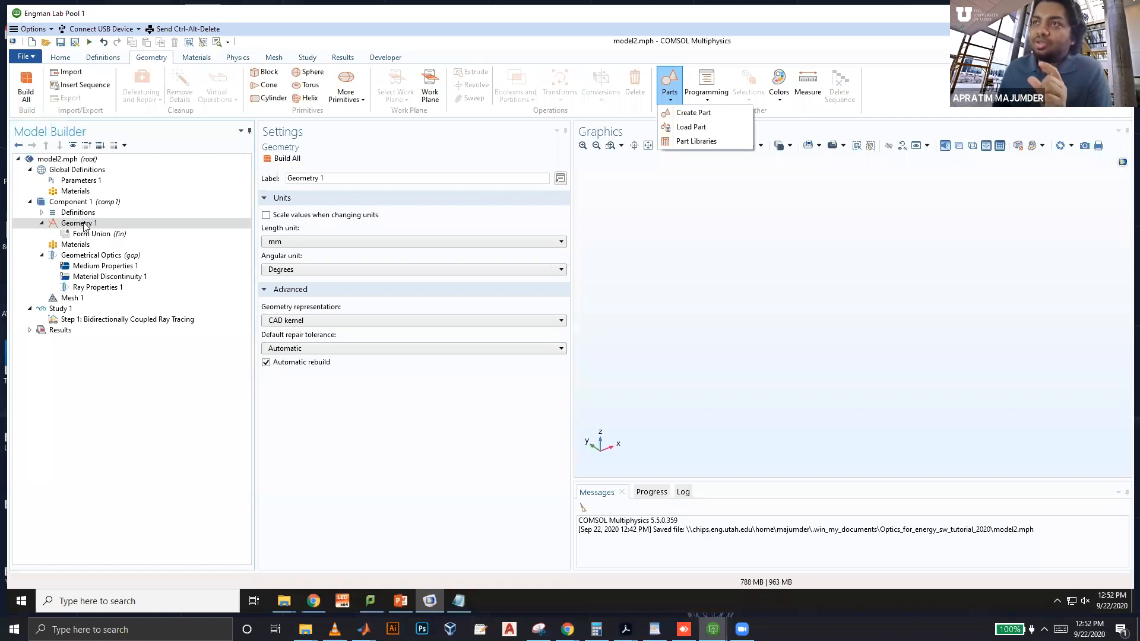
left_click(84, 224)
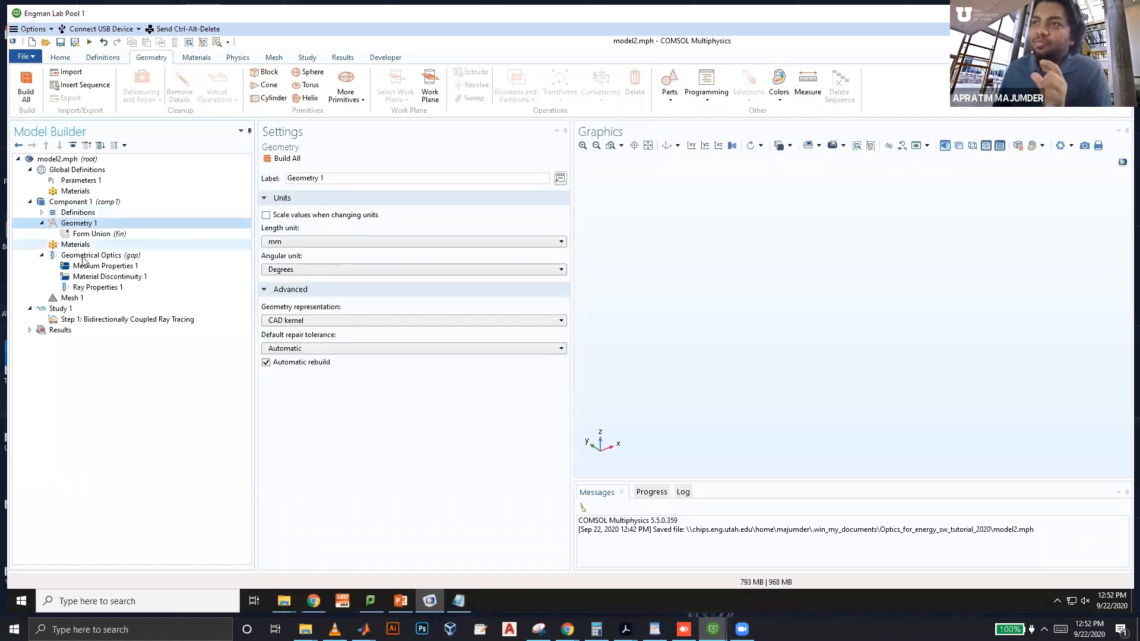
left_click(83, 256)
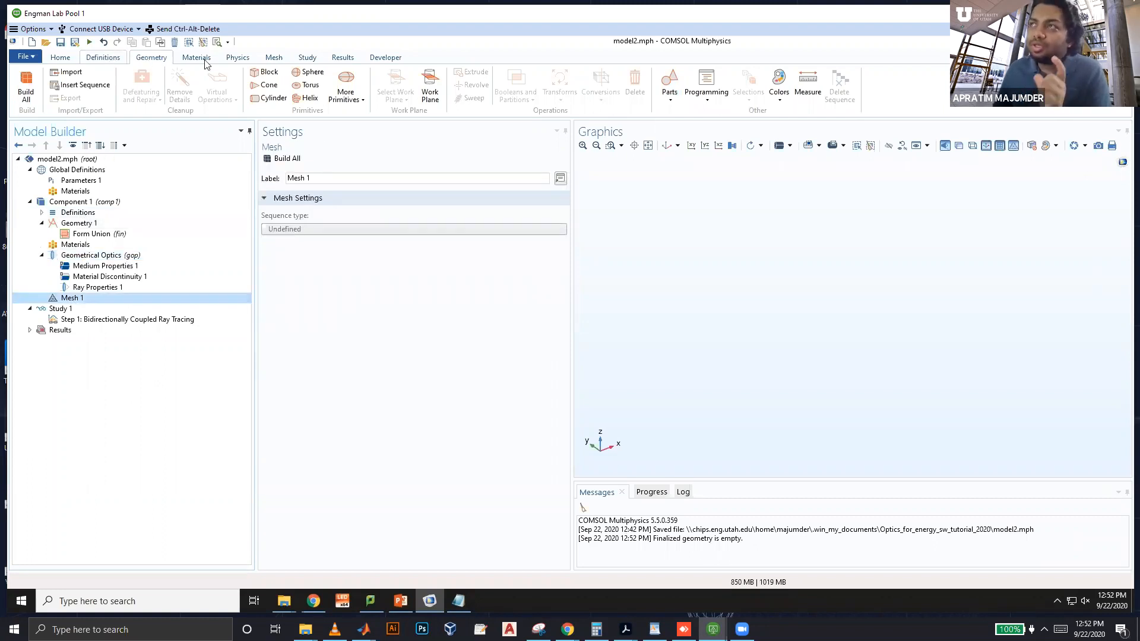
left_click(276, 59)
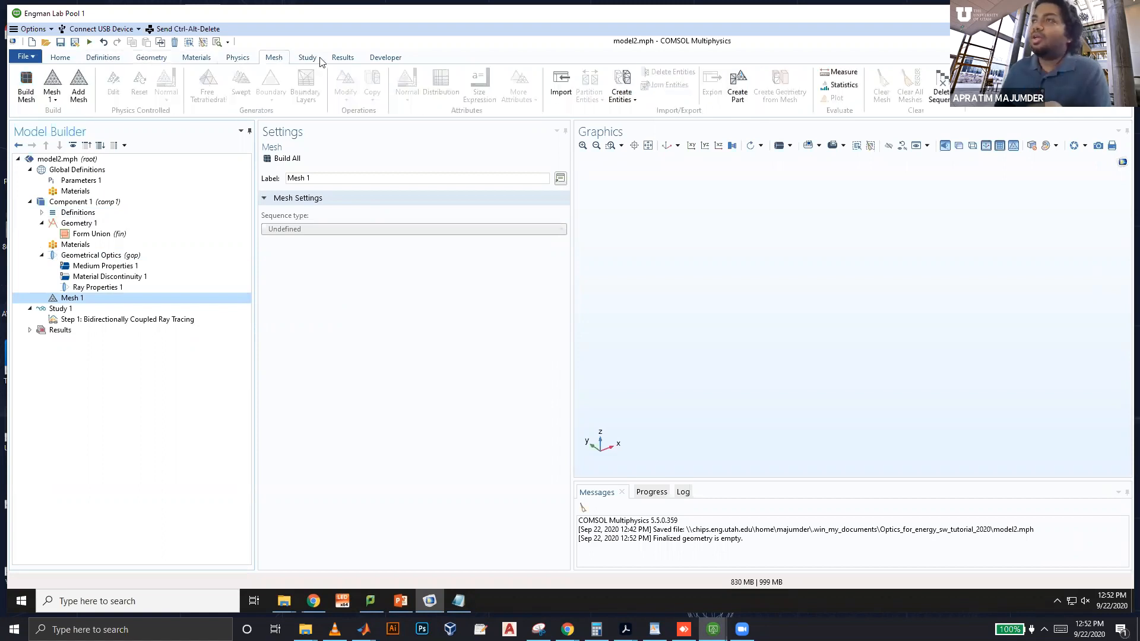
left_click(153, 57)
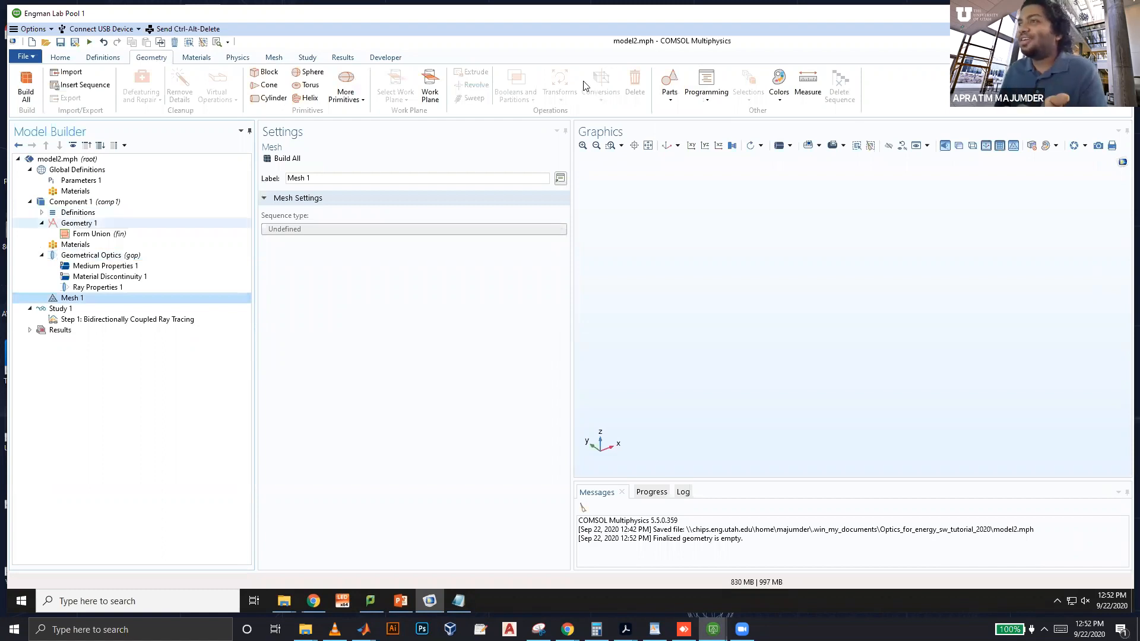
right_click(77, 223)
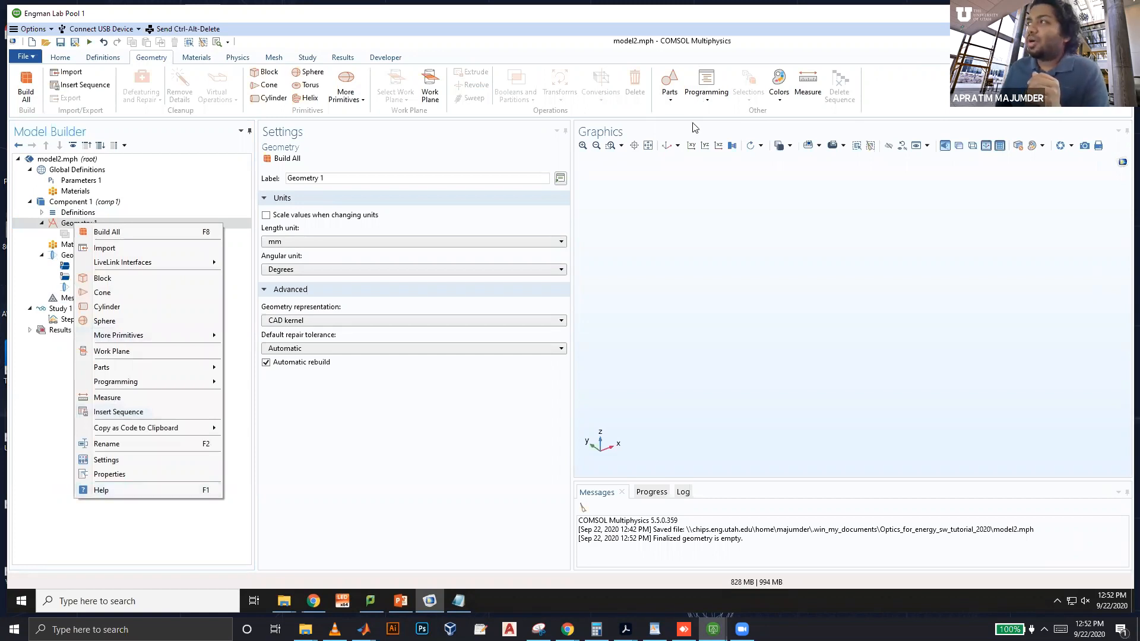
- Open the Part Libraries and expand the Ray Optics Module's 3D apertures, aspheric lenses and spherical lenses
left_click(671, 98)
left_click(696, 141)
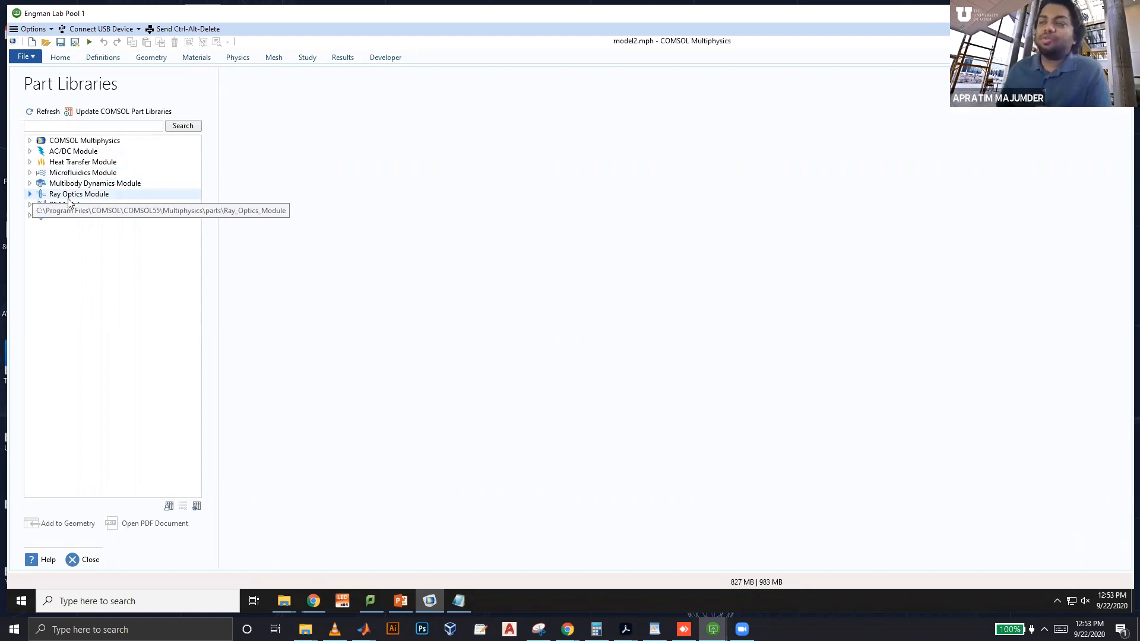
left_click(30, 194)
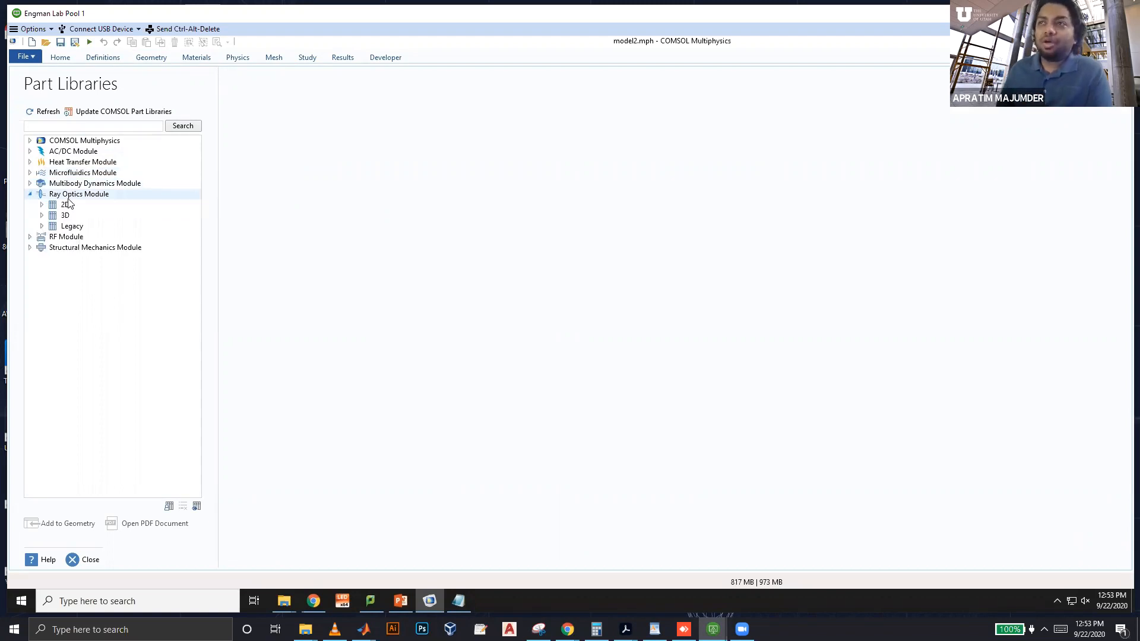
left_click(41, 216)
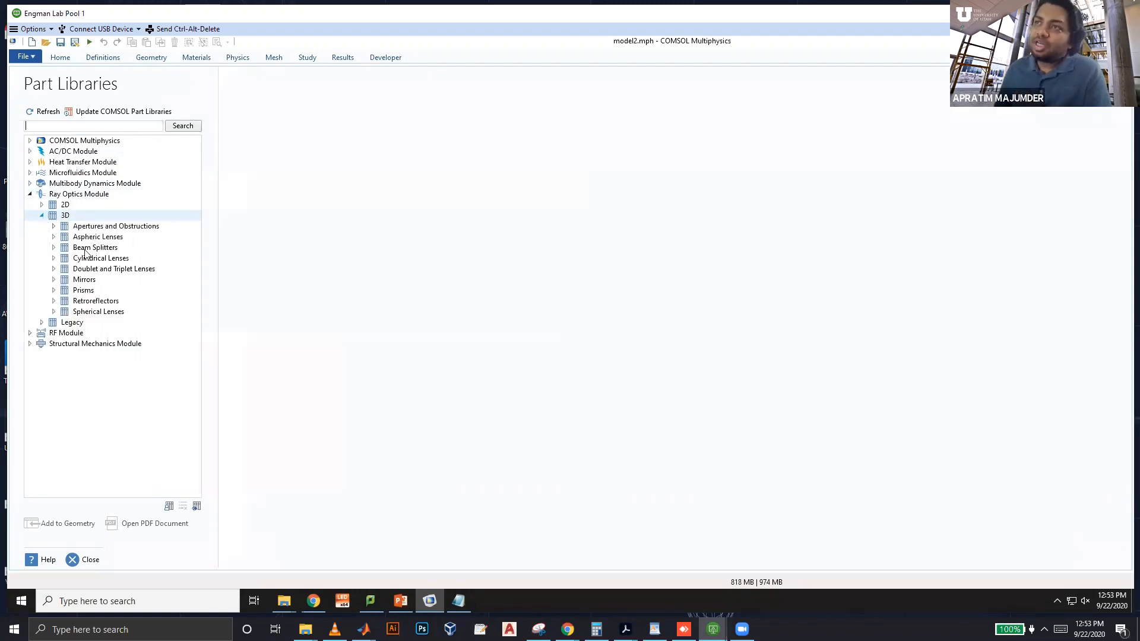
left_click(53, 226)
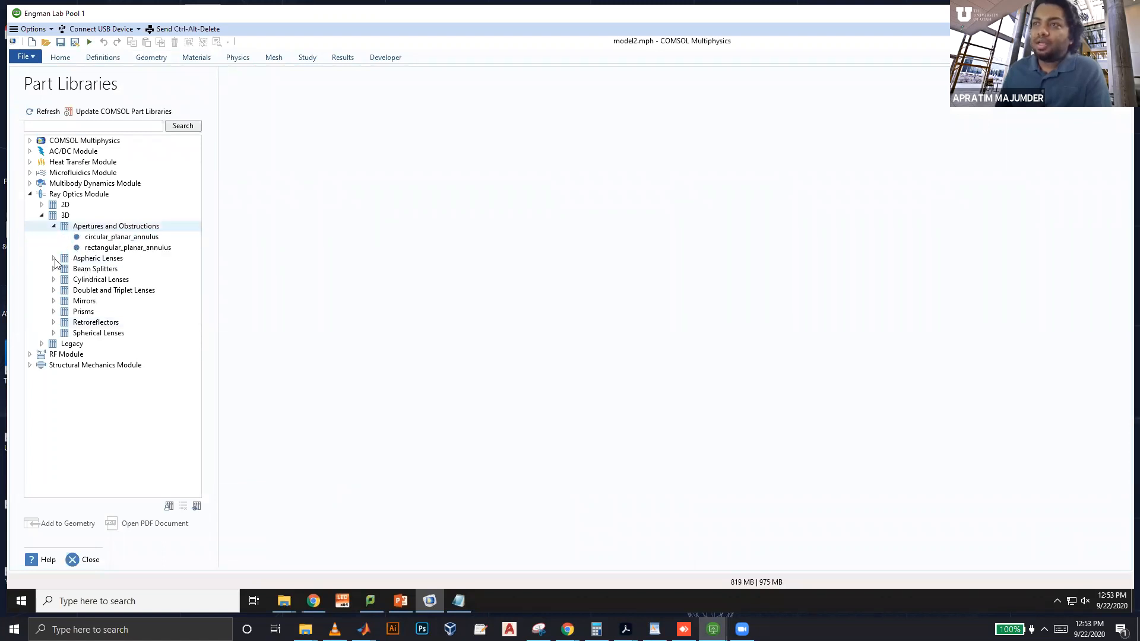
left_click(54, 260)
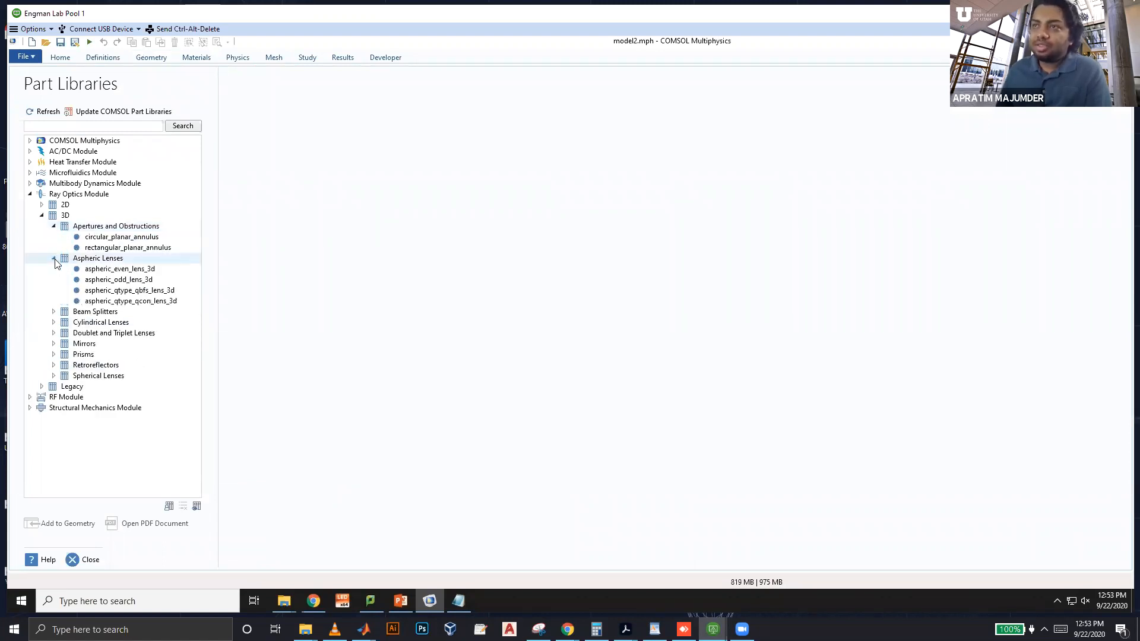
left_click(53, 376)
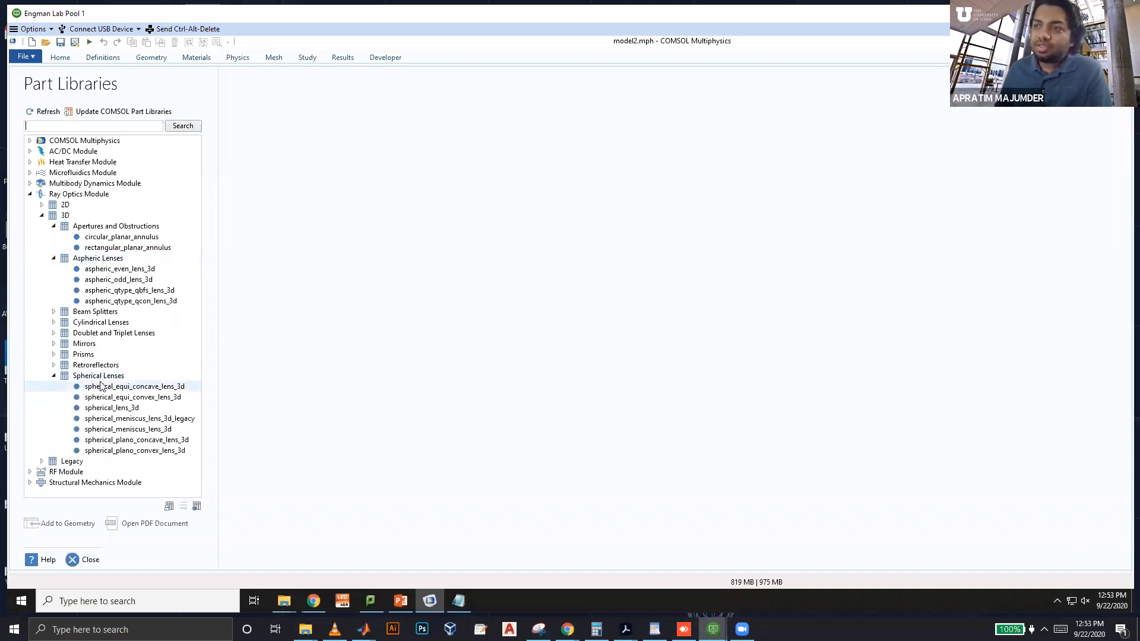
- Preview the spherical_plano_convex_lens_3d part and compare its shape with the lenses on the Two lens system slide in PowerPoint
left_click(130, 396)
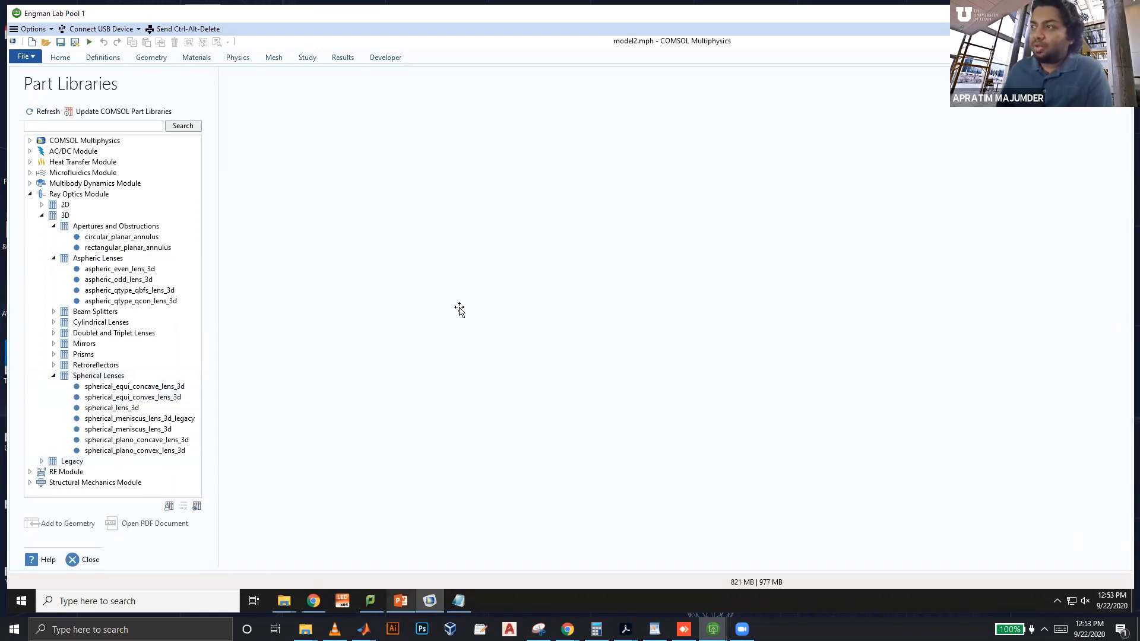
key("alt+Tab")
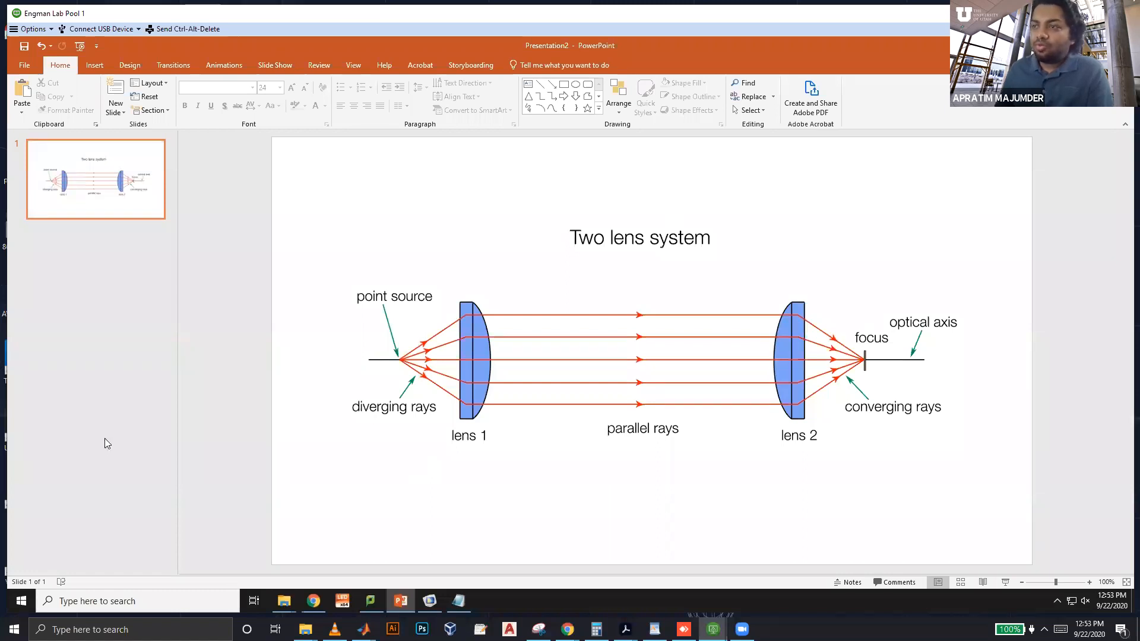
key("alt+Tab")
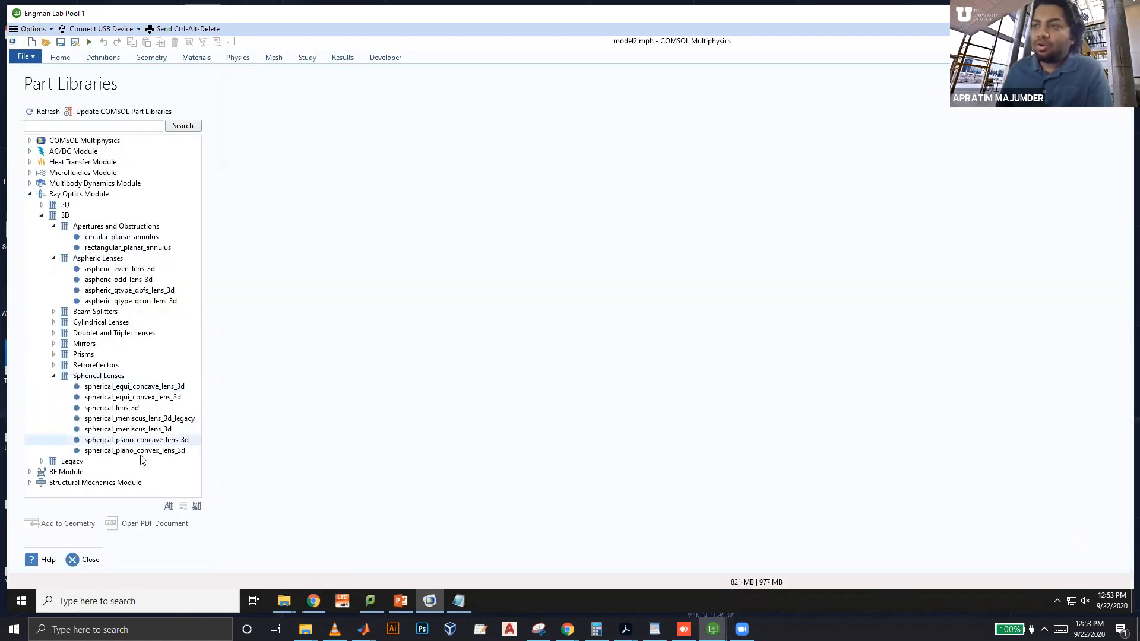
left_click(201, 450)
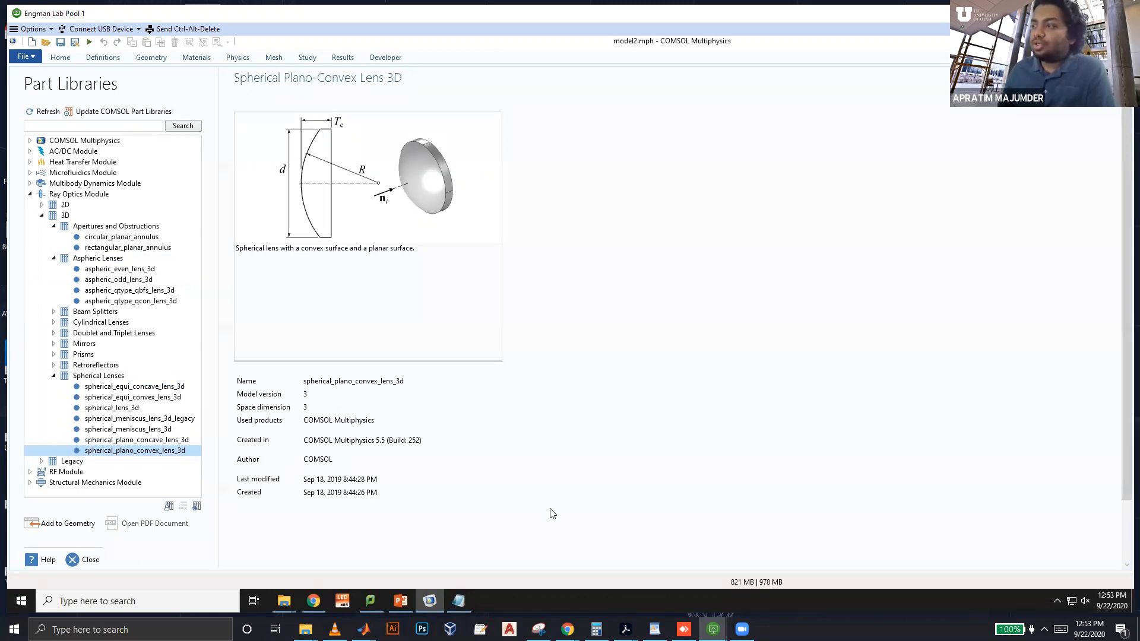
left_click(398, 602)
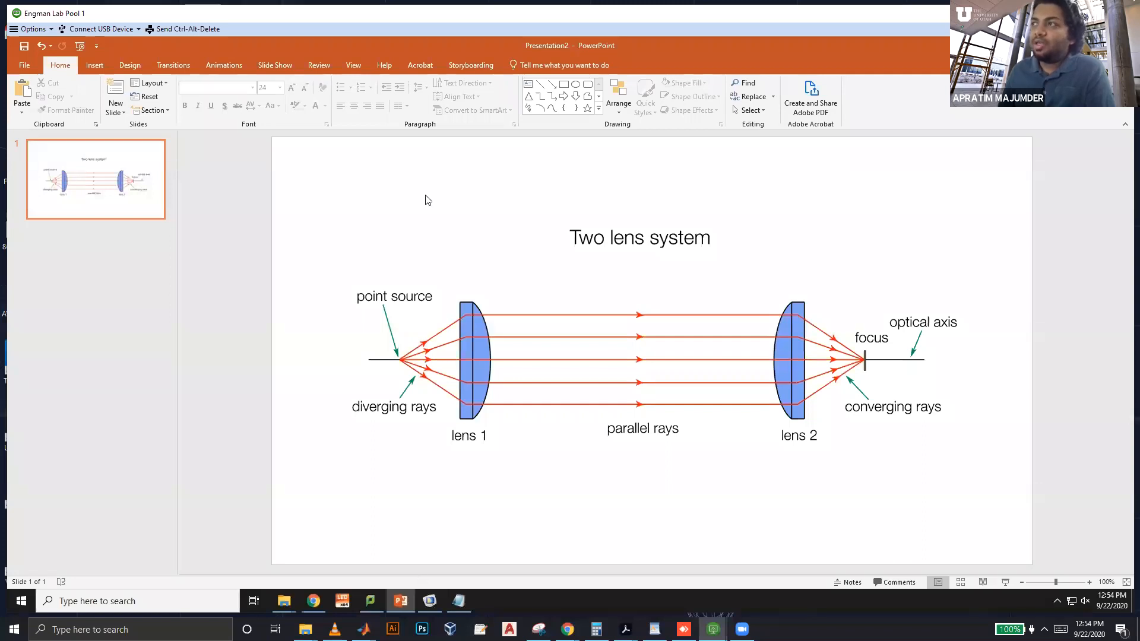
key("alt+Tab")
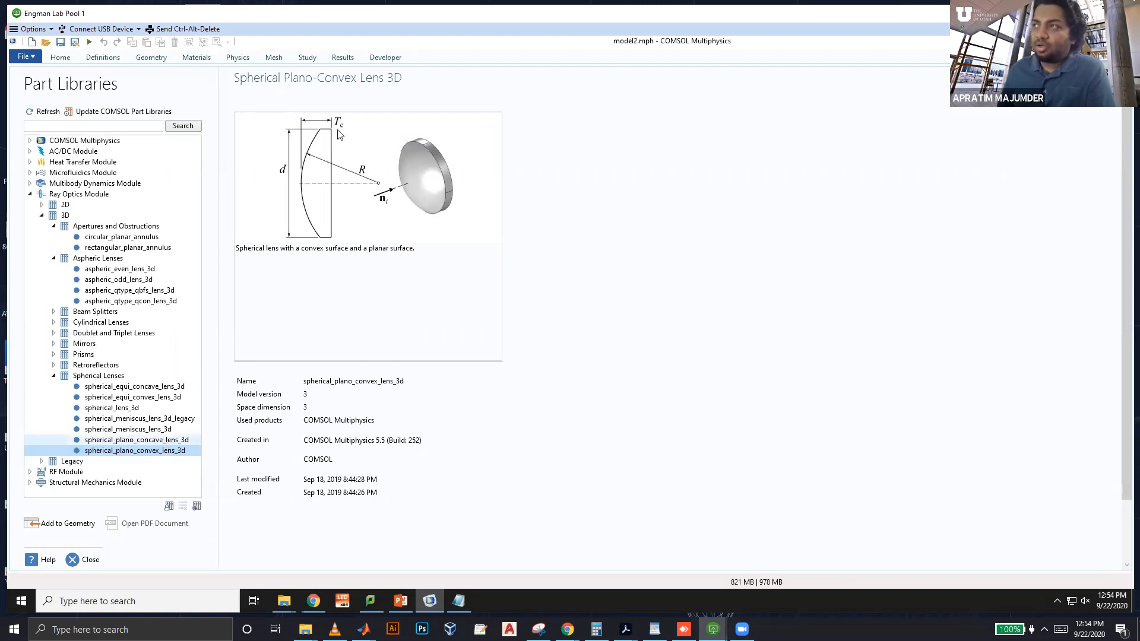
- Preview other 3D ray optics parts, including the plano-concave lens, compound parabolic concentrators, rectangular planar annulus and beam splitter cube
key("Up")
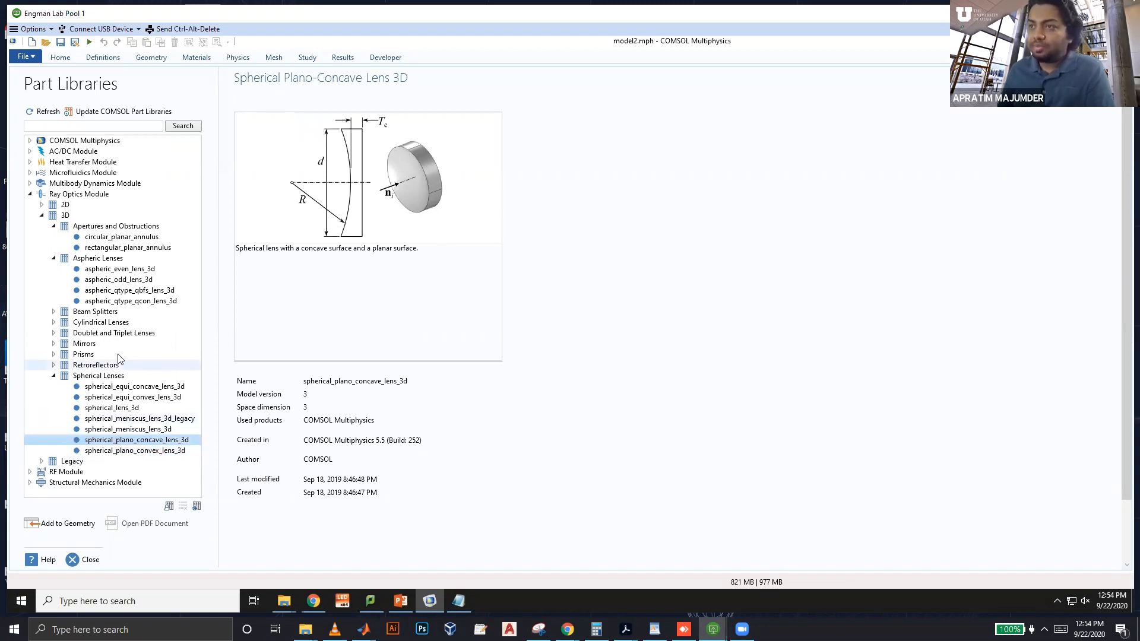
left_click(54, 343)
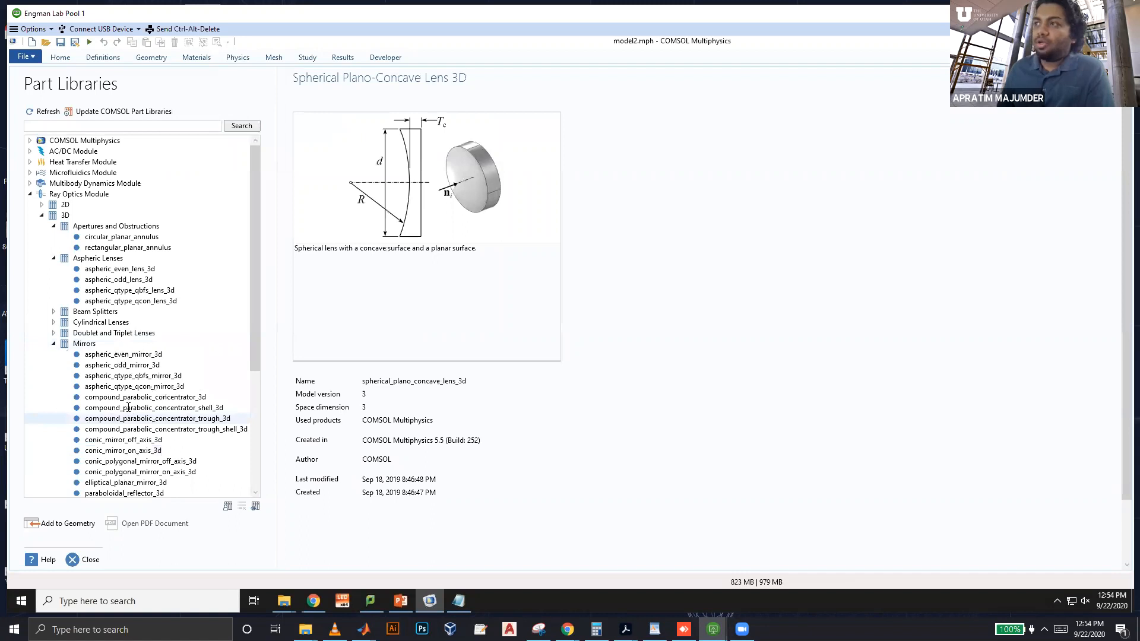
left_click(128, 407)
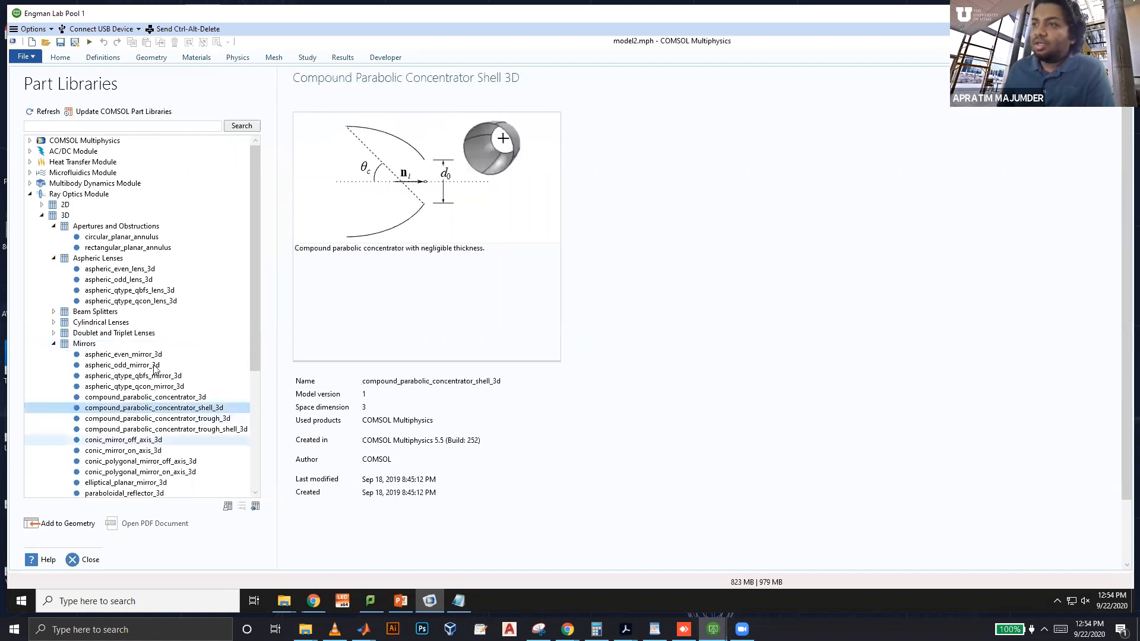
key("Down")
key("Down")
left_click(156, 398)
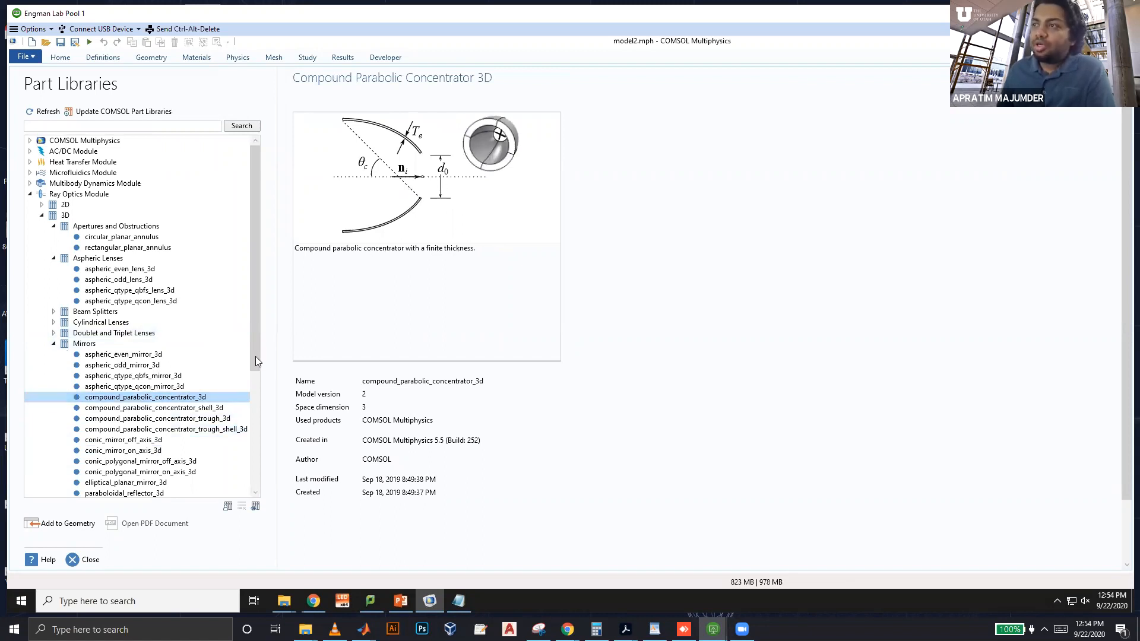
scroll(265, 350, "down", 2)
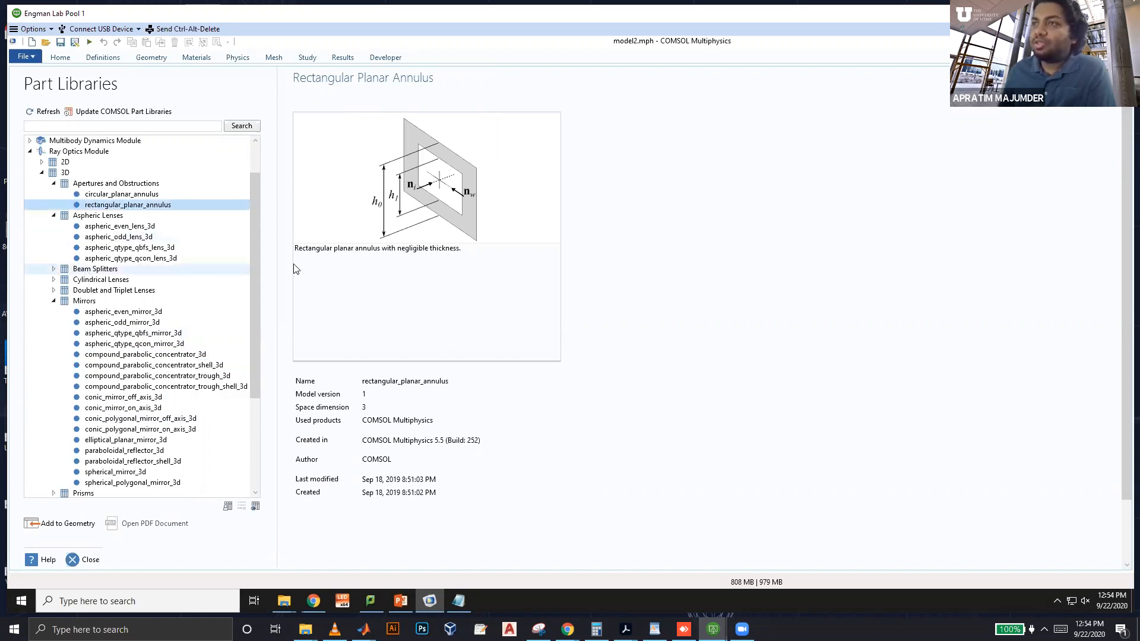
left_click(53, 268)
left_click(116, 279)
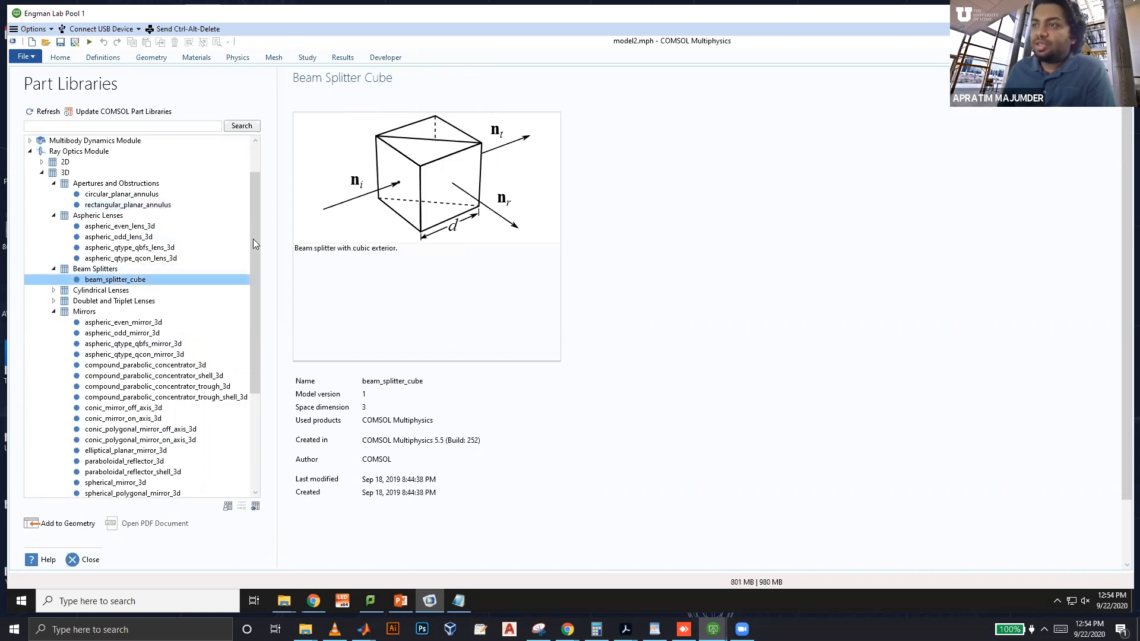
scroll(108, 458, "down", 5)
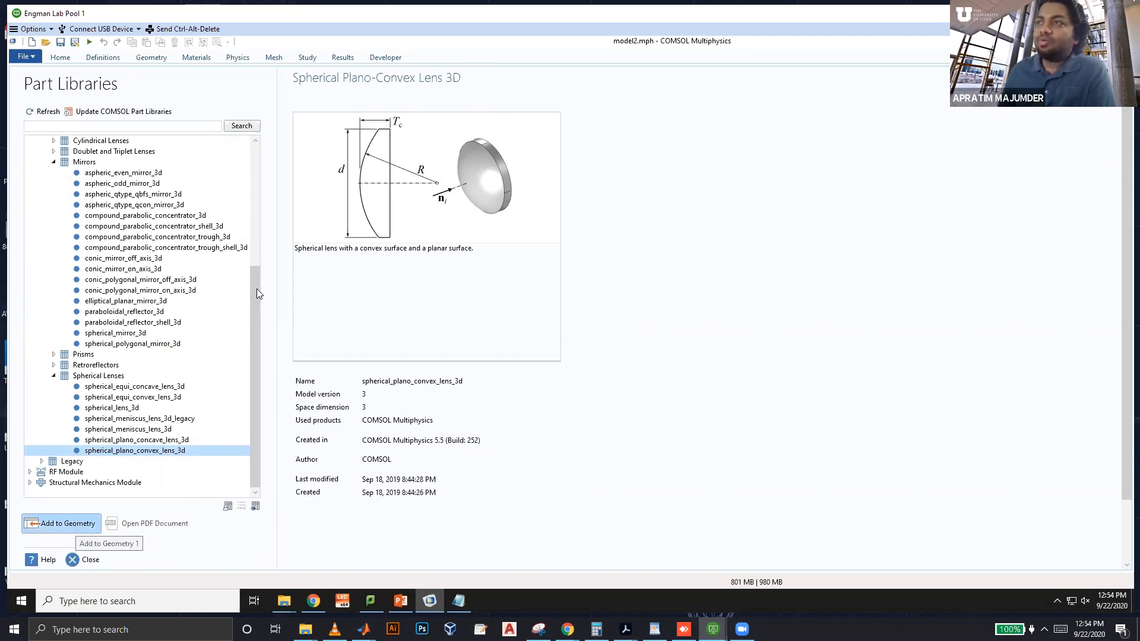
scroll(253, 142, "up", 6)
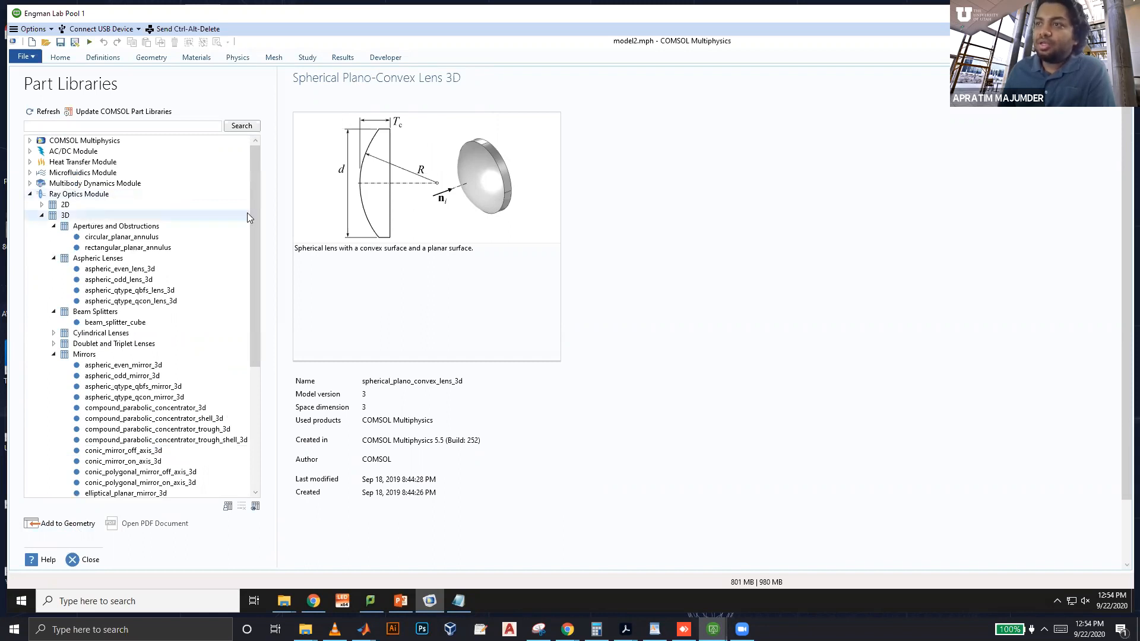
scroll(247, 296, "down", 3)
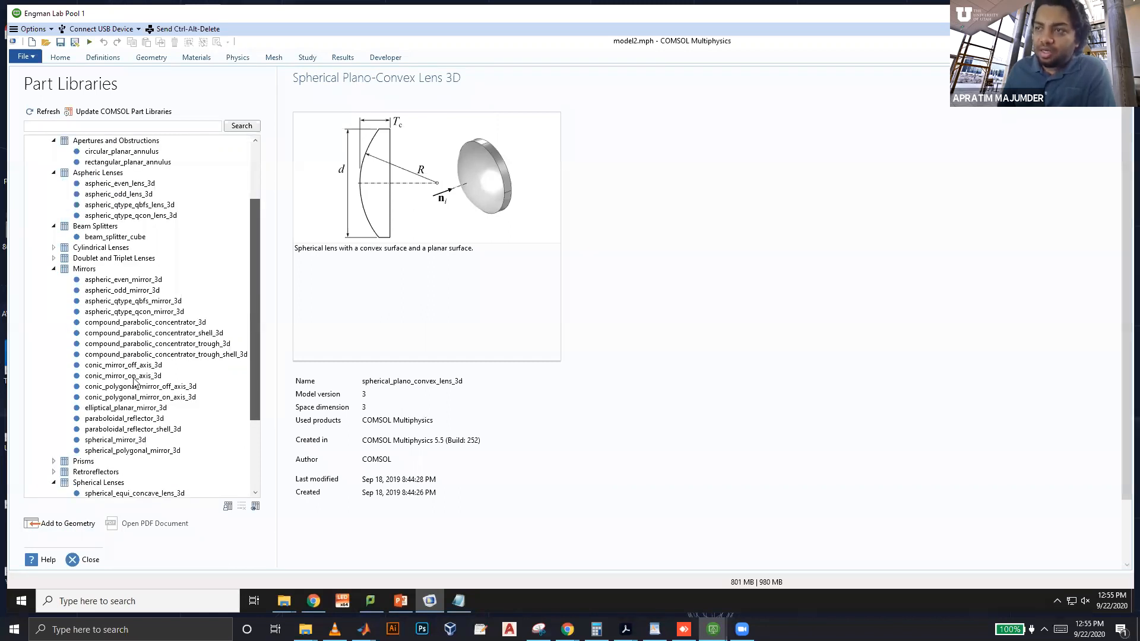
scroll(134, 383, "down", 3)
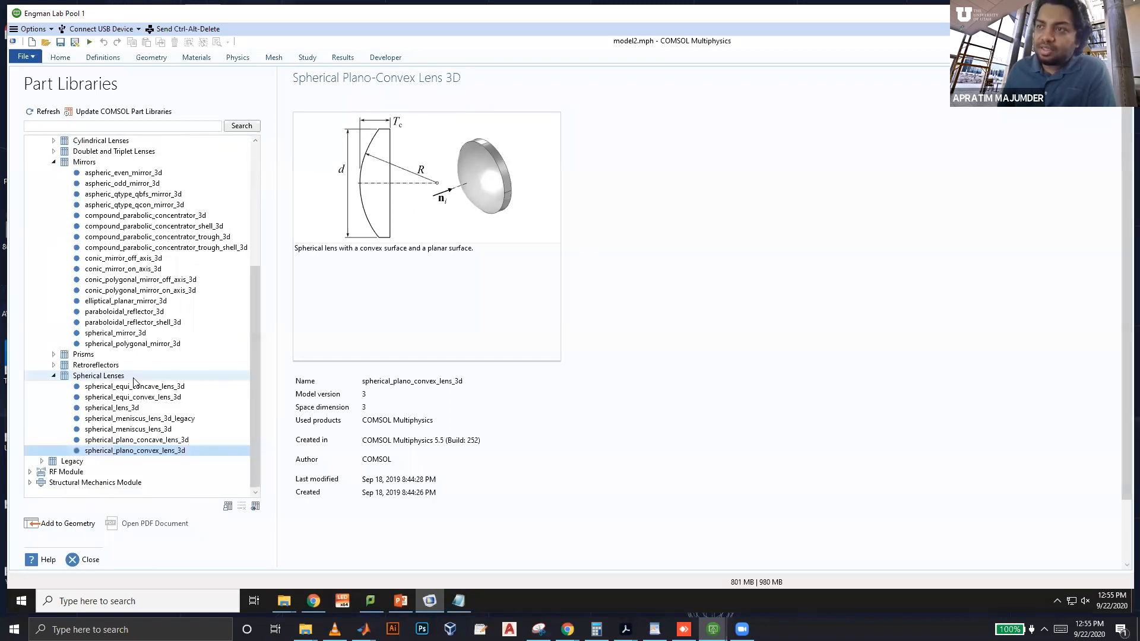
left_click(169, 452)
left_click(62, 522)
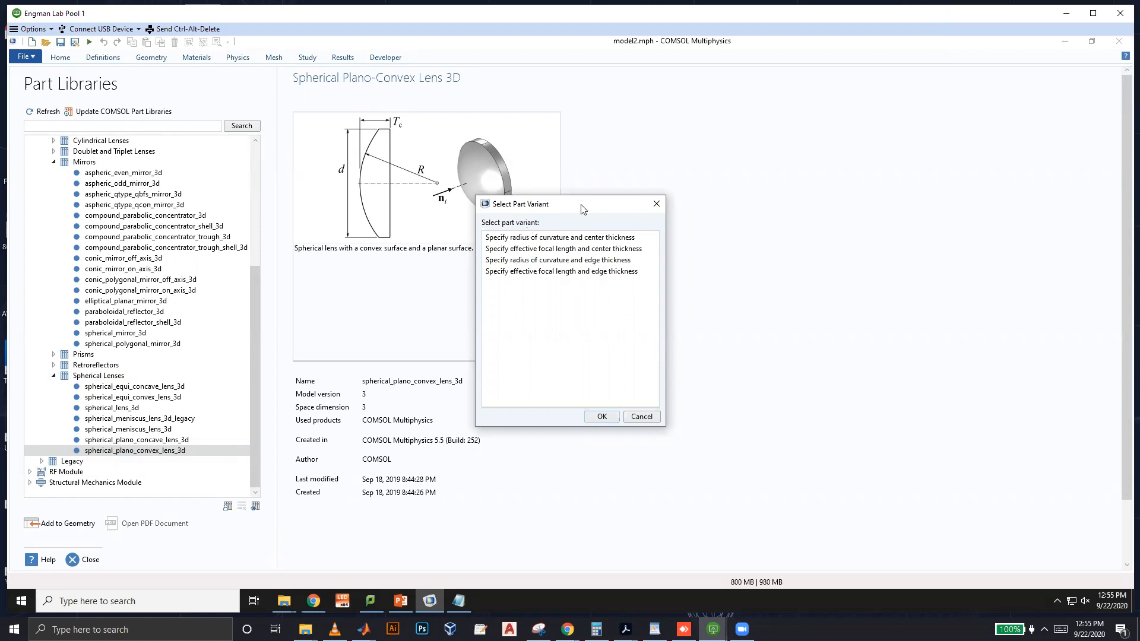
left_click(641, 416)
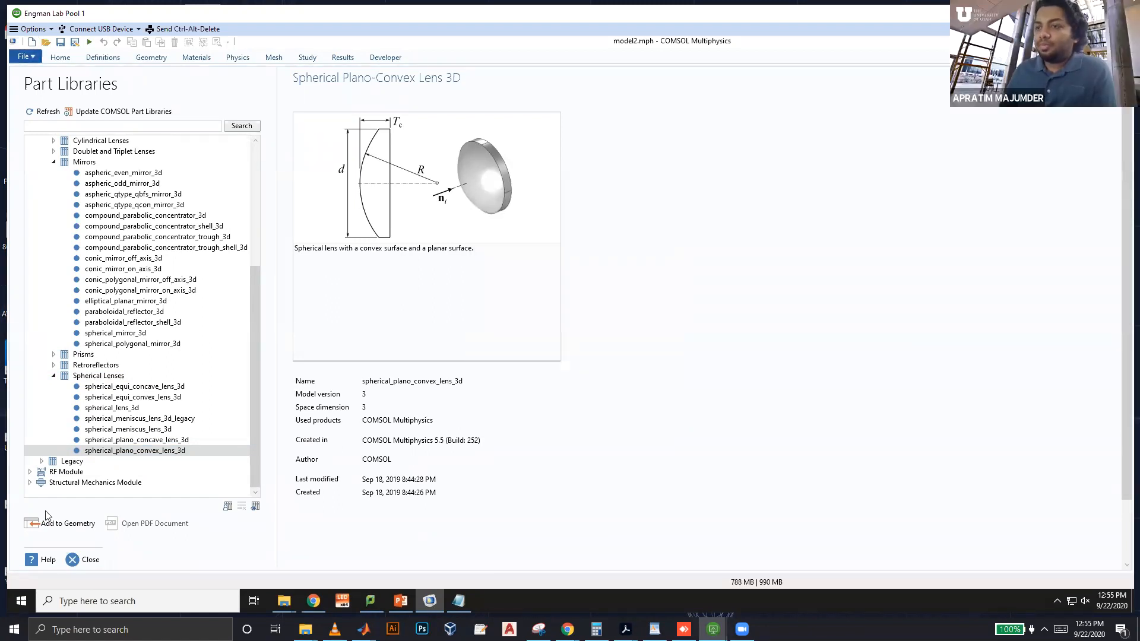
left_click(83, 560)
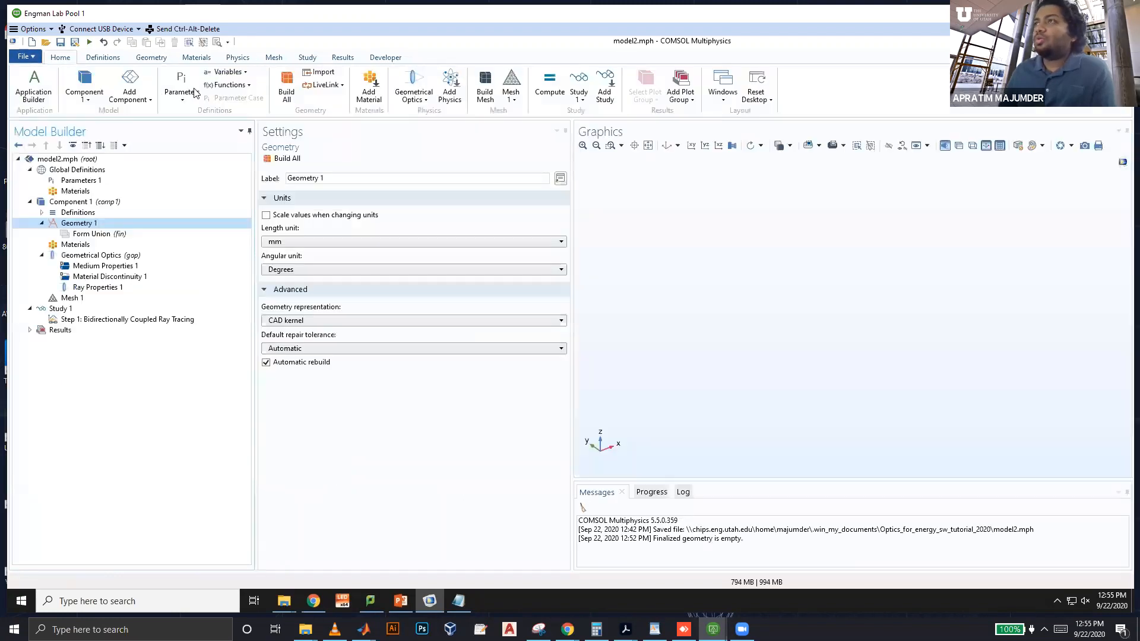
- Reopen the Part Libraries and select spherical_plano_convex_lens_3d from the Ray Optics Module's 3D spherical lenses
left_click(158, 59)
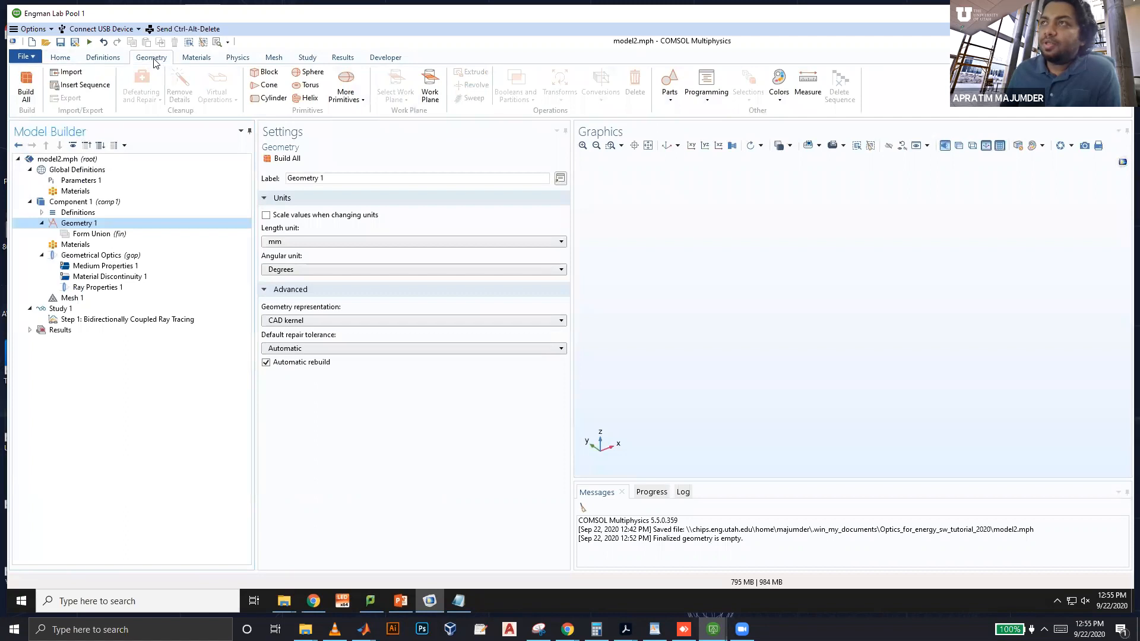
left_click(673, 101)
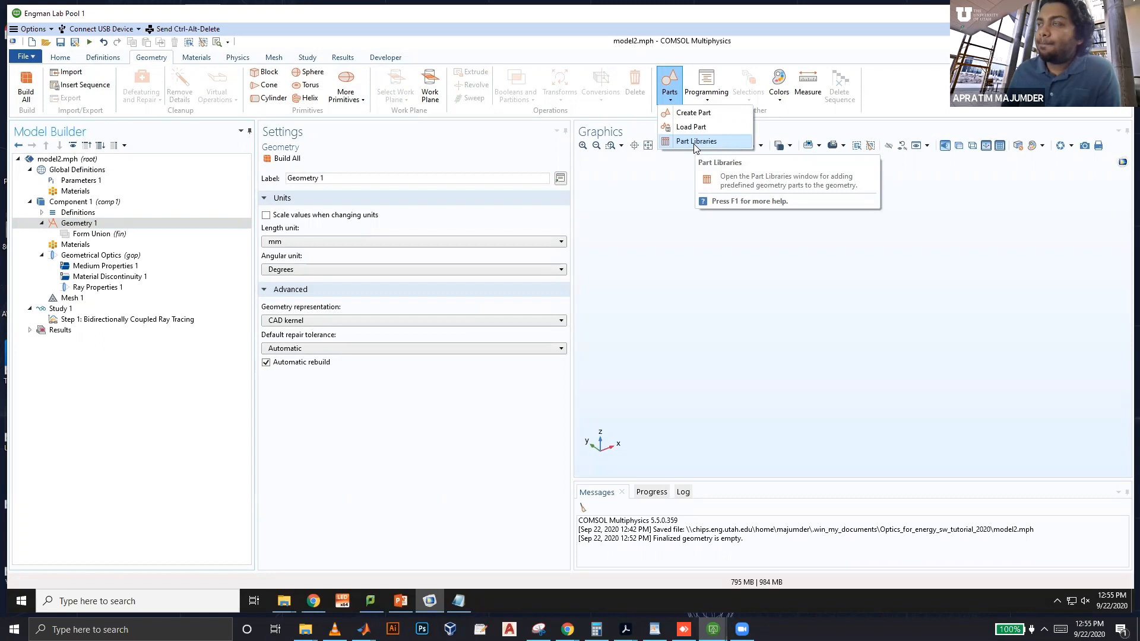
left_click(695, 141)
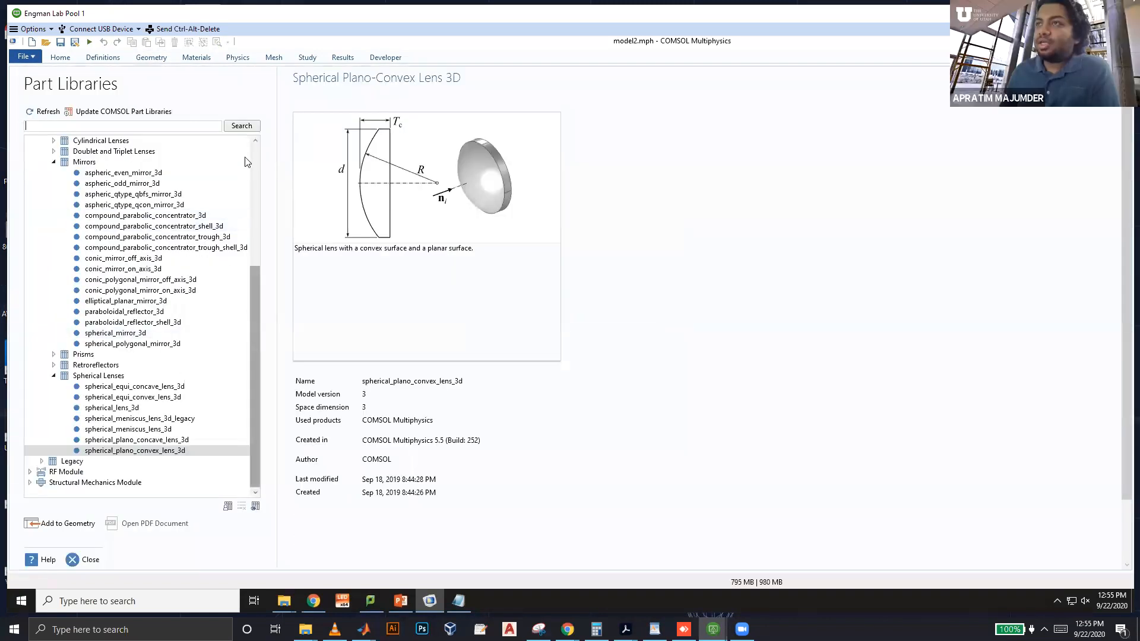
scroll(247, 163, "up", 6)
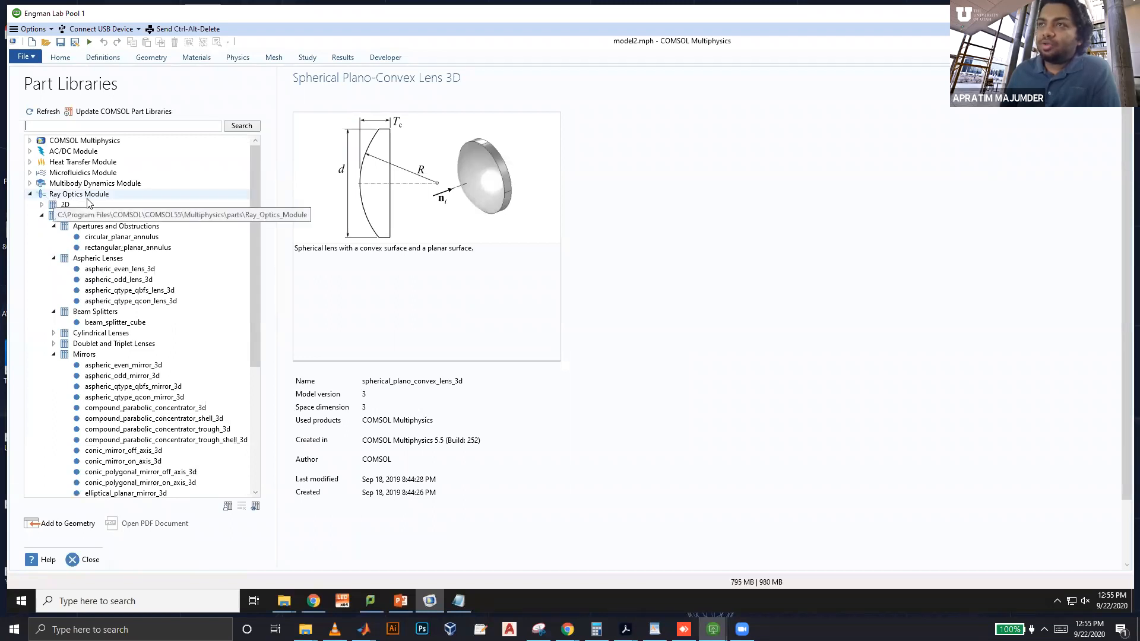
left_click(42, 214)
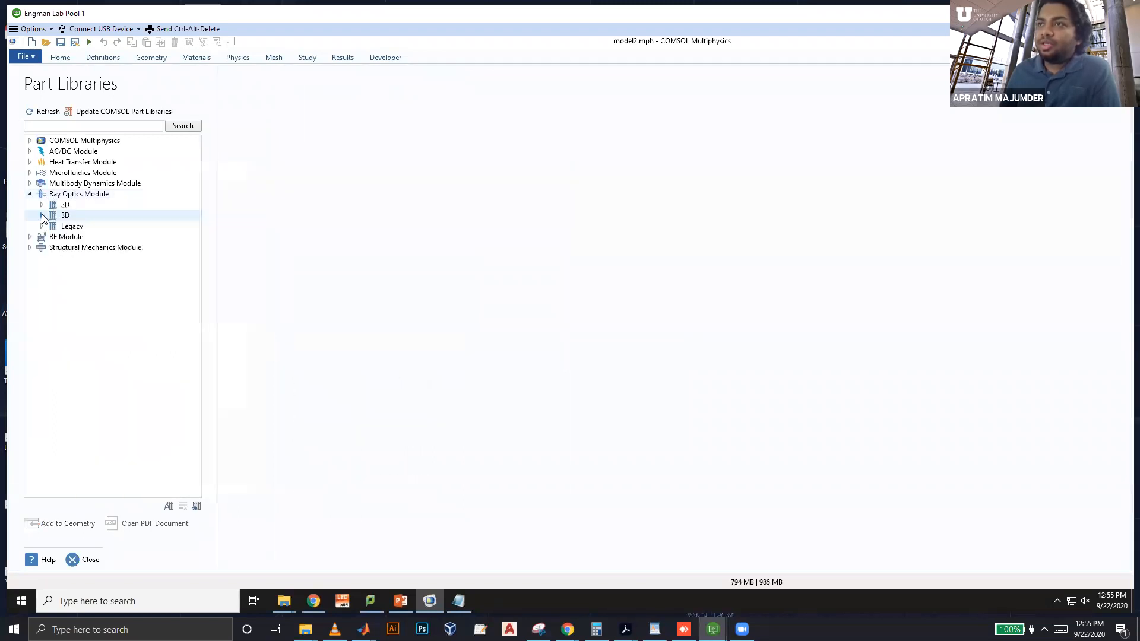
left_click(61, 195)
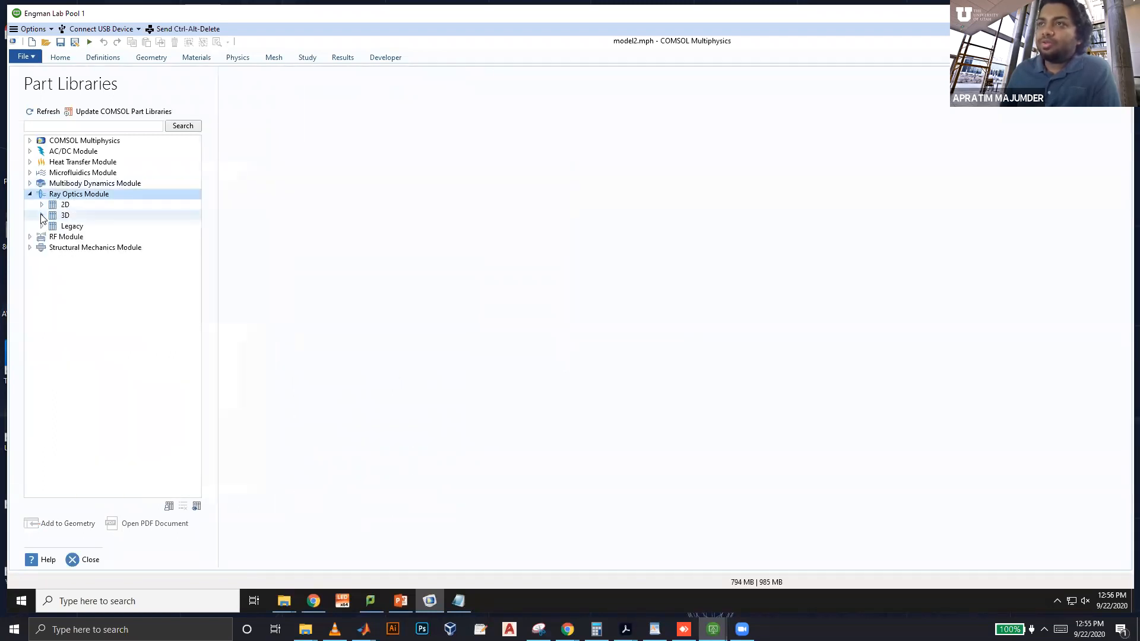
left_click(42, 215)
scroll(196, 461, "down", 6)
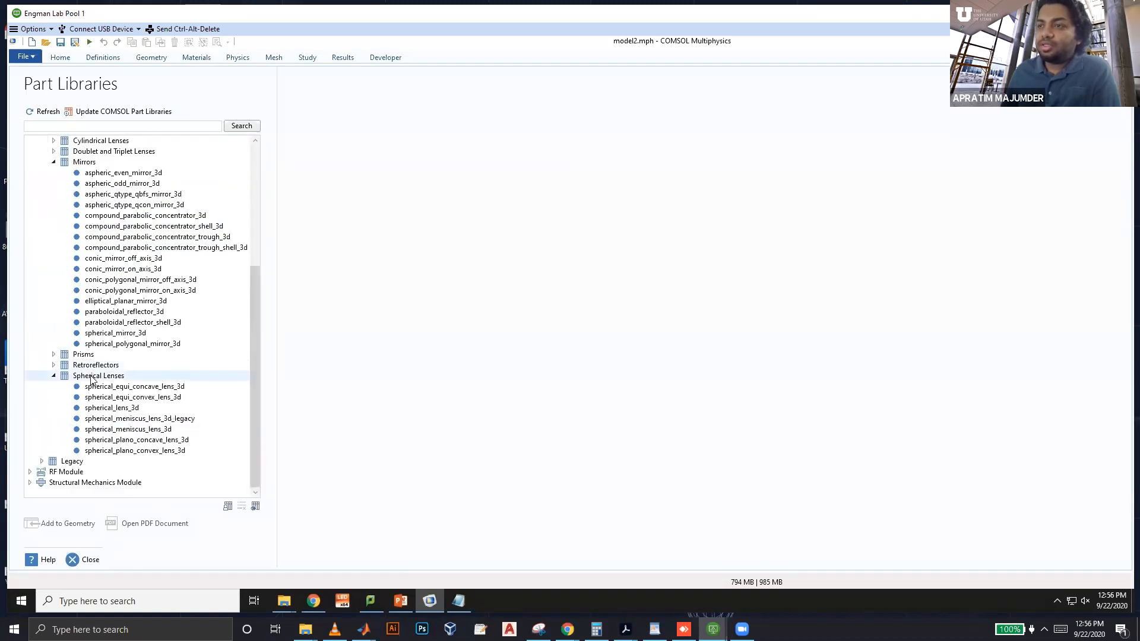
left_click(158, 452)
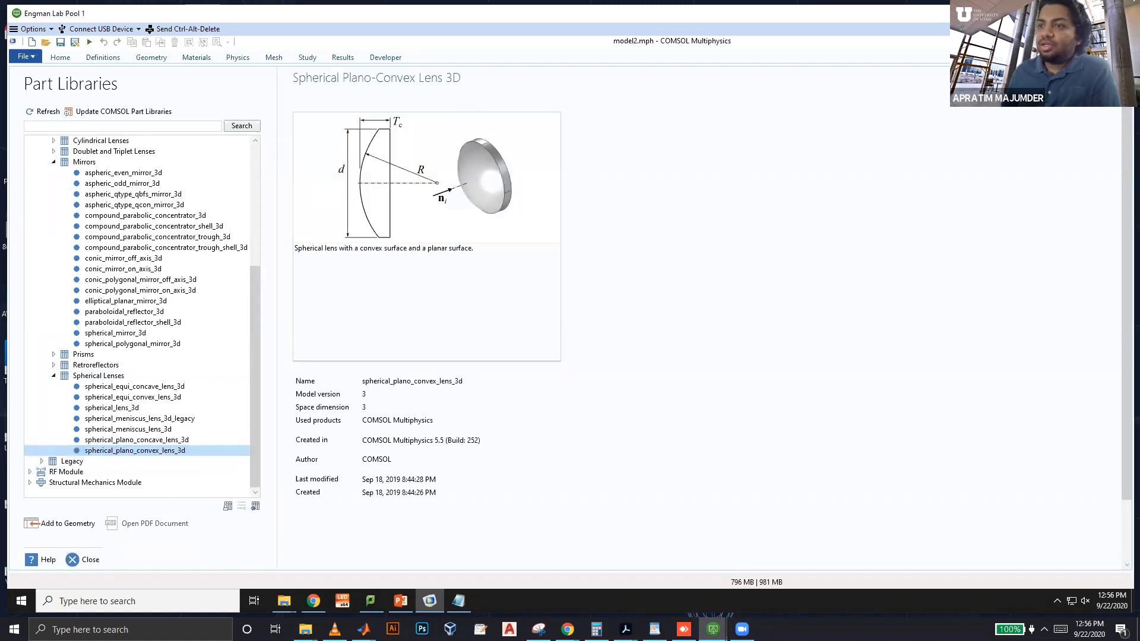
- Add the lens to the geometry with the radius of curvature and edge thickness variant, checking the available parameters in the Notepad file
left_click(48, 528)
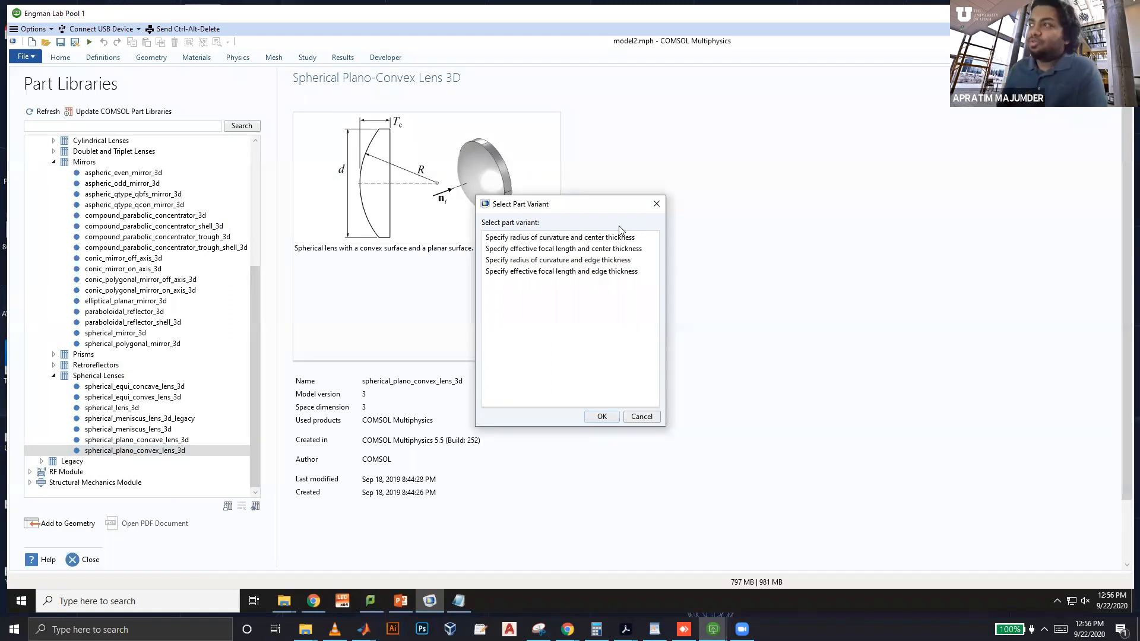
left_click(465, 606)
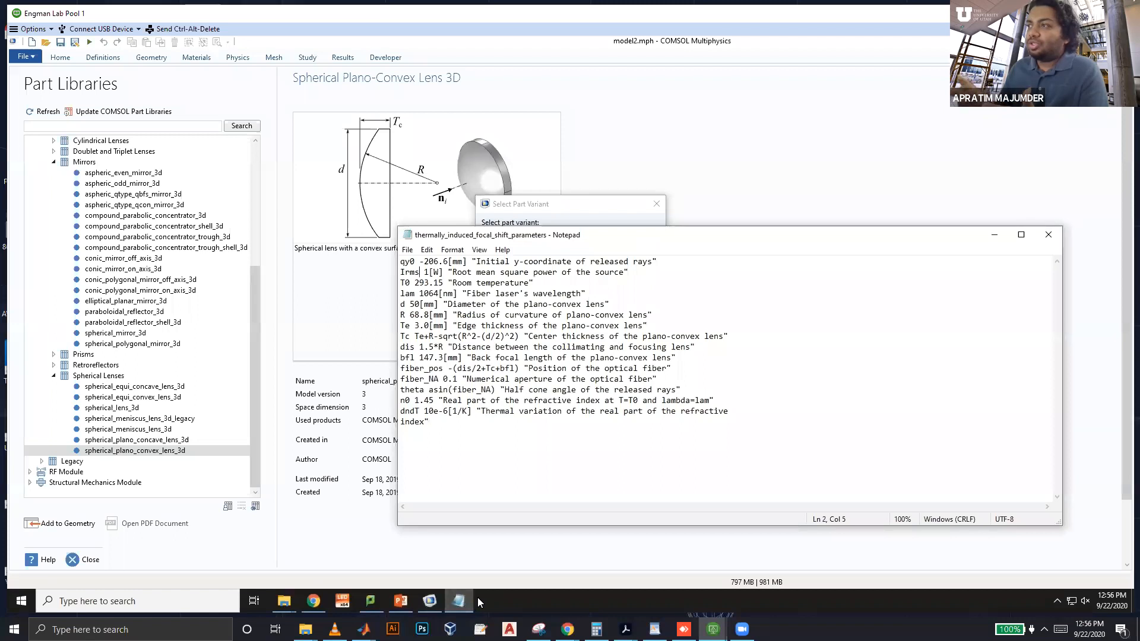
left_click_drag(498, 313, 647, 315)
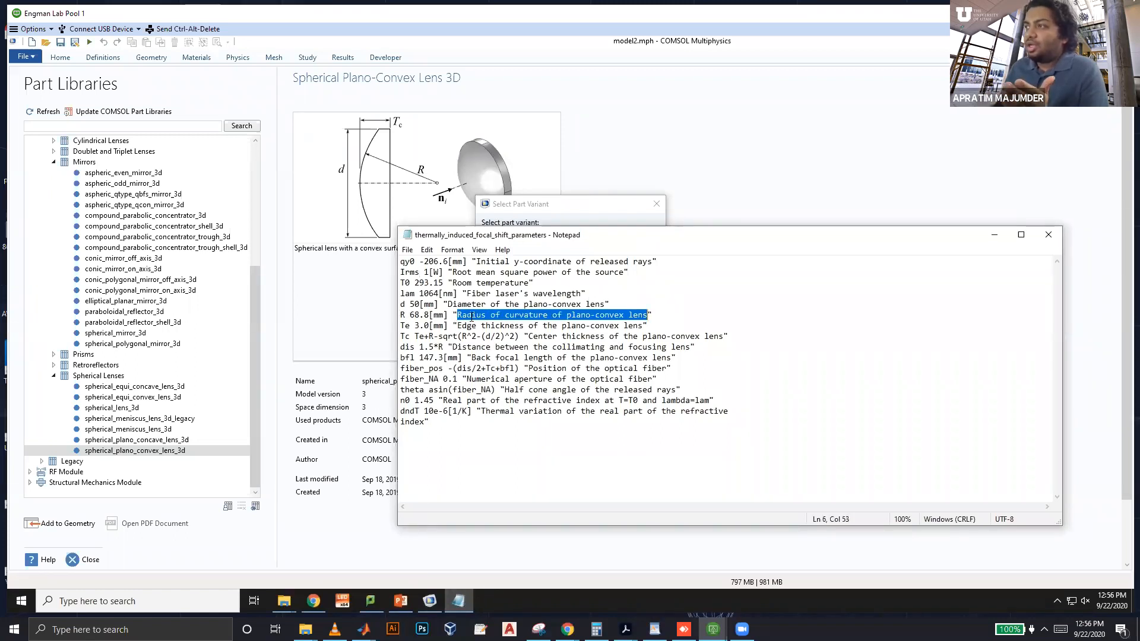
left_click_drag(457, 325, 644, 324)
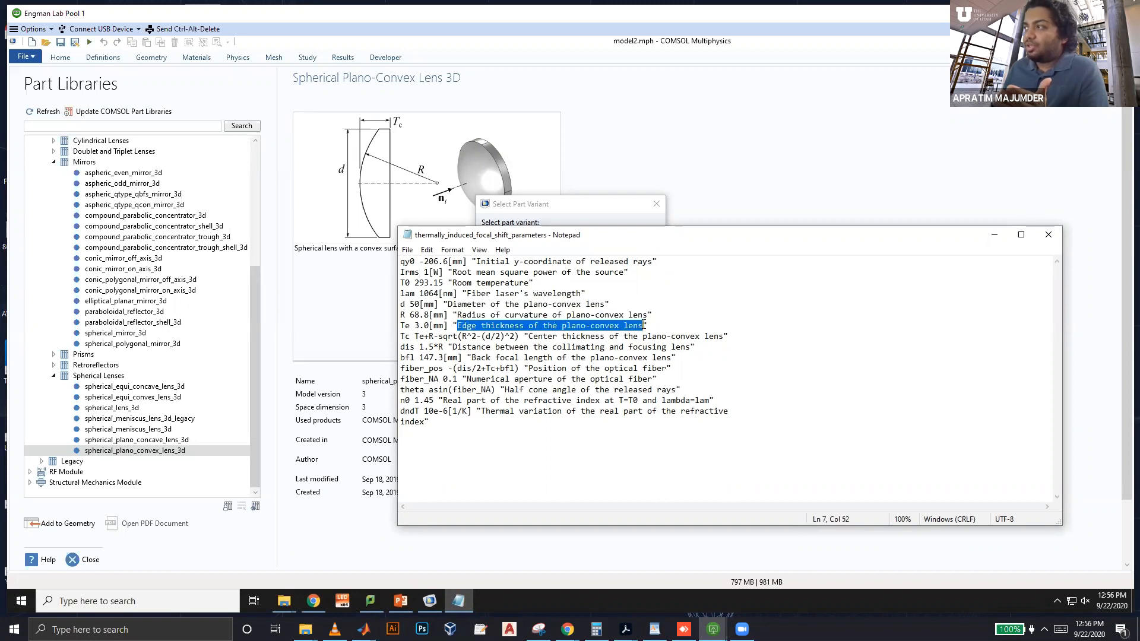
left_click(994, 235)
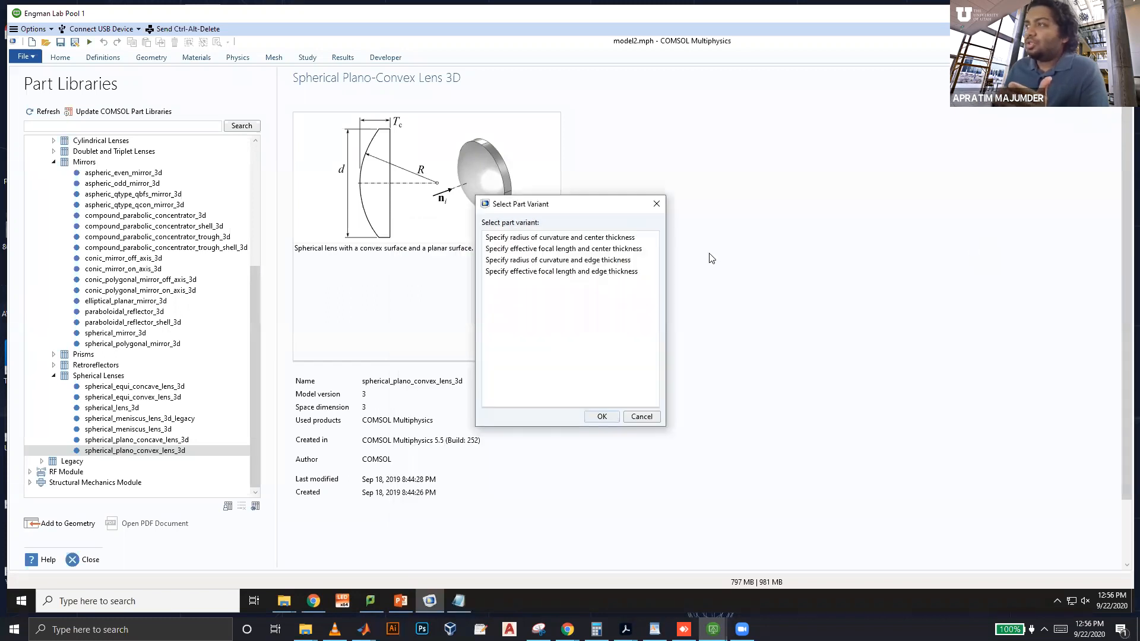
left_click(537, 261)
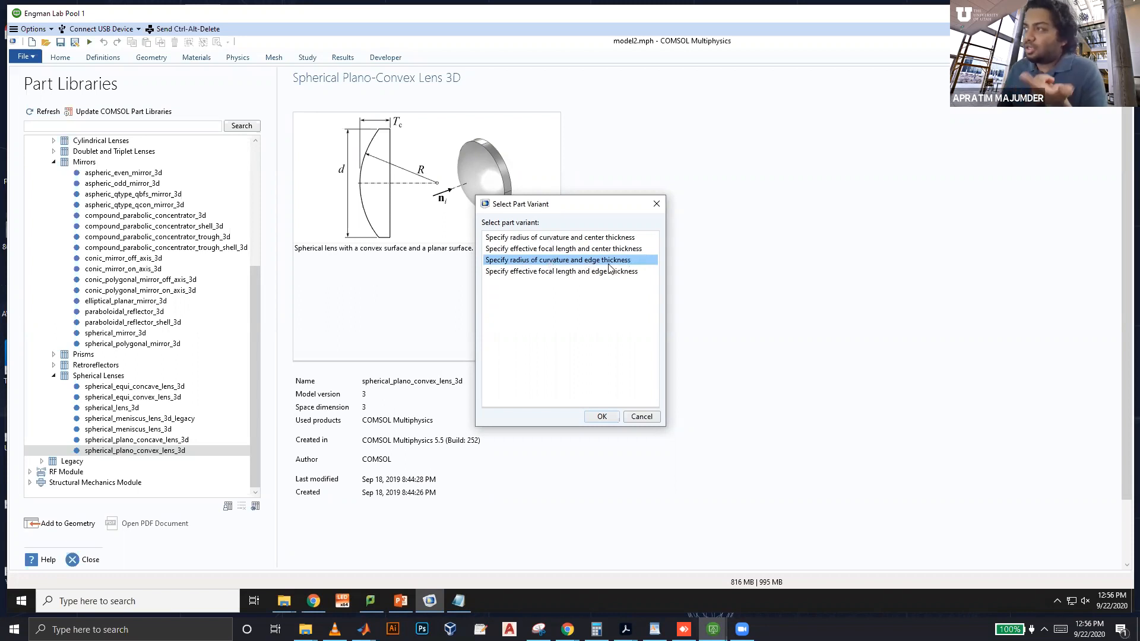
left_click(601, 417)
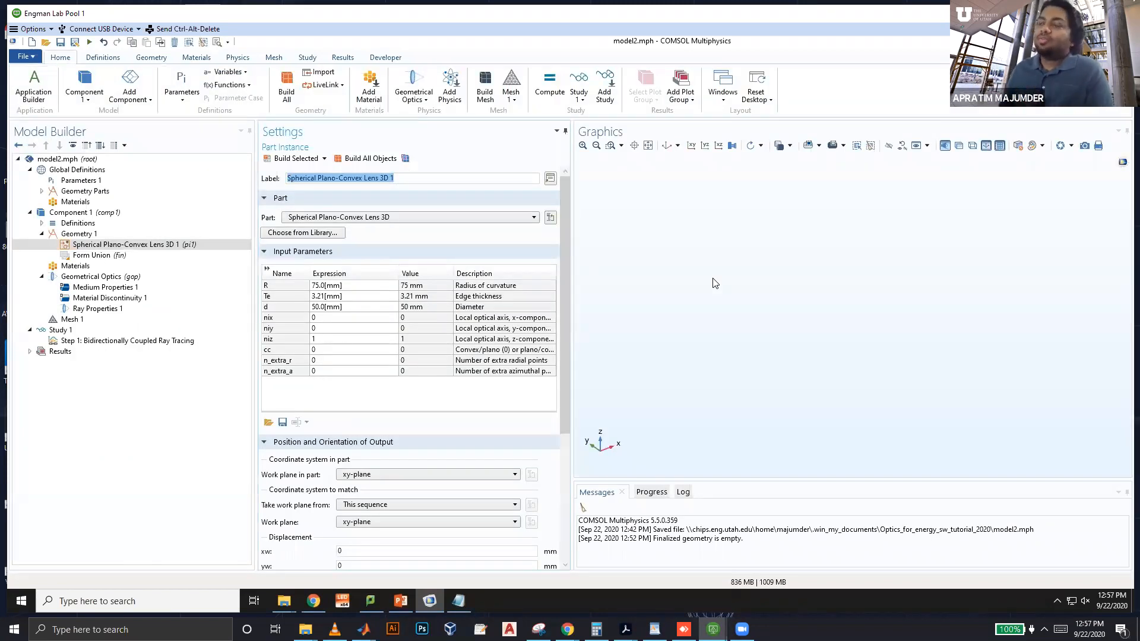
- Set the radius of curvature R of Spherical Plano-Convex Lens 3D 1 to 68.8[mm]
left_click(96, 244)
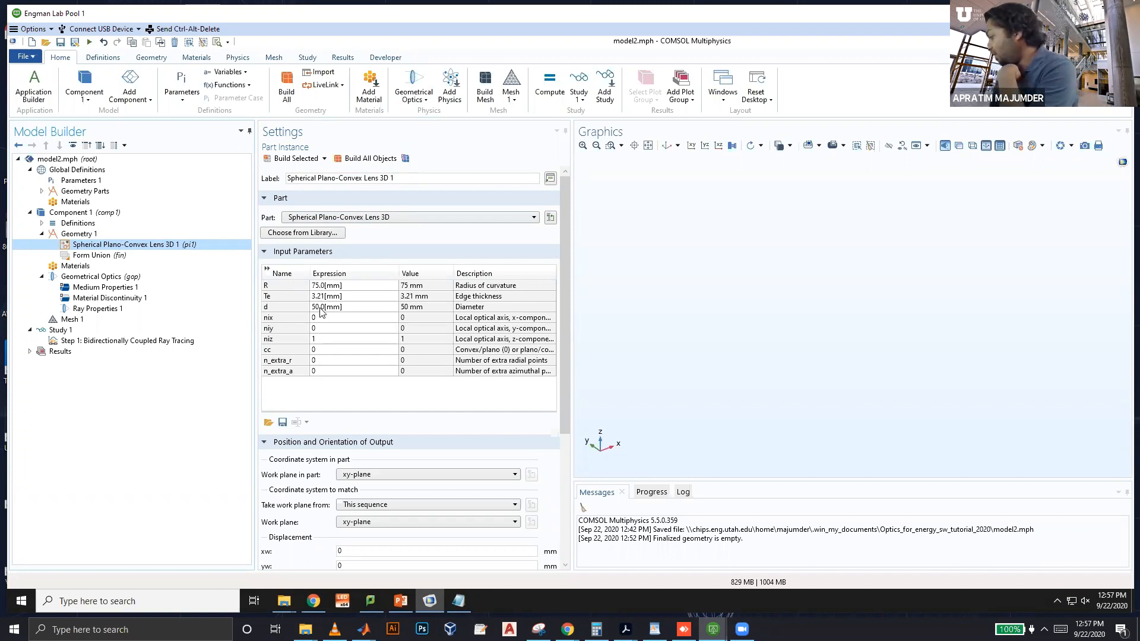
left_click(321, 286)
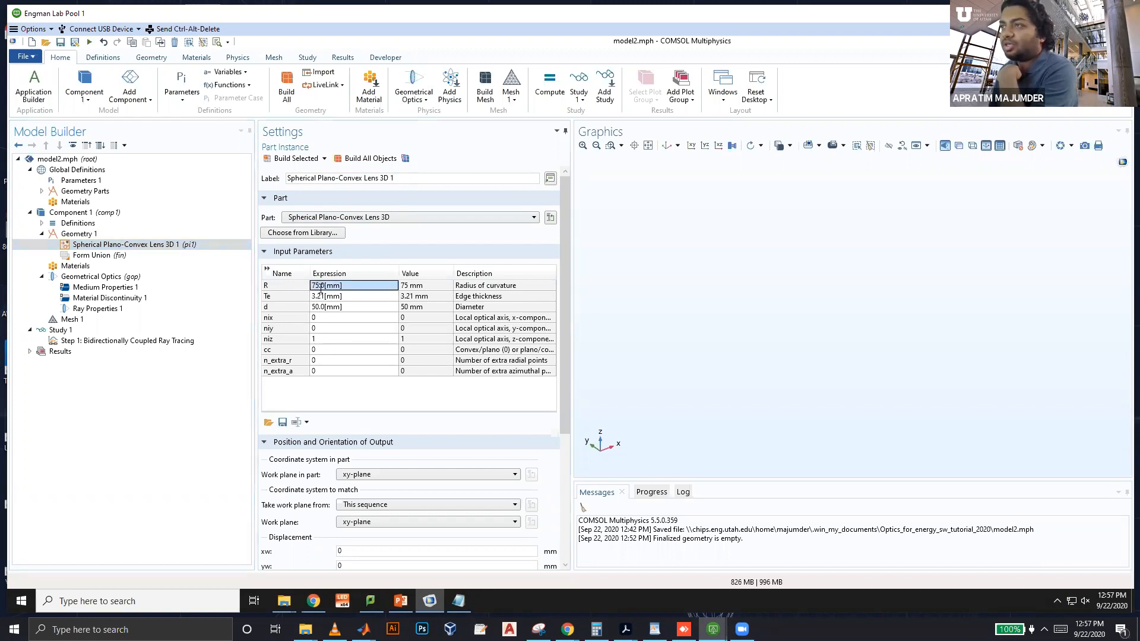
left_click(320, 286)
double_click(319, 286)
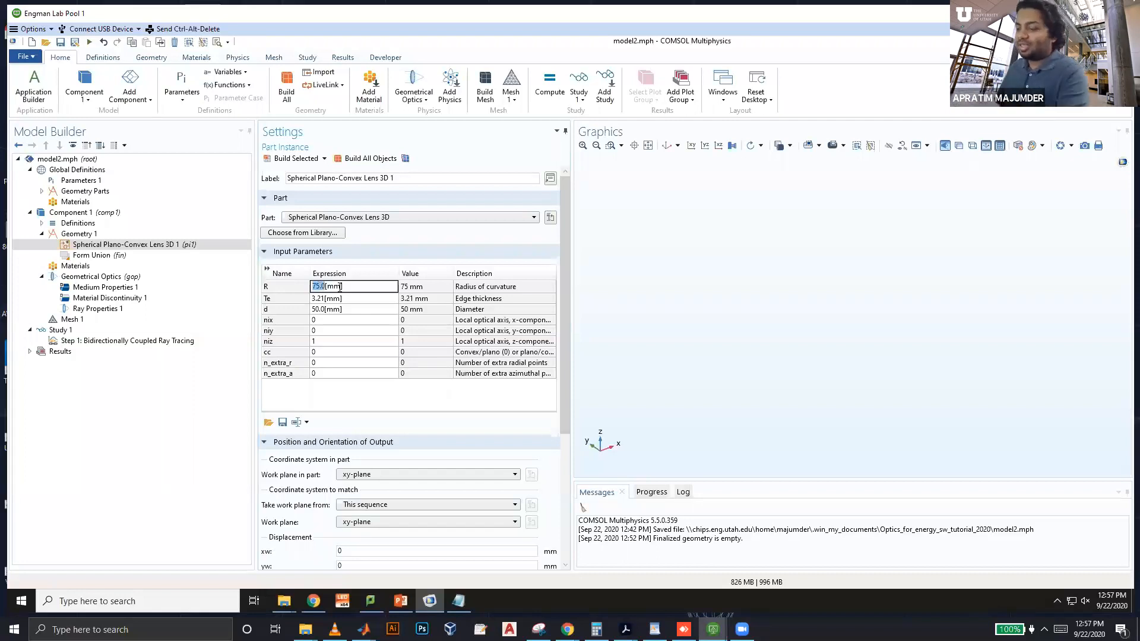
type("68")
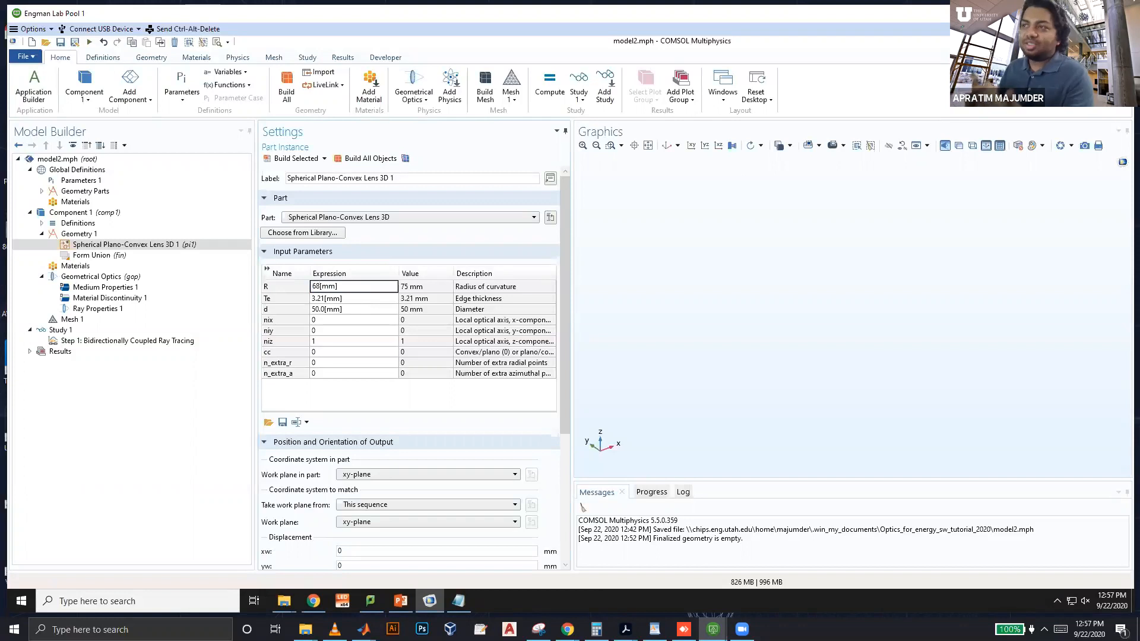
type(".8")
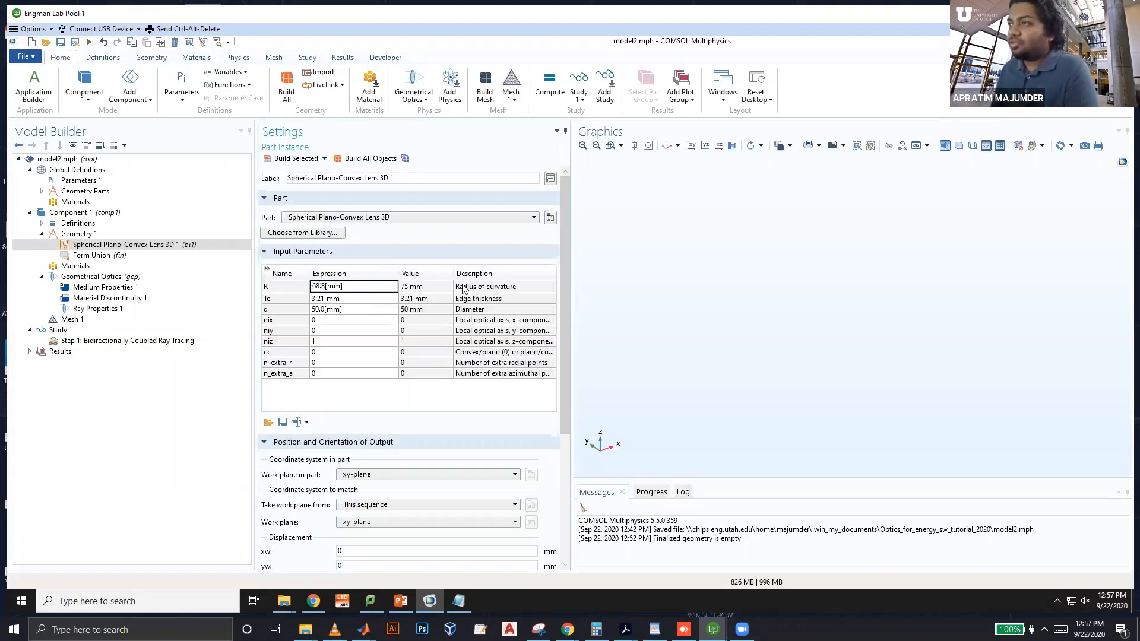
- Set the lens's edge thickness Te to 3.0[mm]
left_click(324, 299)
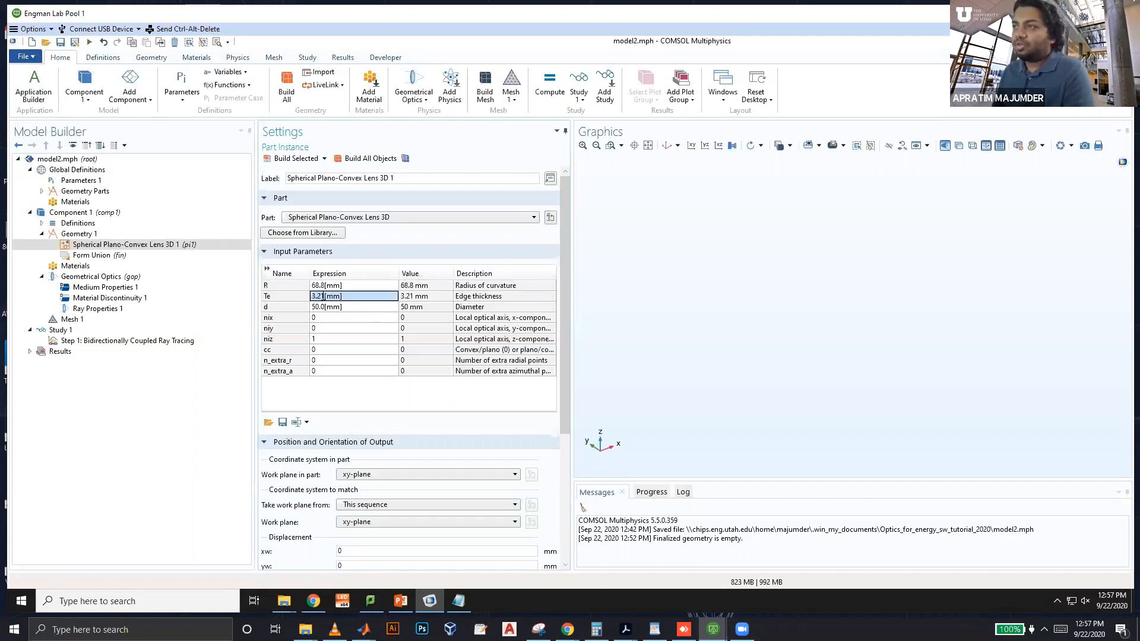
left_click(321, 298)
left_click(323, 297)
key("BackSpace")
key("BackSpace")
type("0")
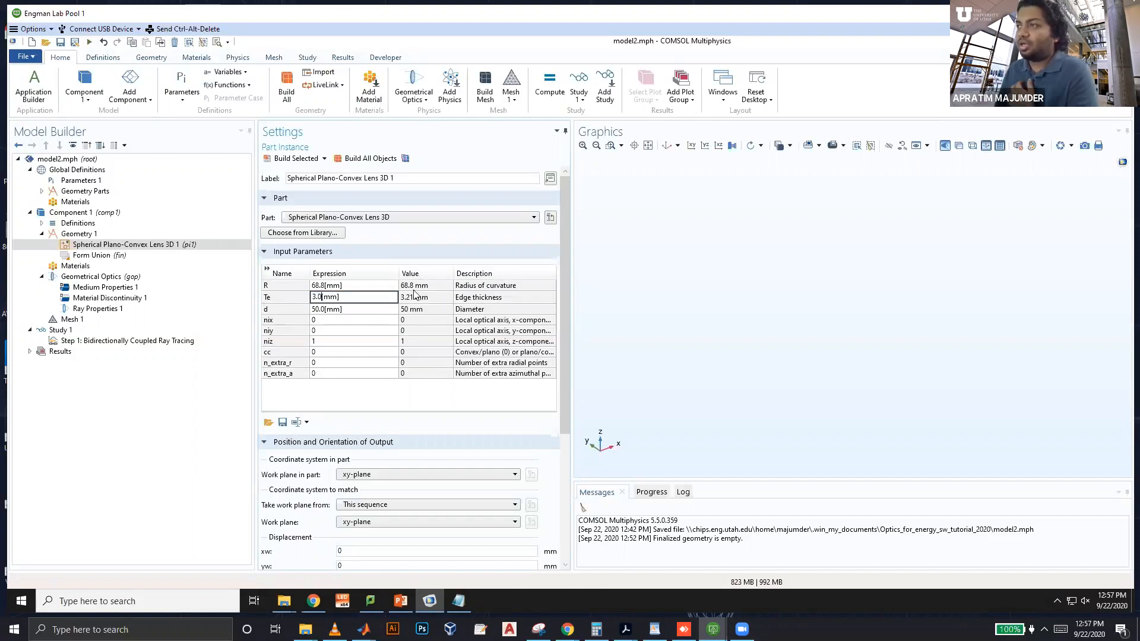
key("Return")
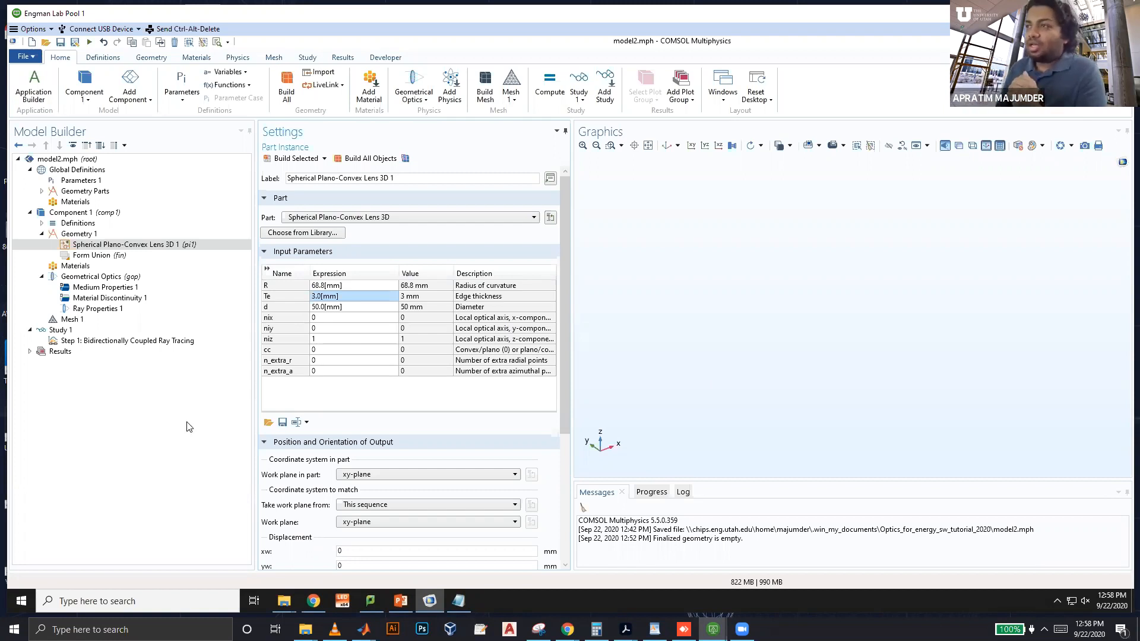
- Set the lens's local optical axis components niy to -1 and niz to 0, and build the selected part
double_click(324, 327)
type("-1")
double_click(344, 341)
type("0")
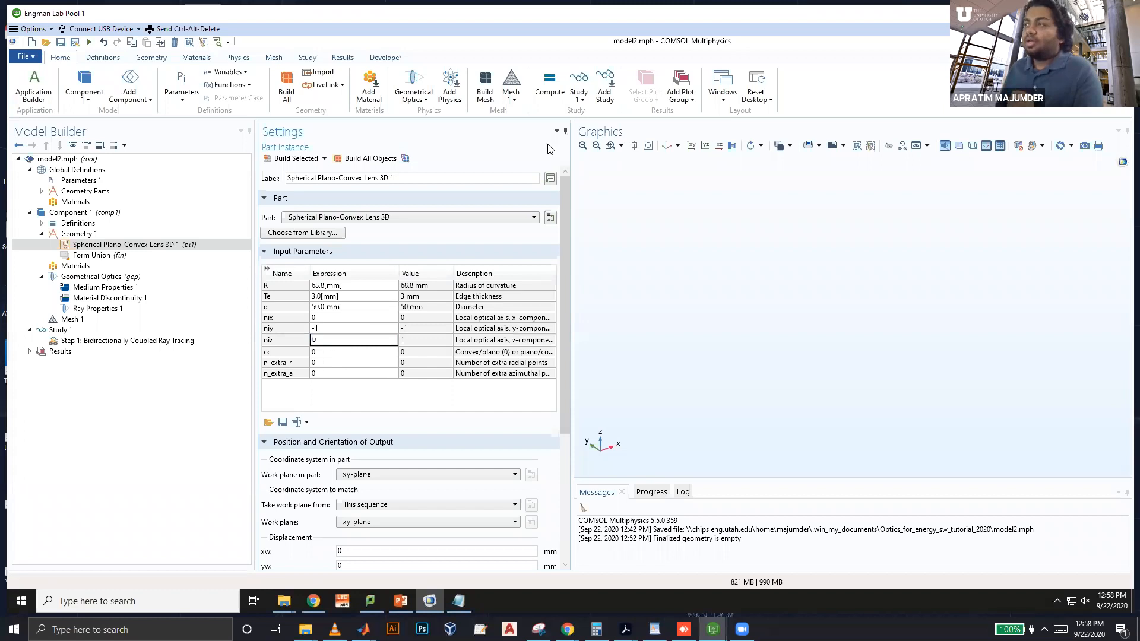
left_click(295, 159)
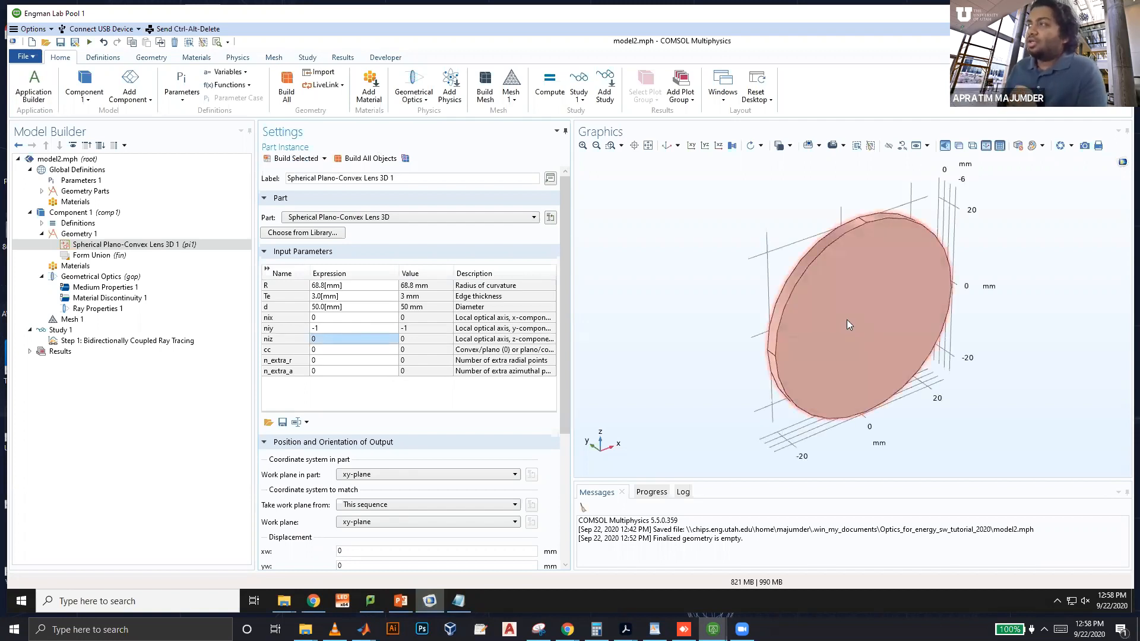
- Examine the plano-convex lens up close, in full, and in the xy, yz and zx views
left_click(632, 148)
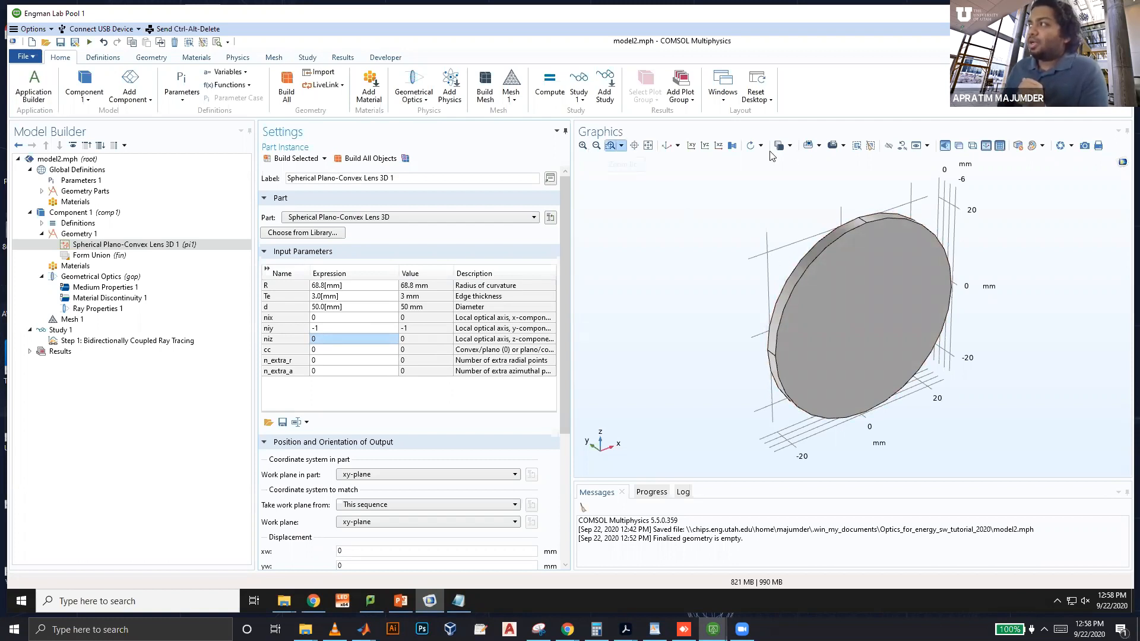
left_click(597, 146)
left_click(611, 149)
left_click_drag(797, 226, 855, 284)
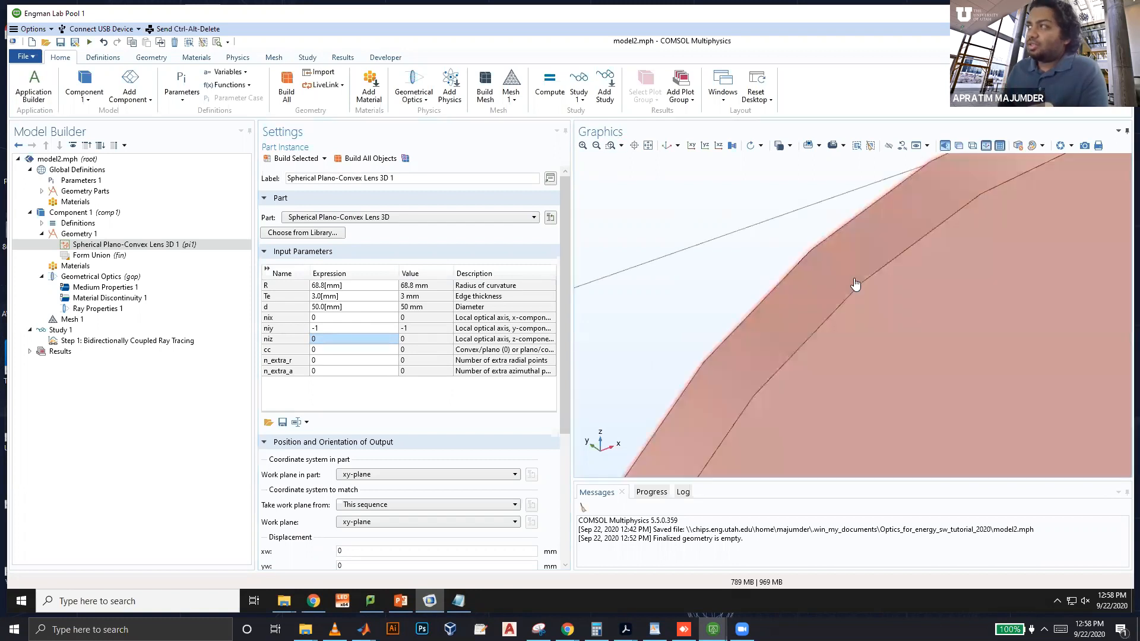
left_click(611, 148)
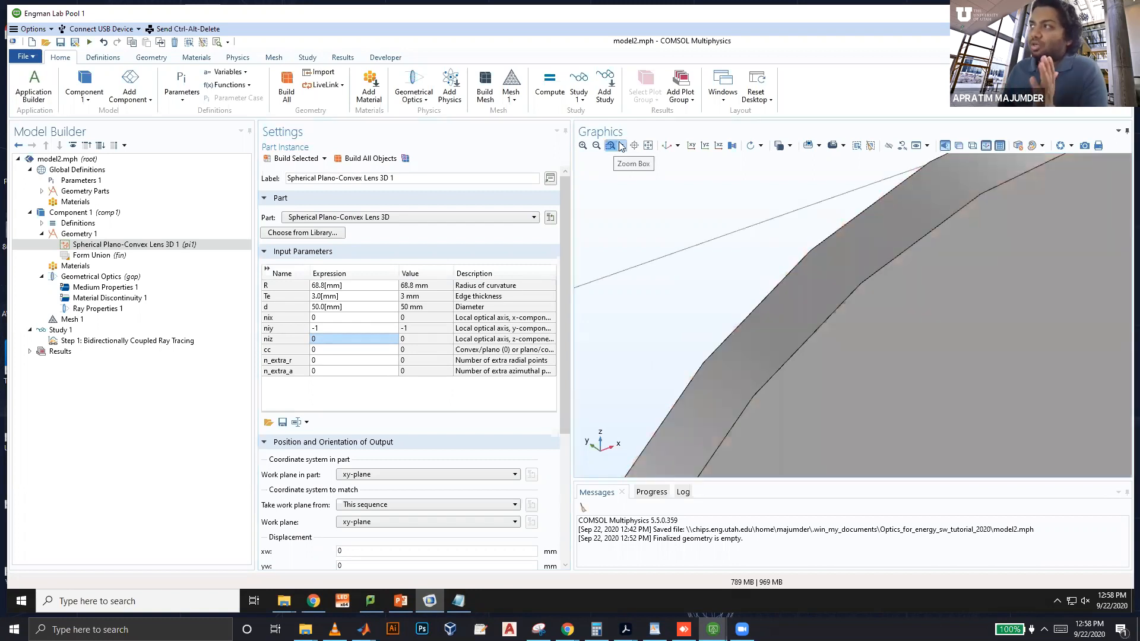
left_click(648, 150)
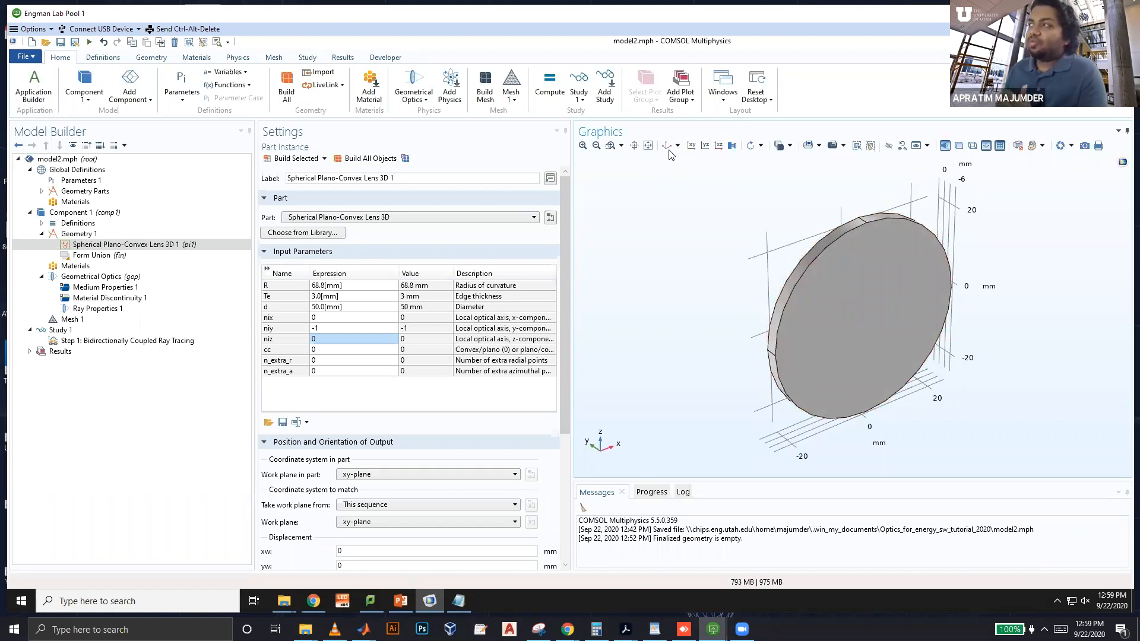
left_click(690, 146)
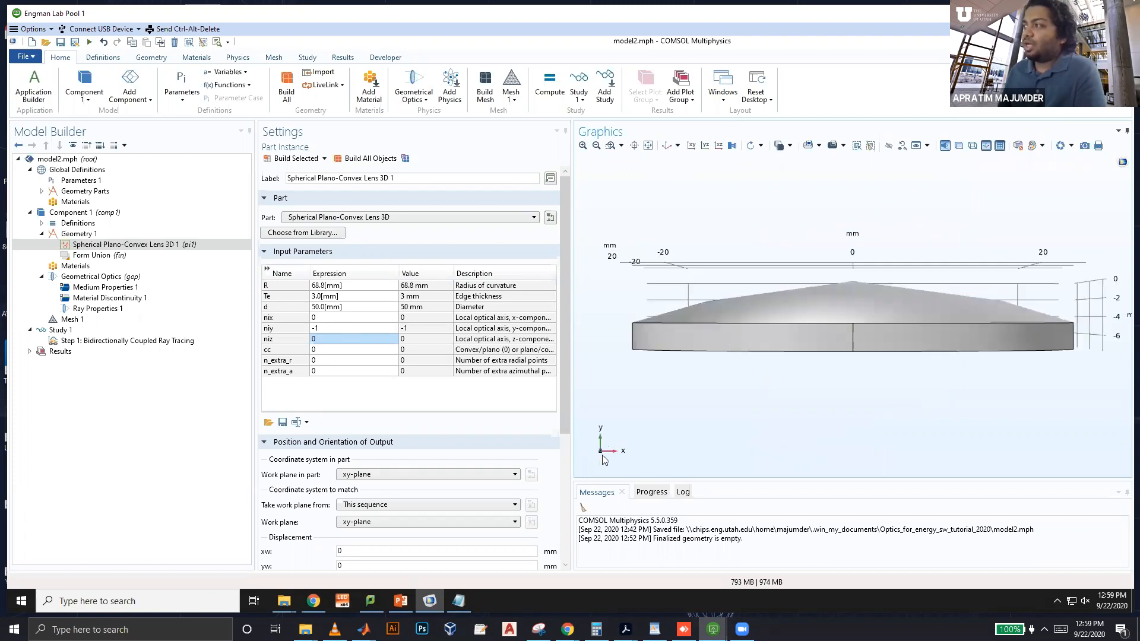
left_click(705, 146)
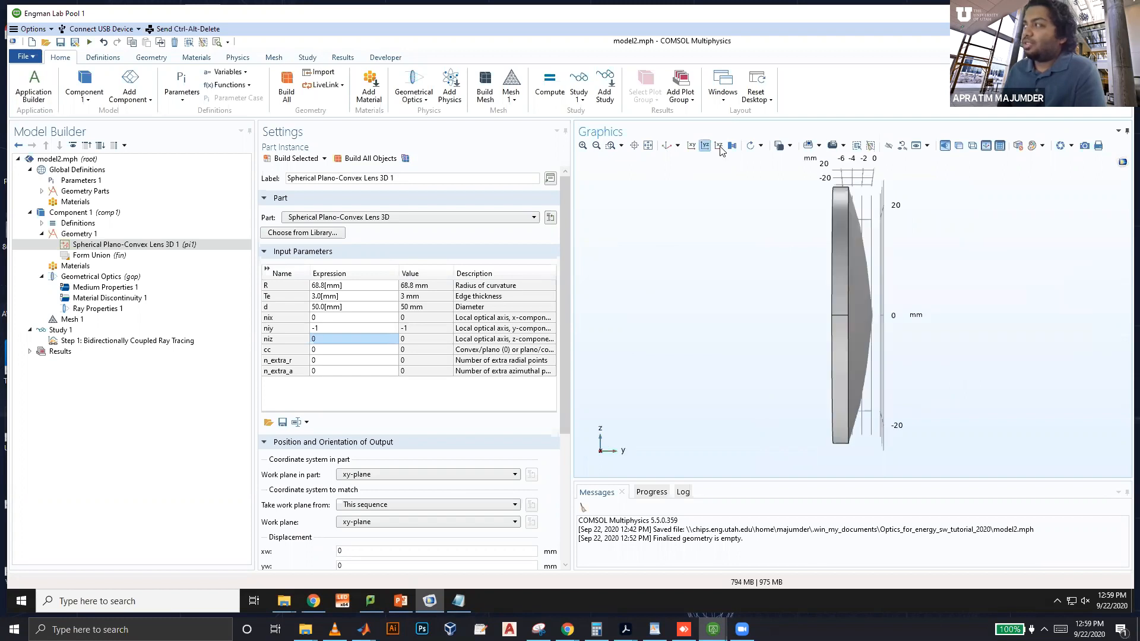
left_click(719, 146)
left_click(704, 146)
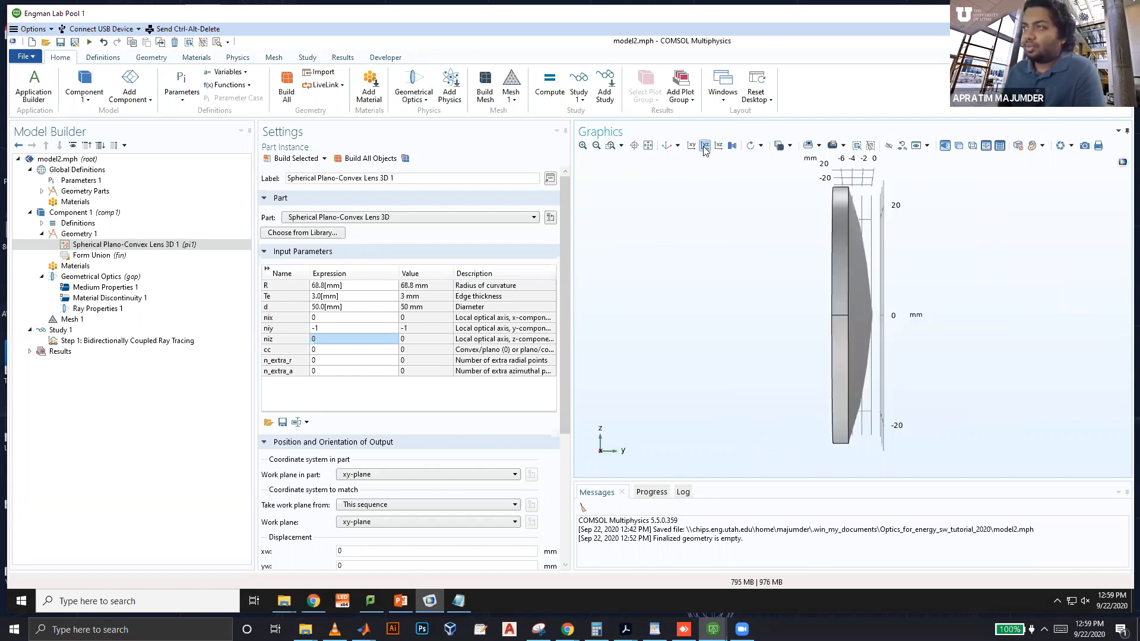
- Try a radius of curvature R of 20[mm] for the lens and build the selected part
left_click(329, 285)
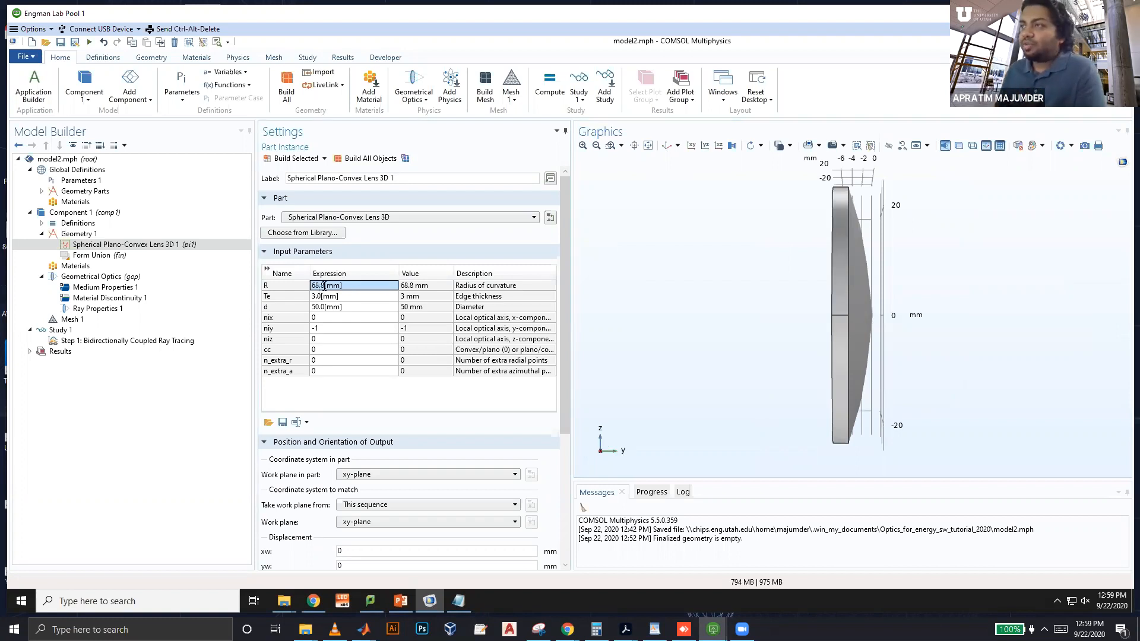
left_click(325, 285)
double_click(317, 286)
type("20")
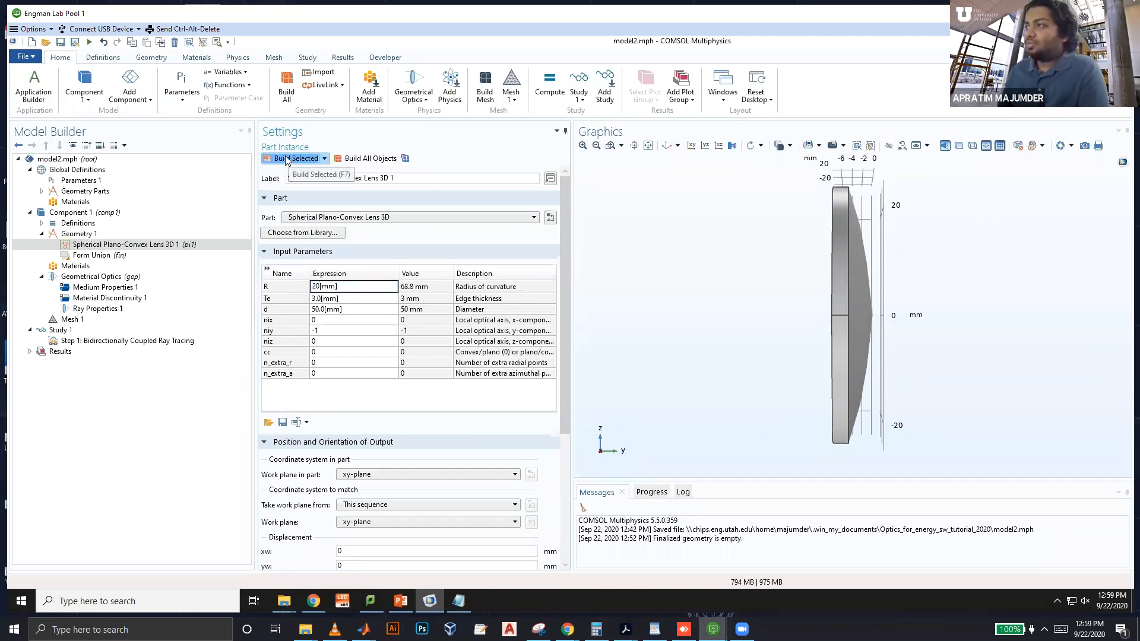
left_click(286, 159)
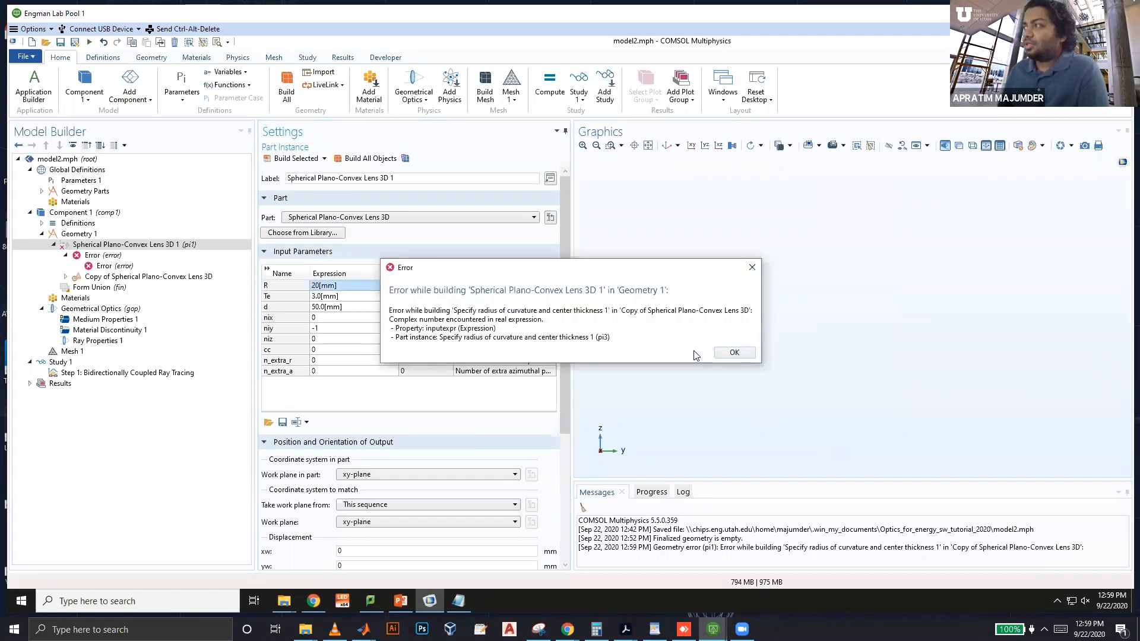
key("Return")
- Change the lens's radius of curvature R to 35[mm] and rebuild the part
left_click(317, 286)
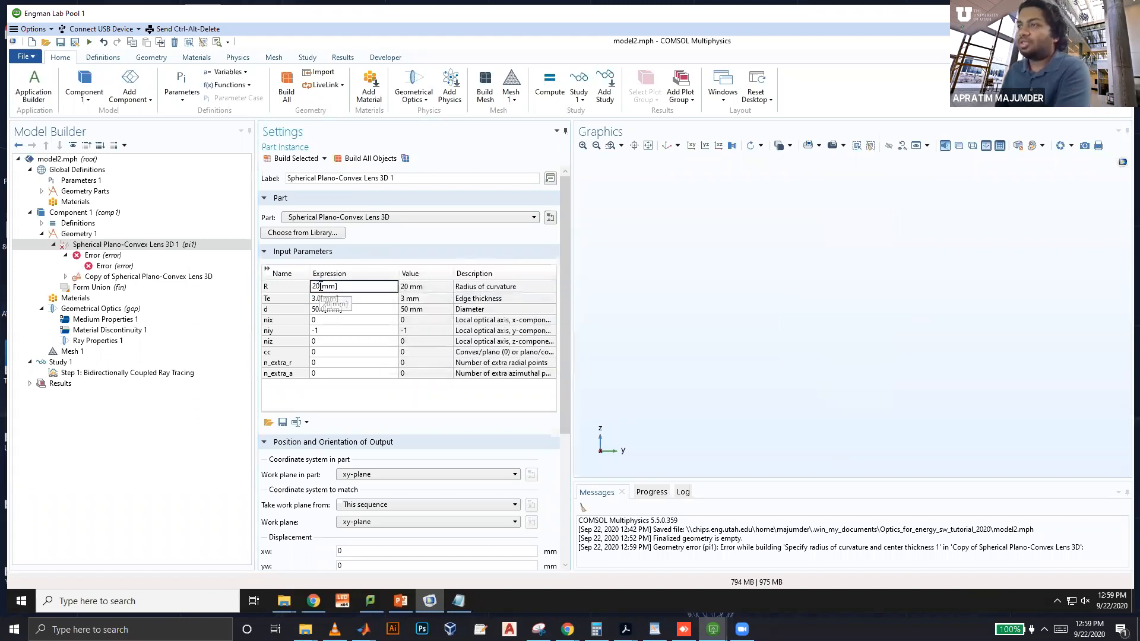
key("shift+Home")
type("35")
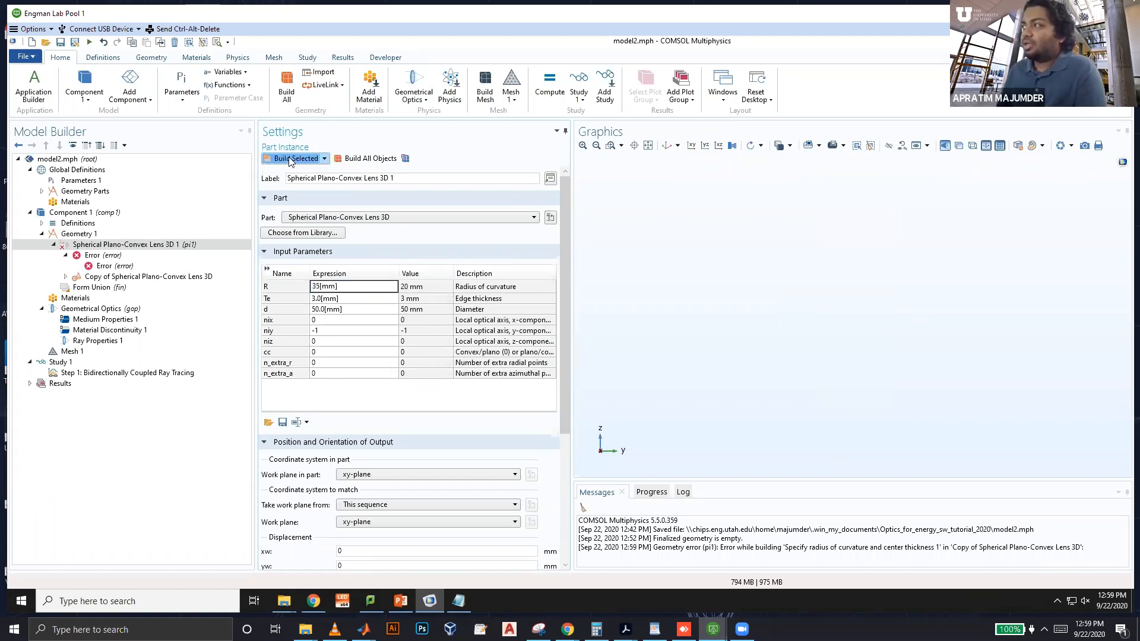
left_click(290, 160)
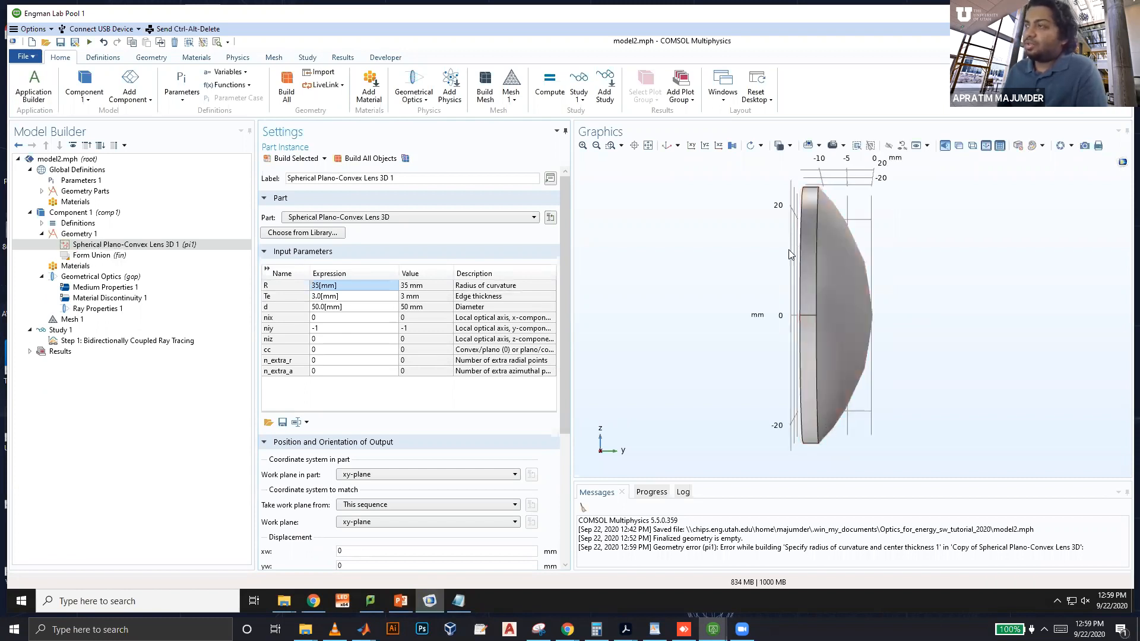
- Set the lens's radius of curvature R to 100[mm] and rebuild it to compare the shape
left_click(320, 286)
left_click(313, 286)
left_click_drag(312, 286, 320, 286)
type("100")
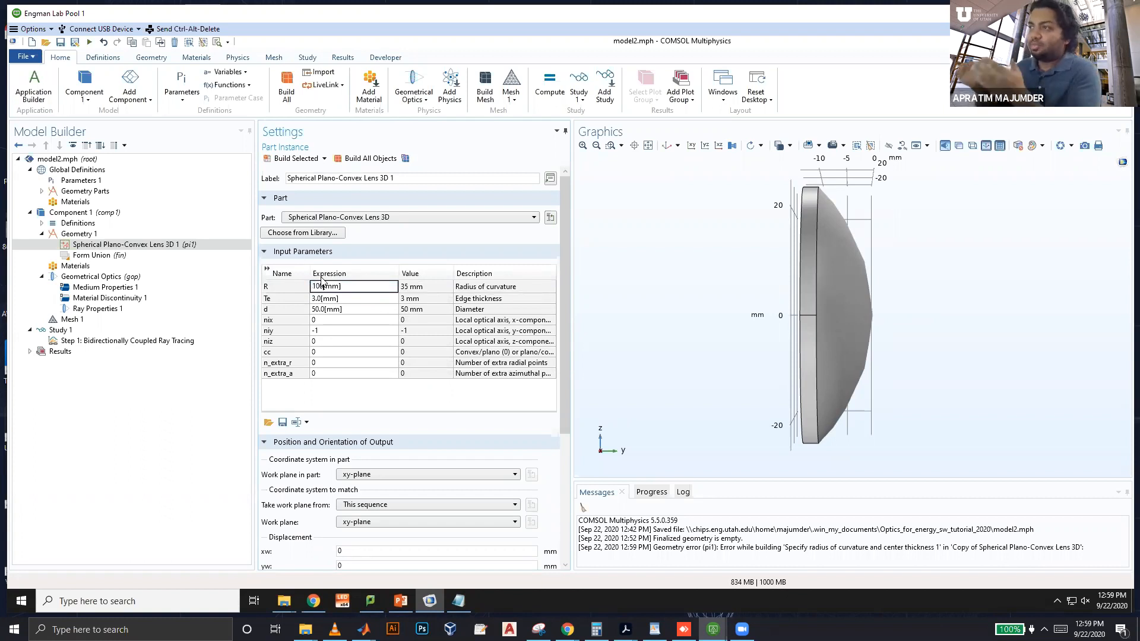
left_click(303, 159)
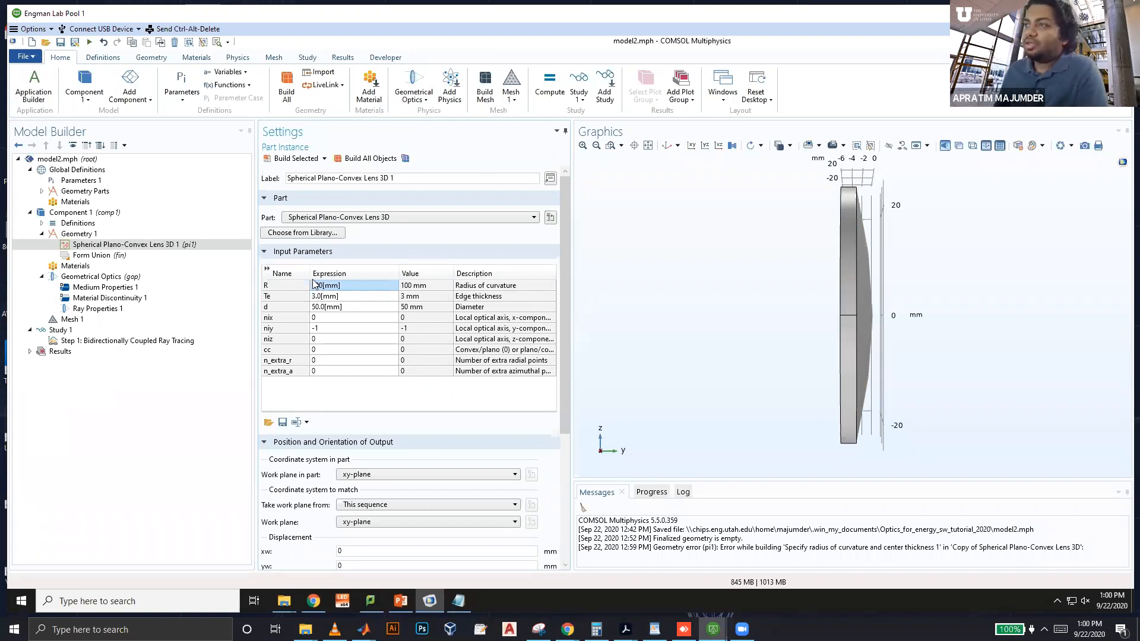
- Set the lens's radius of curvature R back to 68.8[mm] and build the selected part
left_click(323, 285)
double_click(307, 286)
type("6")
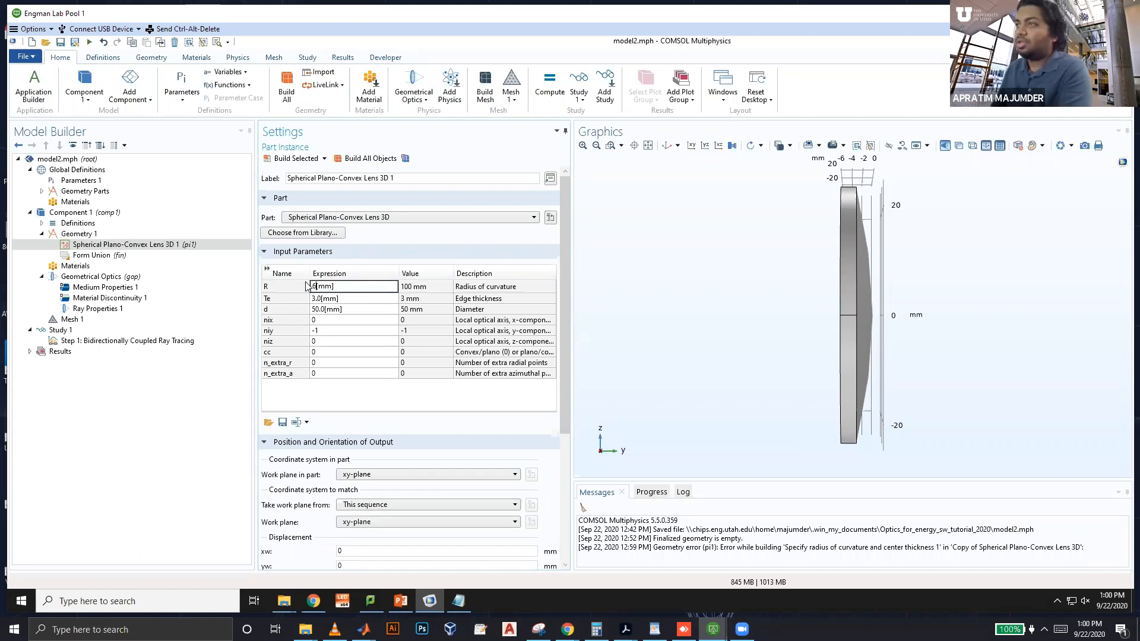
type("8.8")
left_click(318, 160)
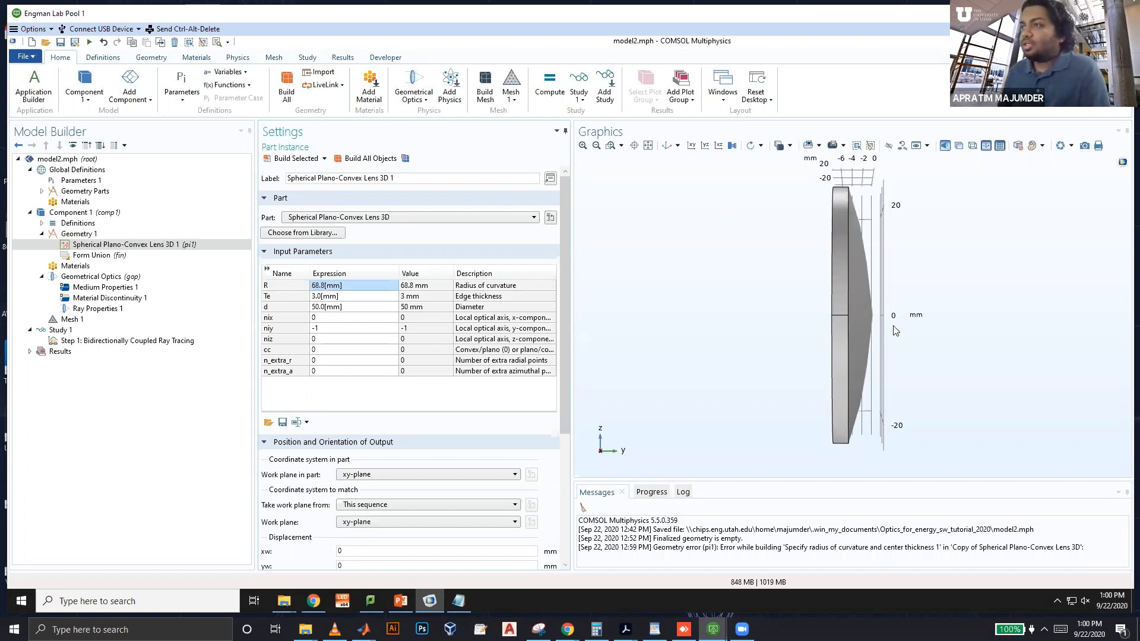
- Point the lens's optical axis along x with nix -1 and niy 0, build it, and check the orientation in the yz and default 3D views
left_click(328, 317)
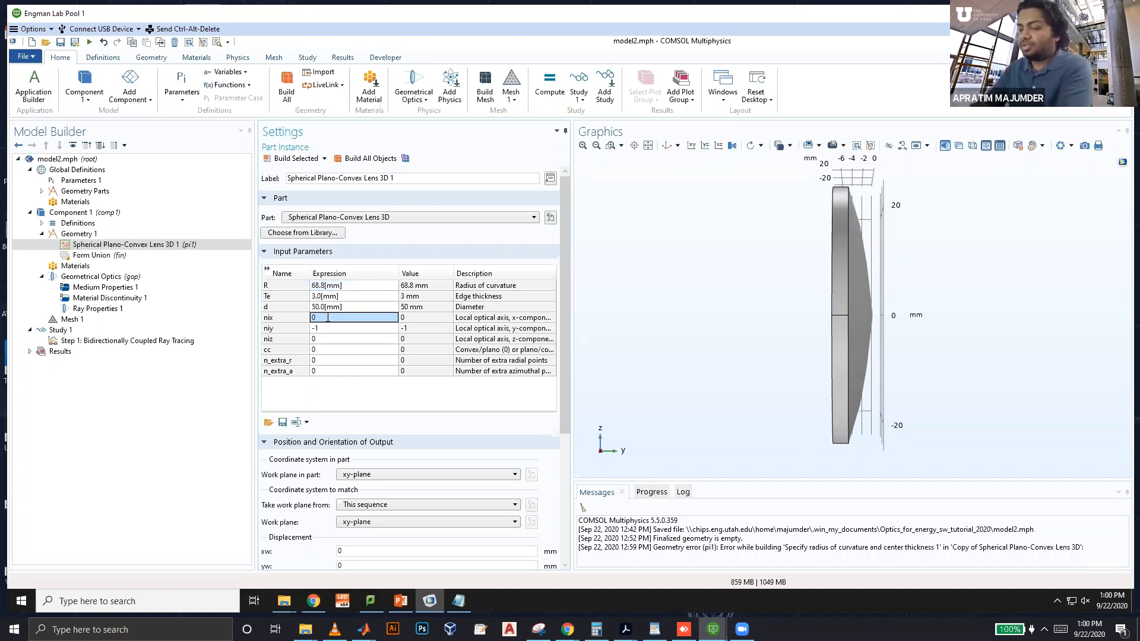
left_click(327, 317)
type("-1")
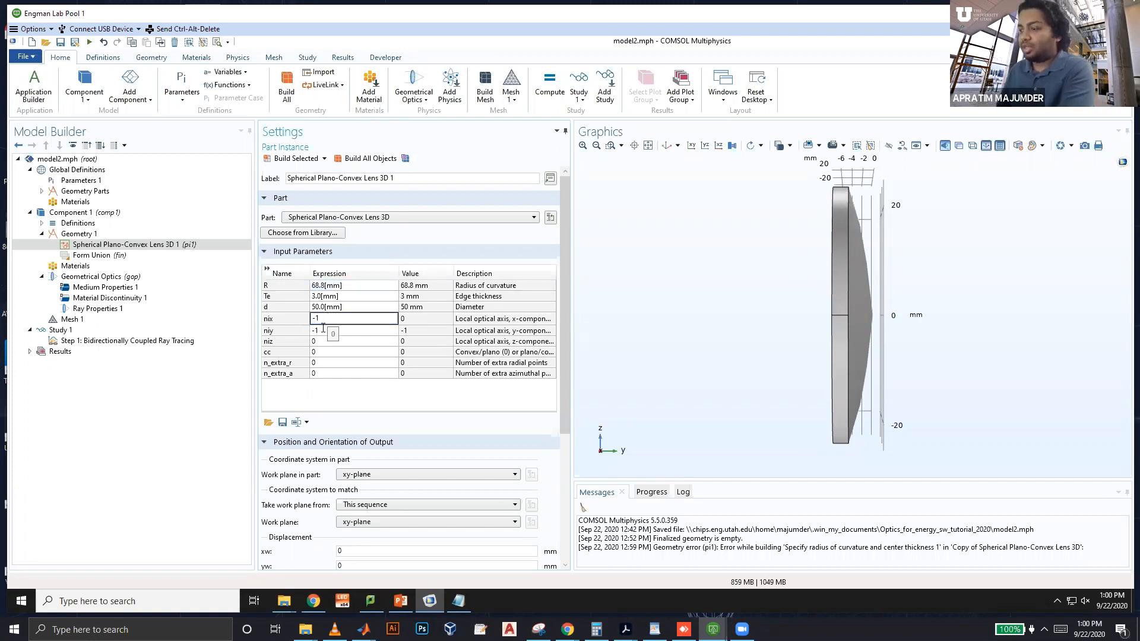
left_click(323, 329)
type("0")
left_click(307, 159)
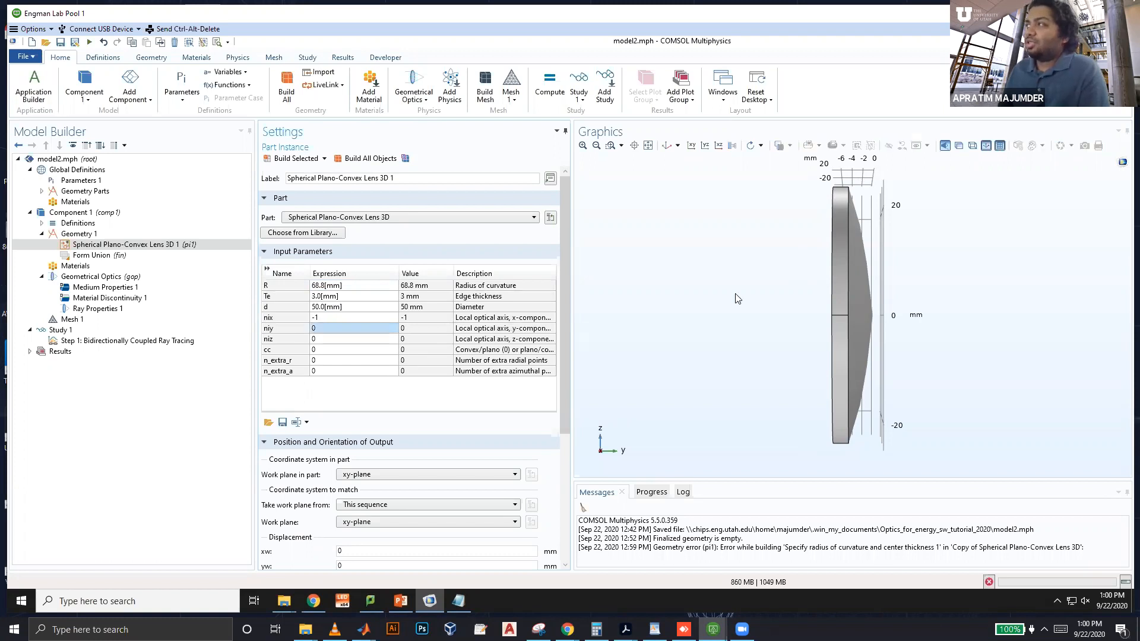
left_click(704, 146)
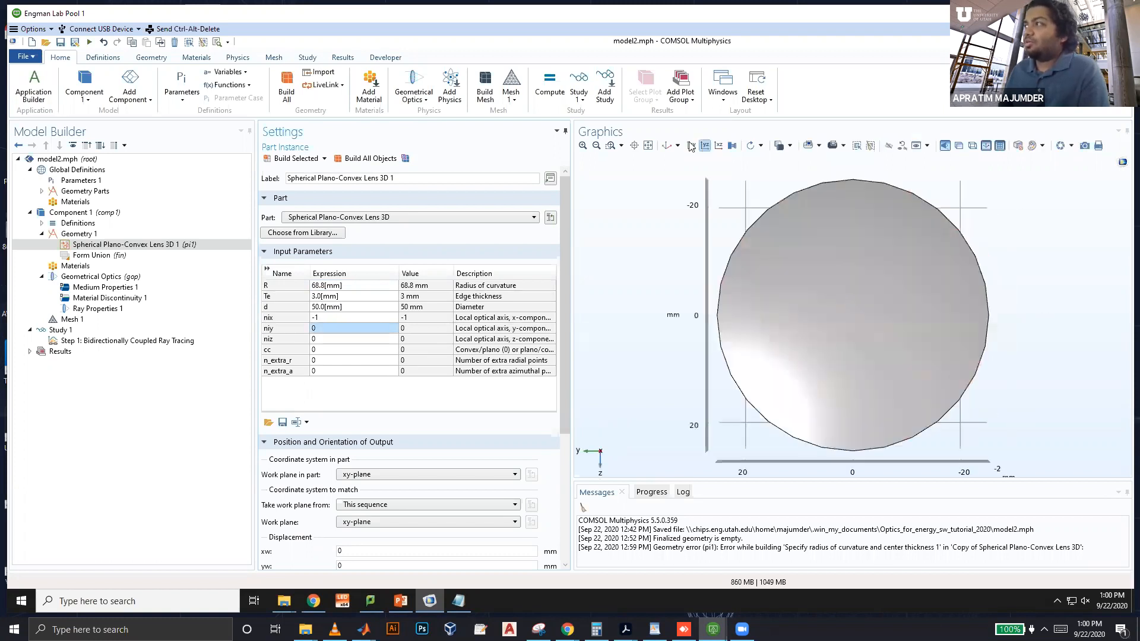
left_click(667, 146)
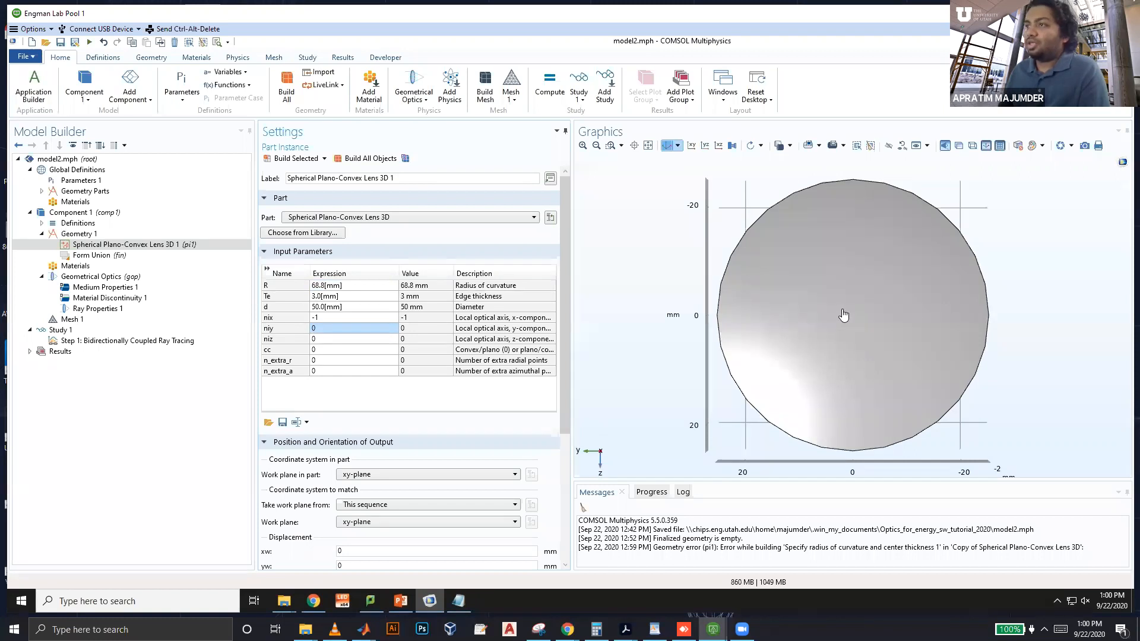
- Return the lens's optical axis to the y direction with niy -1 and nix 0, and rebuild the part
left_click(322, 327)
type("-1")
left_click(327, 319)
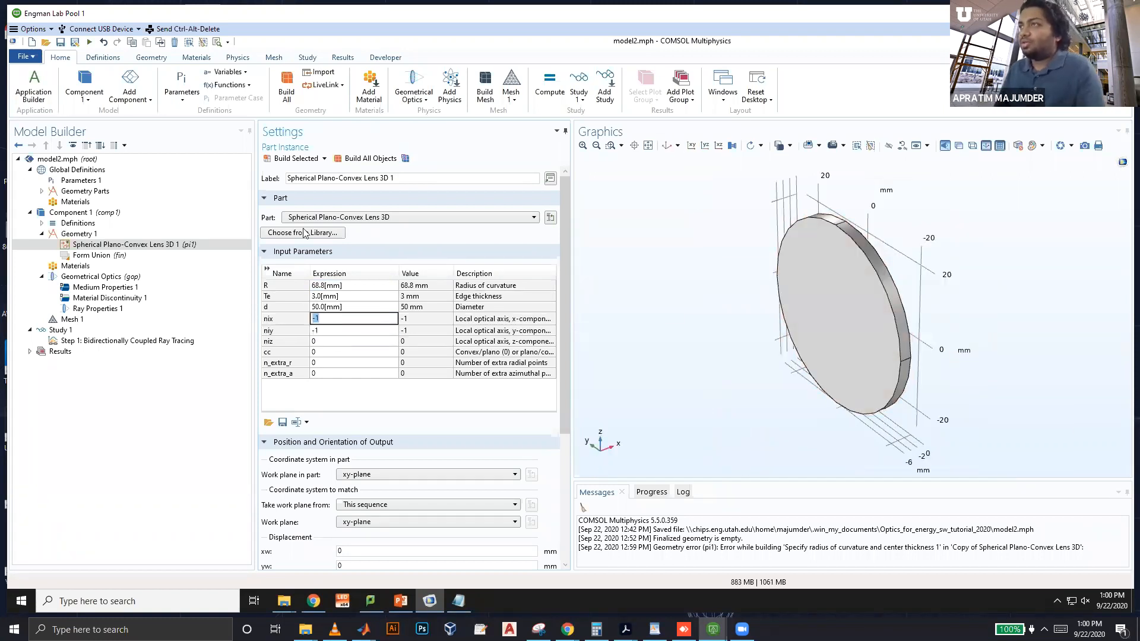
type("0")
left_click(296, 161)
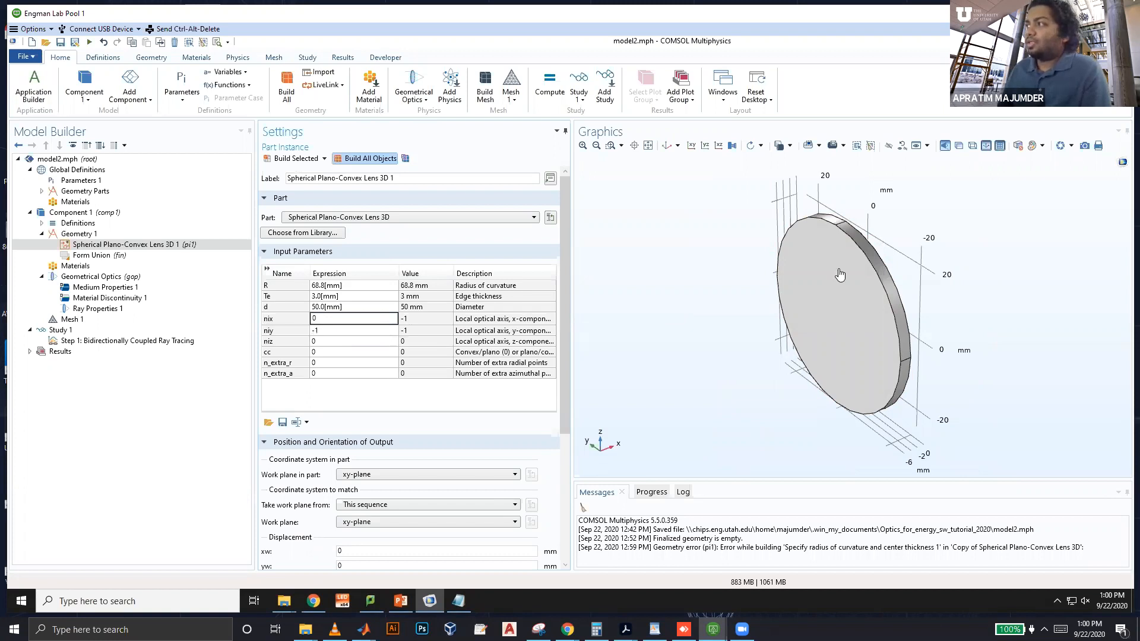
left_click(318, 319)
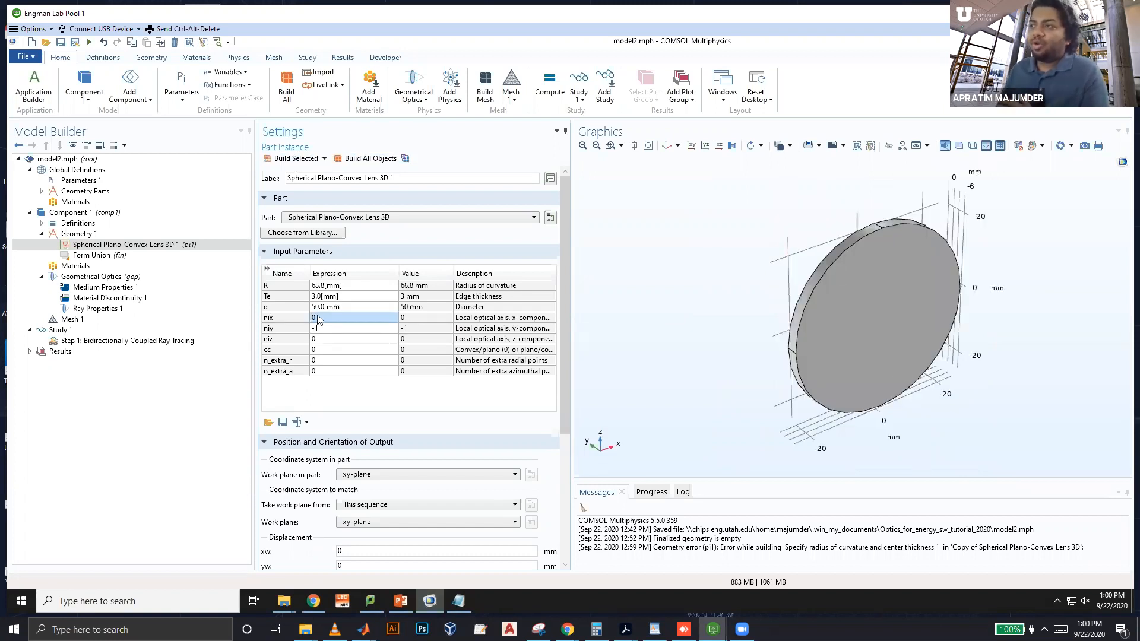
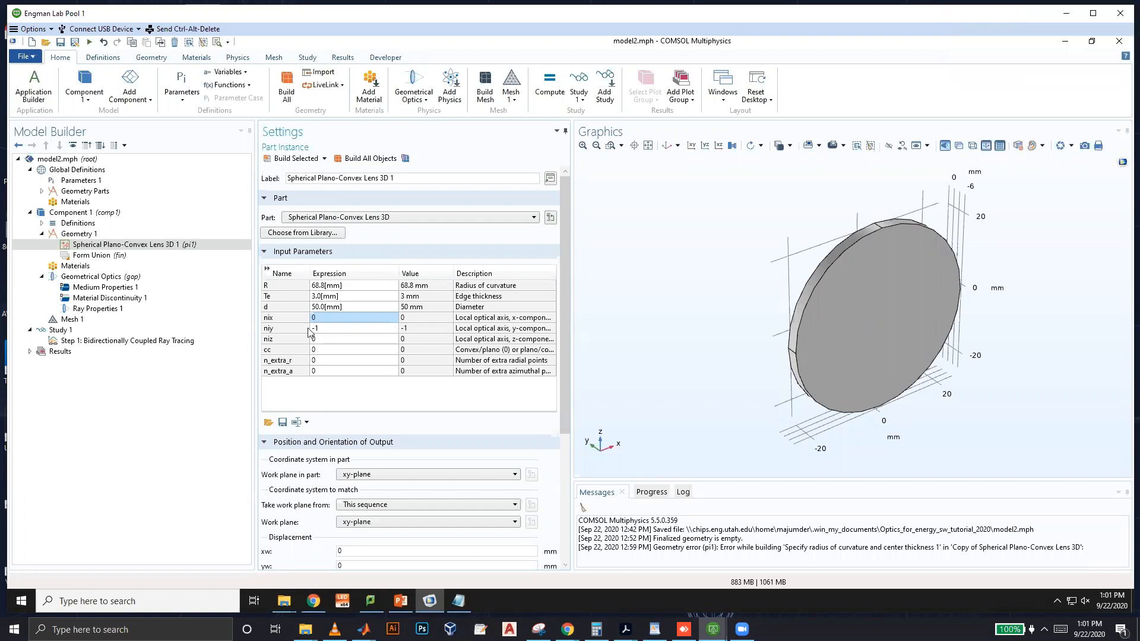
- Review the global Parameters 1 table and locate the thermally_induced_focal_shift_parameters text file for loading, without importing it again
left_click(76, 181)
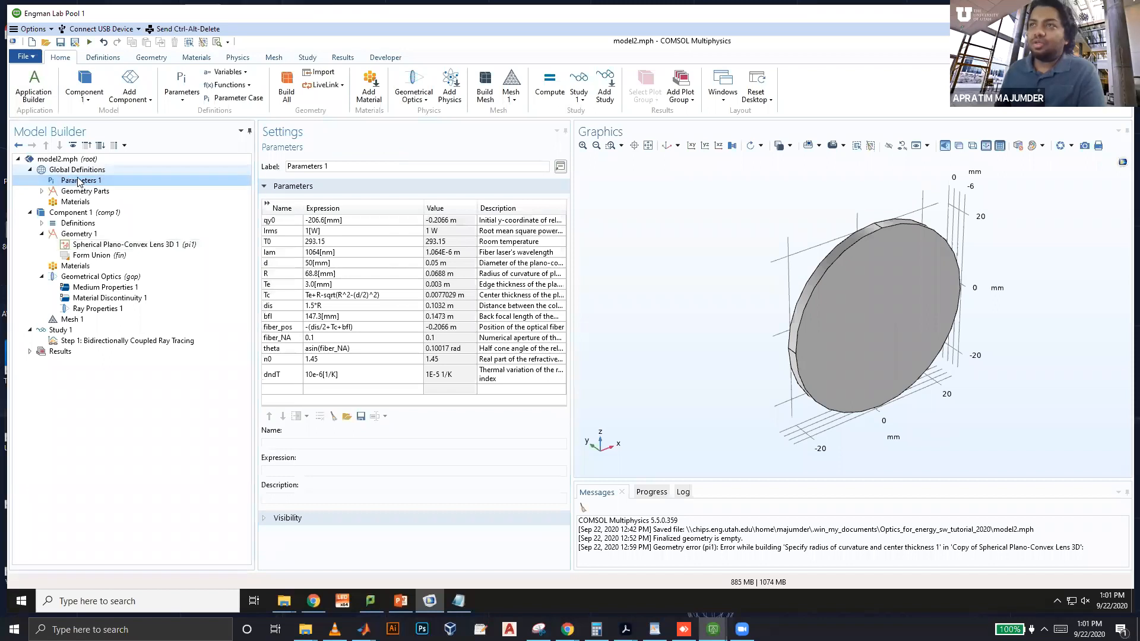
left_click(347, 417)
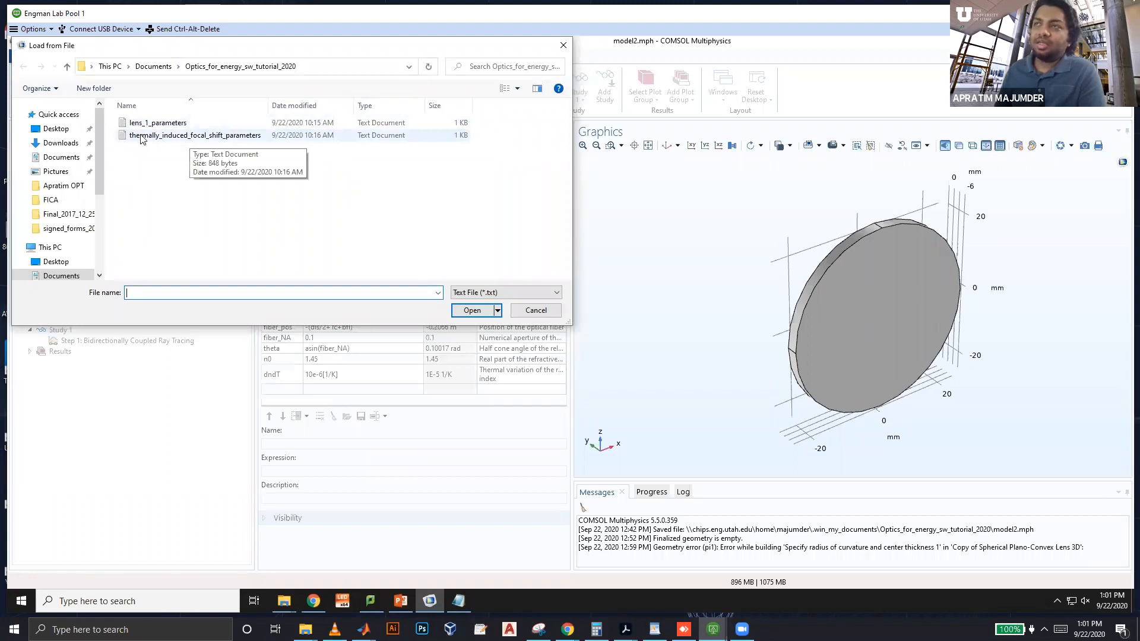
left_click(219, 137)
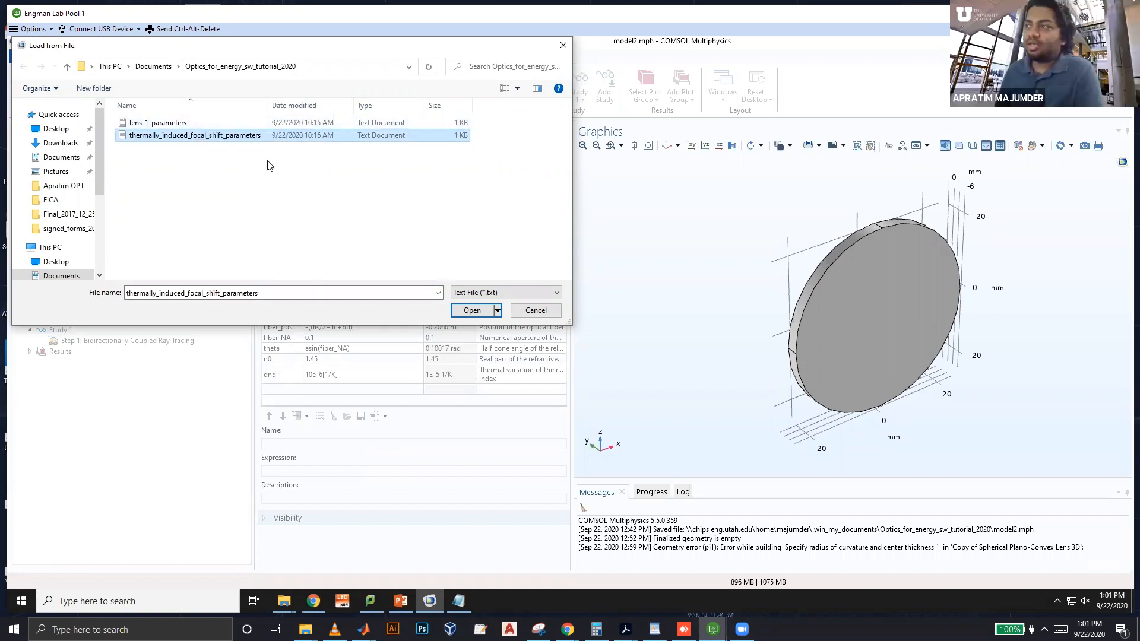
left_click(535, 314)
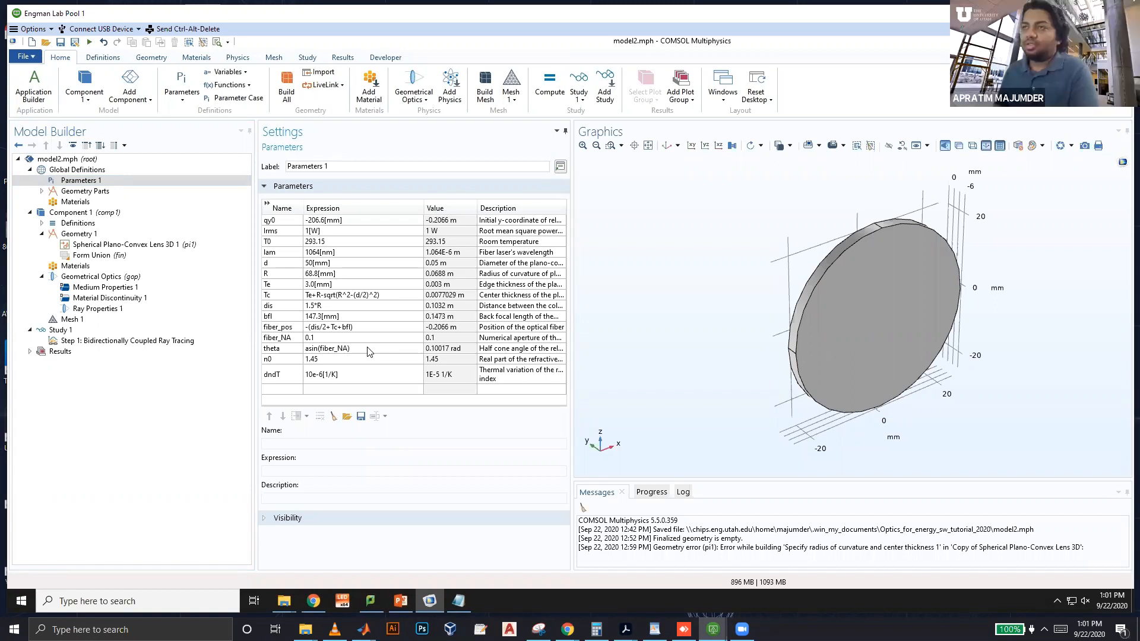
left_click(170, 181)
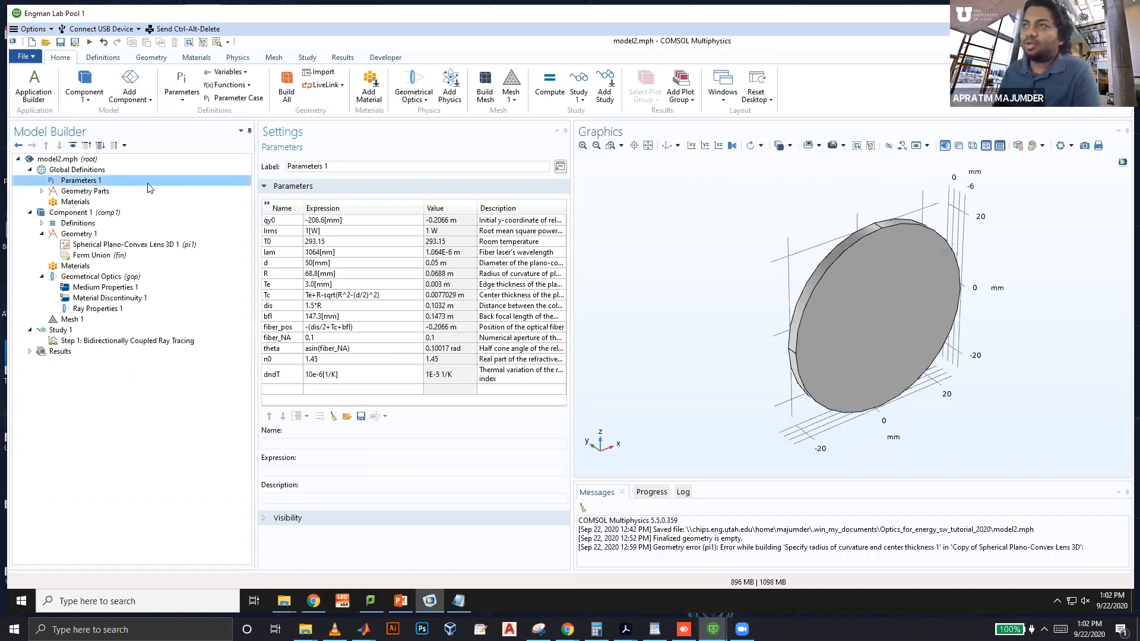
left_click(348, 419)
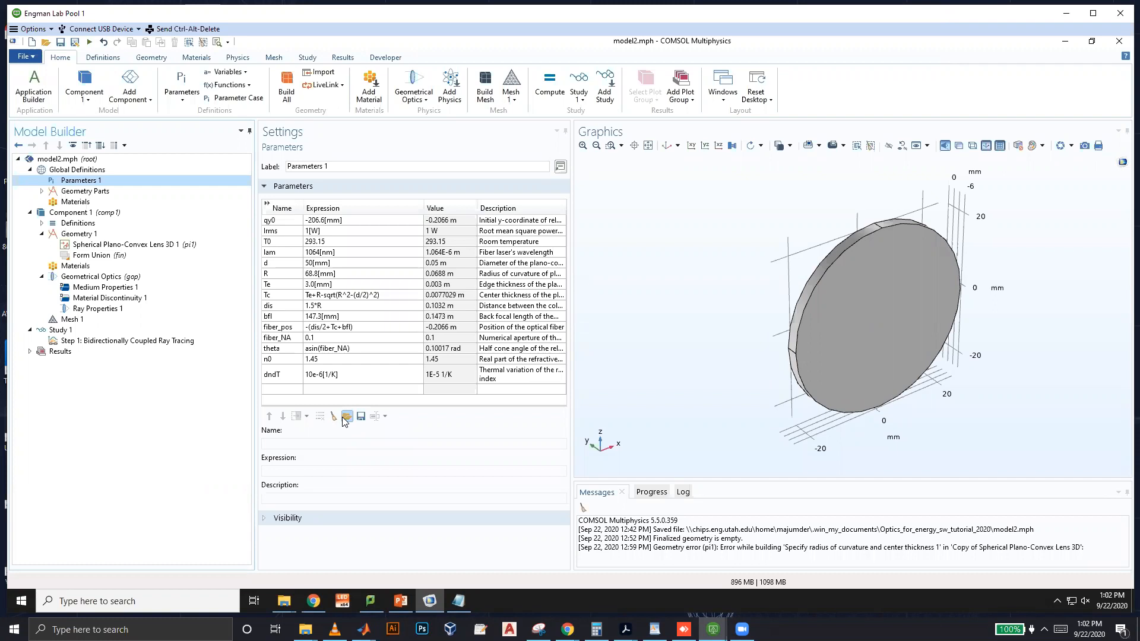
- Review the lens's displacement and rotation settings, and switch to PowerPoint to consult the two-lens system diagram
left_click(91, 247)
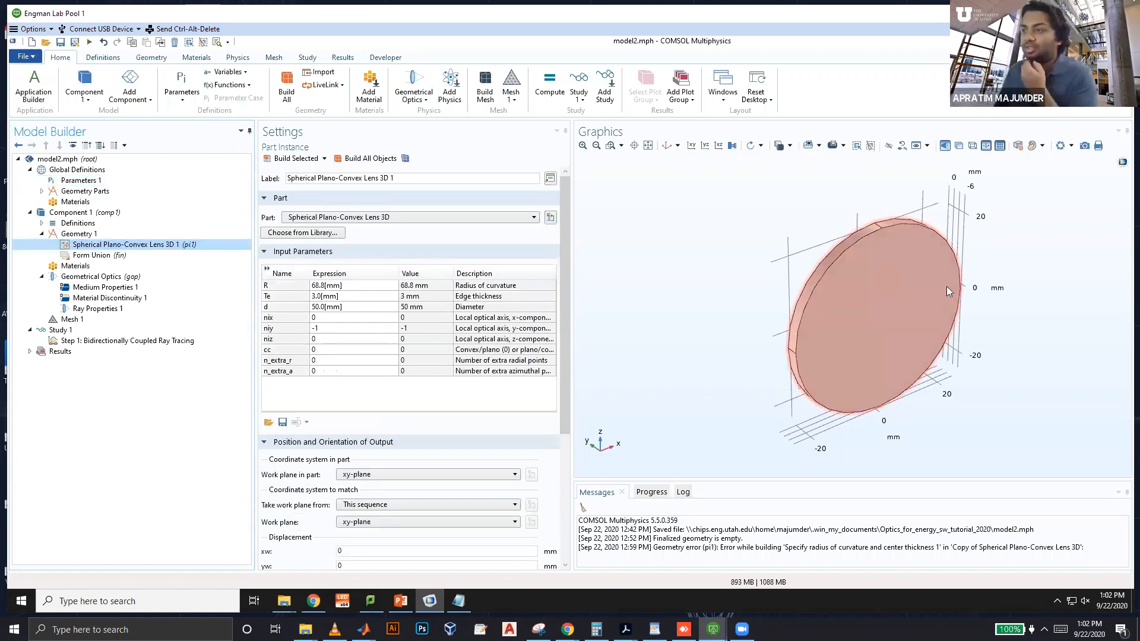
left_click_drag(567, 418, 571, 480)
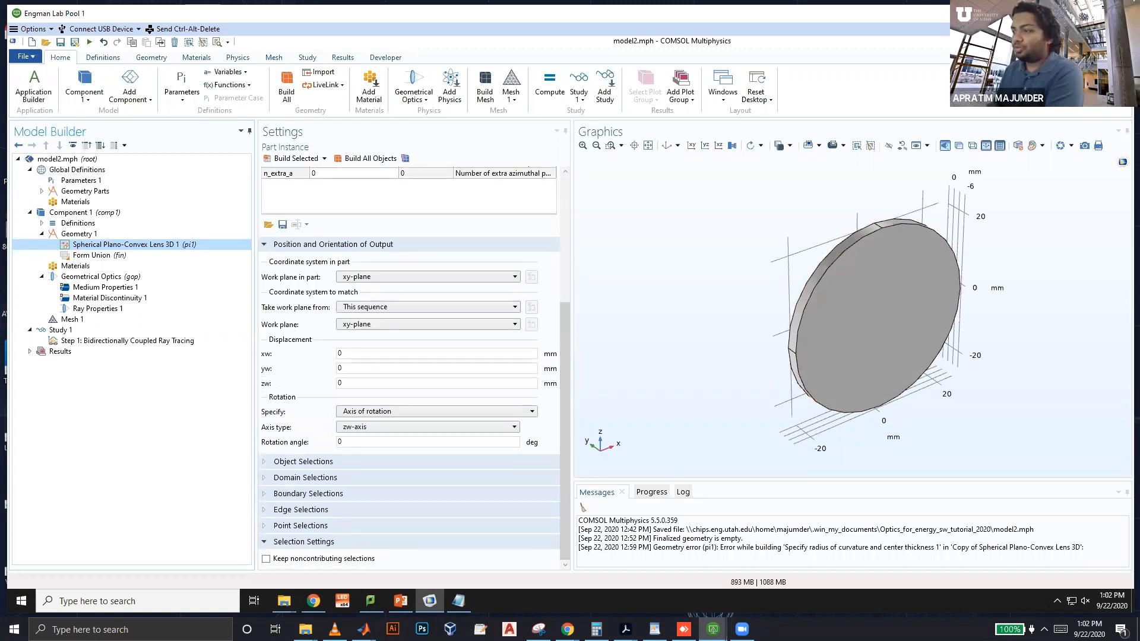
left_click(400, 601)
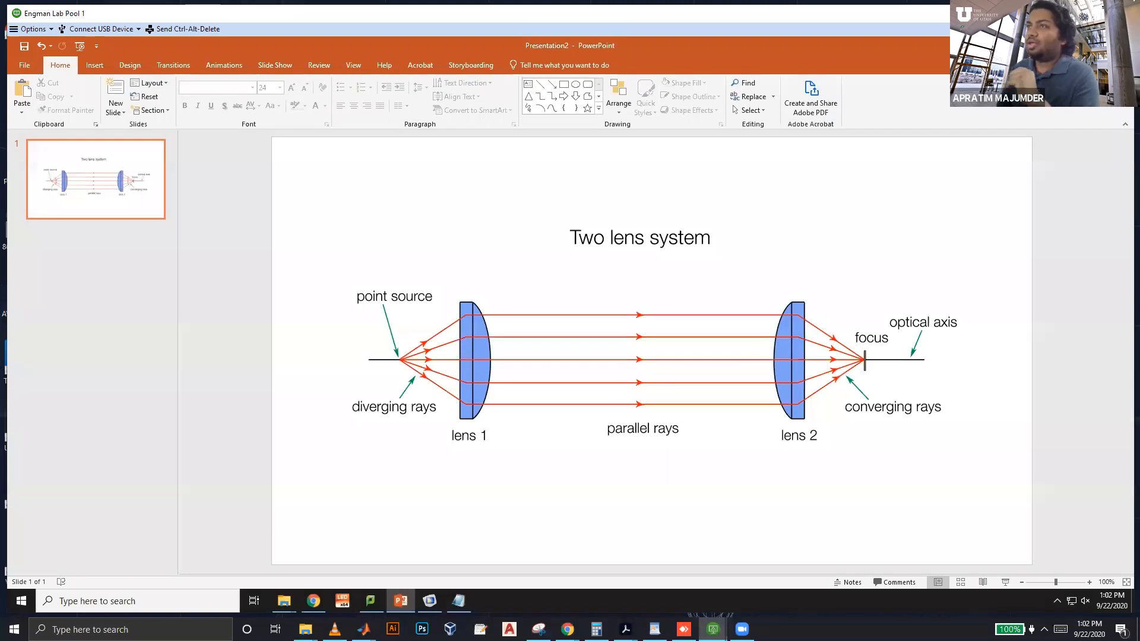
- Consult the parameter definitions in the Notepad file, and switch back to COMSOL
left_click(461, 598)
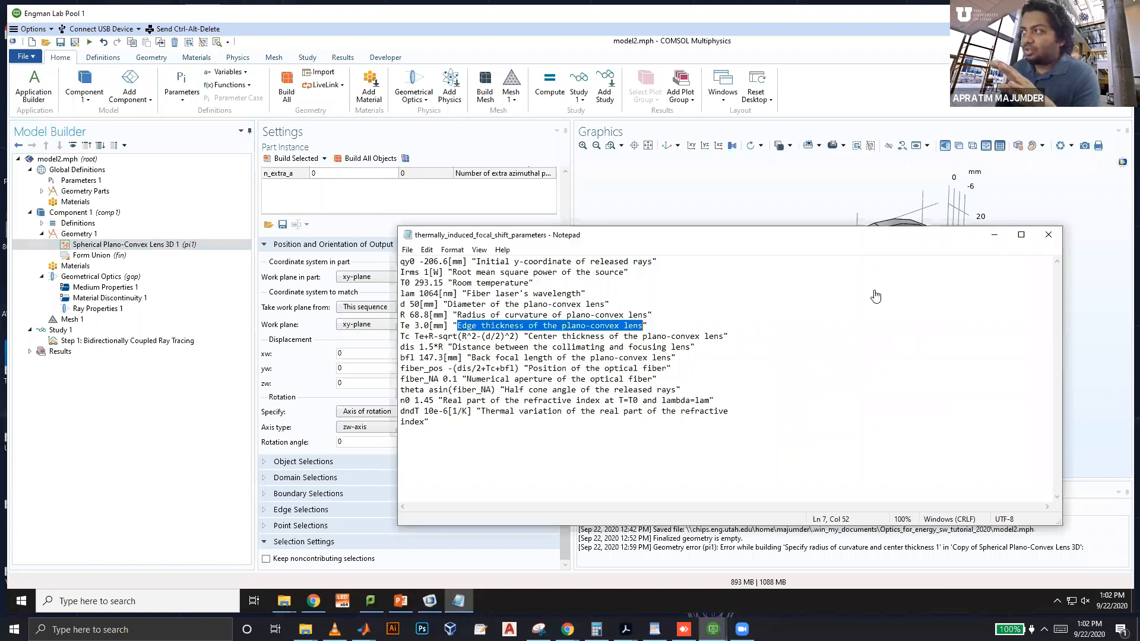
key("alt+Tab")
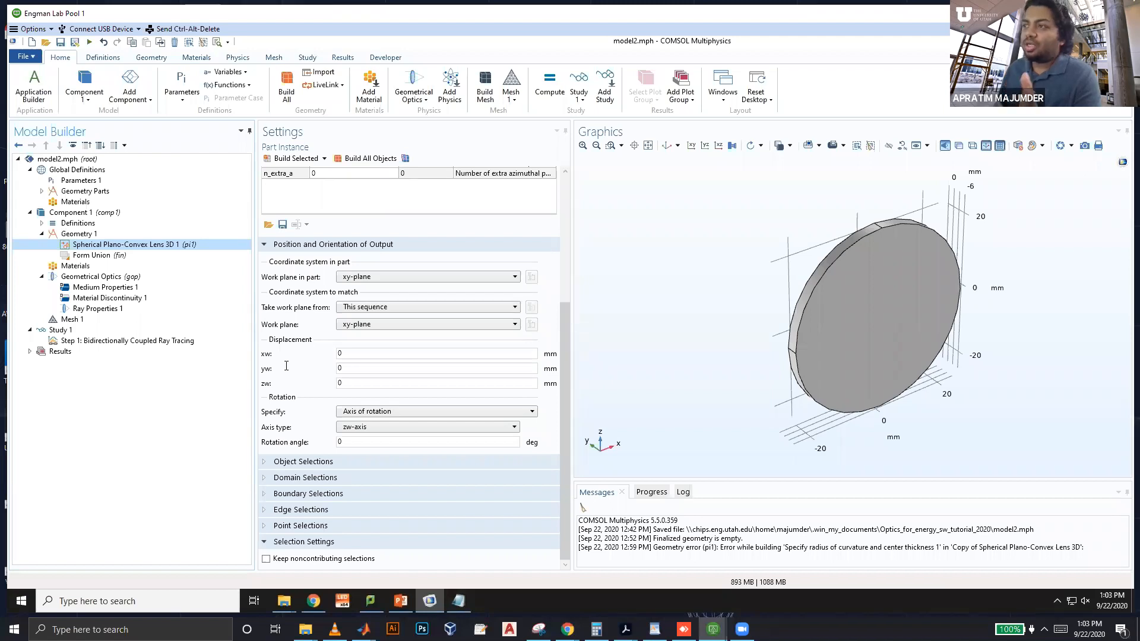
- Try displacing the lens along yw by 10 mm and by -20 mm, building it each time and comparing positions in the yz view
double_click(336, 368)
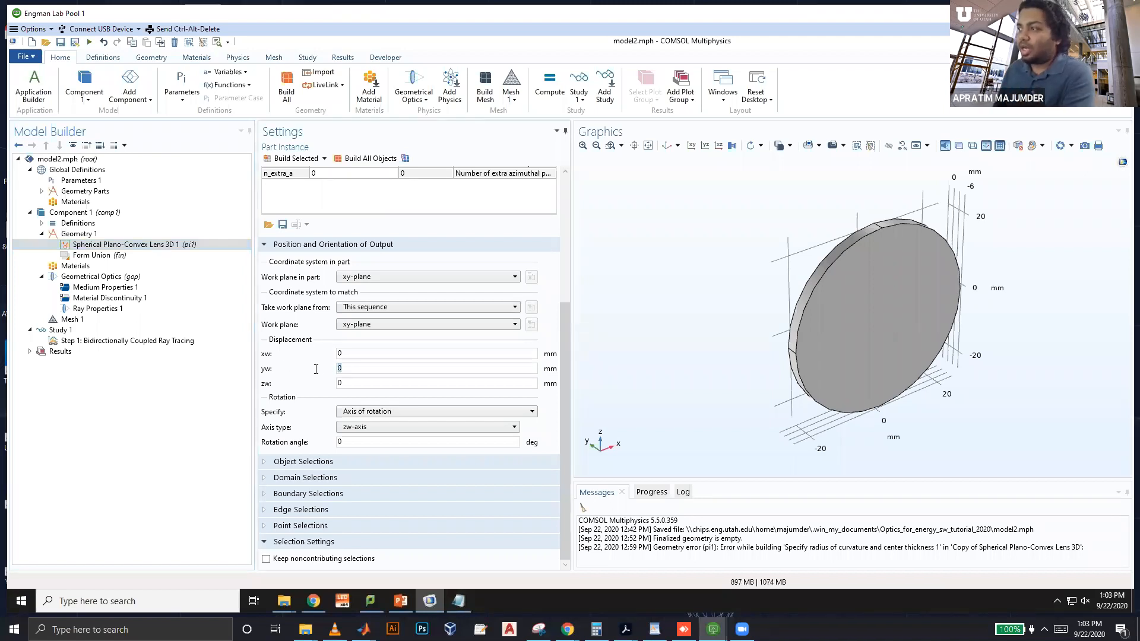
left_click(704, 146)
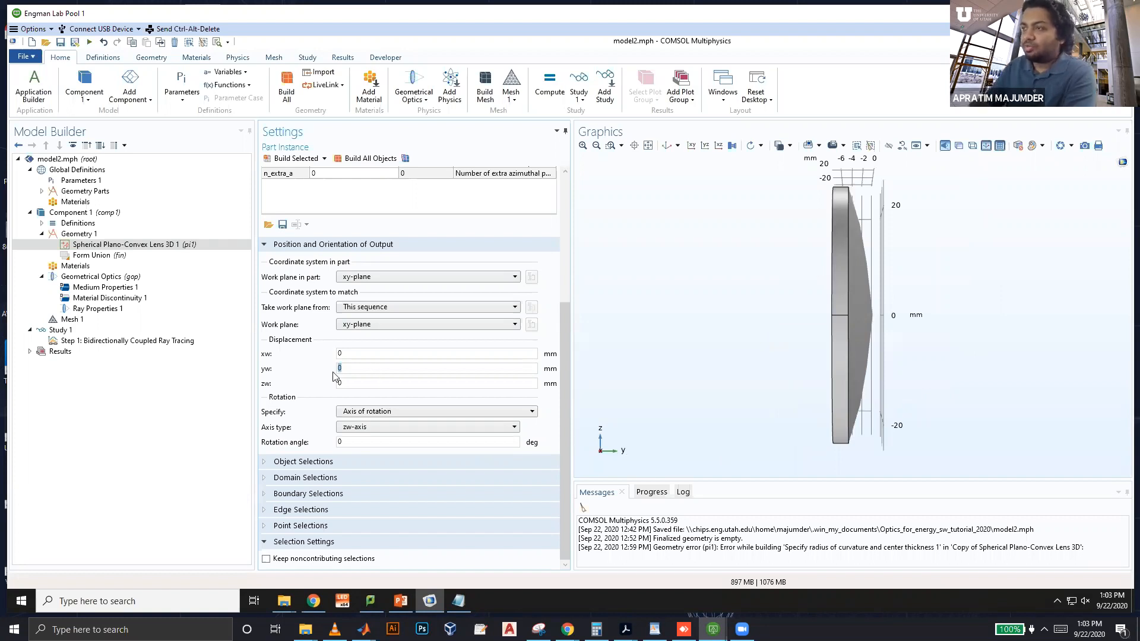
type("10")
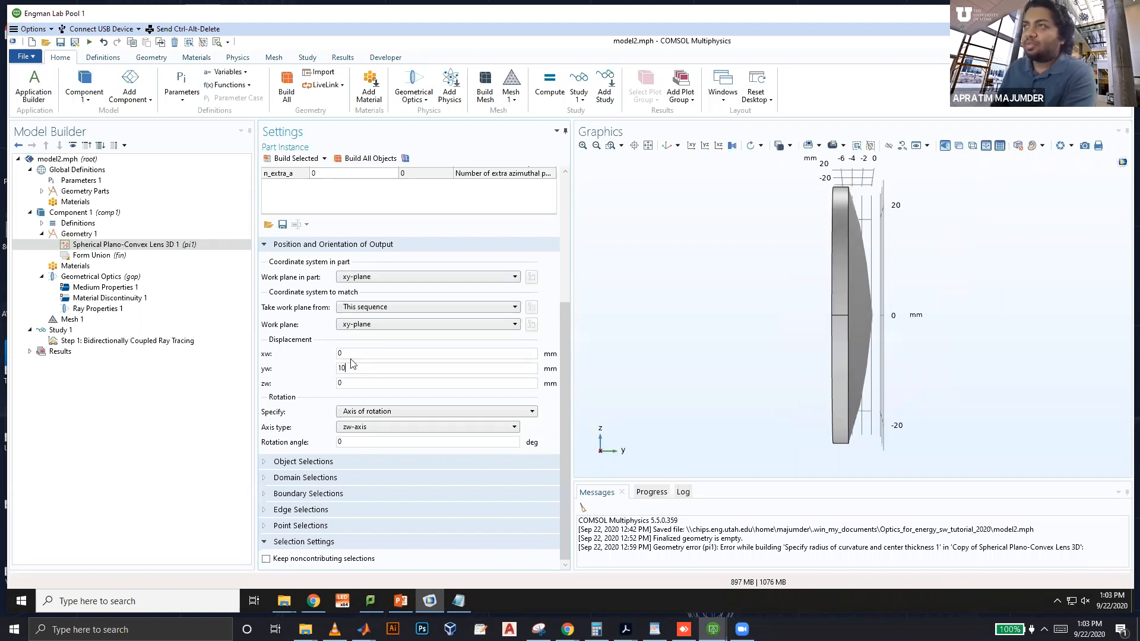
left_click(276, 159)
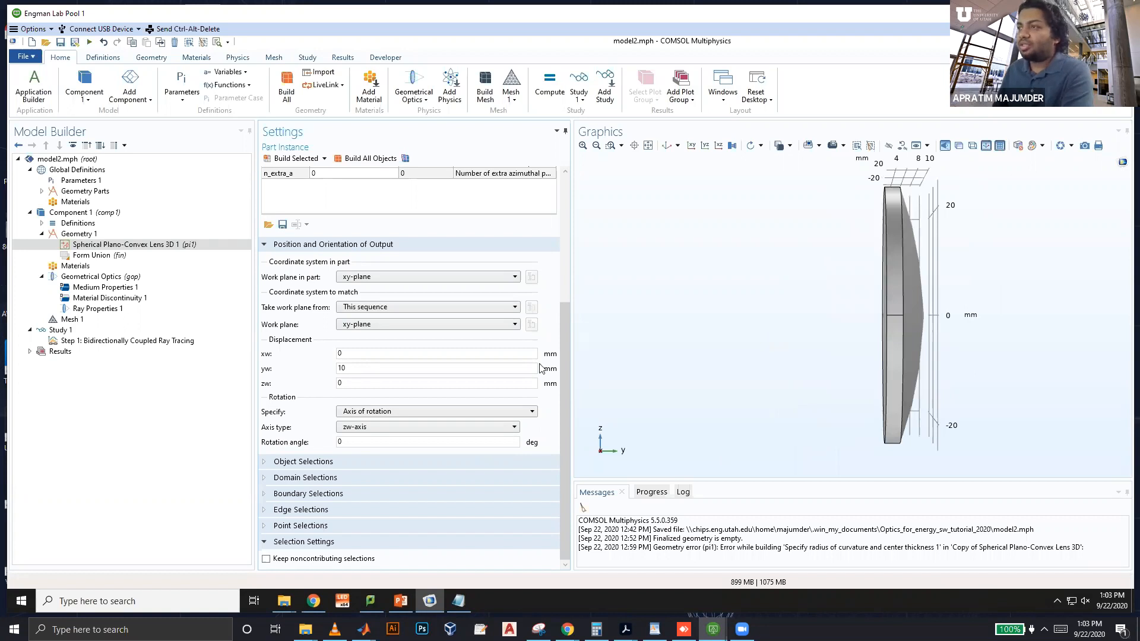
left_click_drag(347, 368, 336, 366)
type("-20")
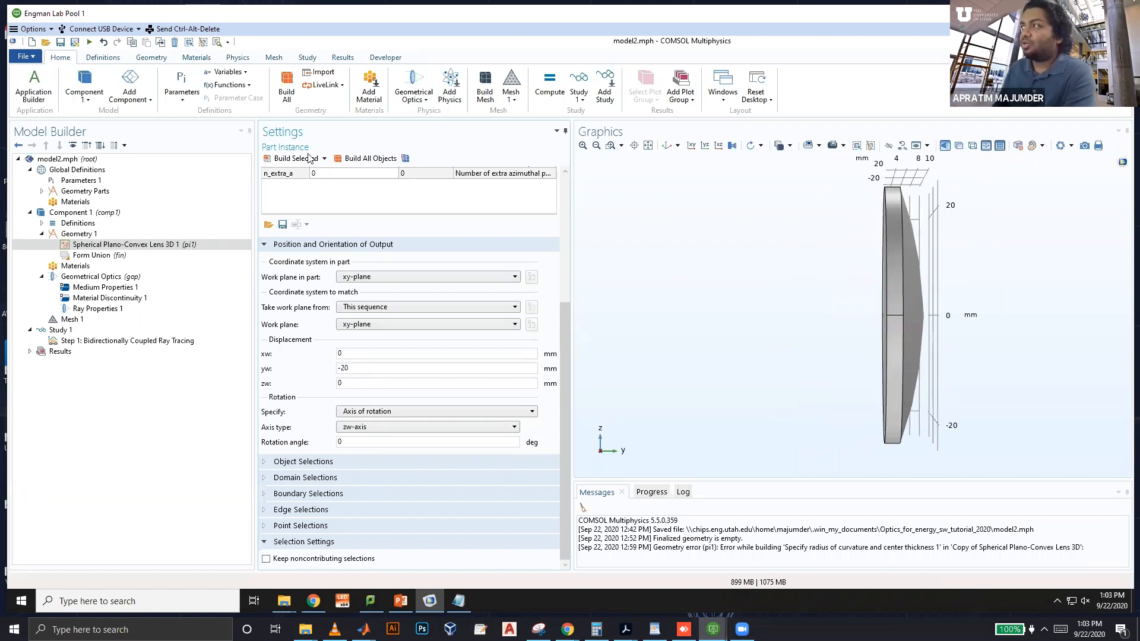
left_click(309, 158)
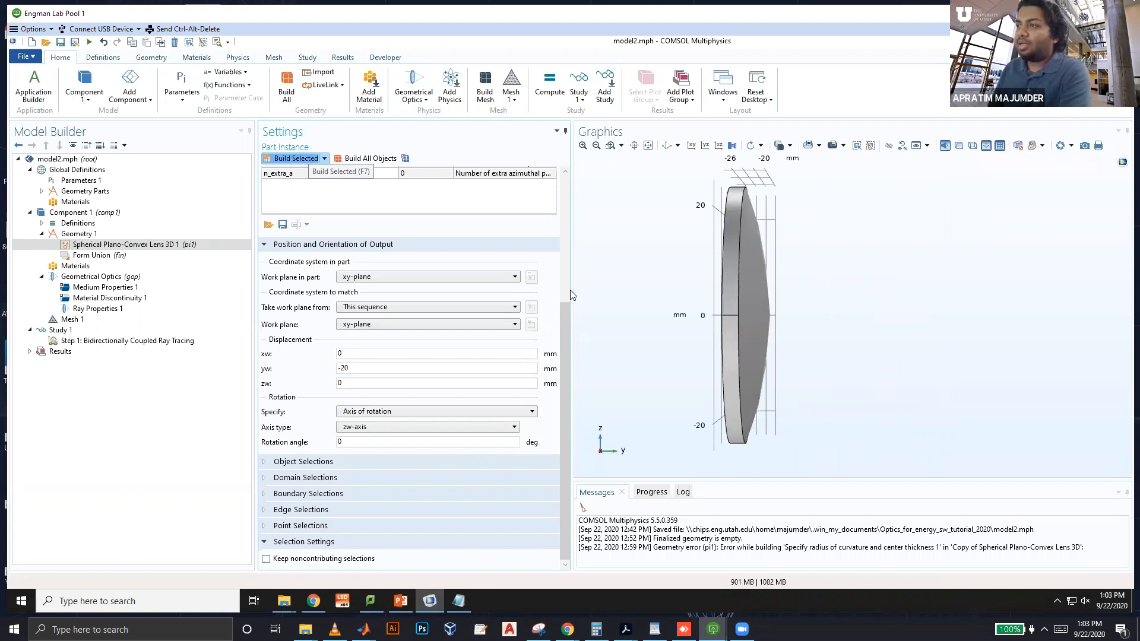
- Set the lens's yw displacement to -dis/2 and build the part
double_click(351, 368)
type("di")
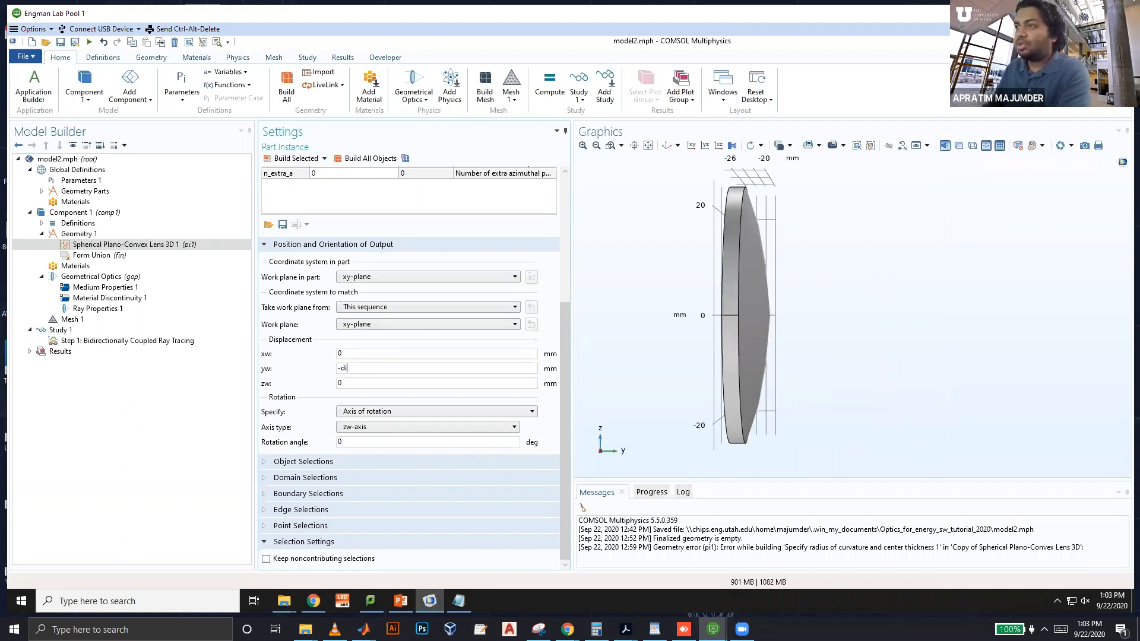
type("s")
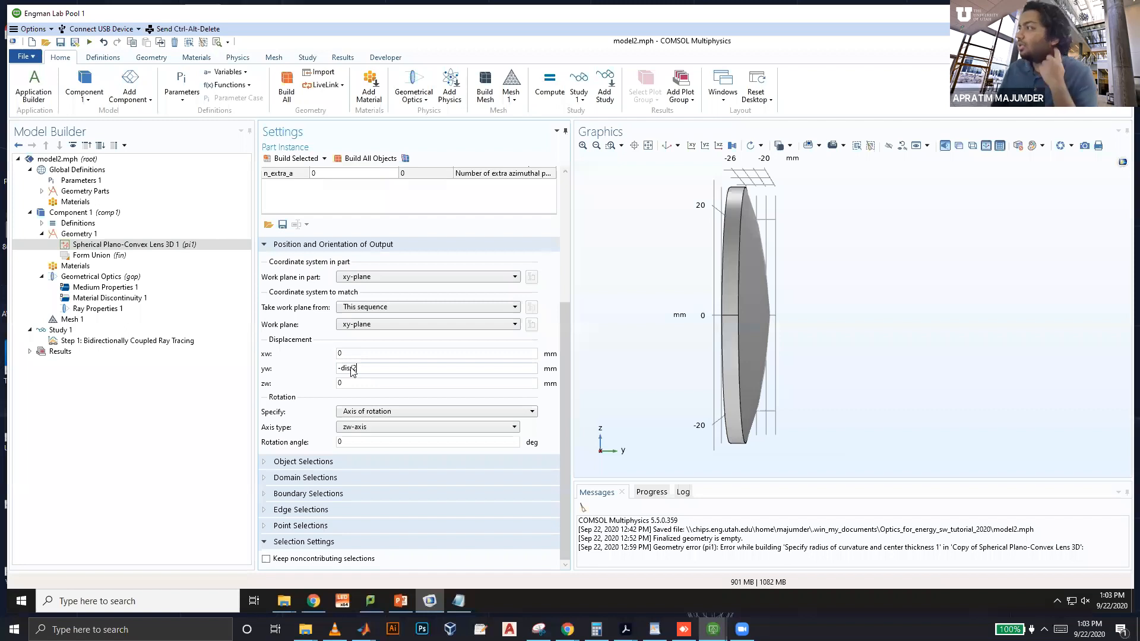
left_click(297, 157)
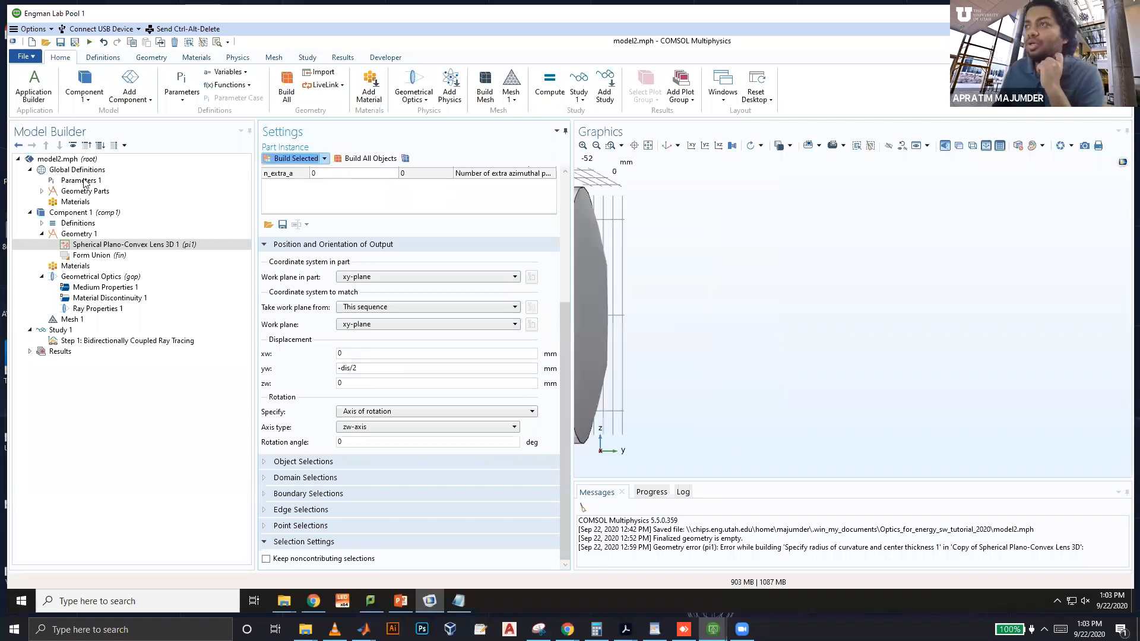
- Examine the dis entry in Parameters 1, and compare it with the two-lens system diagram in PowerPoint before returning to COMSOL
left_click(83, 181)
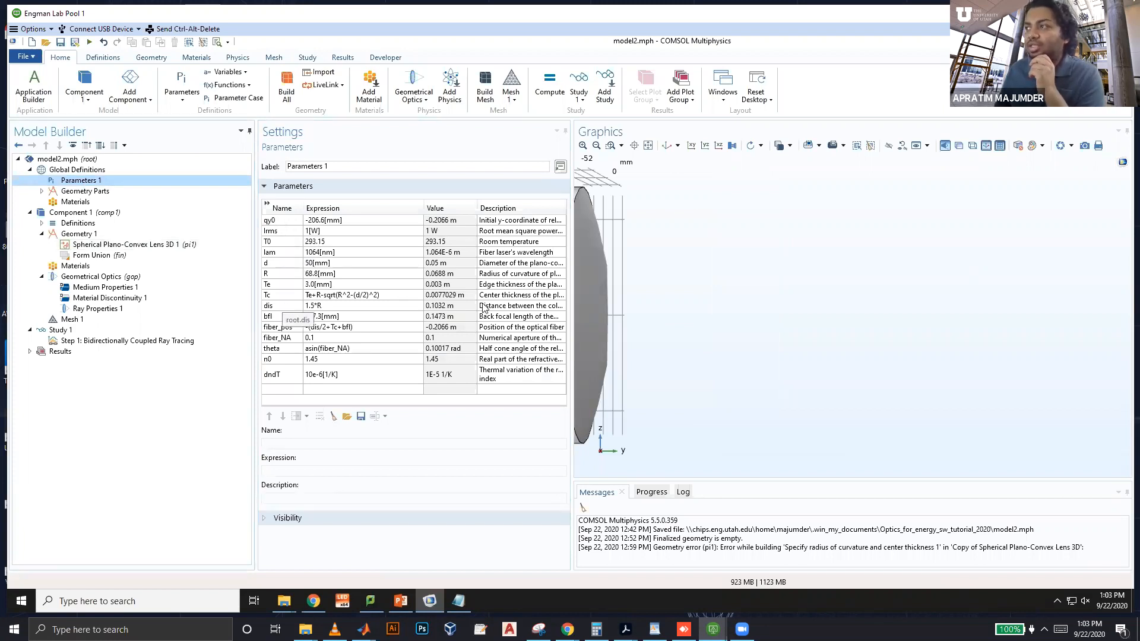
left_click(512, 305)
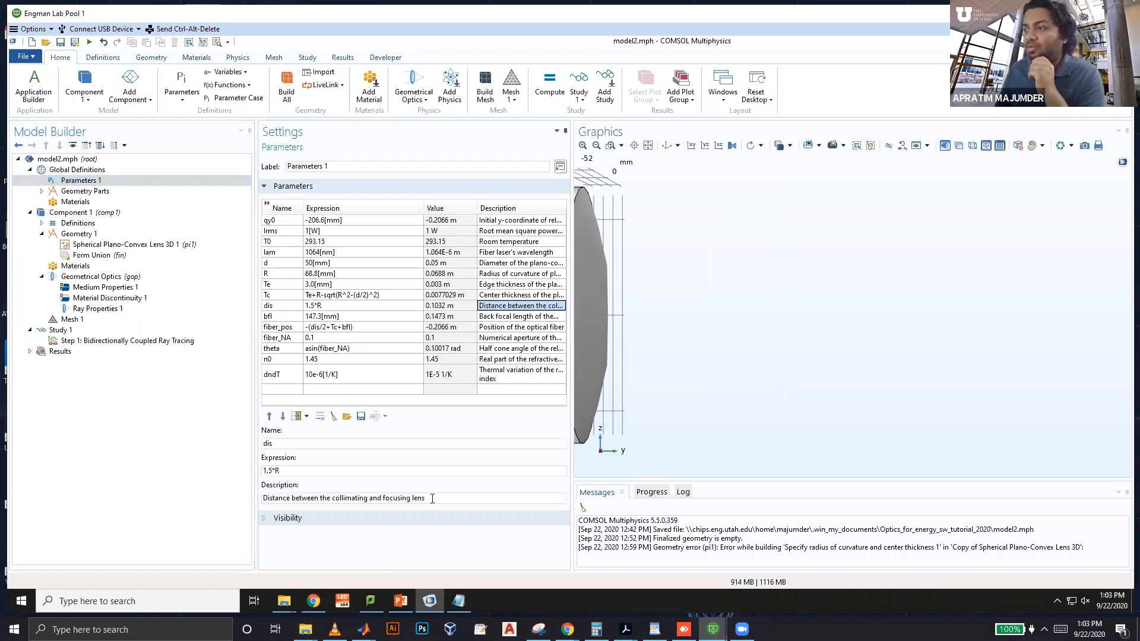
left_click(400, 602)
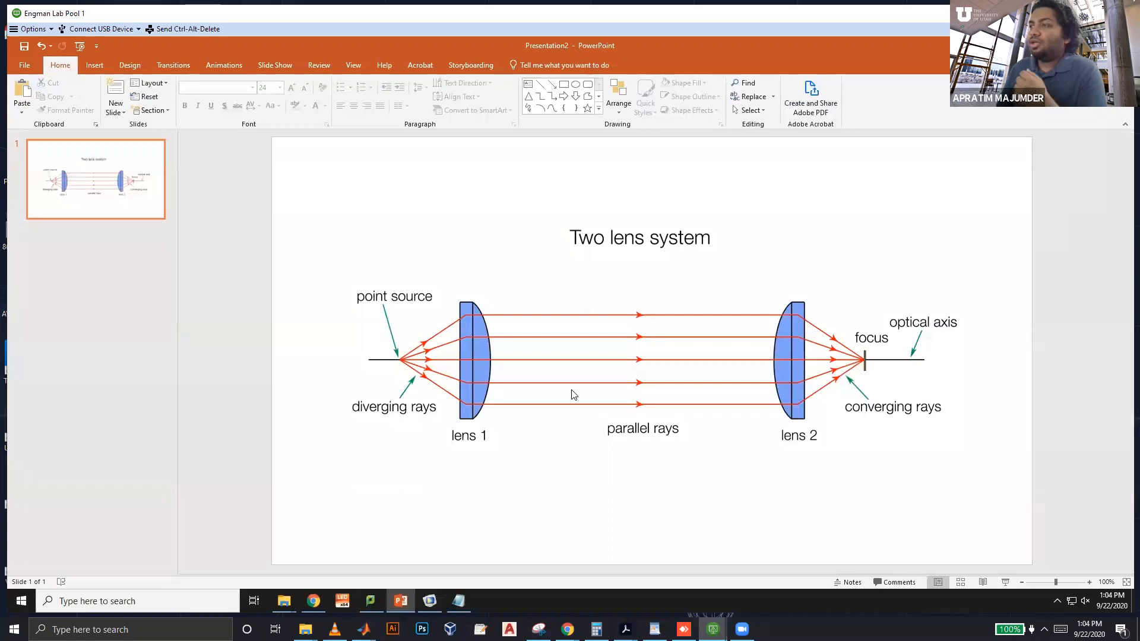
key("alt+Tab")
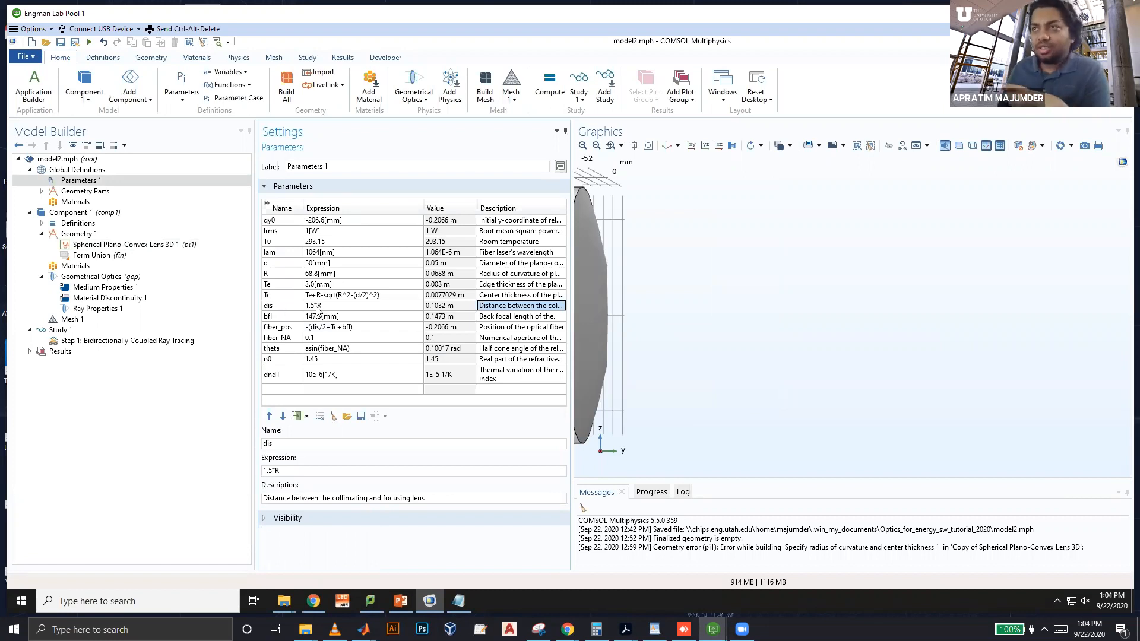
- Review the displacement settings of Spherical Plano-Convex Lens 3D 1 and inspect its position in the yz view
left_click(92, 245)
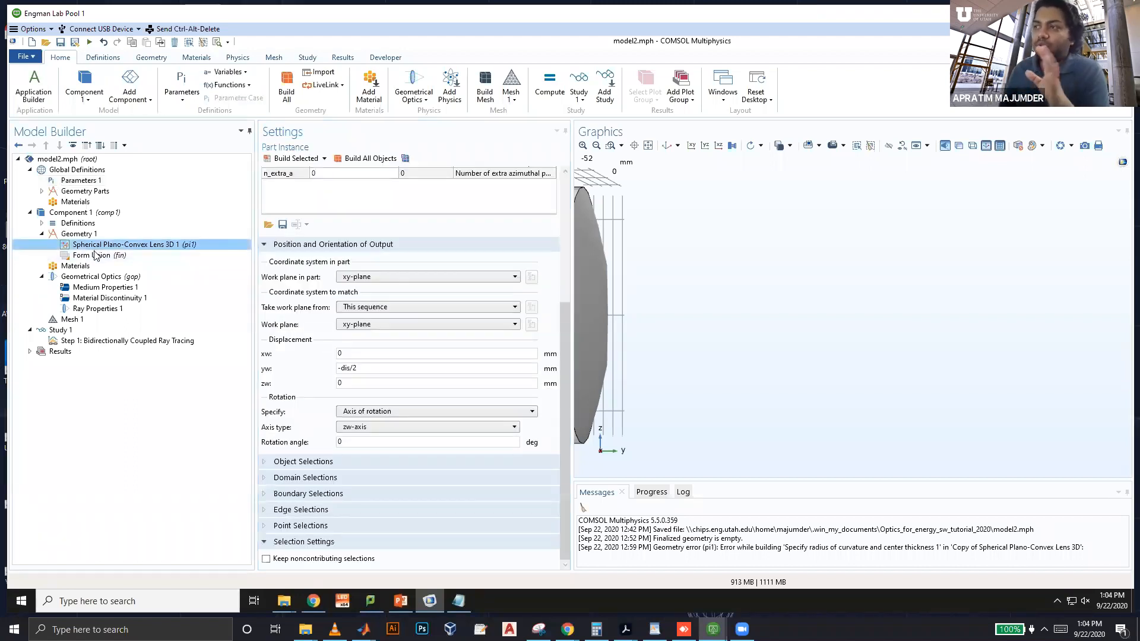
left_click(434, 383)
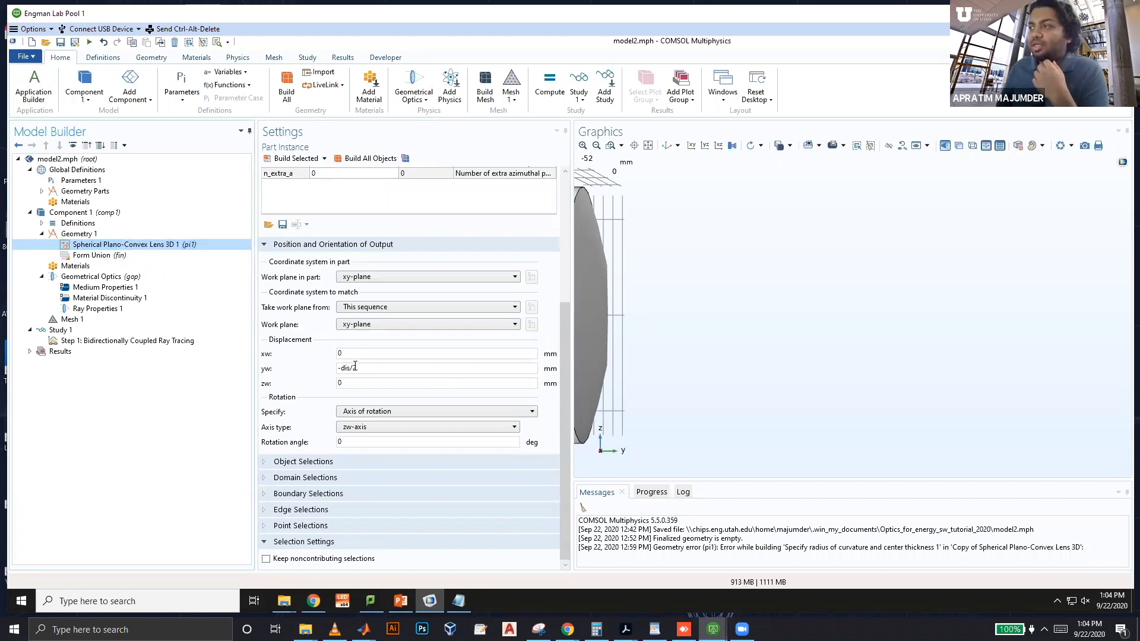
left_click(692, 146)
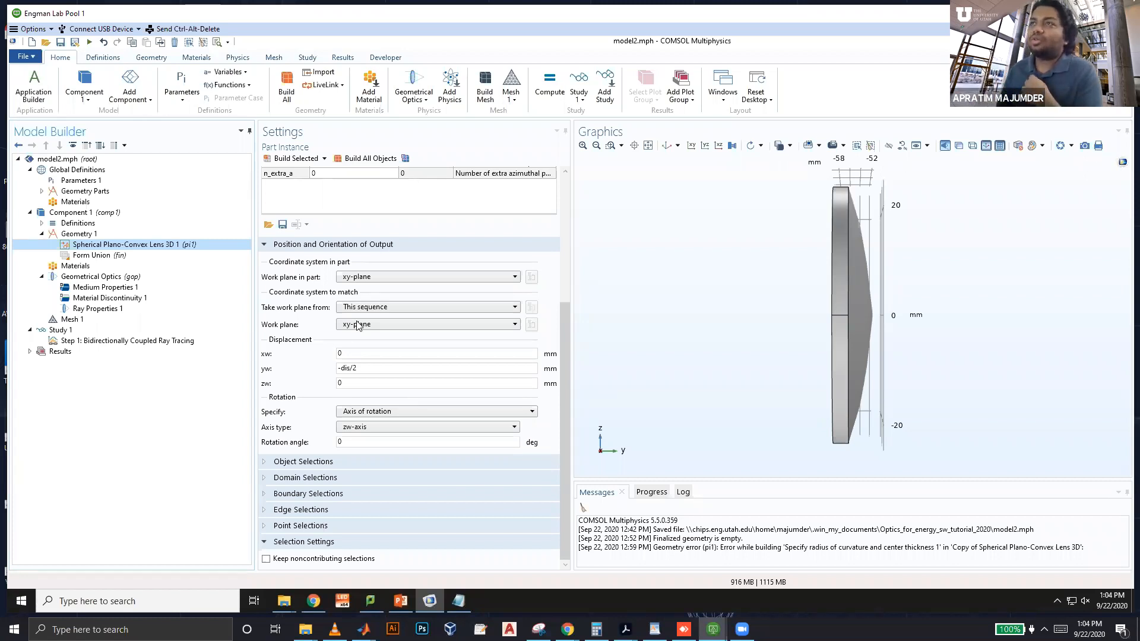
- Add a Mirror transform to Geometry 1 and compare its empty input settings with the lens part
left_click(167, 60)
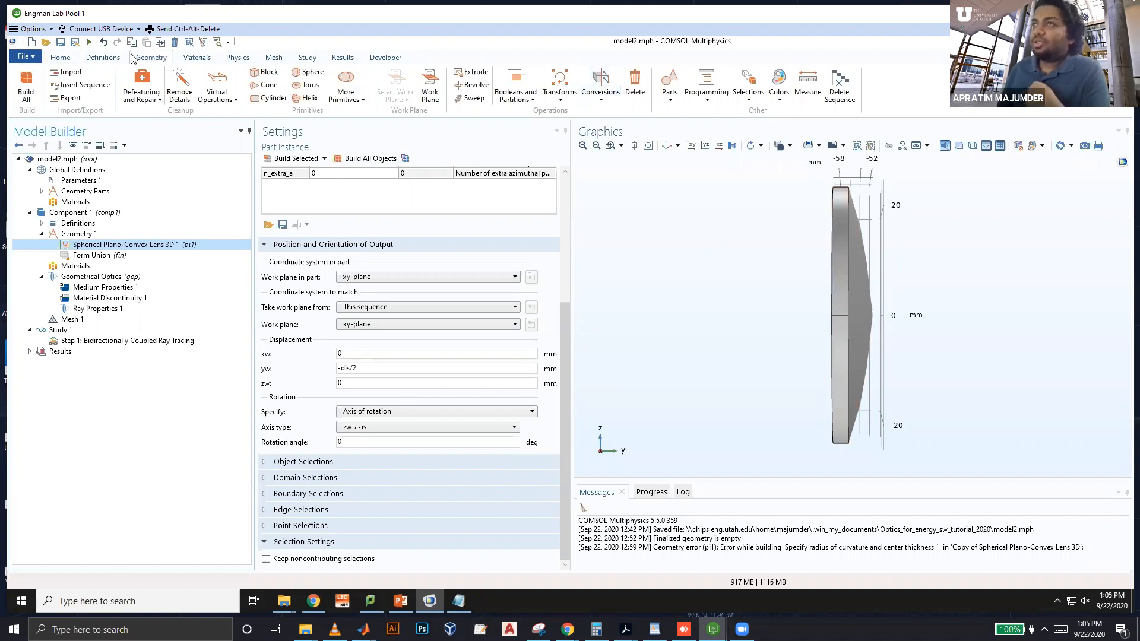
left_click(560, 97)
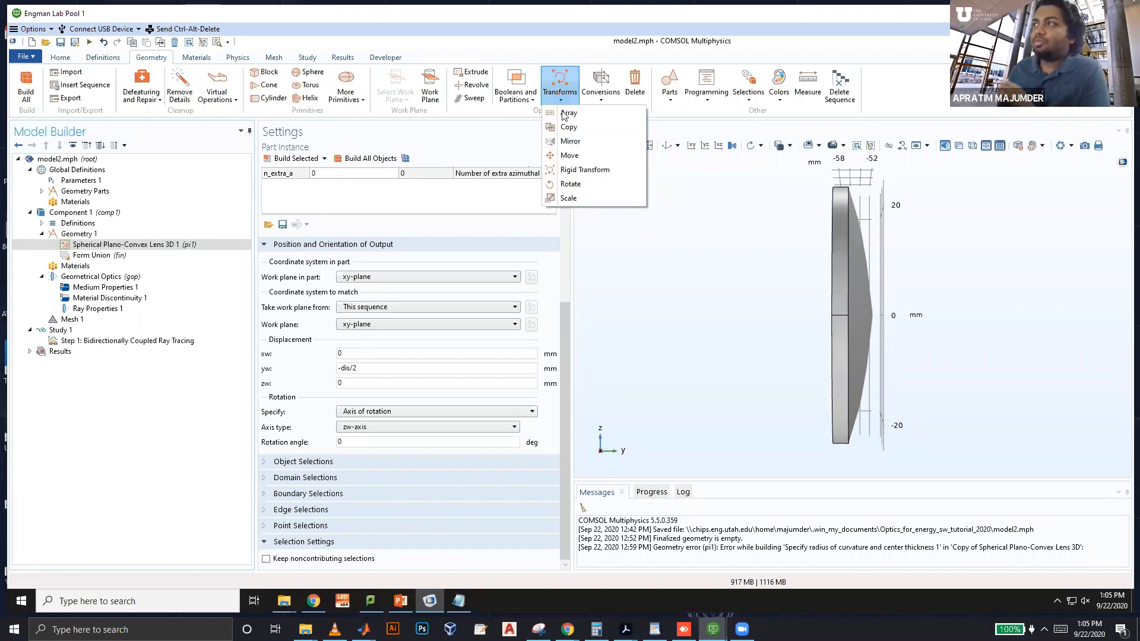
left_click(568, 141)
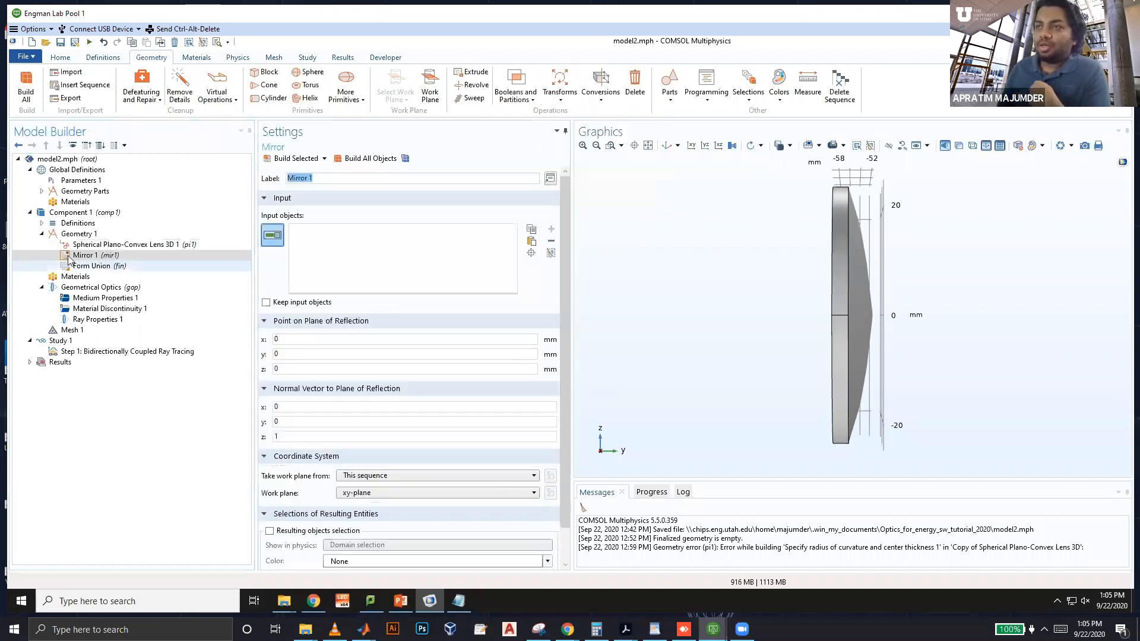
left_click(87, 257)
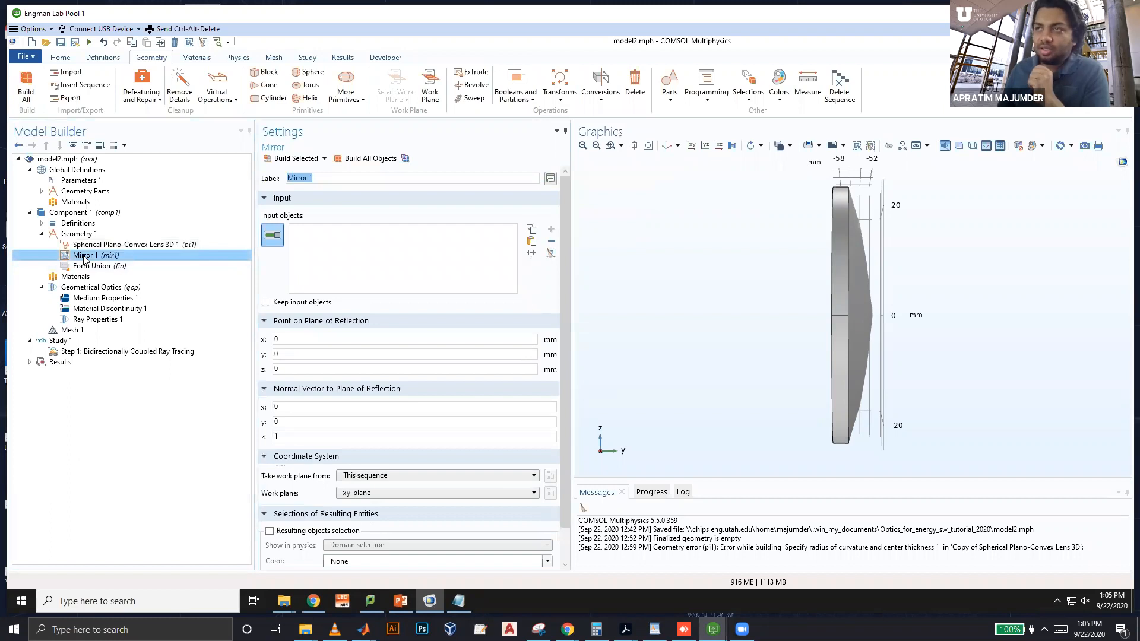
left_click(399, 268)
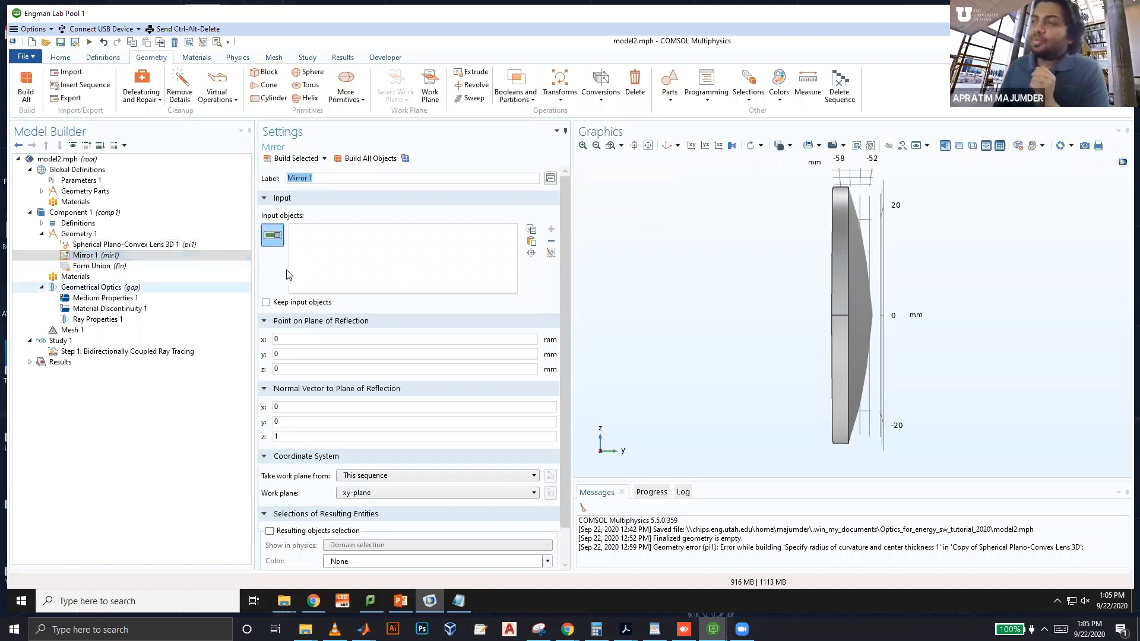
left_click(106, 245)
left_click(109, 255)
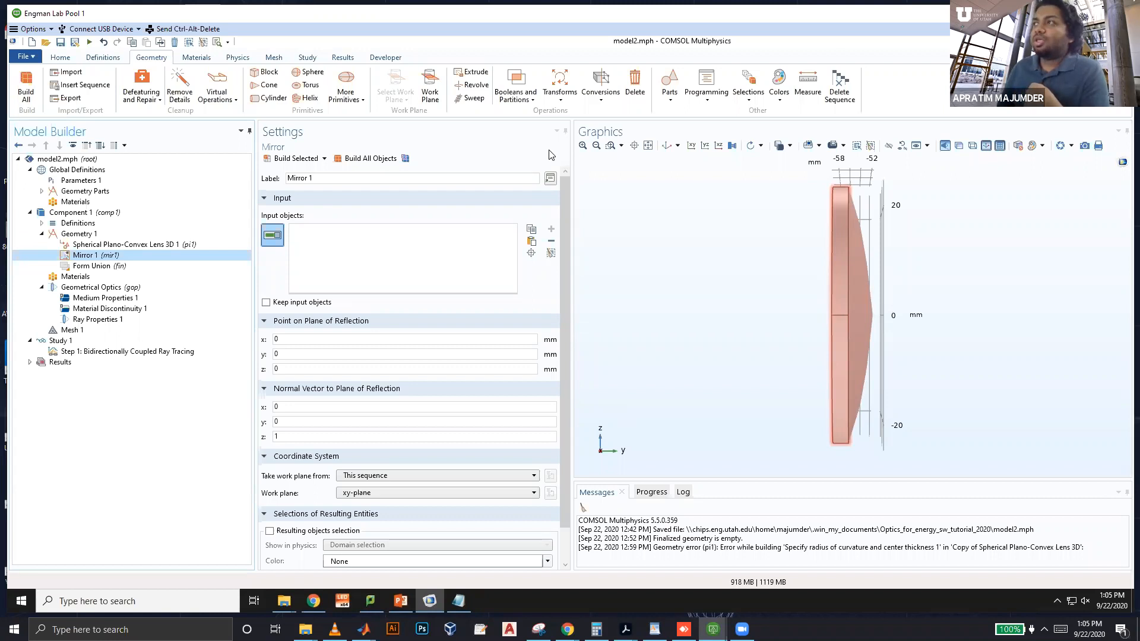
- Try to add a Copy transform after the Mirror without input objects, and delete Mirror 1 from Geometry 1
left_click(559, 89)
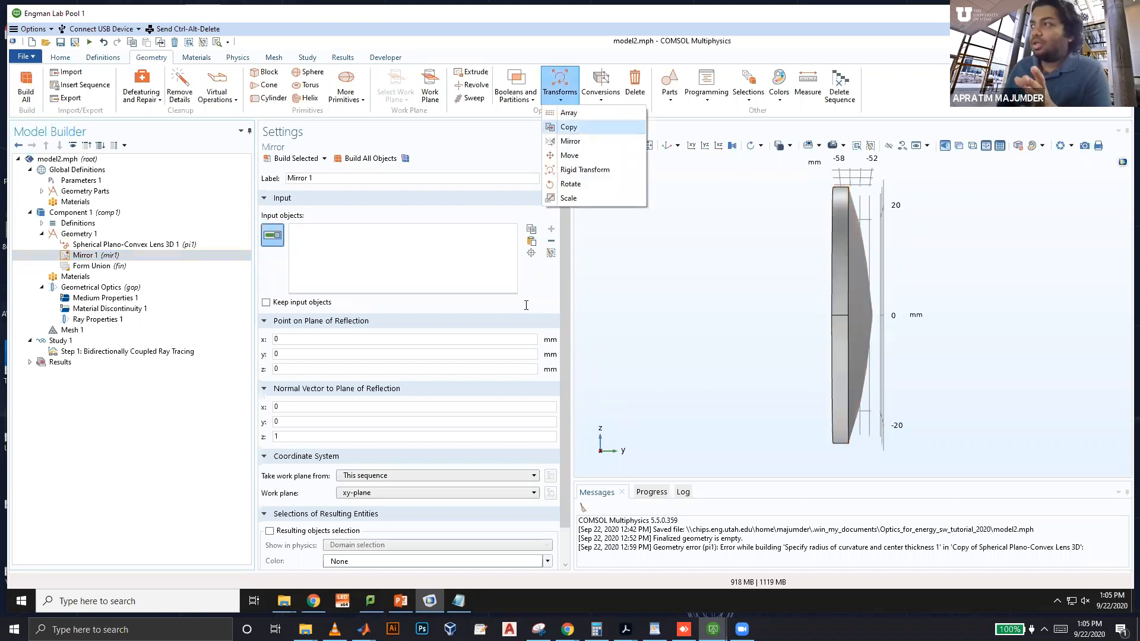
left_click(568, 128)
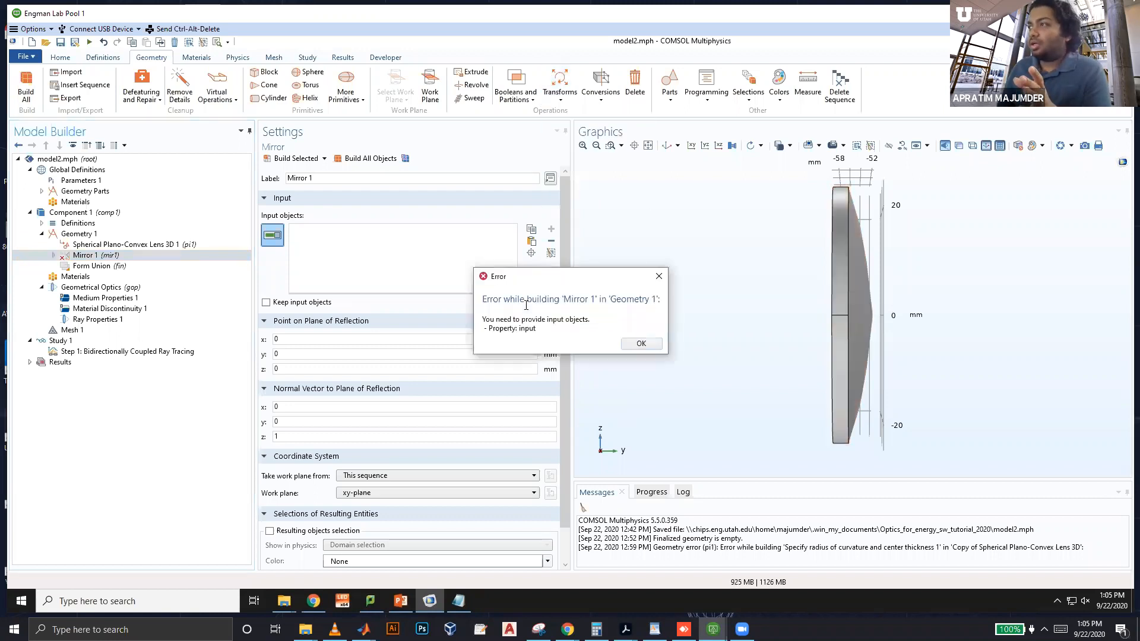
left_click(641, 343)
right_click(100, 260)
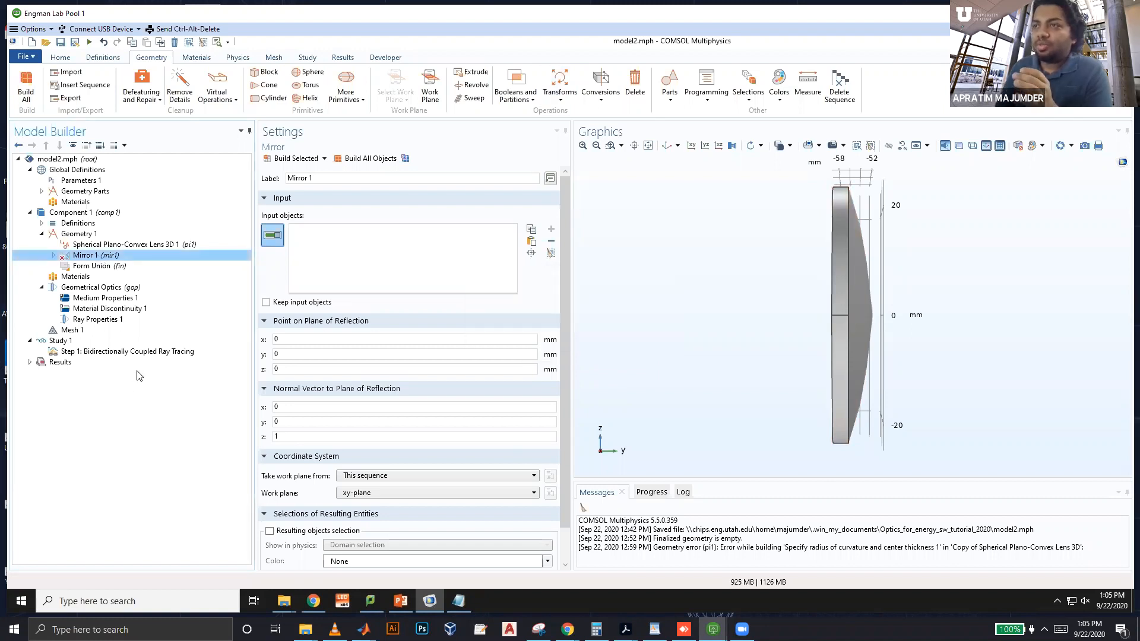
left_click(129, 370)
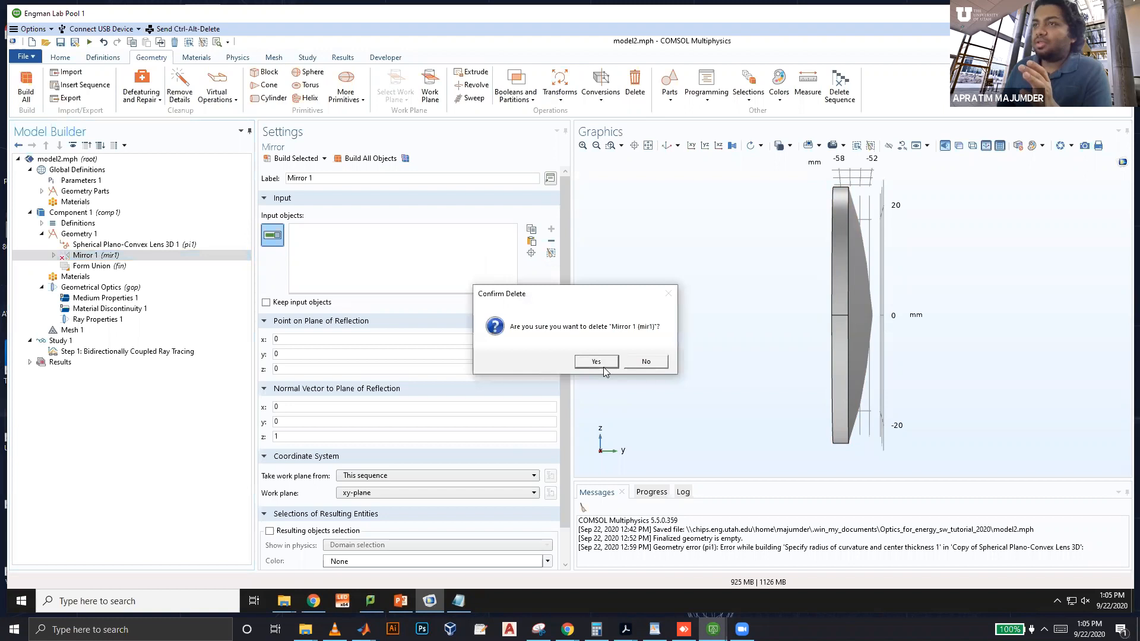
key("Return")
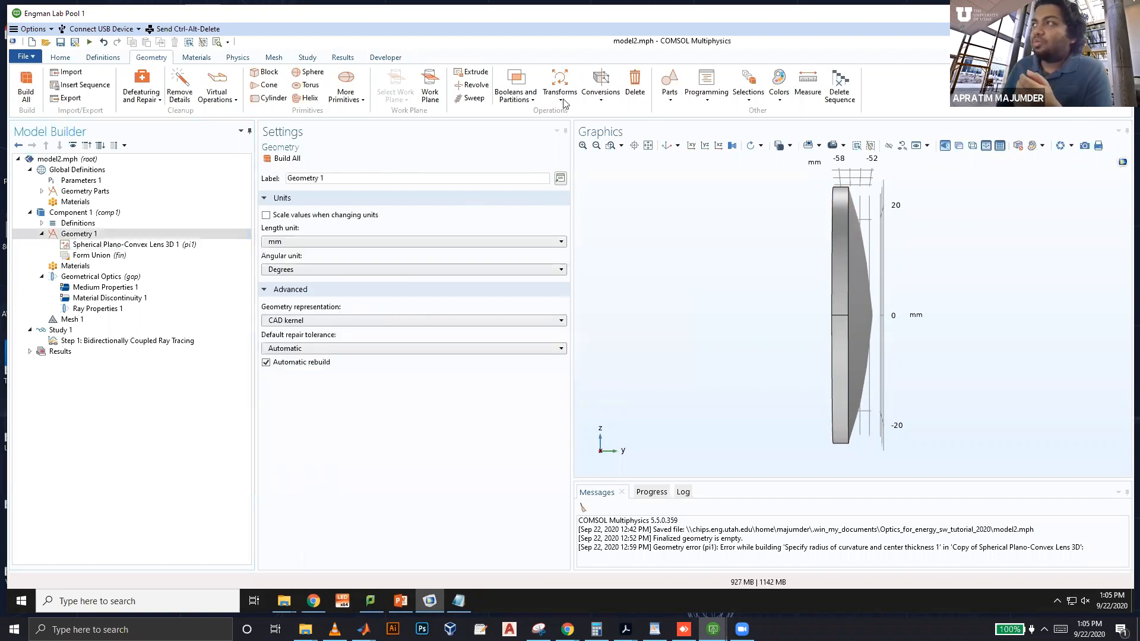
- Add a Copy transform to Geometry 1, and remove it without assigning input objects
left_click(562, 101)
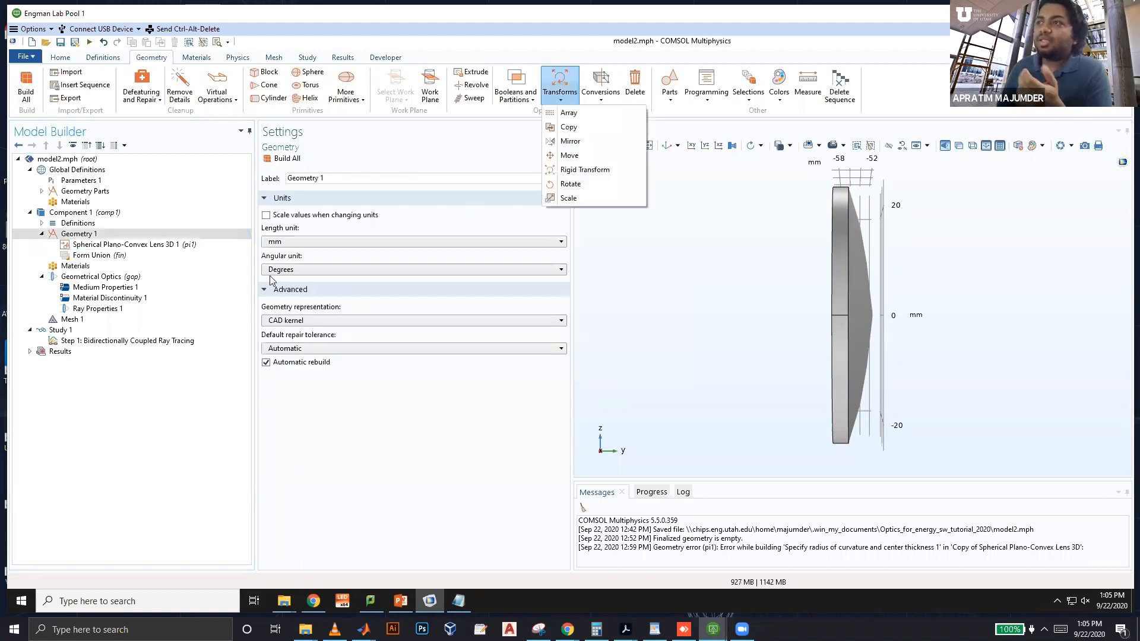
left_click(568, 126)
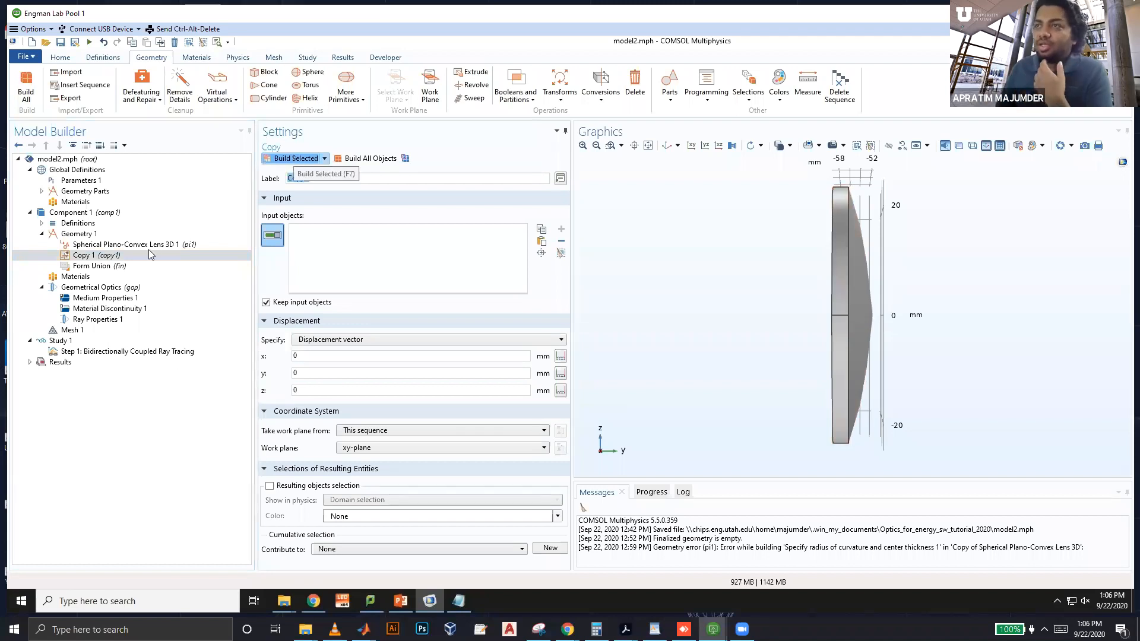
right_click(117, 256)
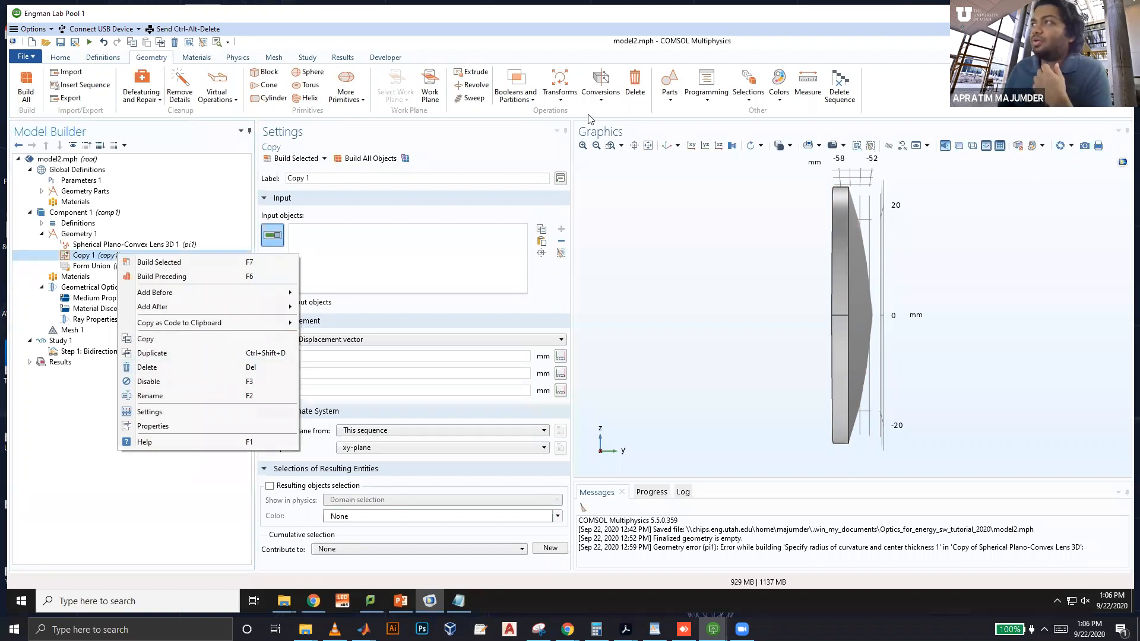
- Add a Mirror transform to Geometry 1 with lens pi1 as the input object, keeping the input objects
left_click(561, 88)
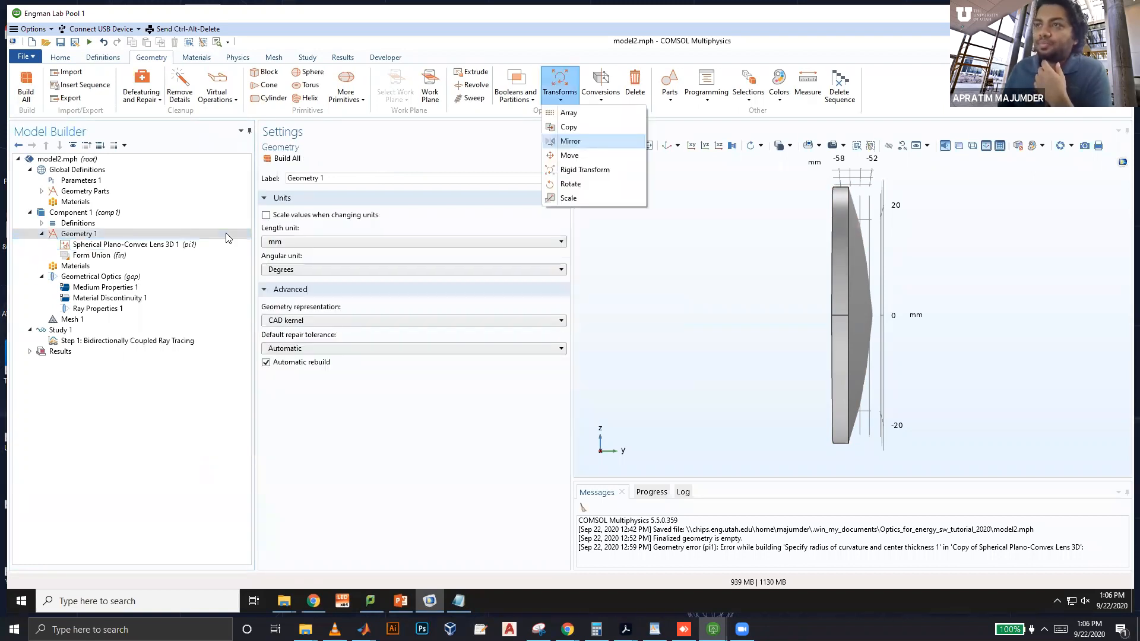
left_click(570, 141)
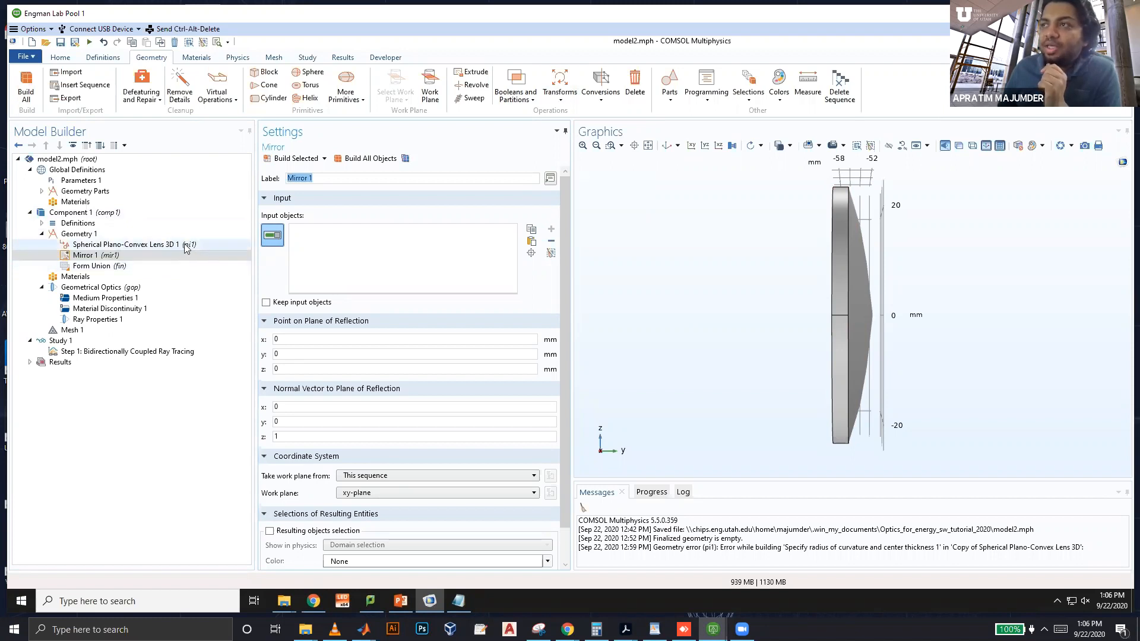
left_click(846, 294)
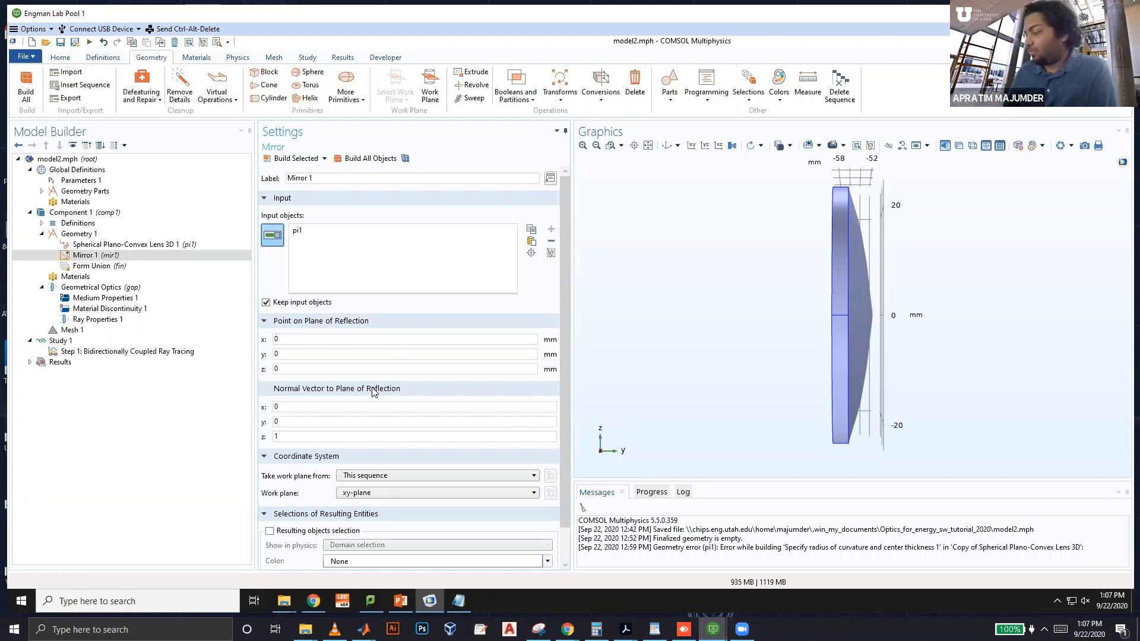
- Set Mirror 1's normal vector to y -1 and z 0, build the mirror, and inspect both lenses in the default 3D view
left_click(300, 420)
key("BackSpace")
type("-1")
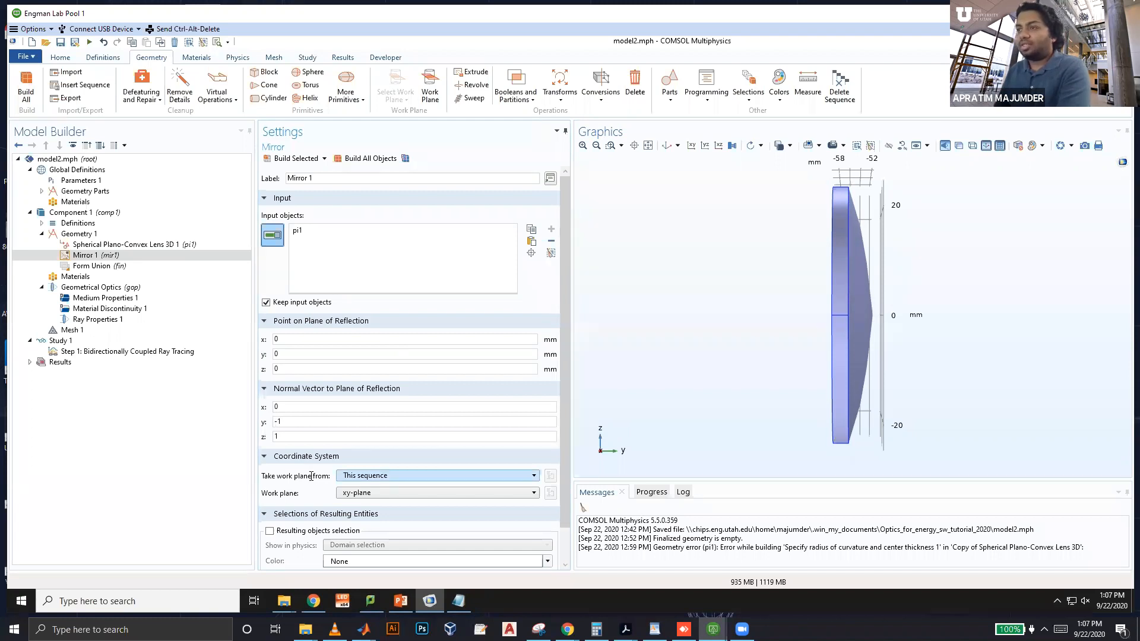
double_click(279, 437)
type("0")
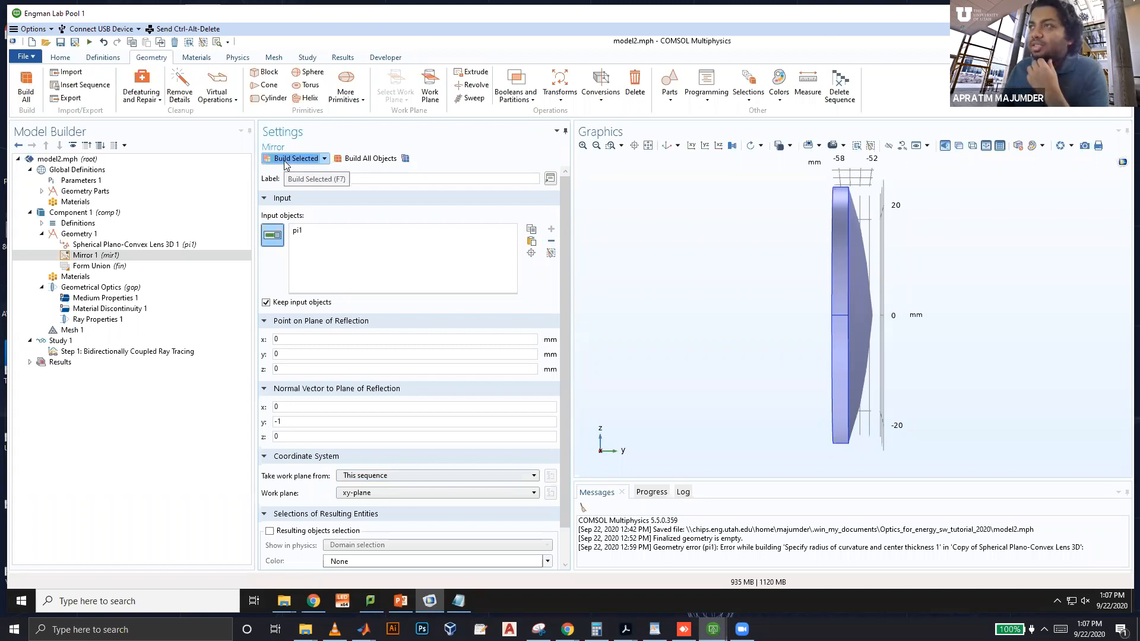
left_click(284, 158)
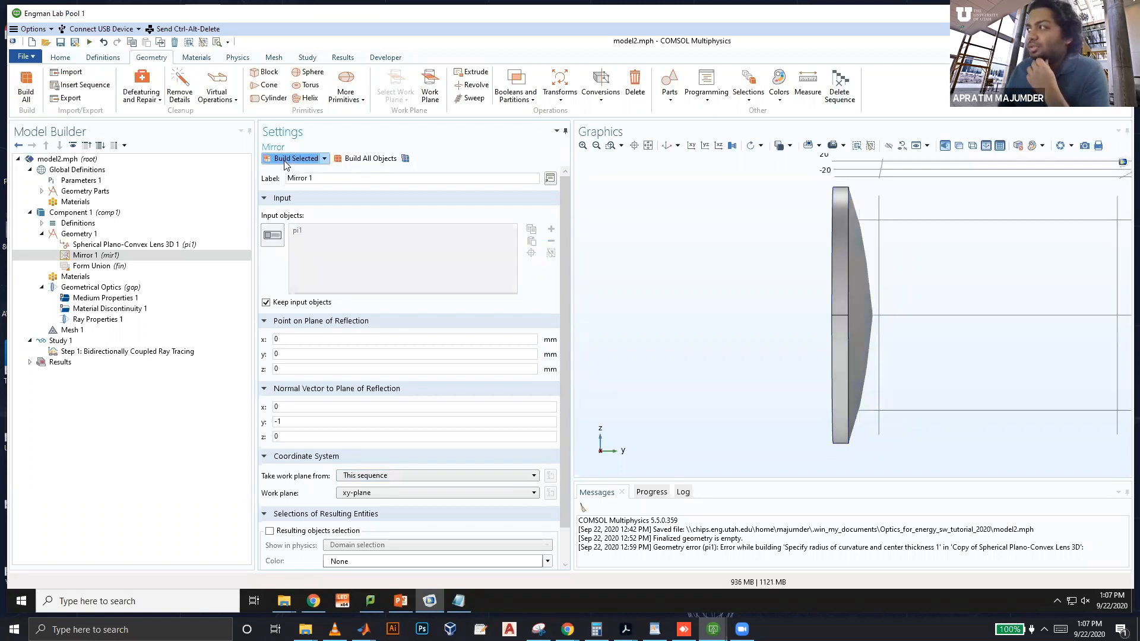
left_click(647, 146)
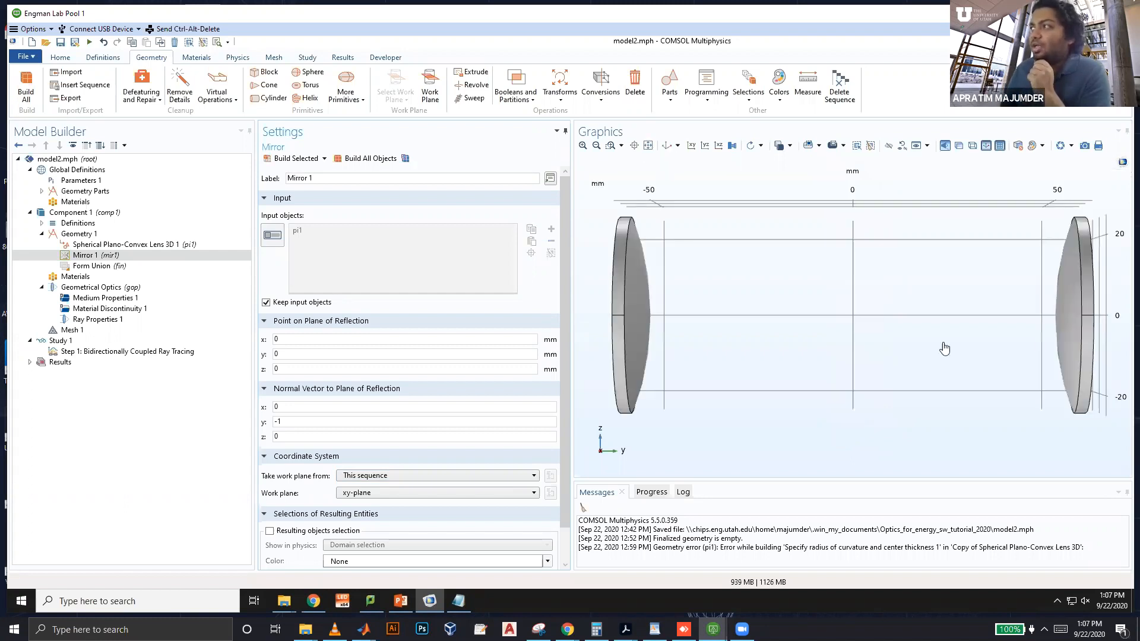
left_click_drag(945, 348, 740, 222)
left_click_drag(866, 254, 734, 268)
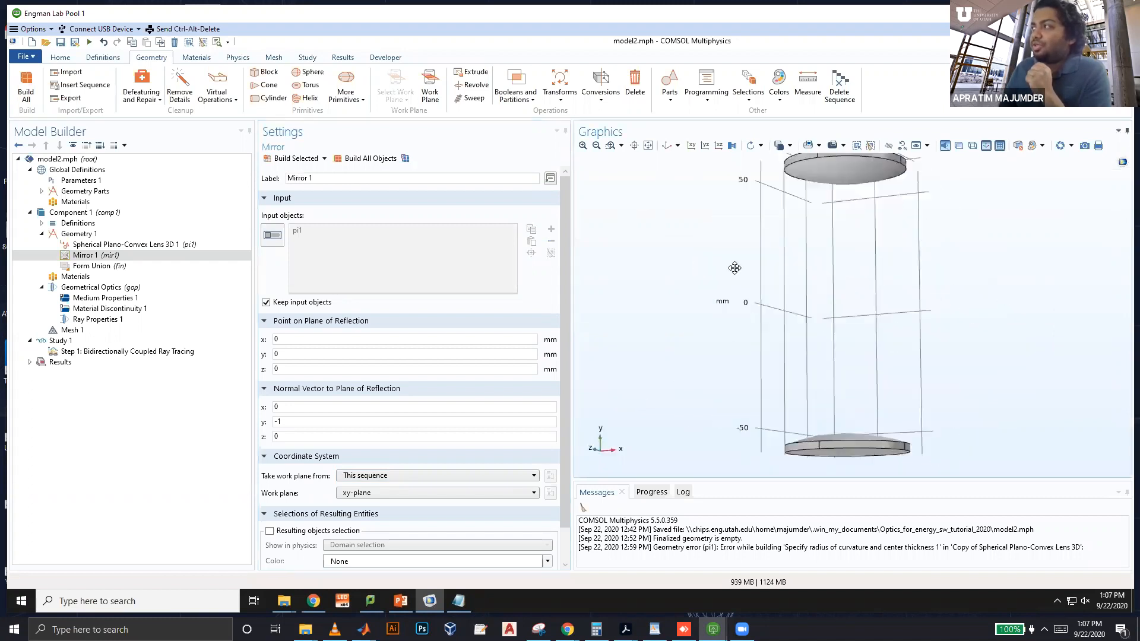
left_click(666, 147)
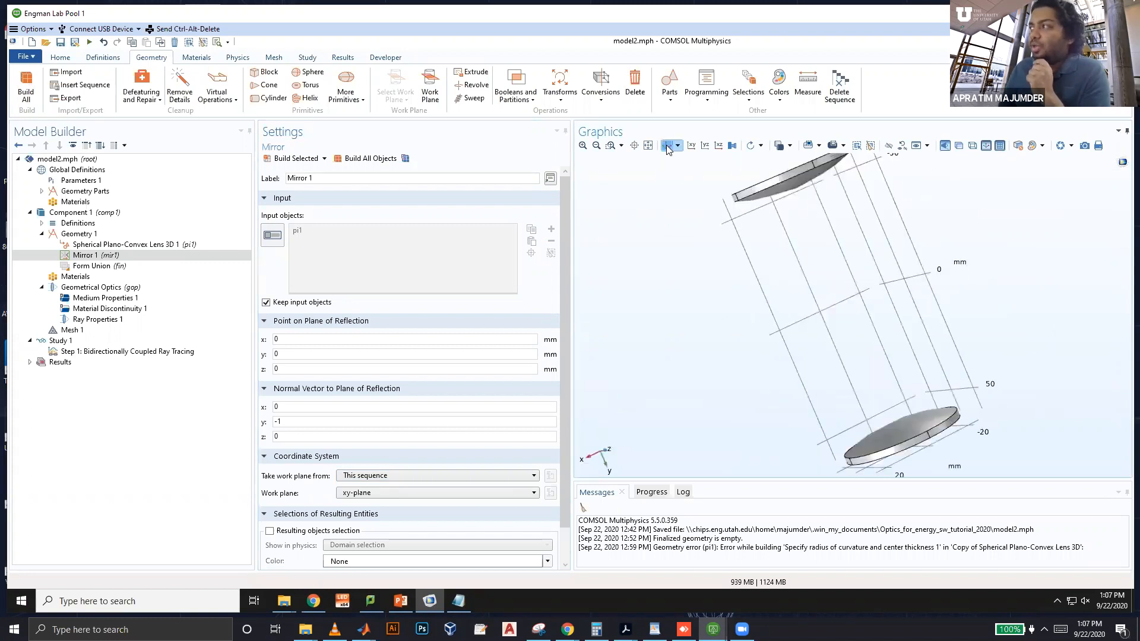
left_click(666, 147)
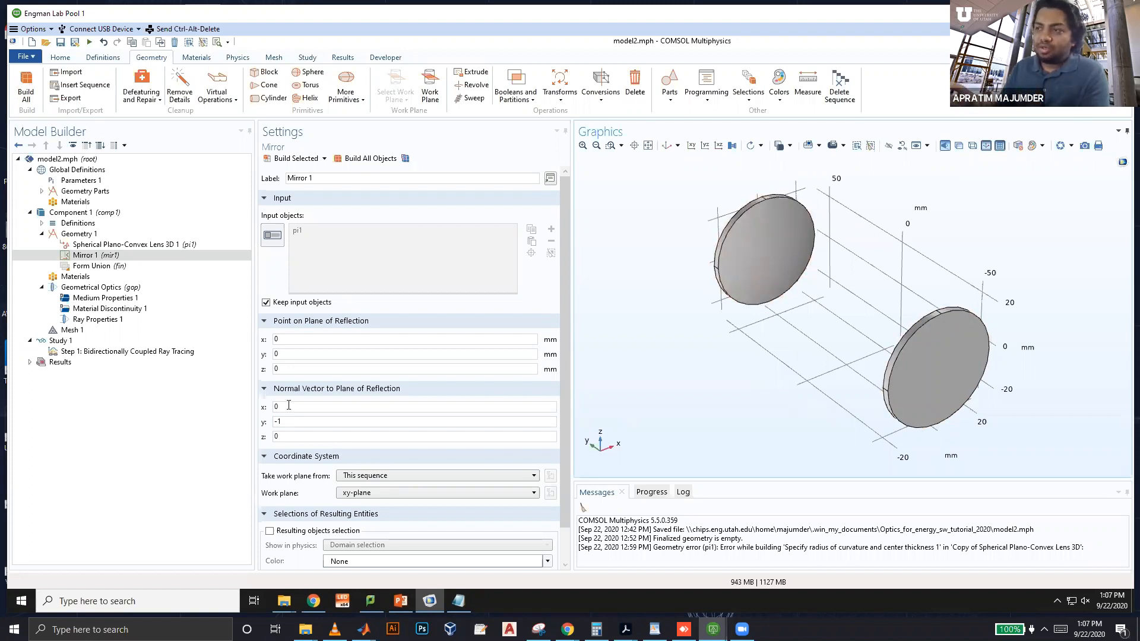
- Try an x component of -1 in Mirror 1's normal vector and rebuild the mirror
left_click_drag(289, 406, 270, 408)
type("-1")
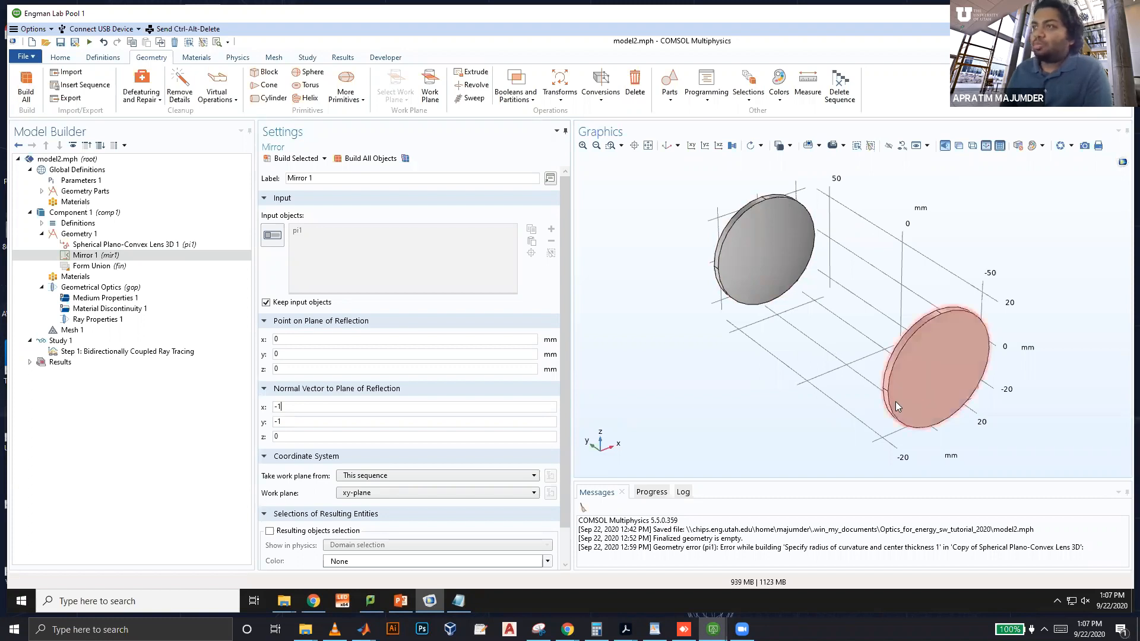
left_click(294, 159)
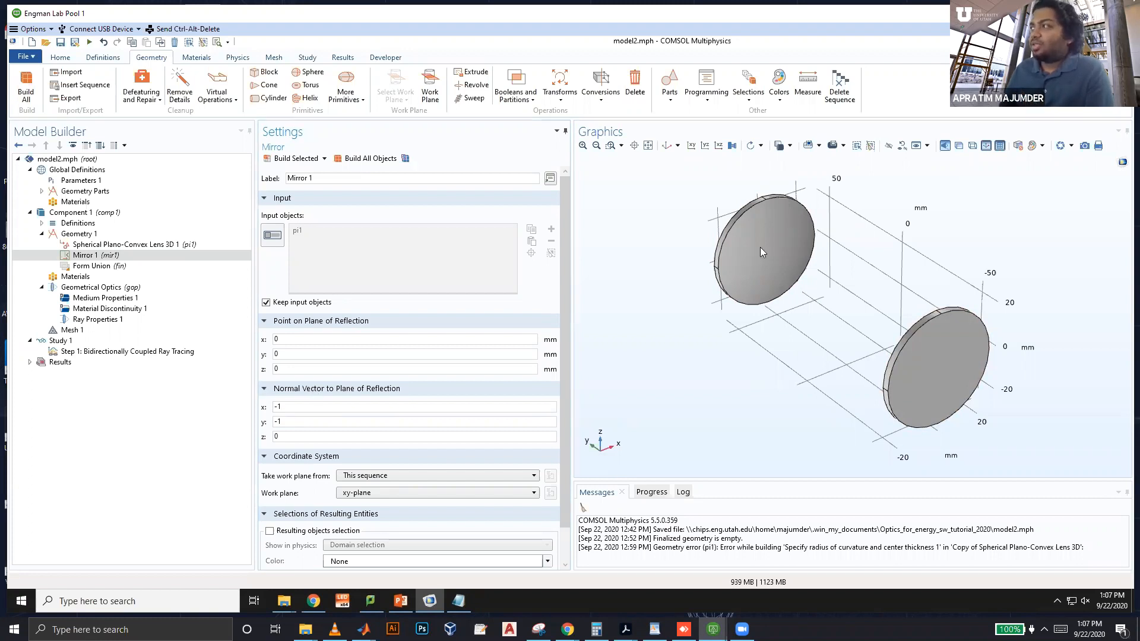
left_click_drag(760, 246, 893, 373)
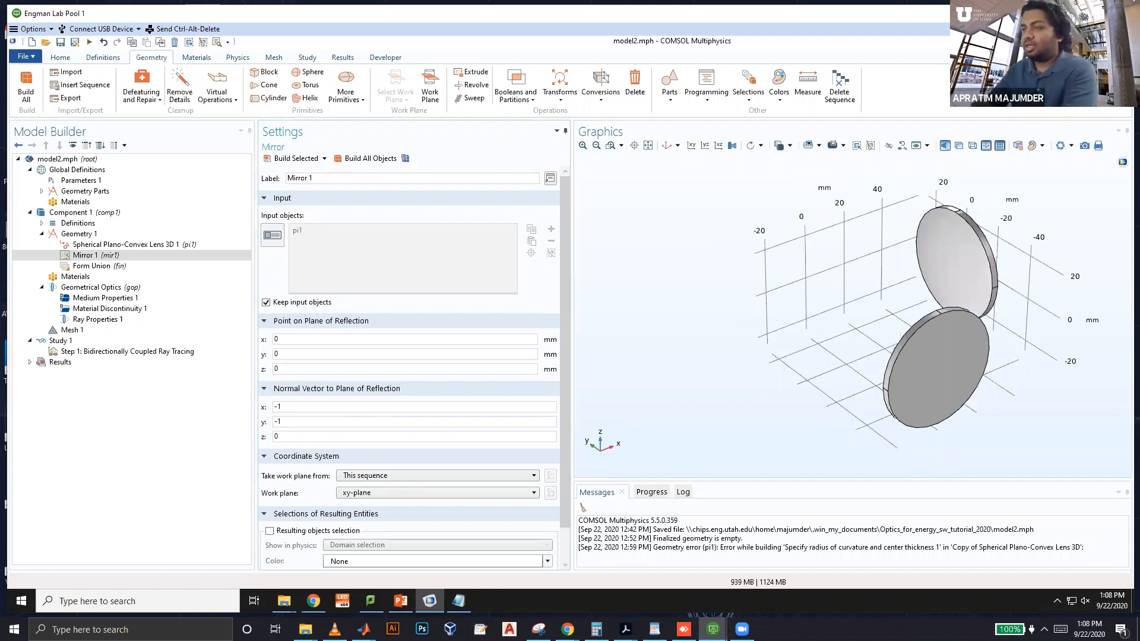
- Try a y coordinate of 50 mm for Mirror 1's point on the plane of reflection and rebuild the mirror
type("10")
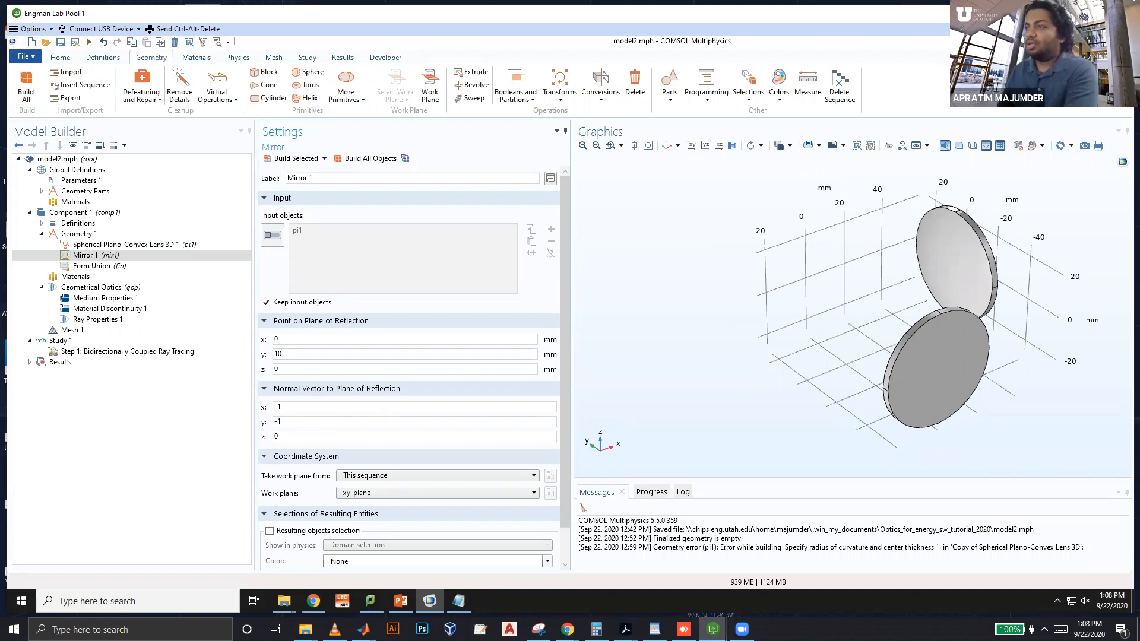
key("BackSpace")
key("BackSpace")
key("BackSpace")
type("50")
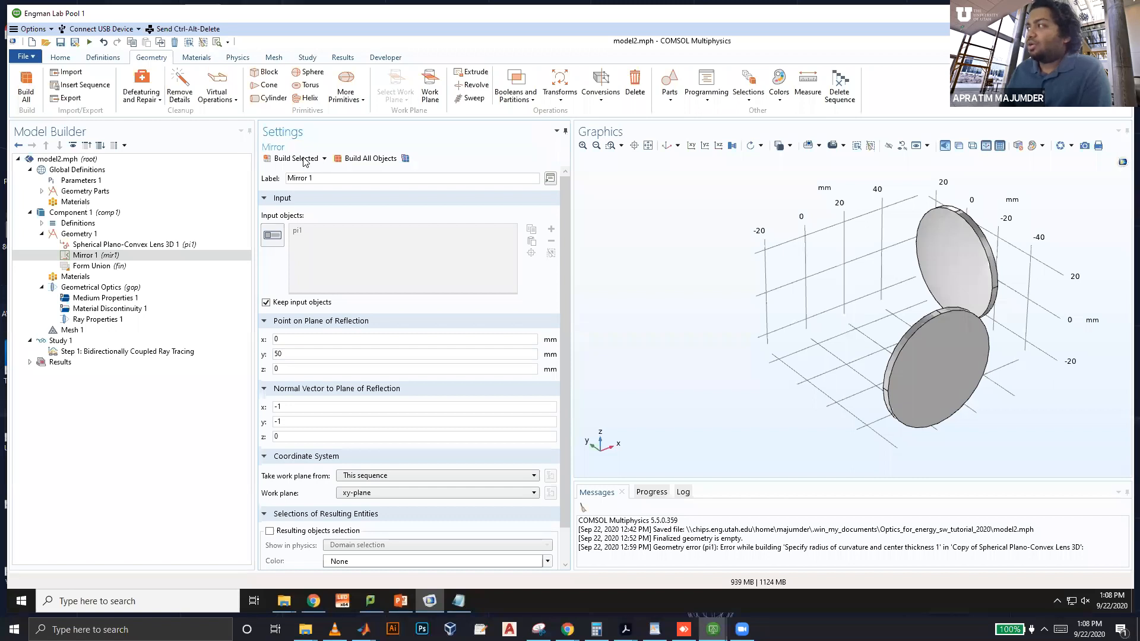
left_click(305, 160)
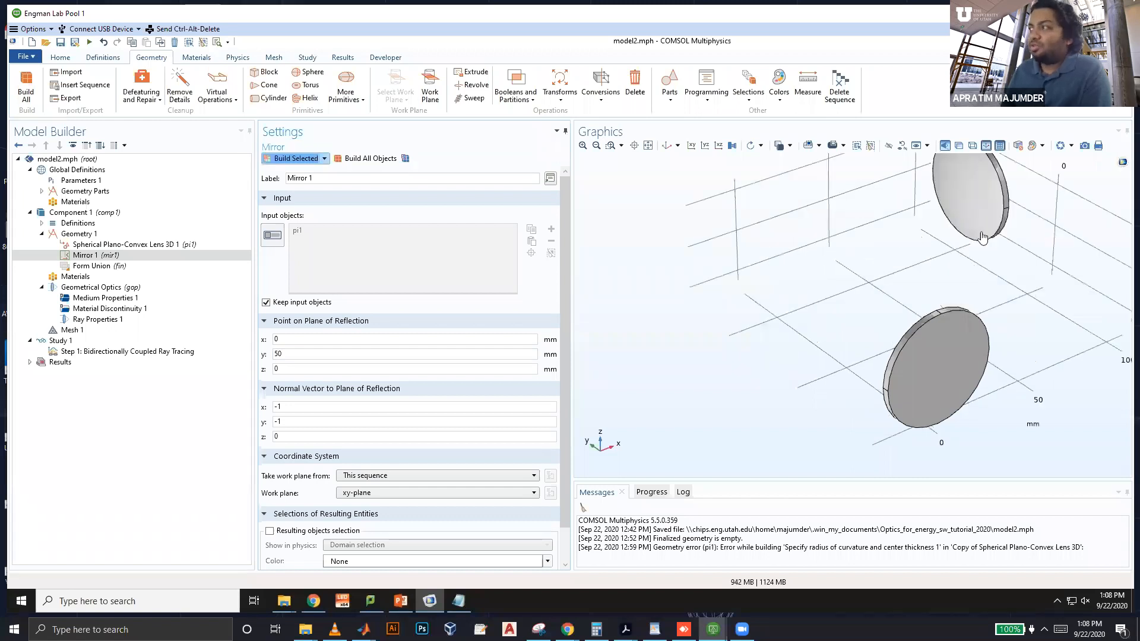
- Try 25 mm as the reflection point's x coordinate and -1 as the normal vector's z component, rebuilding Mirror 1 with these values
double_click(286, 337)
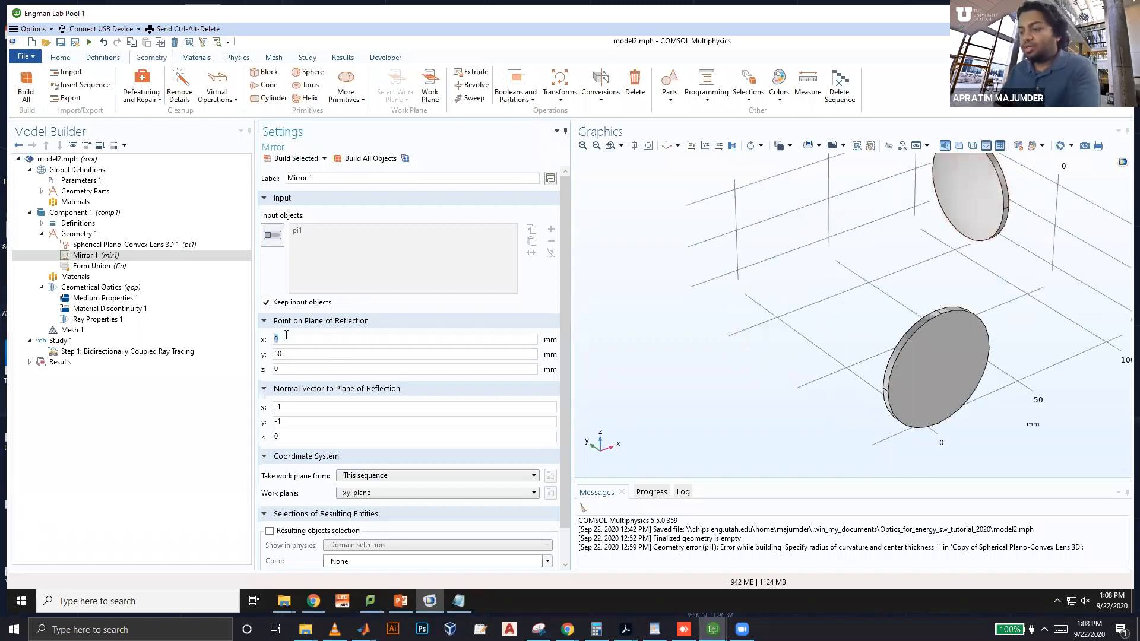
type("25")
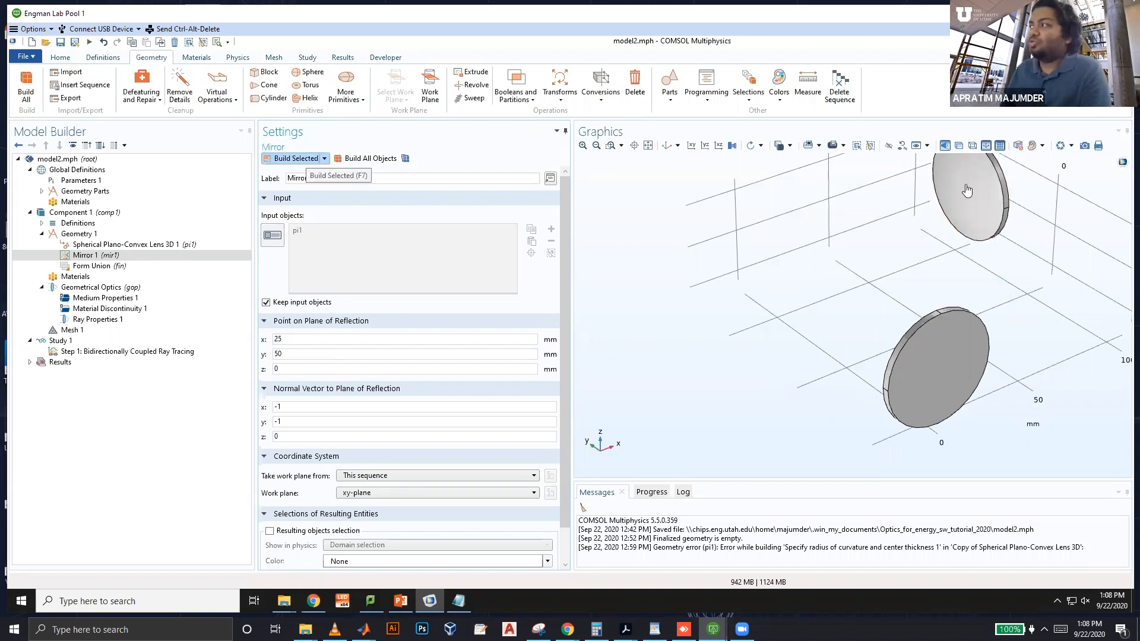
left_click(669, 146)
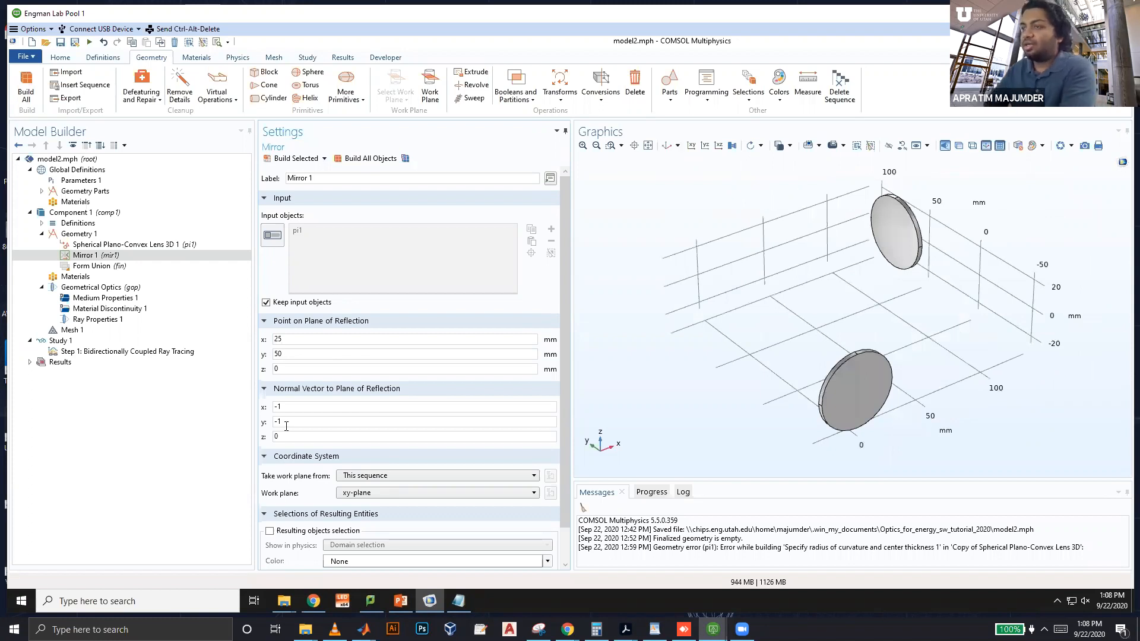
type("-1")
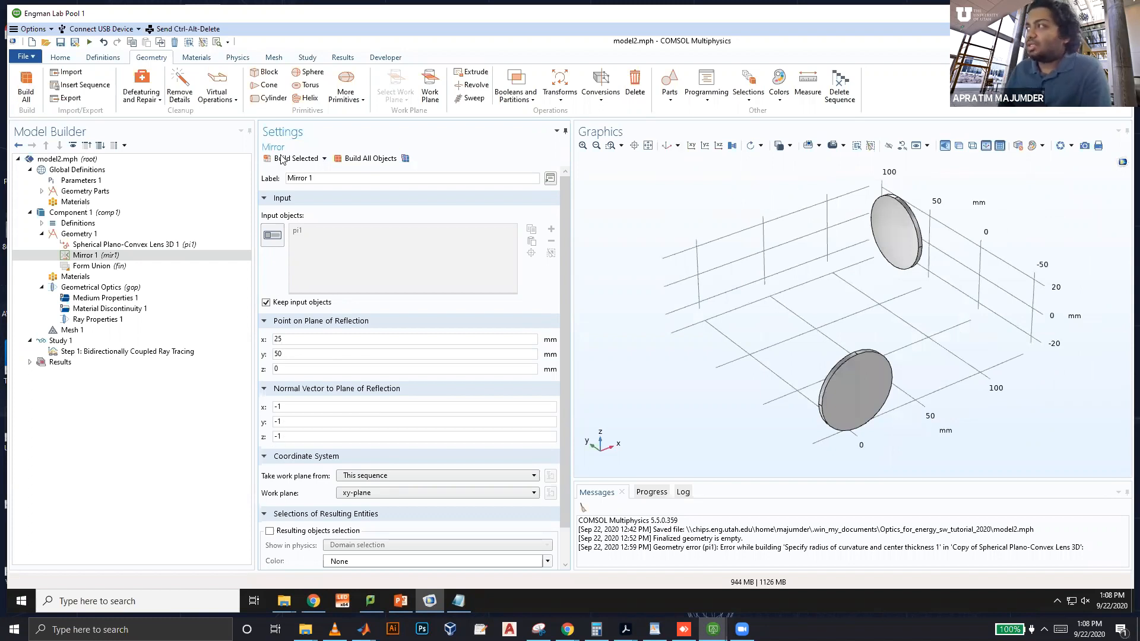
left_click(281, 159)
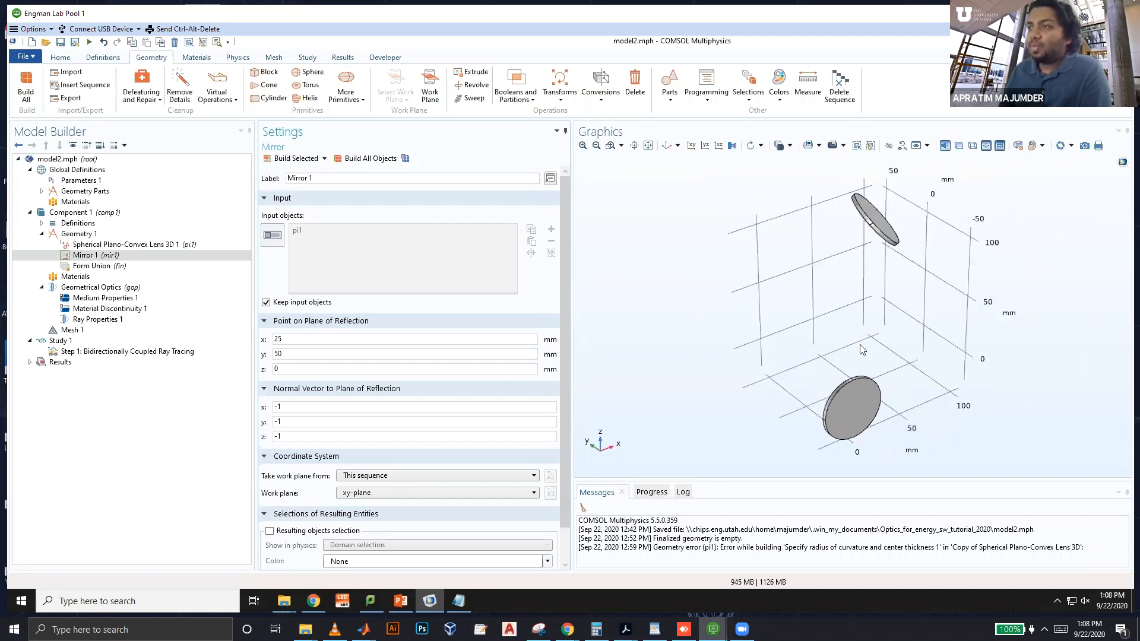
- Reset Mirror 1's reflection point to 0, 0, 0 and its normal vector to 0, -1, 0, and rebuild the mirror
double_click(305, 342)
type("0")
key("Tab")
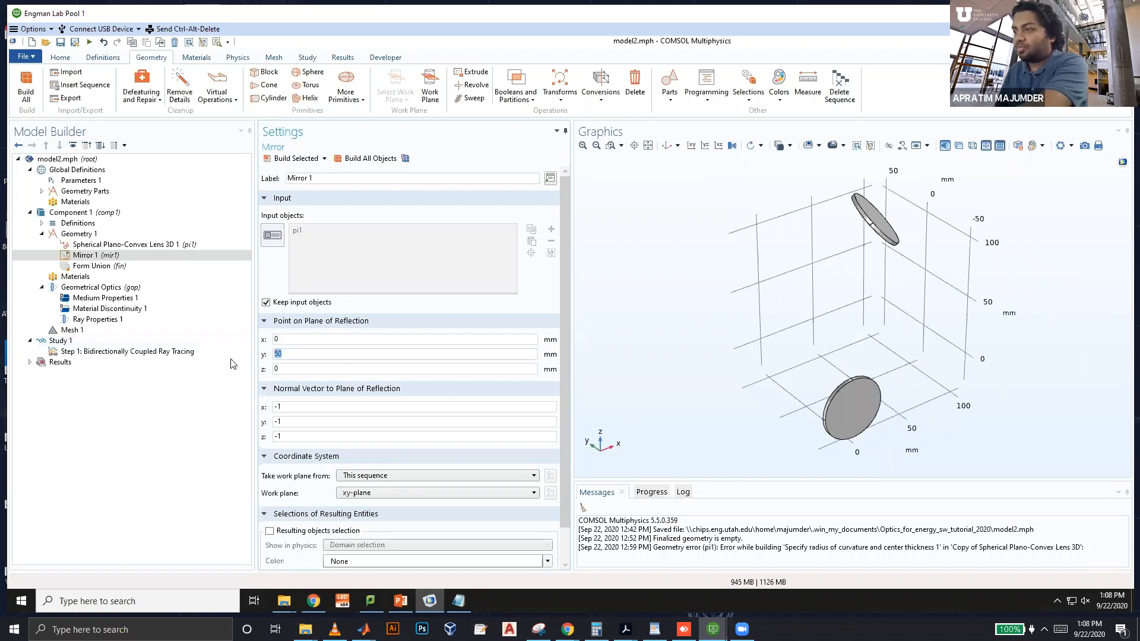
key("alt+Tab")
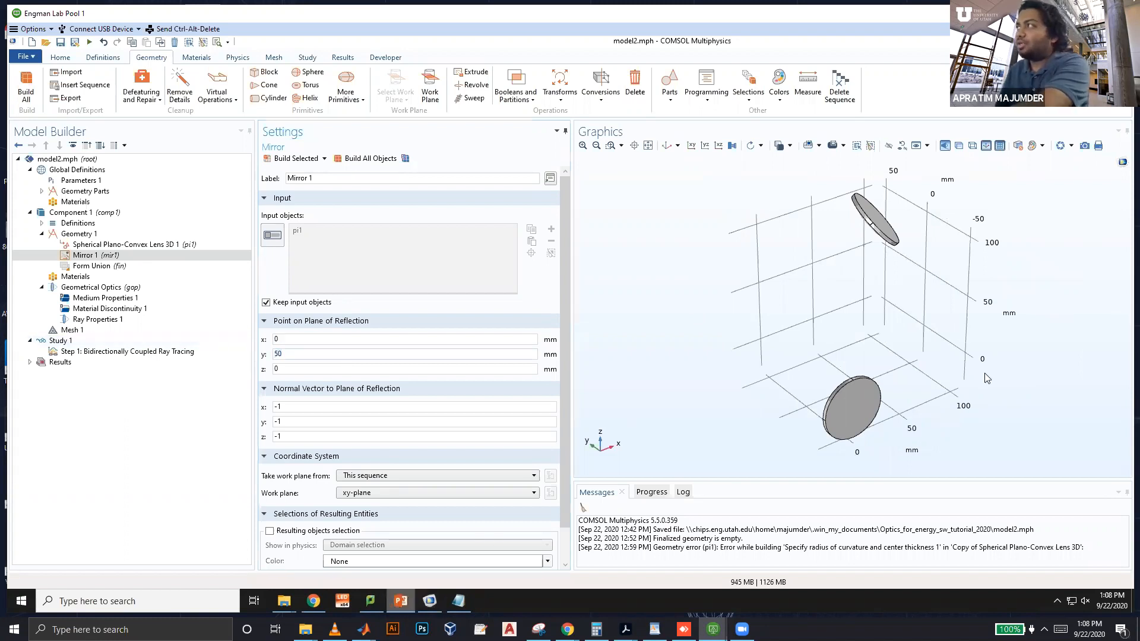
key("alt+Tab")
type("0")
double_click(277, 407)
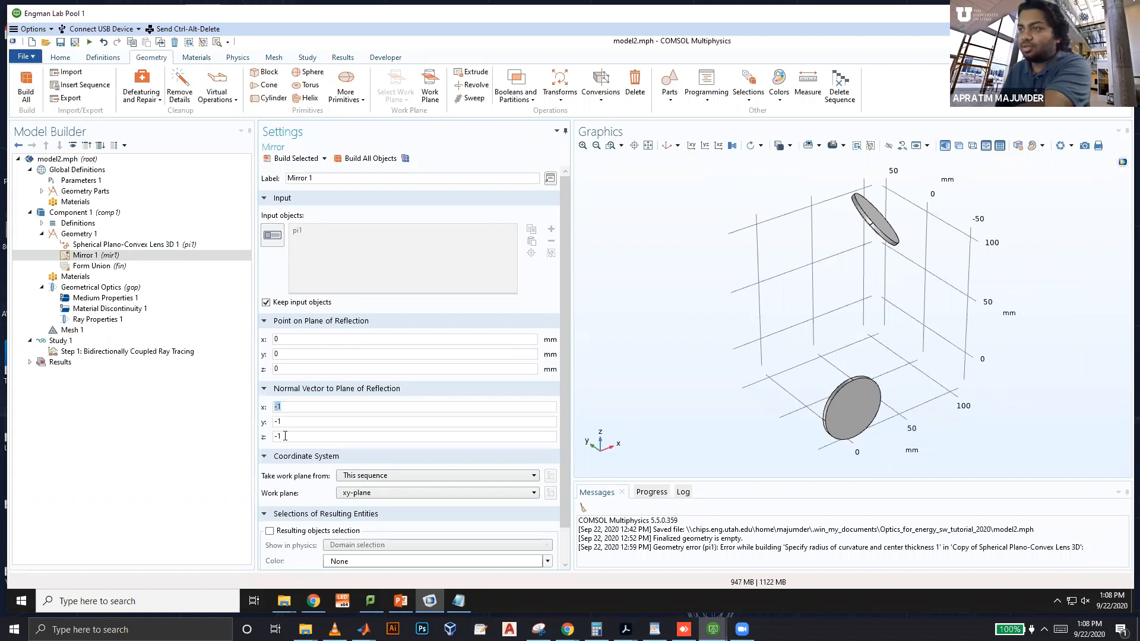
type("0")
double_click(278, 439)
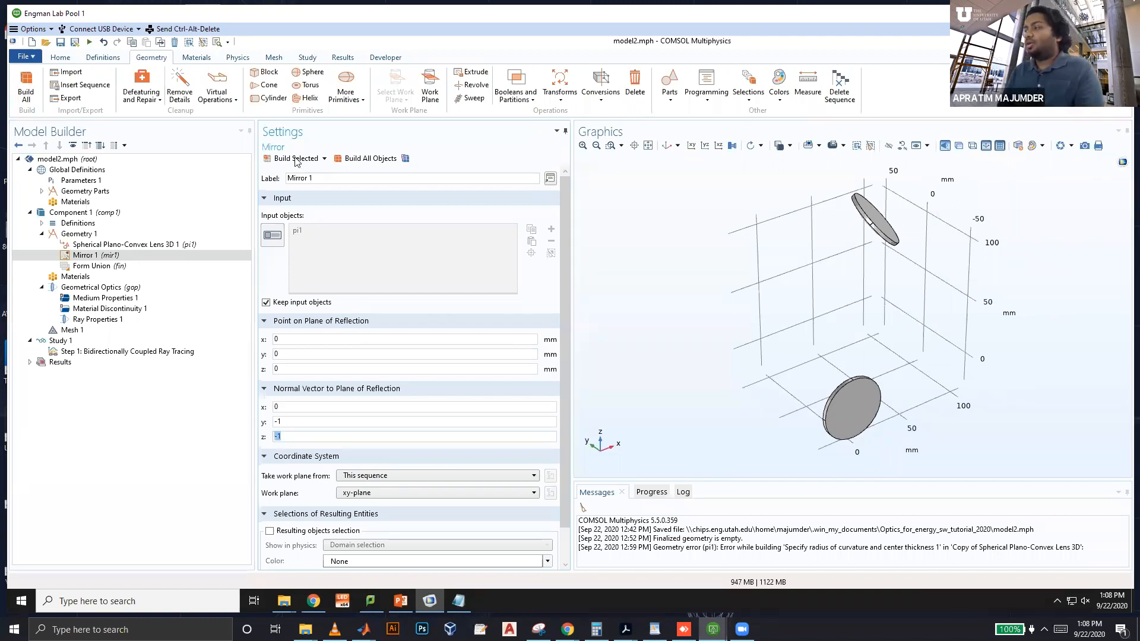
type("0")
left_click(294, 157)
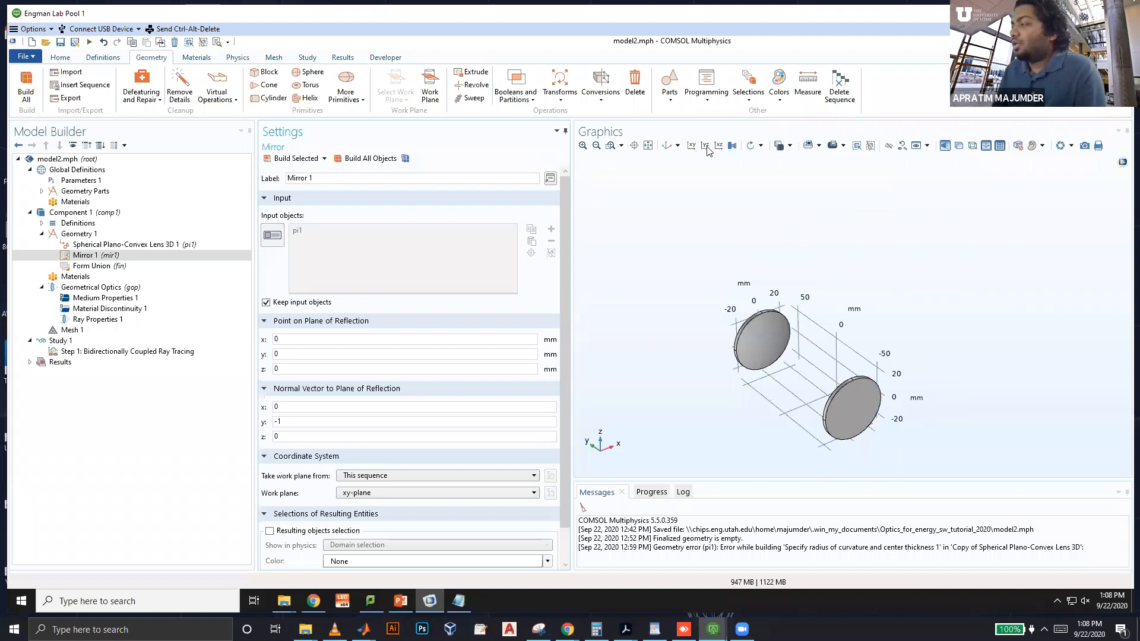
- Compare the mirrored lens pair in the YZ view with the two lens system diagram in PowerPoint, and return to COMSOL
left_click(706, 146)
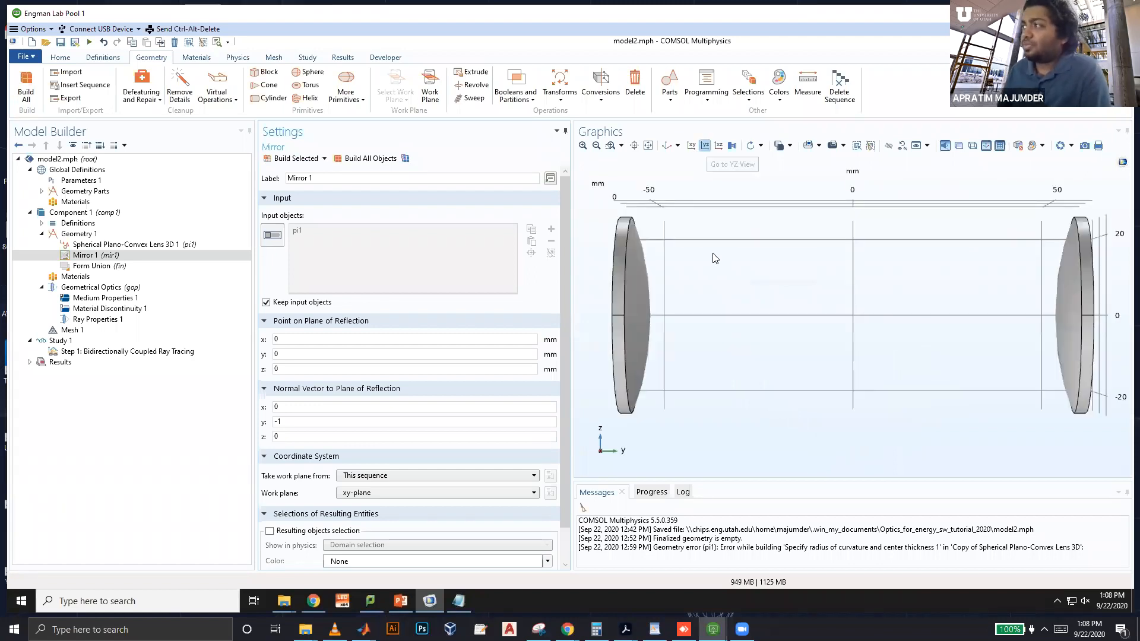
left_click(395, 603)
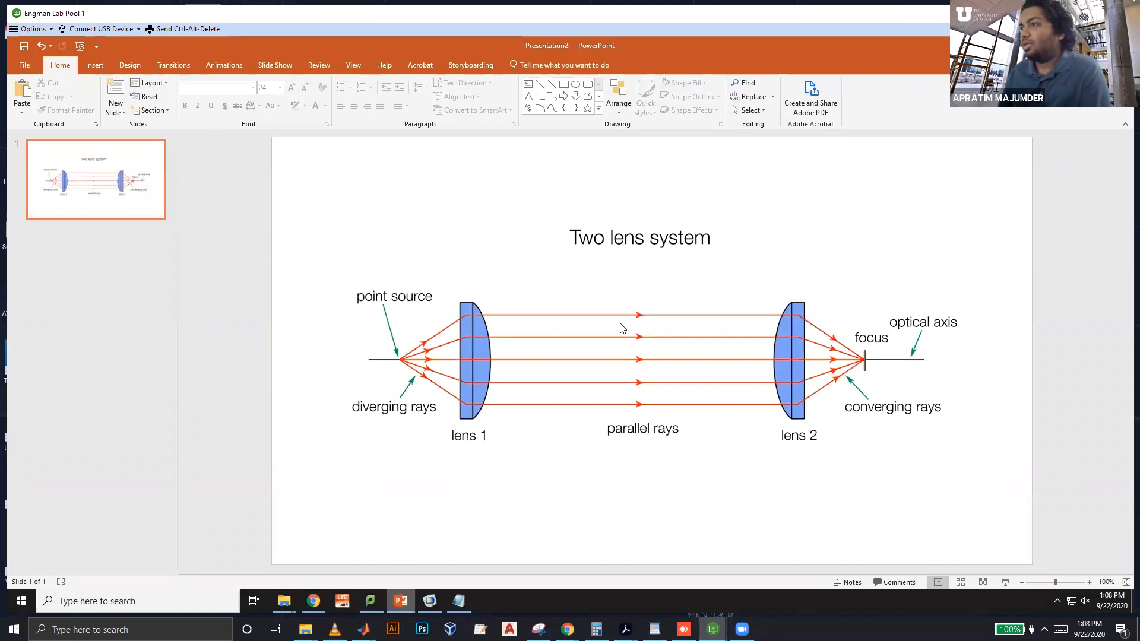
key("alt+Tab")
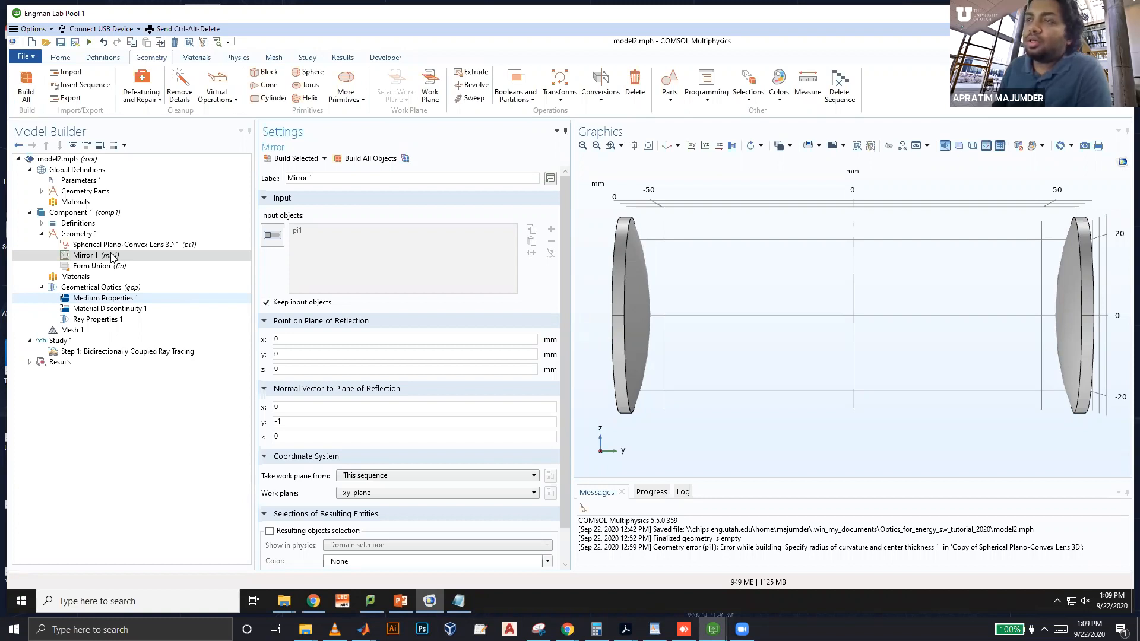
- Review lens pi1 as Mirror 1's active input selection and rebuild the mirror
left_click(107, 257)
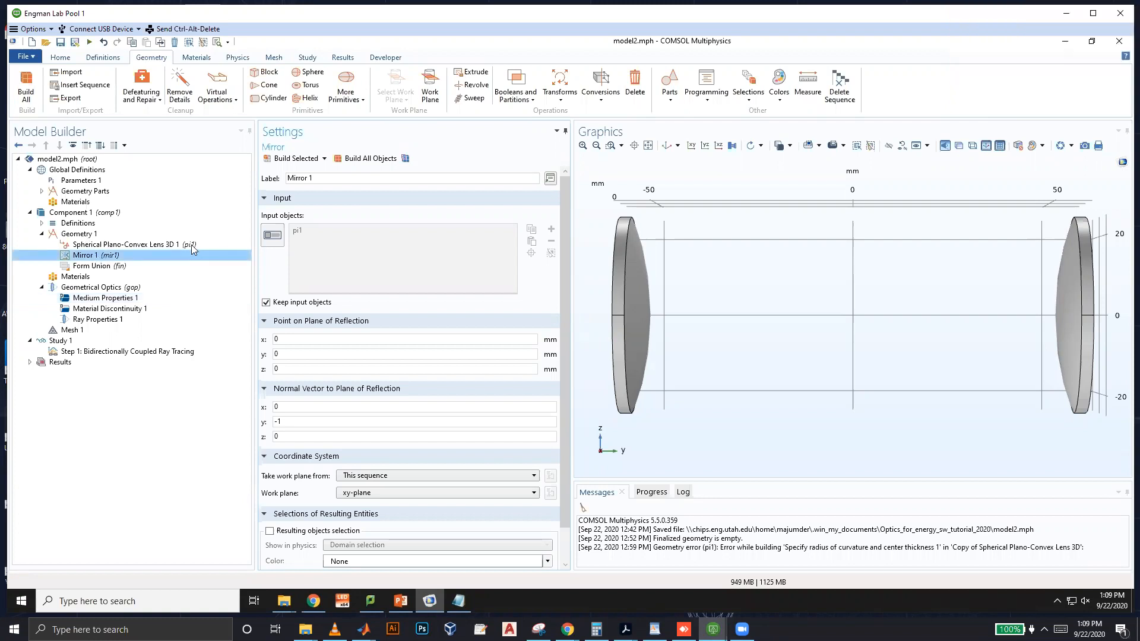
left_click(274, 238)
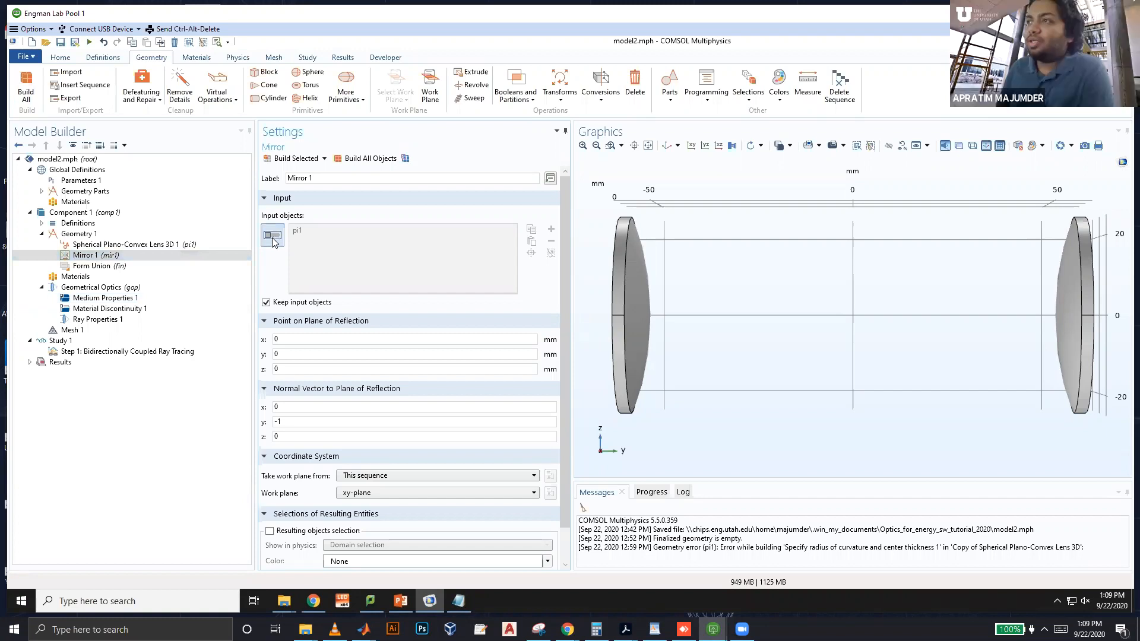
left_click(274, 239)
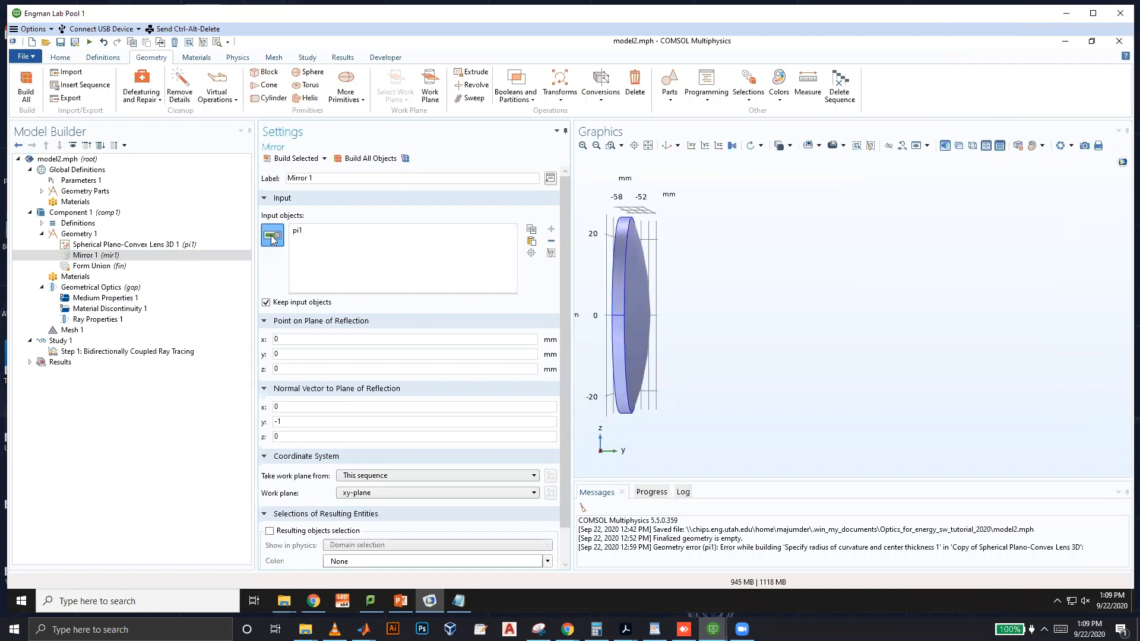
left_click(95, 255)
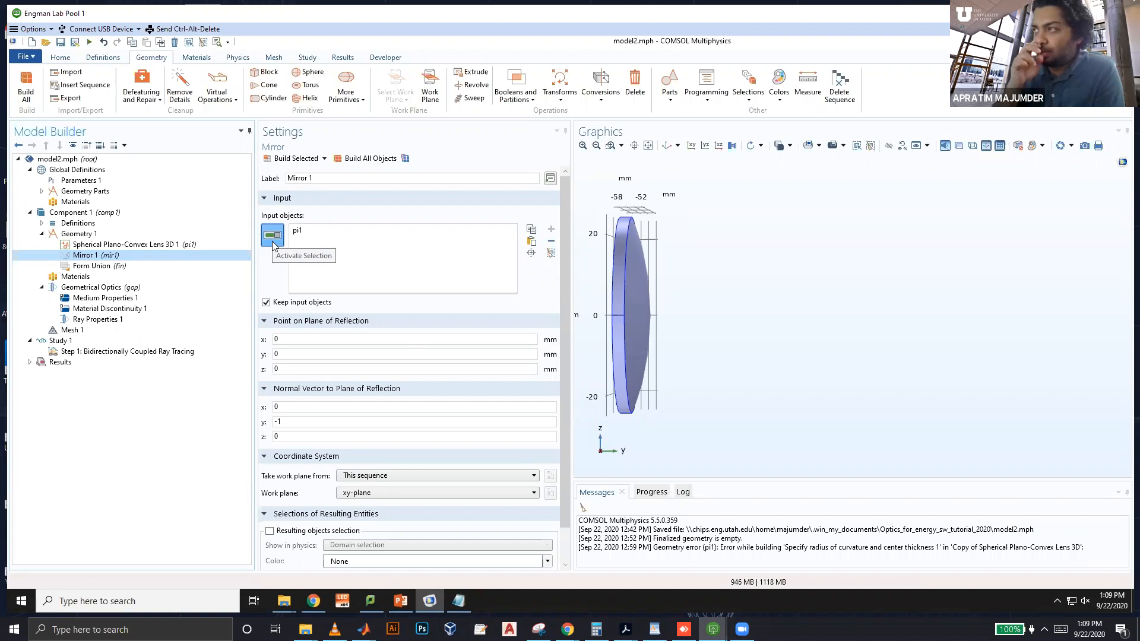
left_click(624, 287)
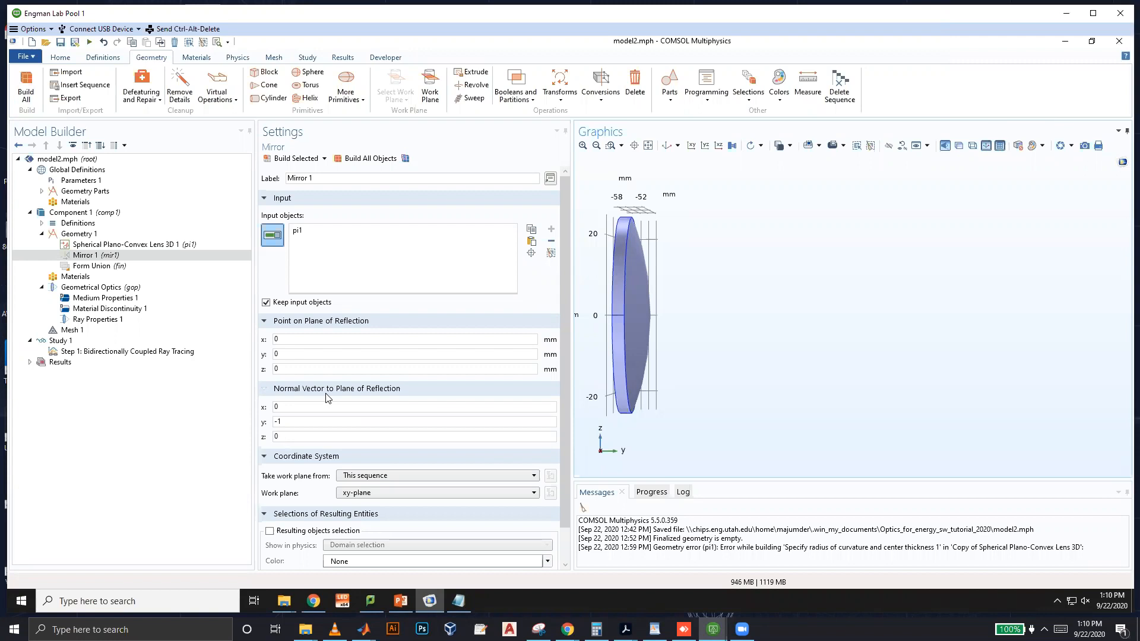
left_click(286, 159)
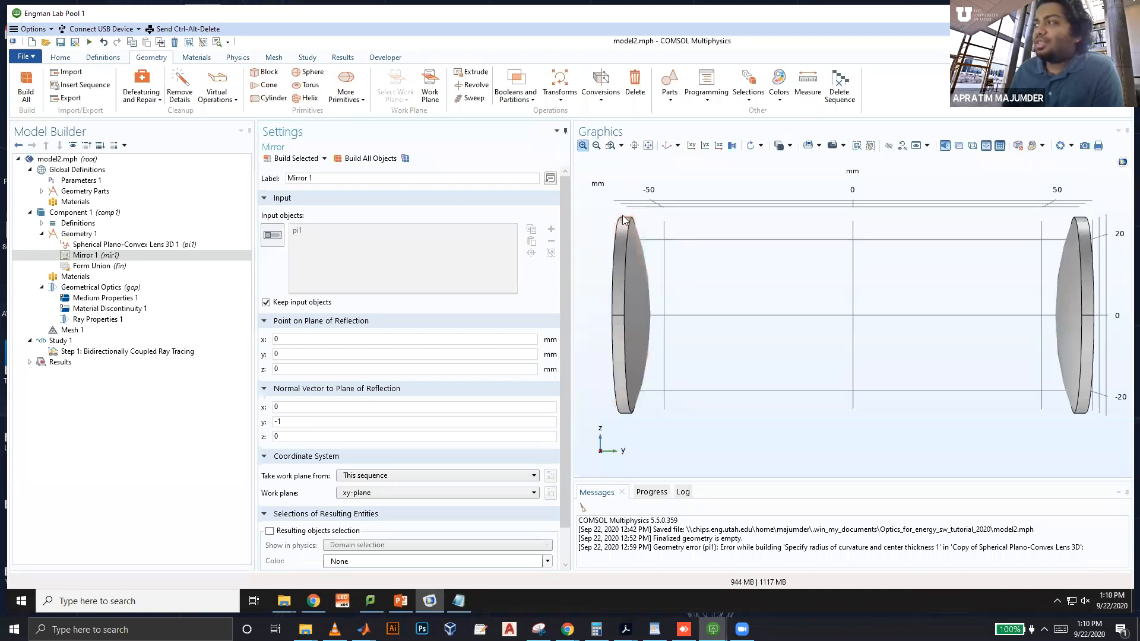
- Examine both lenses in the default 3D and YZ views, and switch to the two lens system diagram in PowerPoint
left_click_drag(750, 302, 641, 150)
left_click(648, 145)
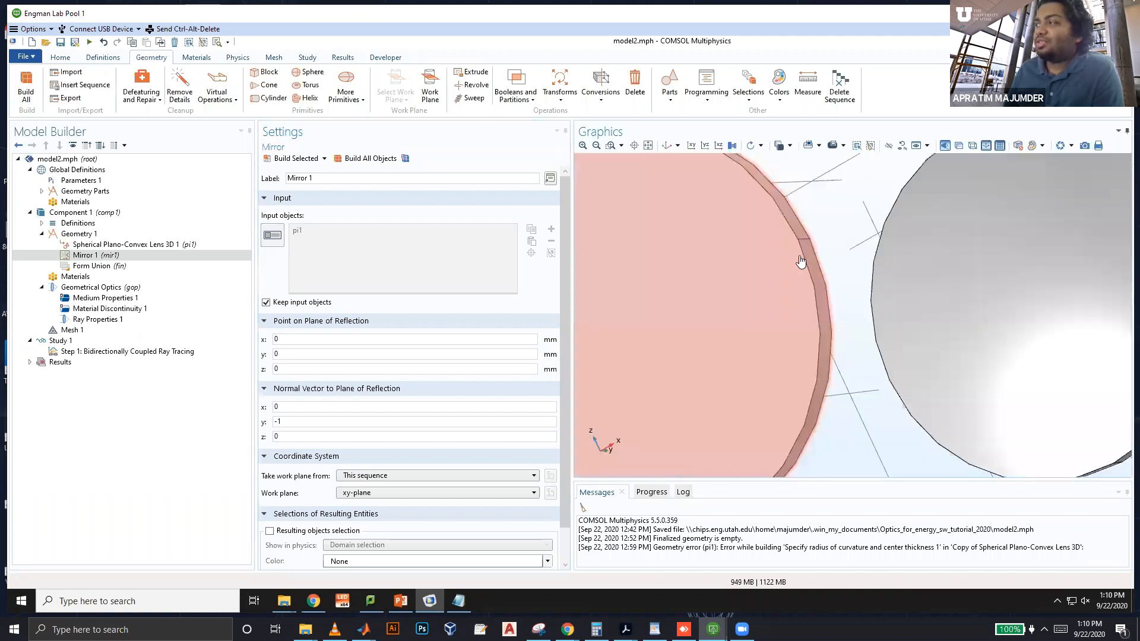
left_click(669, 147)
left_click(672, 148)
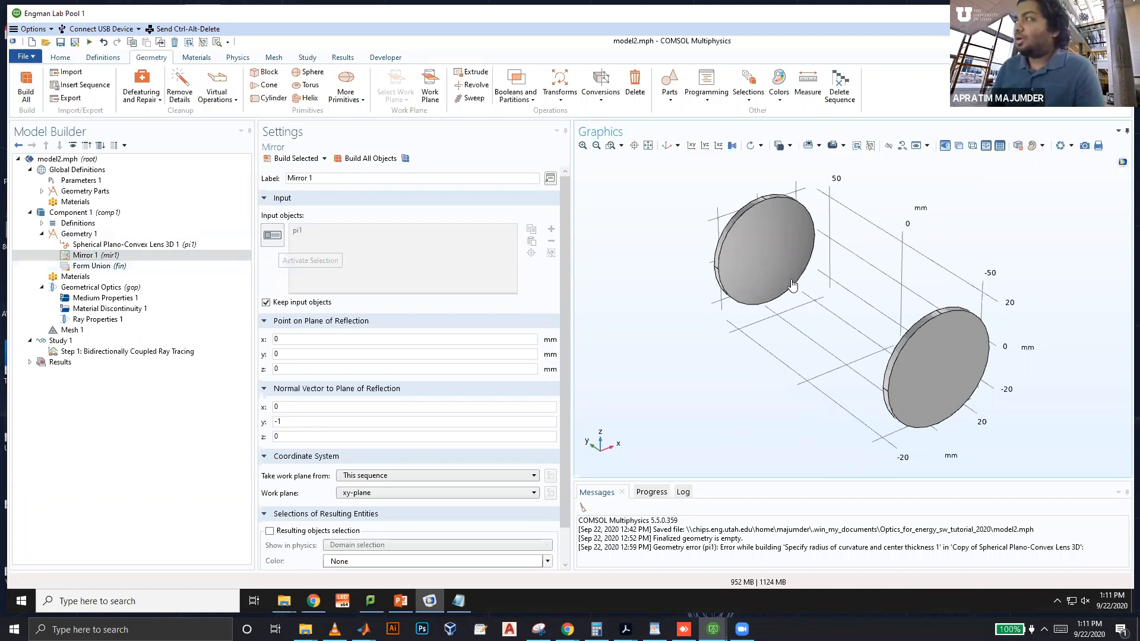
left_click(705, 145)
left_click(402, 603)
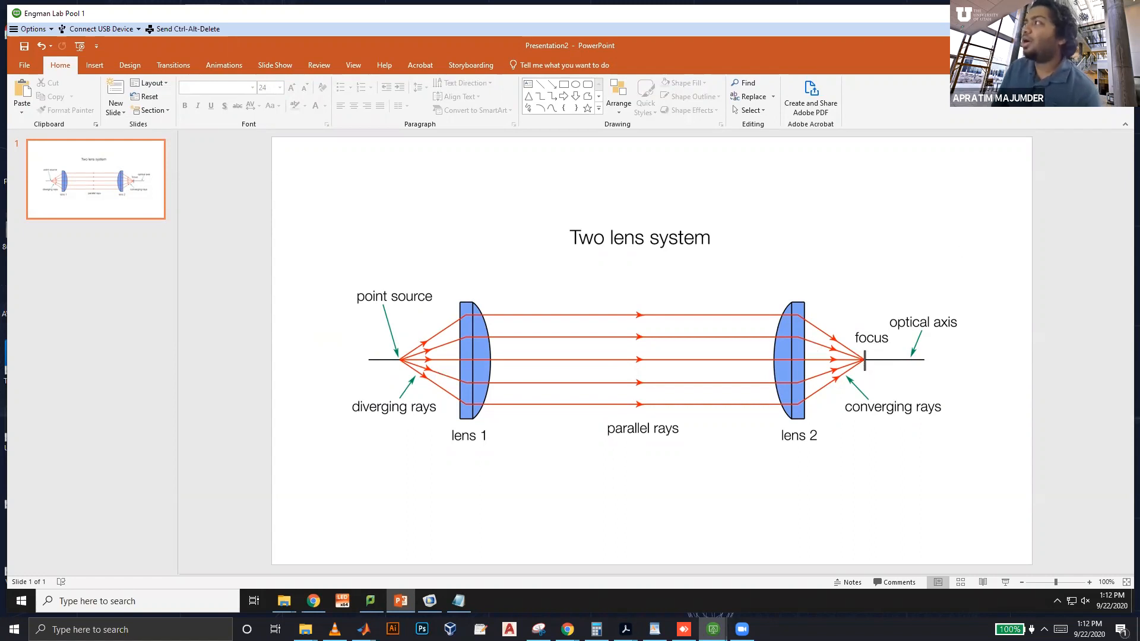
- Return to COMSOL from the PowerPoint diagram and add a work plane to Geometry 1 after Mirror 1
left_click(1066, 46)
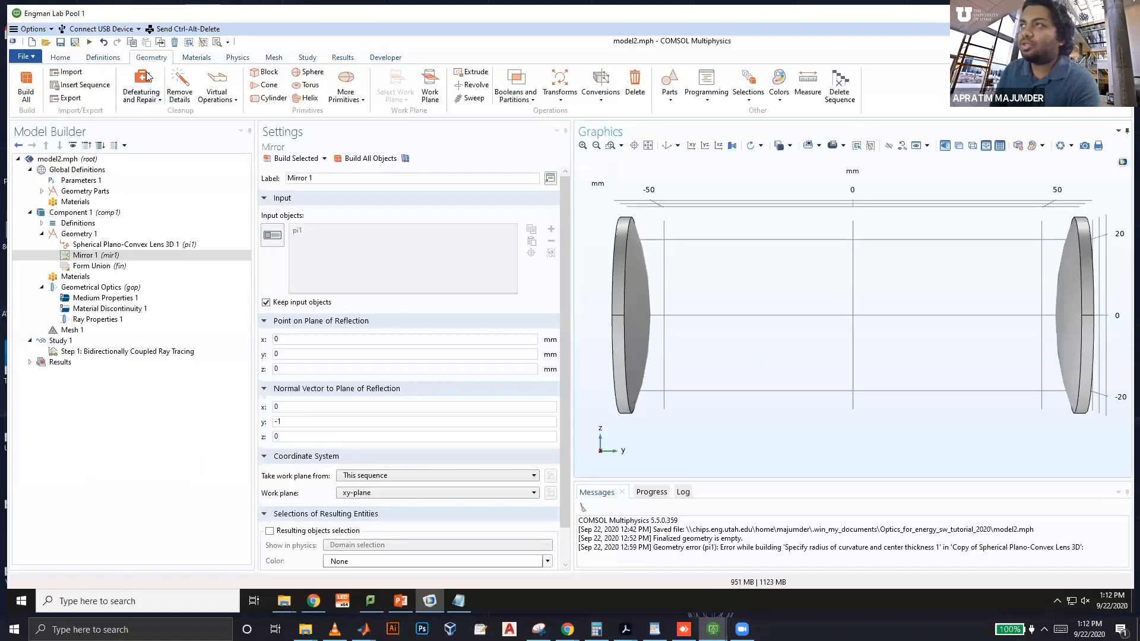
left_click(430, 93)
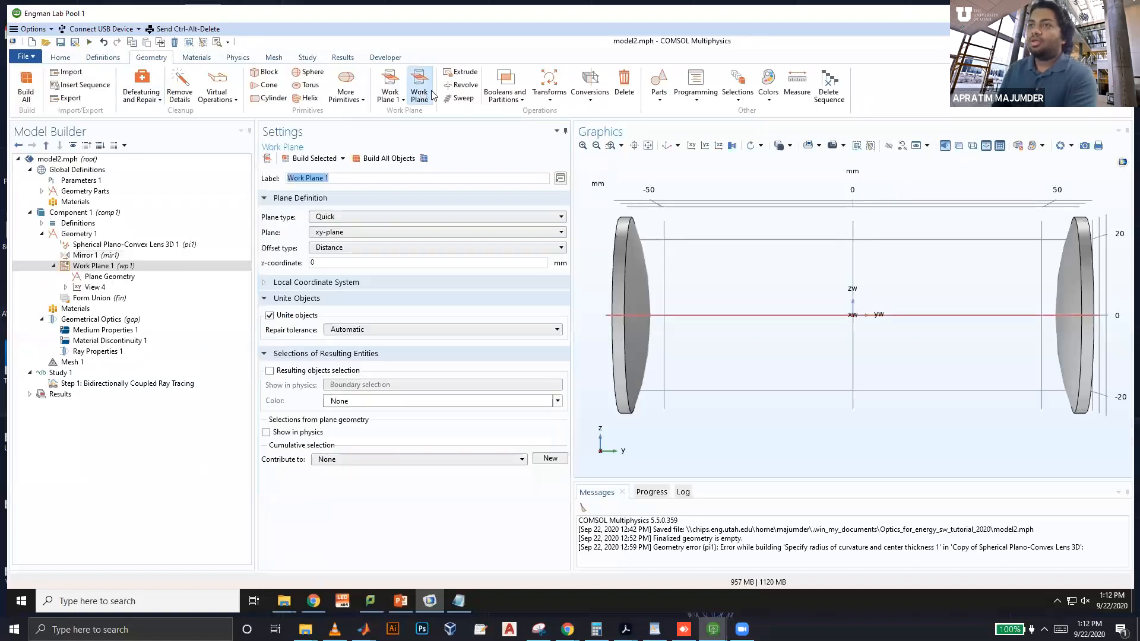
left_click(92, 267)
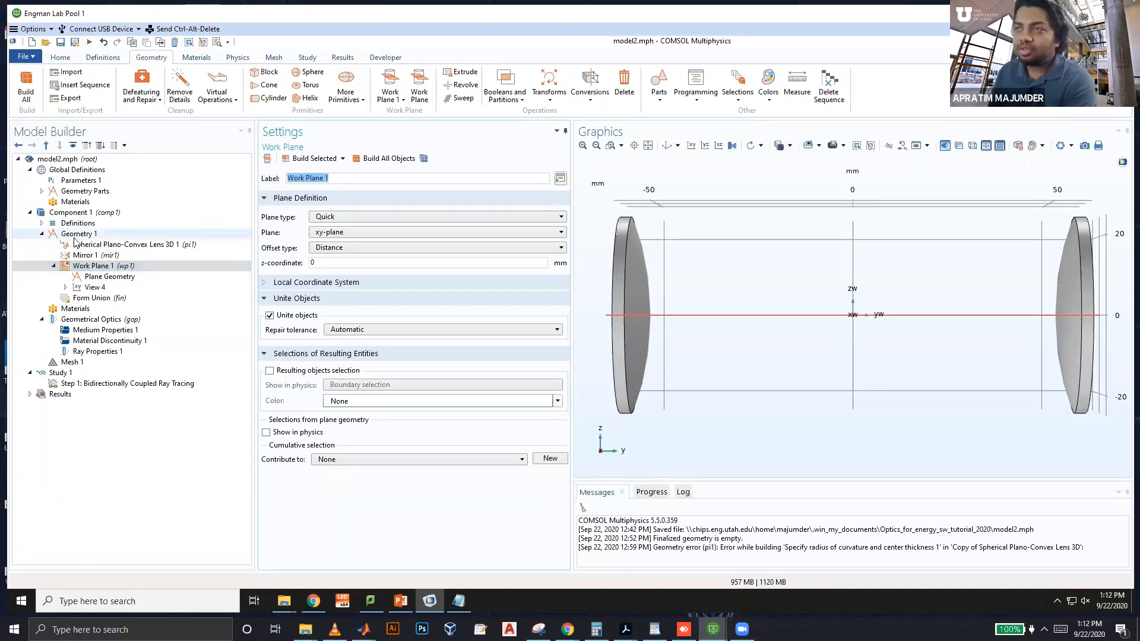
left_click(76, 266)
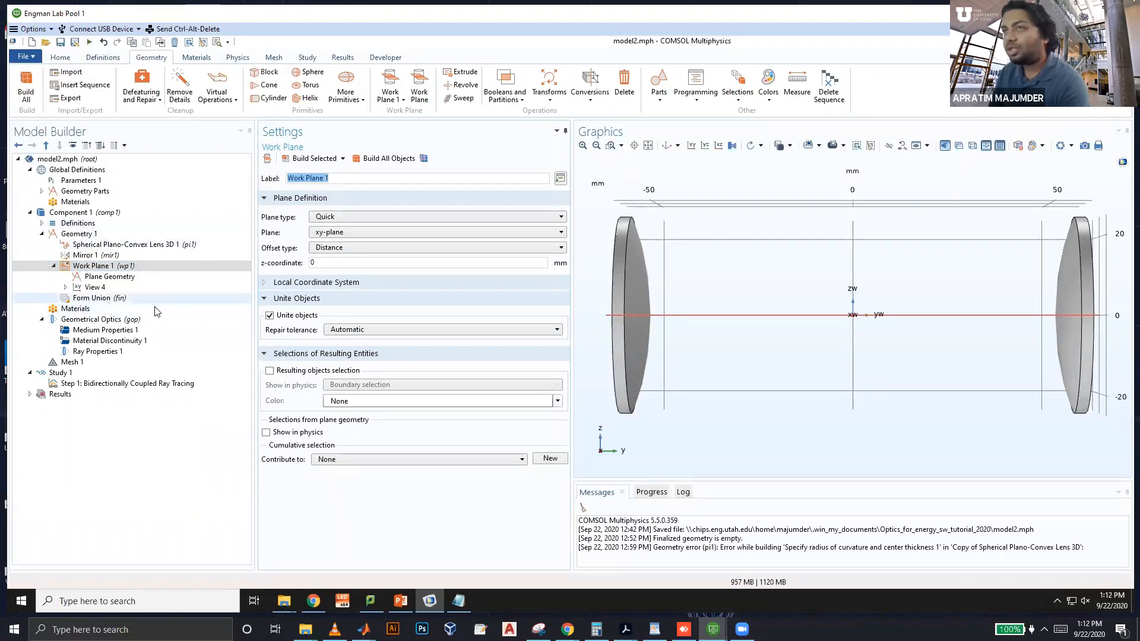
left_click(133, 267)
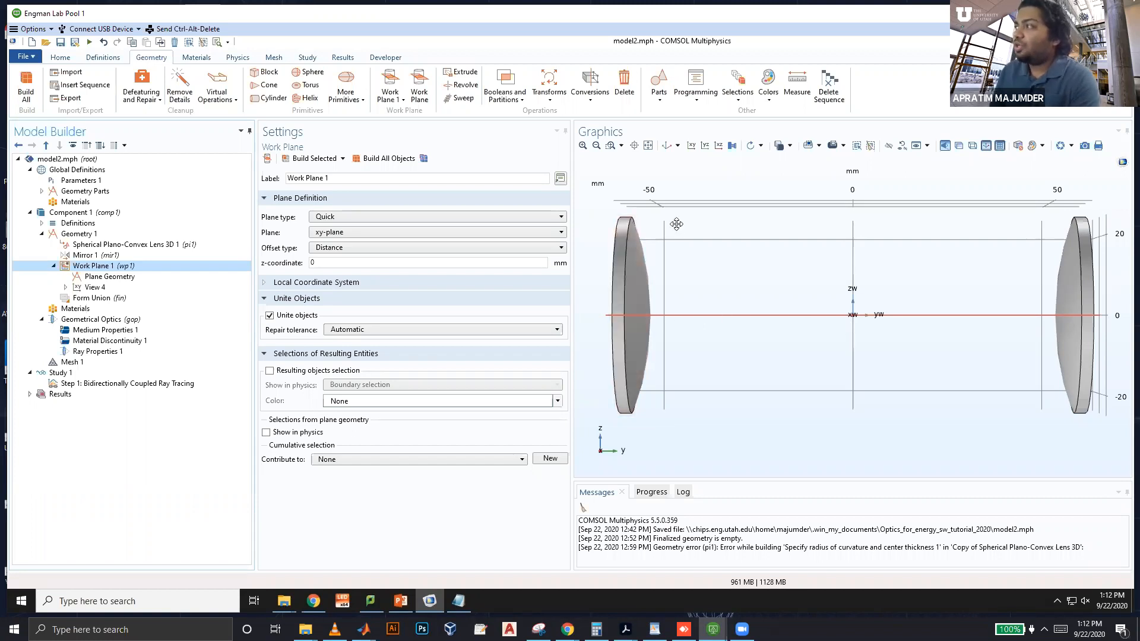
- Set the new work plane's orientation to the zx-plane so that it lies between and parallel to the two lenses
left_click_drag(676, 224, 703, 241)
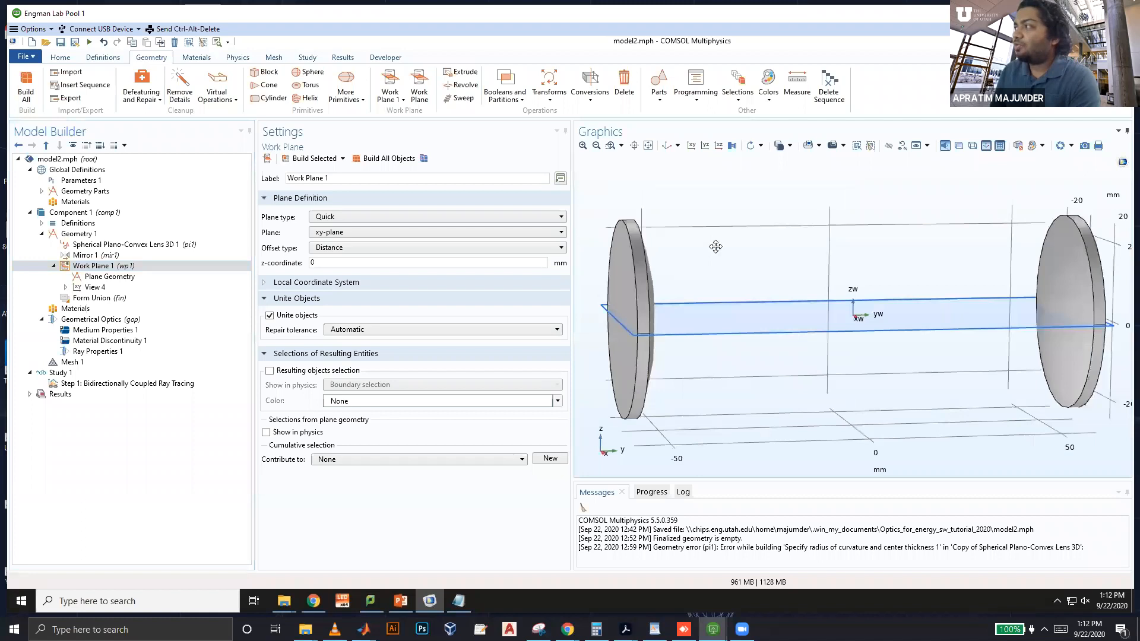
left_click_drag(770, 310, 889, 313)
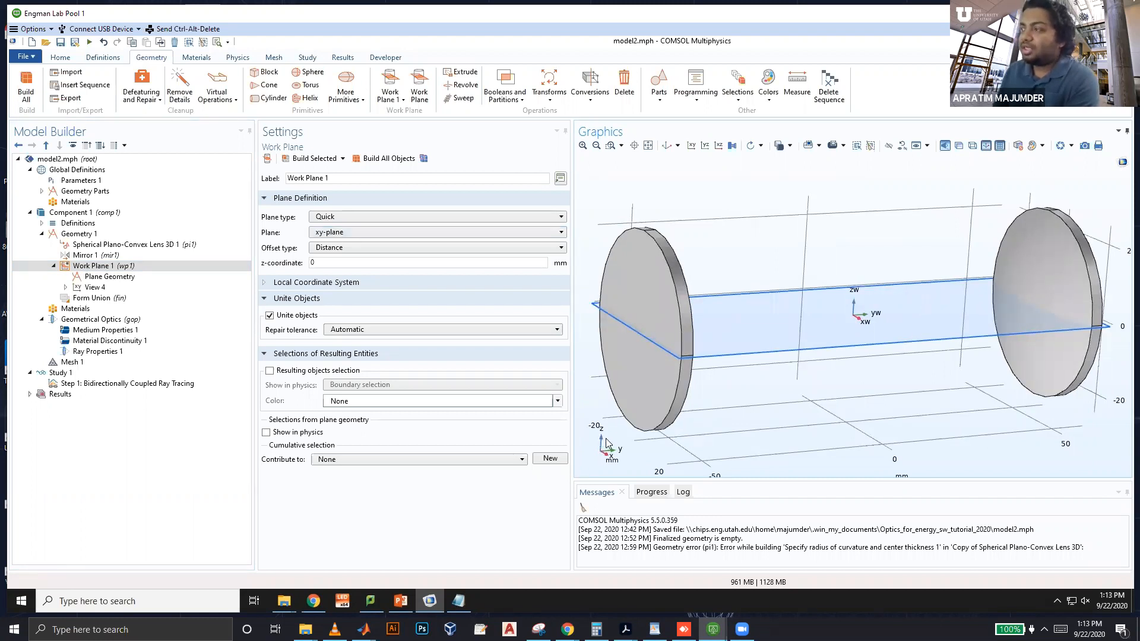
left_click(349, 233)
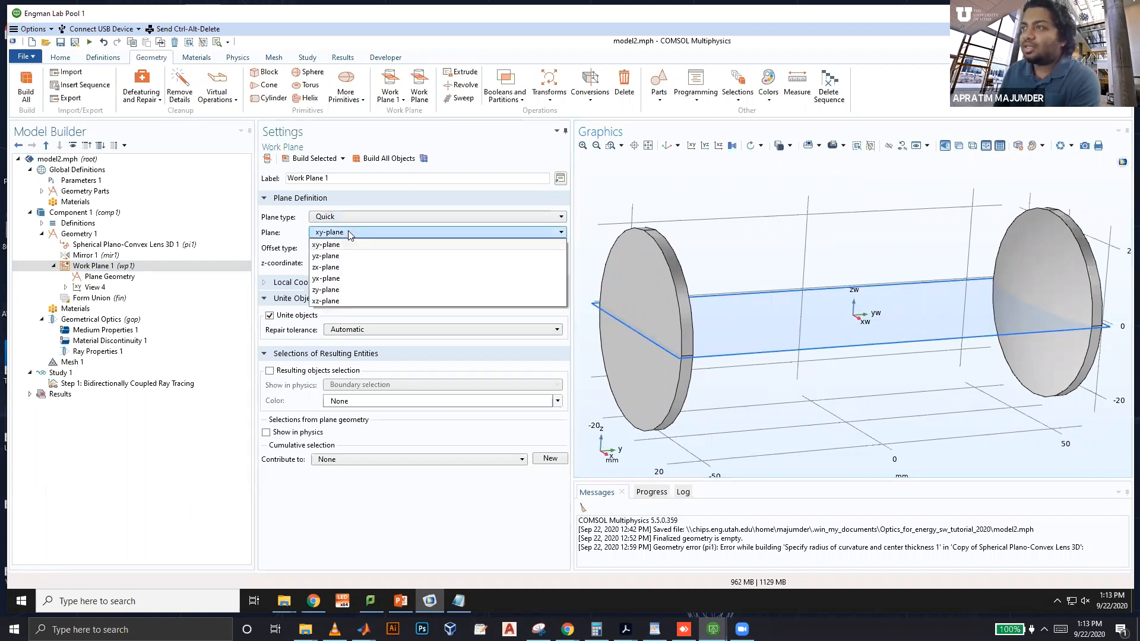
left_click(320, 267)
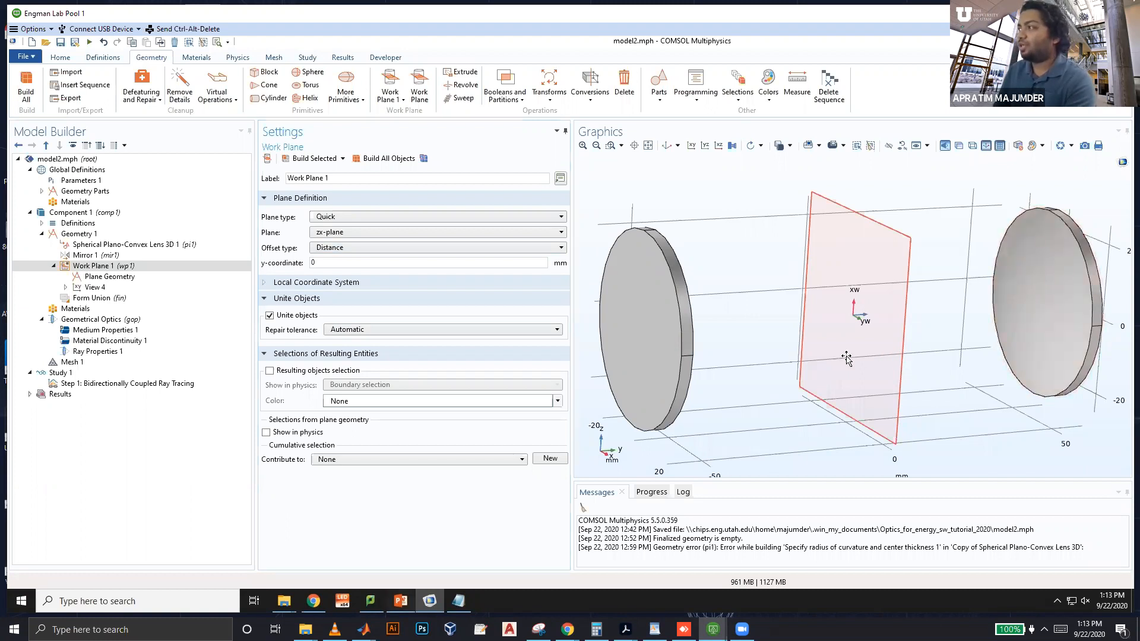
- Check the two lens system diagram in PowerPoint, return to COMSOL, and set the work plane's y-coordinate to 50 mm
key("alt+Tab")
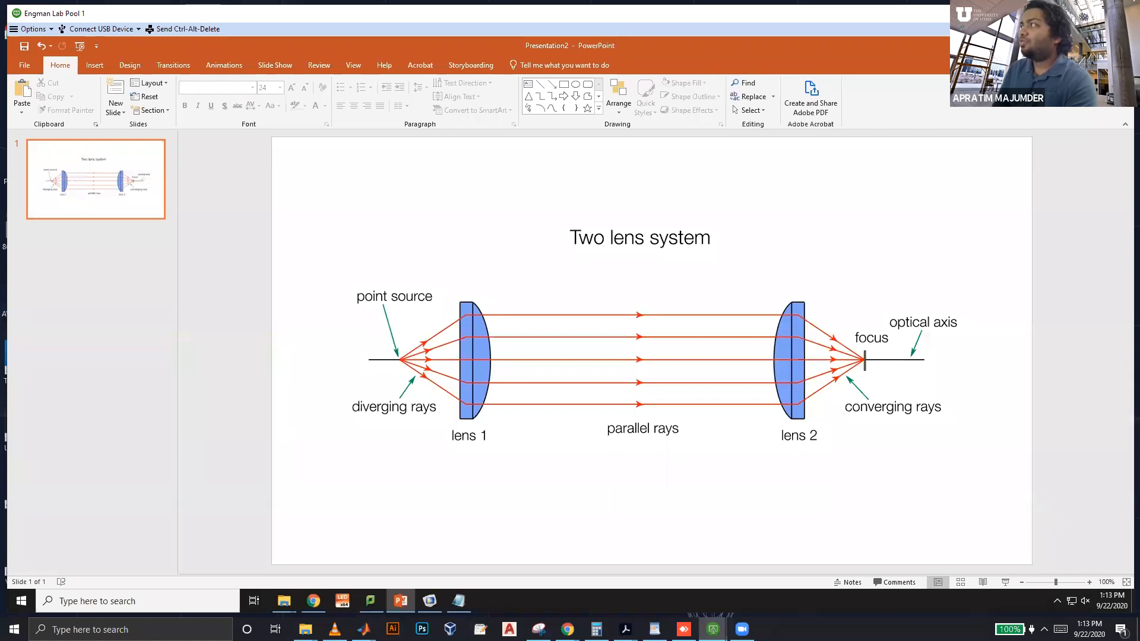
key("alt+Tab")
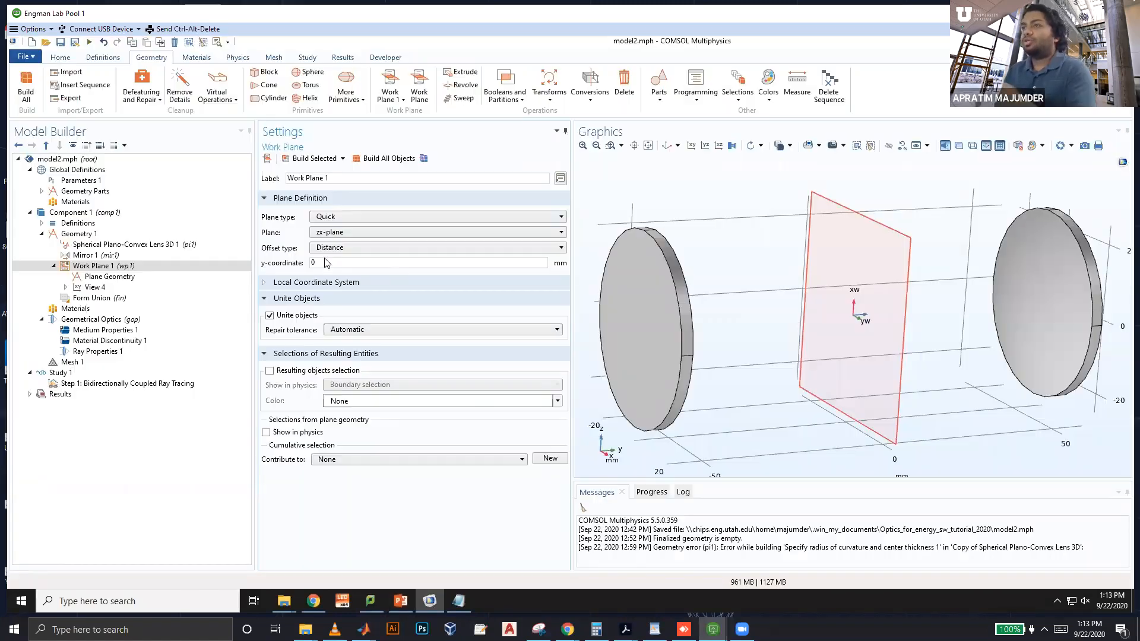
key("ctrl+a")
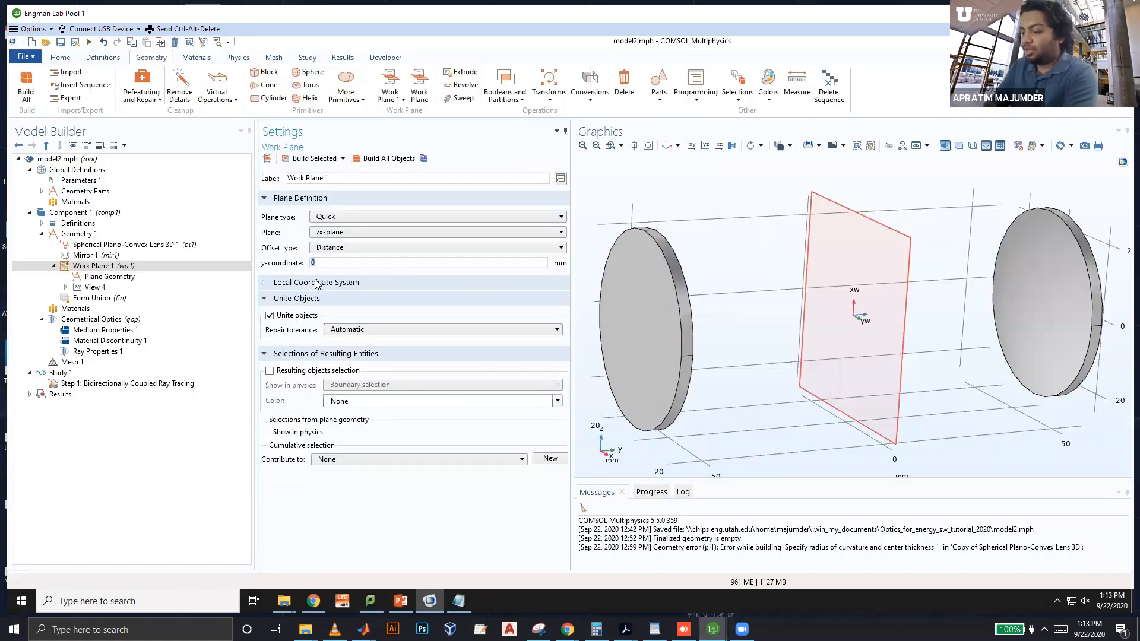
type("50")
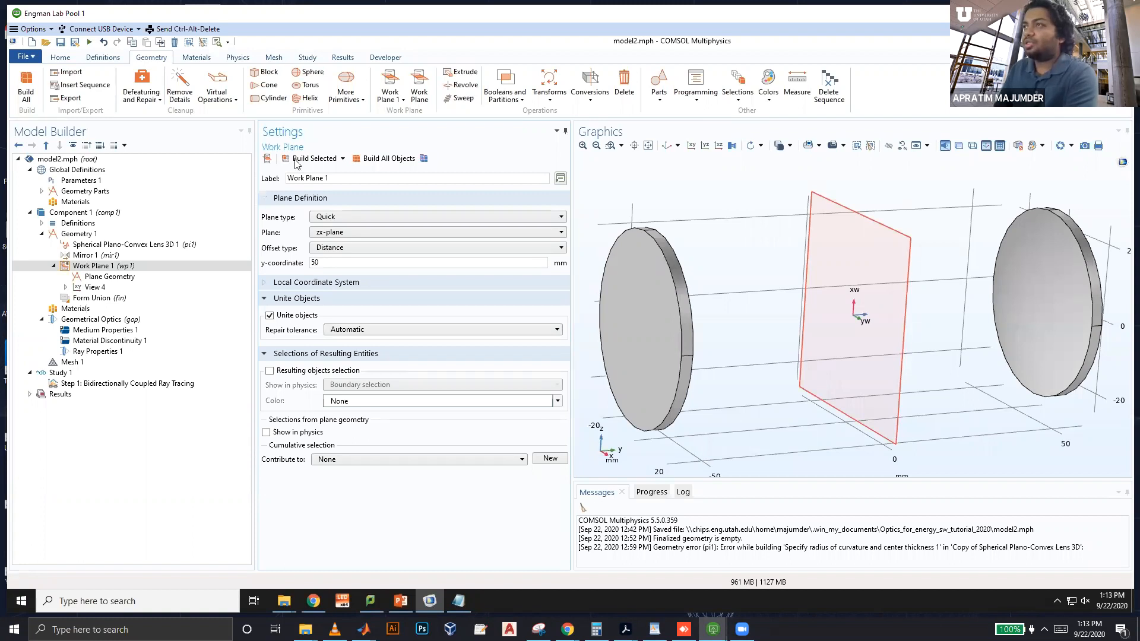
- Set Work Plane 1's y-coordinate to dis/2+Tc+bfl, using the model parameters, and build the plane
left_click(295, 161)
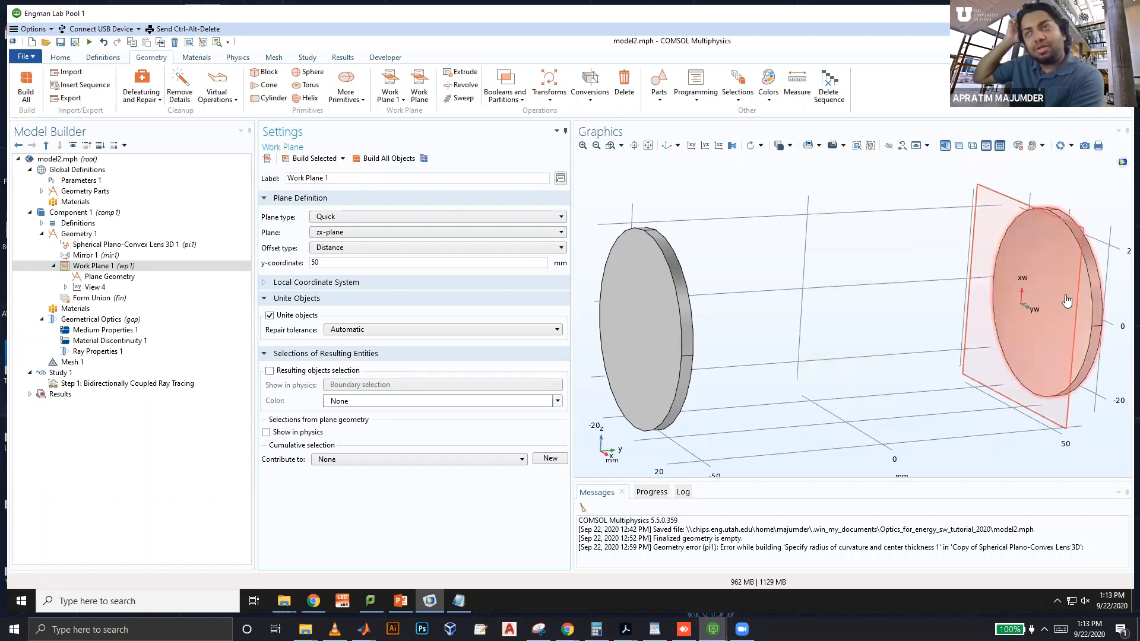
left_click(108, 180)
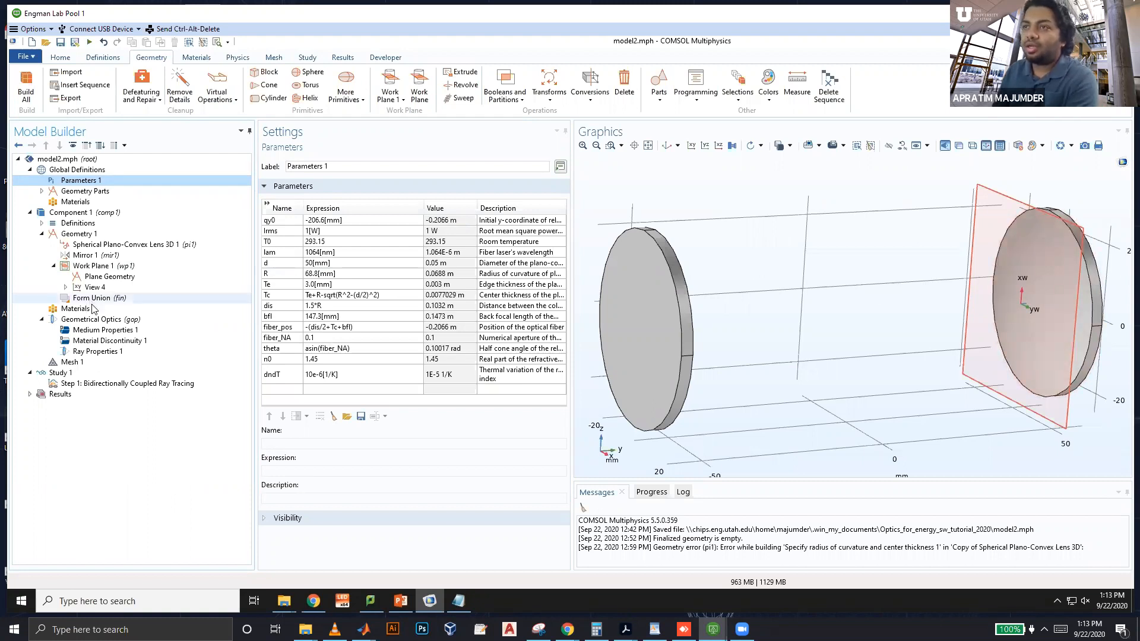
left_click(128, 277)
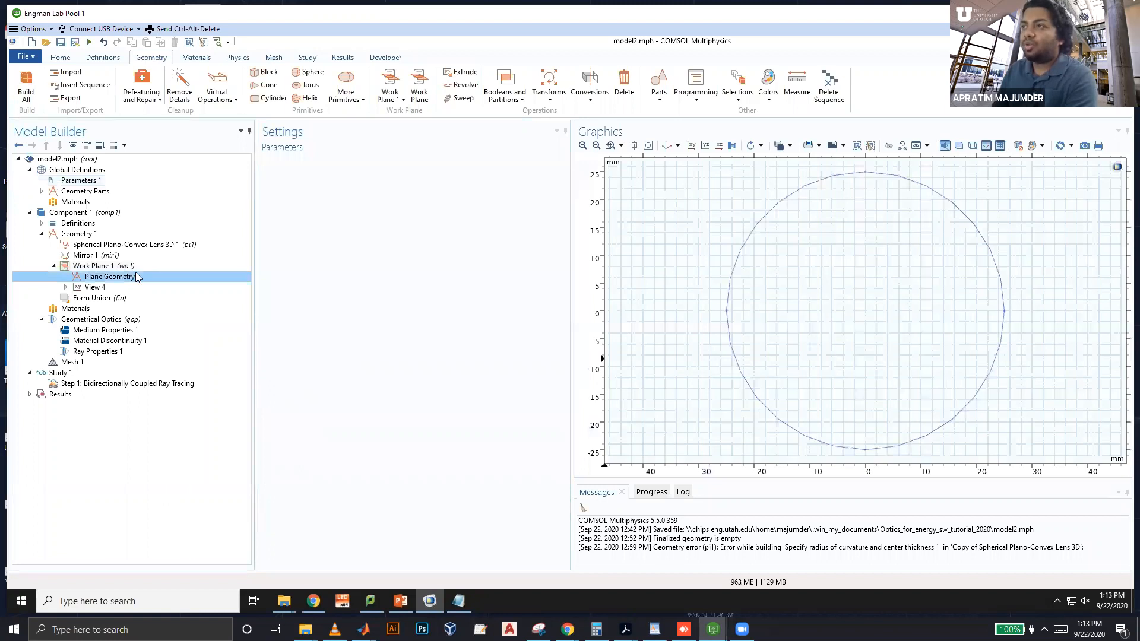
left_click(134, 267)
double_click(312, 263)
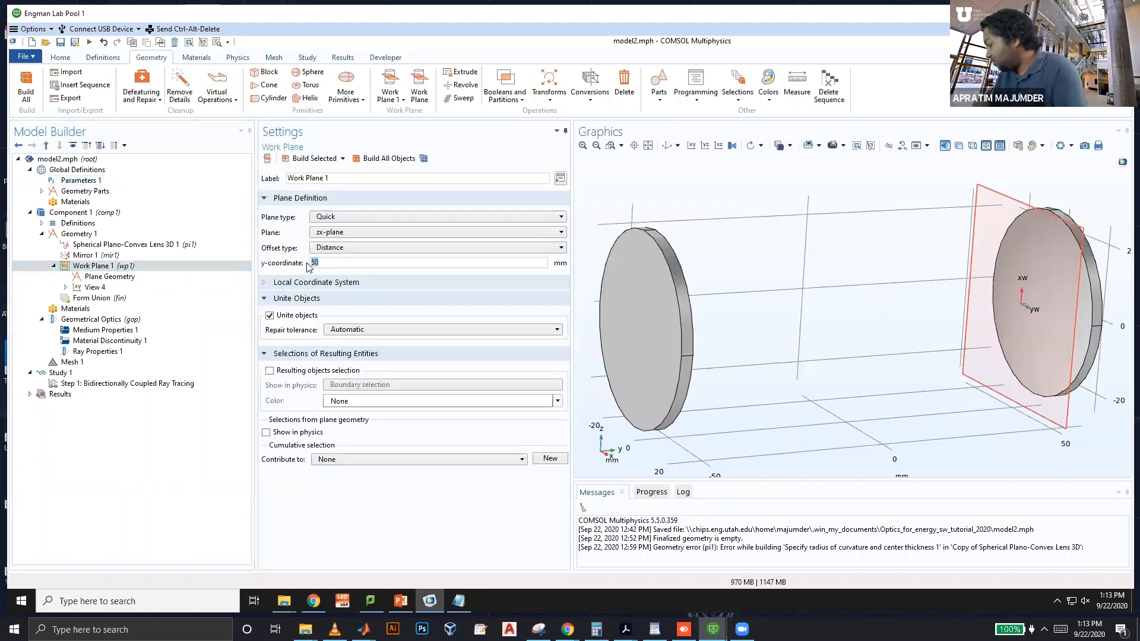
type("dis")
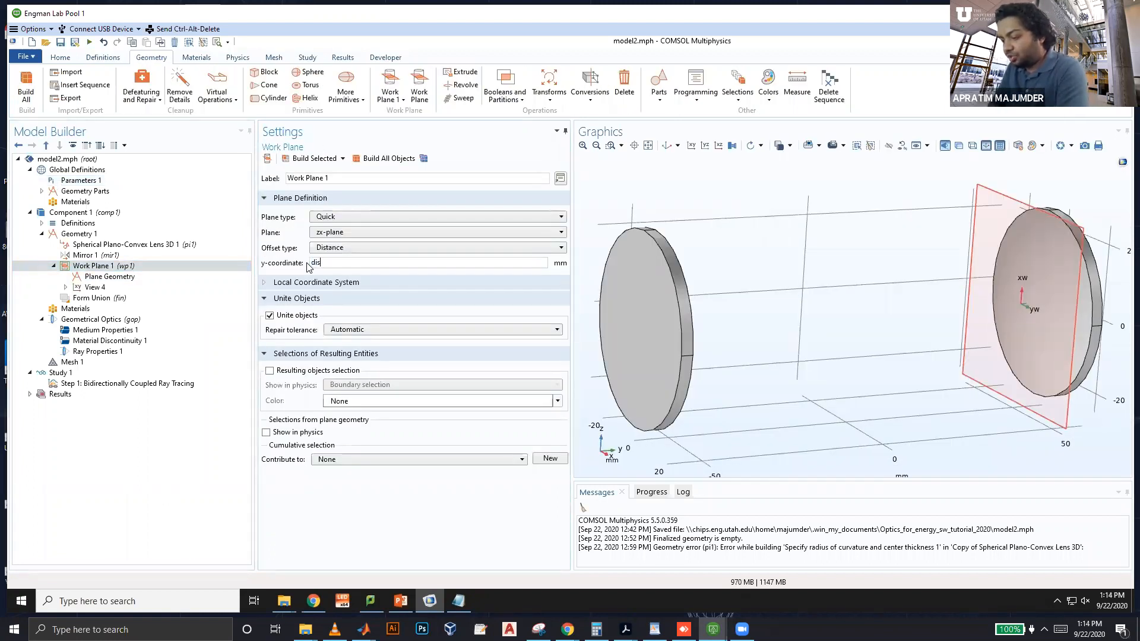
type("/2+T")
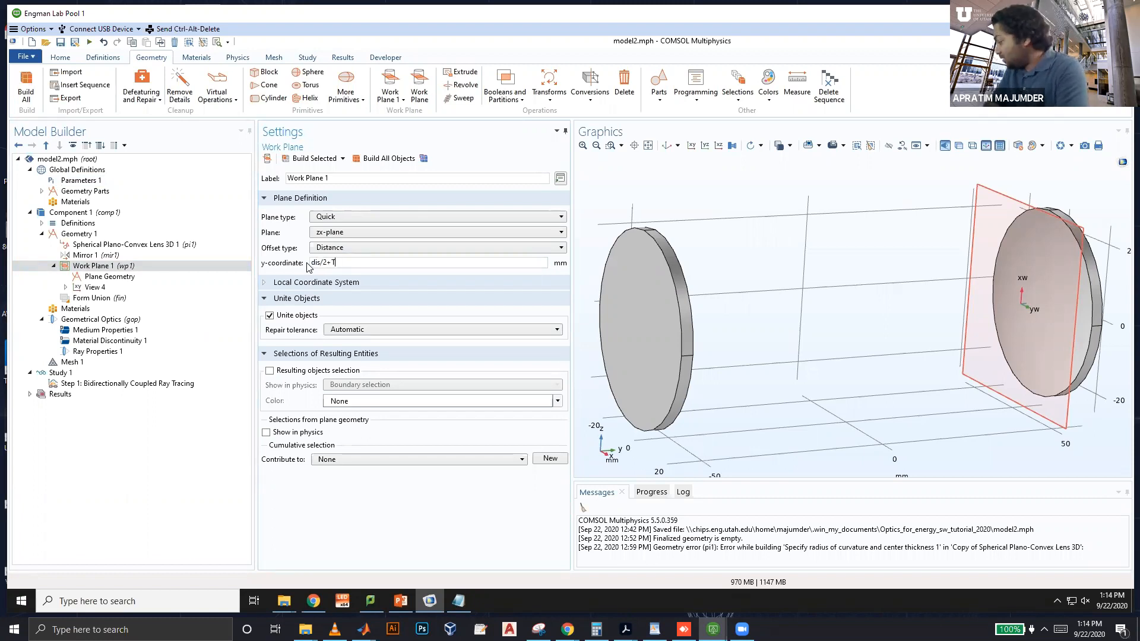
type("c+bfl")
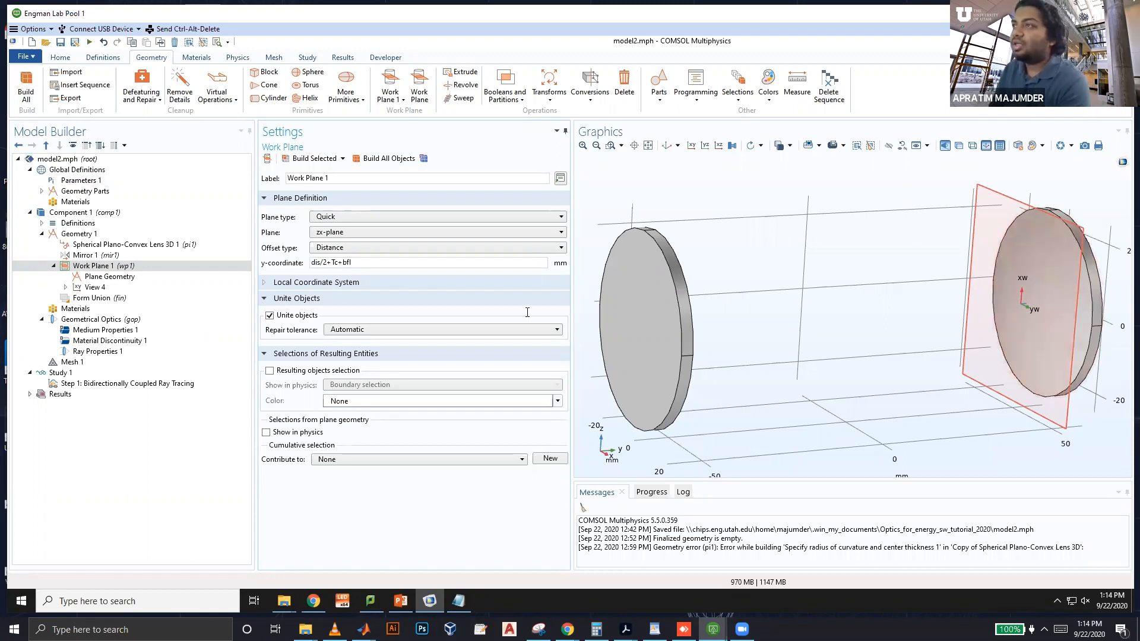
left_click(313, 159)
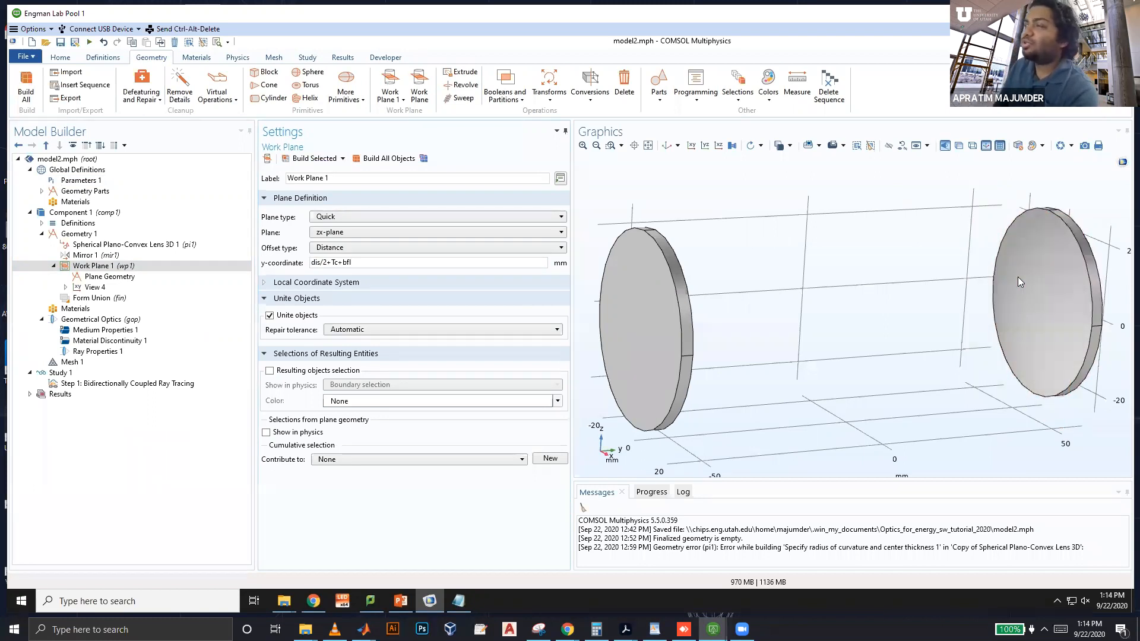
left_click(649, 149)
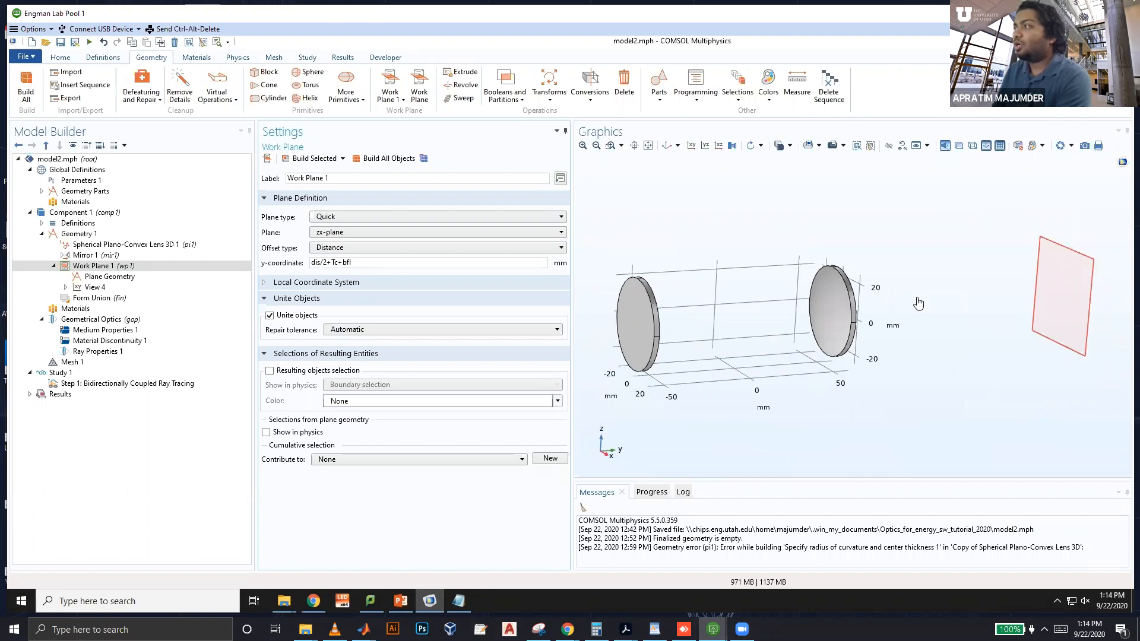
- Review the Mirror 1 settings and save the model file
left_click(112, 255)
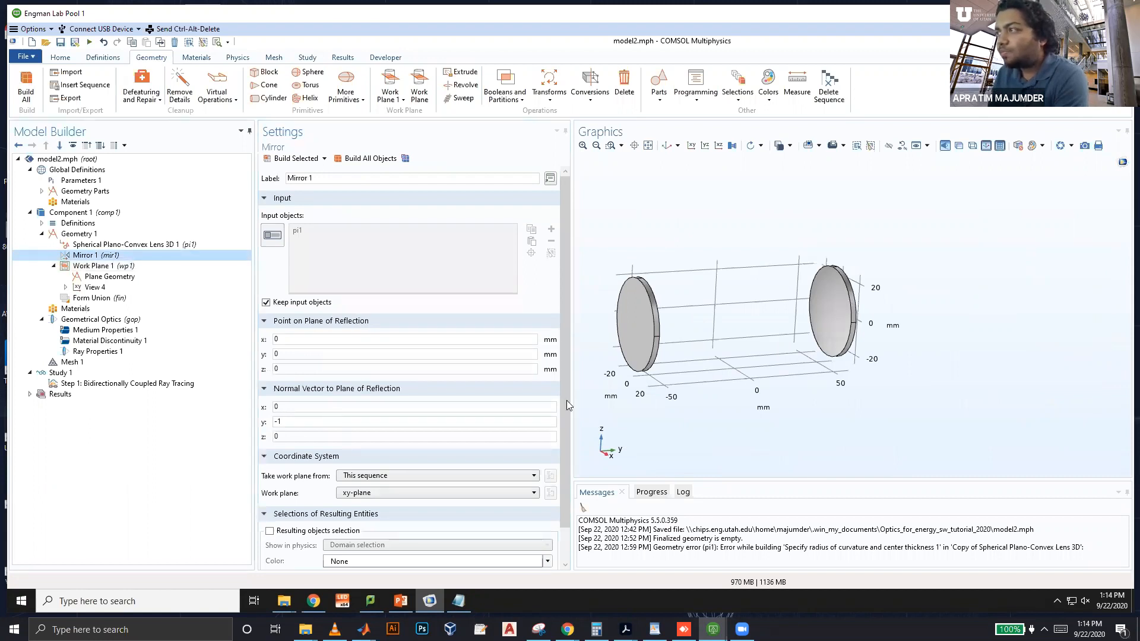
scroll(569, 470, "down", 2)
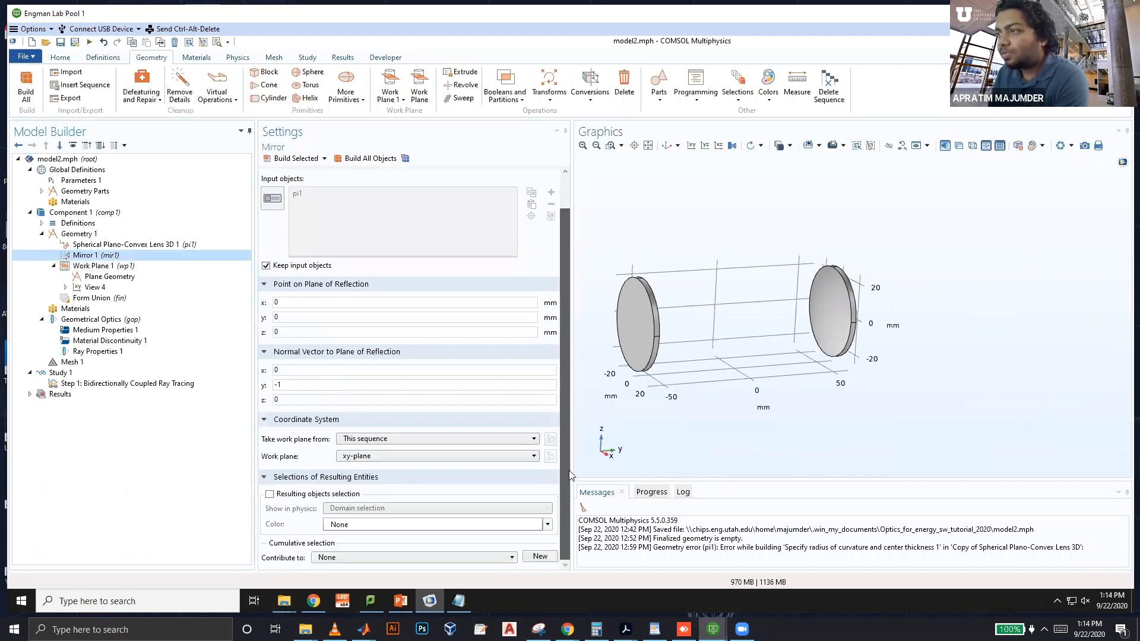
left_click(129, 266)
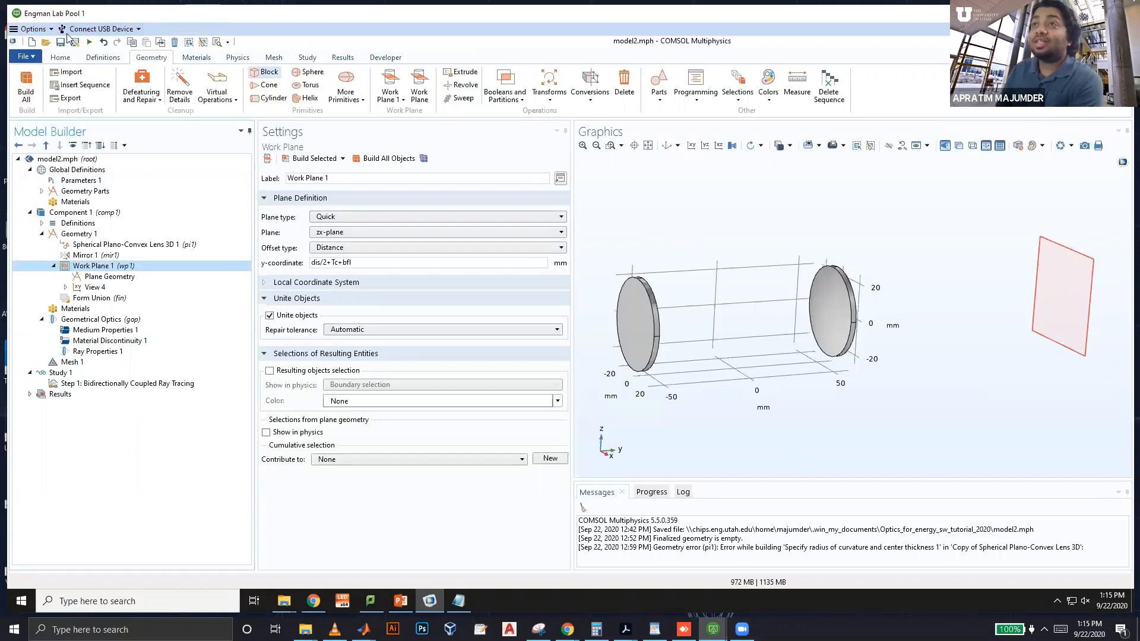
left_click(26, 57)
left_click(41, 152)
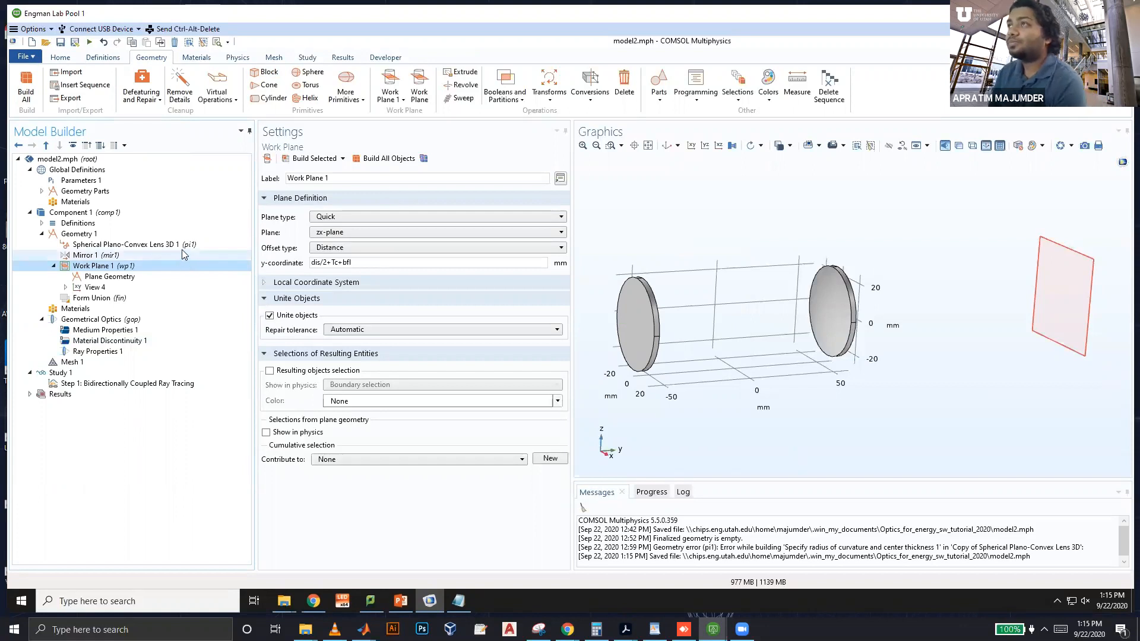
- Add a square with a 2 mm side length to Work Plane 1's plane geometry and build it
left_click(120, 276)
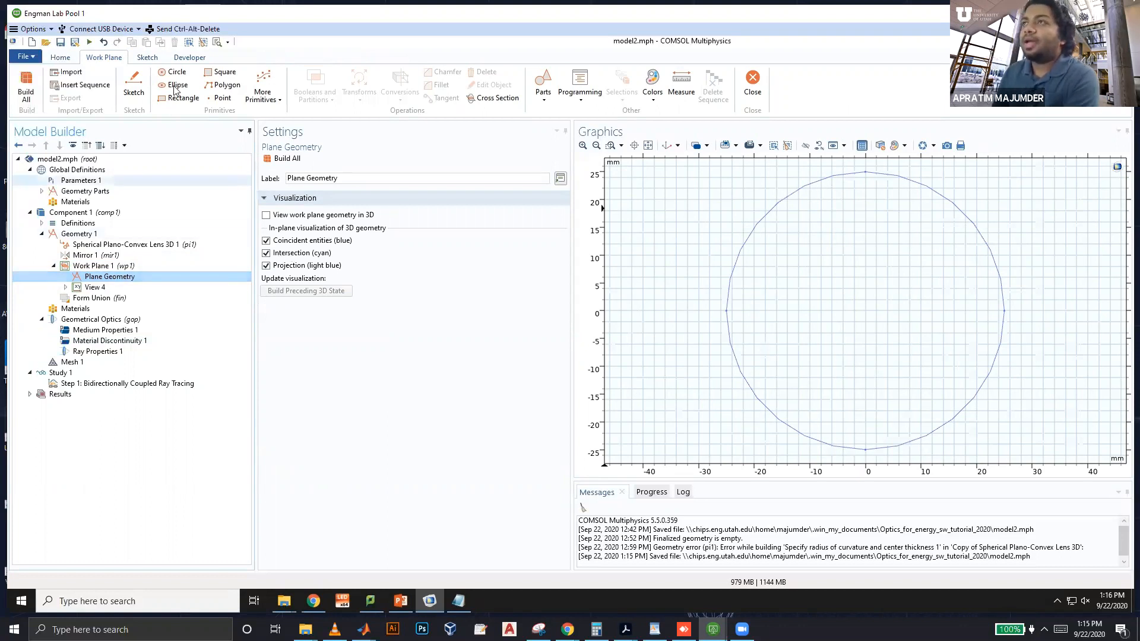
left_click(107, 266)
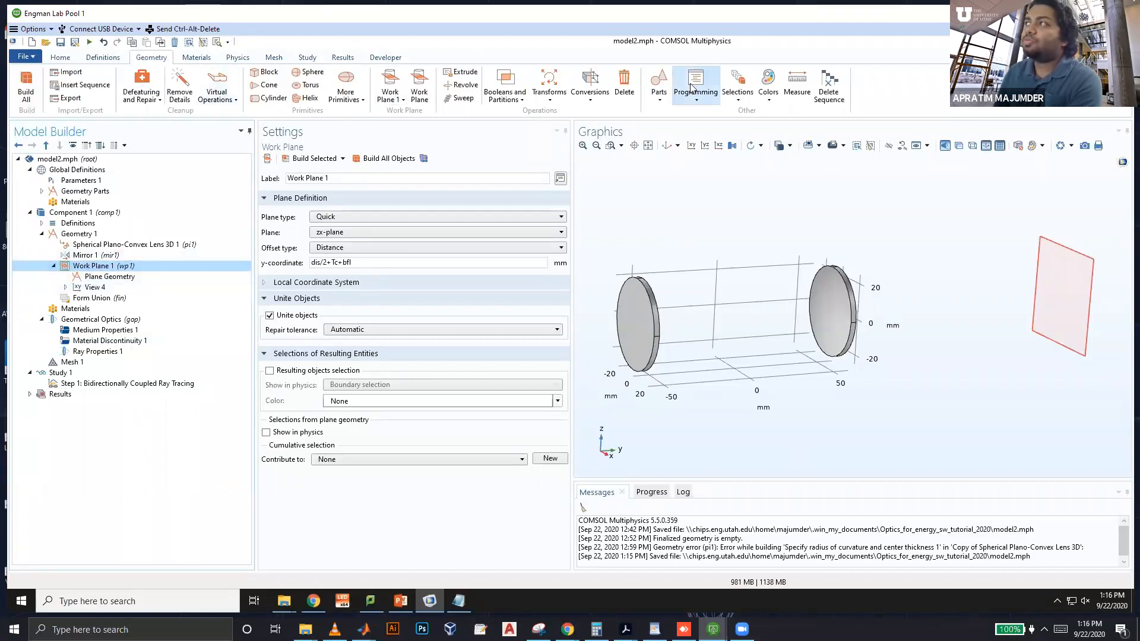
left_click(89, 279)
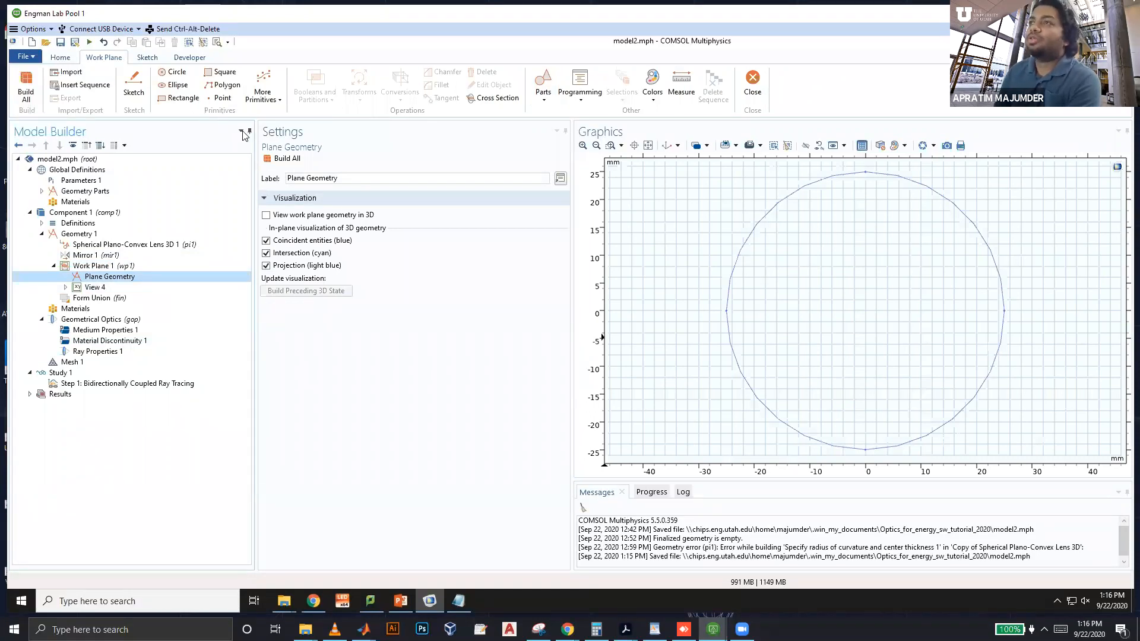
left_click(220, 73)
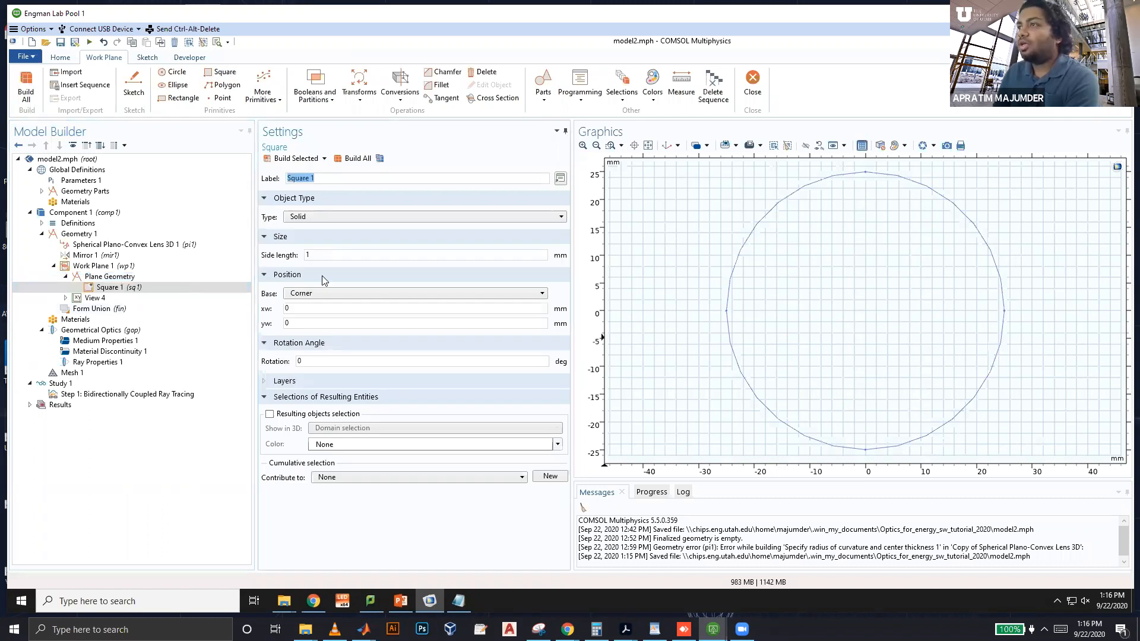
double_click(307, 256)
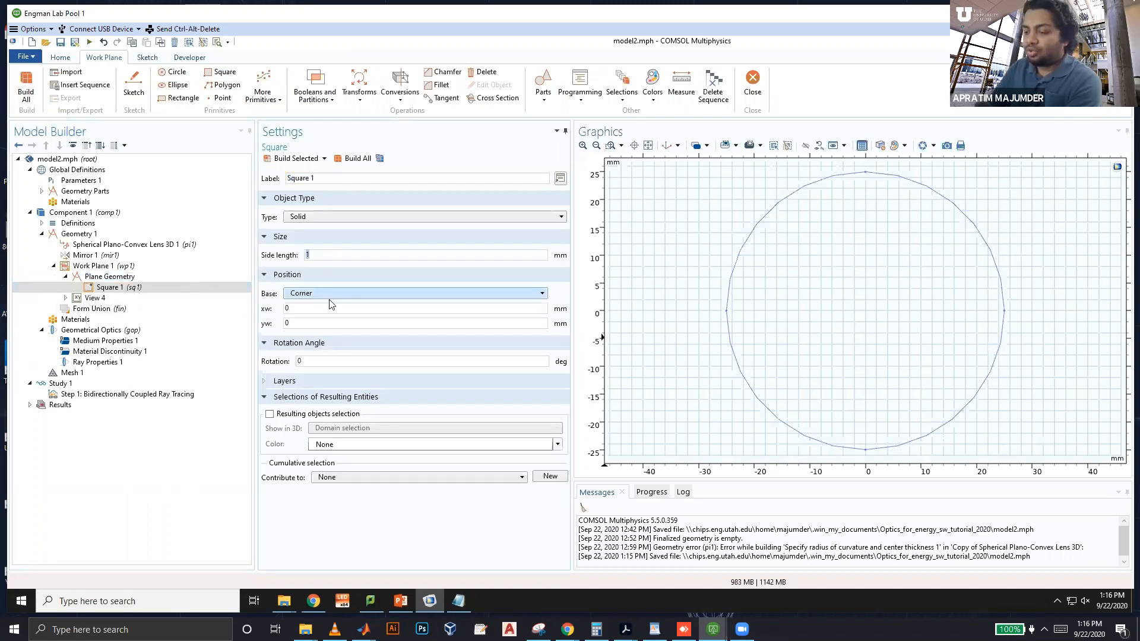
type("2")
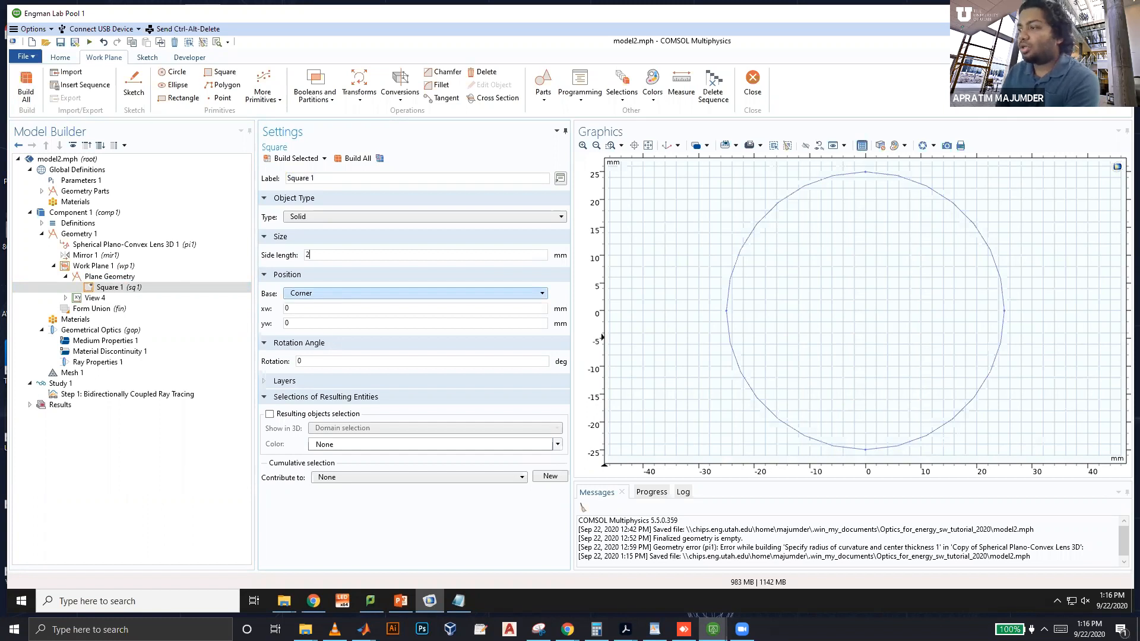
left_click(400, 600)
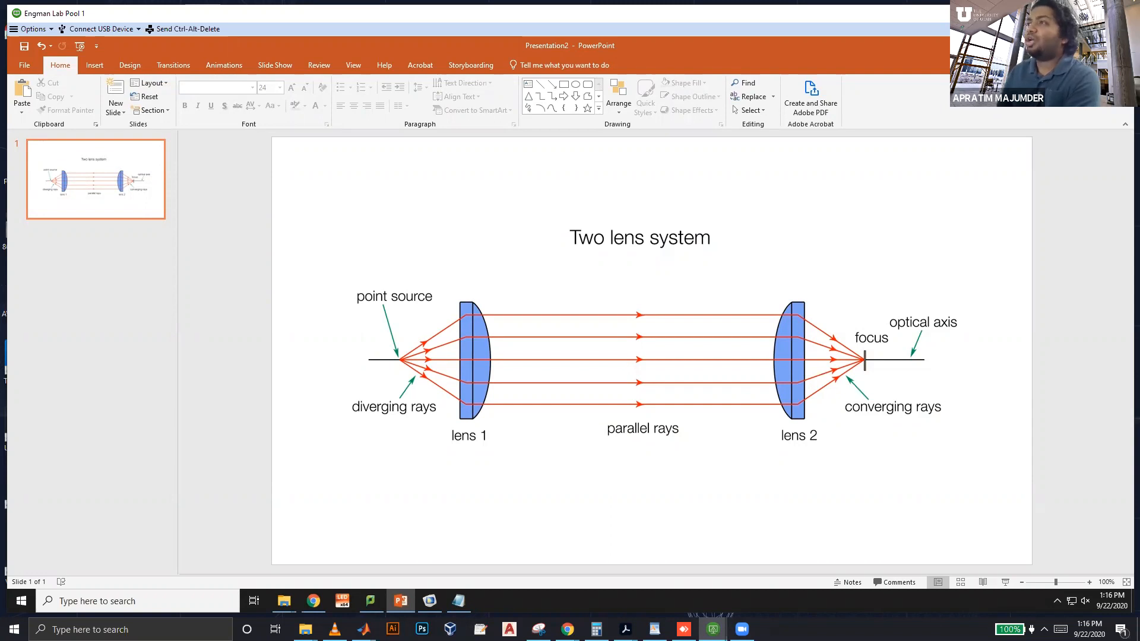
left_click(1065, 46)
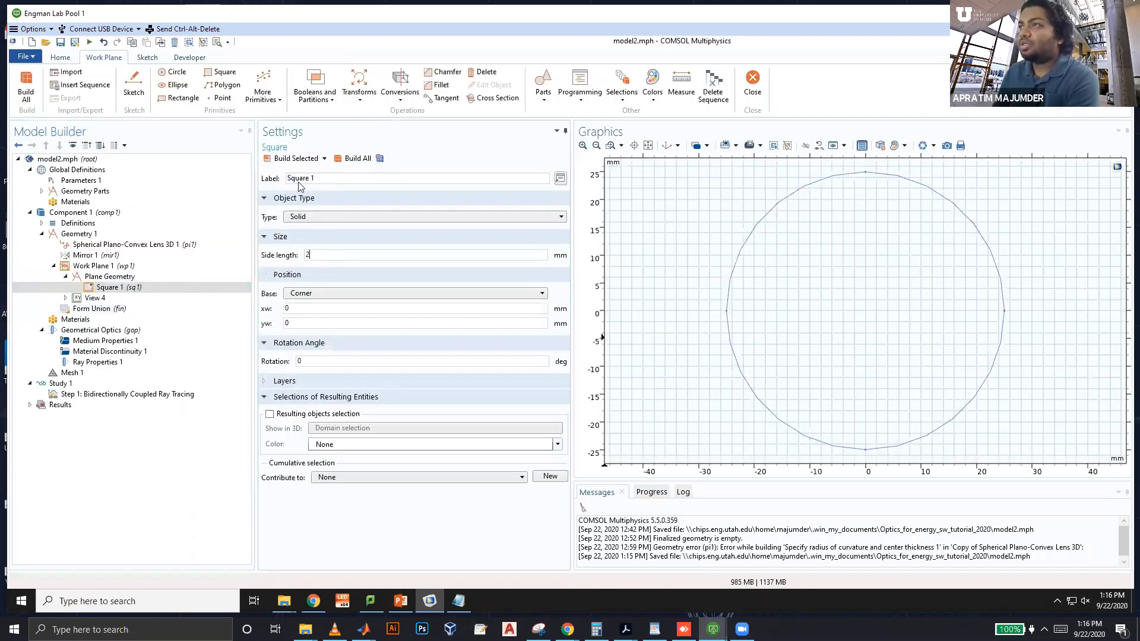
left_click(295, 158)
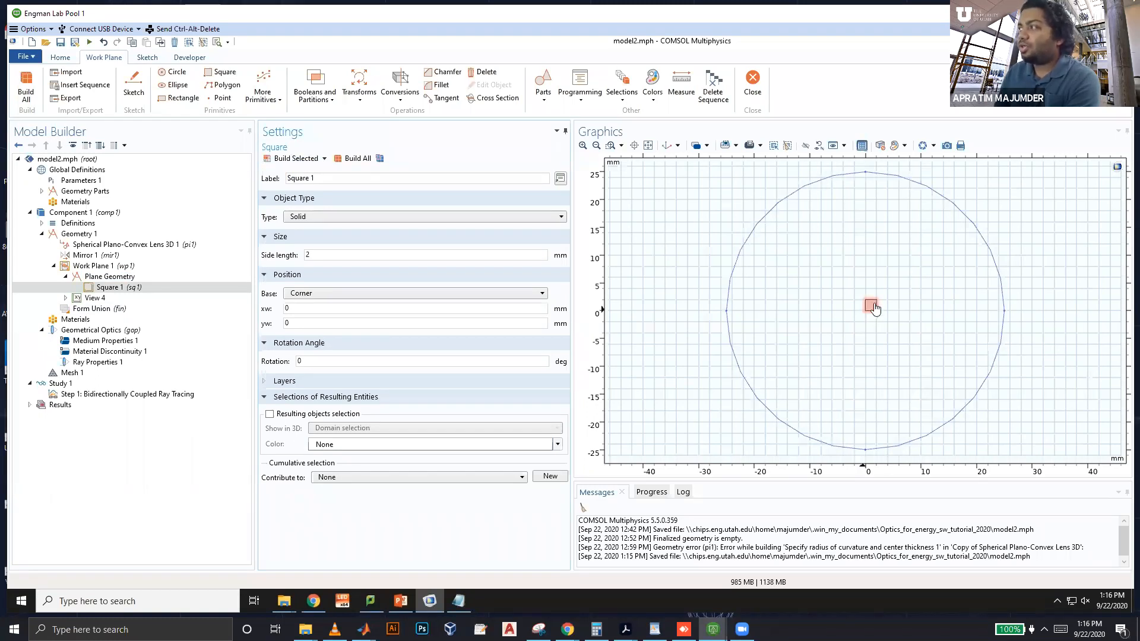
- Change the square's base position to Center and rebuild the work plane geometry
left_click(298, 295)
left_click(297, 306)
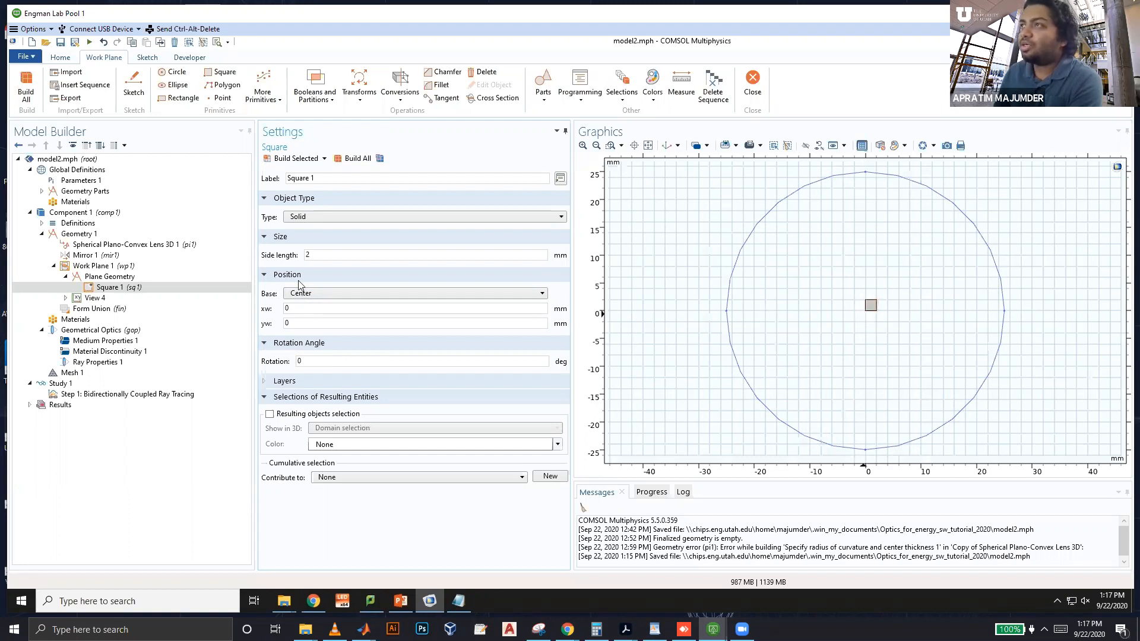
left_click(297, 159)
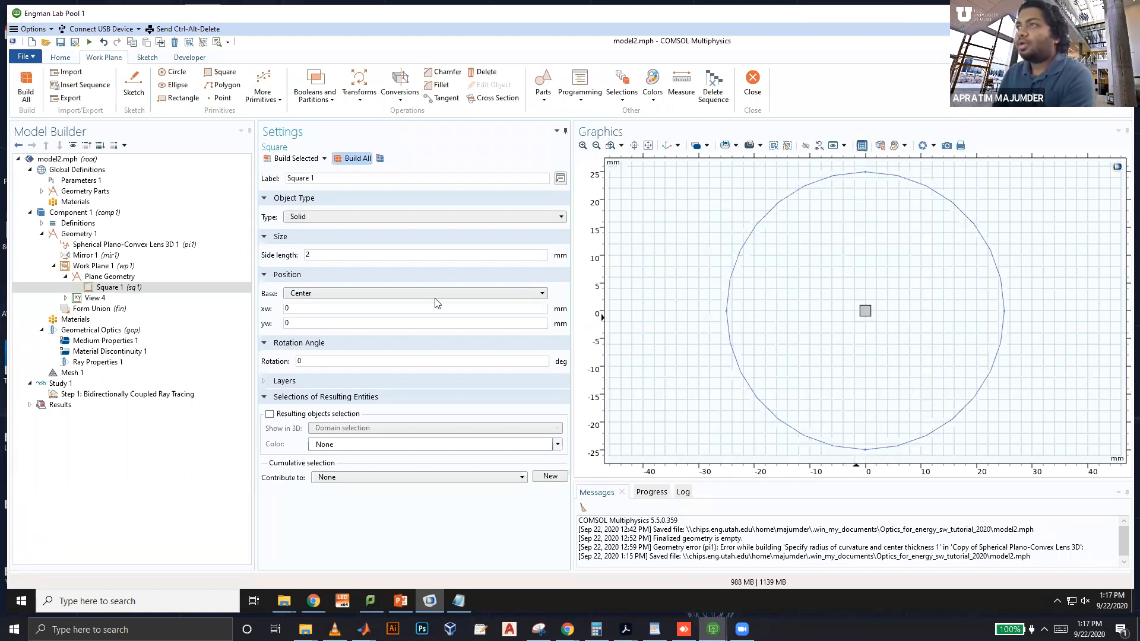
left_click(362, 159)
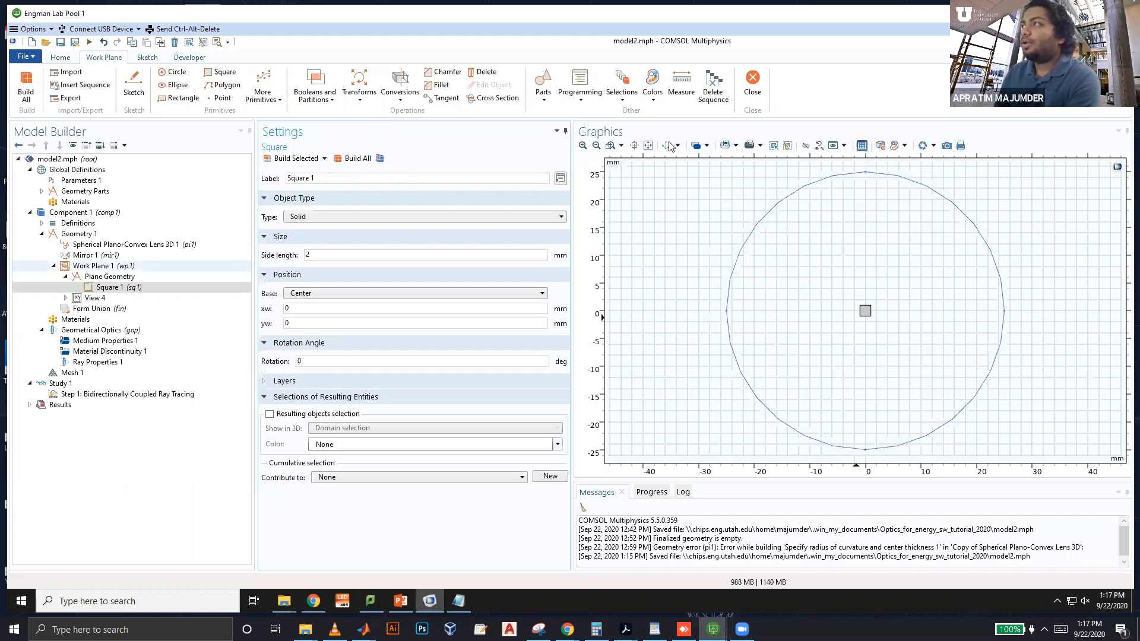
- Build all of Geometry 1, then compare its yz side view with the two-lens diagram in PowerPoint
left_click(667, 146)
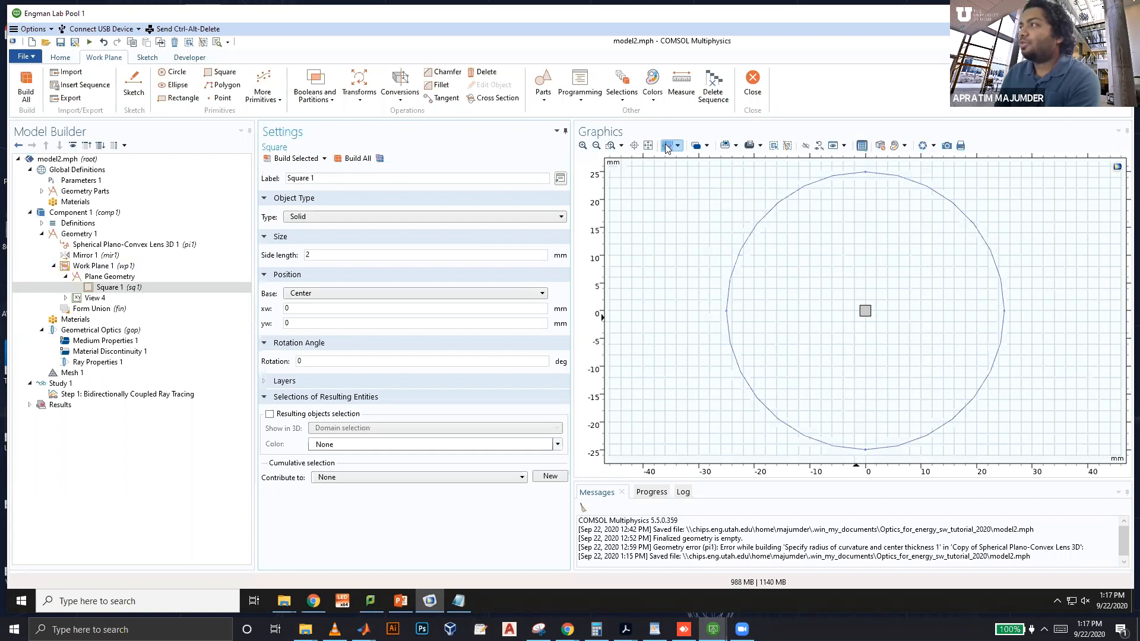
left_click(86, 236)
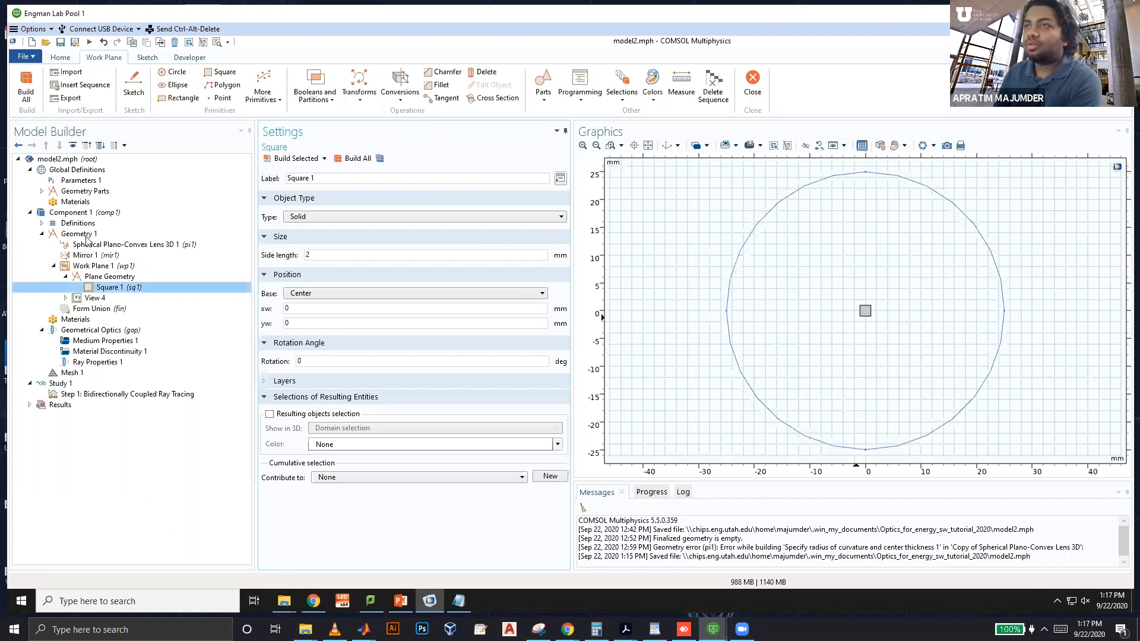
left_click(86, 235)
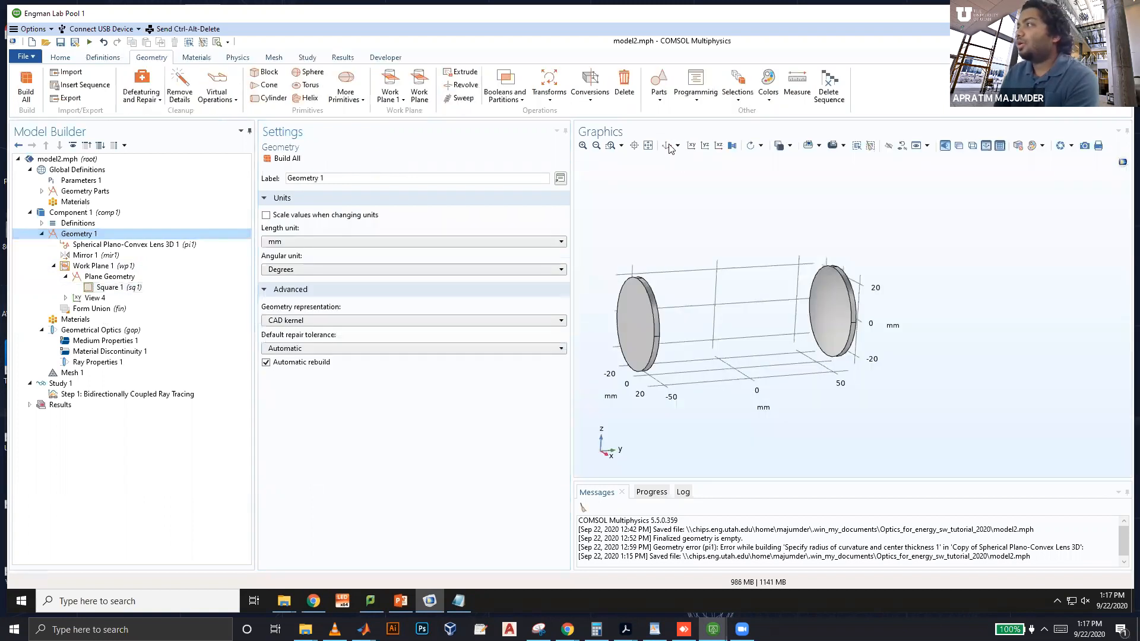
left_click(668, 146)
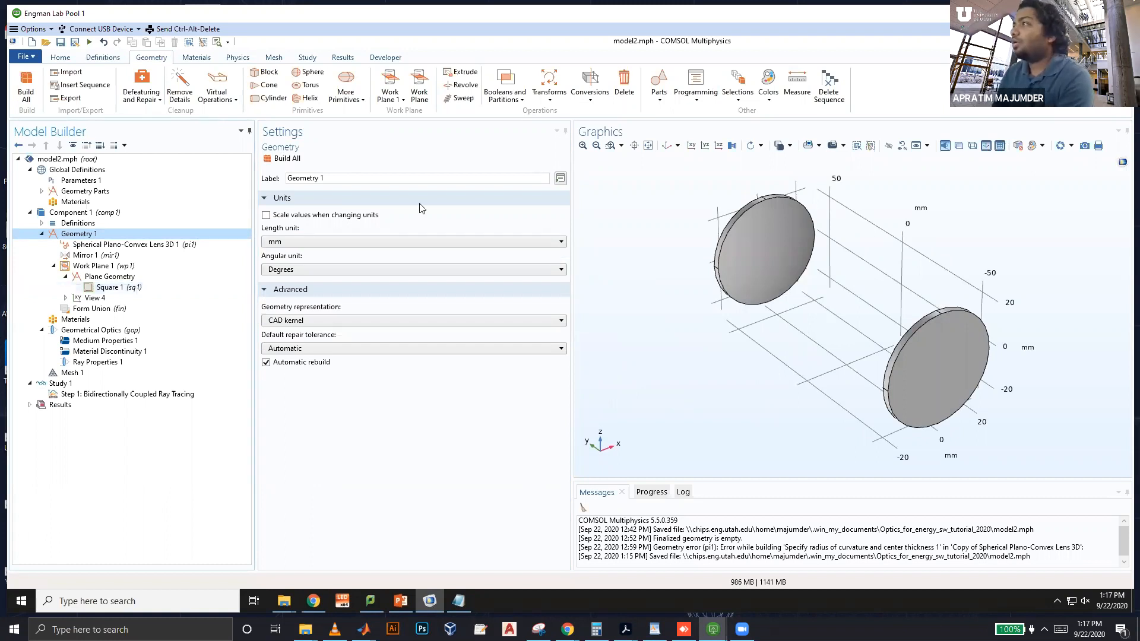
left_click(283, 159)
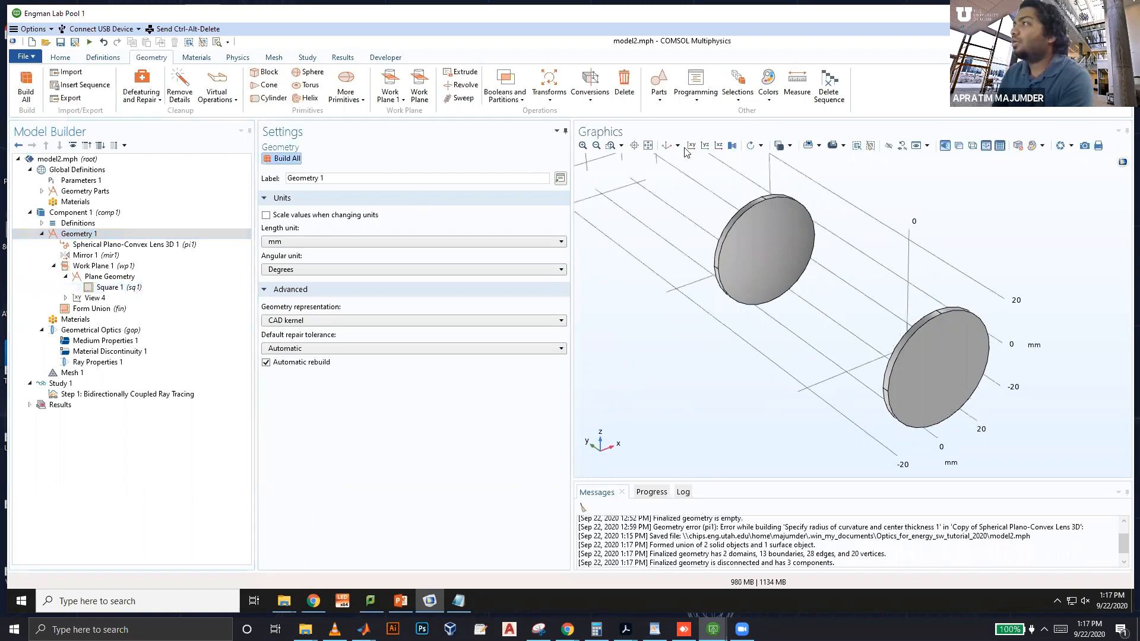
left_click(648, 146)
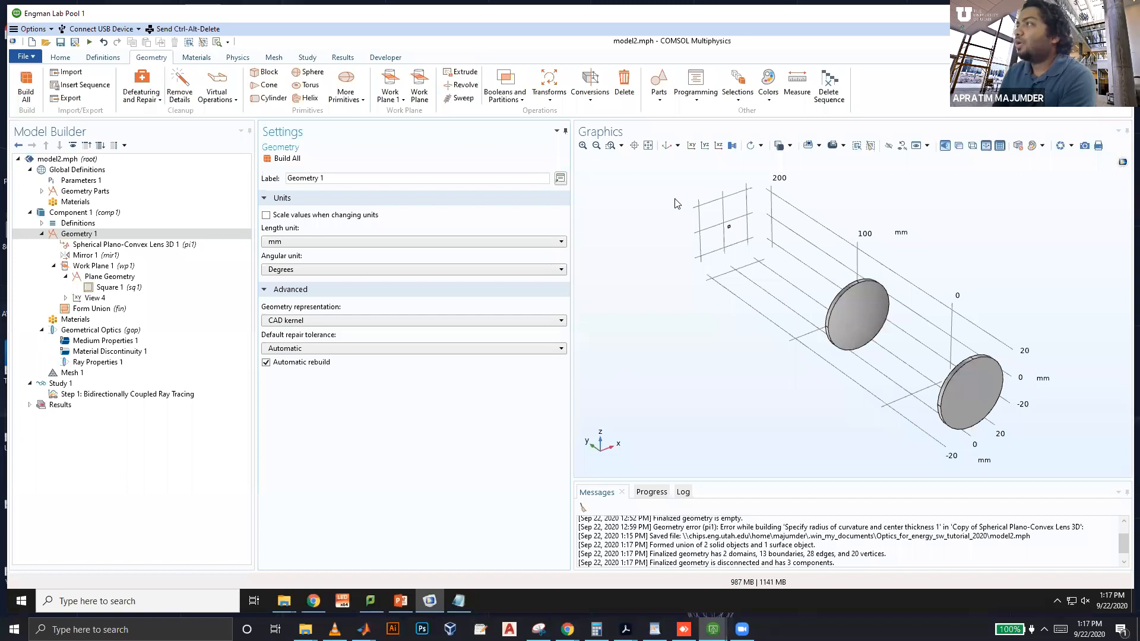
left_click(706, 147)
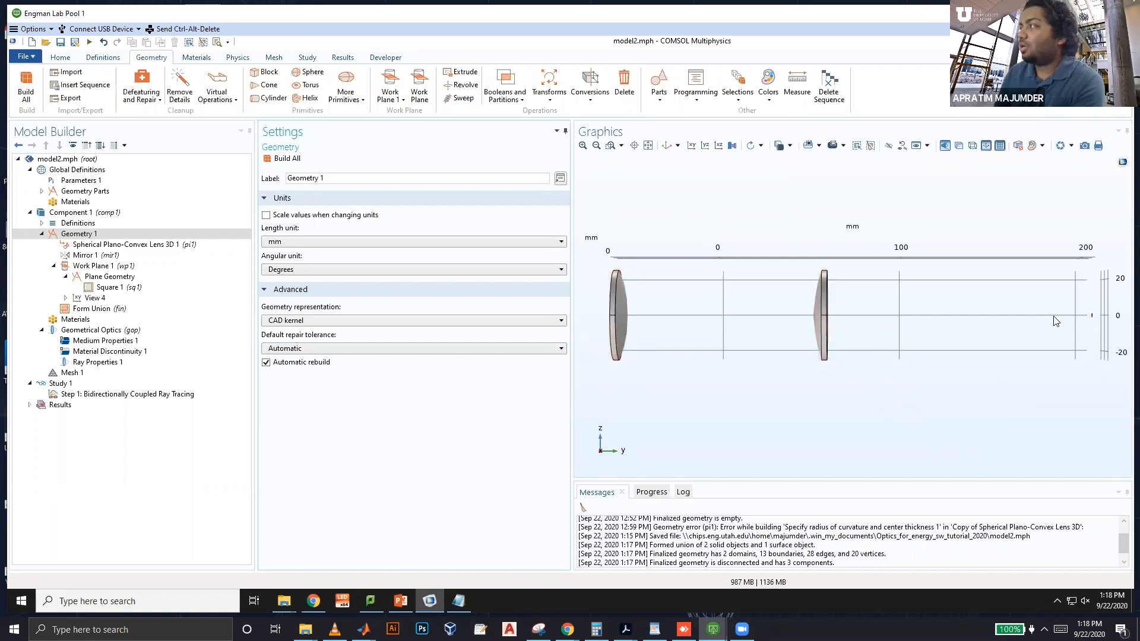
left_click(404, 599)
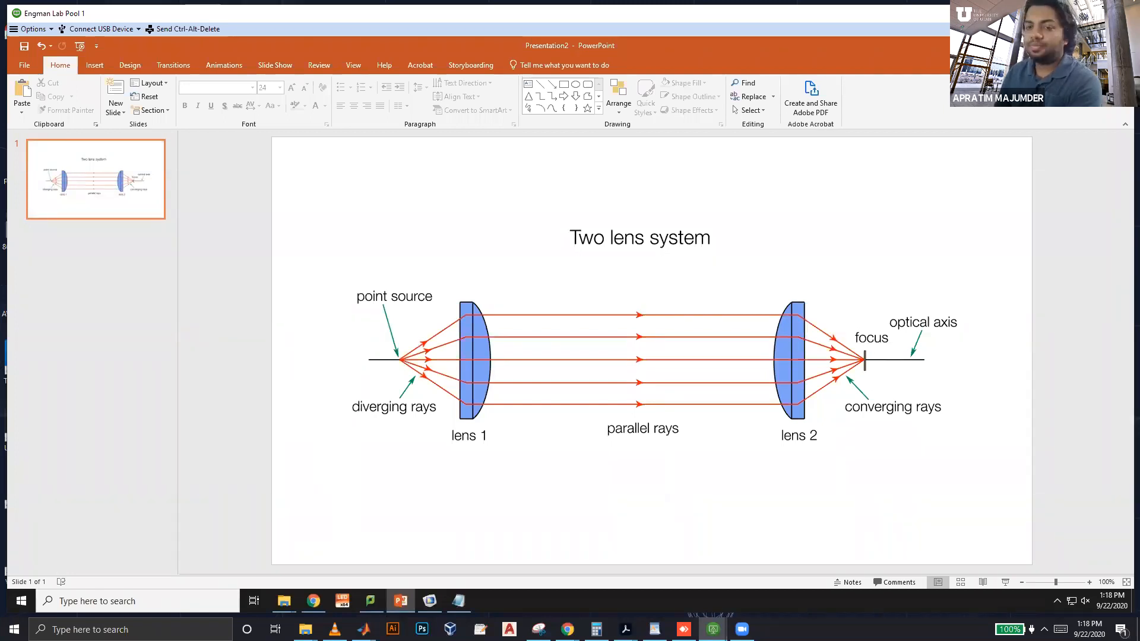
key("alt+Tab")
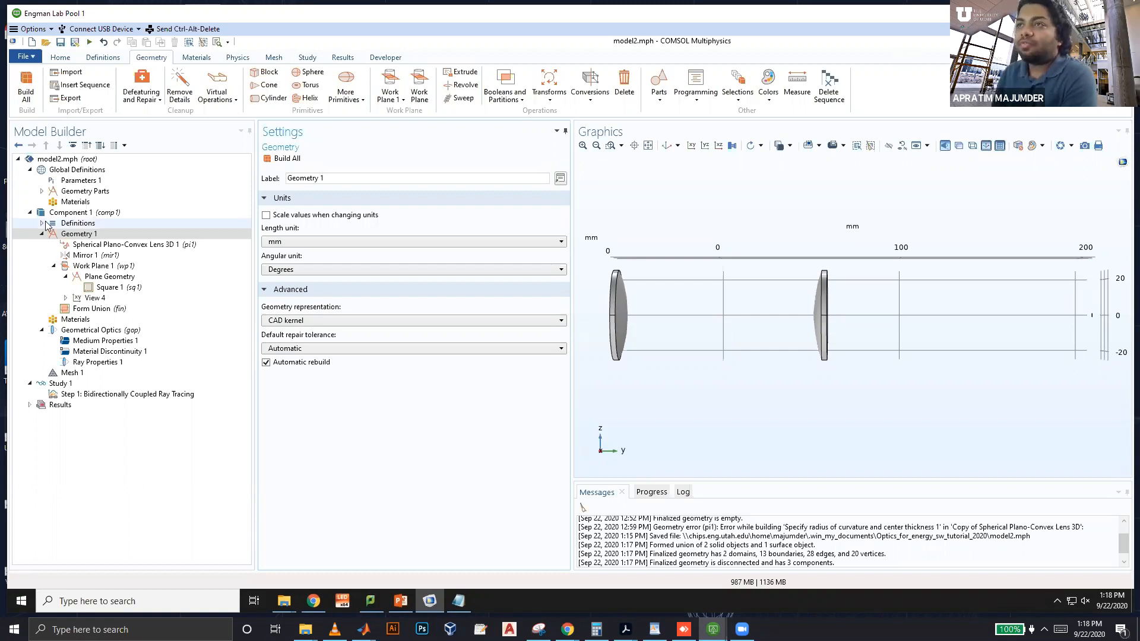
- Add a Variables node under Component 1's Definitions and review its geometric entity level setting
right_click(63, 226)
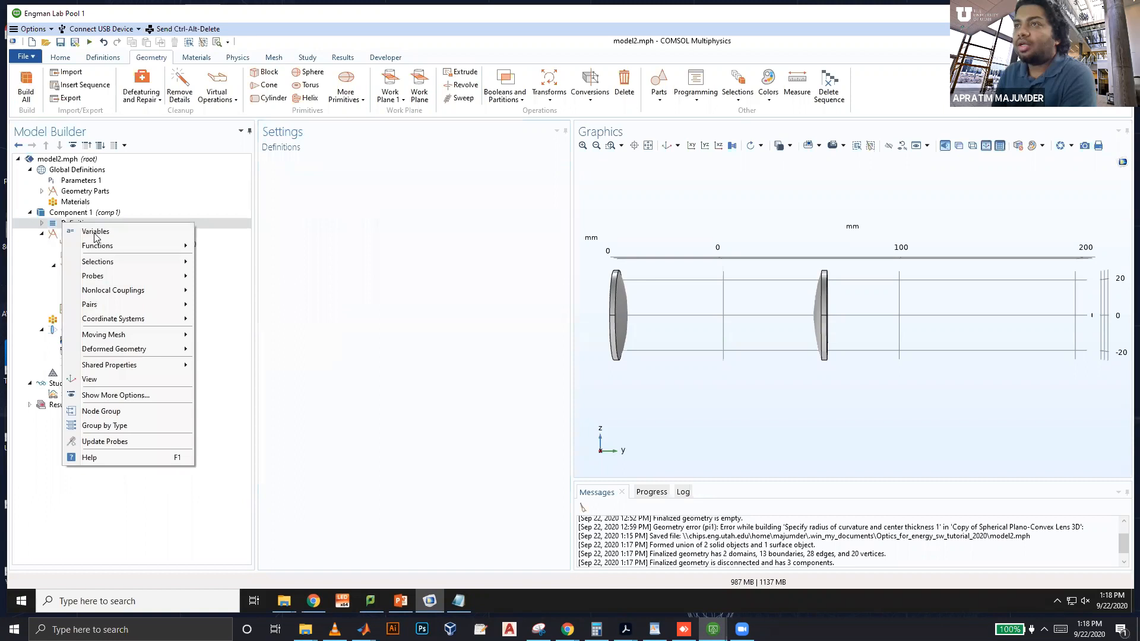
left_click(93, 236)
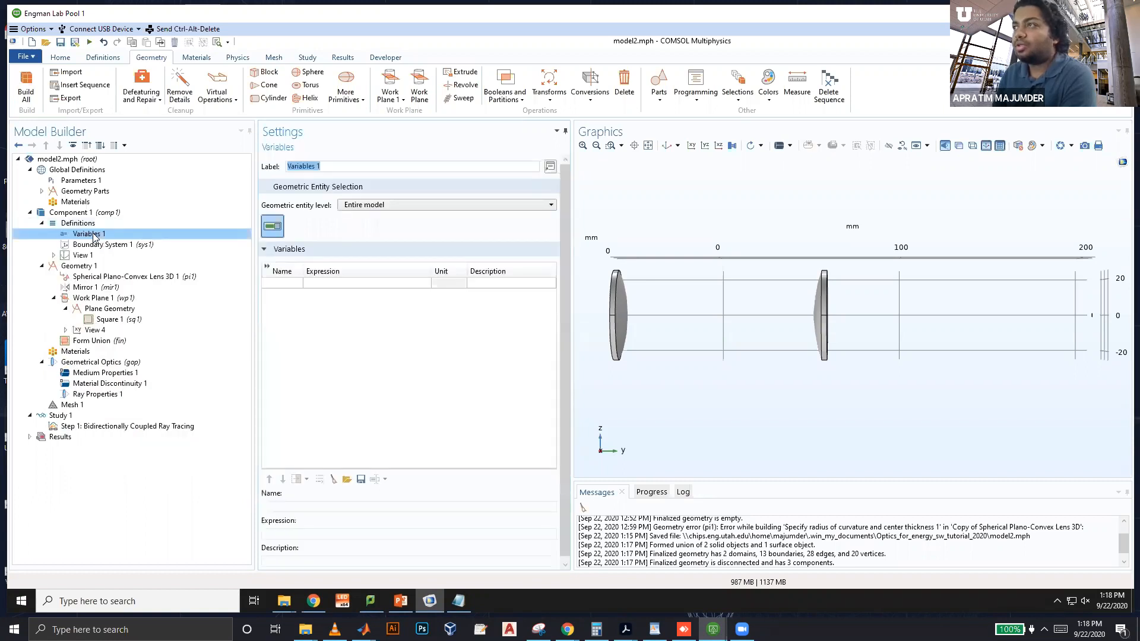
triple_click(327, 168)
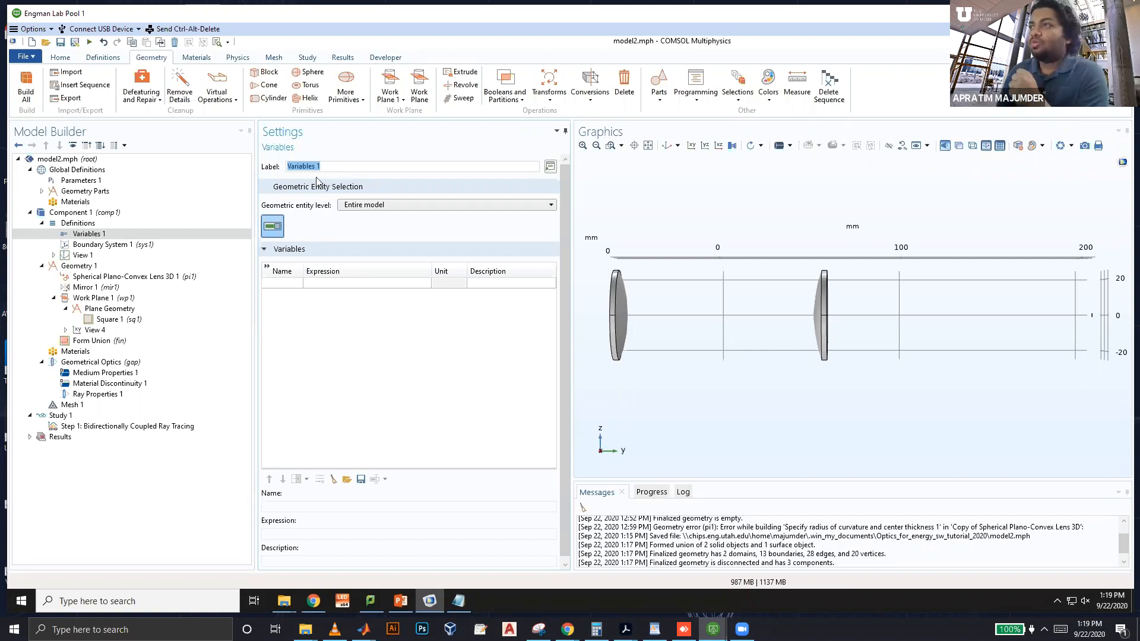
left_click(67, 225)
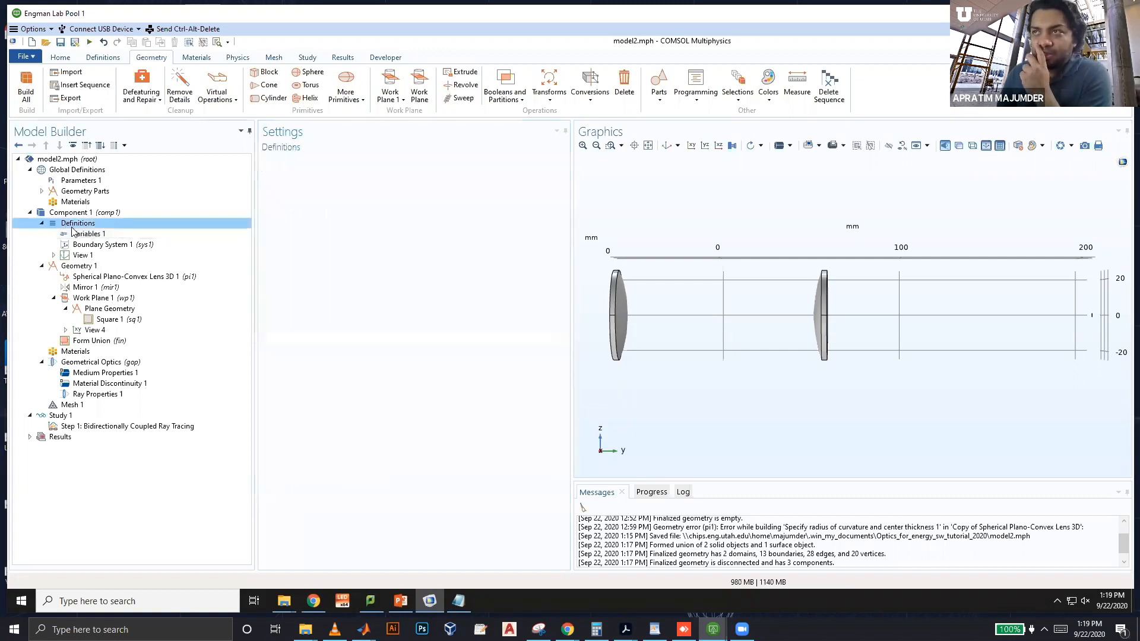
right_click(63, 224)
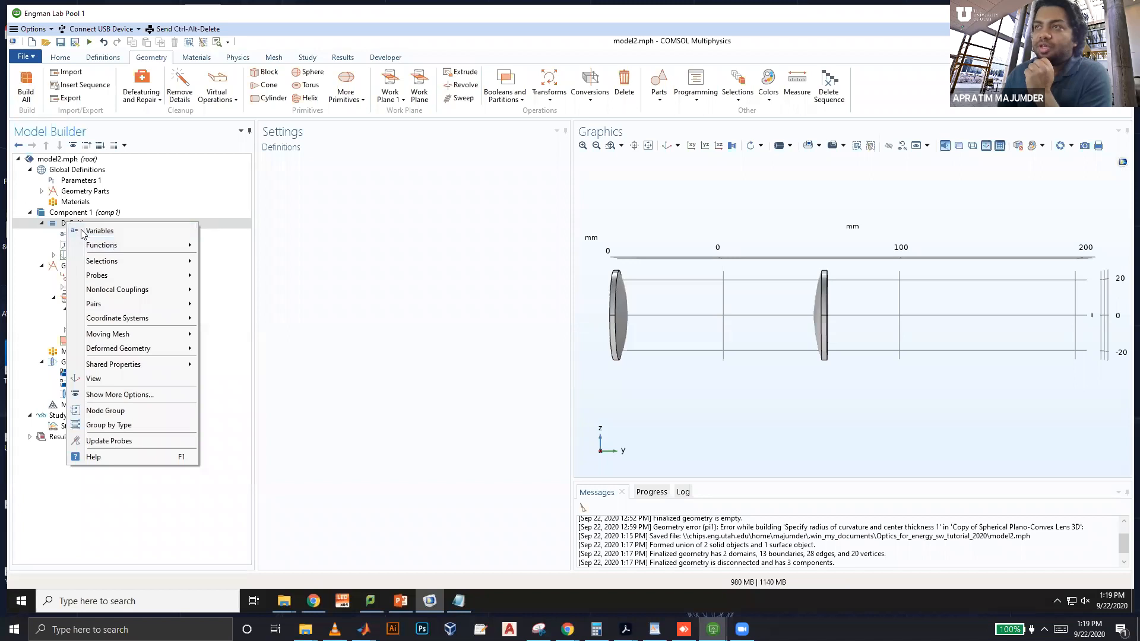
left_click(71, 229)
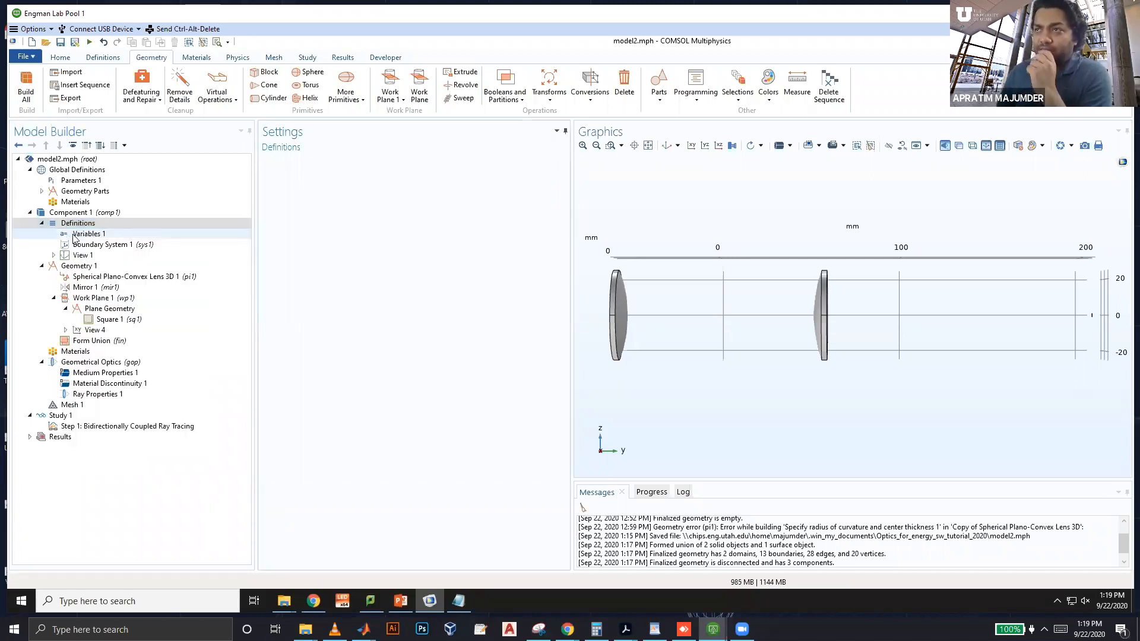
left_click(129, 235)
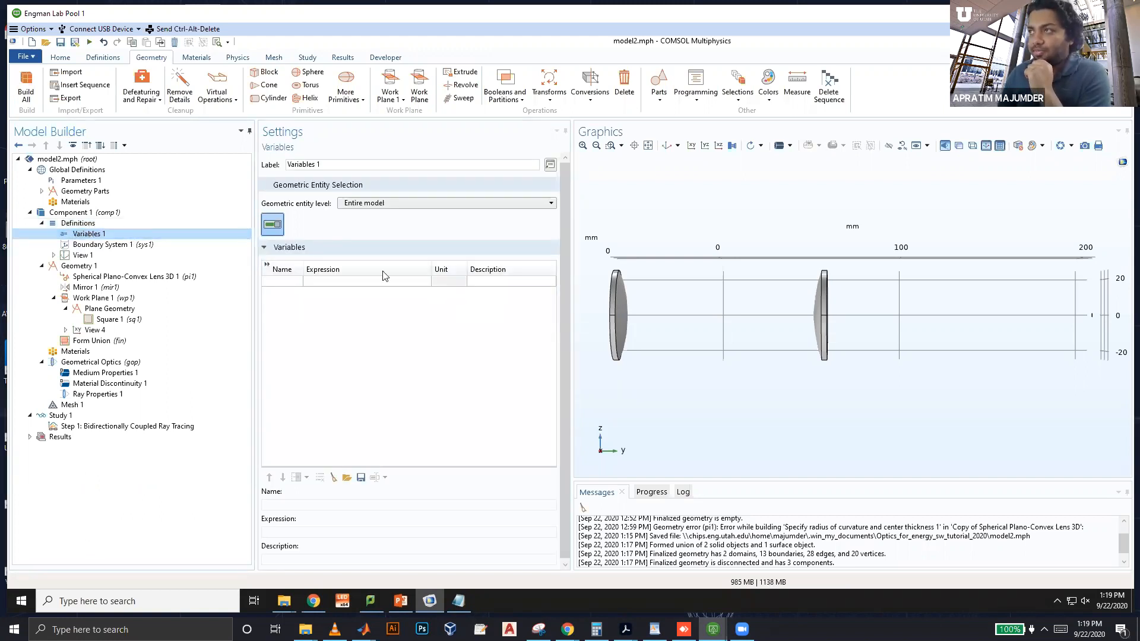
left_click(388, 202)
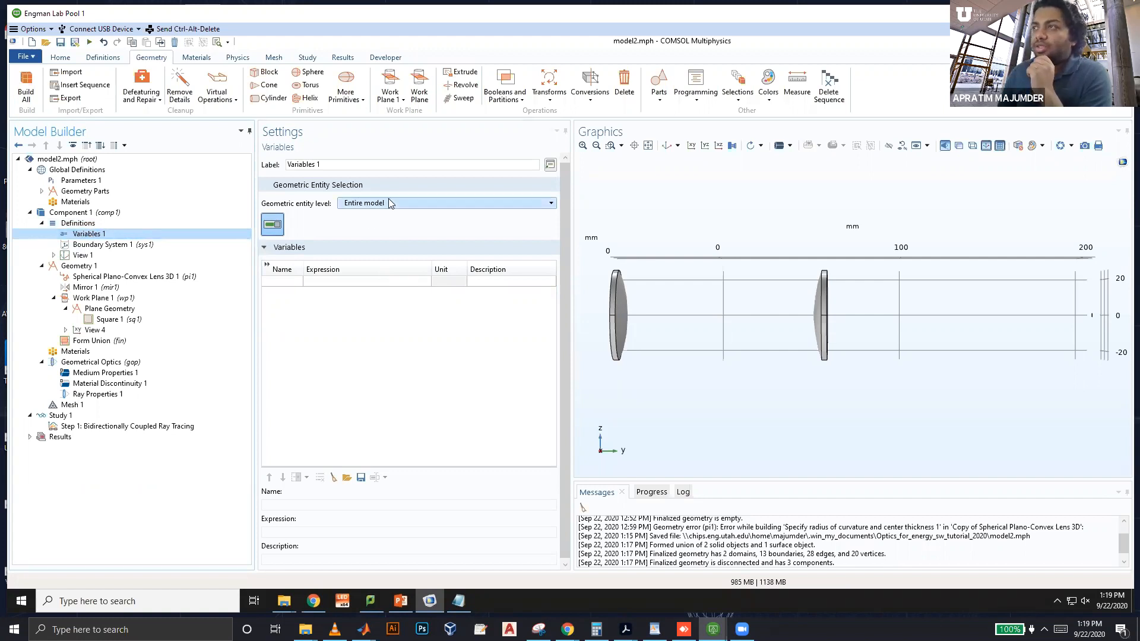
left_click(313, 230)
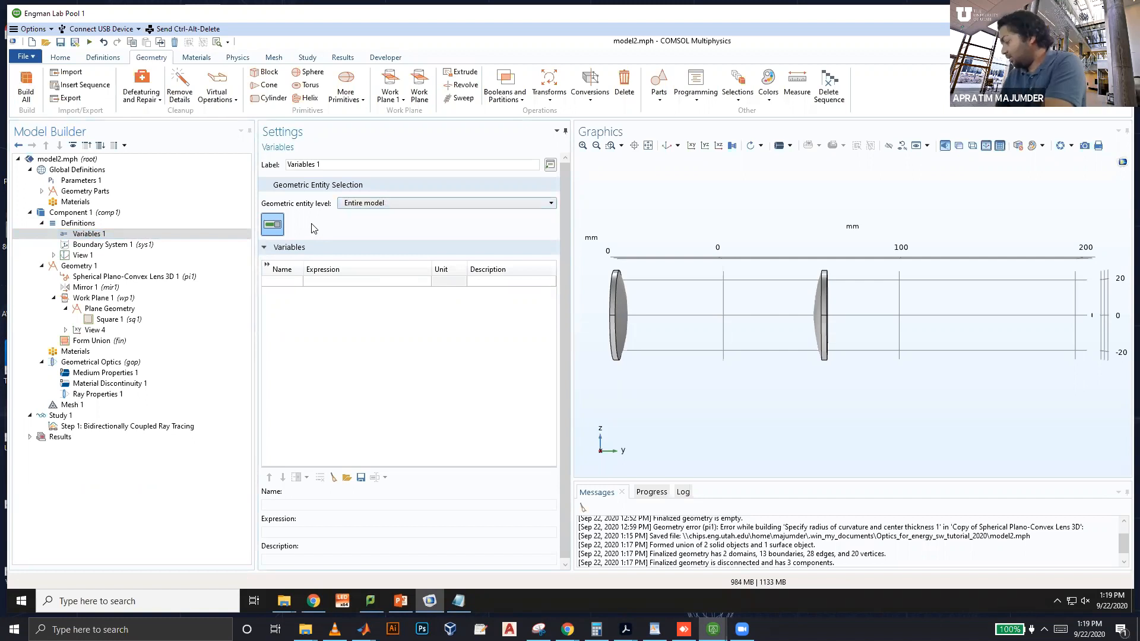
- Define the variable n_r with expression n0 in Variables 1, and check n0 in the Notepad parameter list
left_click(297, 285)
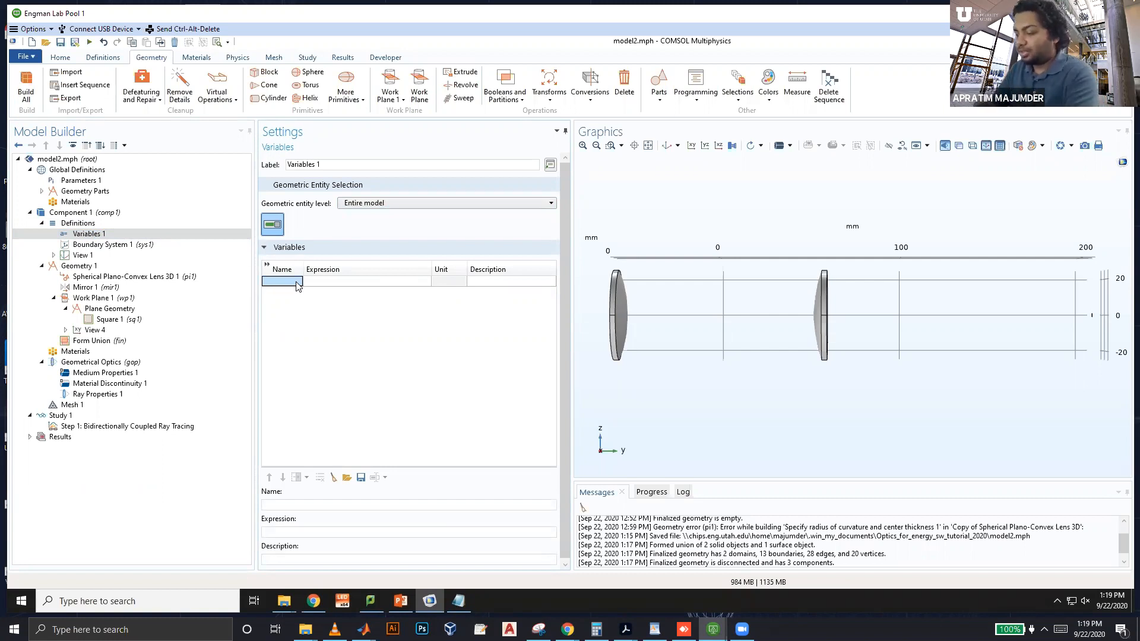
type("n_r")
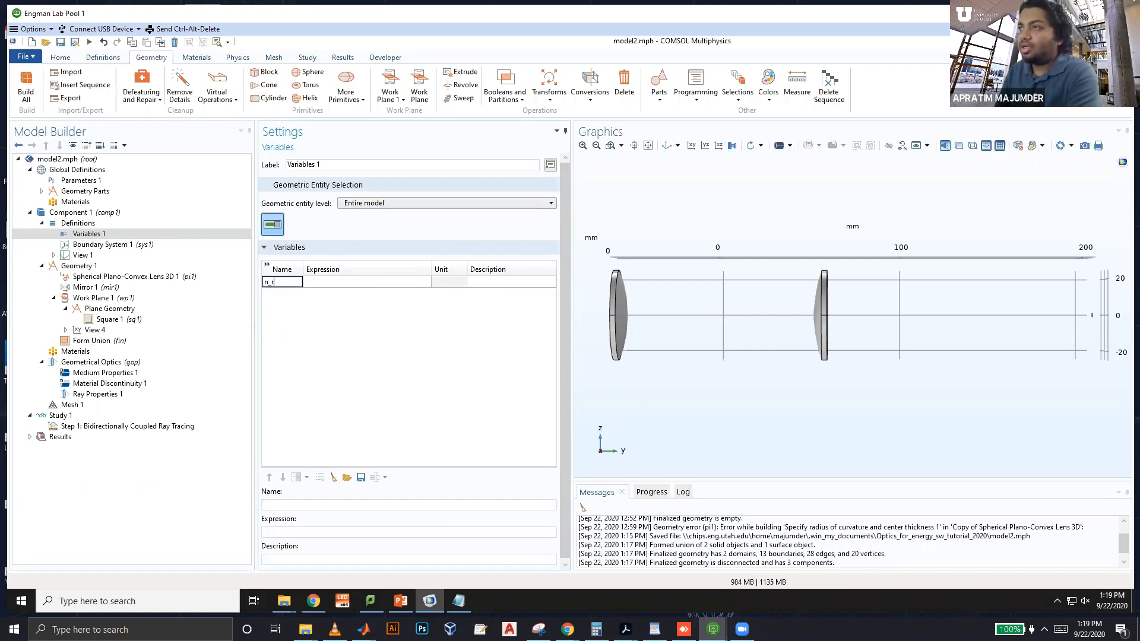
left_click(412, 282)
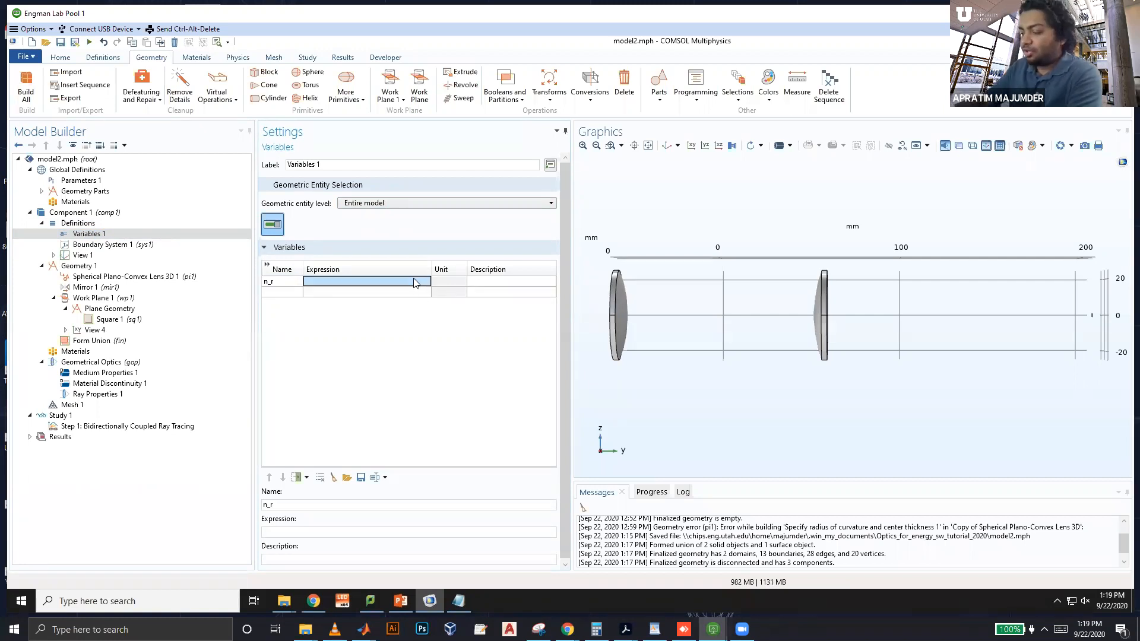
type("n0")
key("Return")
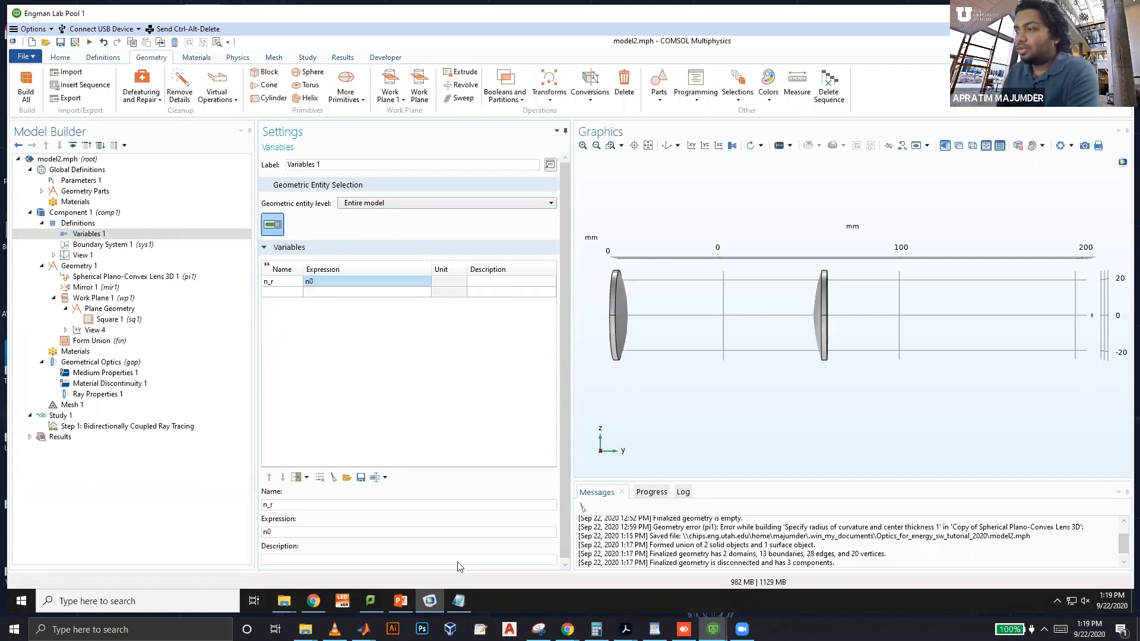
left_click(458, 605)
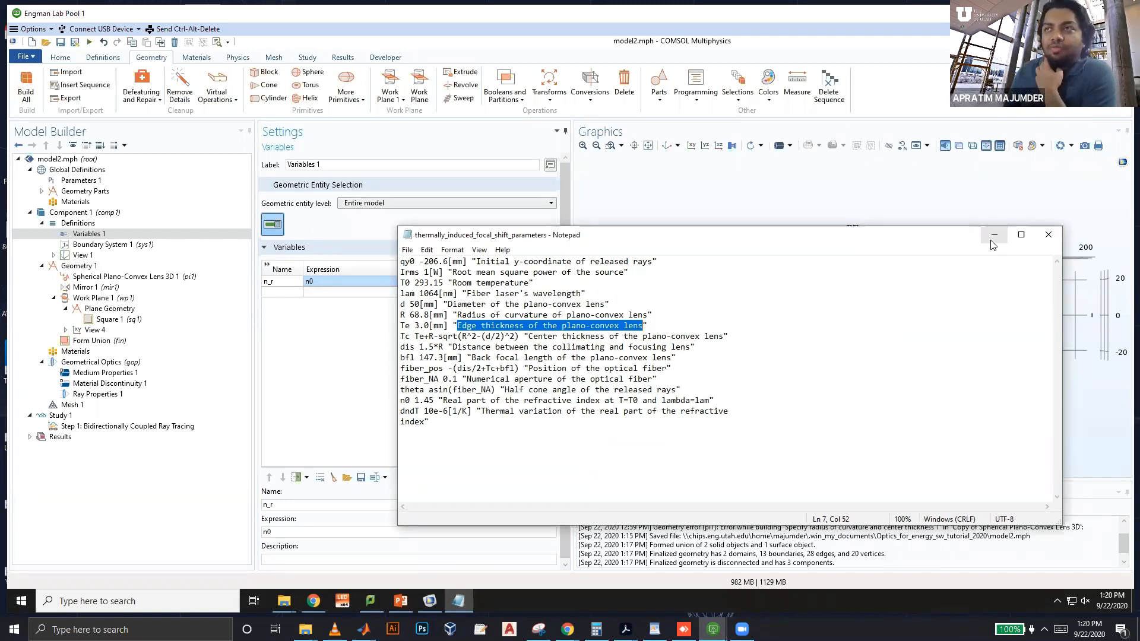
left_click(993, 235)
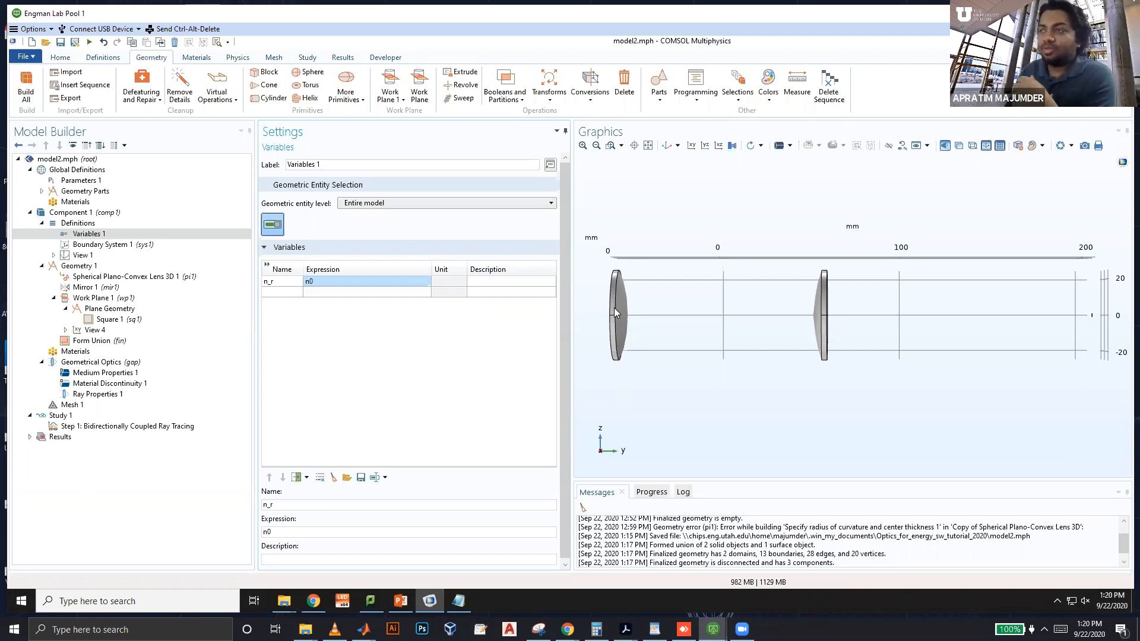
- Add a second variable n_i with the expression 3e-08 to Variables 1
left_click(280, 292)
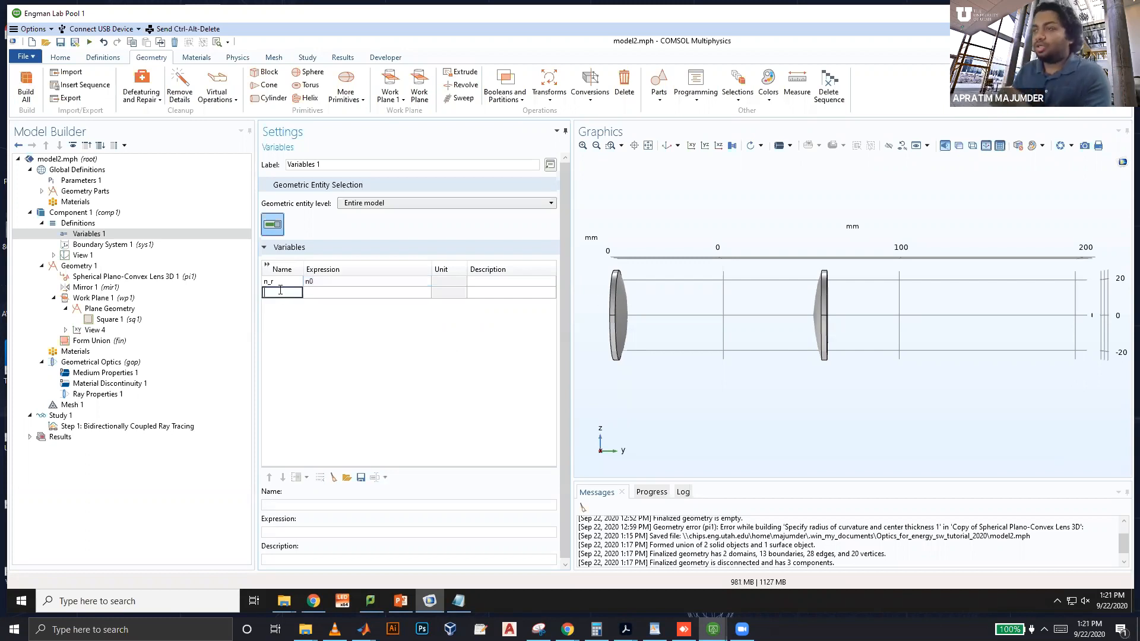
type("n_i")
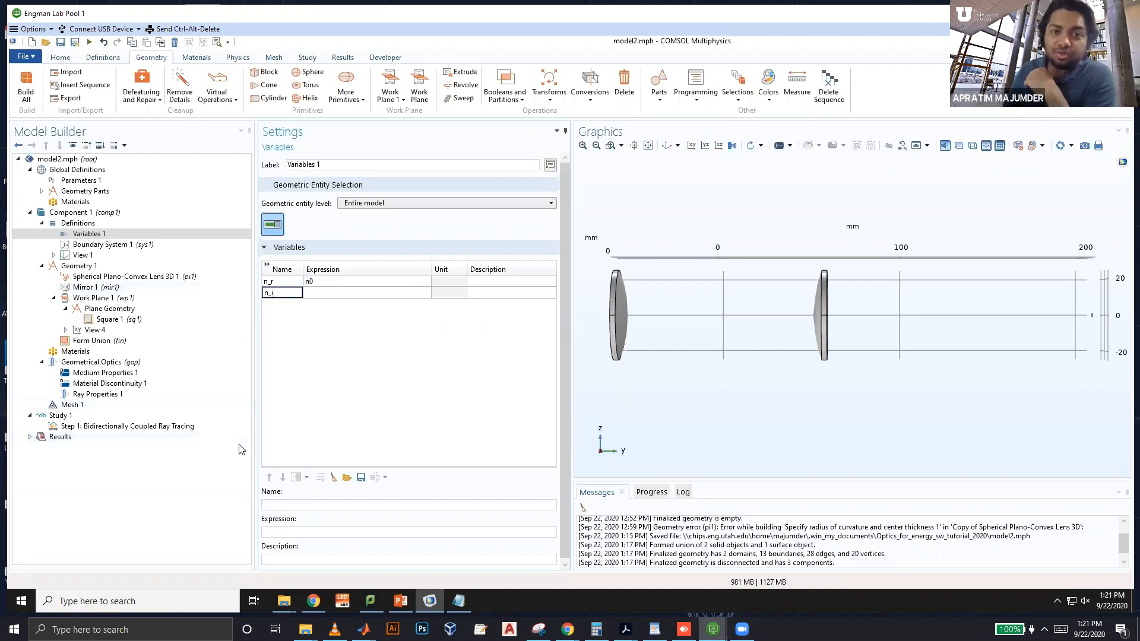
left_click(324, 379)
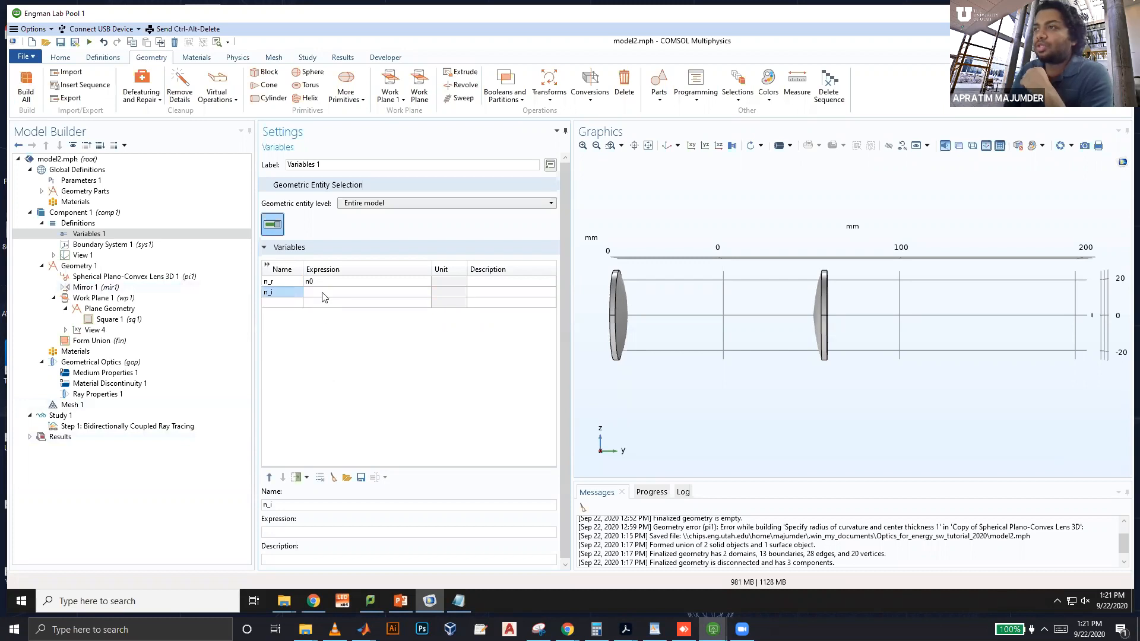
left_click(324, 293)
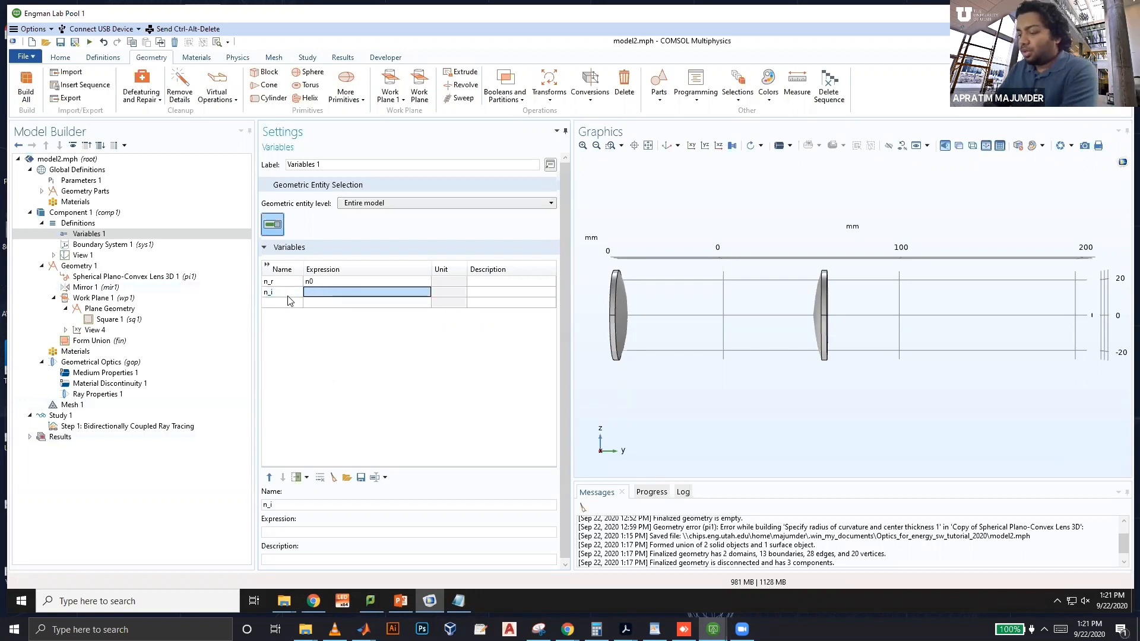
type("3e-08")
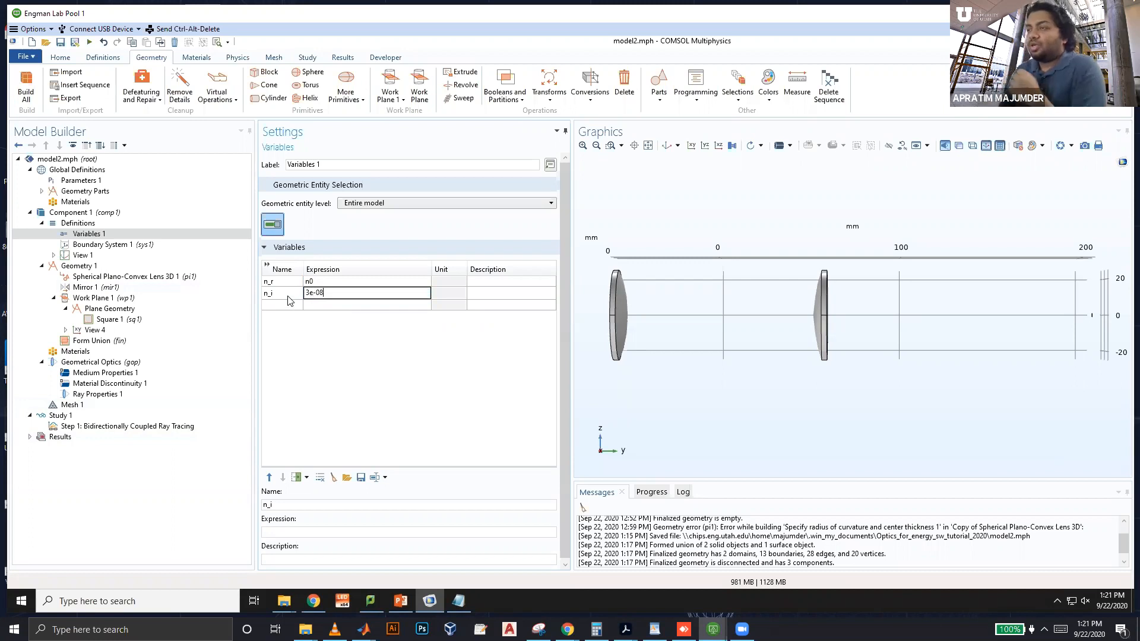
key("Return")
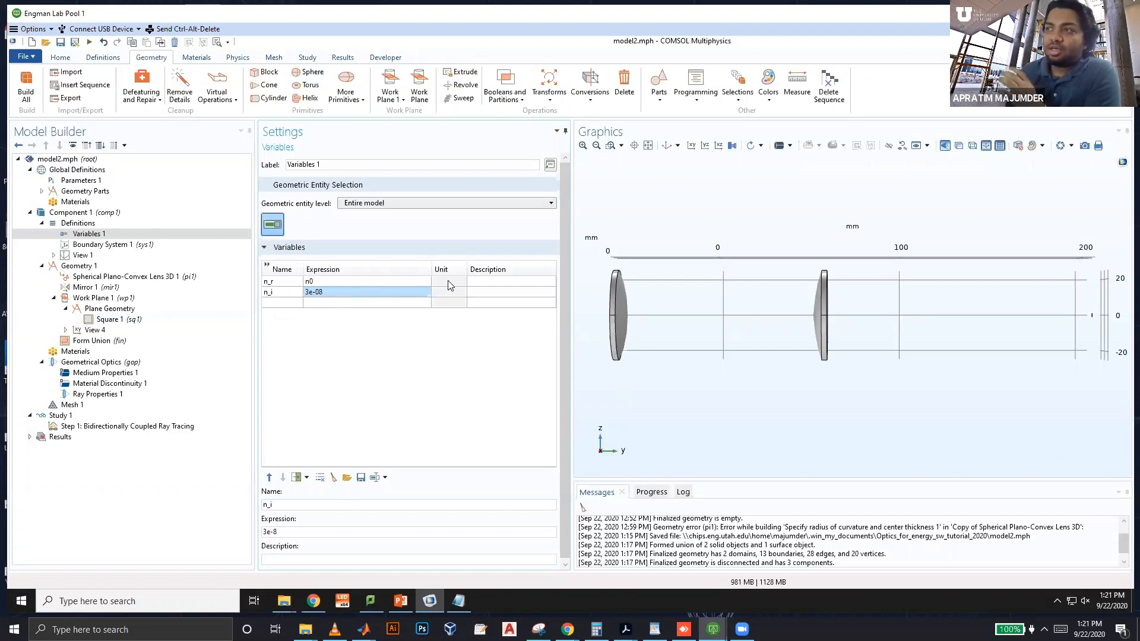
- Describe n_r as "Real part of RI" and n_i as "Imaginary part of RI"
left_click(485, 284)
type("R")
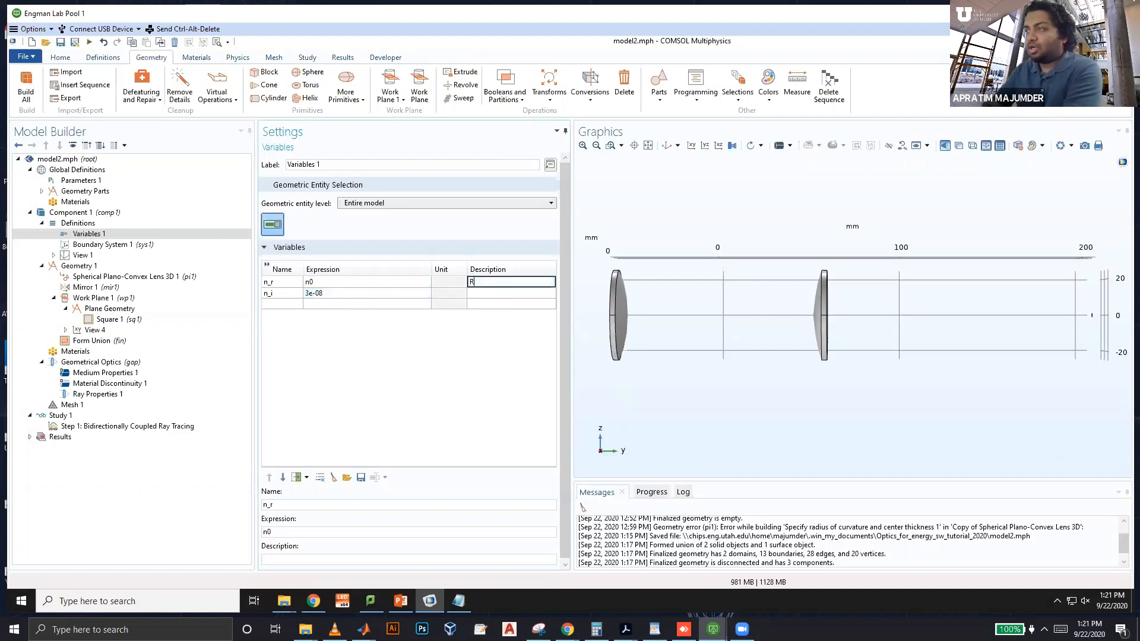
type("eal part of RI")
left_click(504, 292)
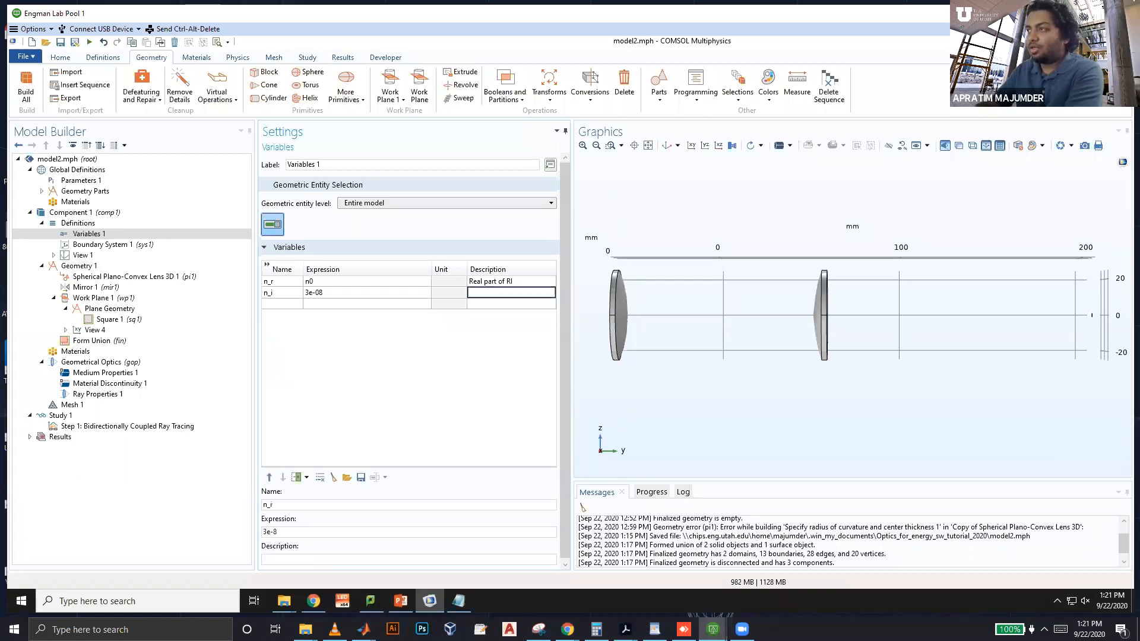
type("Imaginary part")
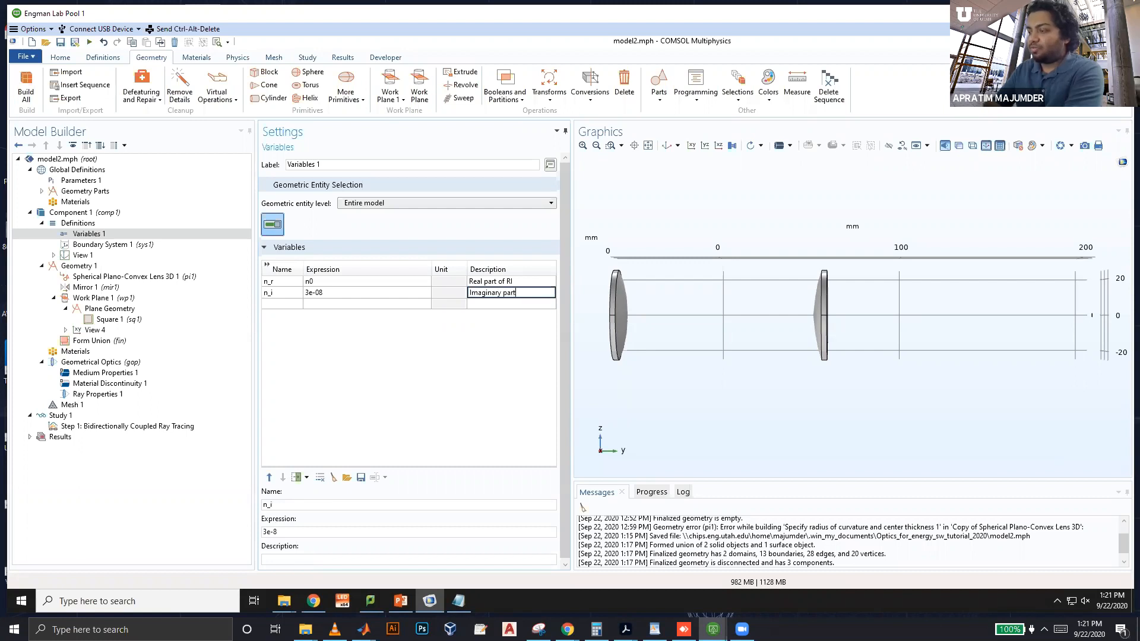
type(" of RI")
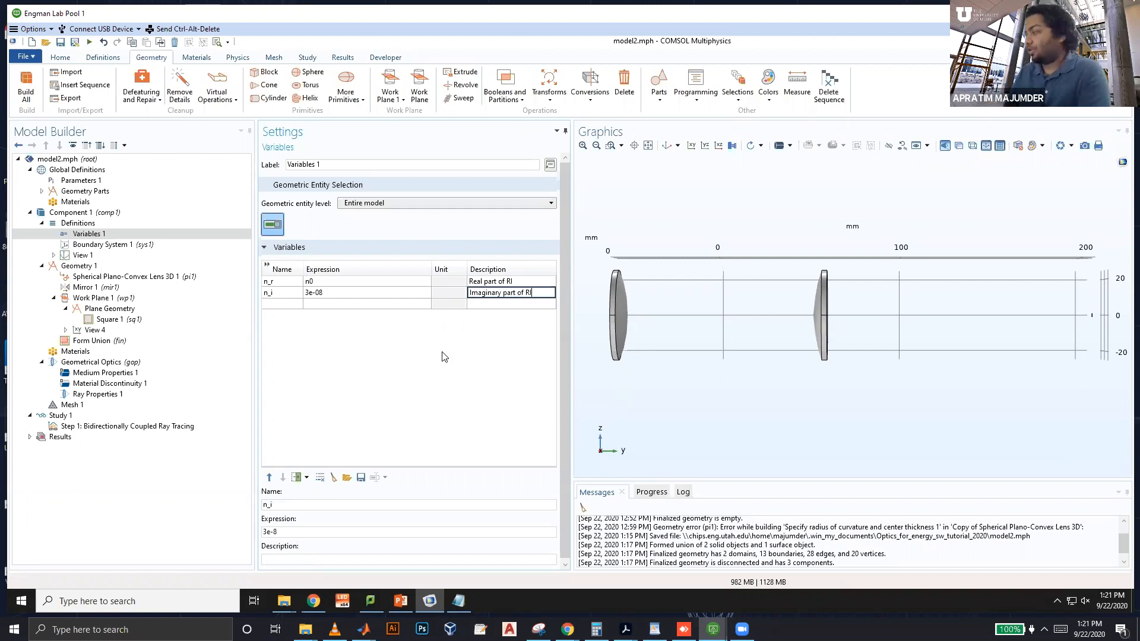
key("Return")
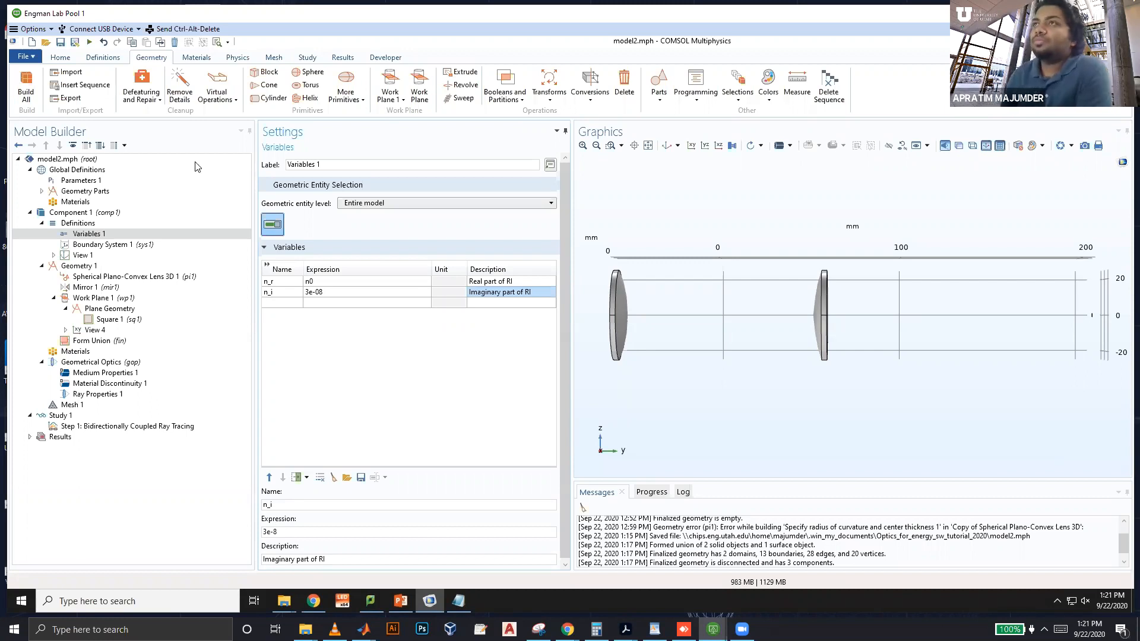
- Add an Integration nonlocal coupling to Component 1's Definitions
left_click(101, 57)
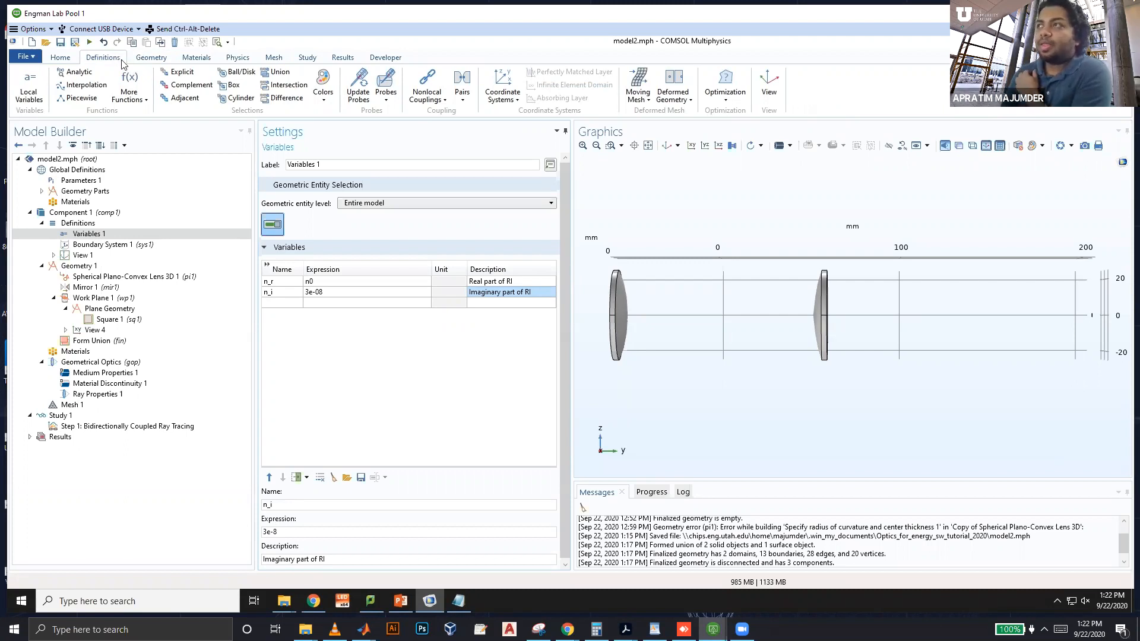
left_click(432, 100)
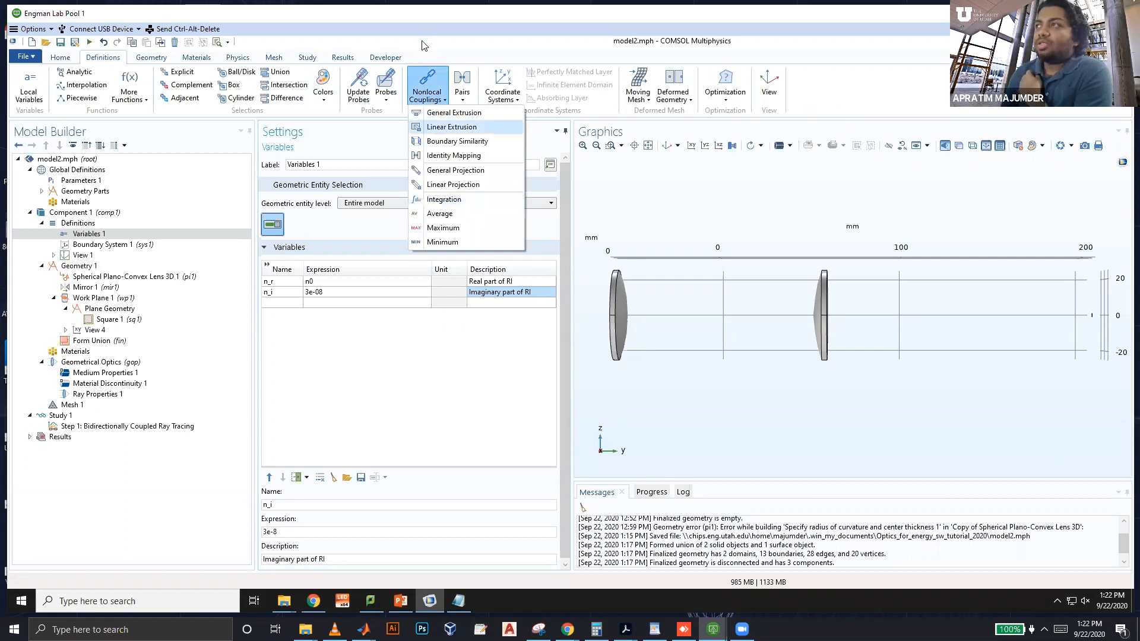
left_click(422, 88)
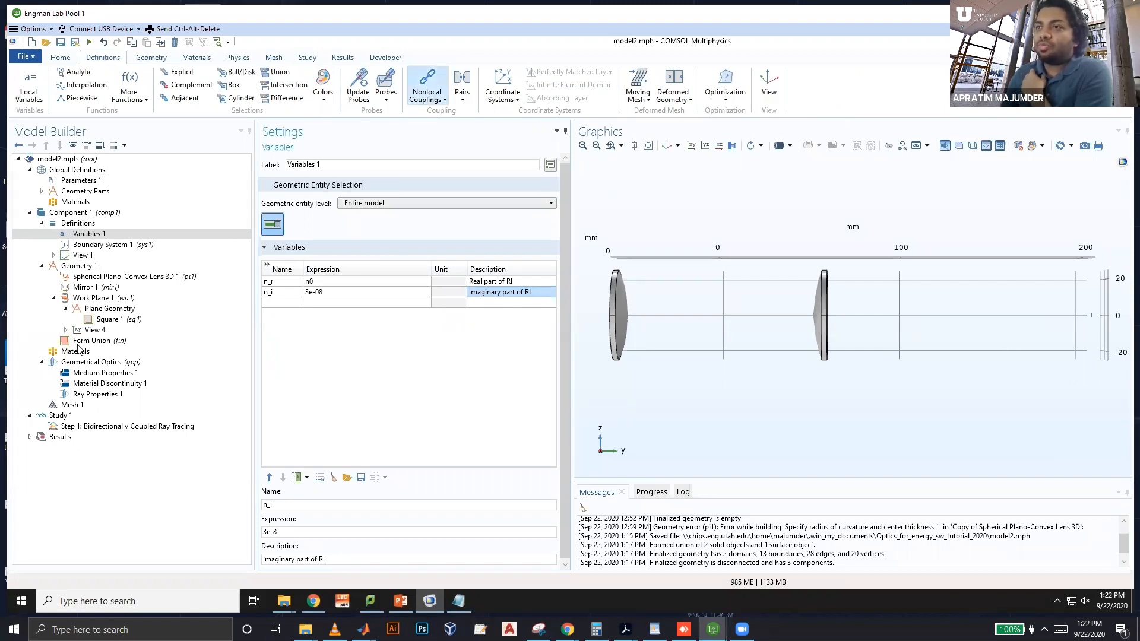
left_click(436, 99)
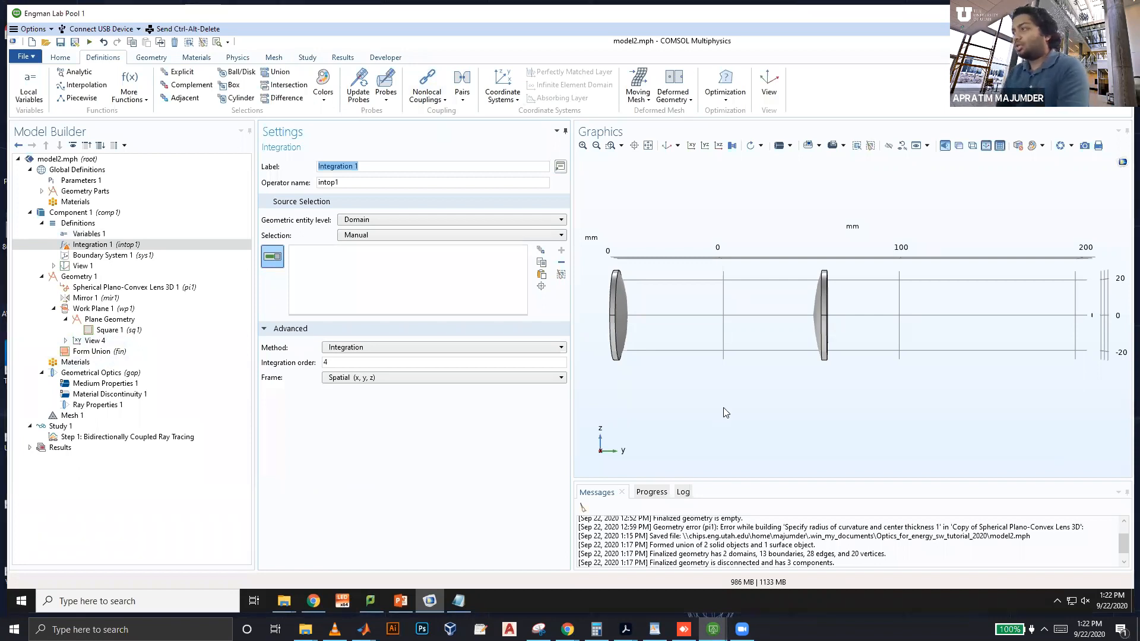
- Review Integration 1's entity level options, keep Domain, and select the first lens, domain 1, as its source
left_click(411, 220)
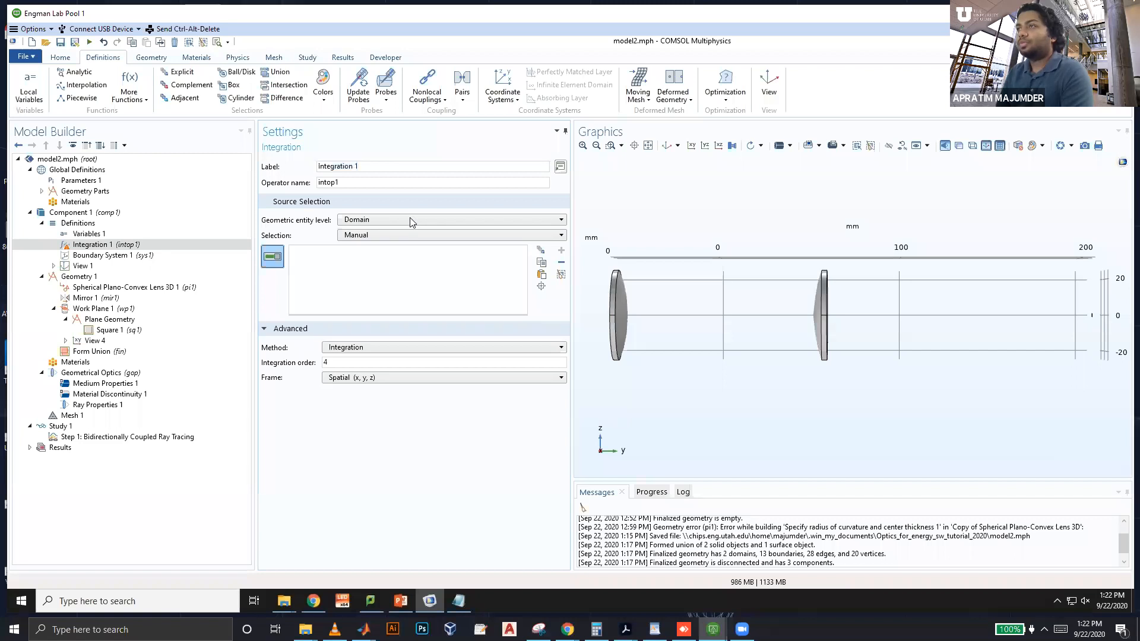
left_click(410, 220)
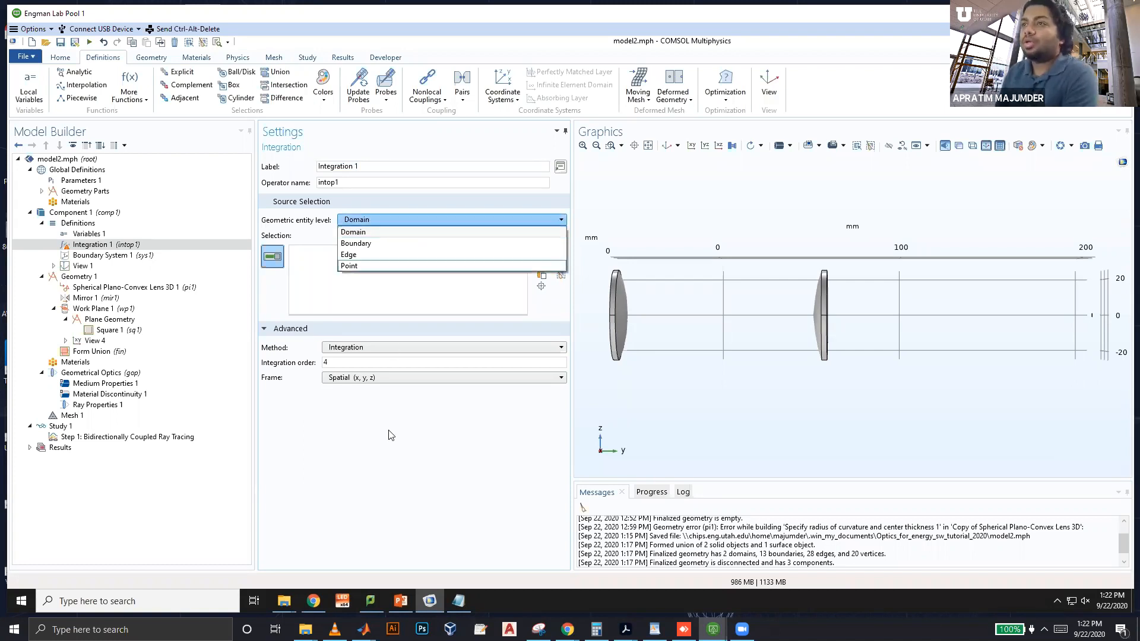
left_click(74, 259)
left_click(82, 247)
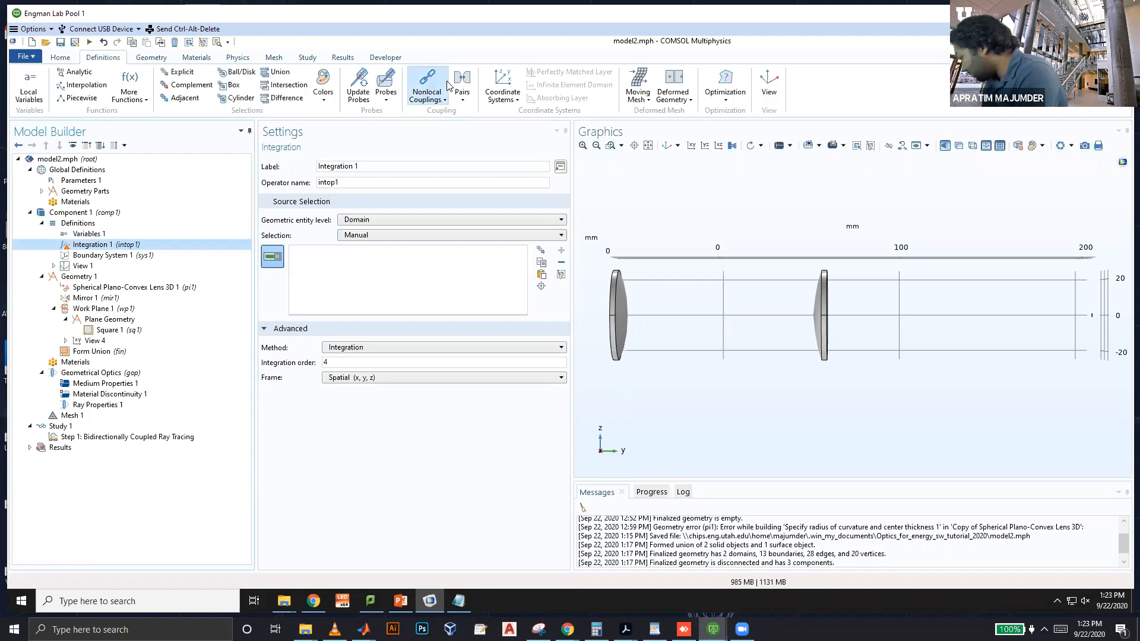
left_click(628, 326)
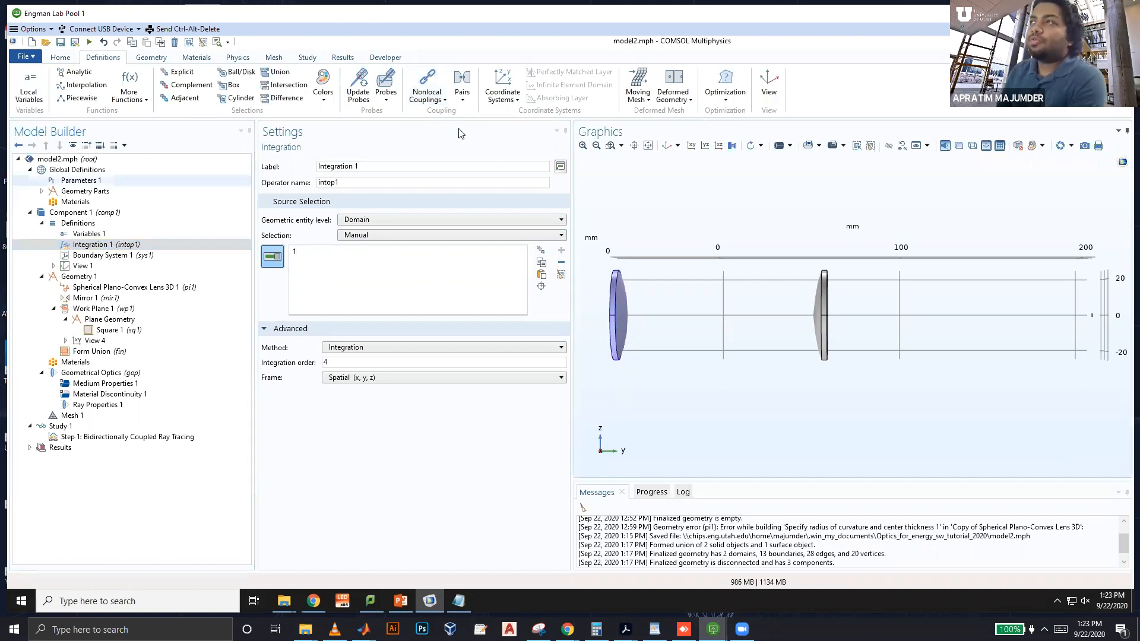
left_click(137, 245)
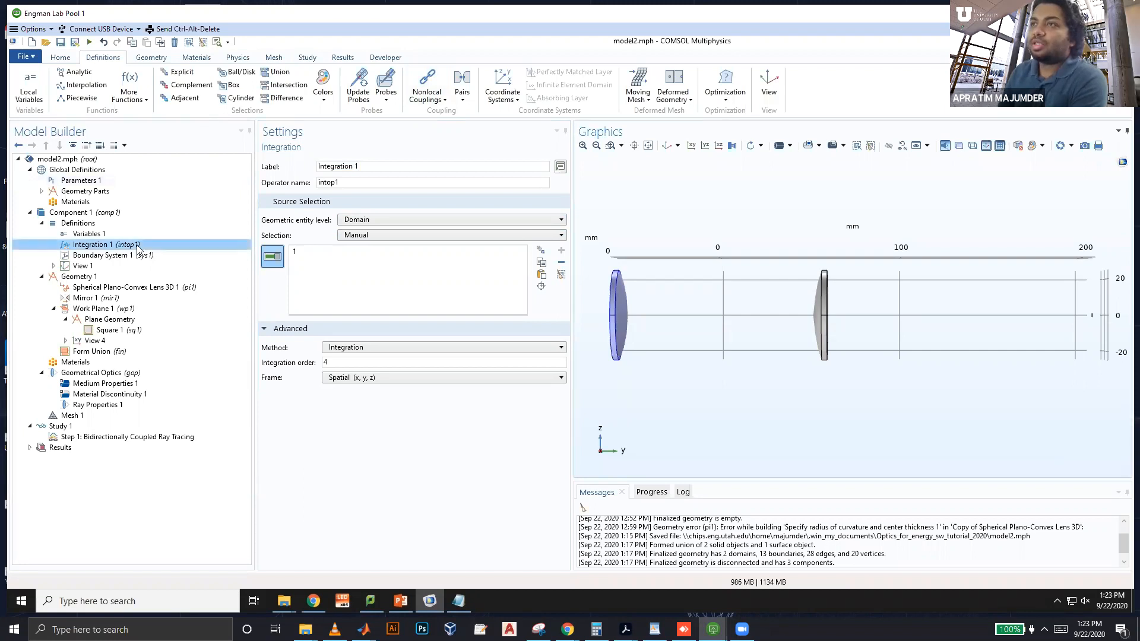
- Add the second lens, domain 2, to Integration 1's source selection, and review Variables 1 and the available nonlocal couplings
left_click(819, 324)
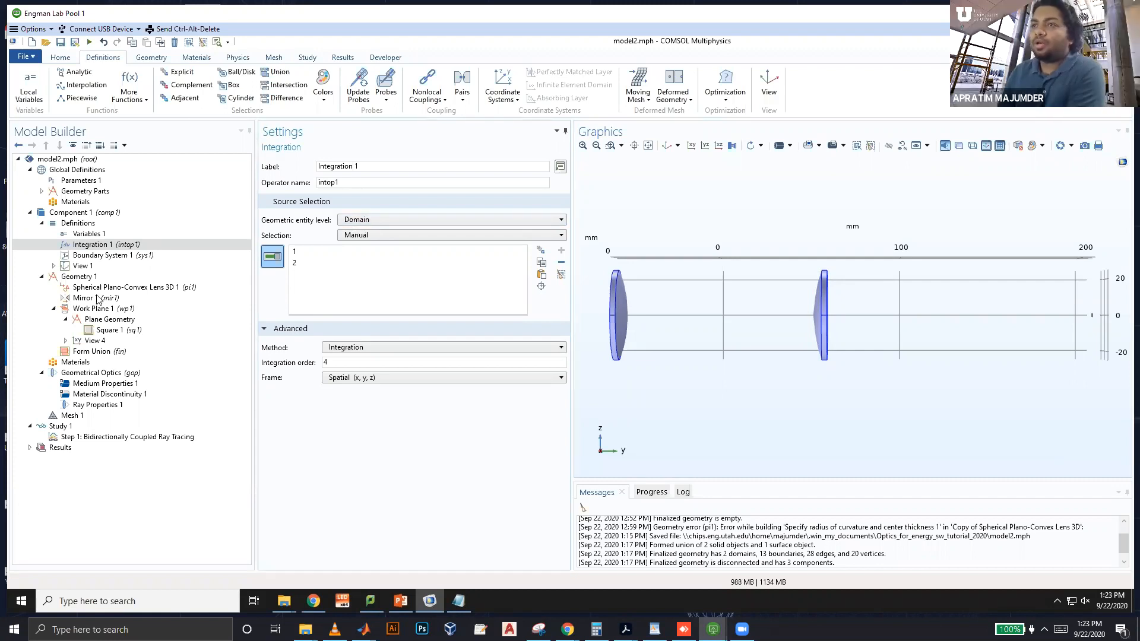
left_click(86, 234)
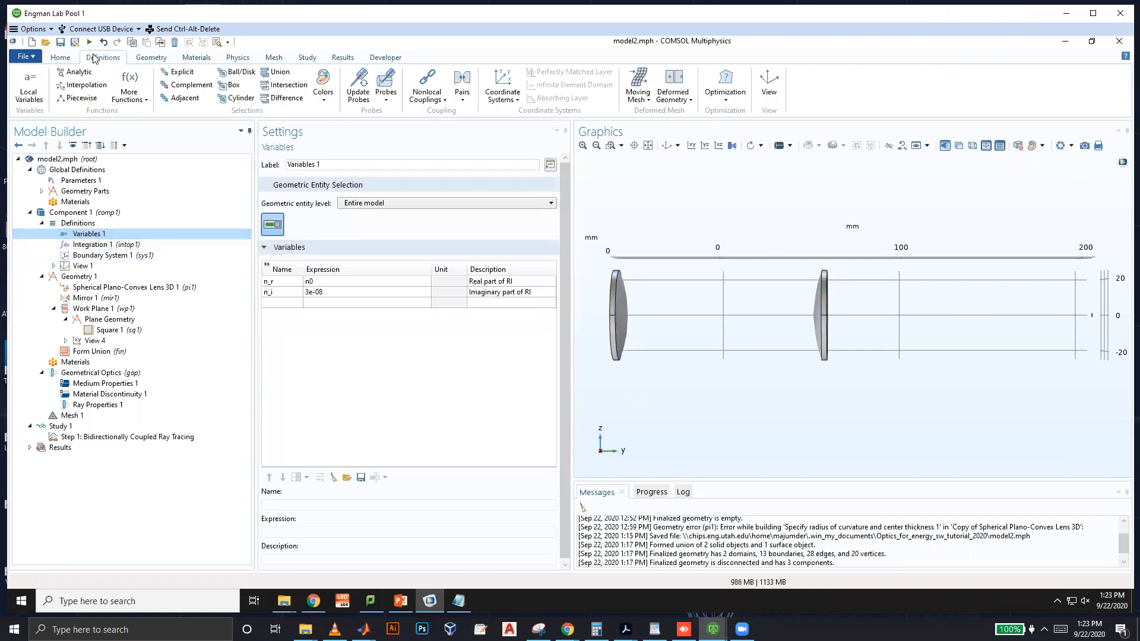
left_click(439, 100)
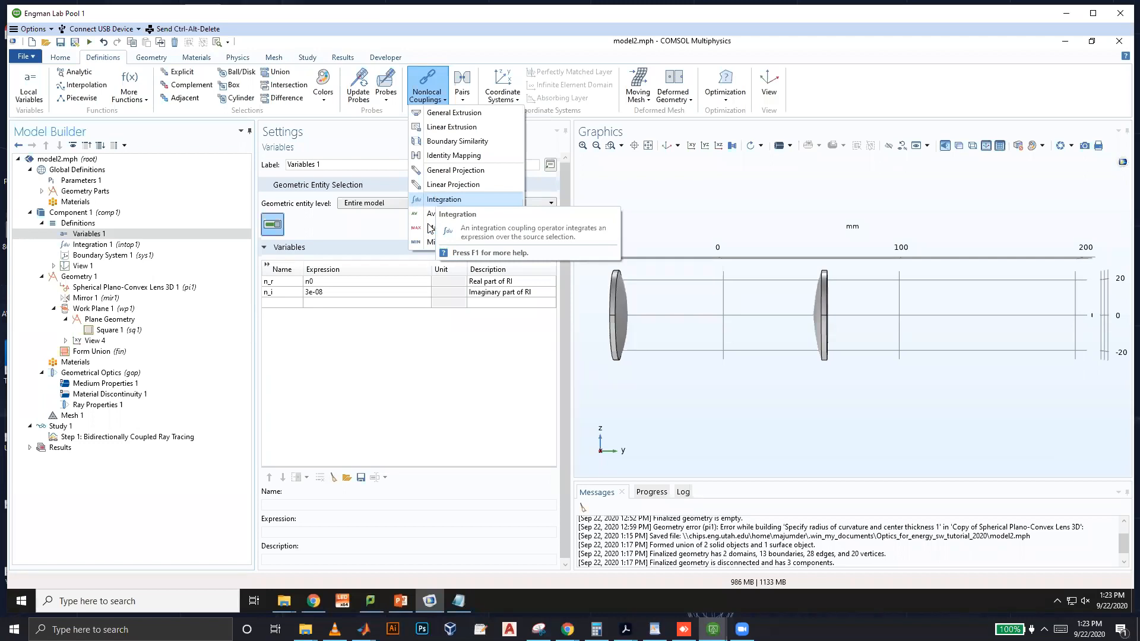
left_click(392, 165)
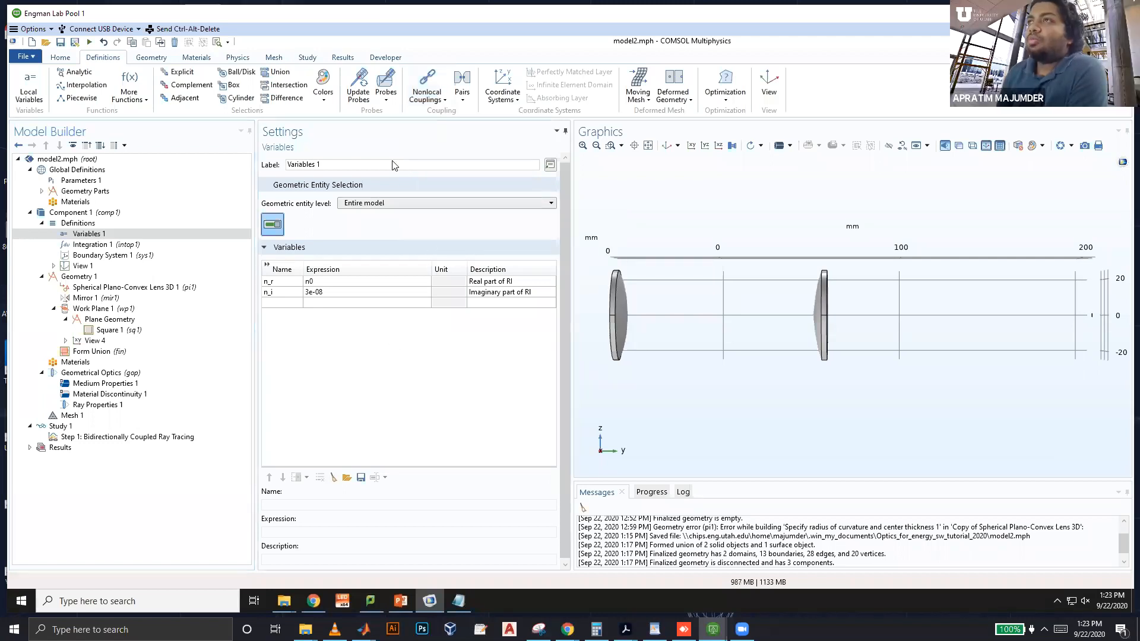
- Add an Explicit selection covering all domains to Component 1's Definitions and save the model
left_click(186, 74)
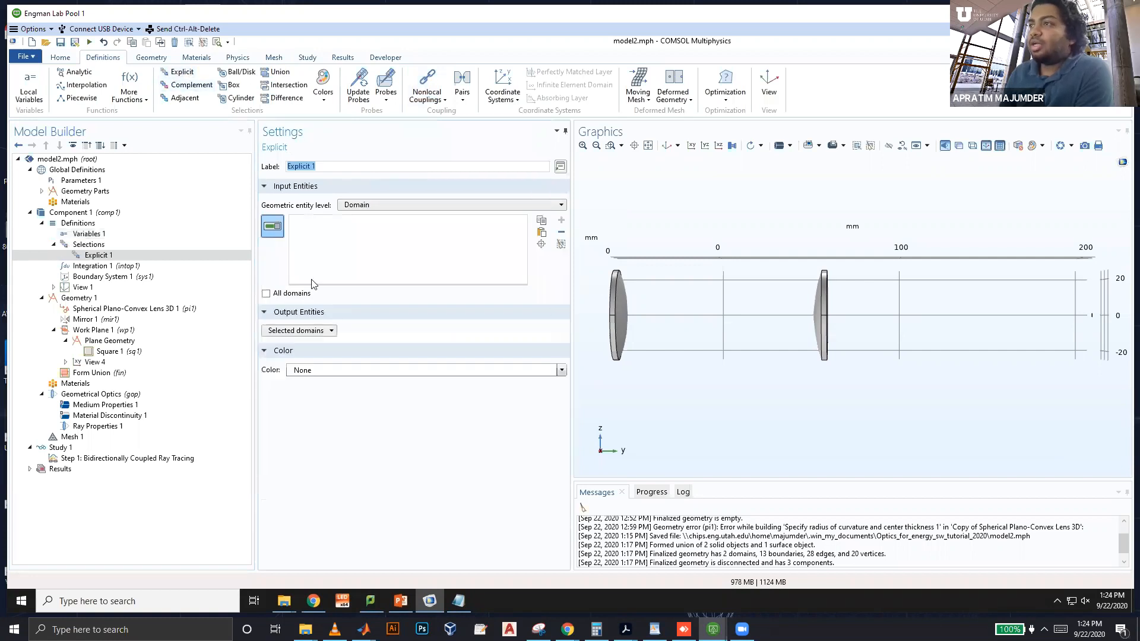
left_click(266, 294)
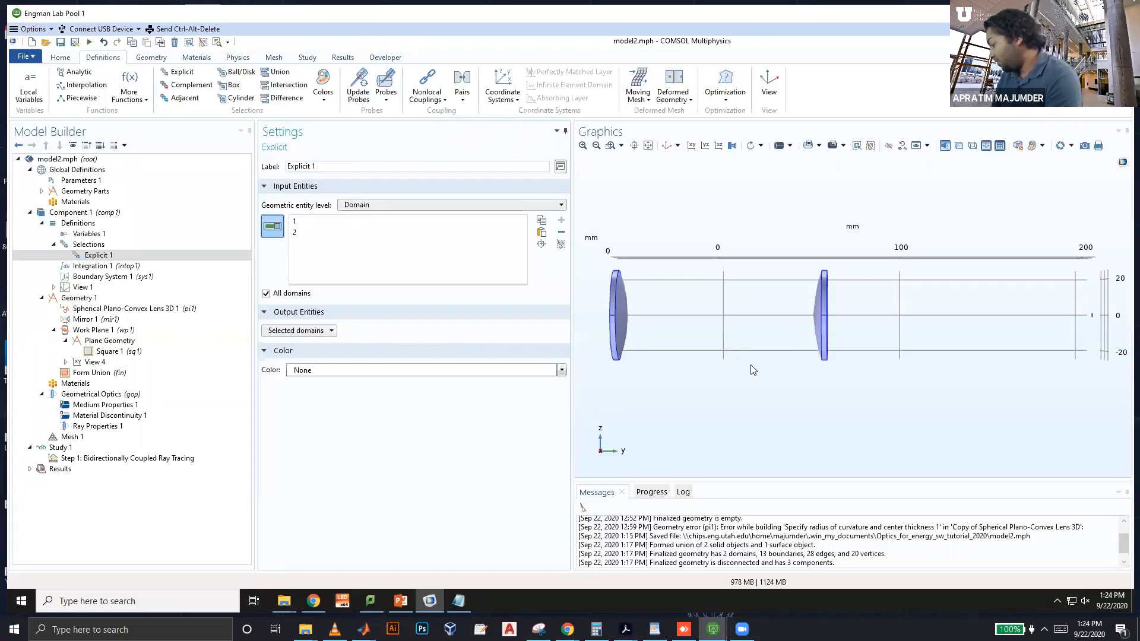
left_click(33, 61)
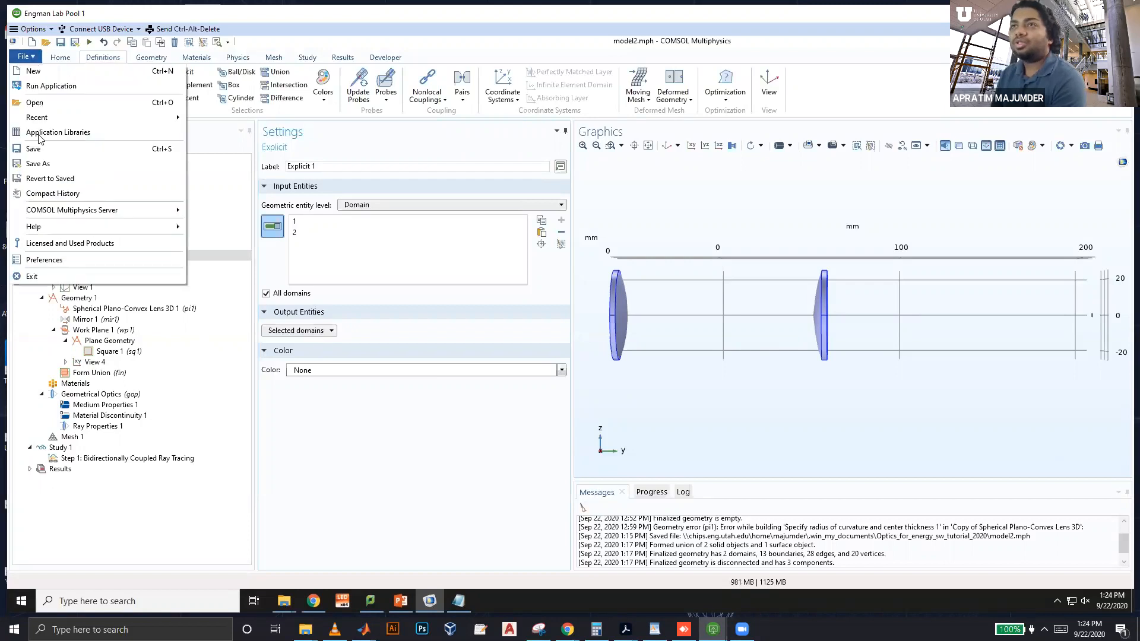
left_click(42, 150)
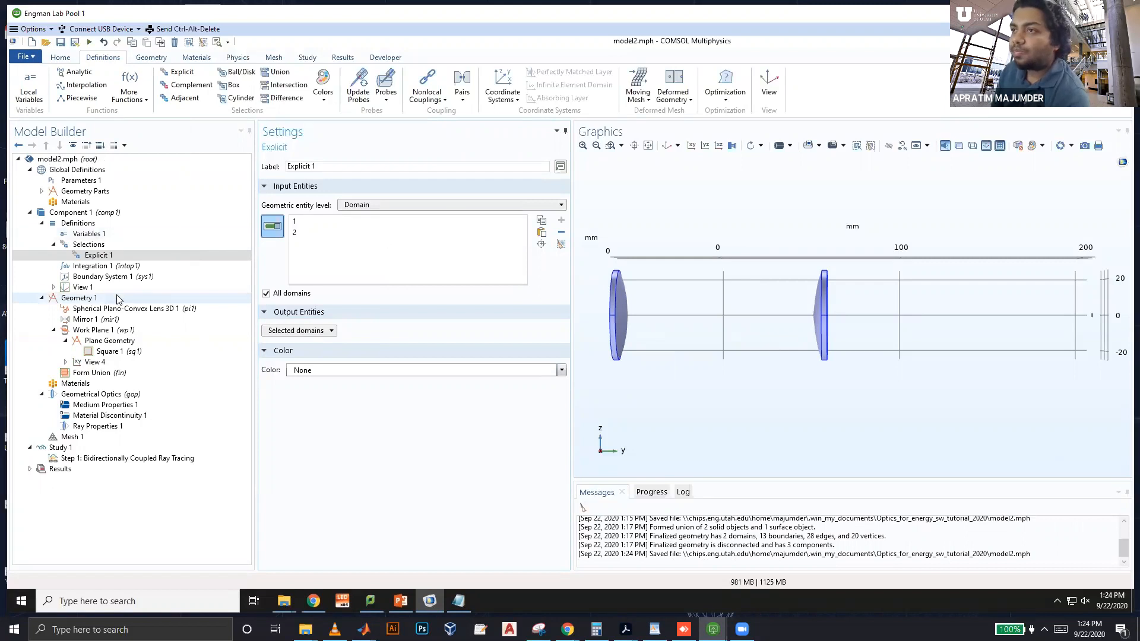
- Examine the settings of Geometrical Optics and its Medium Properties, Material Discontinuity and Ray Properties nodes
left_click(100, 395)
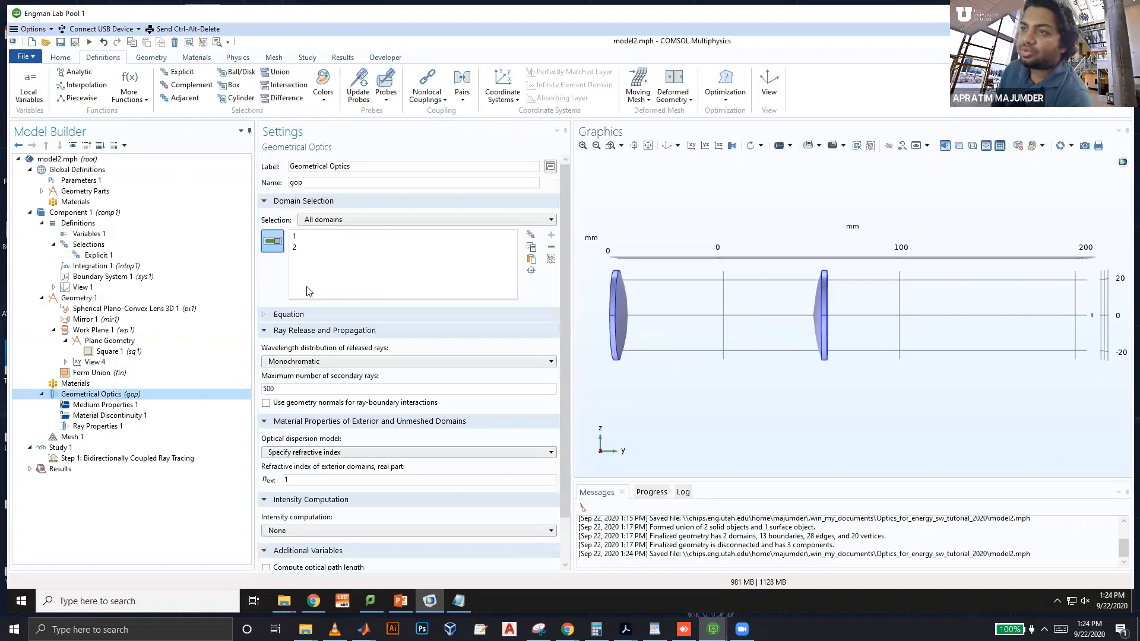
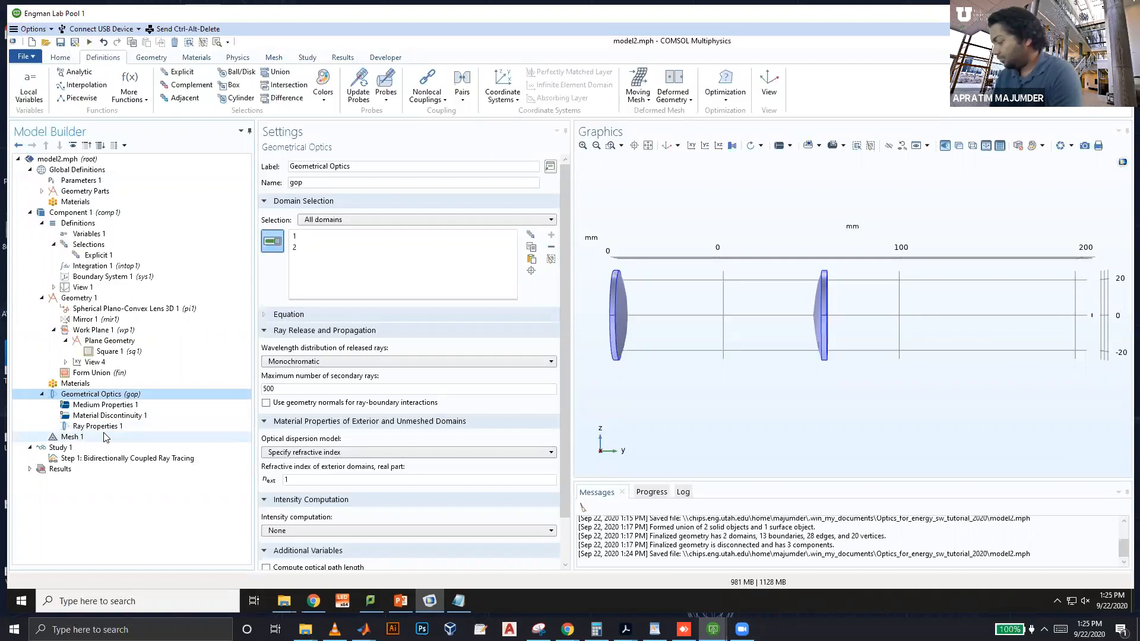
scroll(504, 405, "down", 1)
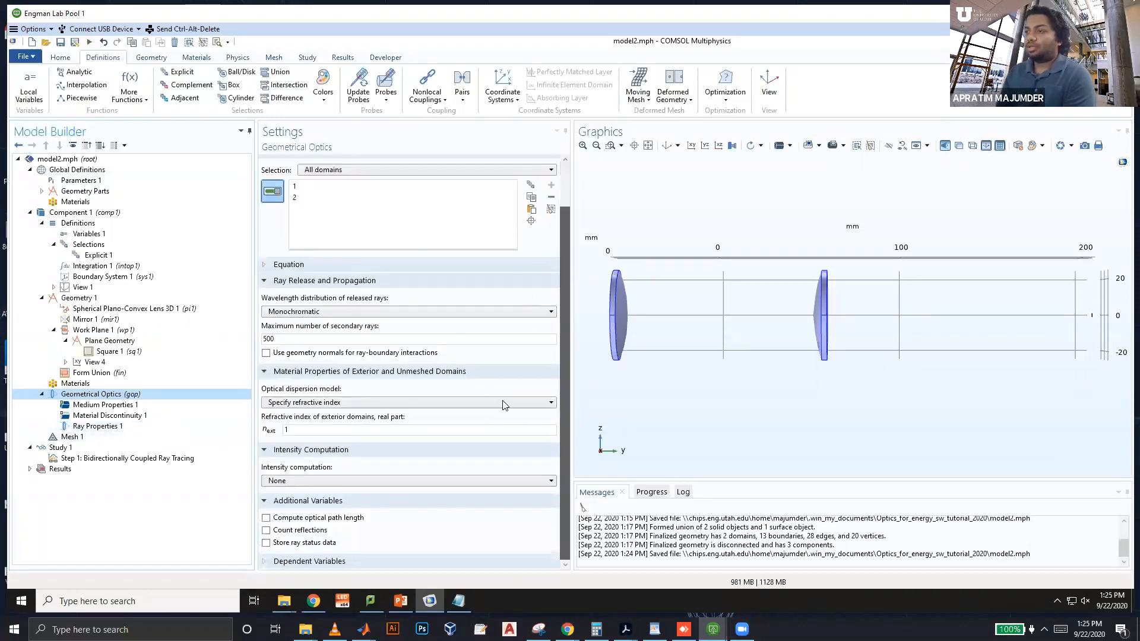
left_click(339, 483)
left_click(193, 505)
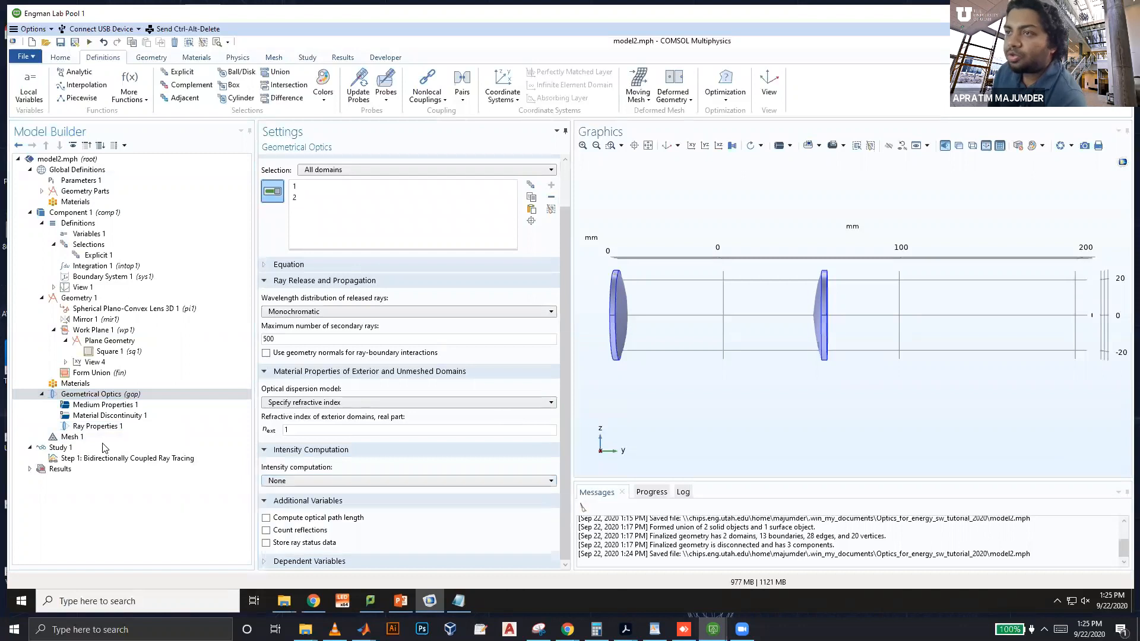
left_click(80, 395)
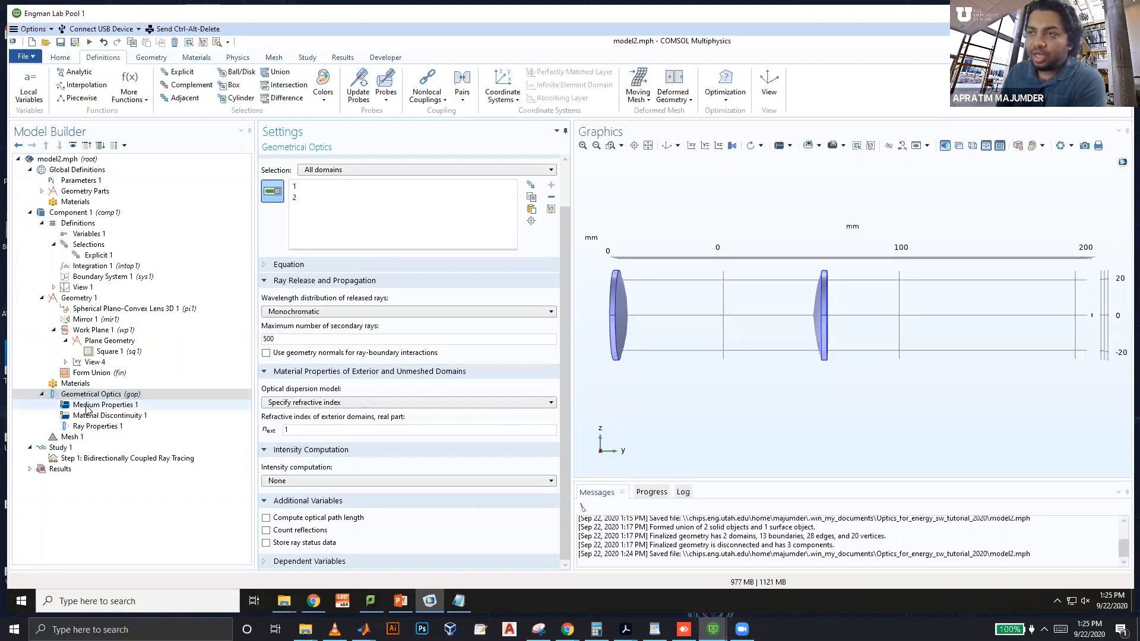
left_click(88, 406)
left_click(92, 415)
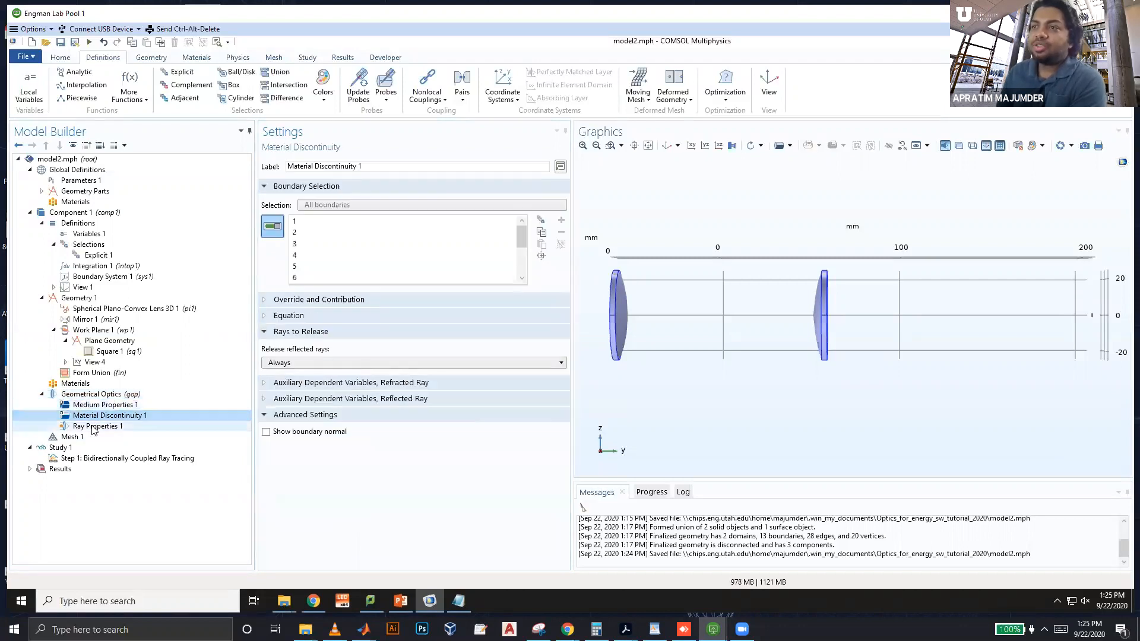
left_click(93, 424)
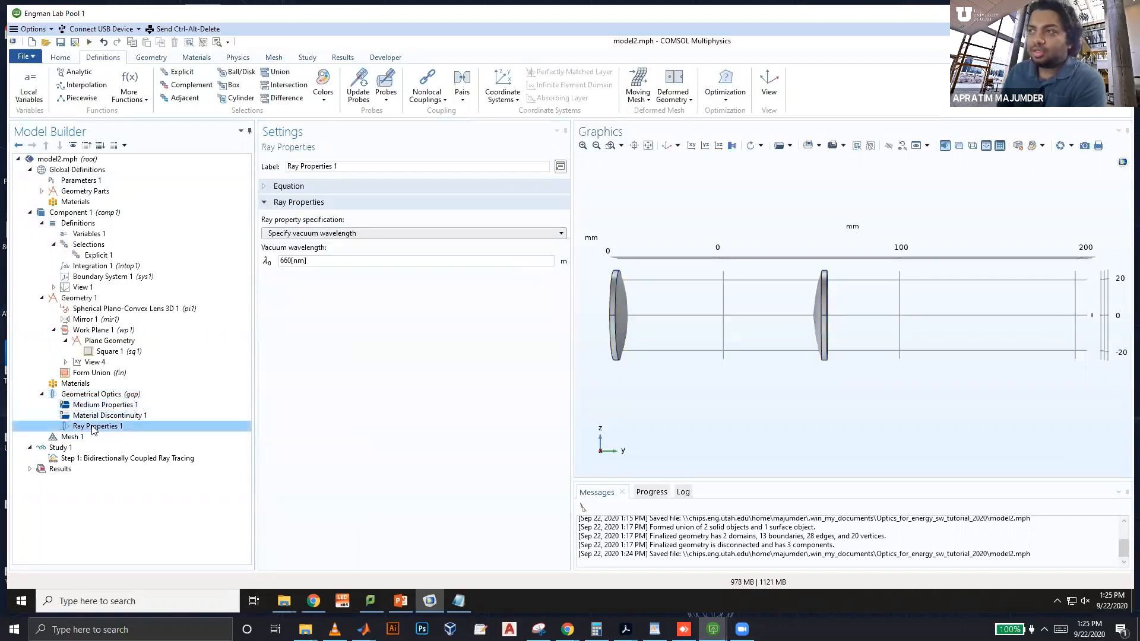
- Set the intensity computation of Geometrical Optics to Compute intensity and power
left_click(88, 395)
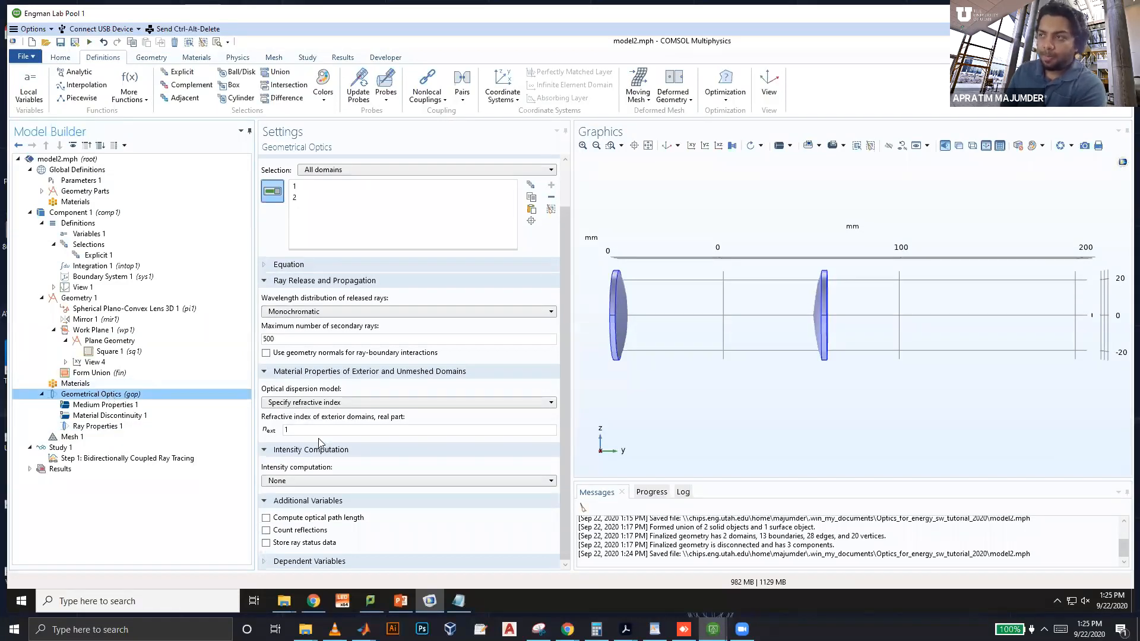
left_click(307, 480)
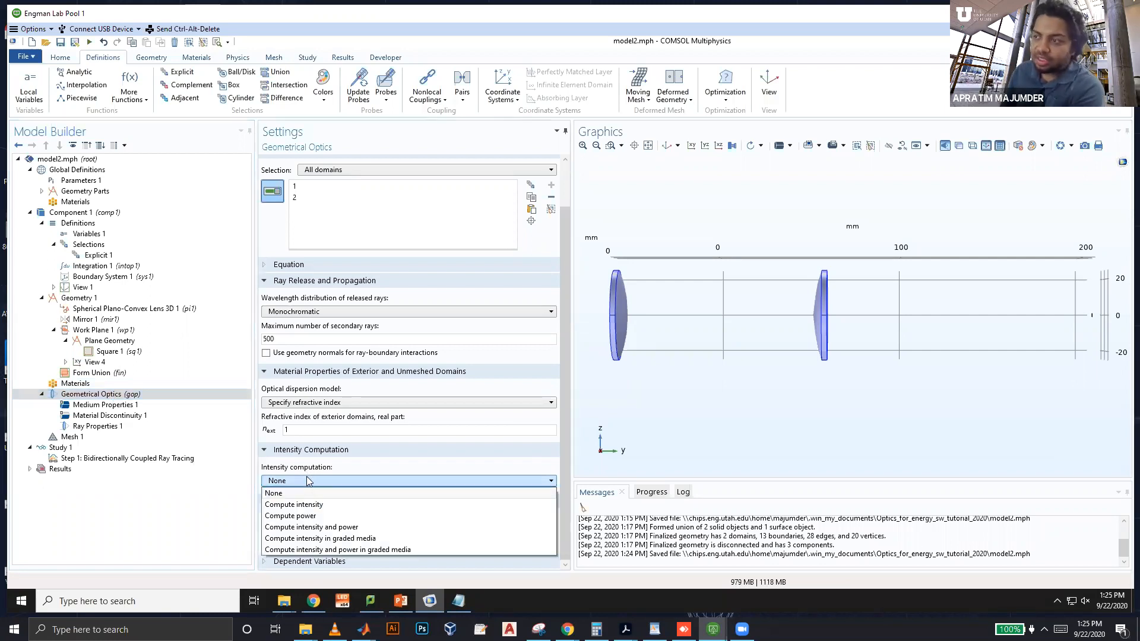
left_click(330, 527)
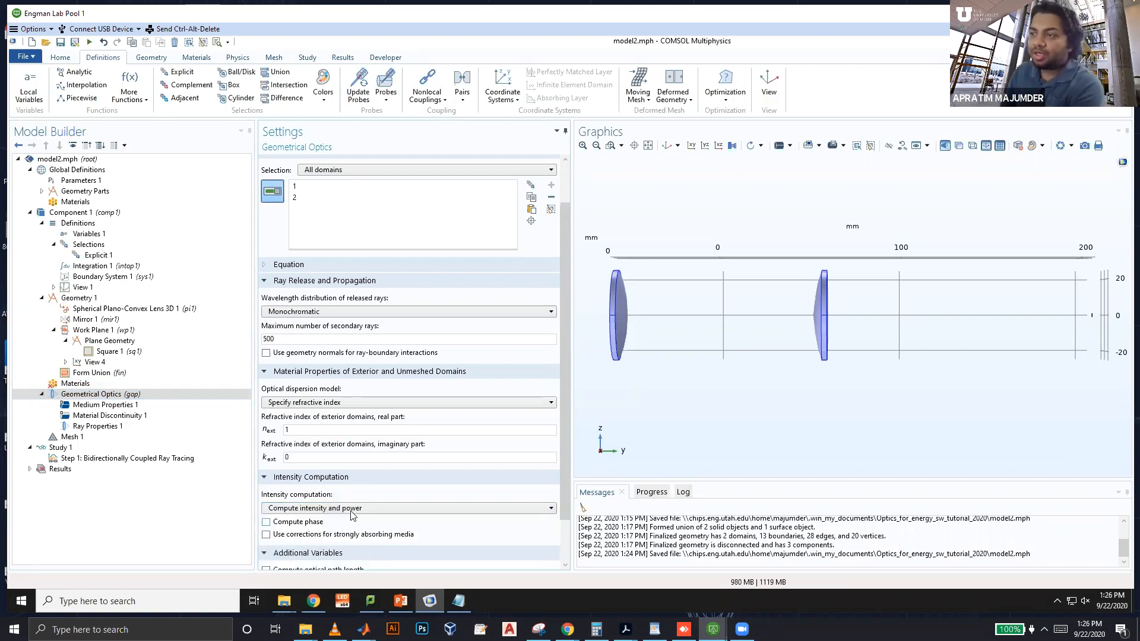
left_click(352, 509)
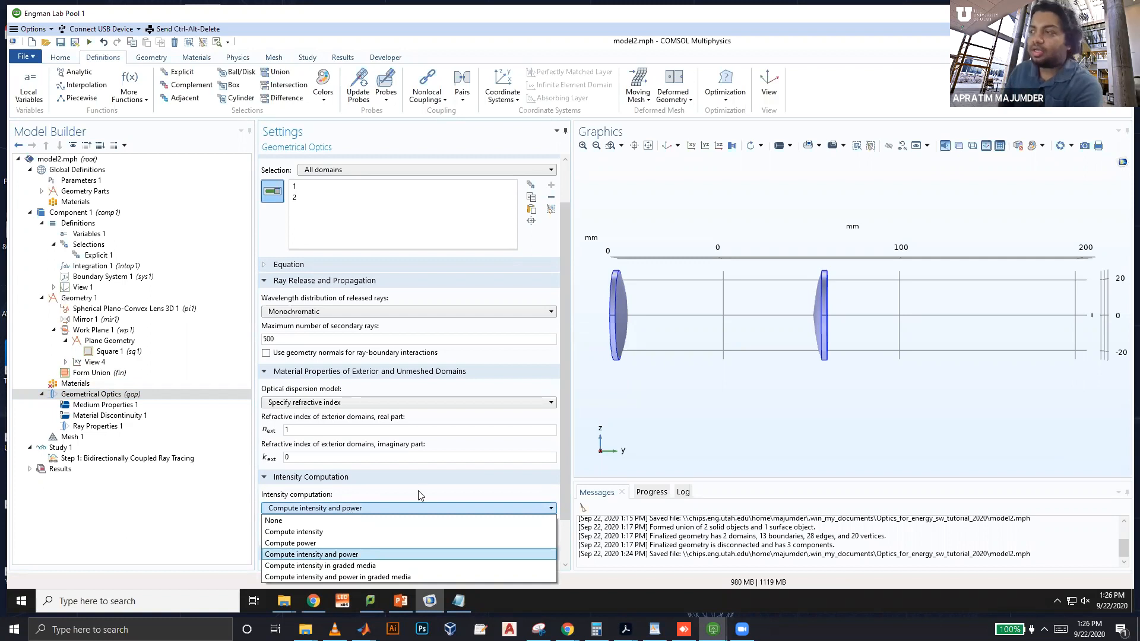
left_click(565, 463)
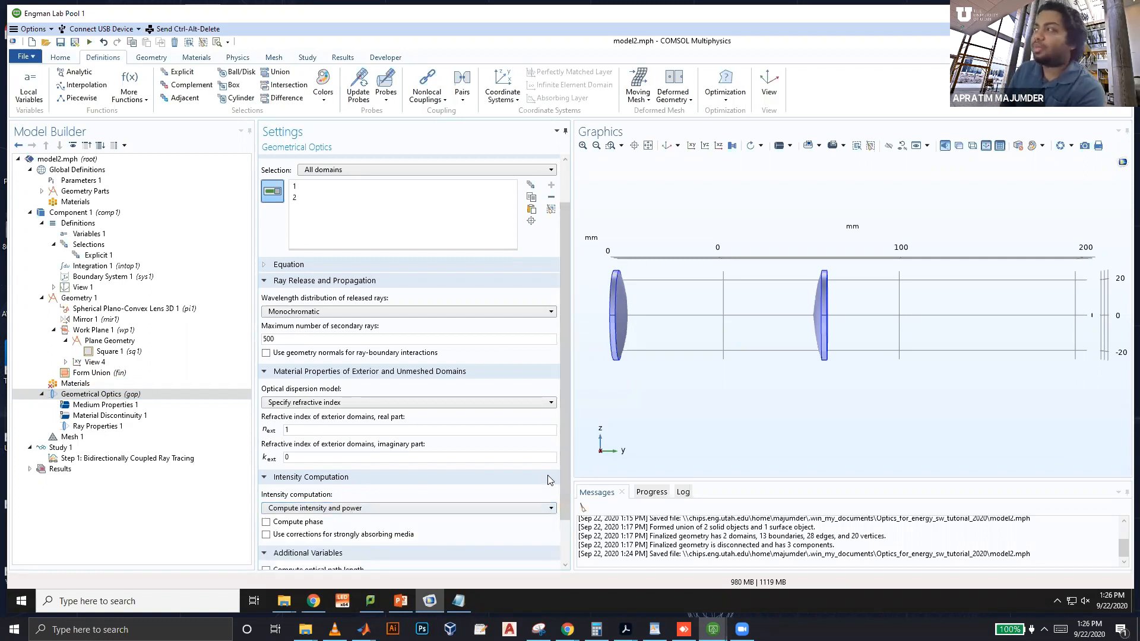
left_click(336, 512)
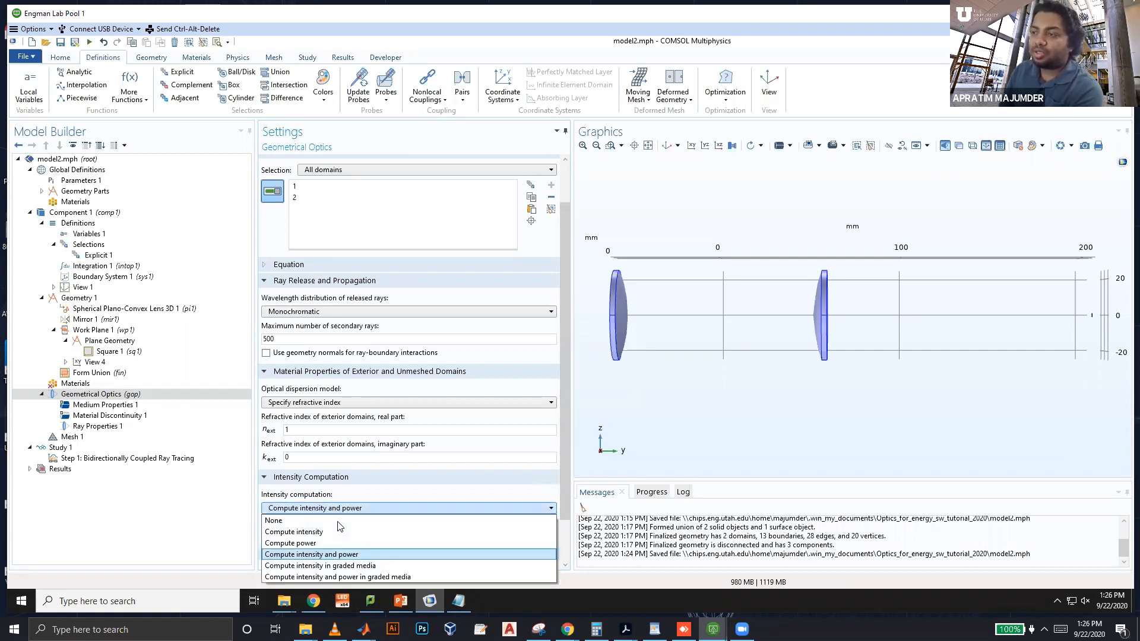
left_click(323, 555)
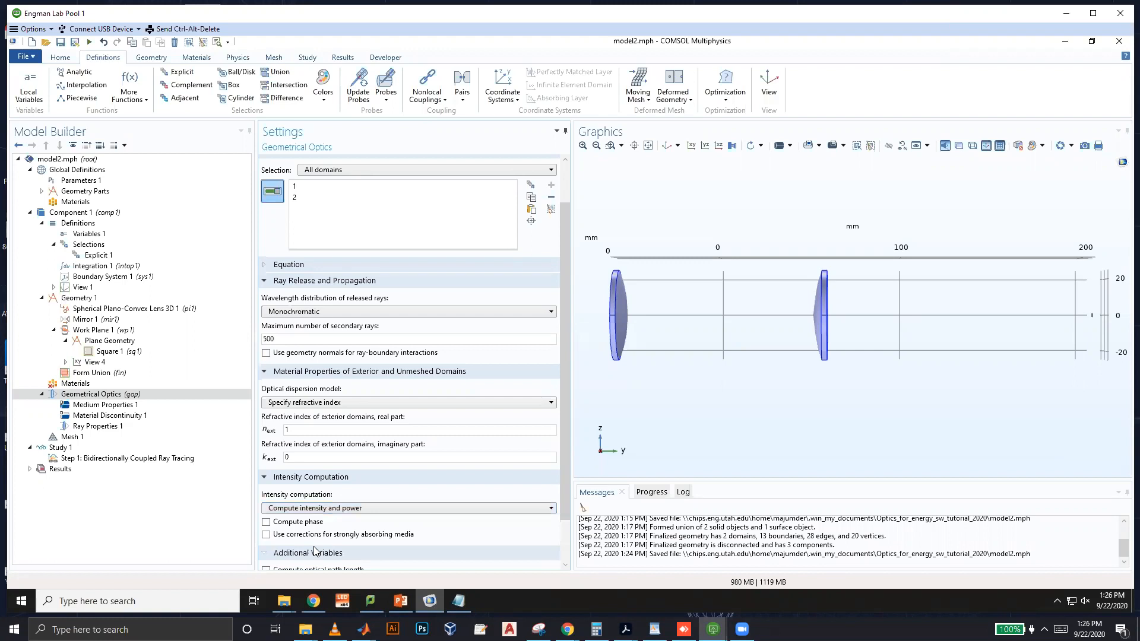
- Review the Ray Optics physics interfaces that can be added to Component 1, including Geometrical Optics, without adding one
left_click(78, 395)
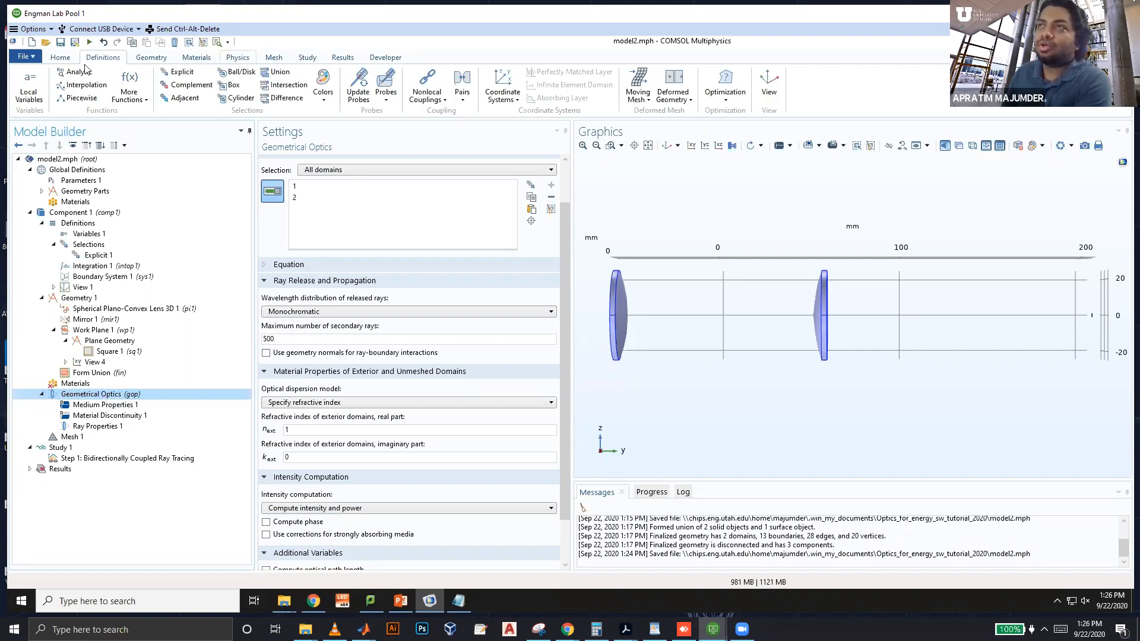
left_click(234, 59)
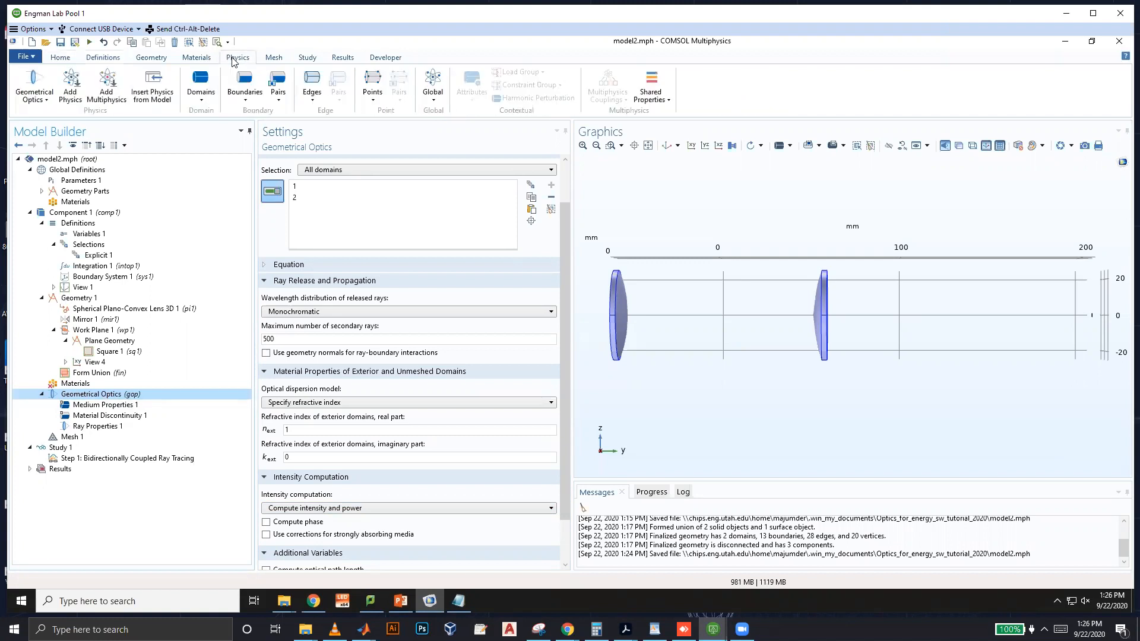
left_click(71, 95)
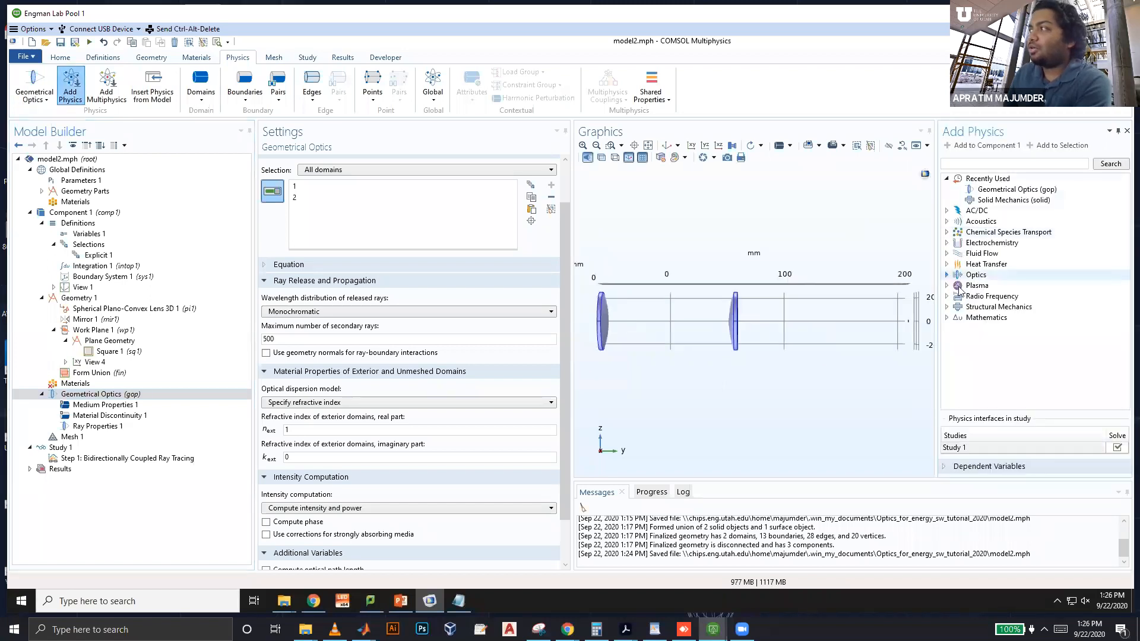
left_click(947, 275)
left_click(958, 285)
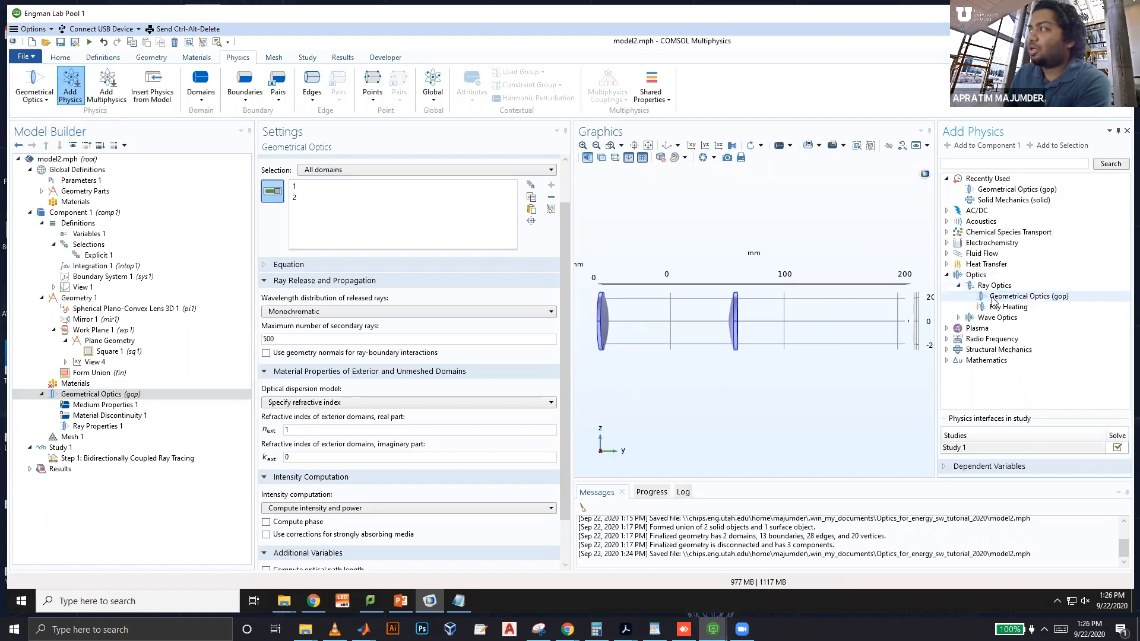
left_click(992, 298)
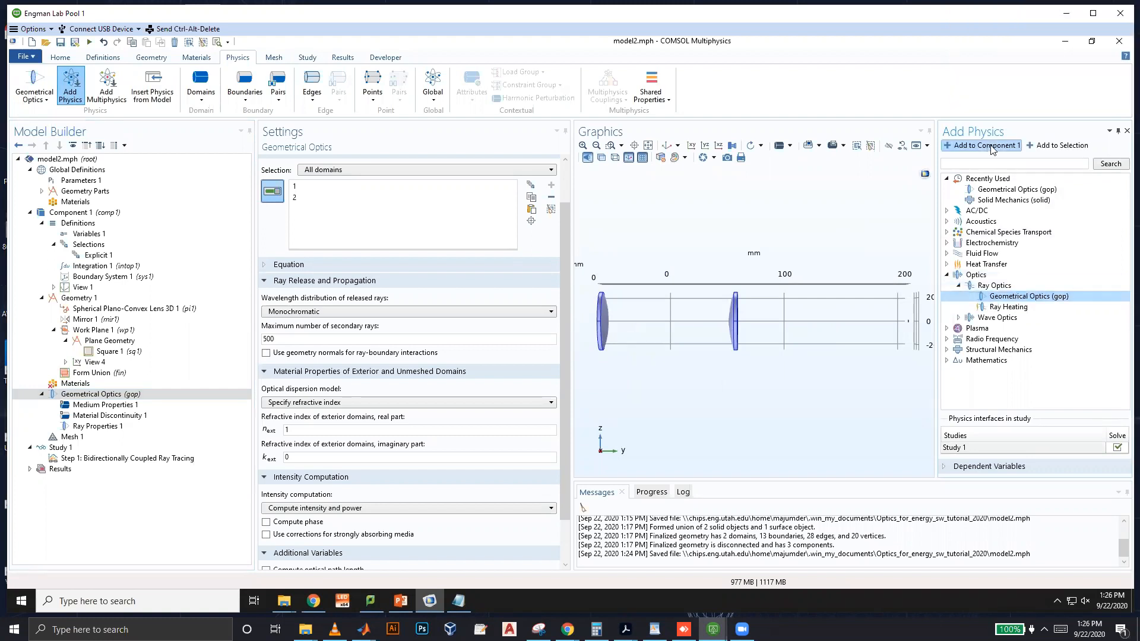
left_click(126, 396)
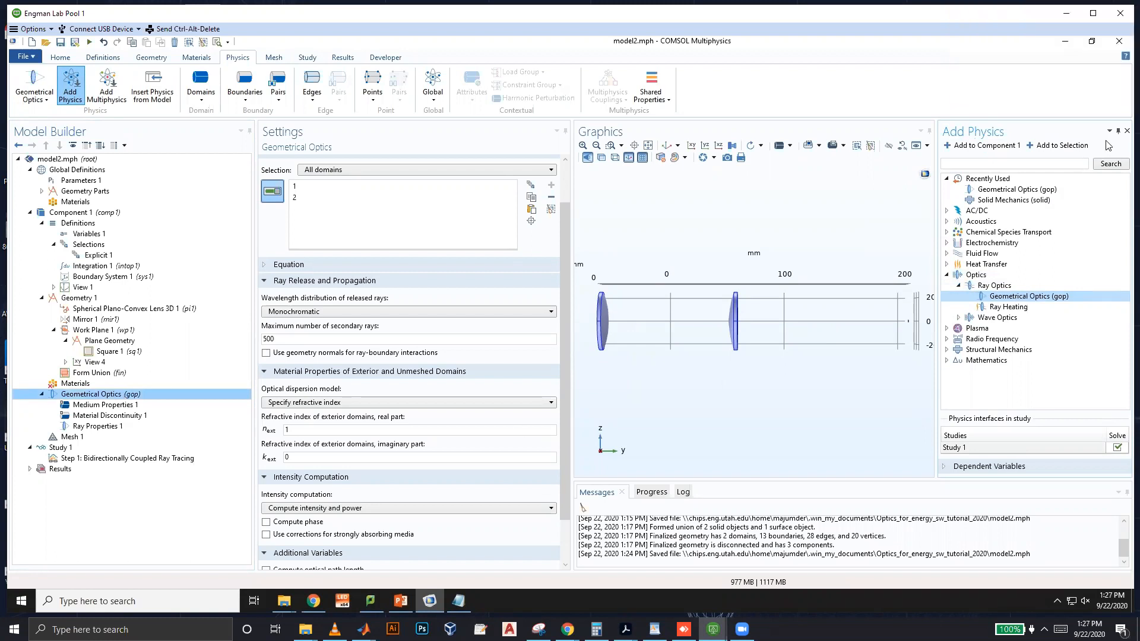
left_click(1124, 132)
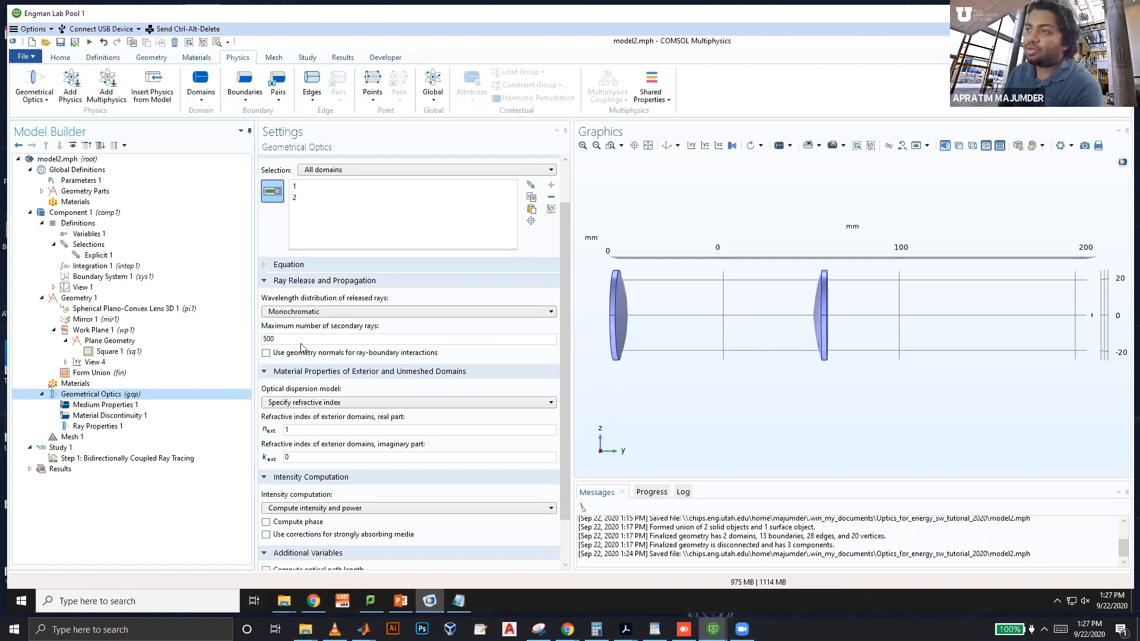
- Set the maximum number of secondary rays in Geometrical Optics to 0, and consult the two-lens system diagram in PowerPoint
double_click(268, 338)
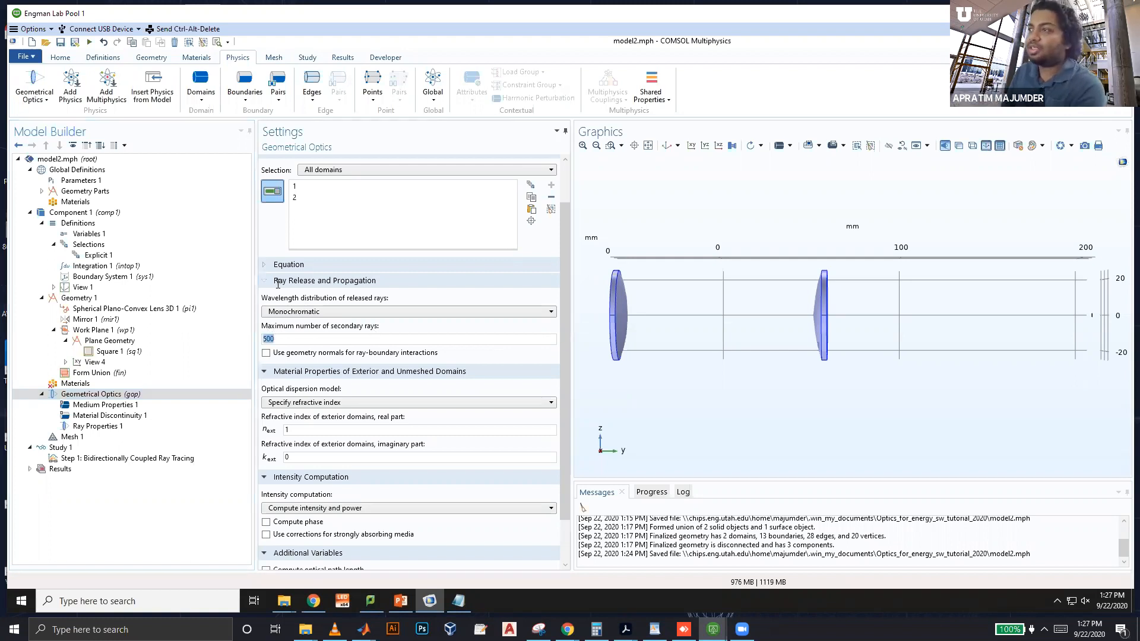
type("0")
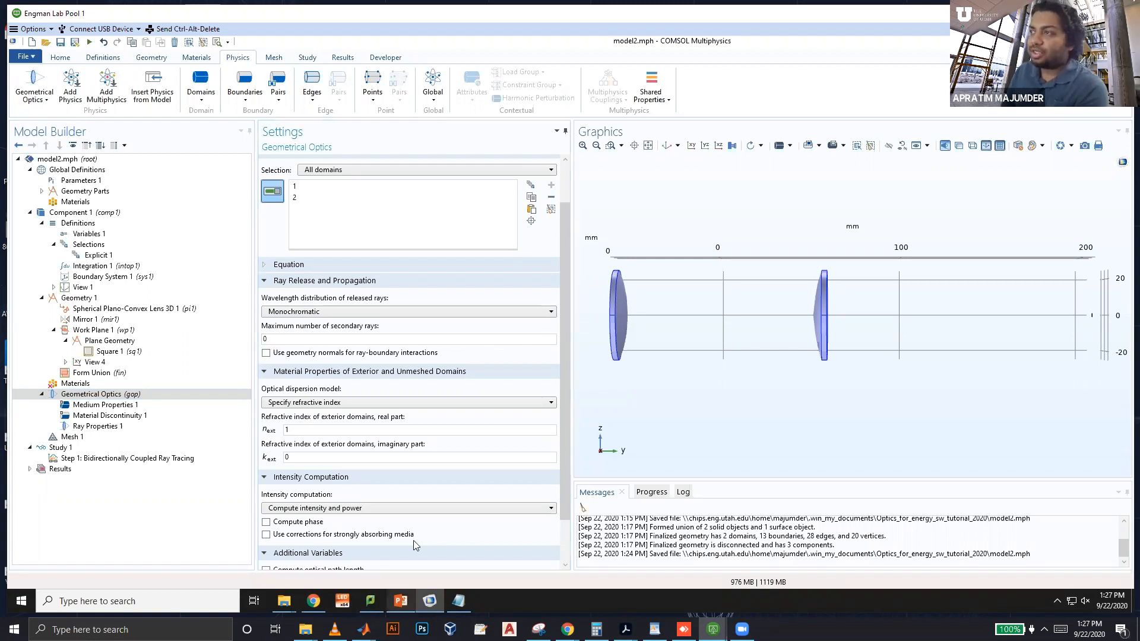
key("alt+Tab")
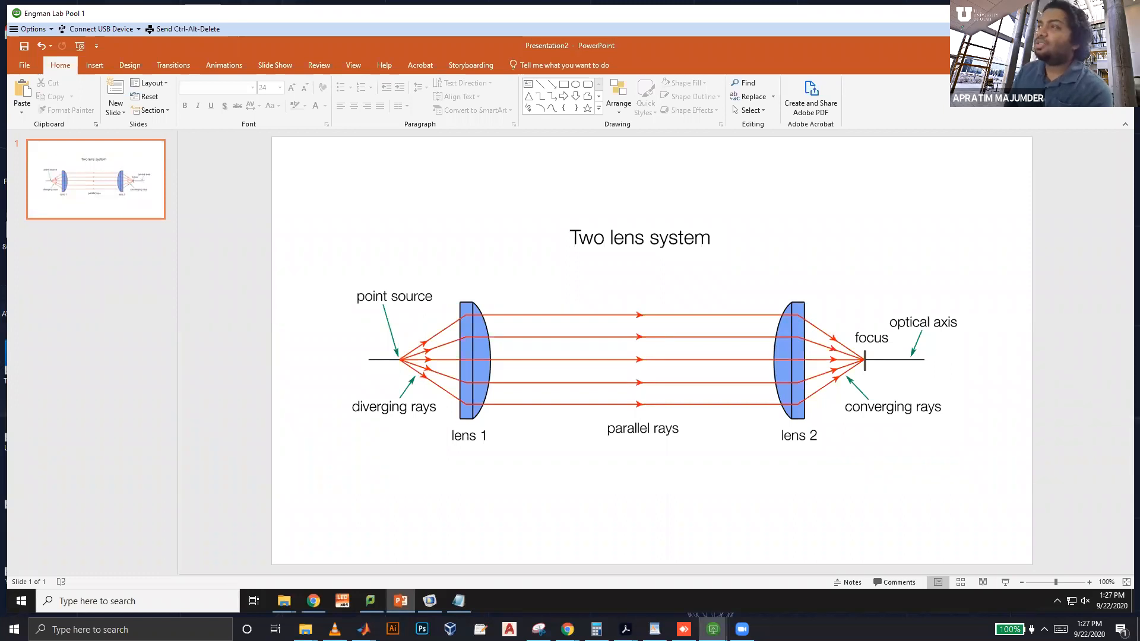
key("alt+Tab")
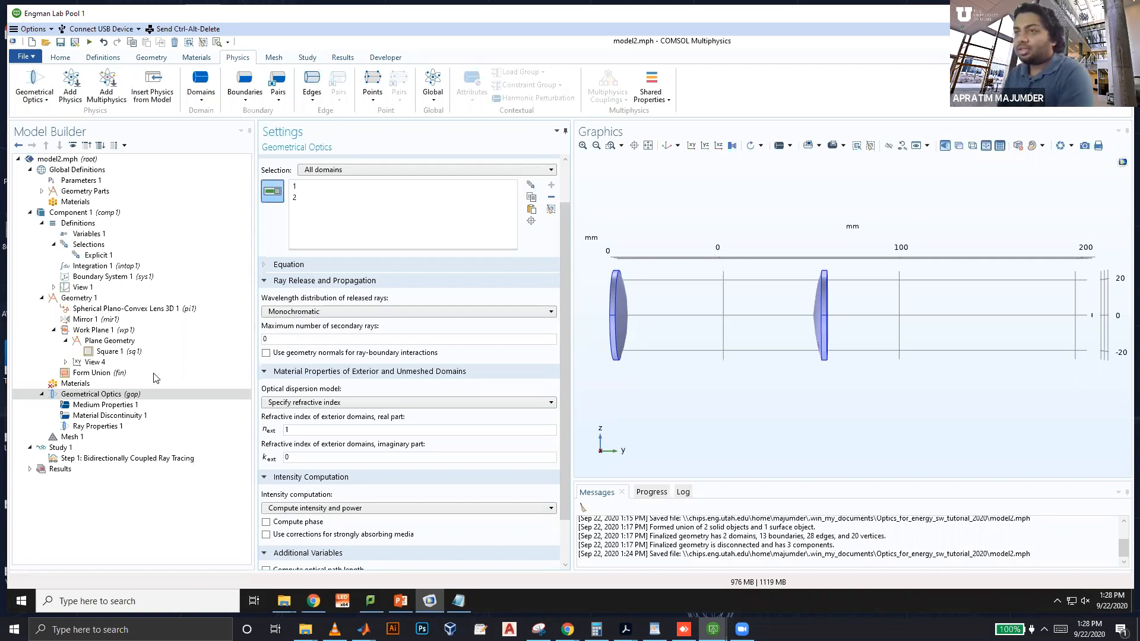
- Set the thin dielectric films on the Material Discontinuity 1 boundaries to Anti-reflective coating
left_click(116, 416)
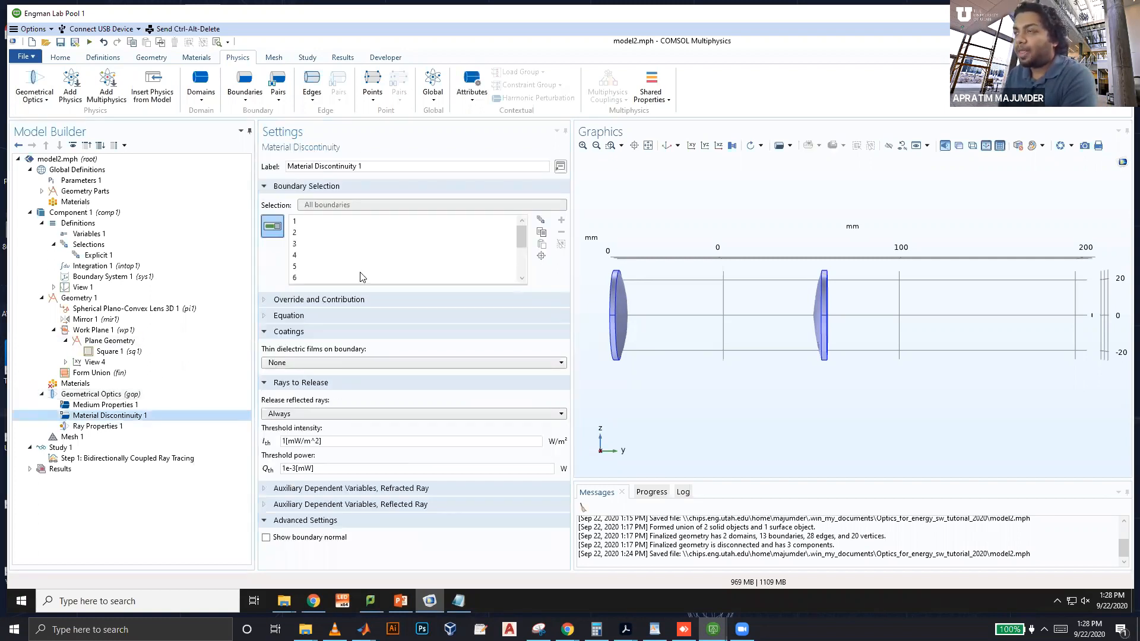
left_click(102, 419)
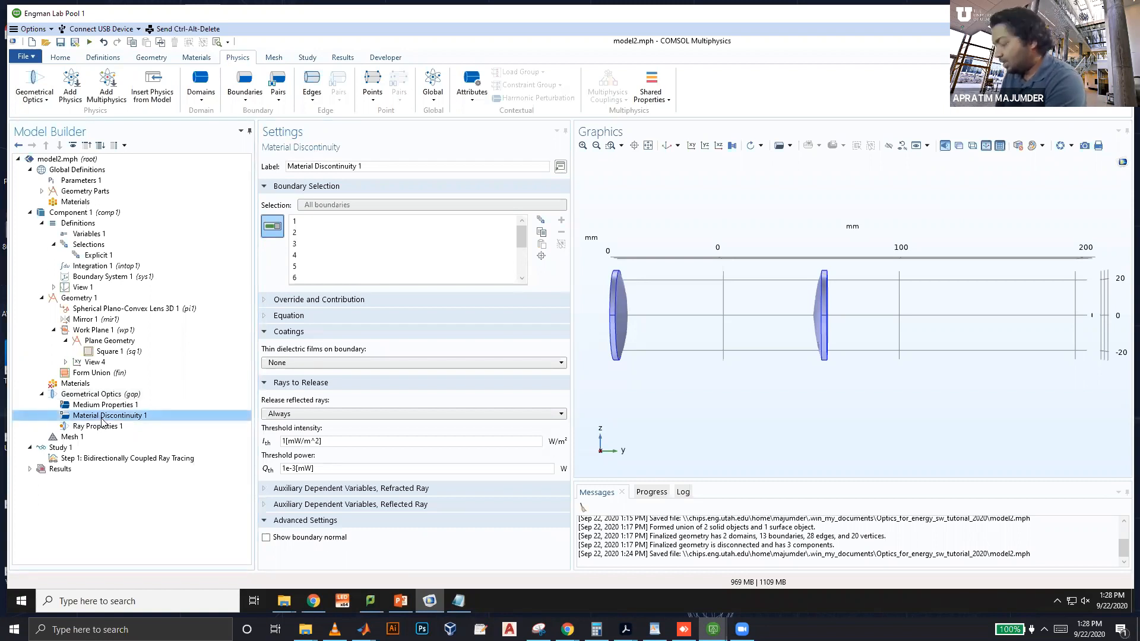
left_click(303, 364)
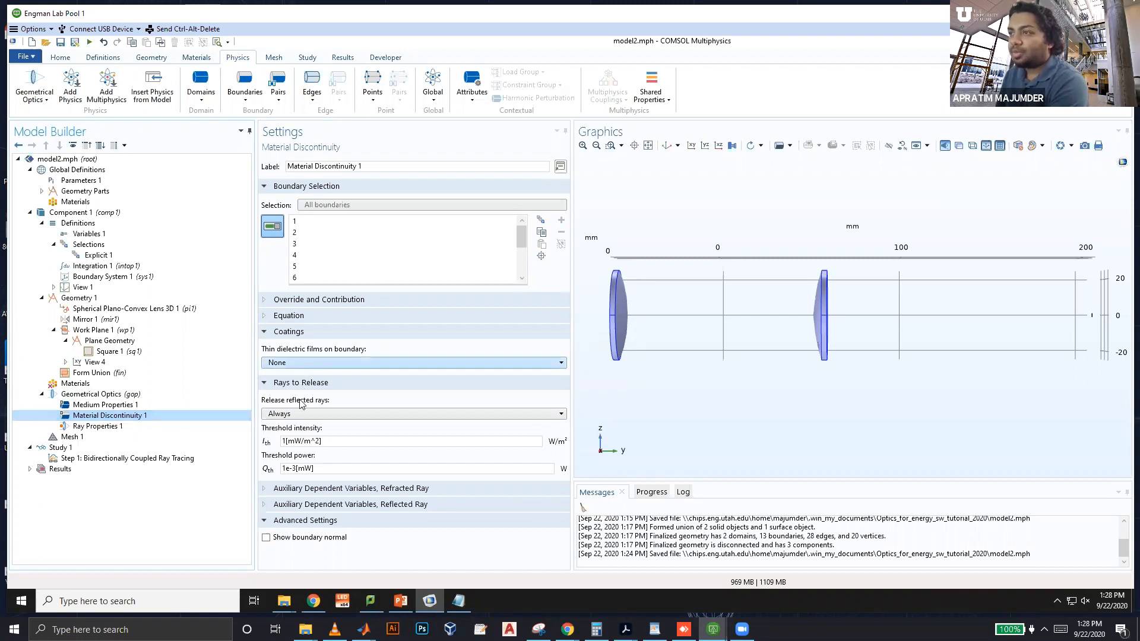
left_click(330, 363)
left_click(330, 409)
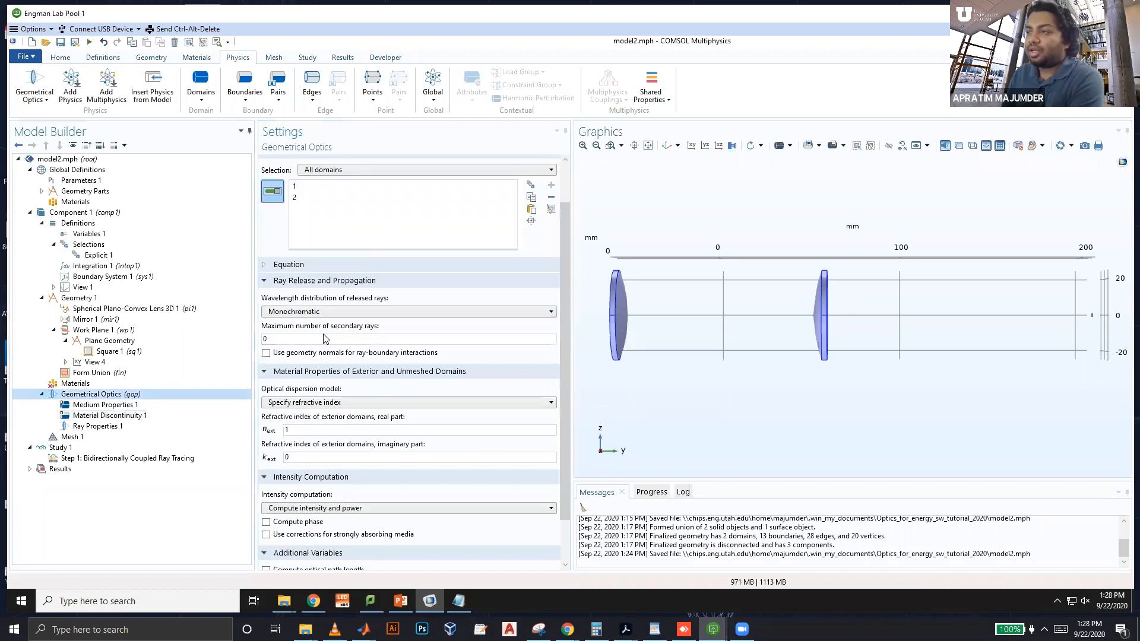
left_click(98, 417)
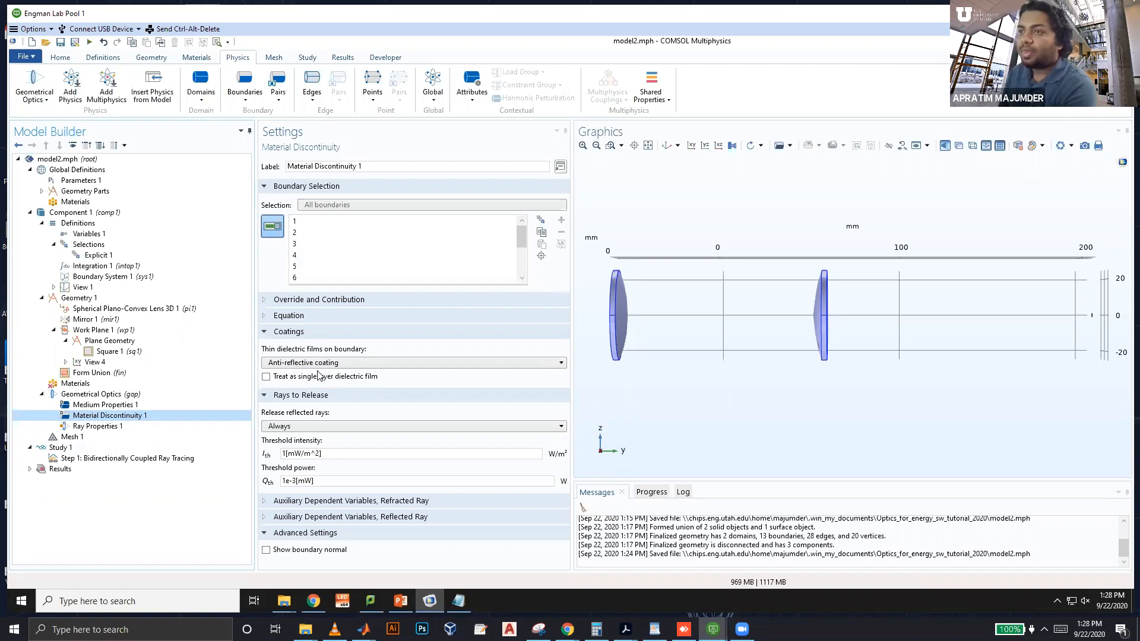
- Set the vacuum wavelength in Ray Properties 1 to the parameter lam, checking its name in the Notepad parameter list
left_click(102, 426)
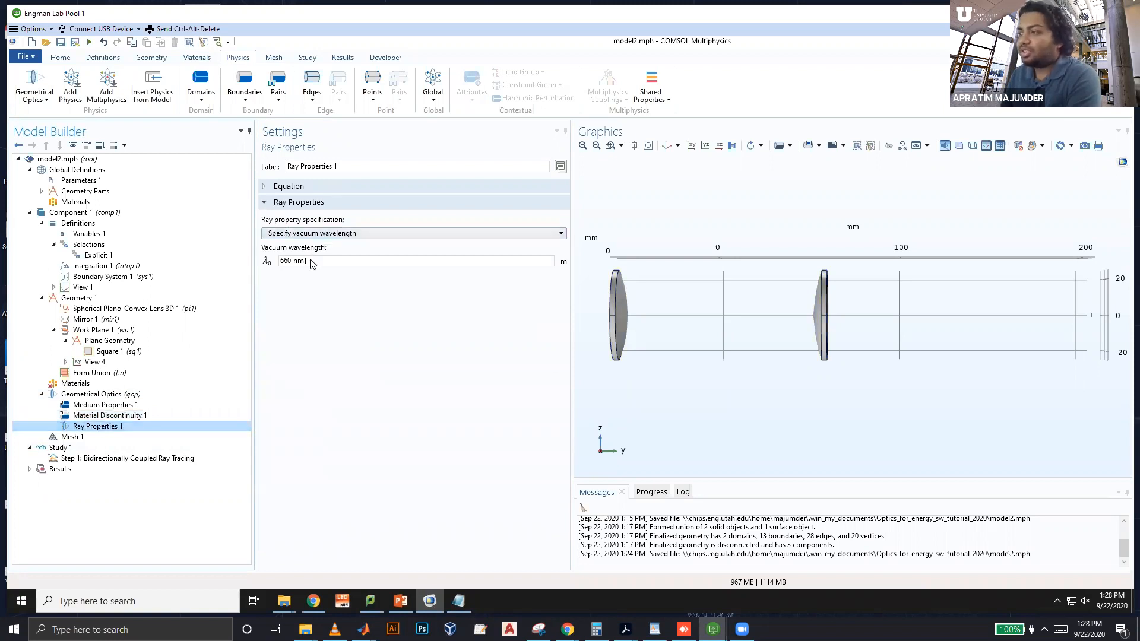
key("alt+Tab")
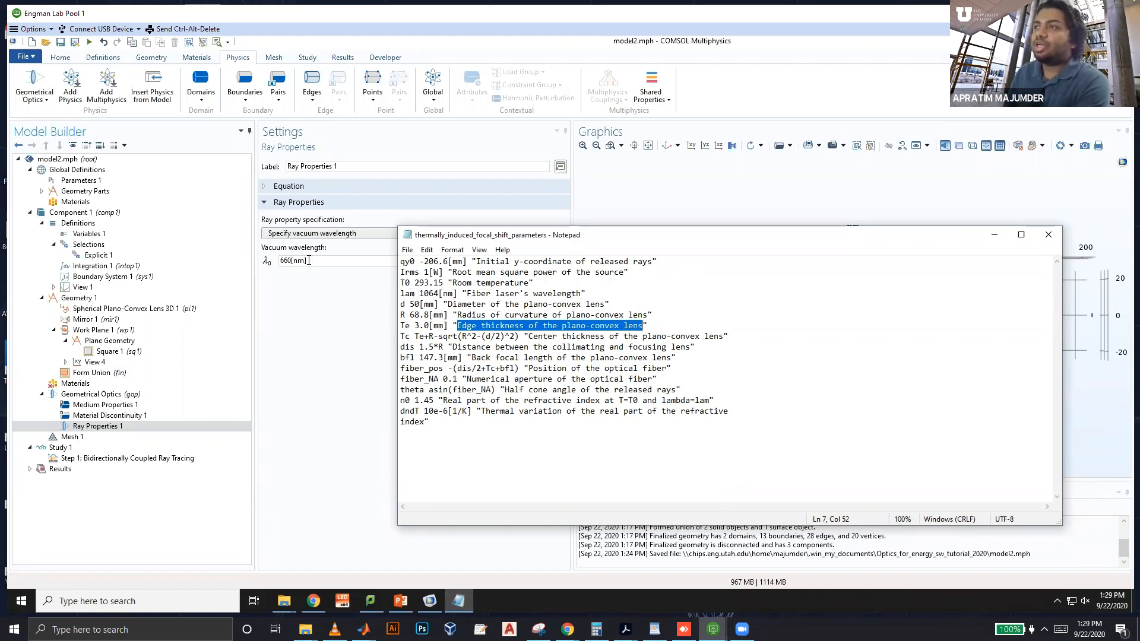
left_click(281, 261)
key("BackSpace")
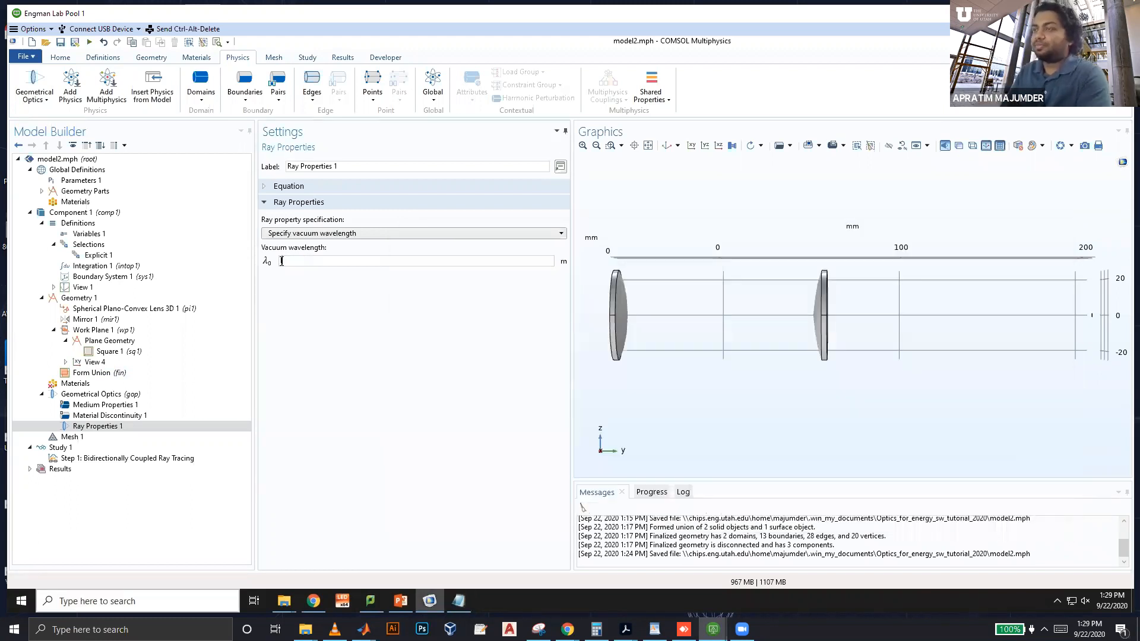
type("lam")
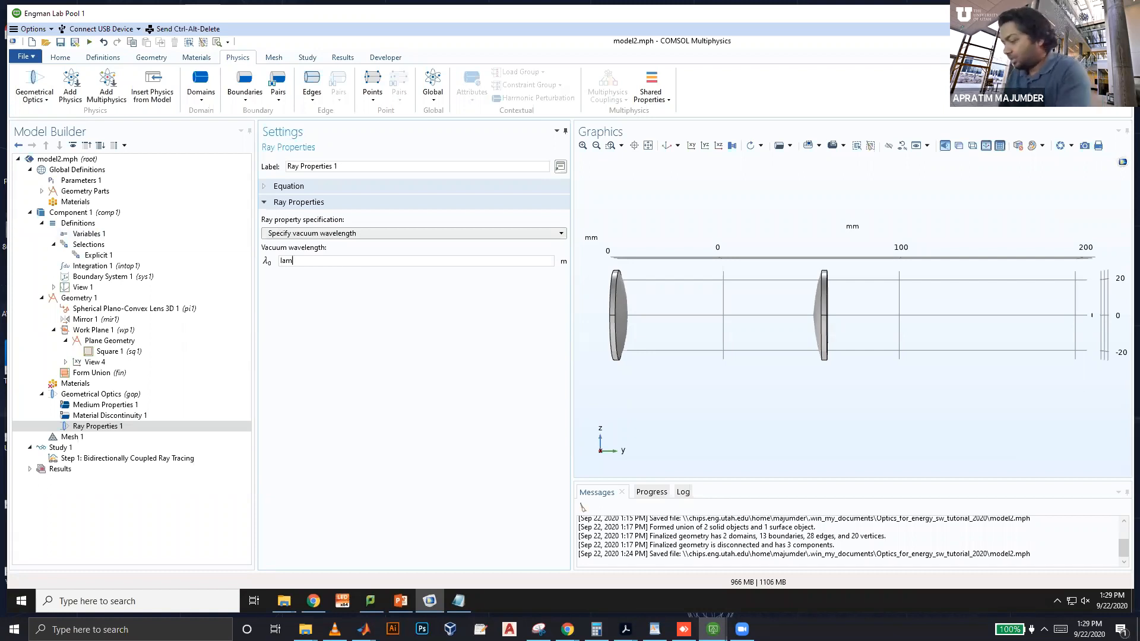
- Try the vacuum wavelength as lam[nm], and undo the added unit
mouse_move(713, 630)
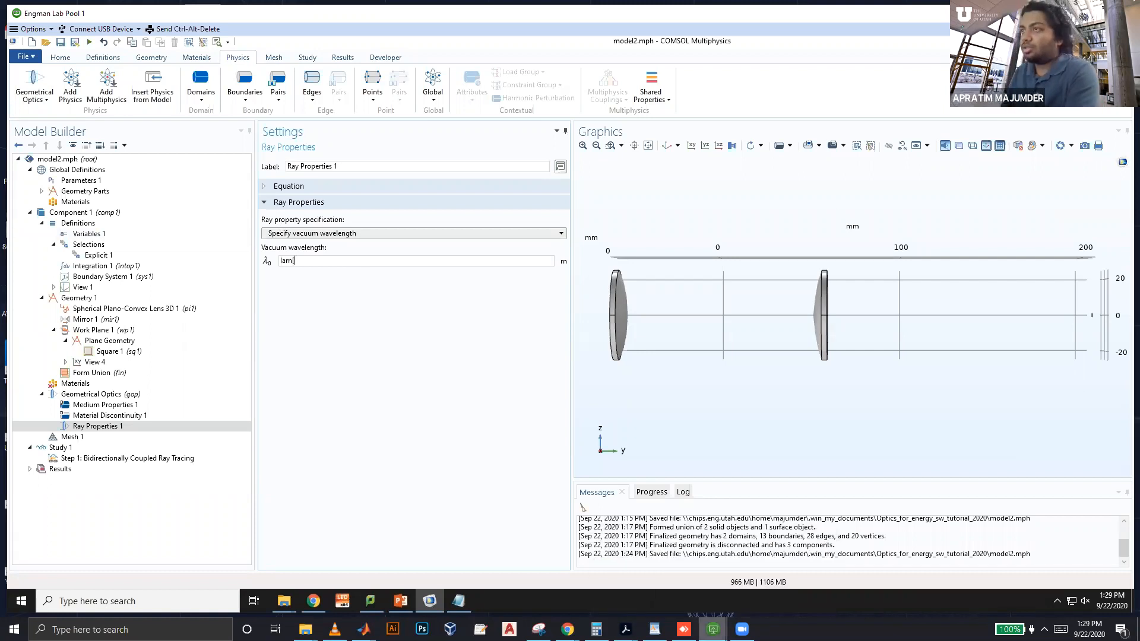
type("[nm")
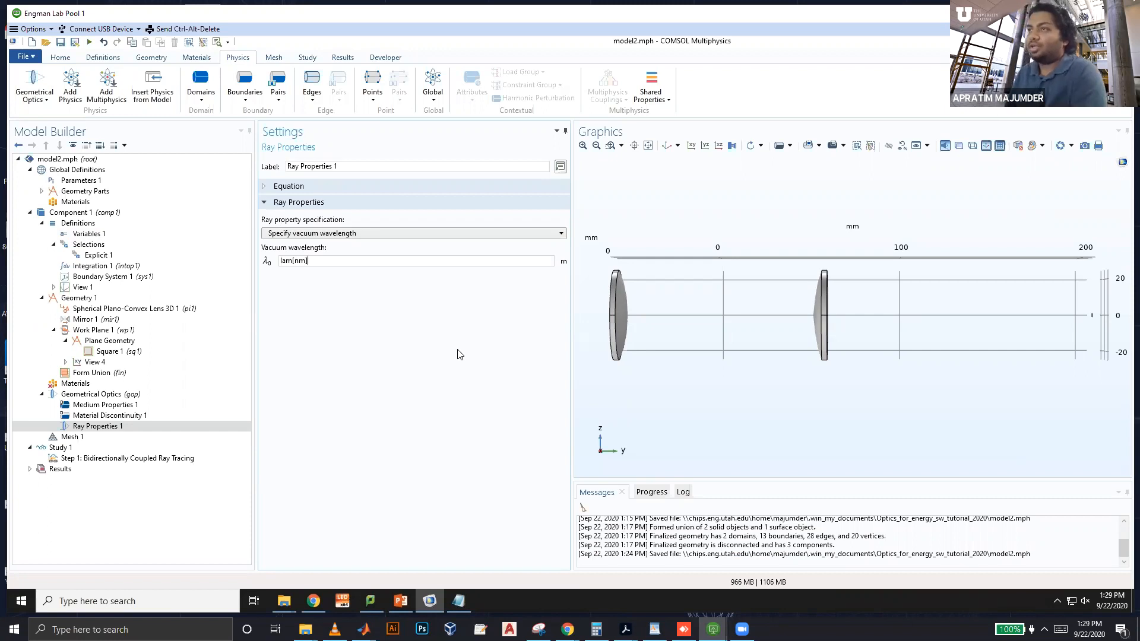
type("]")
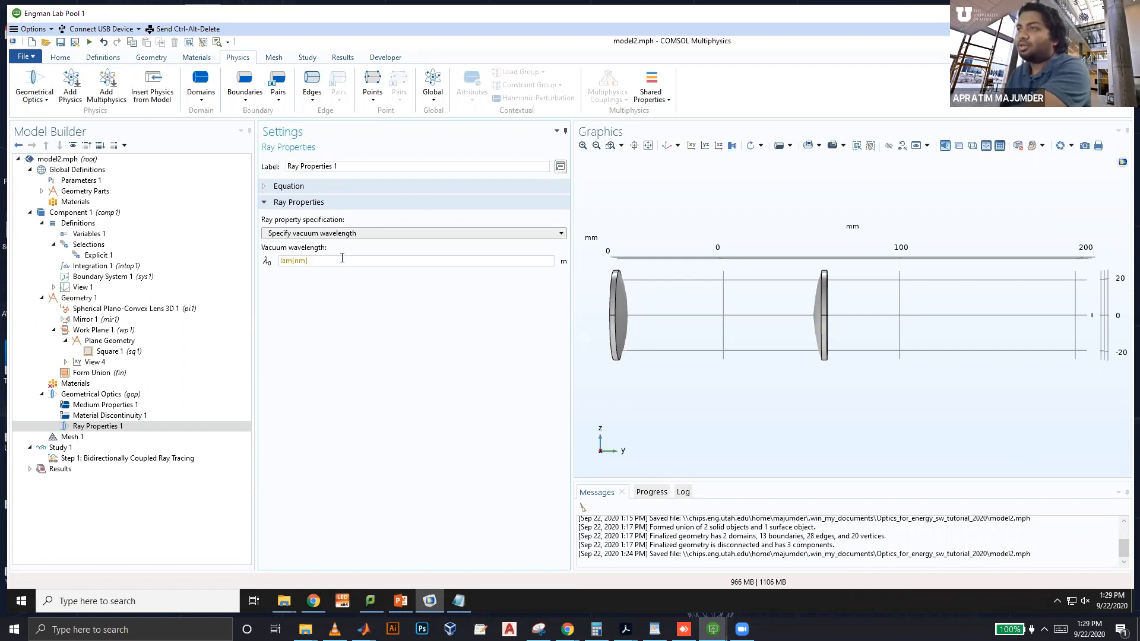
key("ctrl+z")
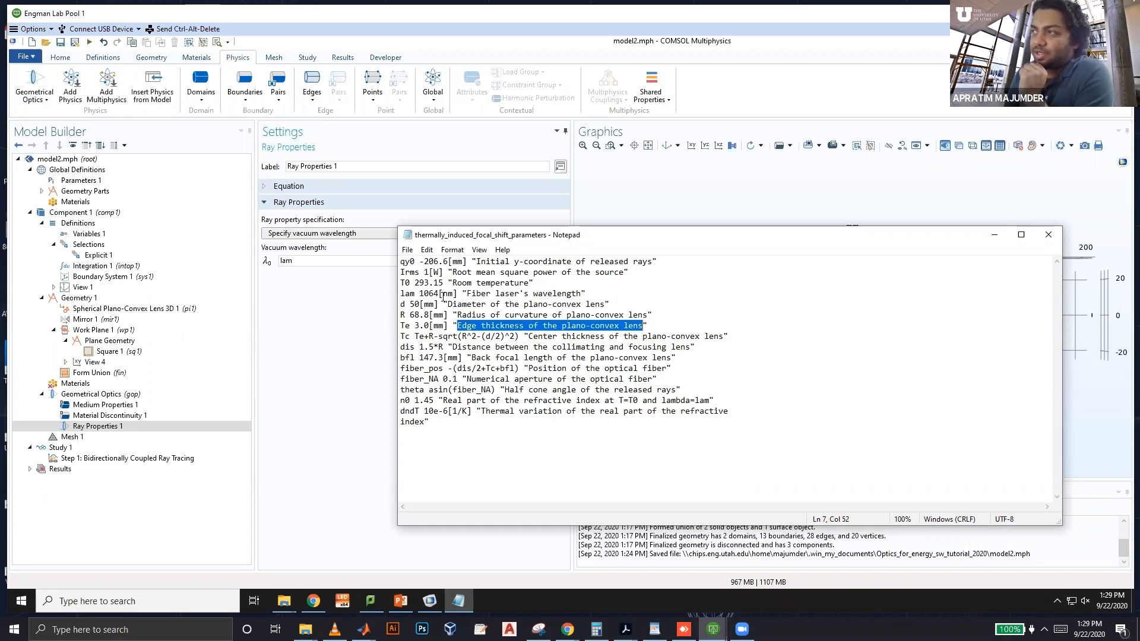
- Examine the unit in the definition of lam in the Notepad parameter list, and return to COMSOL
left_click_drag(439, 293, 457, 293)
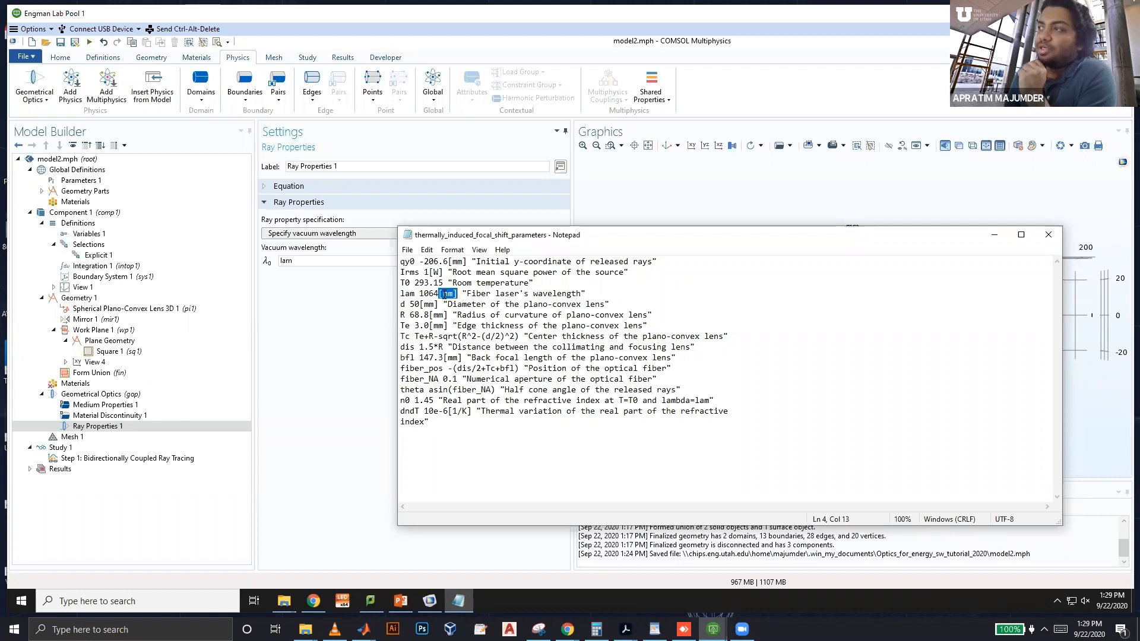
left_click(444, 294)
double_click(448, 294)
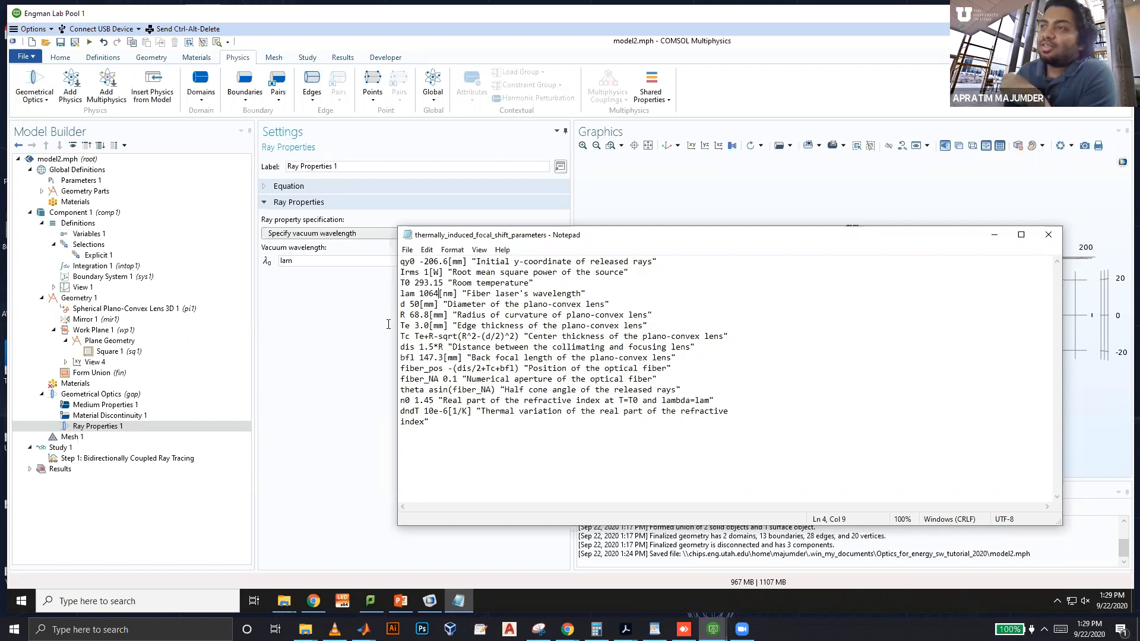
left_click_drag(439, 294, 457, 294)
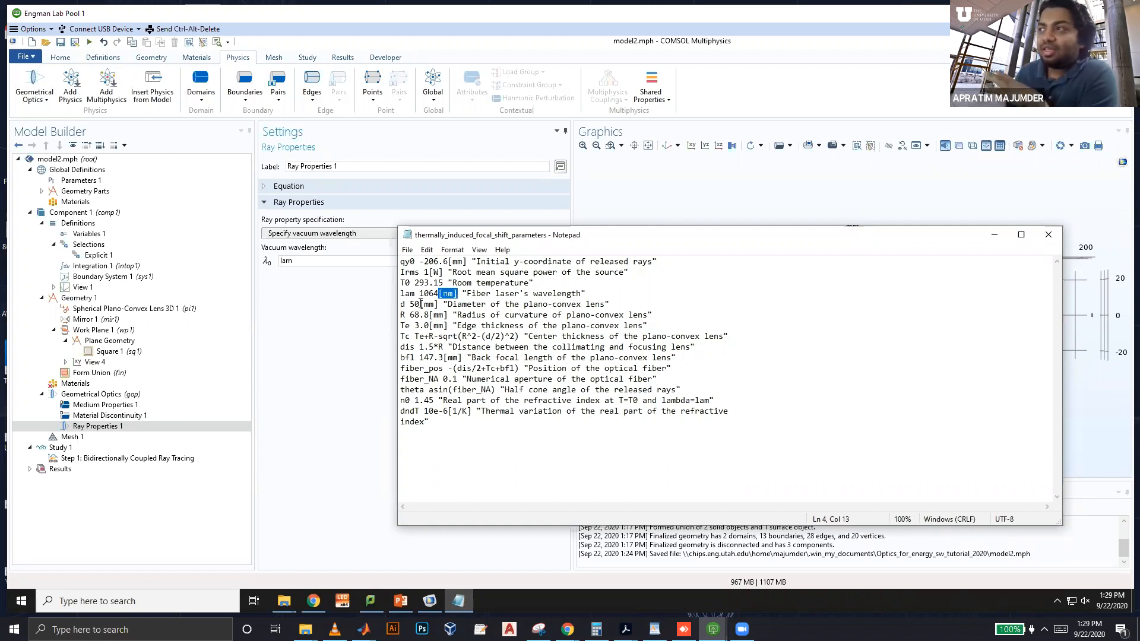
left_click(341, 327)
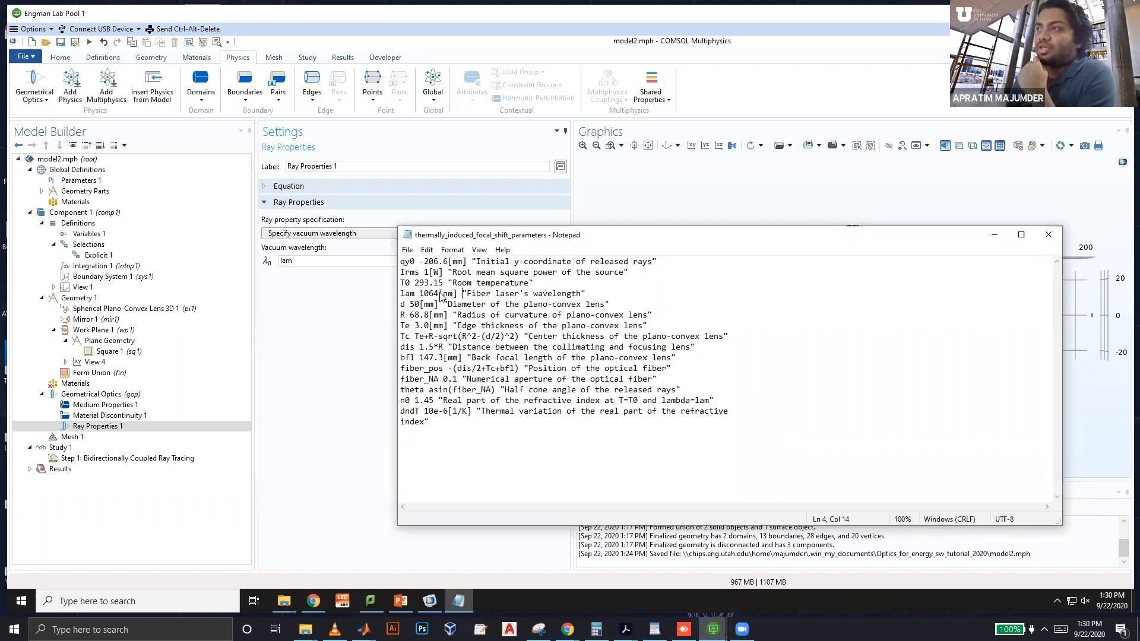
left_click(380, 319)
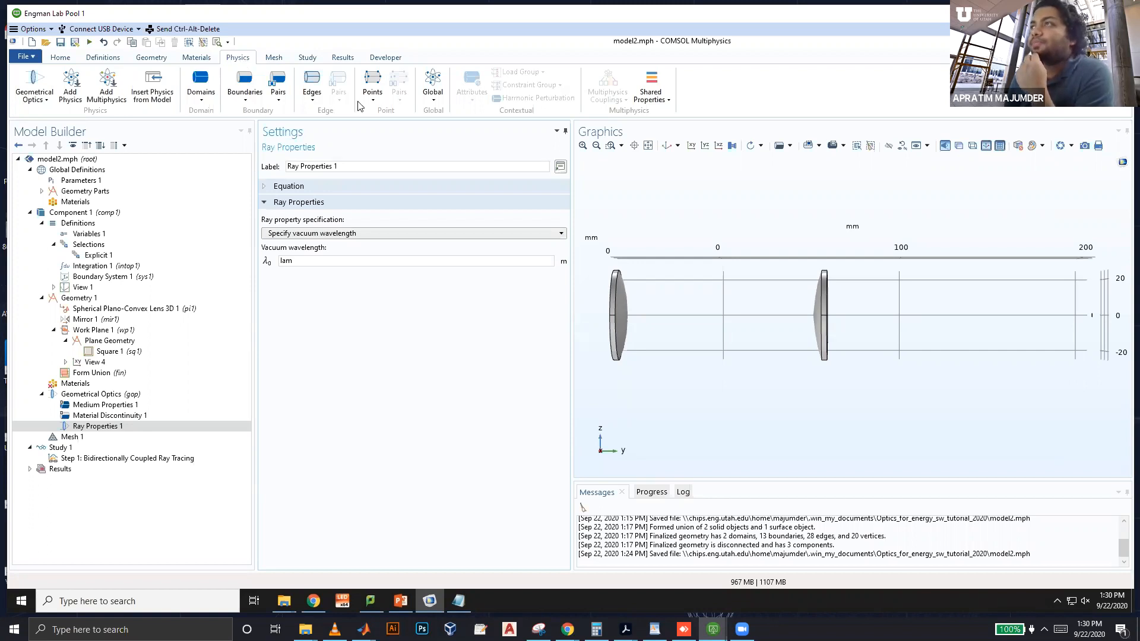
- Add a Release from Grid feature to Geometrical Optics, consulting the two-lens system diagram in PowerPoint
left_click(435, 102)
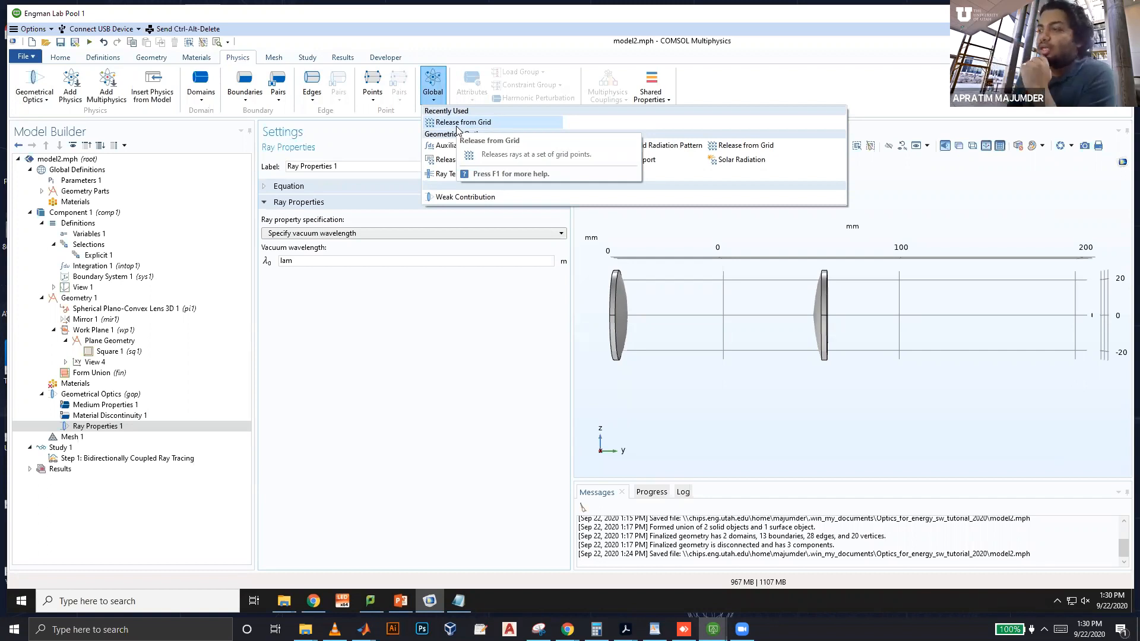
left_click(402, 601)
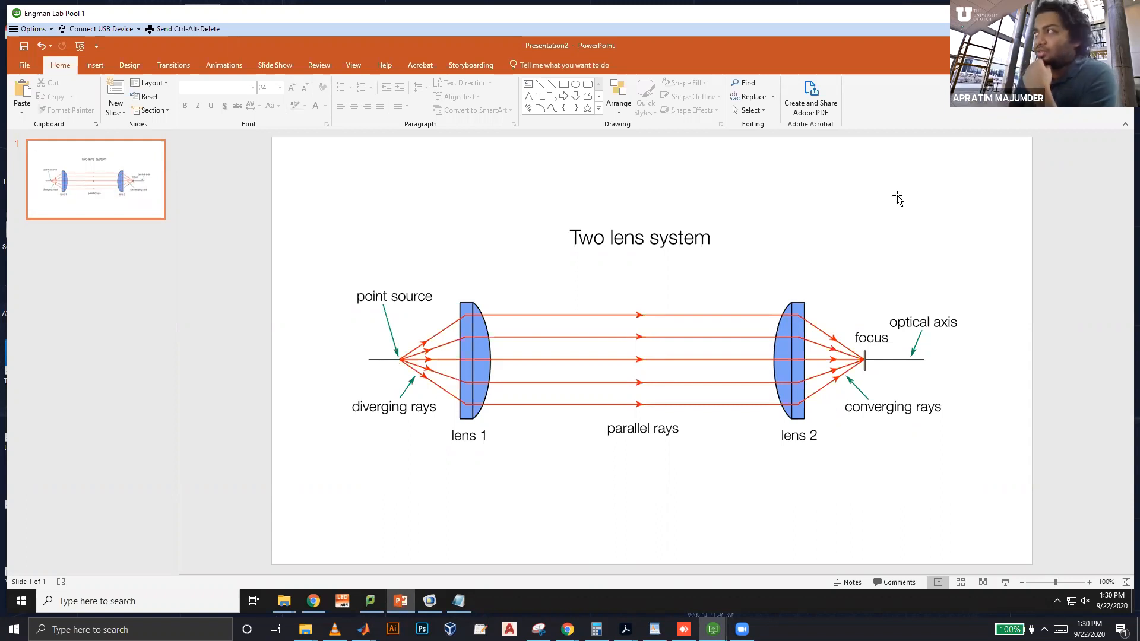
key("alt+Tab")
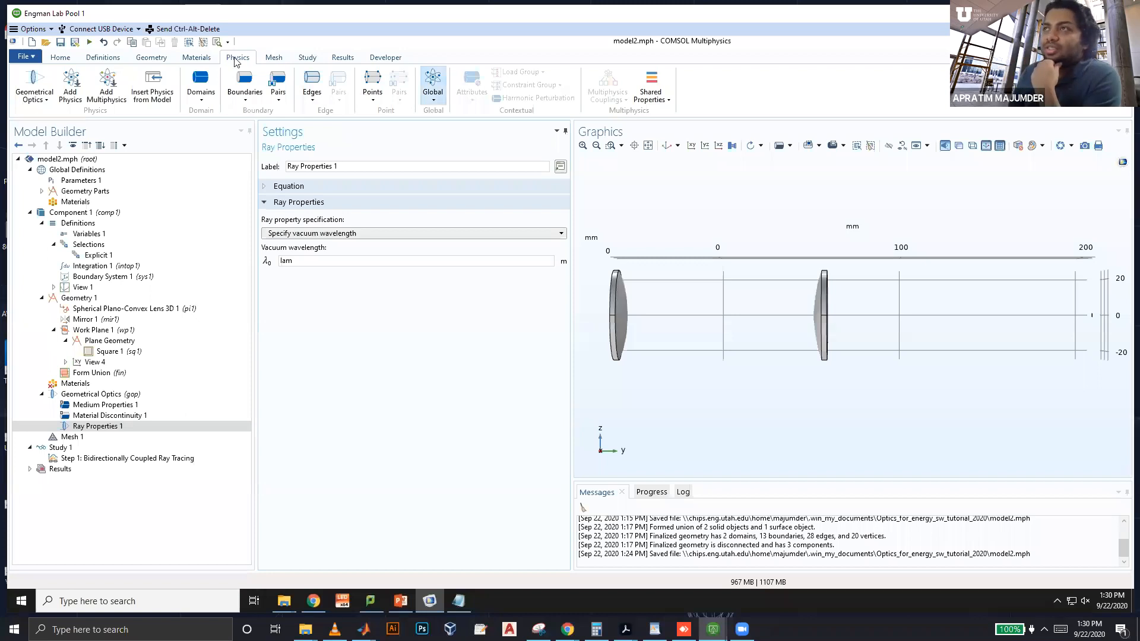
left_click(442, 104)
left_click(450, 123)
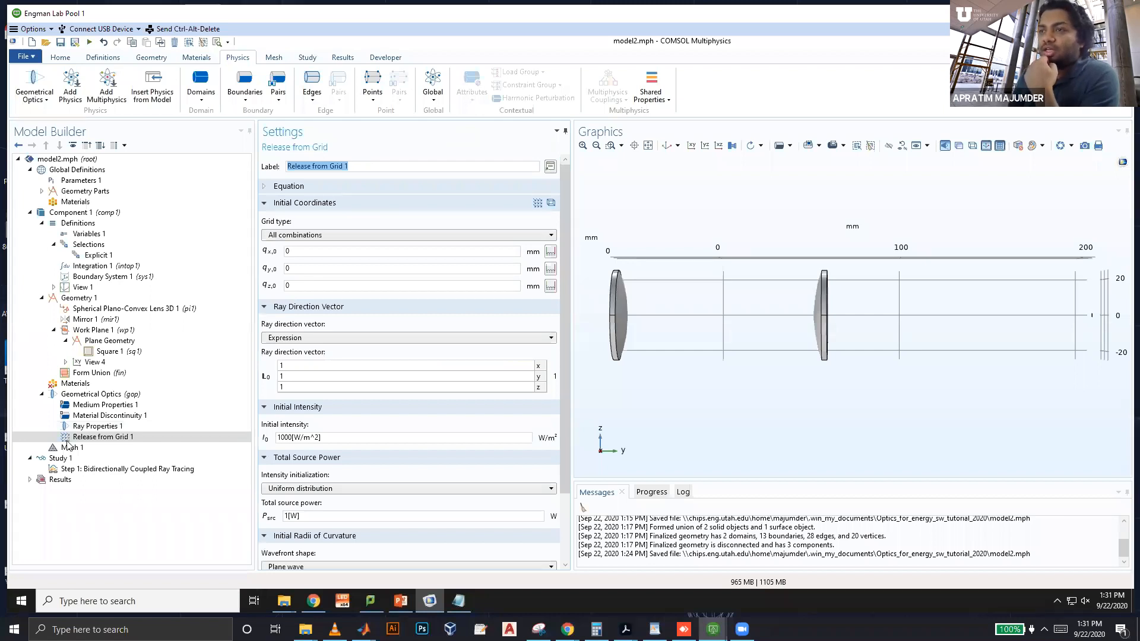
left_click(60, 380)
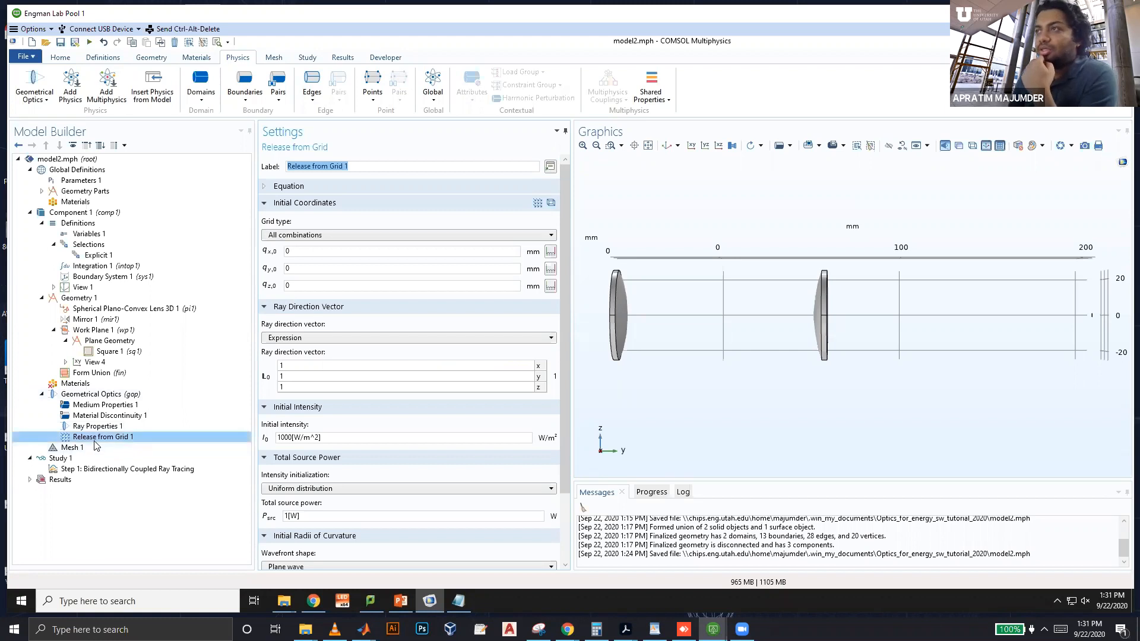
- Review the grid type options, keep All combinations, and set the ray direction vector of the grid release to Conical
left_click(307, 237)
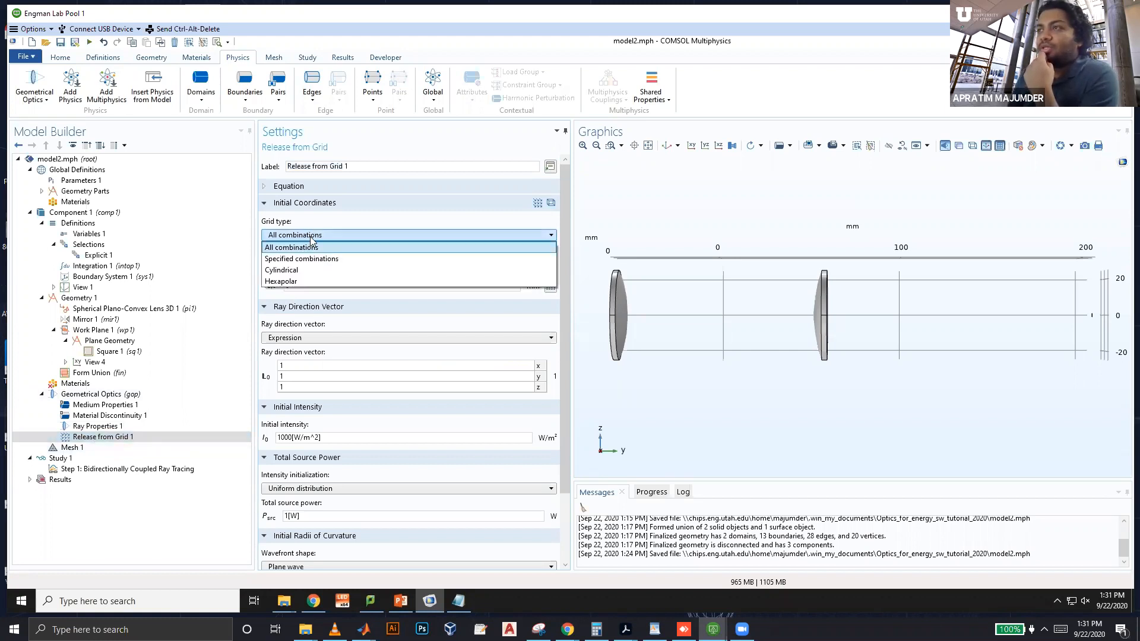
left_click(301, 227)
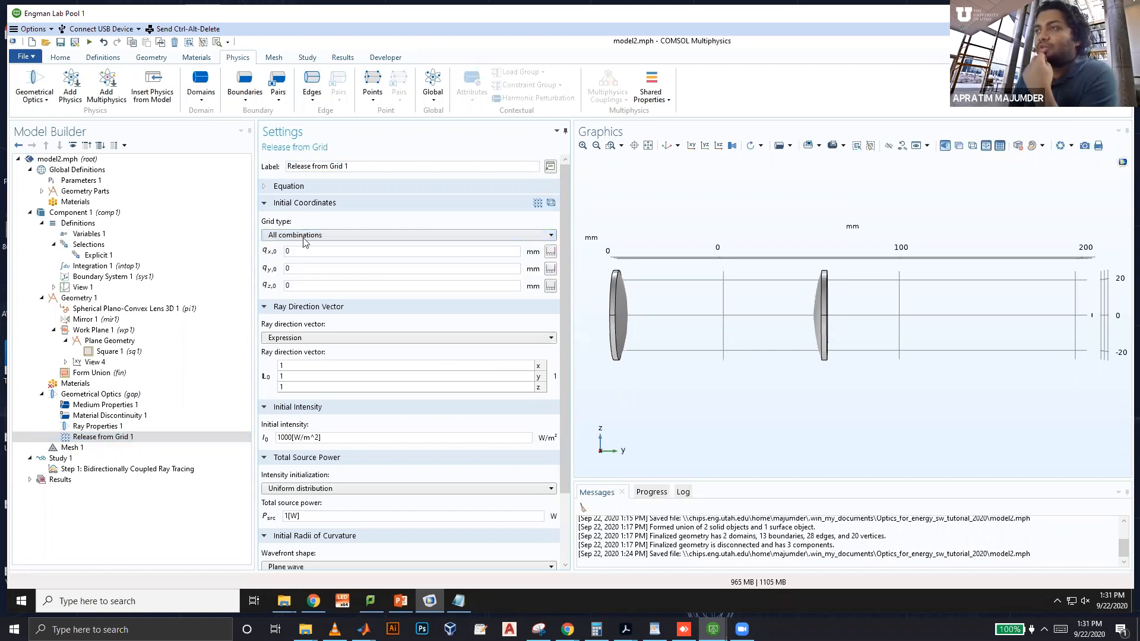
left_click(305, 235)
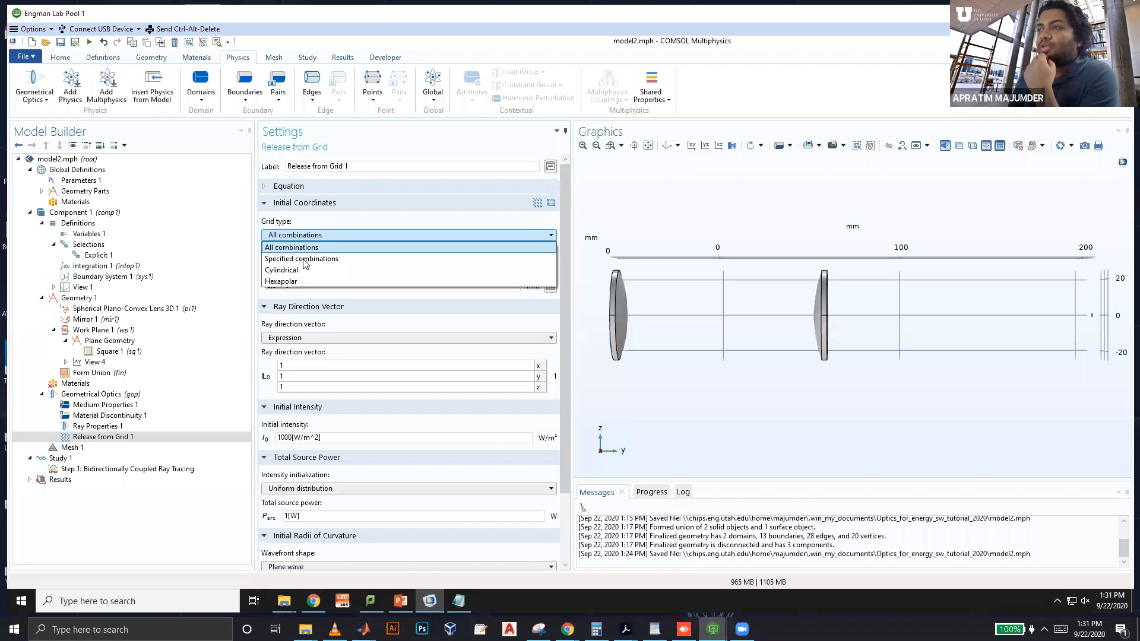
left_click(323, 221)
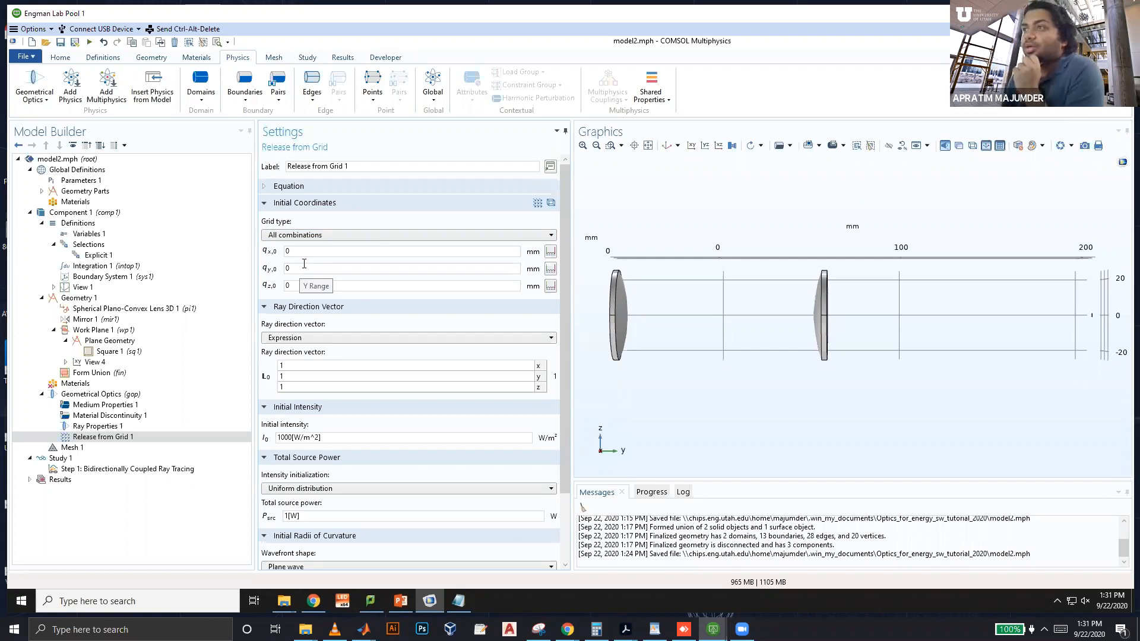
left_click(308, 340)
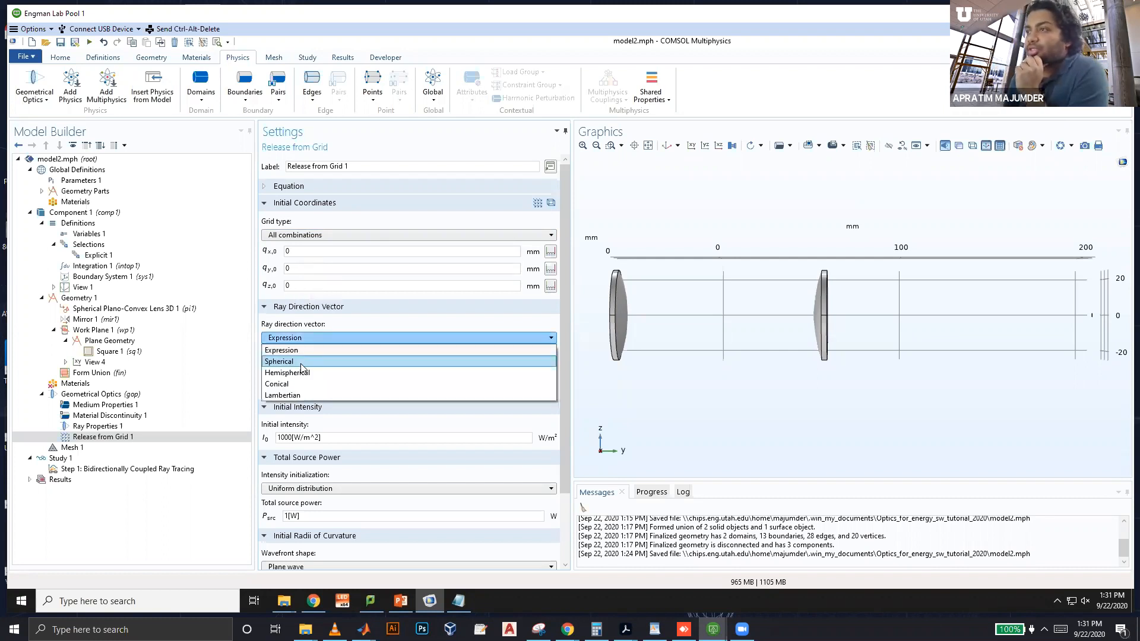
left_click(290, 384)
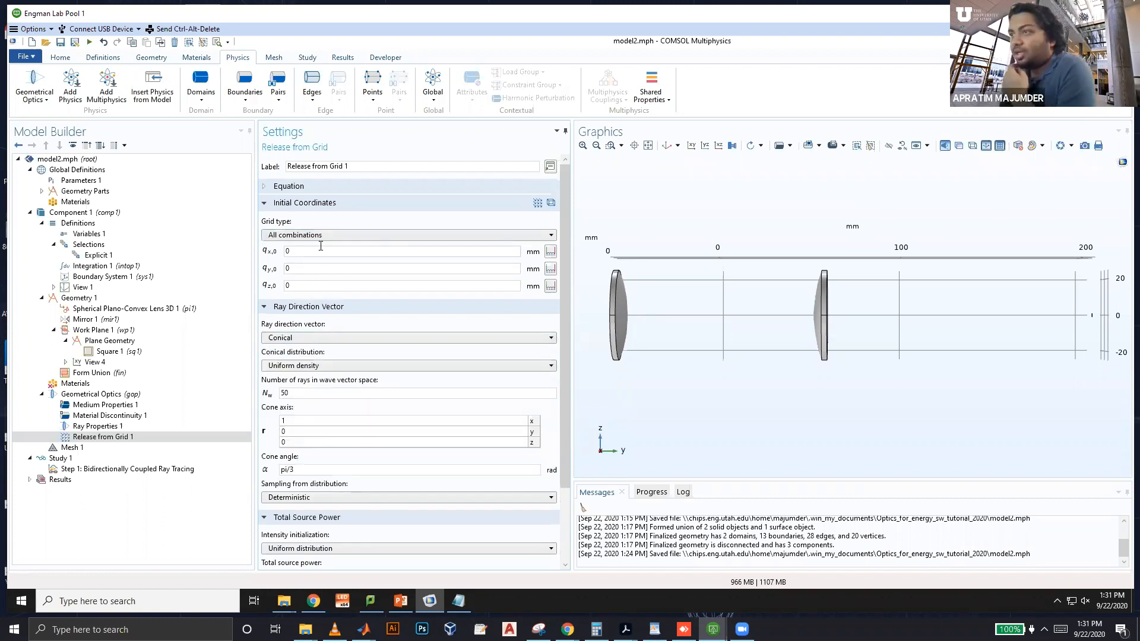
- Set the number of rays in wave vector space to 100
left_click(299, 393)
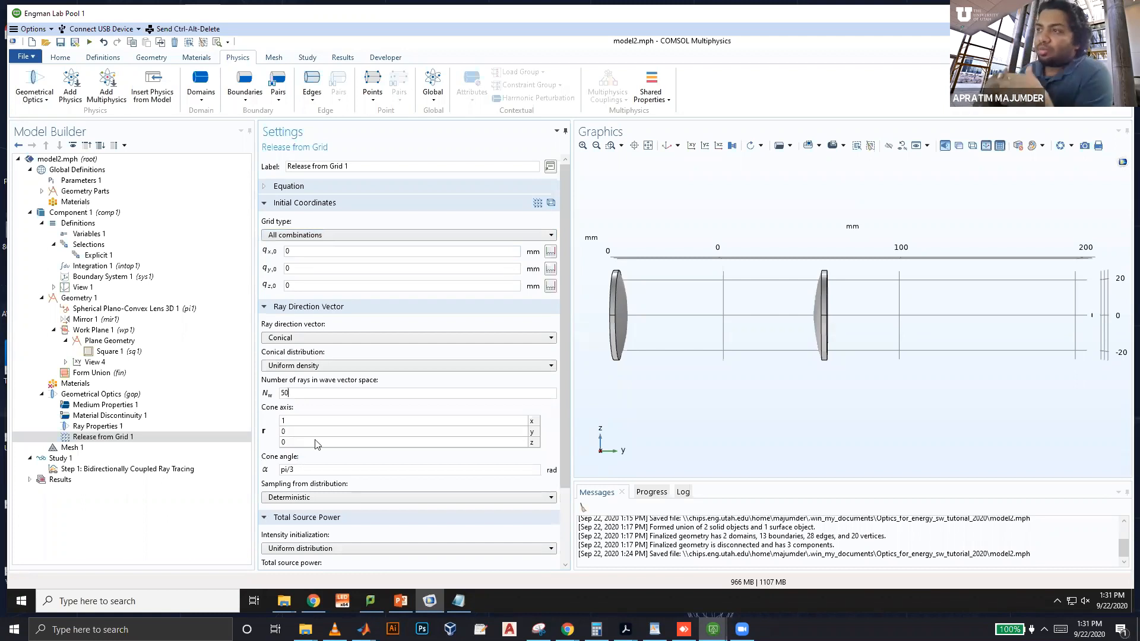
key("ctrl+a")
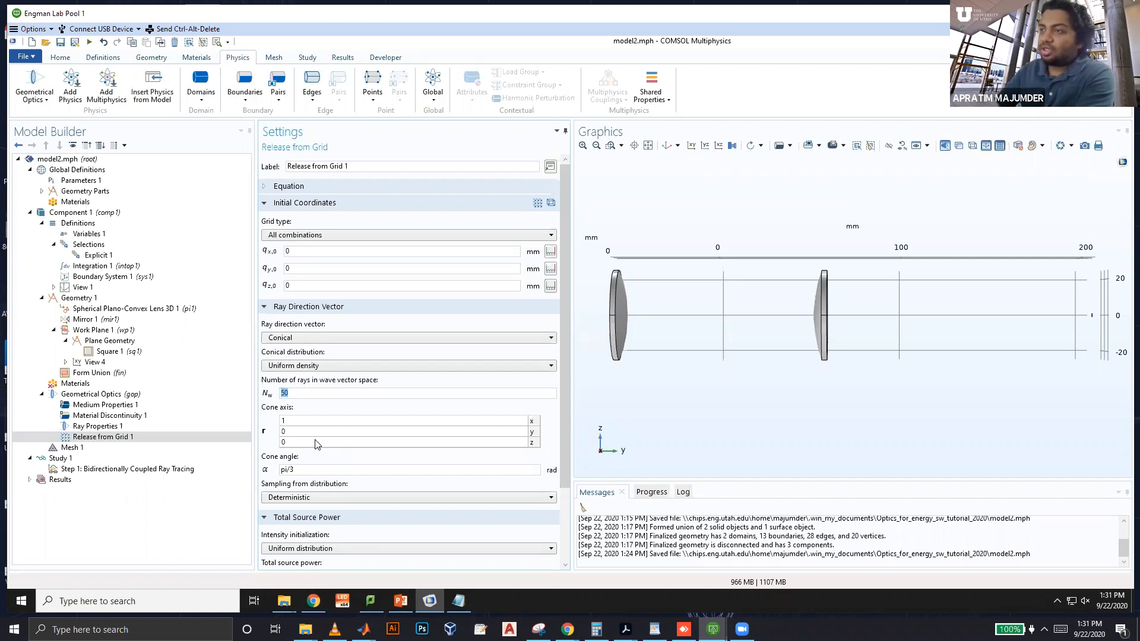
type("100")
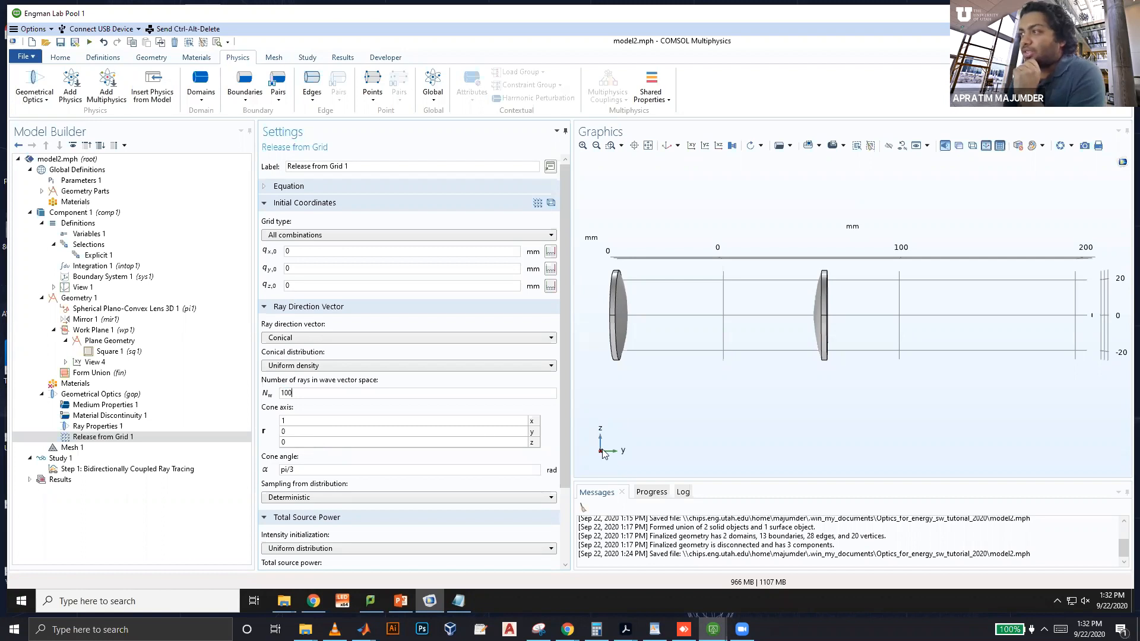
- Set the cone axis of the ray release to the y direction with components 0, 1, 0
left_click(310, 431)
type("1")
double_click(302, 423)
type("0")
double_click(300, 432)
type("1")
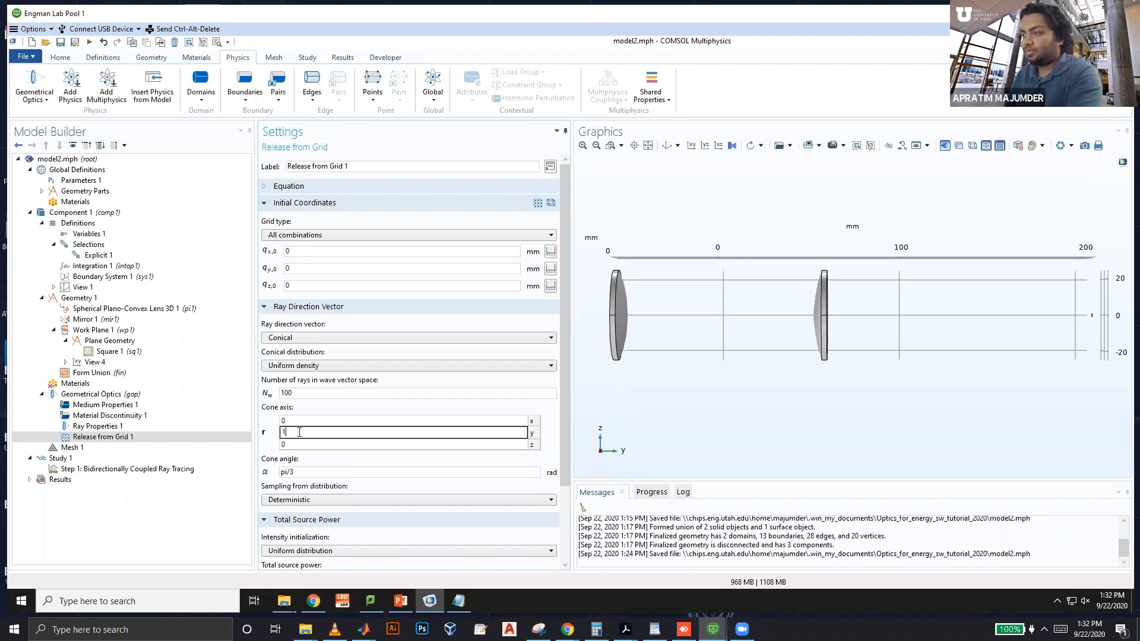
key("Return")
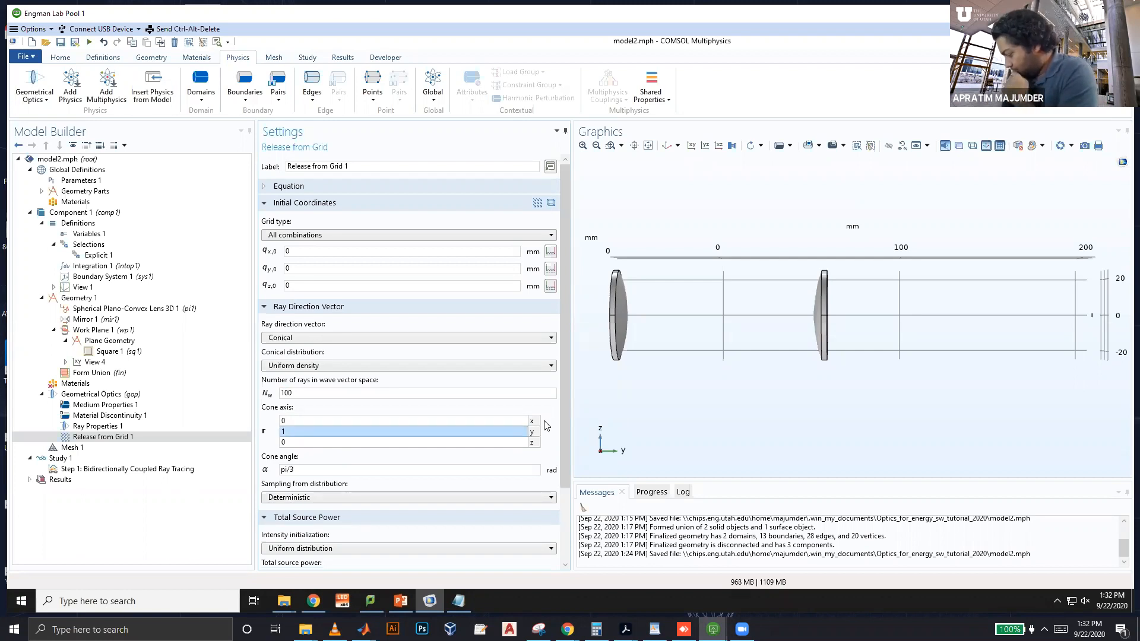
scroll(558, 472, "down", 1)
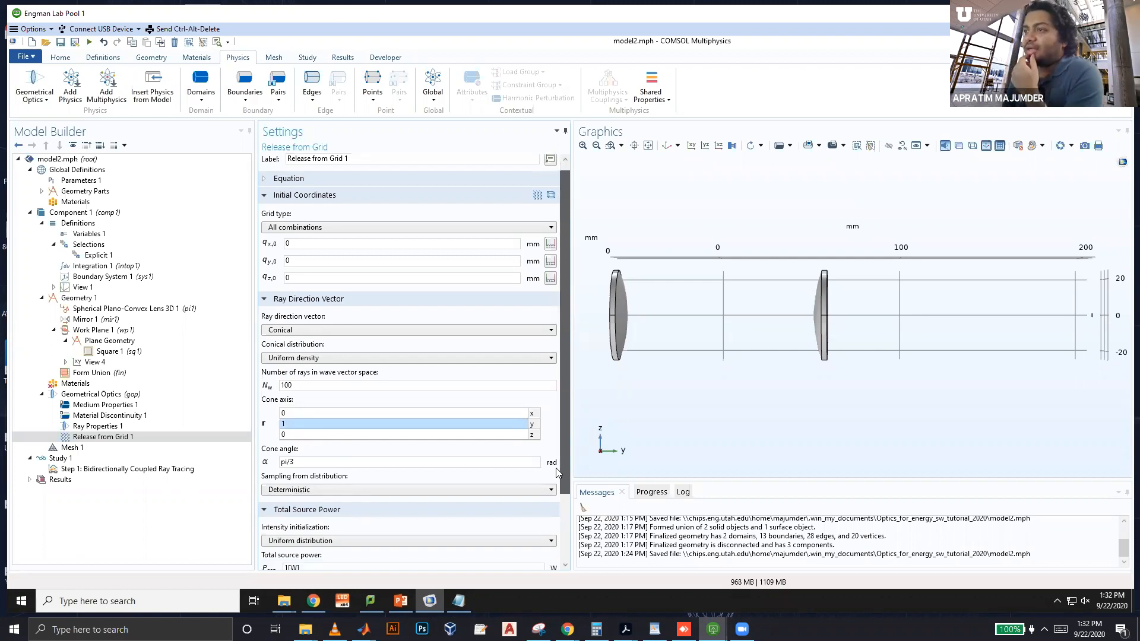
- Set the cone angle of the ray release to theta, consulting the parameter list in Notepad
scroll(558, 472, "down", 3)
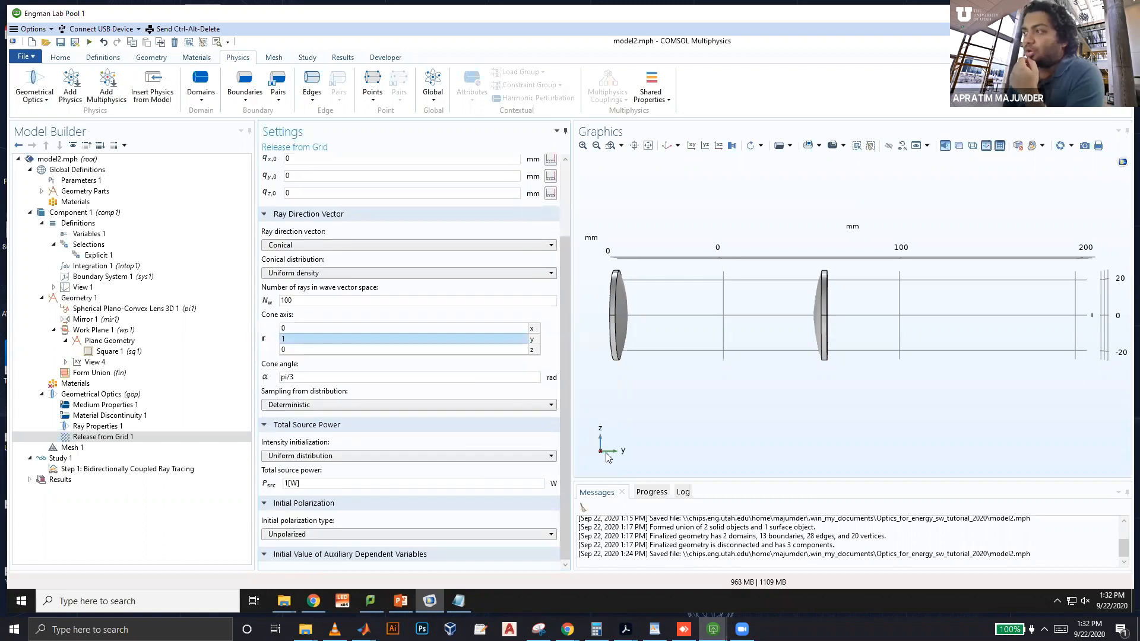
left_click(460, 601)
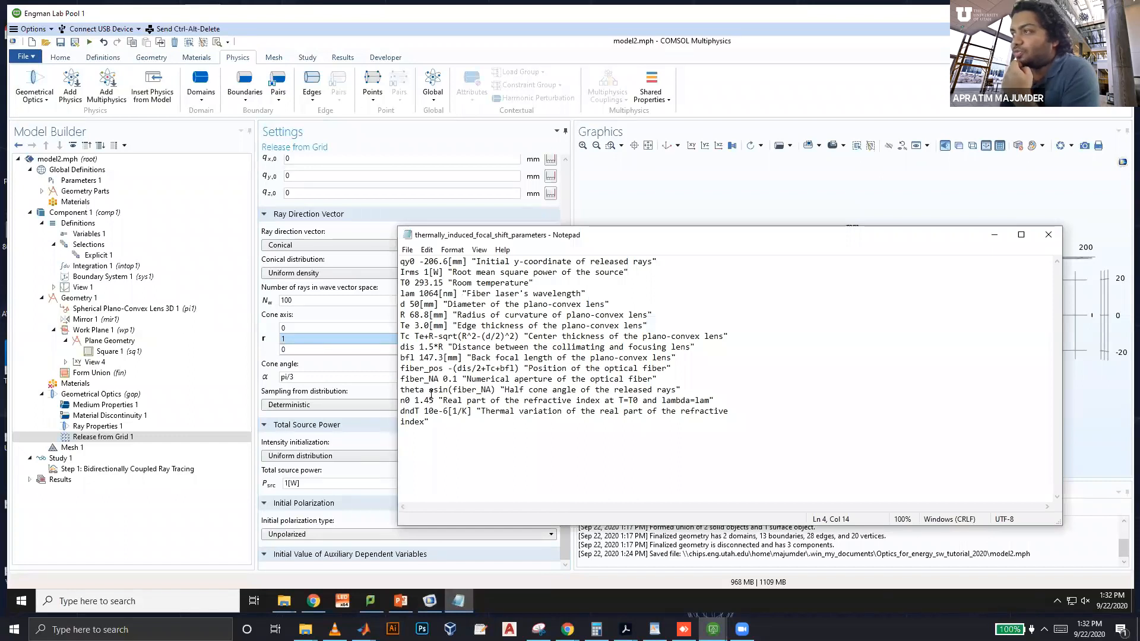
left_click(462, 598)
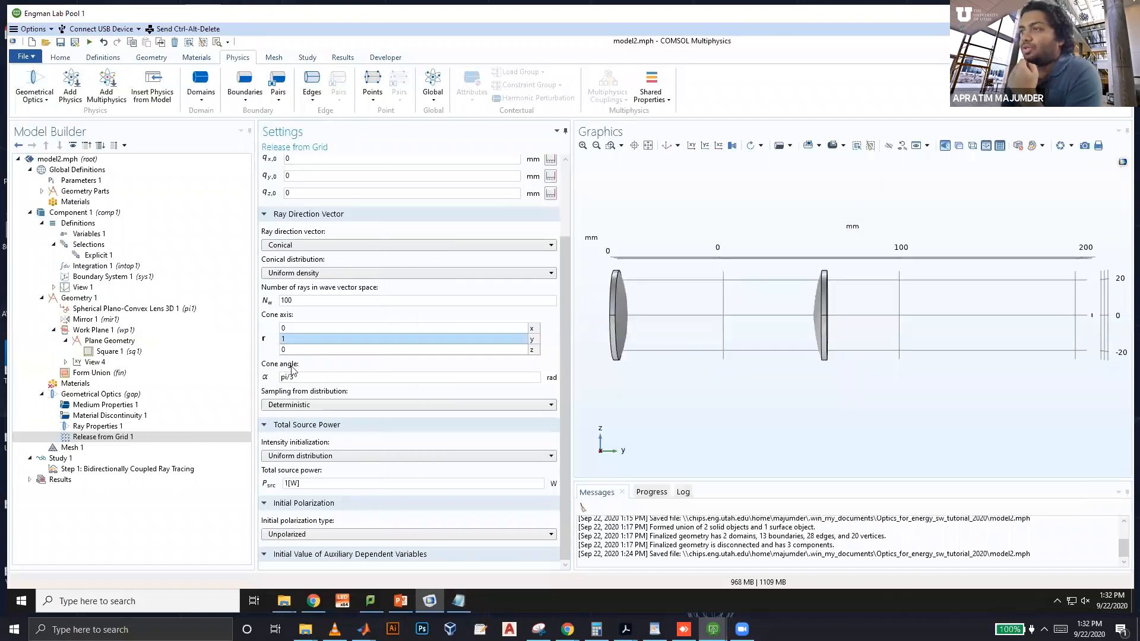
left_click_drag(300, 377, 273, 376)
type("theta")
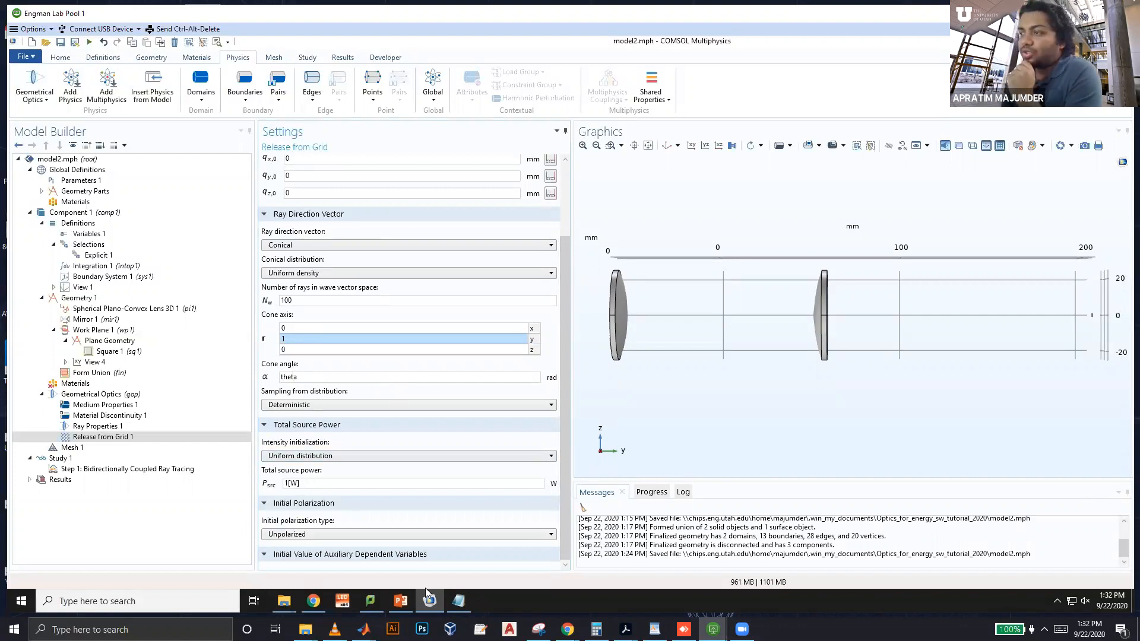
- Look up the source power parameter in the Notepad list and set the total source power to Irms
left_click(456, 599)
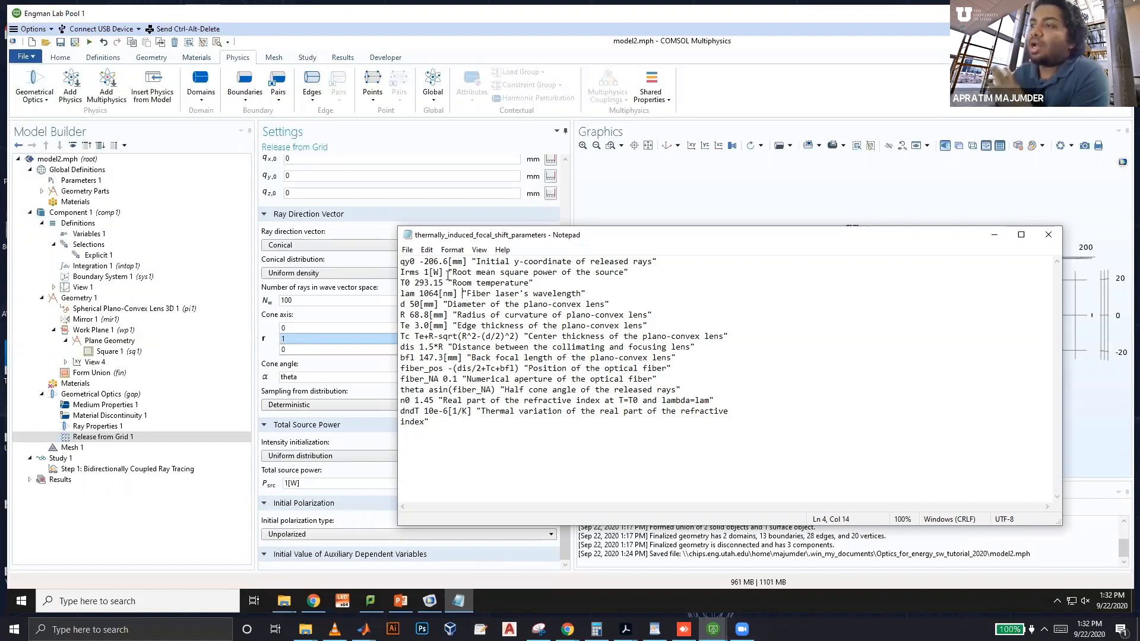
left_click(994, 235)
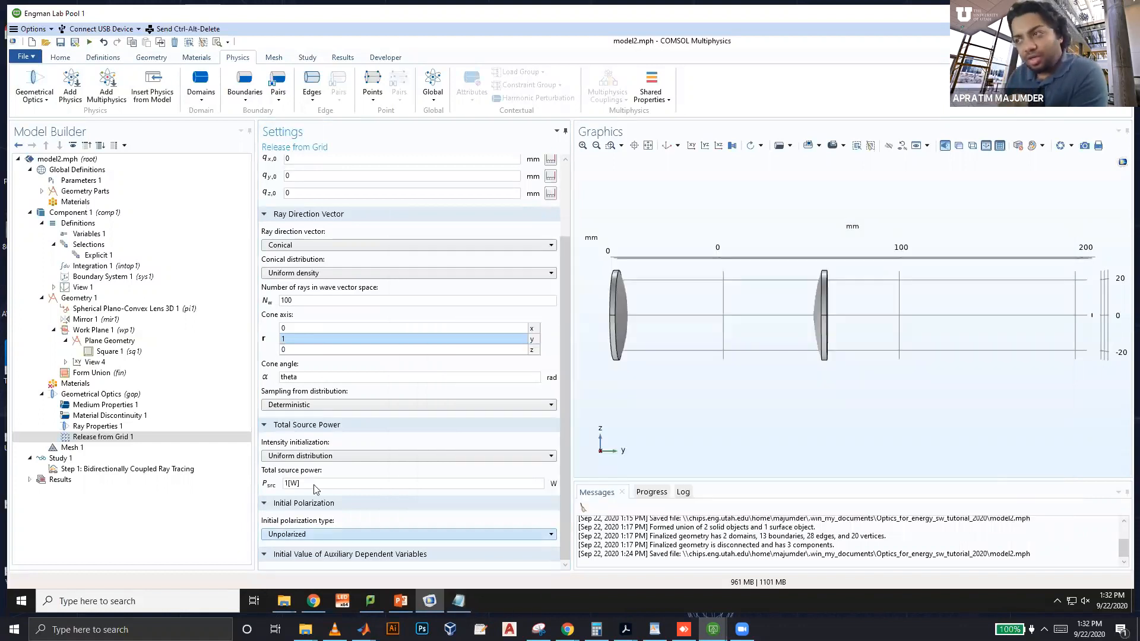
left_click(459, 600)
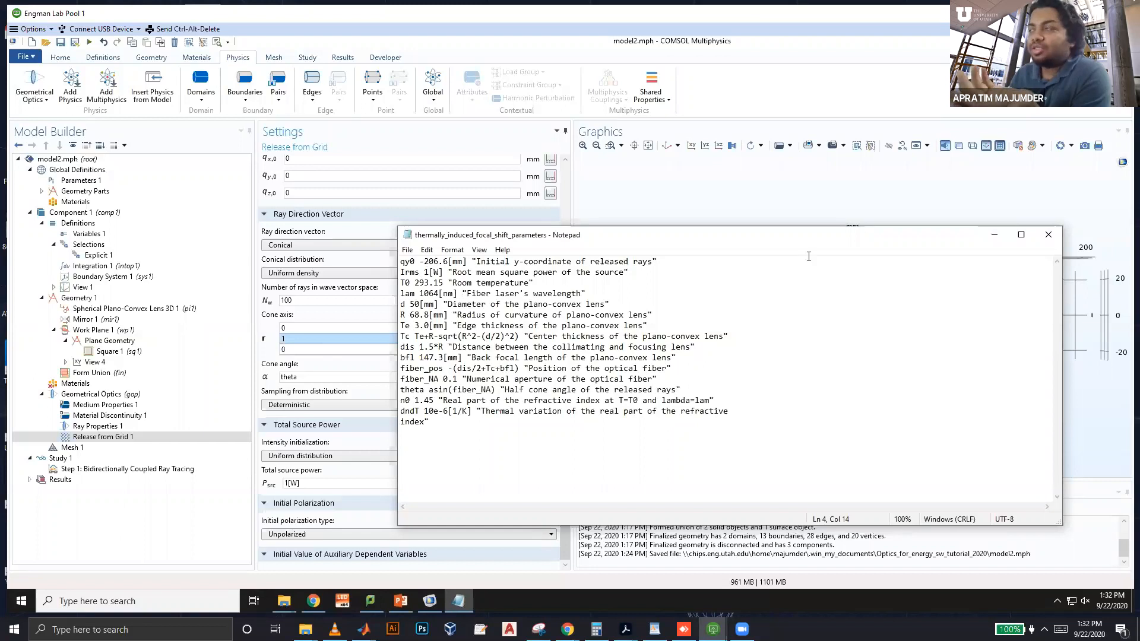
left_click(994, 234)
left_click_drag(327, 482, 192, 482)
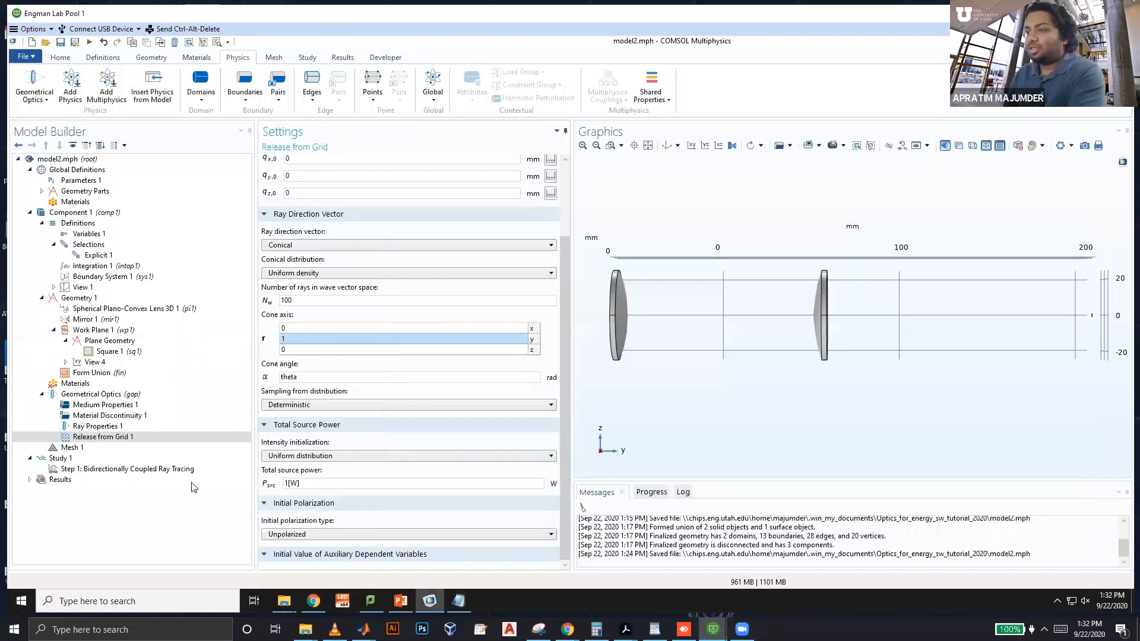
type("Irms")
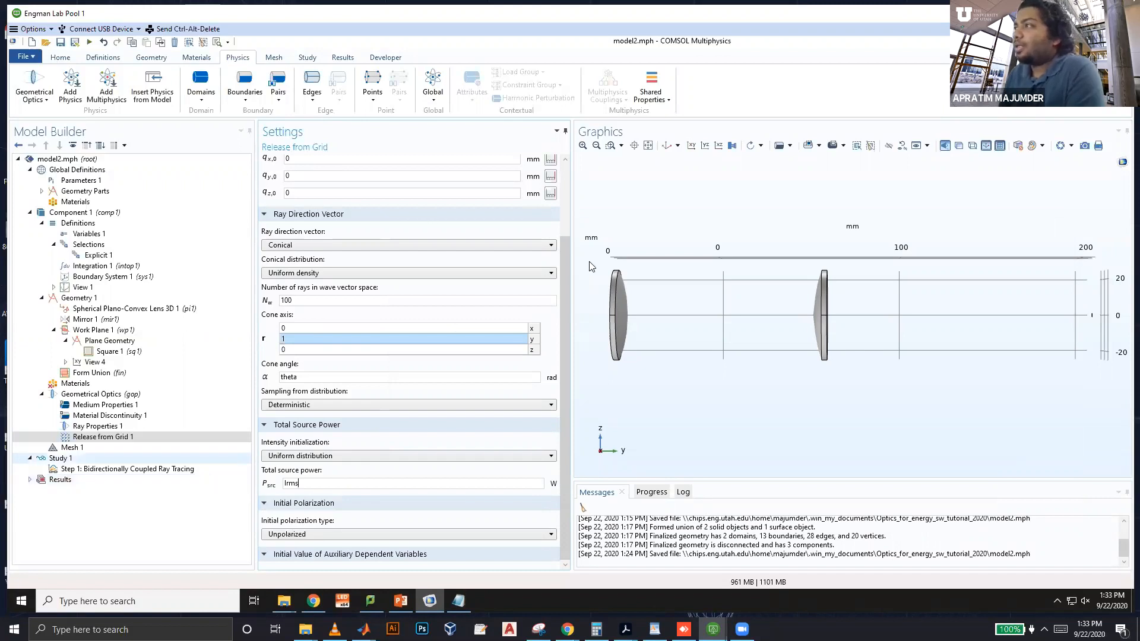
- Preview the initial coordinates of the grid release relative to the two lenses and review the release settings
scroll(535, 203, "up", 3)
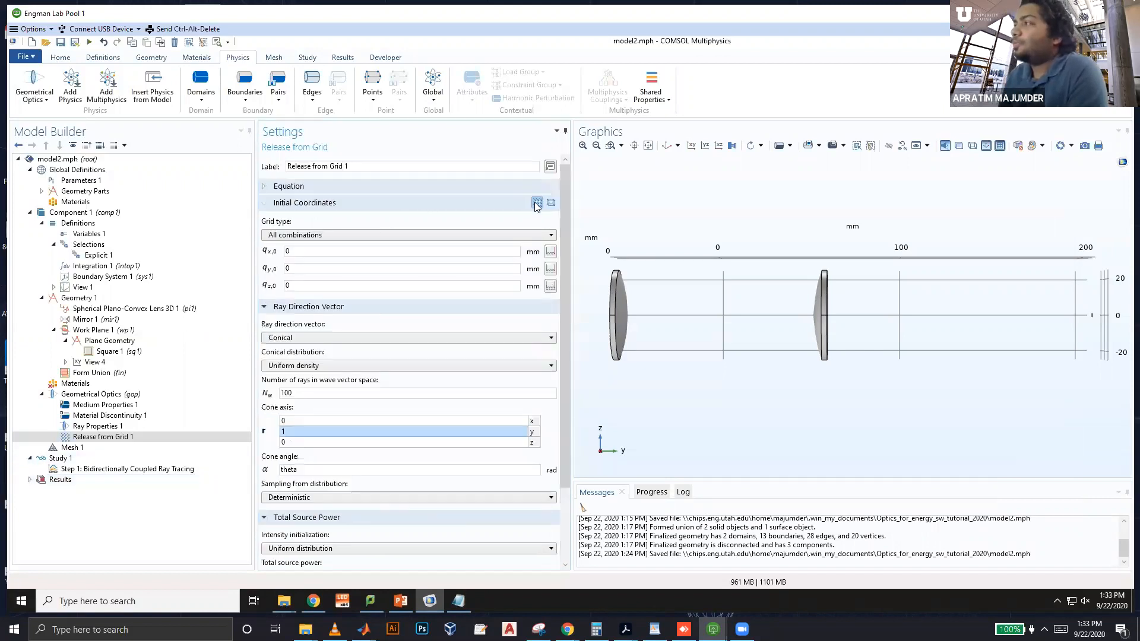
left_click(536, 203)
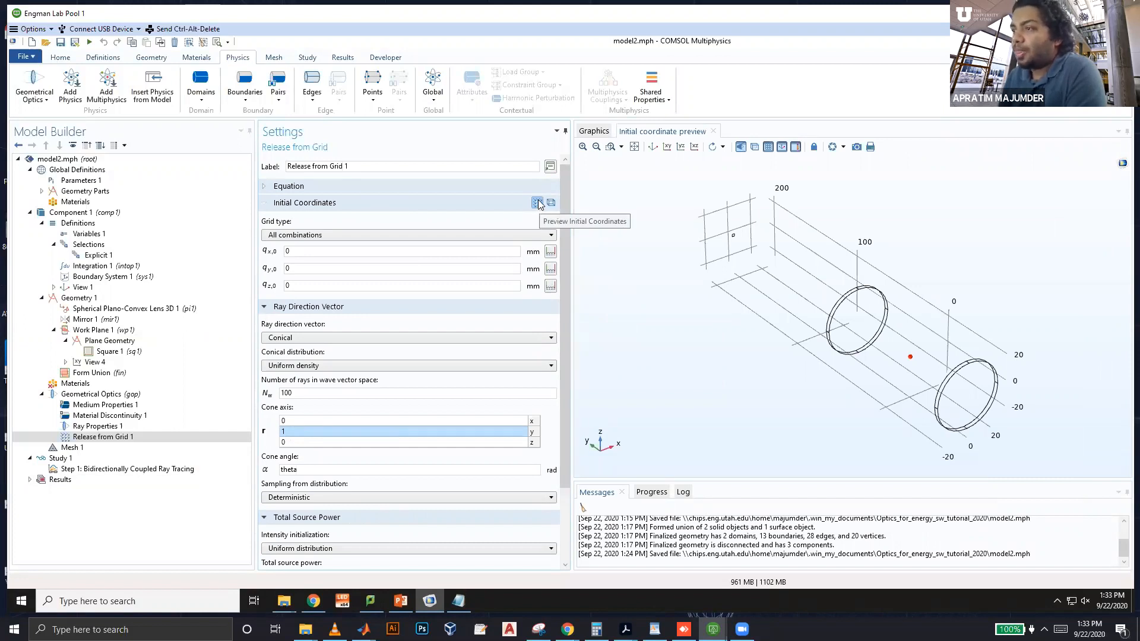
scroll(568, 279, "down", 1)
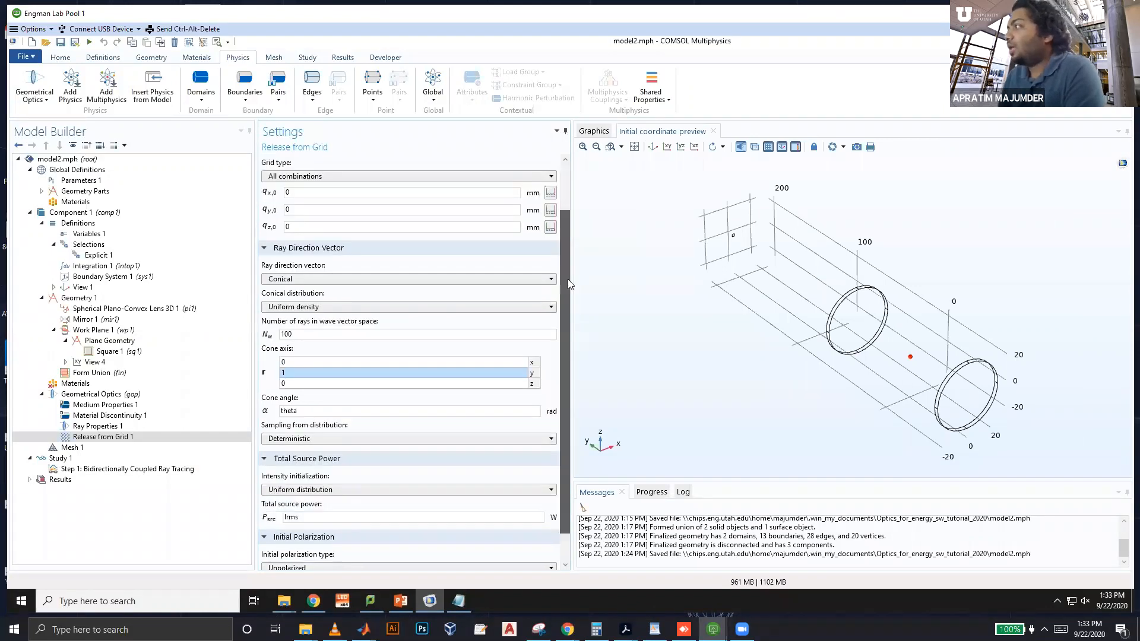
left_click_drag(769, 346, 785, 385)
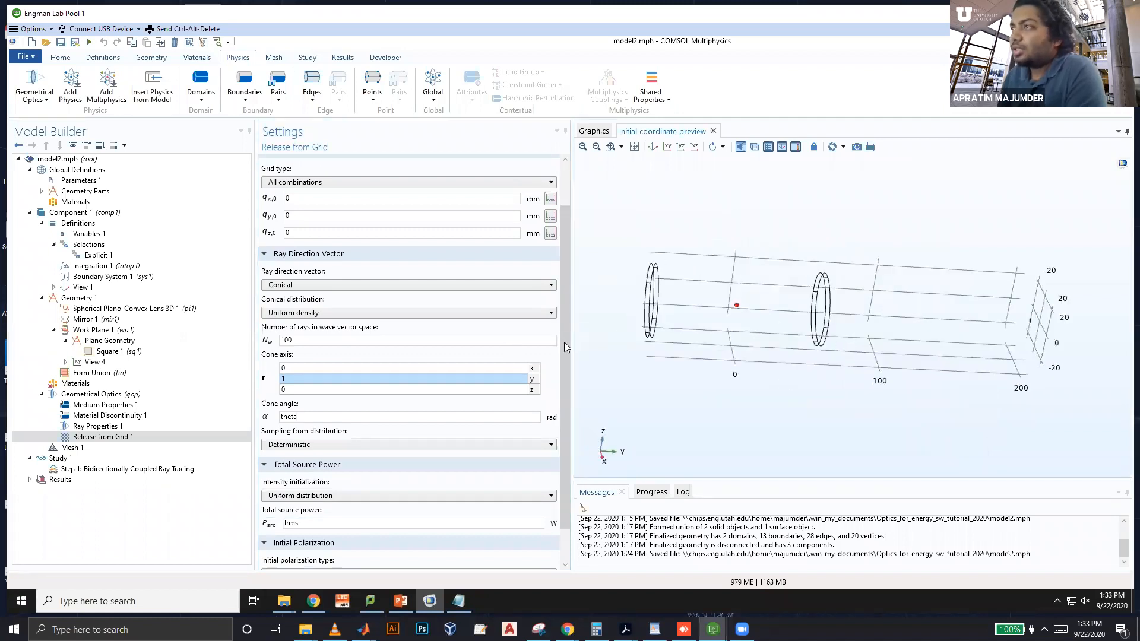
scroll(567, 279, "up", 1)
scroll(356, 234, "up", 1)
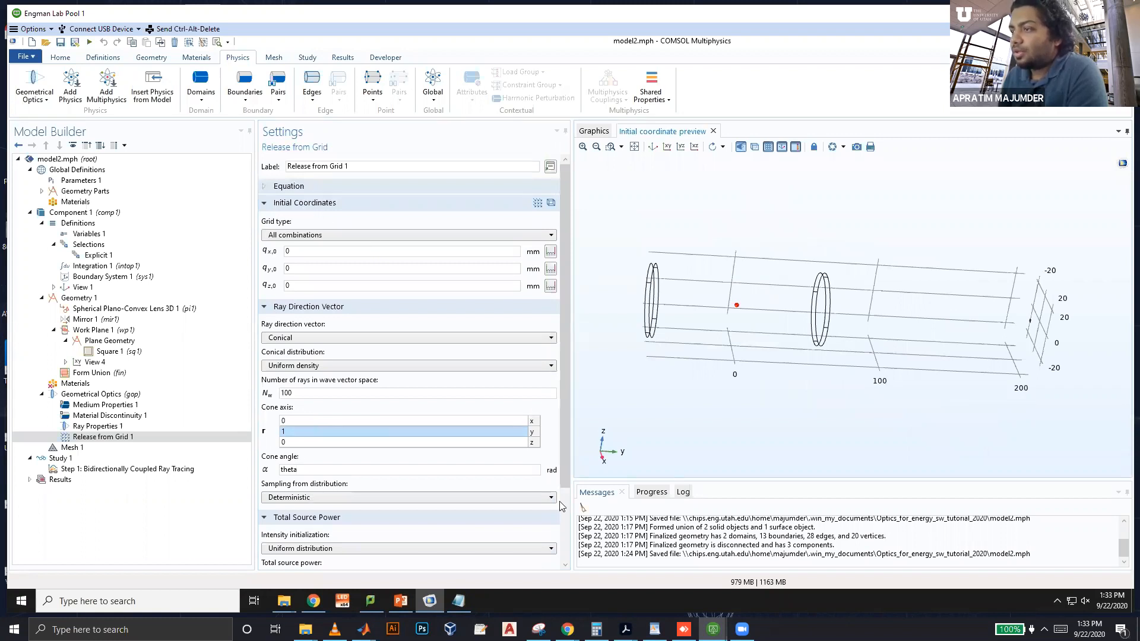
scroll(562, 561, "down", 2)
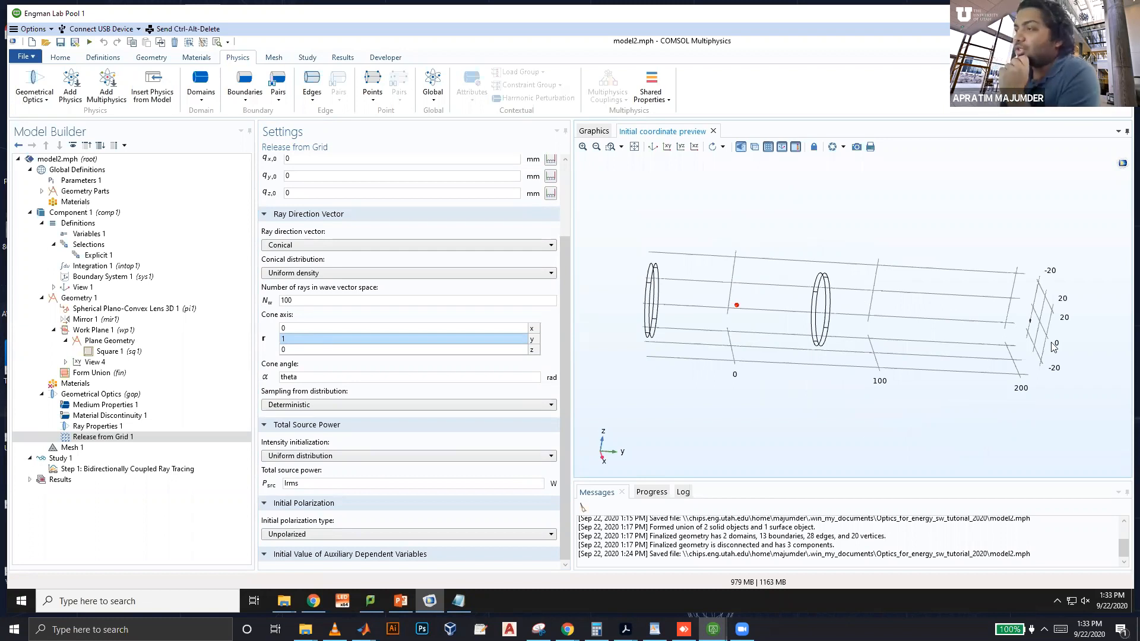
- Consult the two-lens diagram in PowerPoint and add a Wall on the small square surface behind the second lens, keeping the Freeze condition
left_click(400, 600)
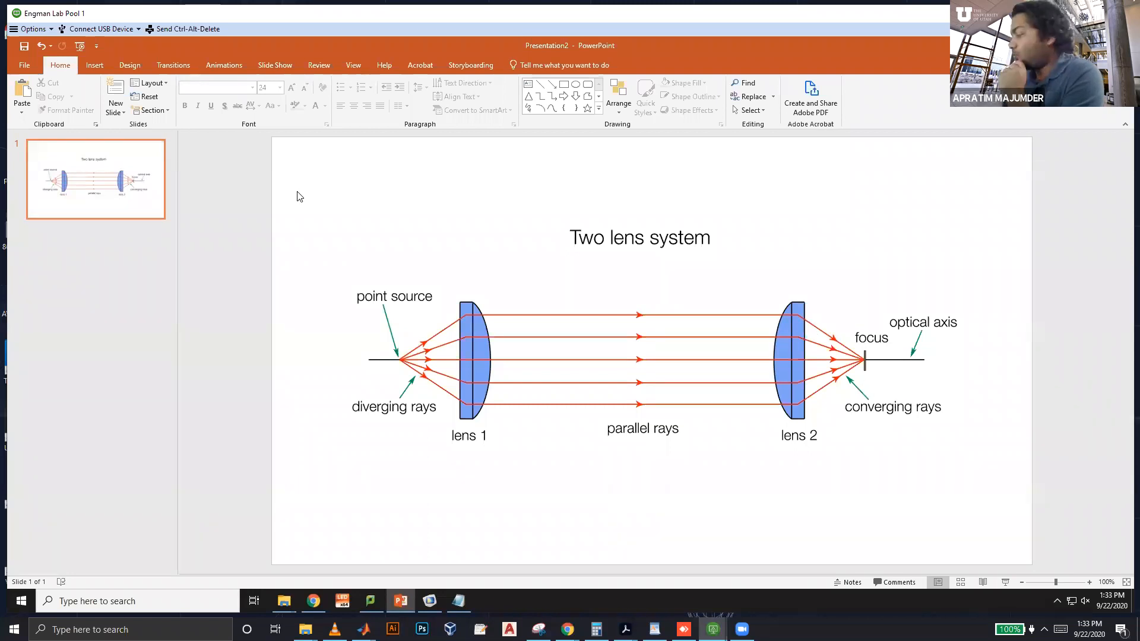
key("alt+Tab")
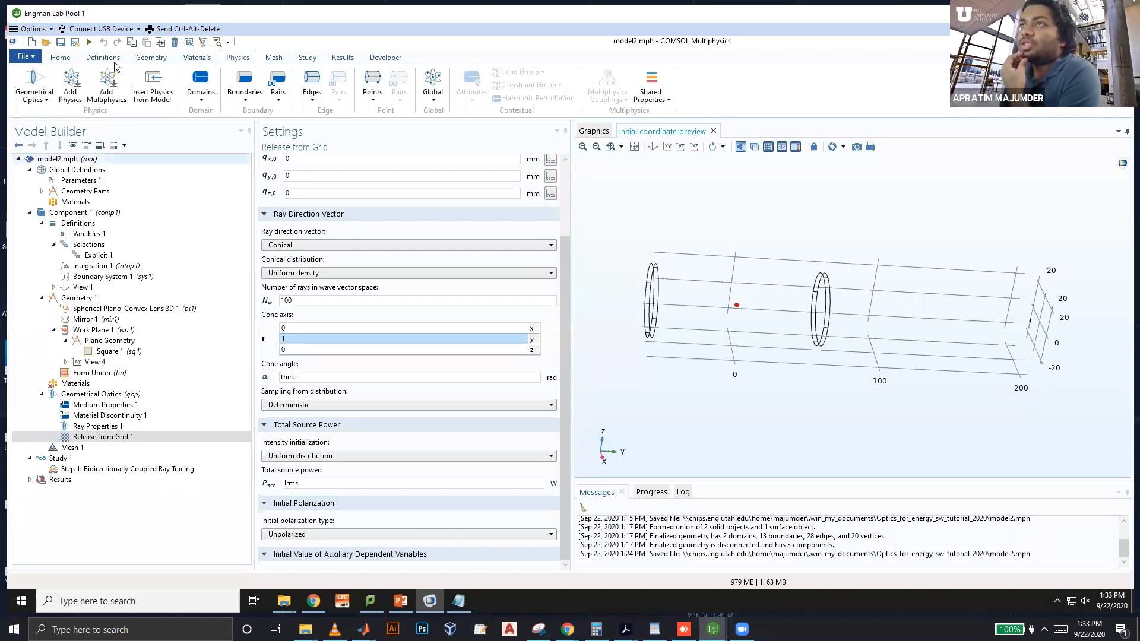
left_click(245, 95)
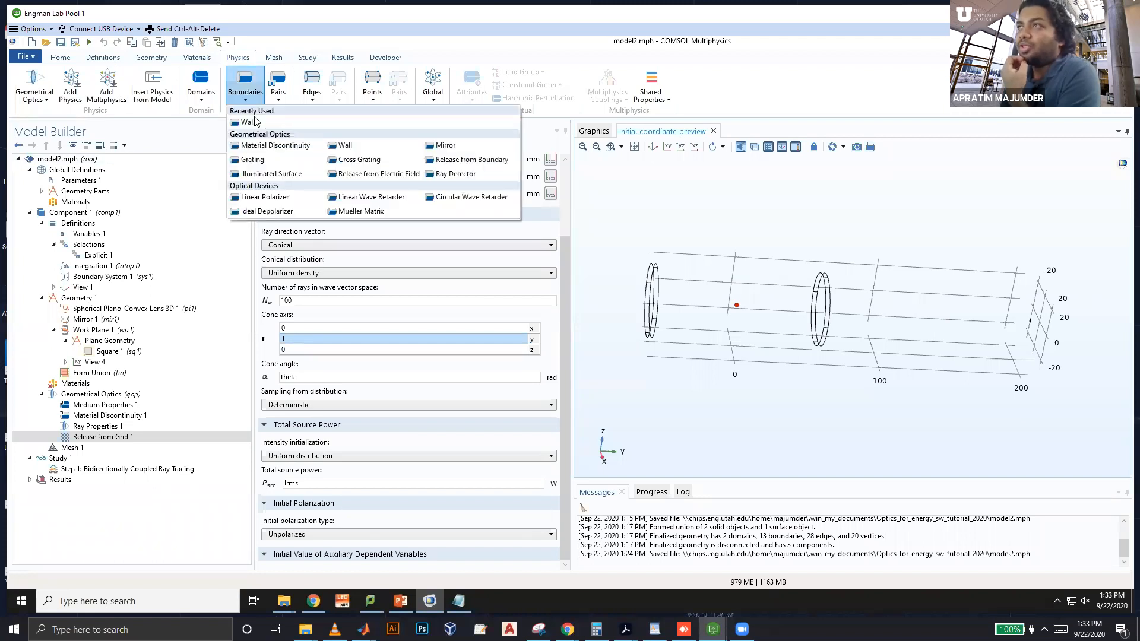
left_click(251, 121)
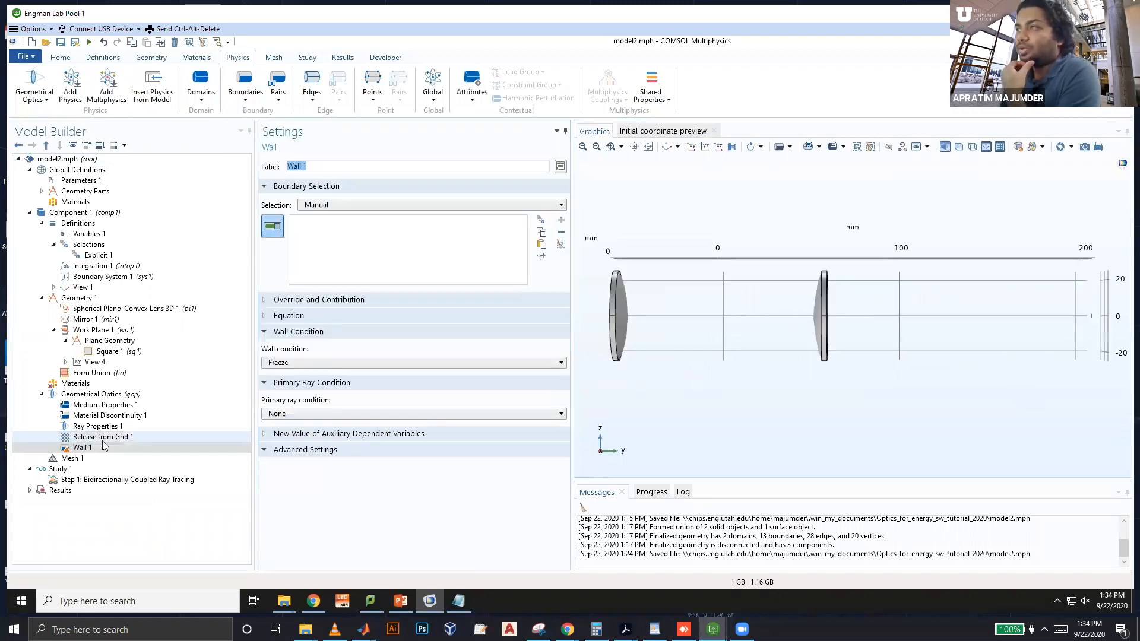
left_click(99, 449)
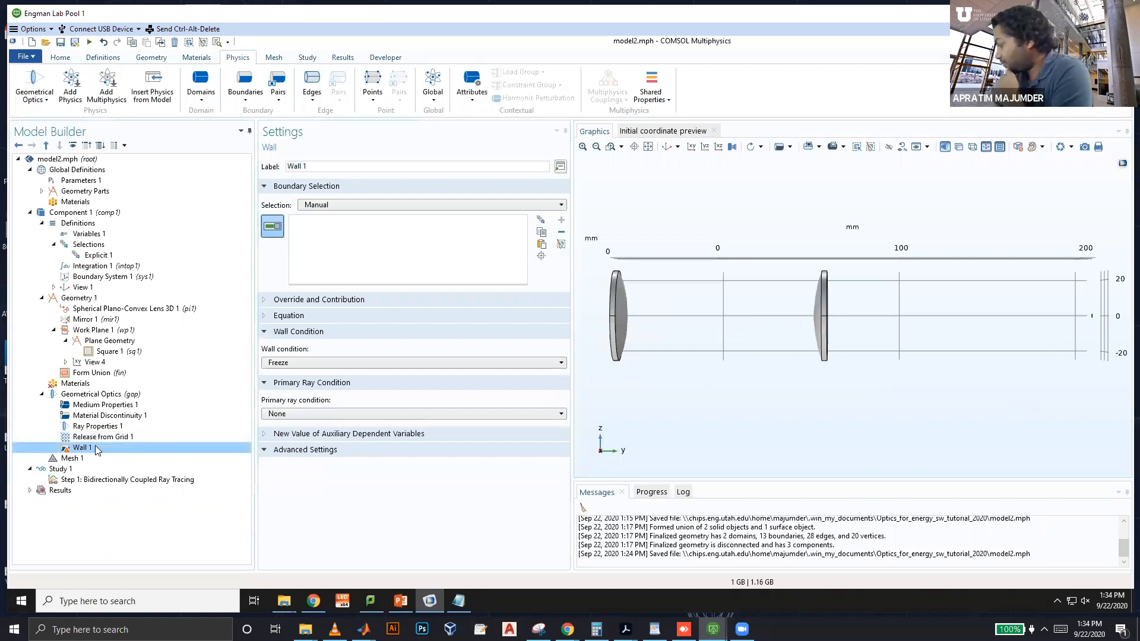
left_click(1094, 319)
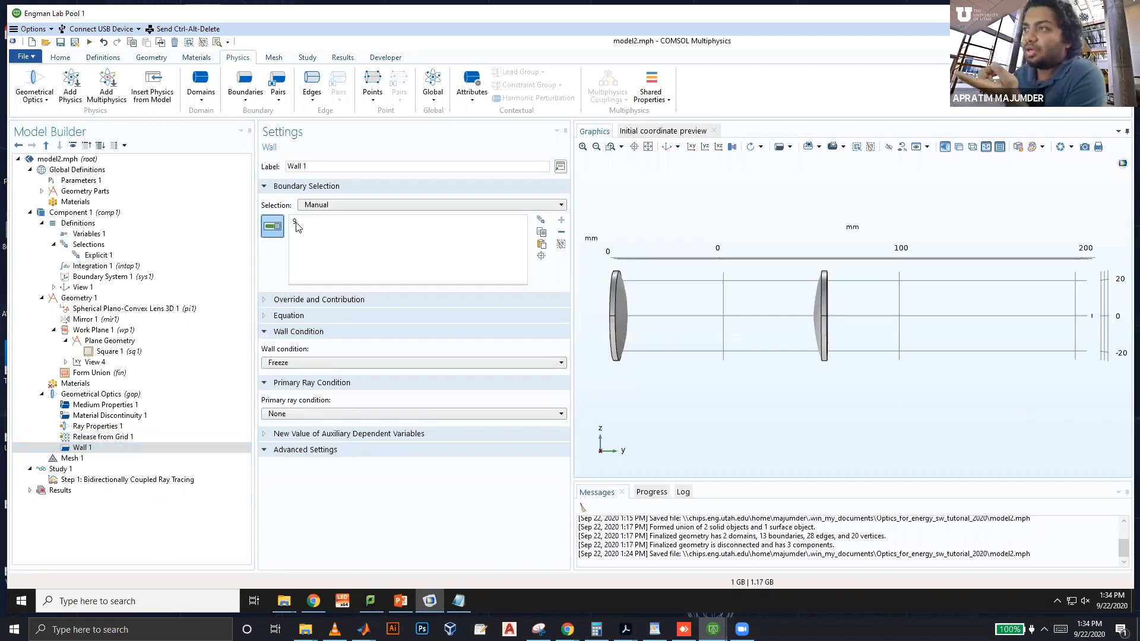
left_click(295, 363)
left_click(294, 363)
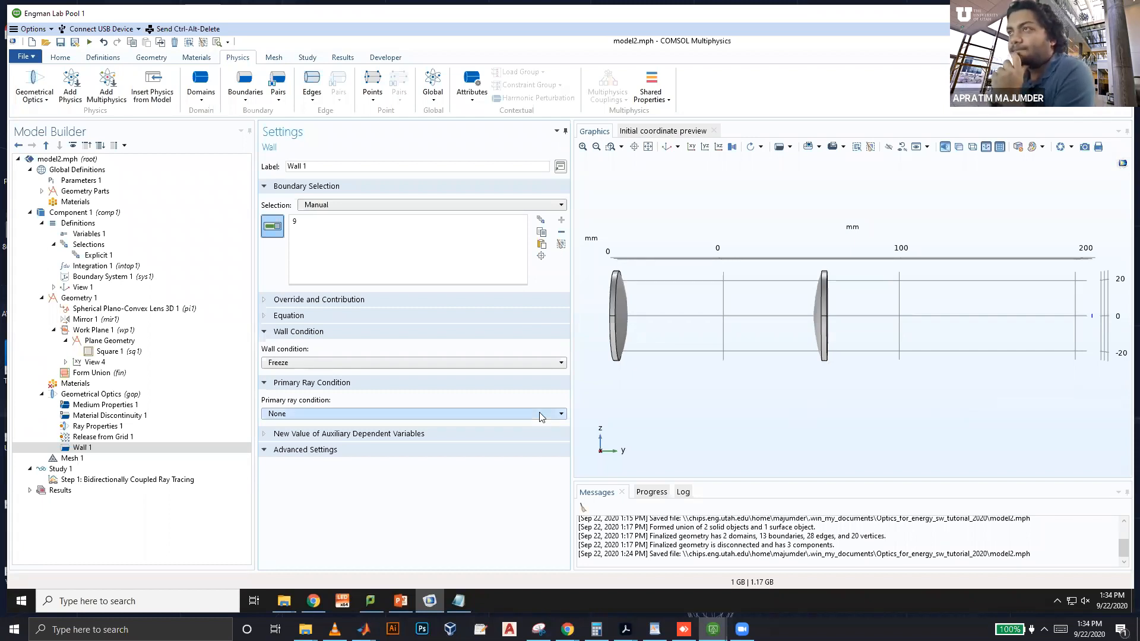
- Add a Deposited Ray Power attribute to the Wall and check that boundary 9 is included in its selection
key("Up")
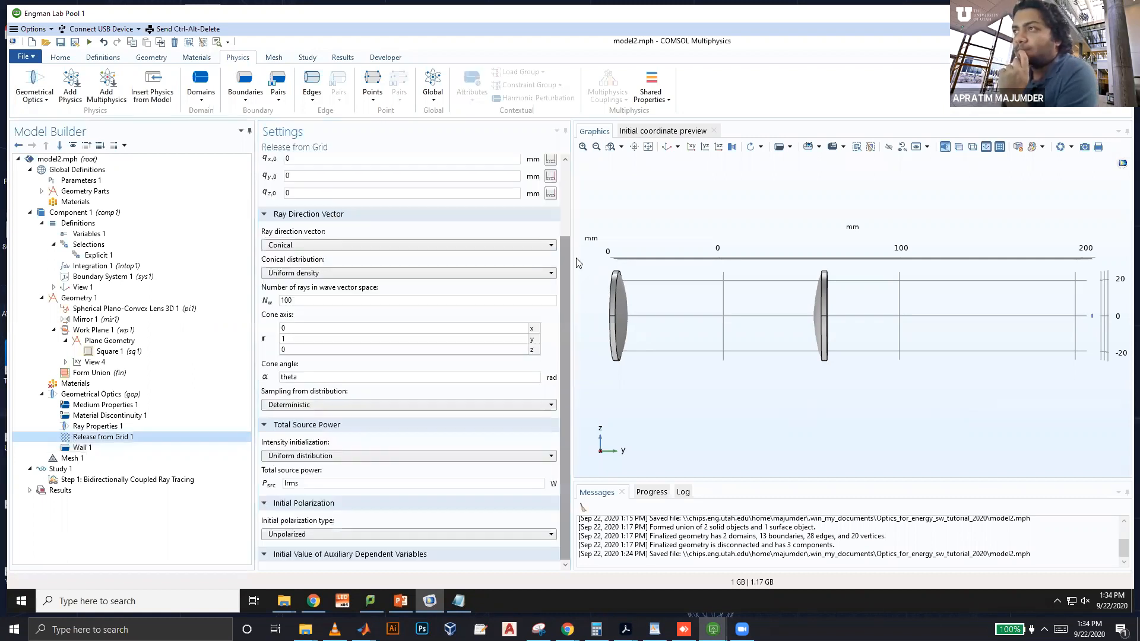
left_click(80, 448)
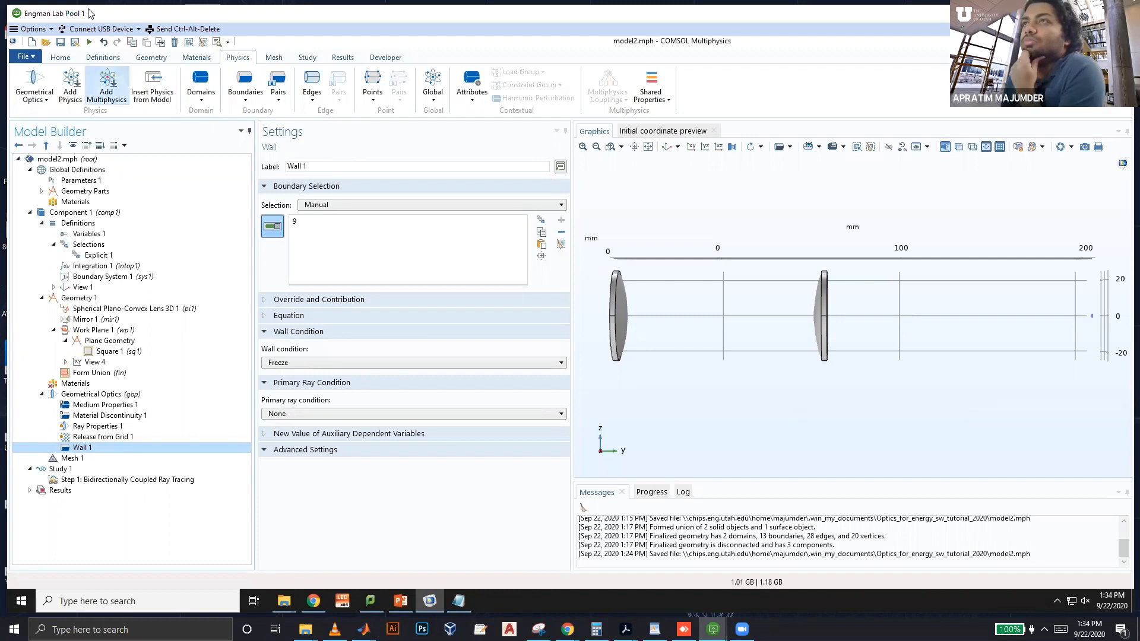
left_click(467, 91)
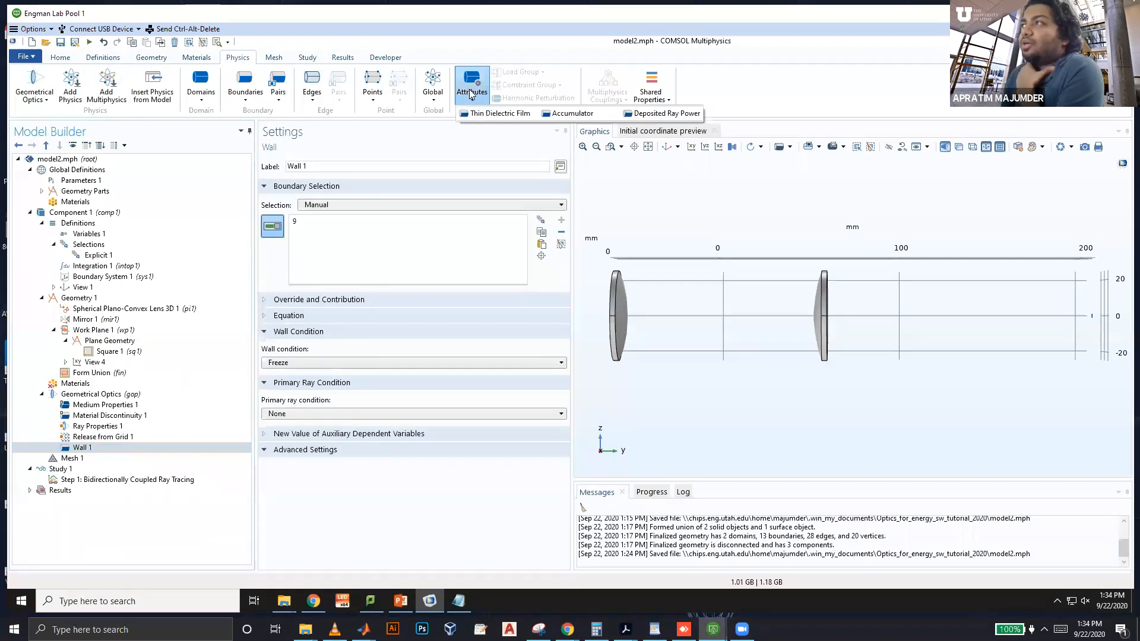
left_click(667, 114)
left_click(169, 458)
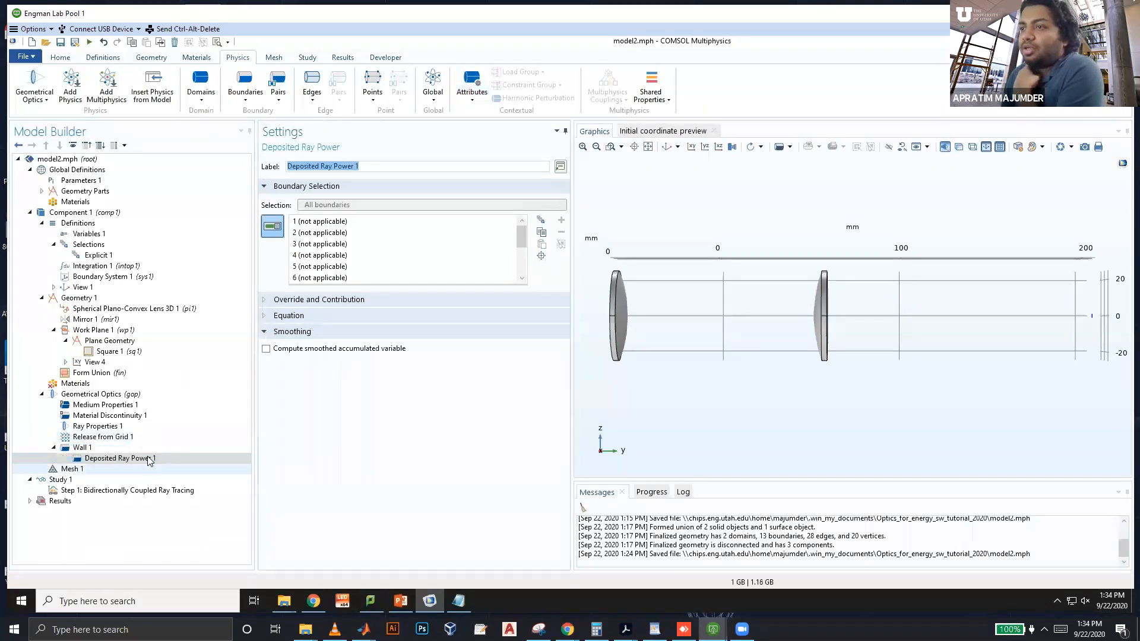
left_click(524, 272)
left_click(525, 272)
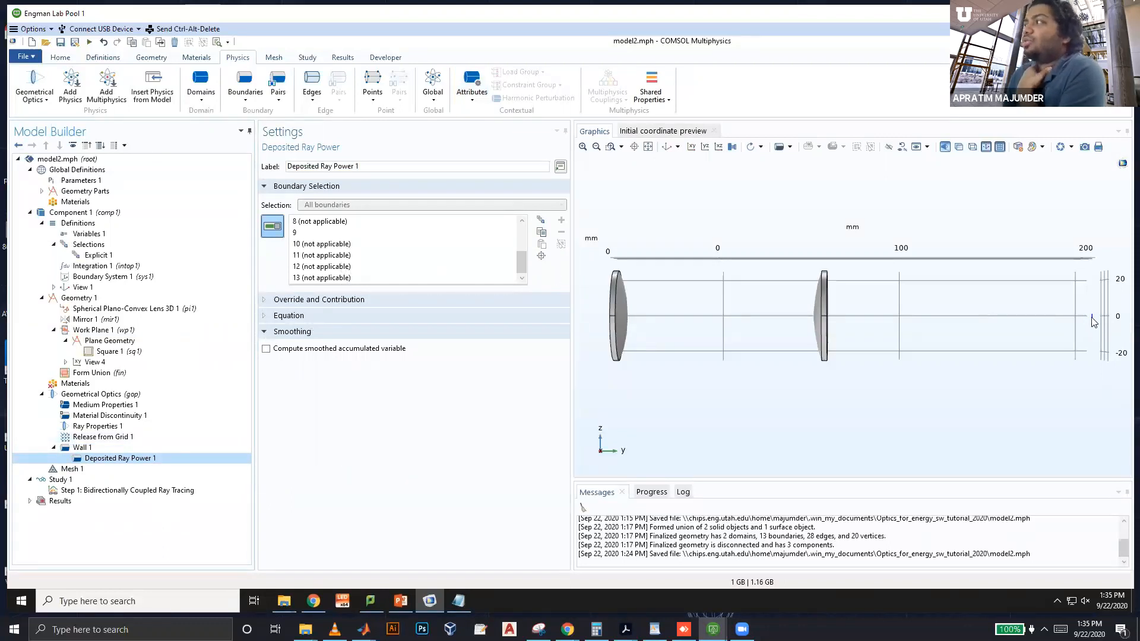
left_click(305, 234)
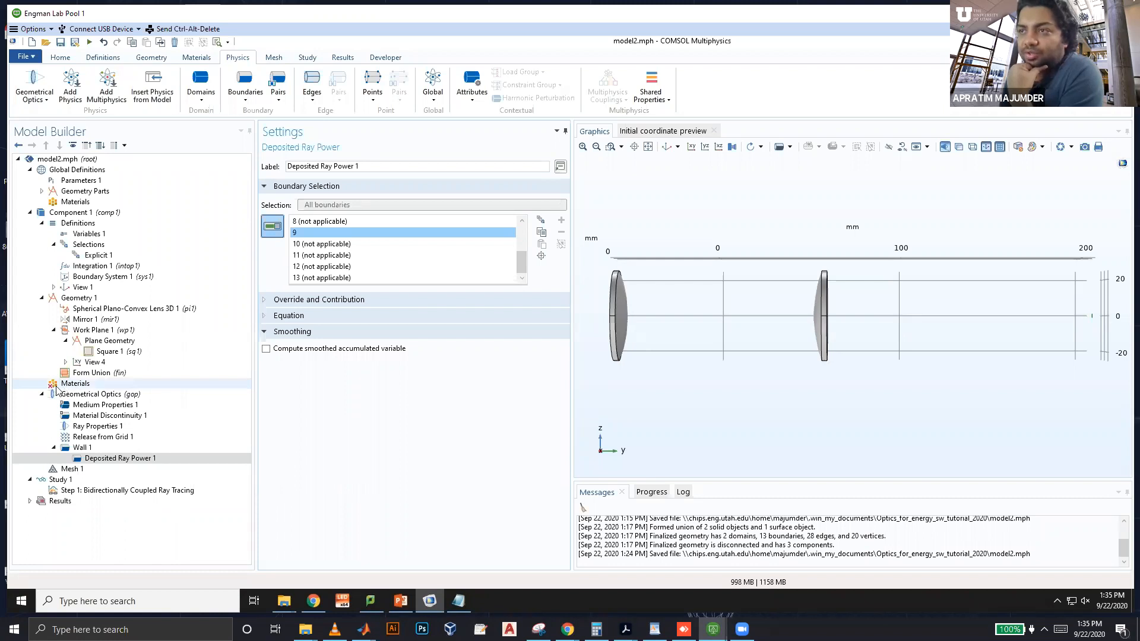
- Add a blank material to Component 1 for the lens domains
left_click(93, 384)
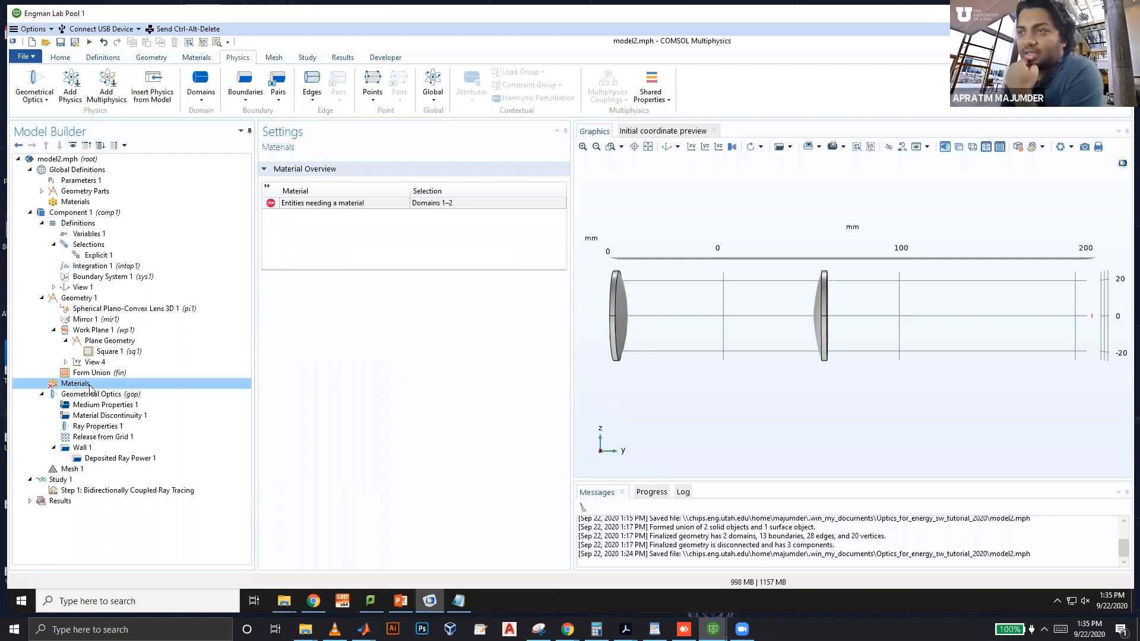
right_click(90, 388)
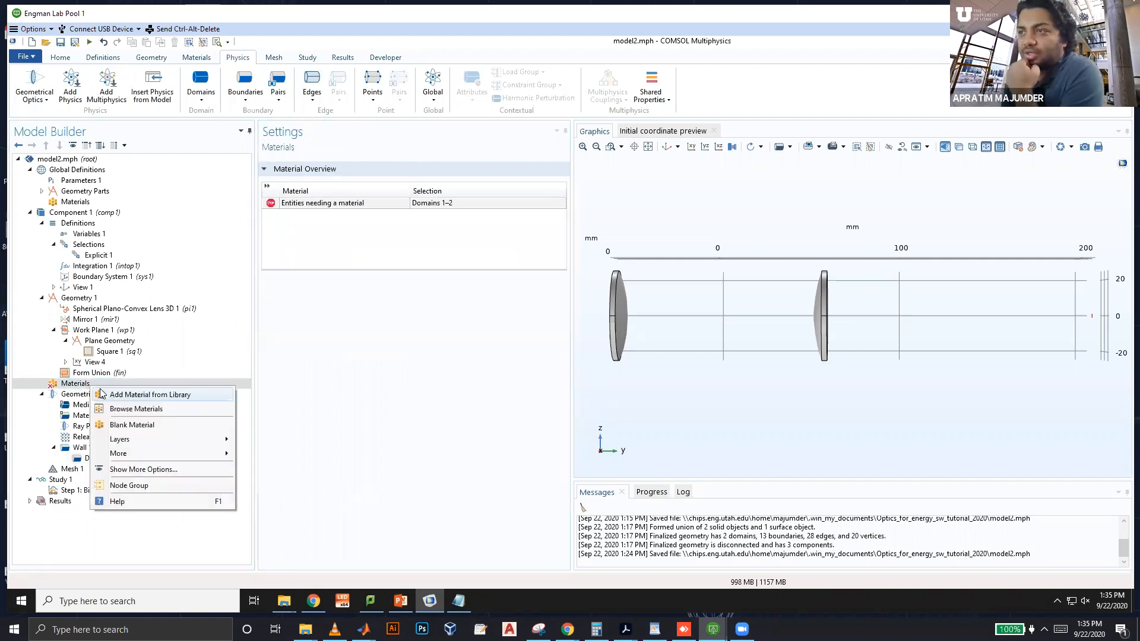
left_click(129, 428)
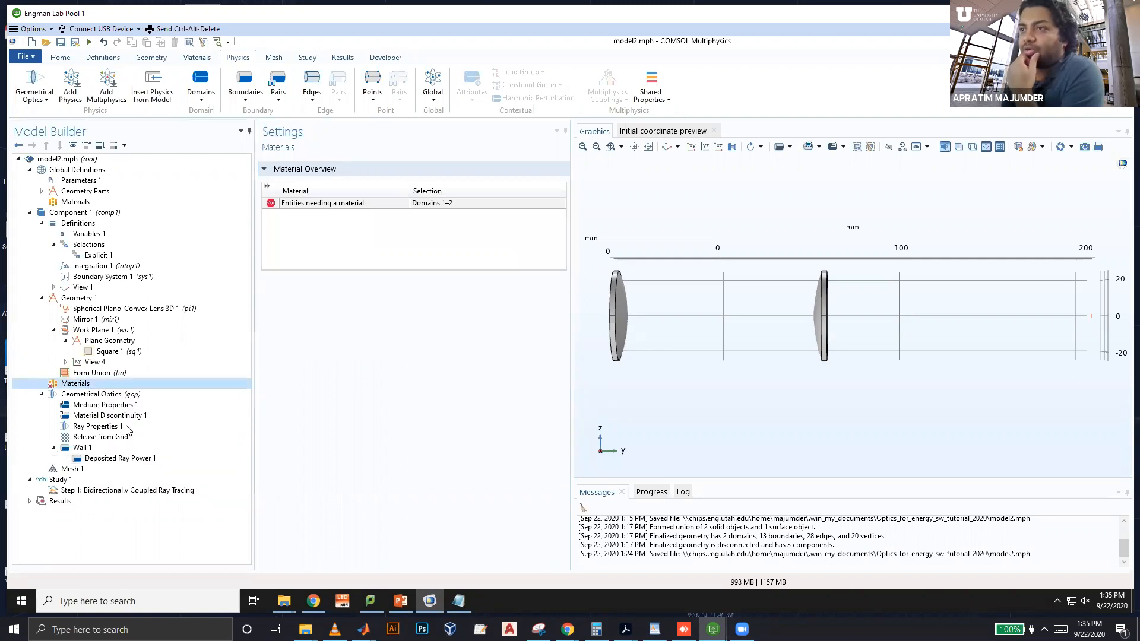
- Open the material library to view its categories, including Optical, and close it without adding a material
right_click(79, 392)
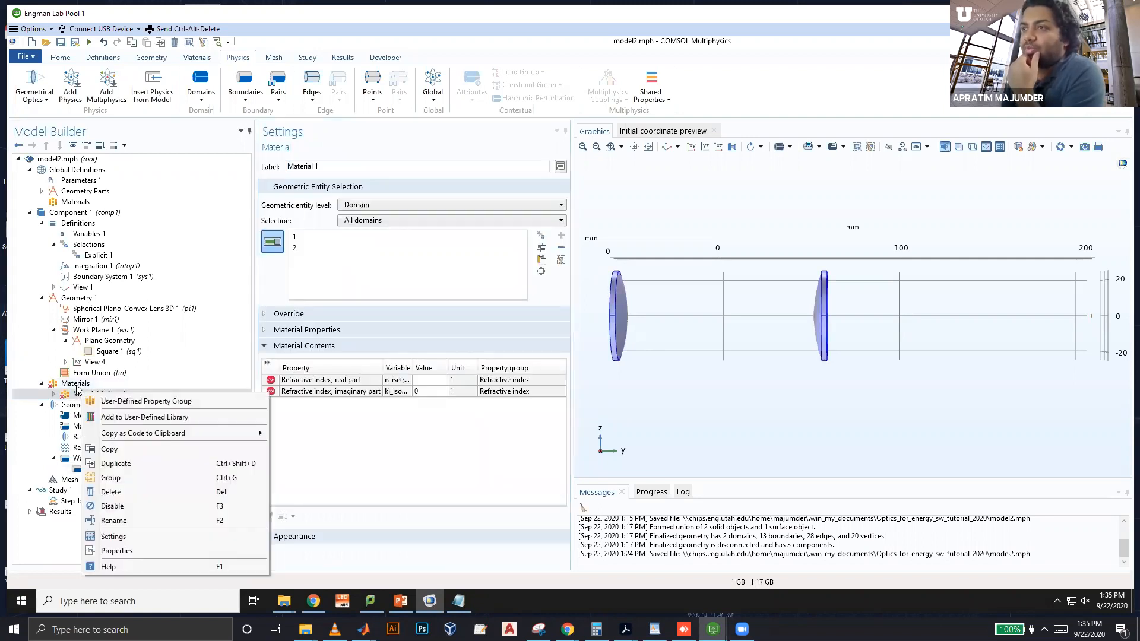
right_click(76, 384)
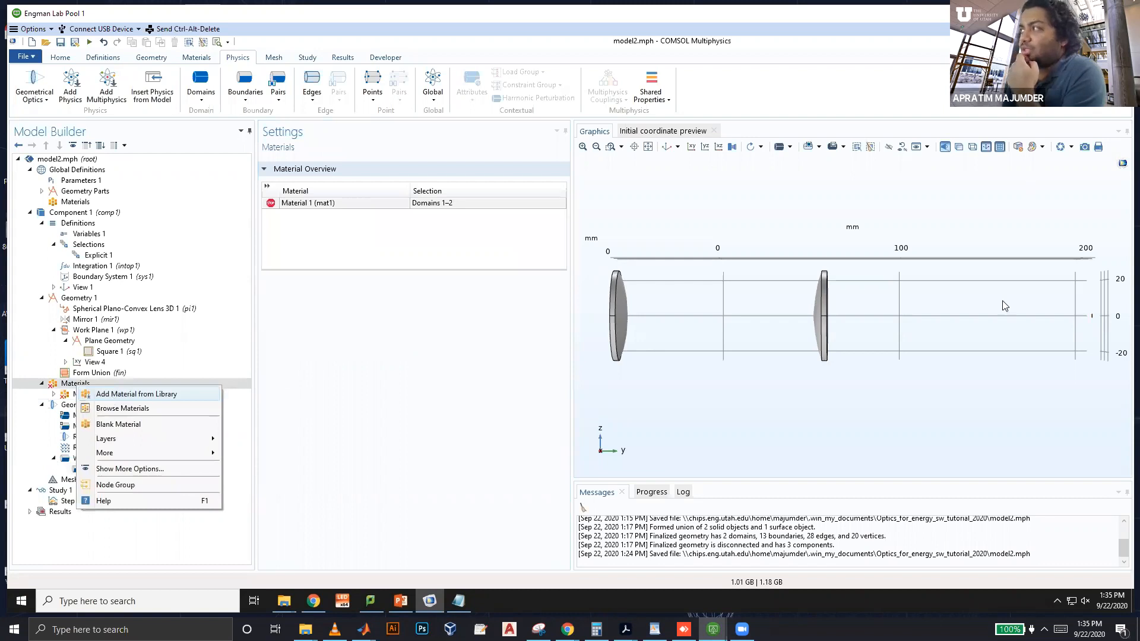
key("Return")
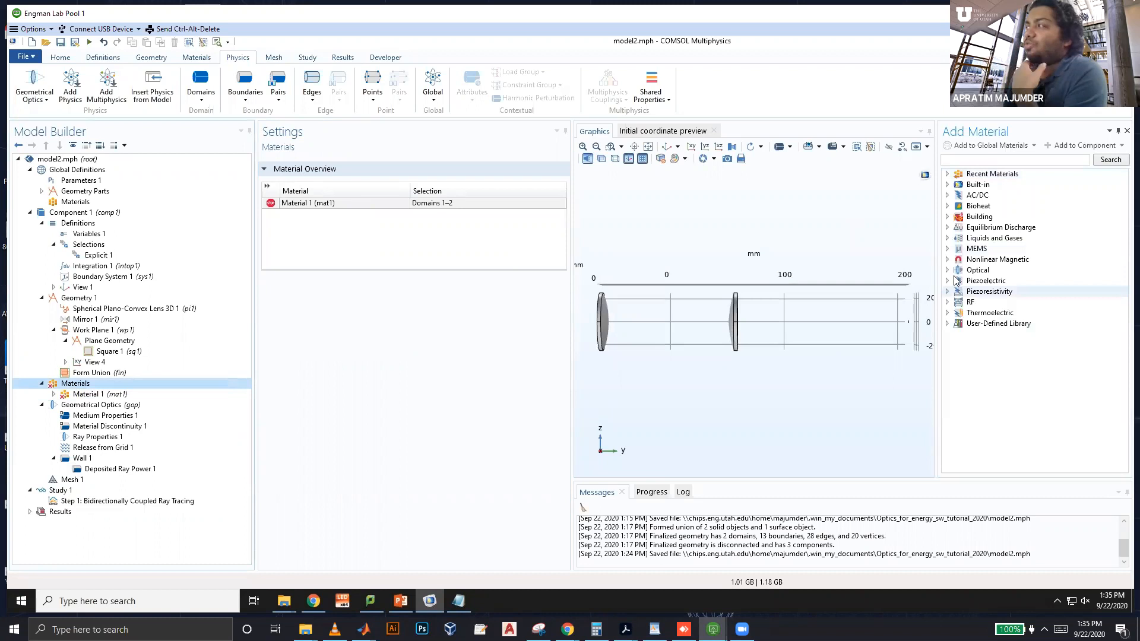
left_click(982, 270)
left_click(1126, 131)
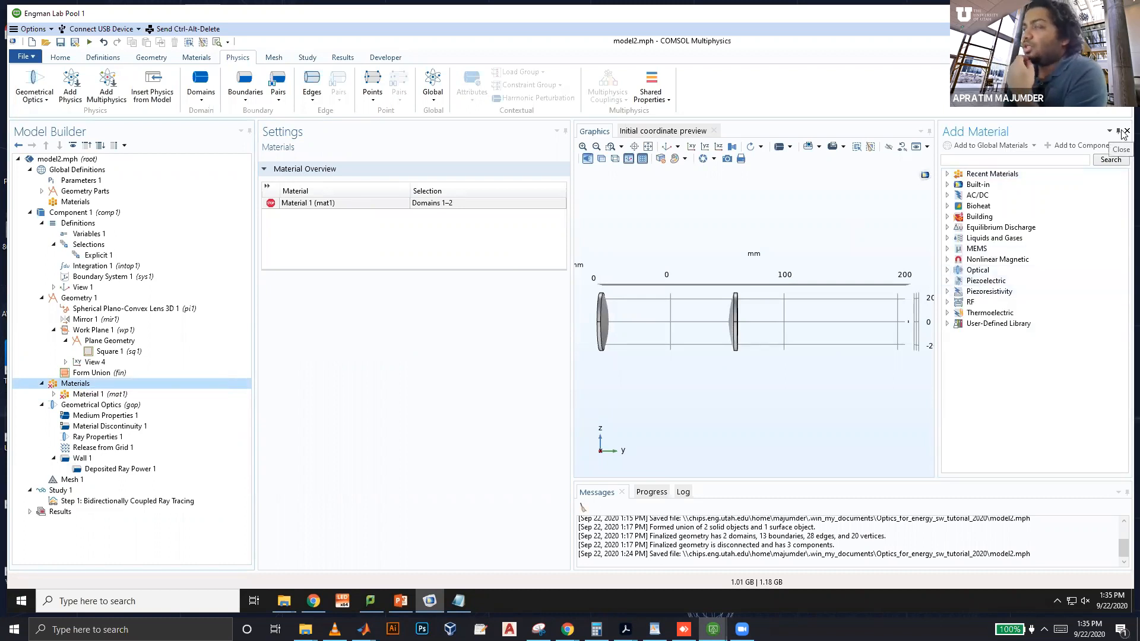
- Set Material 1's refractive index to n_r for the real part and n_i for the imaginary part
left_click(103, 394)
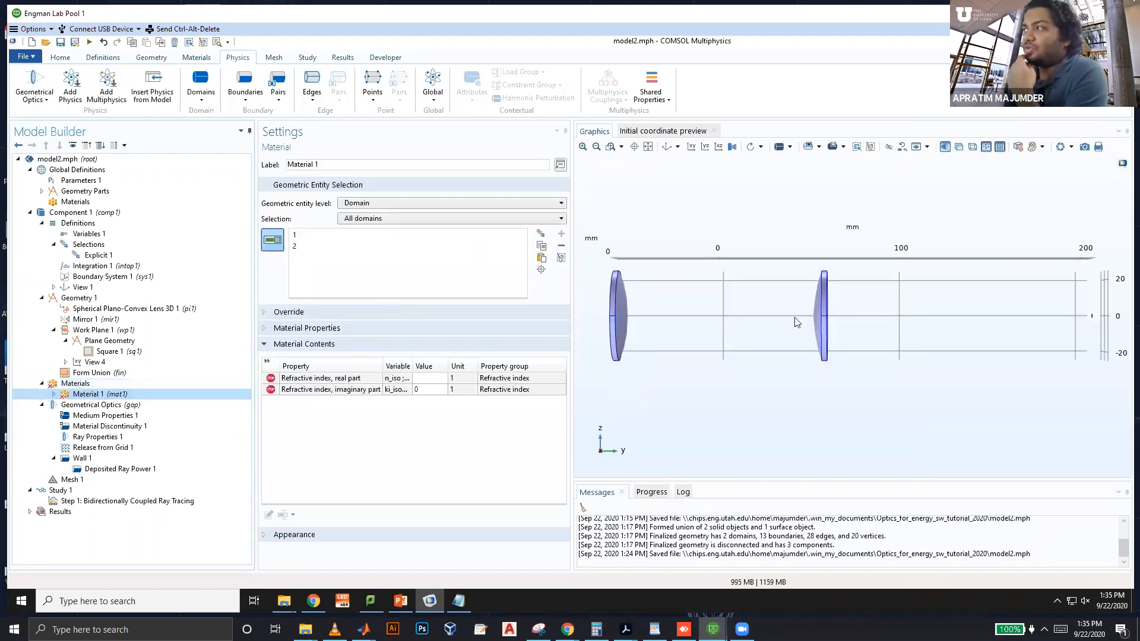
left_click(432, 378)
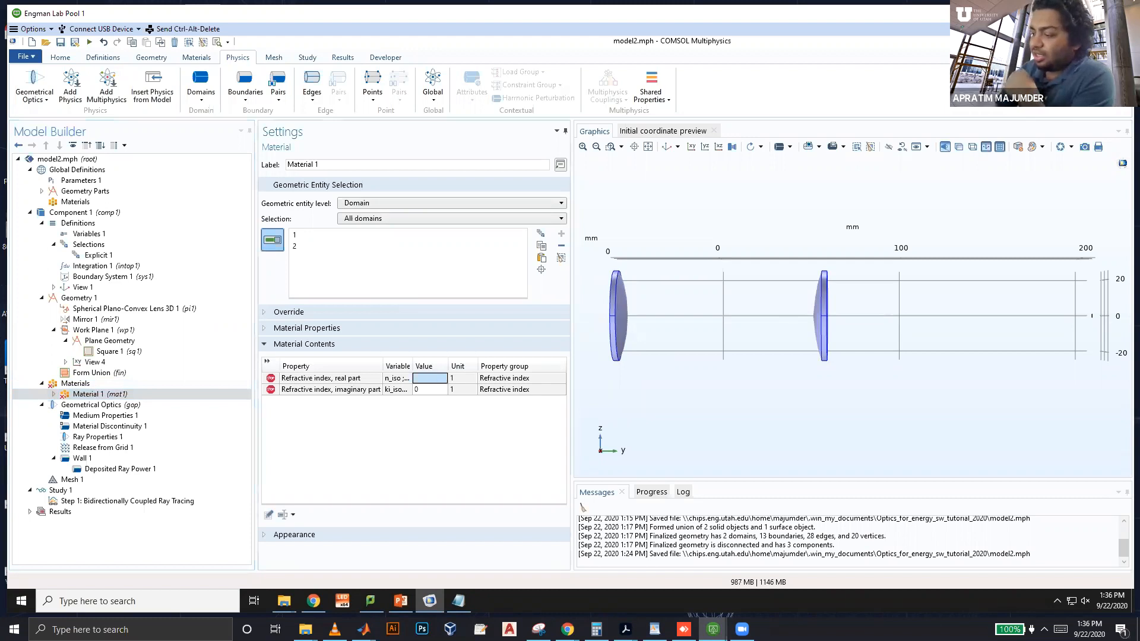
type("n_r")
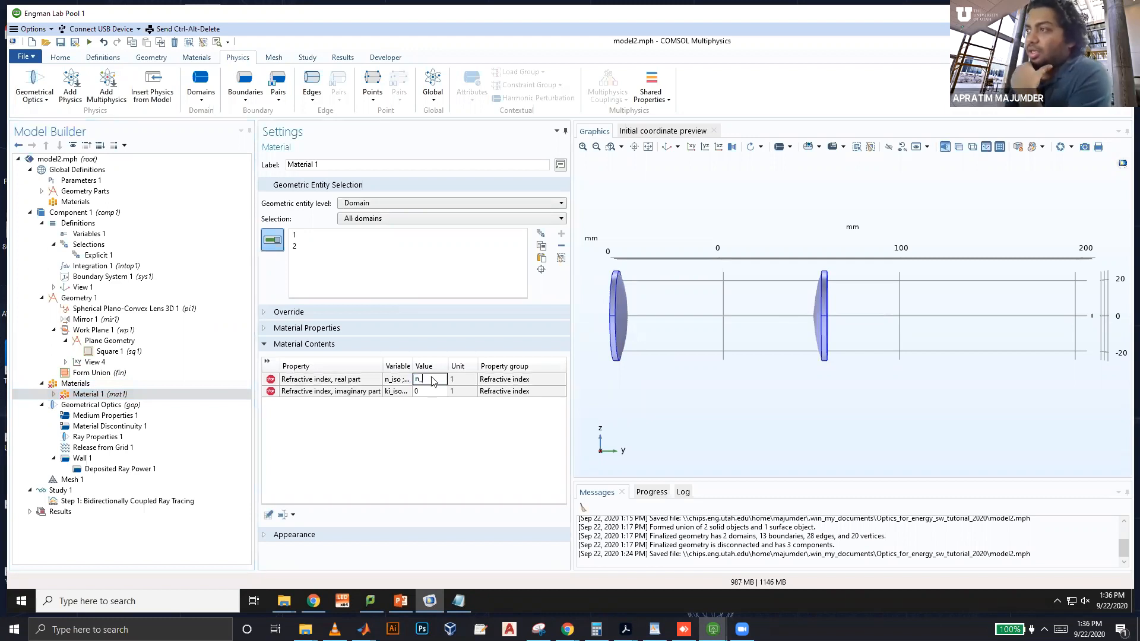
left_click(427, 388)
type("n_i")
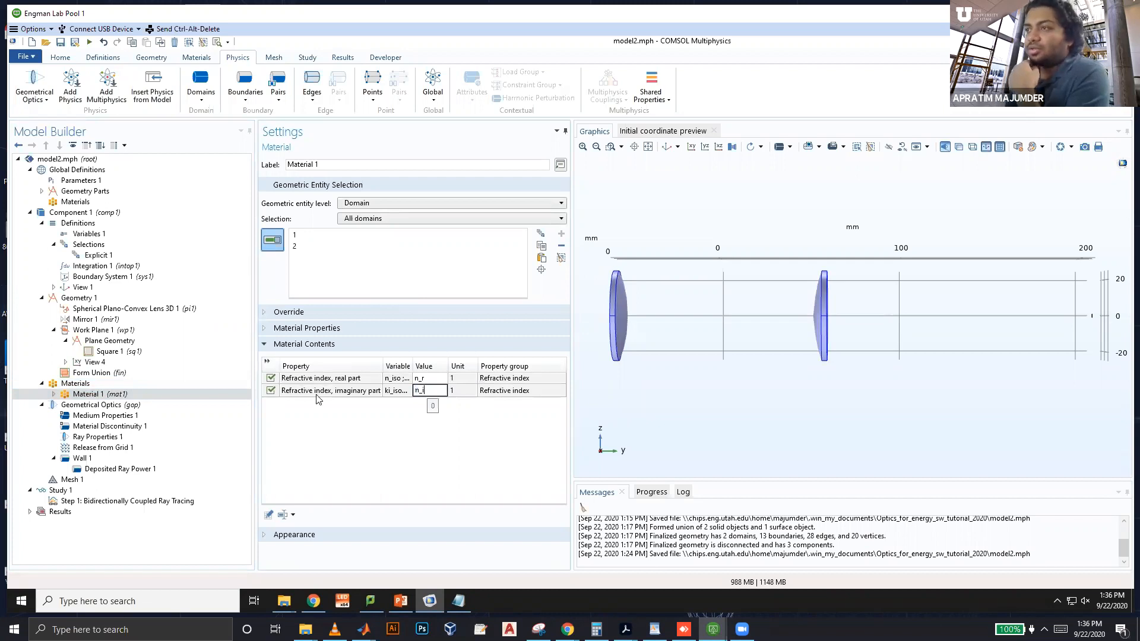
left_click(73, 394)
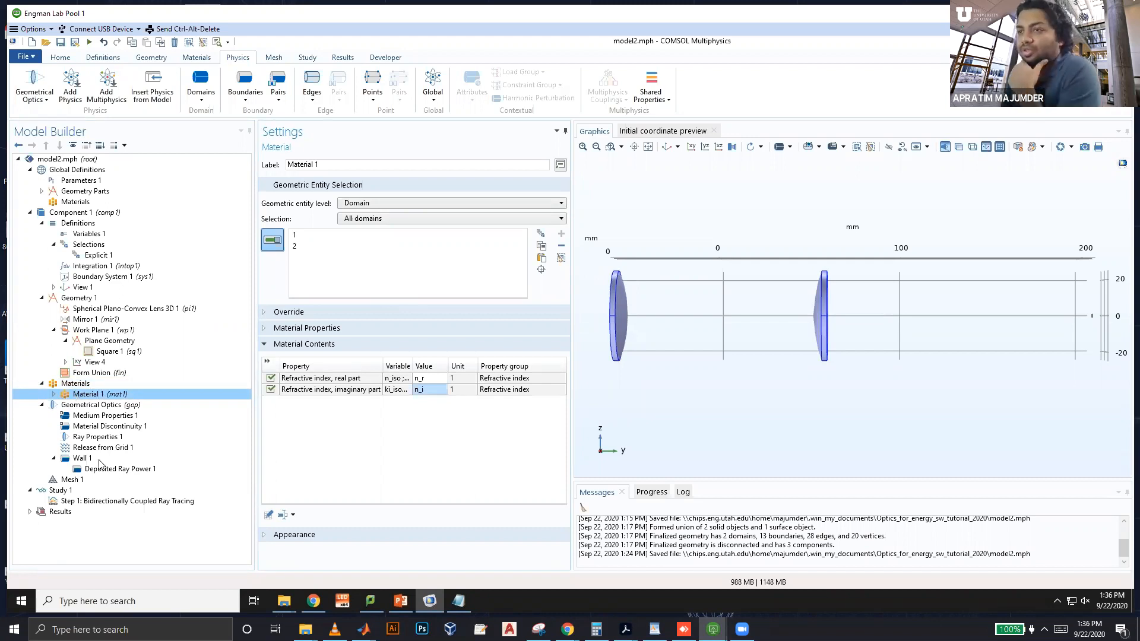
left_click(894, 460)
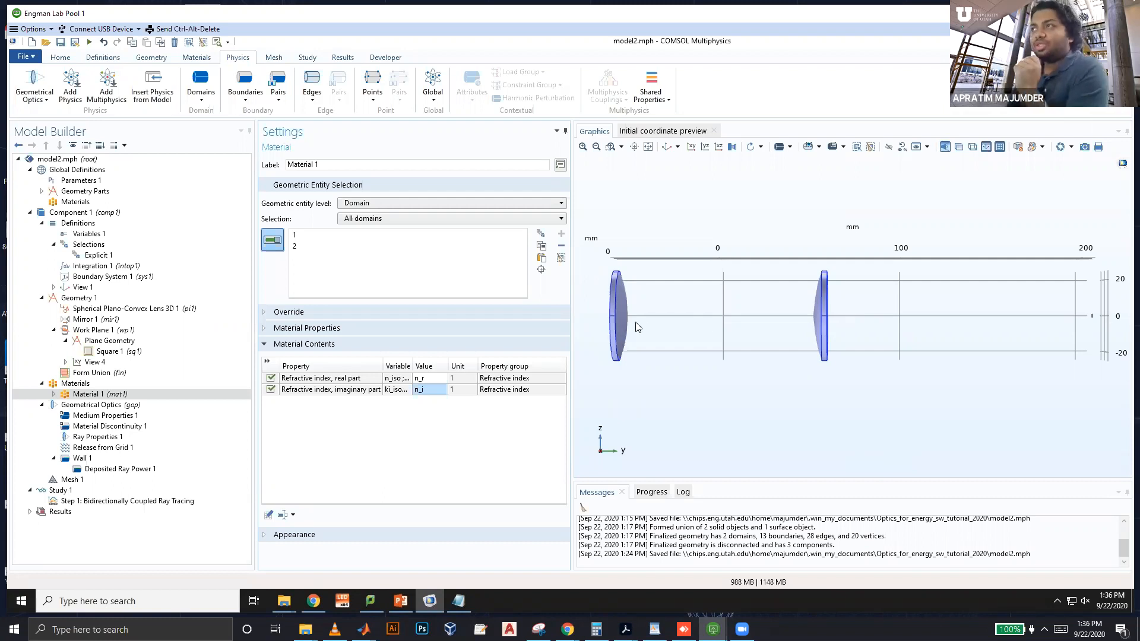
- Set Mesh 1's element size to Extremely fine and switch its sequence type to User-controlled mesh
left_click(68, 479)
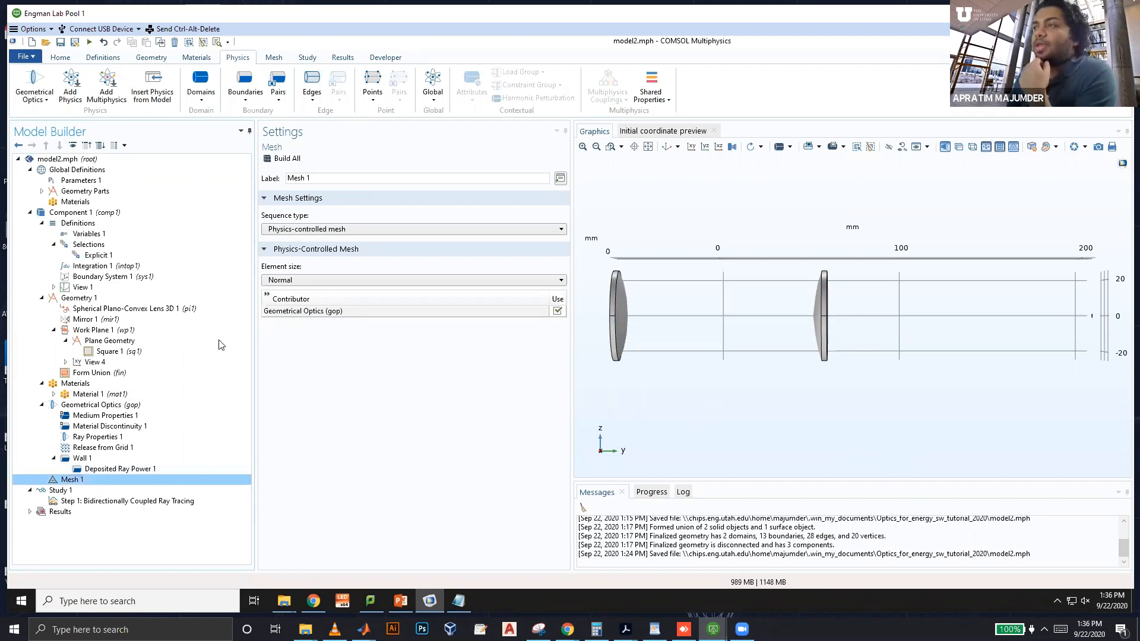
left_click(315, 231)
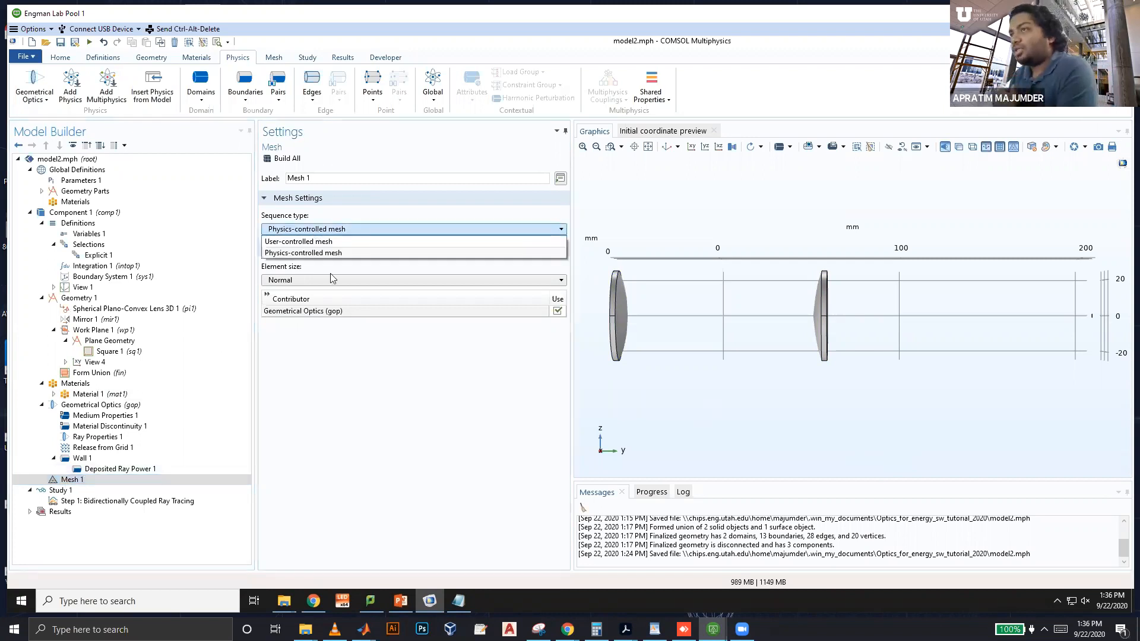
left_click(349, 363)
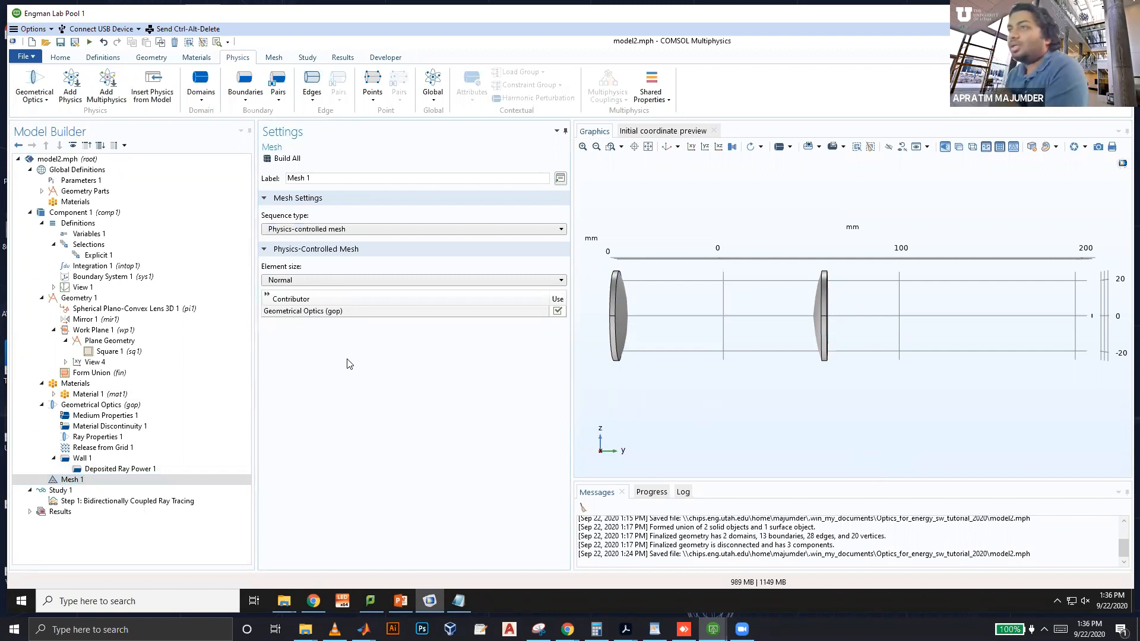
left_click(295, 280)
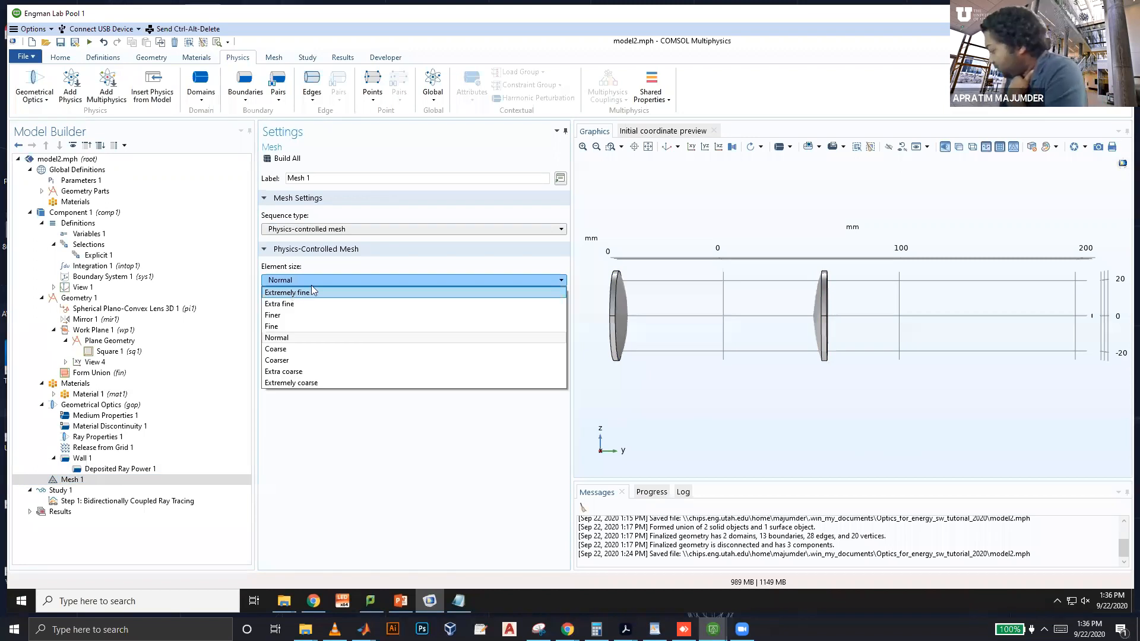
left_click(313, 291)
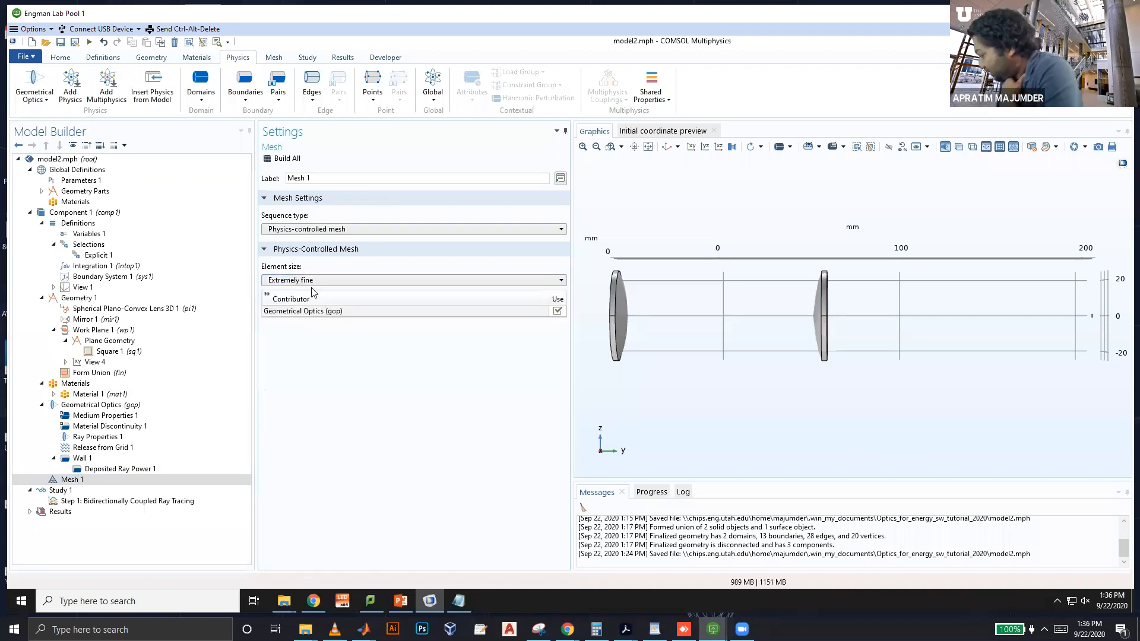
left_click(332, 231)
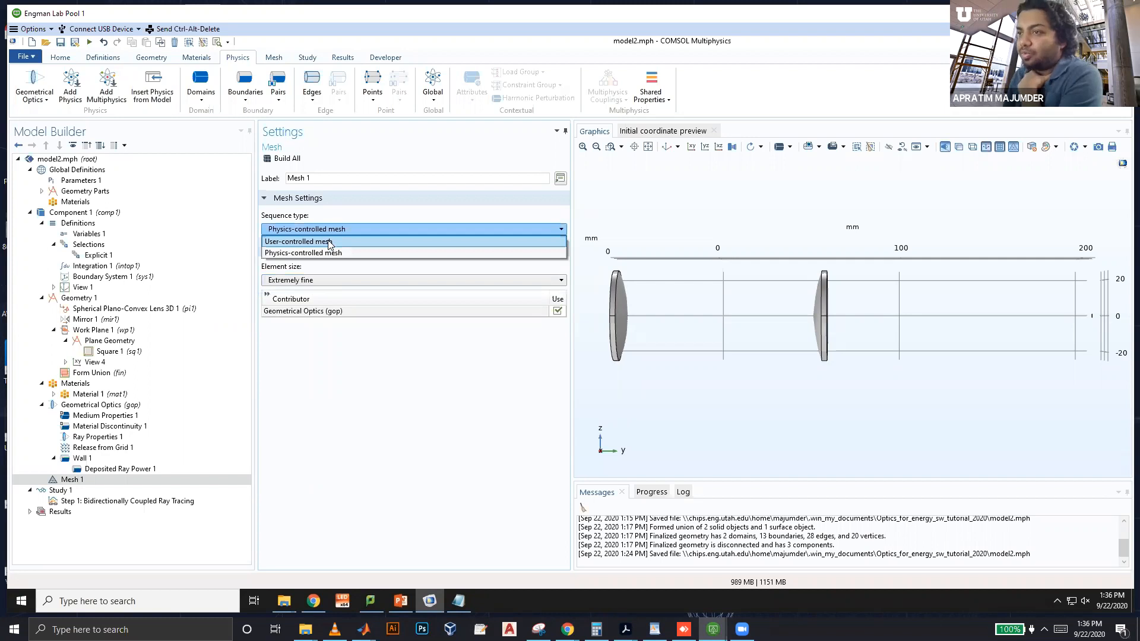
left_click(329, 243)
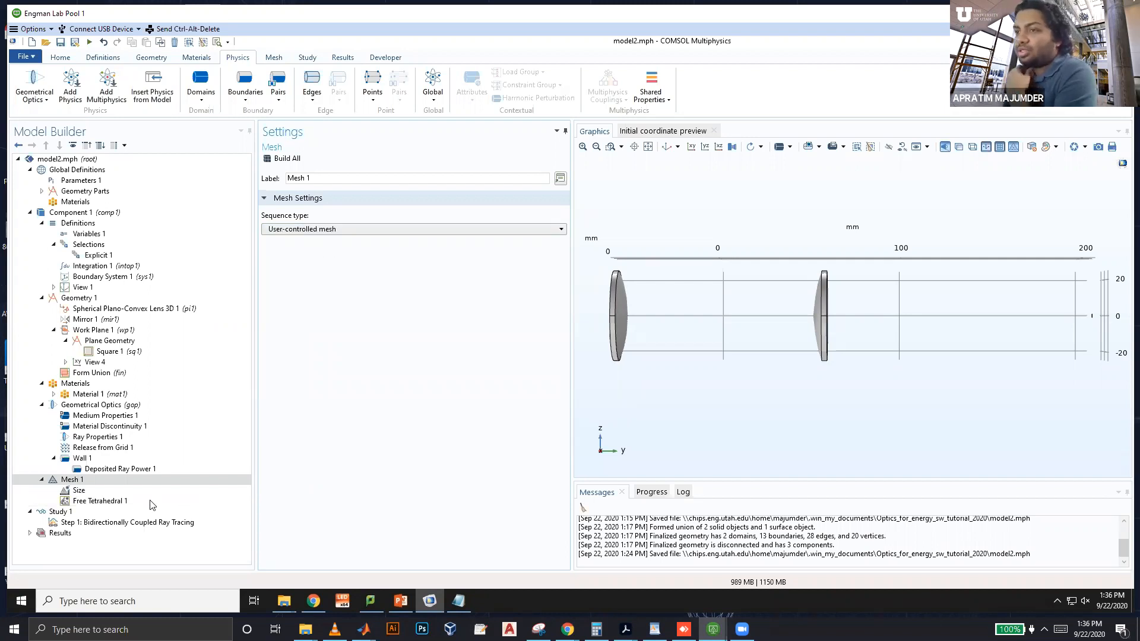
left_click(86, 480)
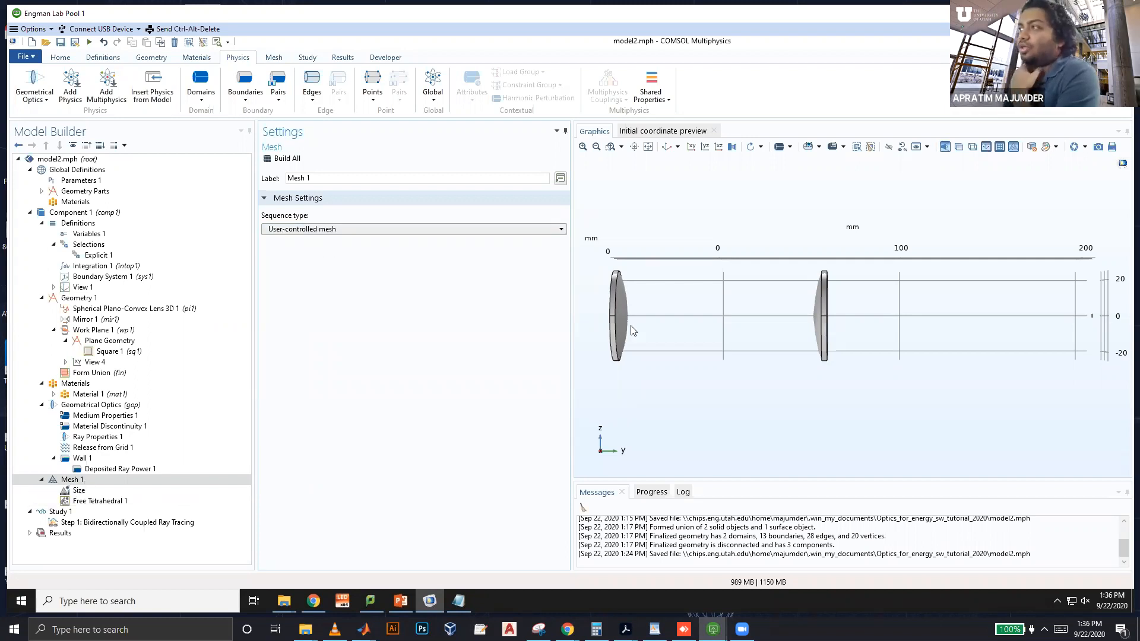
left_click(385, 393)
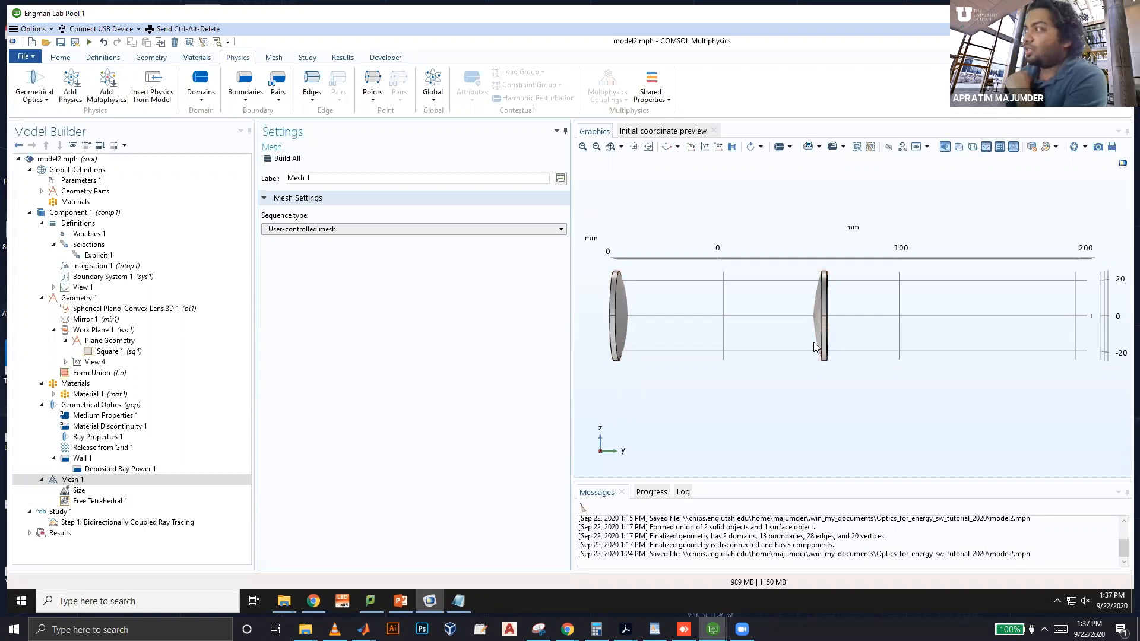
- Add a Size node to Mesh 1 and move it above Free Tetrahedral 1 in the mesh sequence
left_click_drag(967, 402, 816, 348)
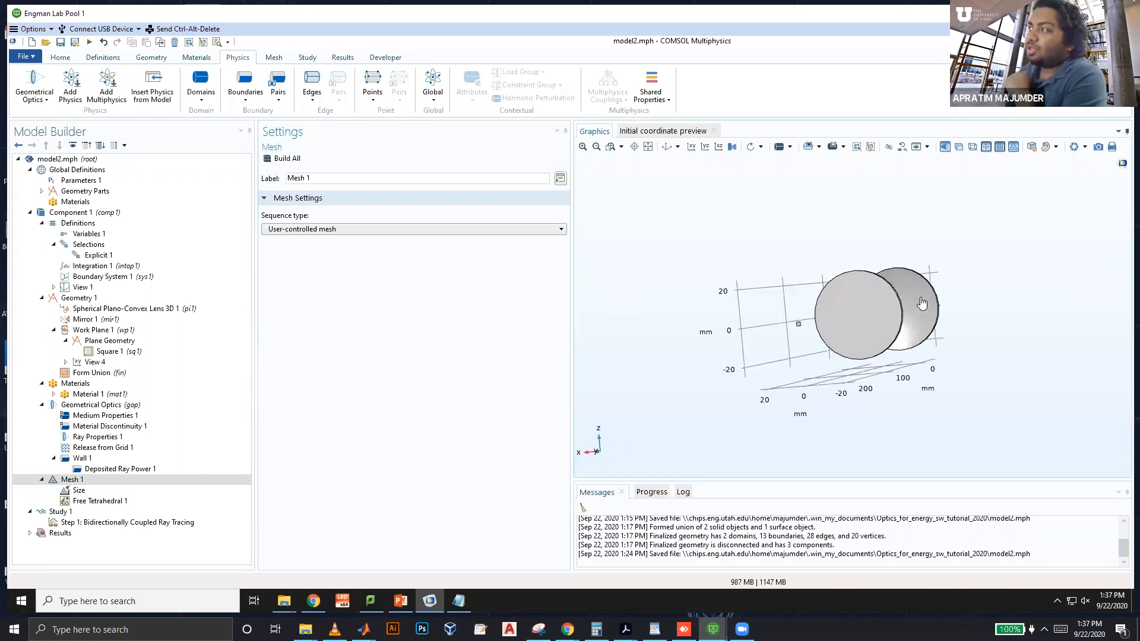
left_click_drag(1042, 321, 927, 293)
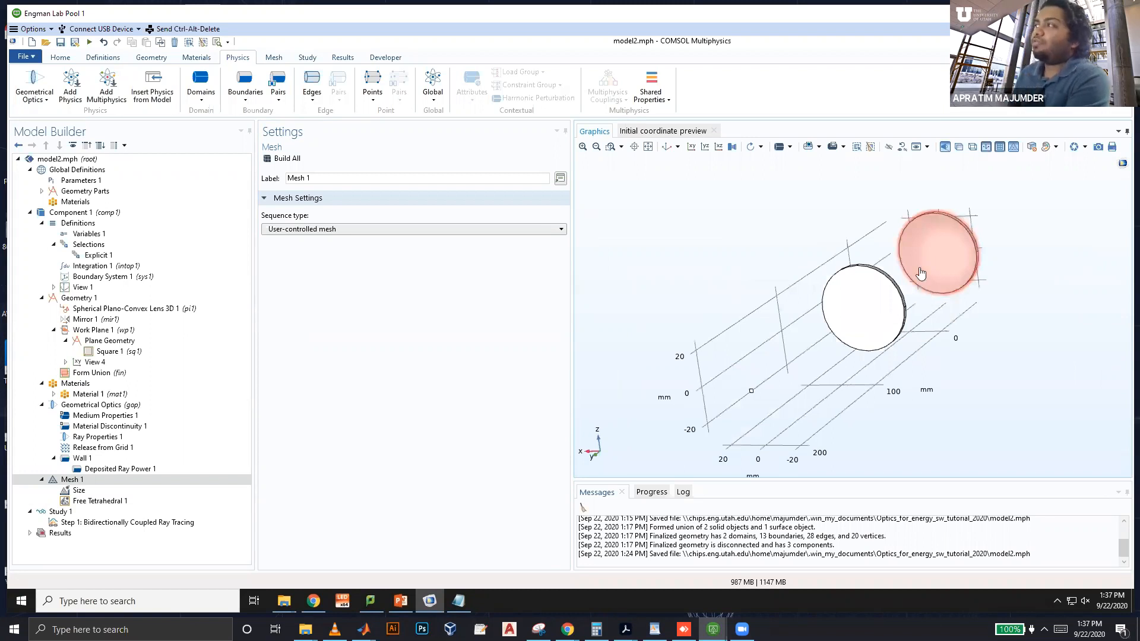
right_click(77, 479)
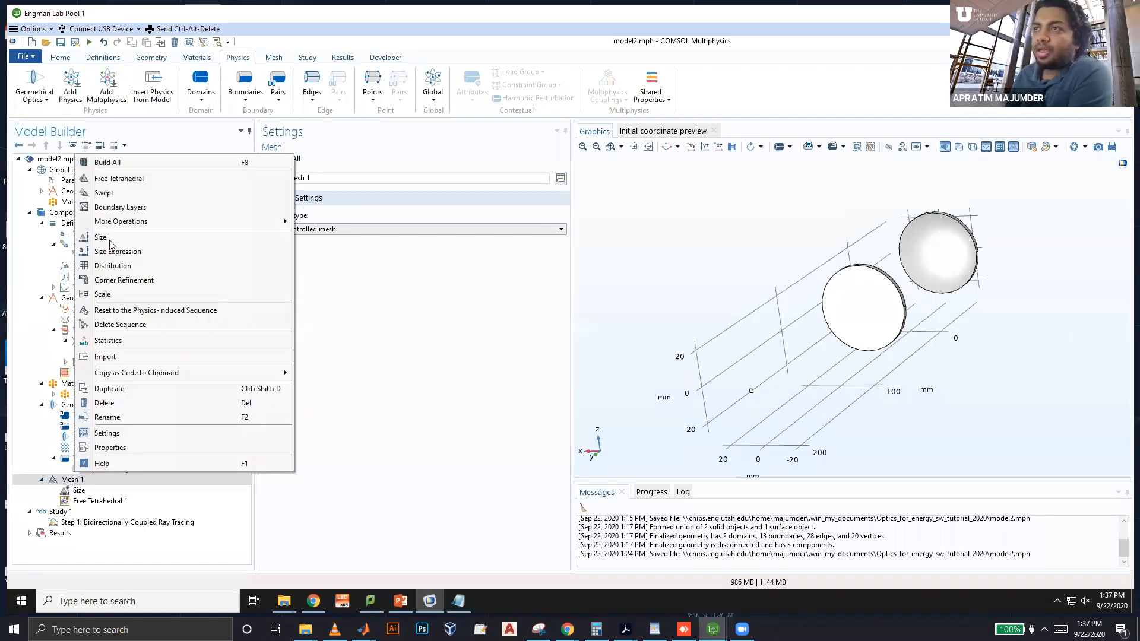
left_click(109, 243)
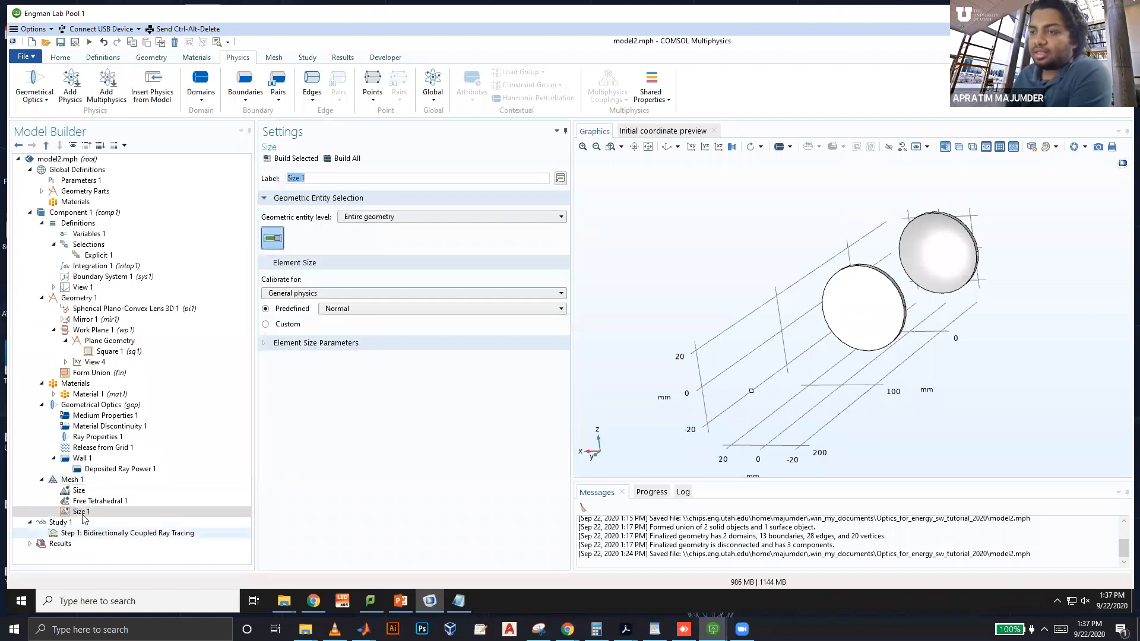
left_click(84, 513)
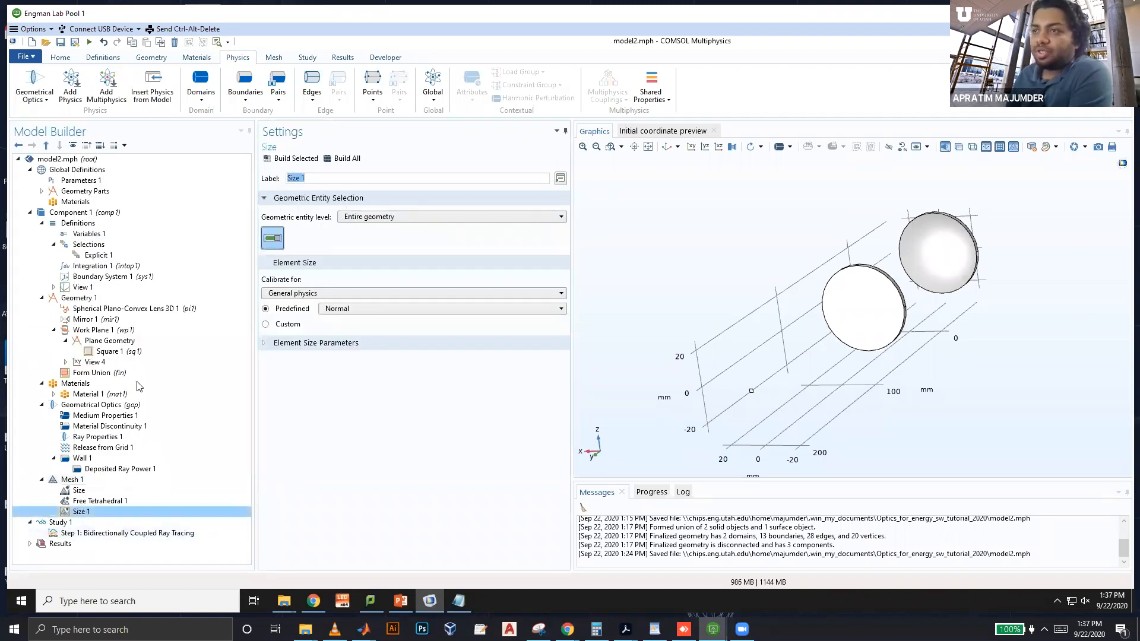
right_click(83, 513)
left_click(116, 380)
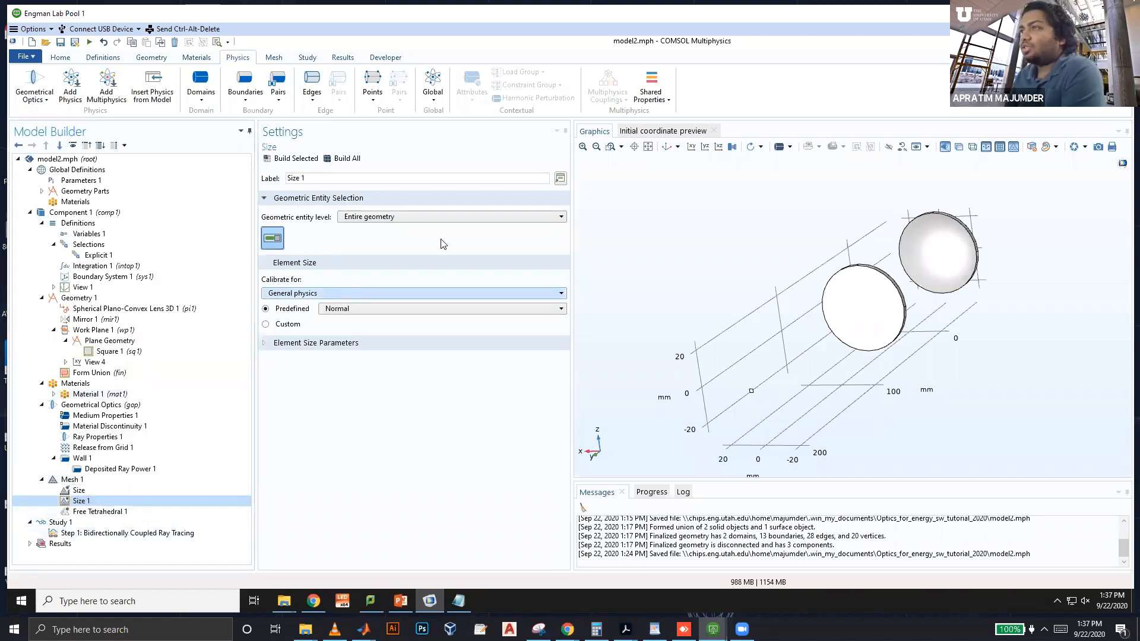
- Apply the new Size node at Boundary level to the small square detector surface, boundary 9
left_click(391, 219)
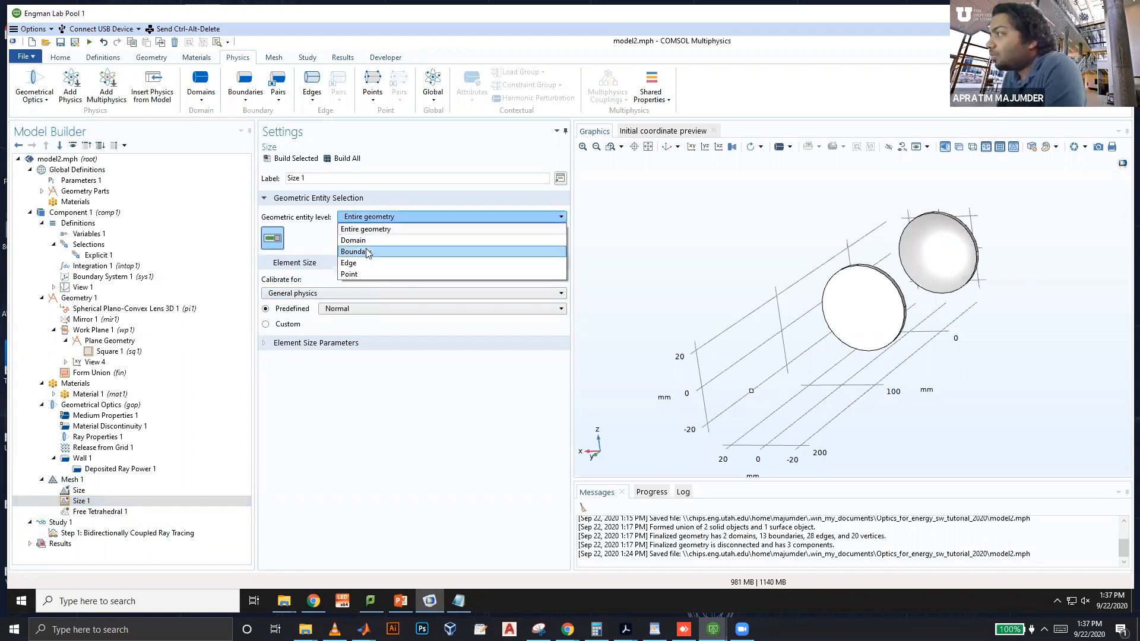
left_click(367, 251)
left_click(751, 393)
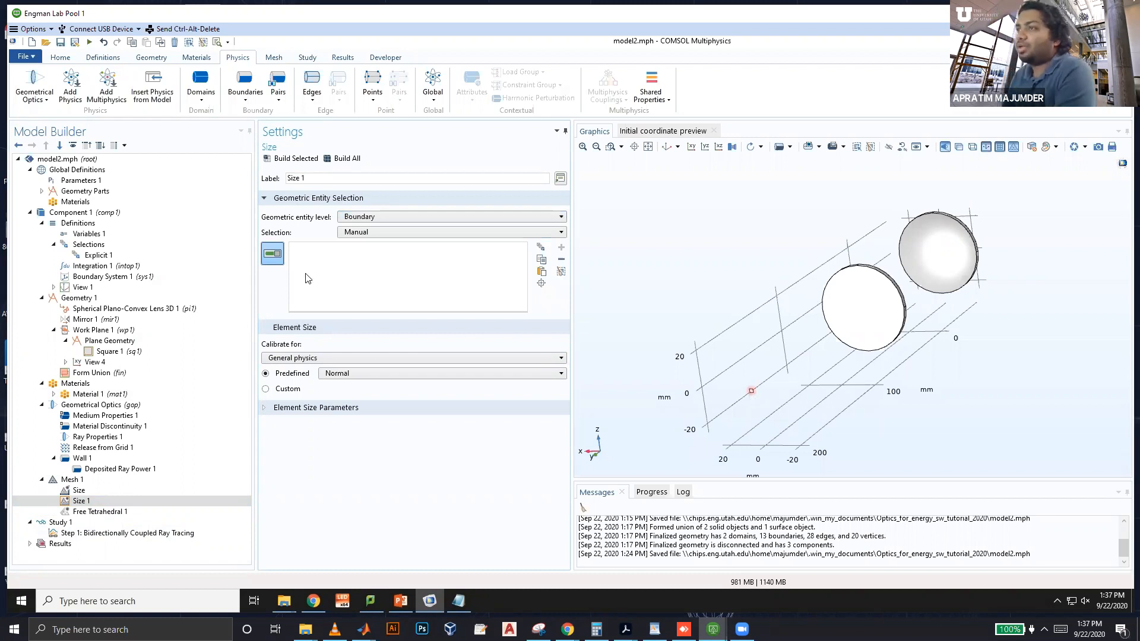
- Give the detector boundary a custom element size with a maximum of 0.05 mm and a minimum of 0.025 mm
left_click(325, 360)
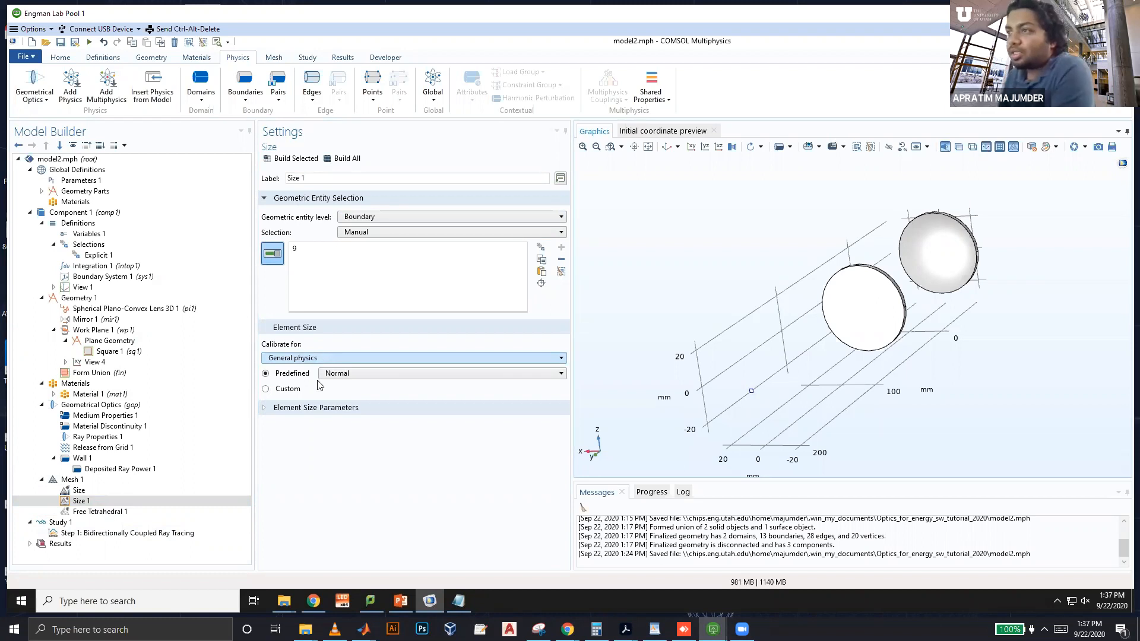
left_click(330, 370)
left_click(330, 374)
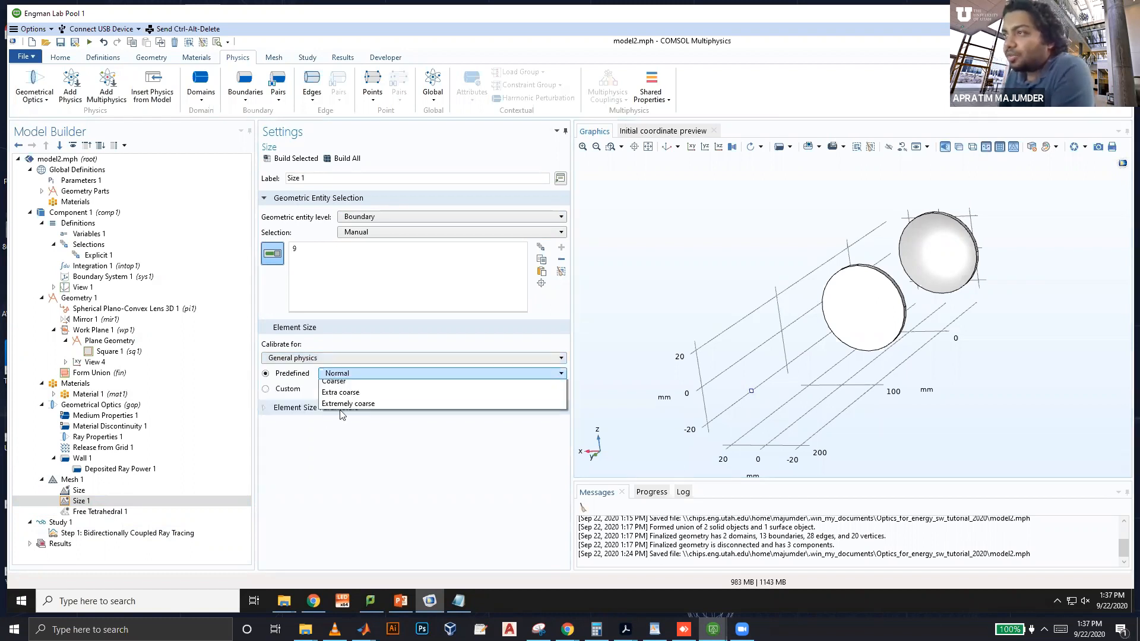
left_click(288, 389)
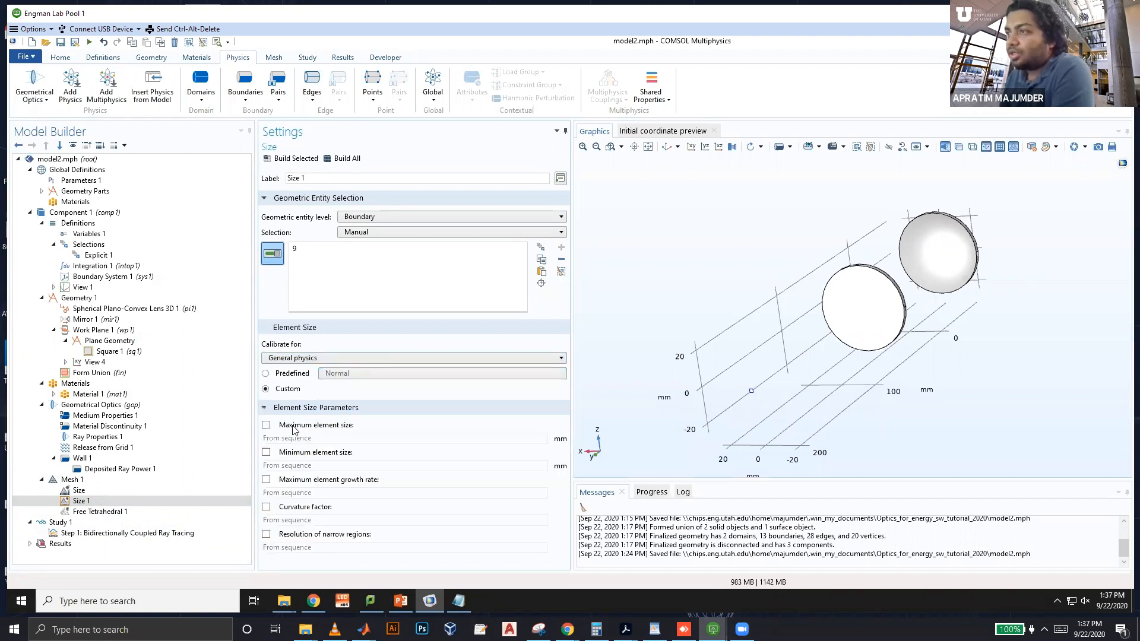
left_click(266, 452)
left_click(266, 425)
double_click(262, 439)
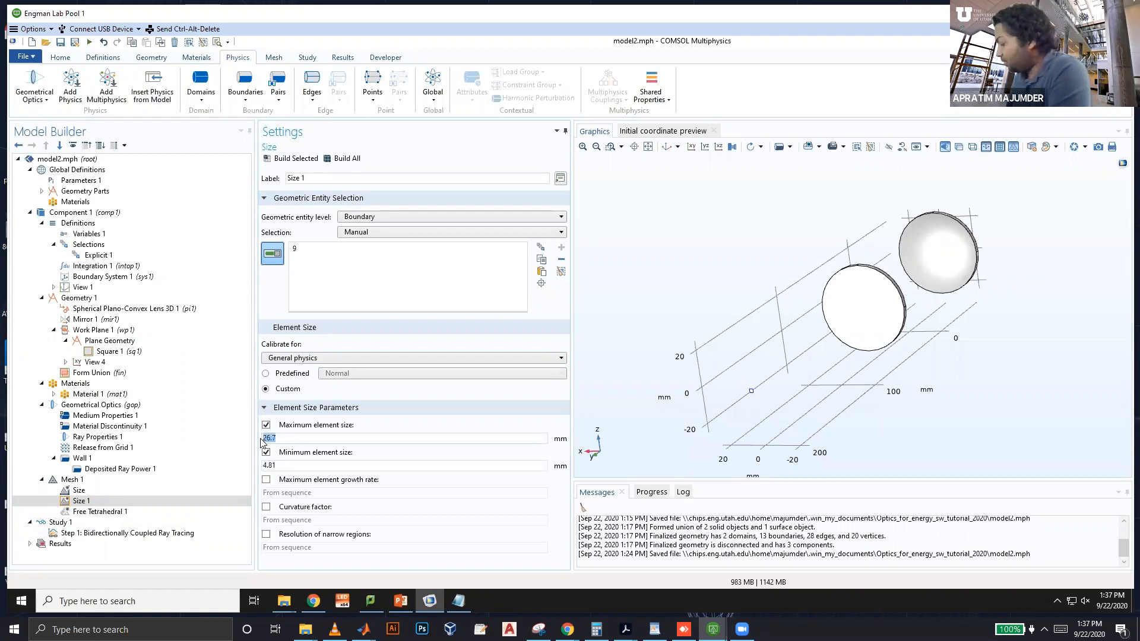
type("0.05")
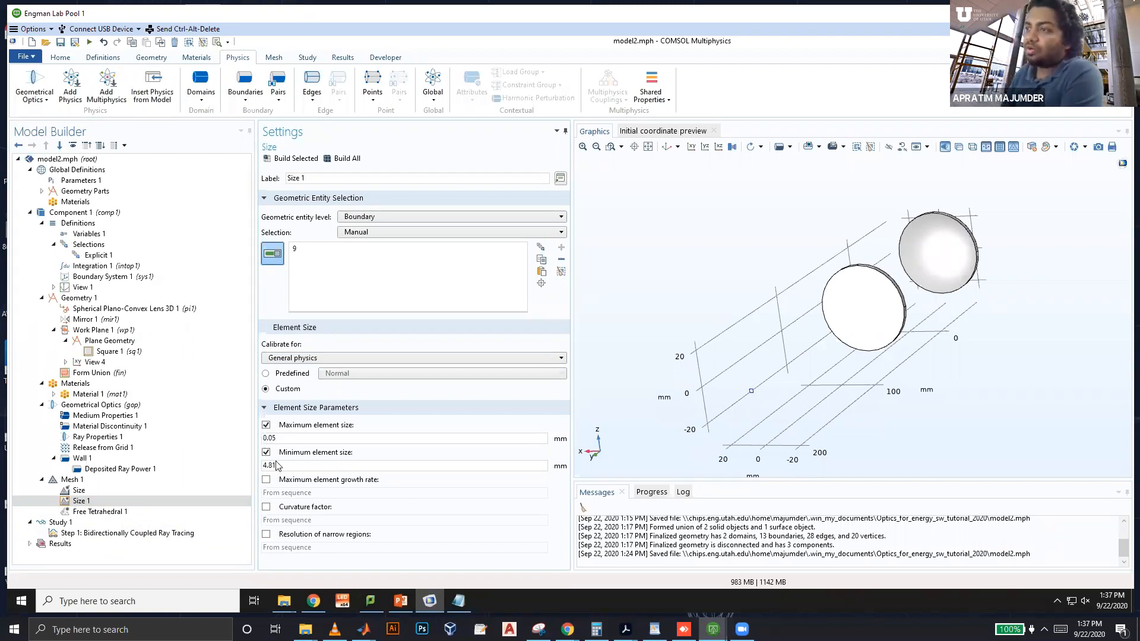
double_click(267, 465)
type("0.")
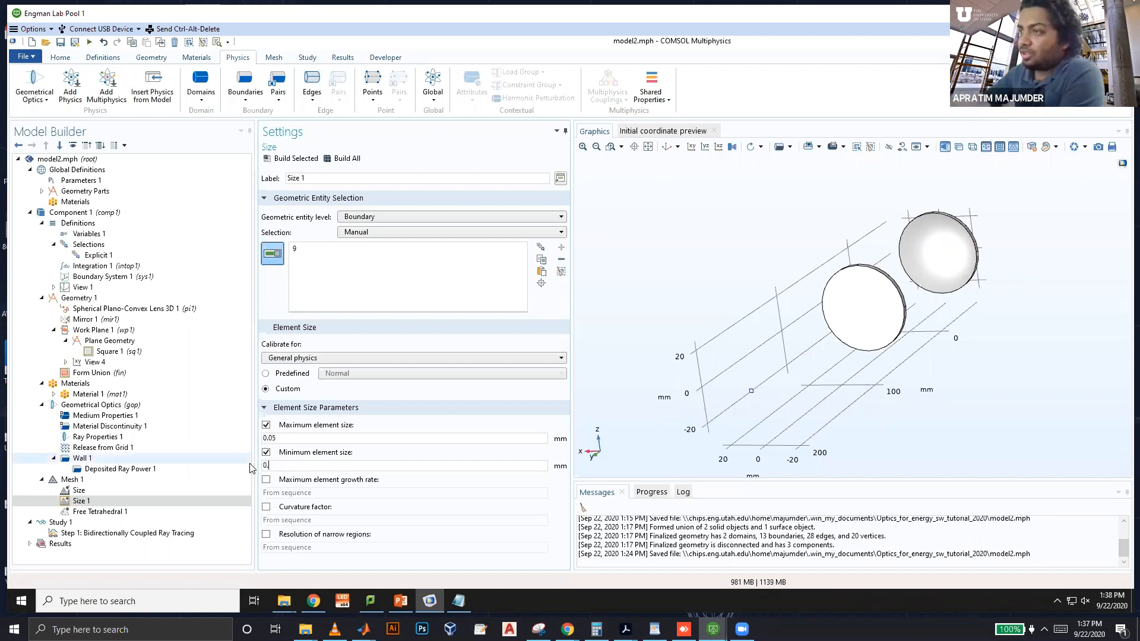
type("025")
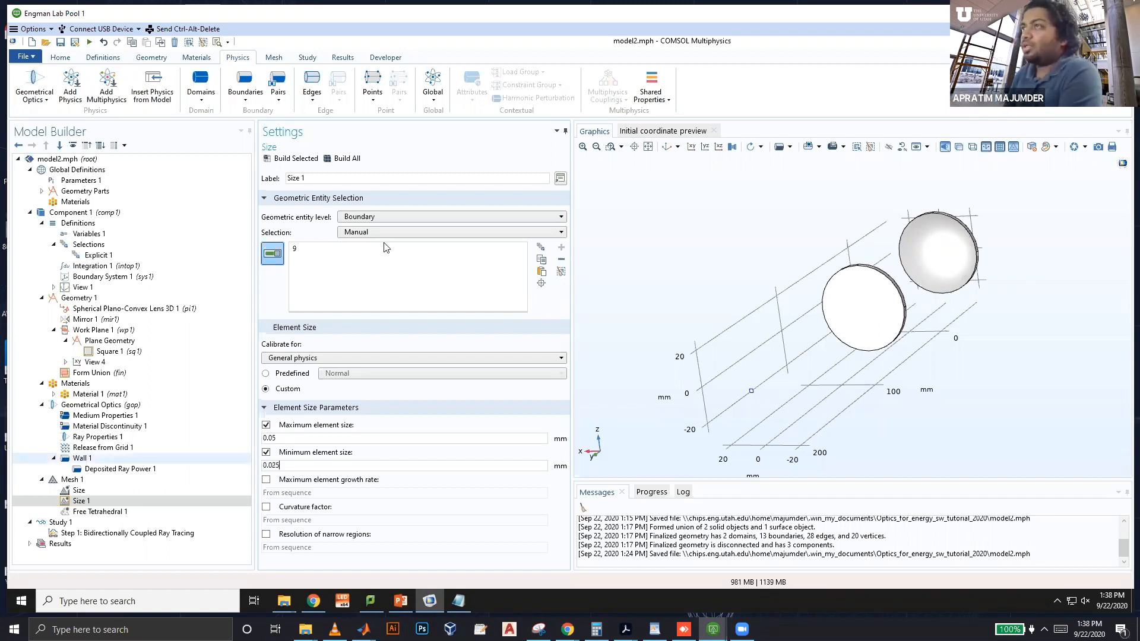
- Build the entire mesh and inspect the elements on the small square detector surface up close
left_click(330, 160)
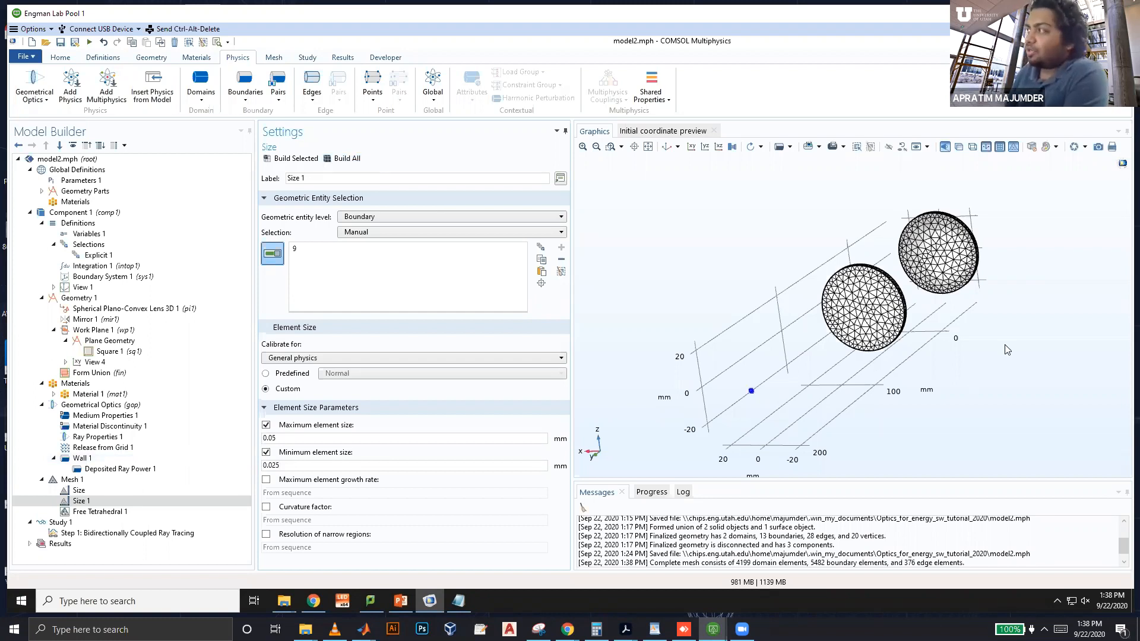
left_click_drag(991, 273, 830, 321)
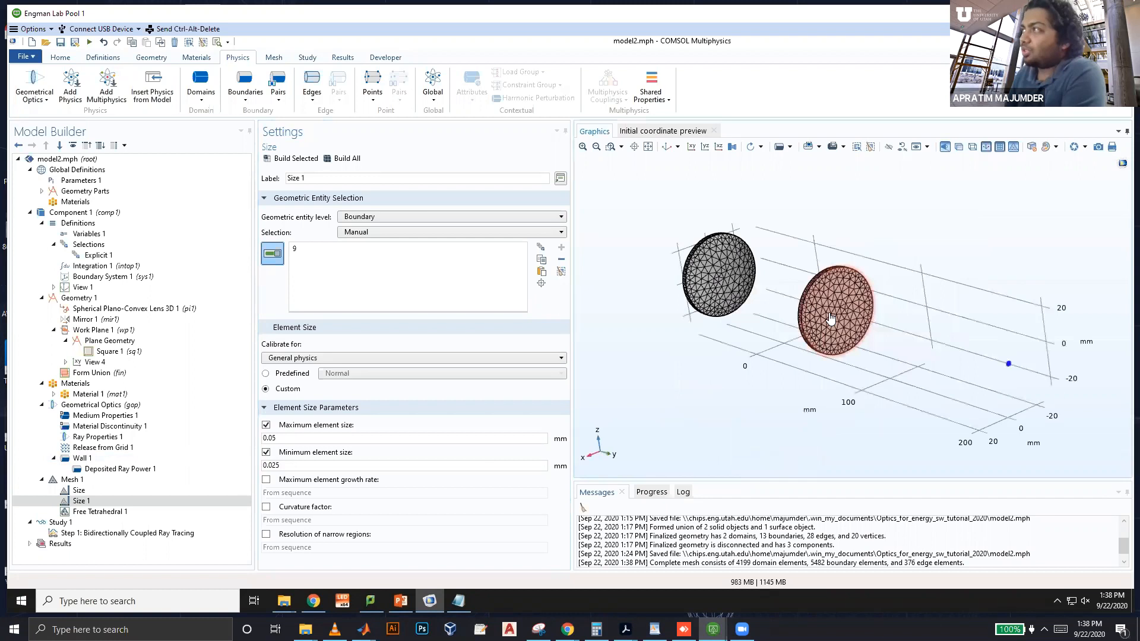
left_click(611, 148)
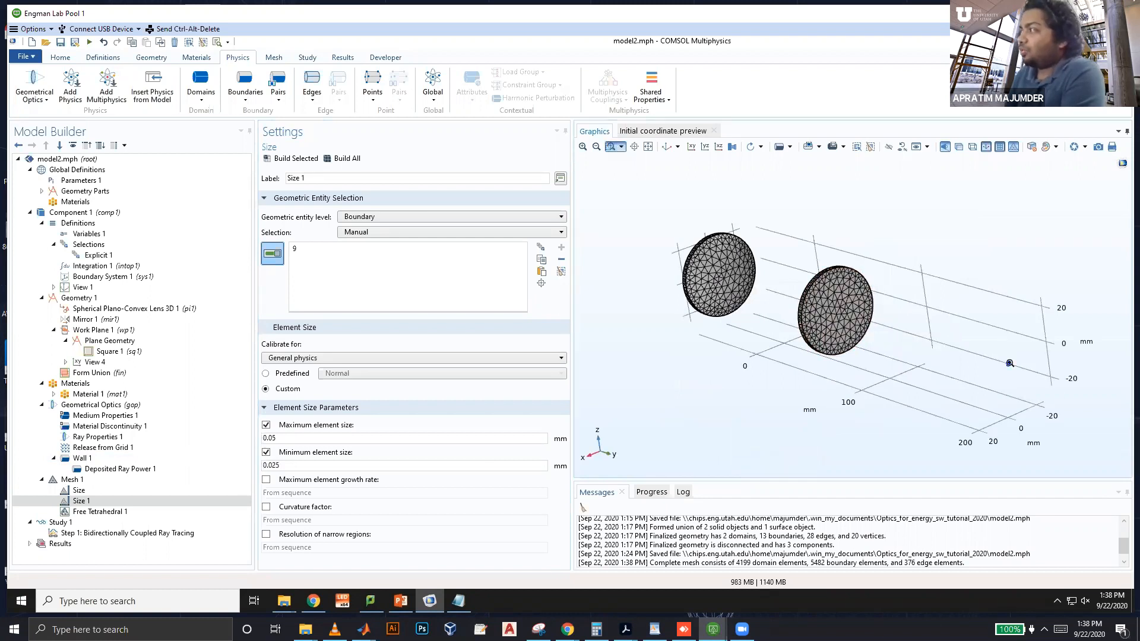
left_click_drag(996, 357, 1017, 374)
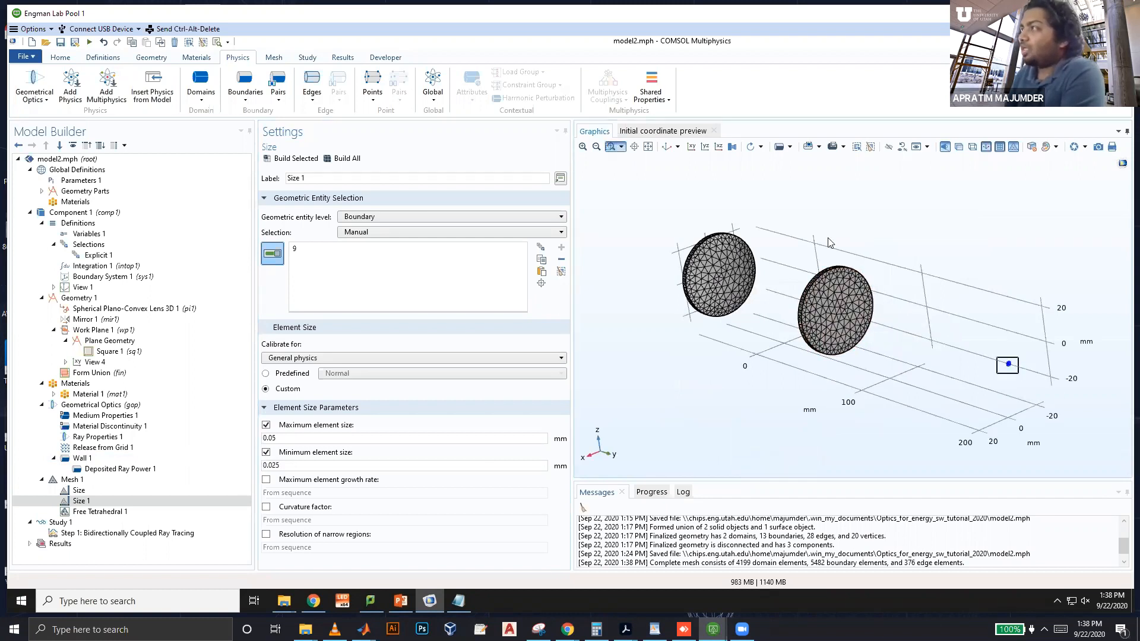
left_click(611, 147)
left_click_drag(813, 239, 916, 324)
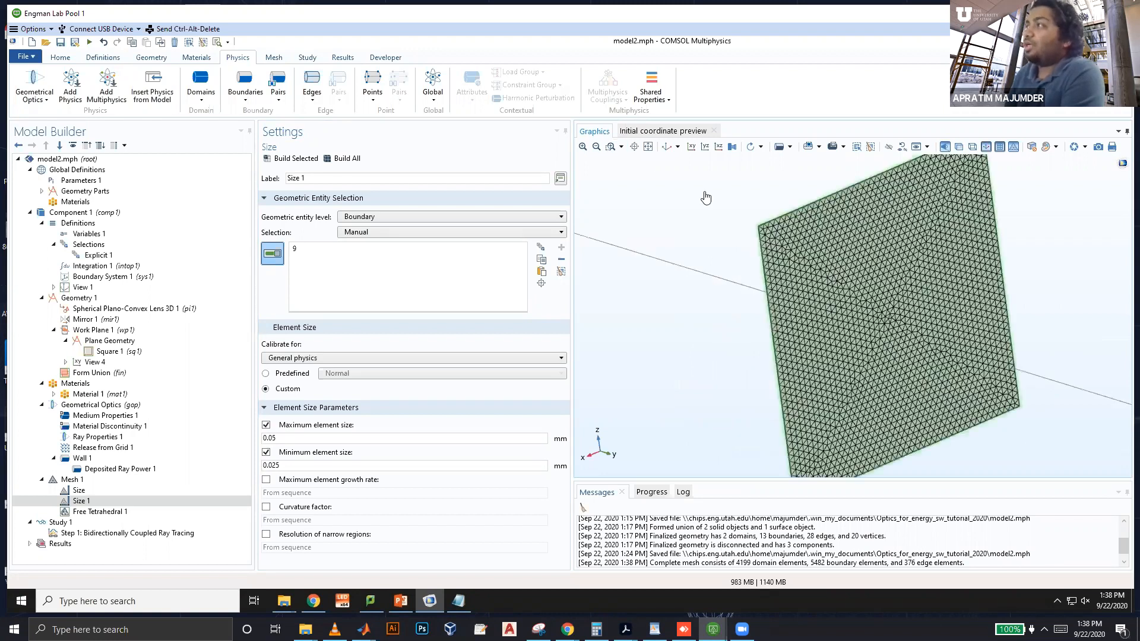
- Set the Bidirectionally Coupled Ray Tracing study step to specify maximum path length, with mm as the length unit
left_click(667, 147)
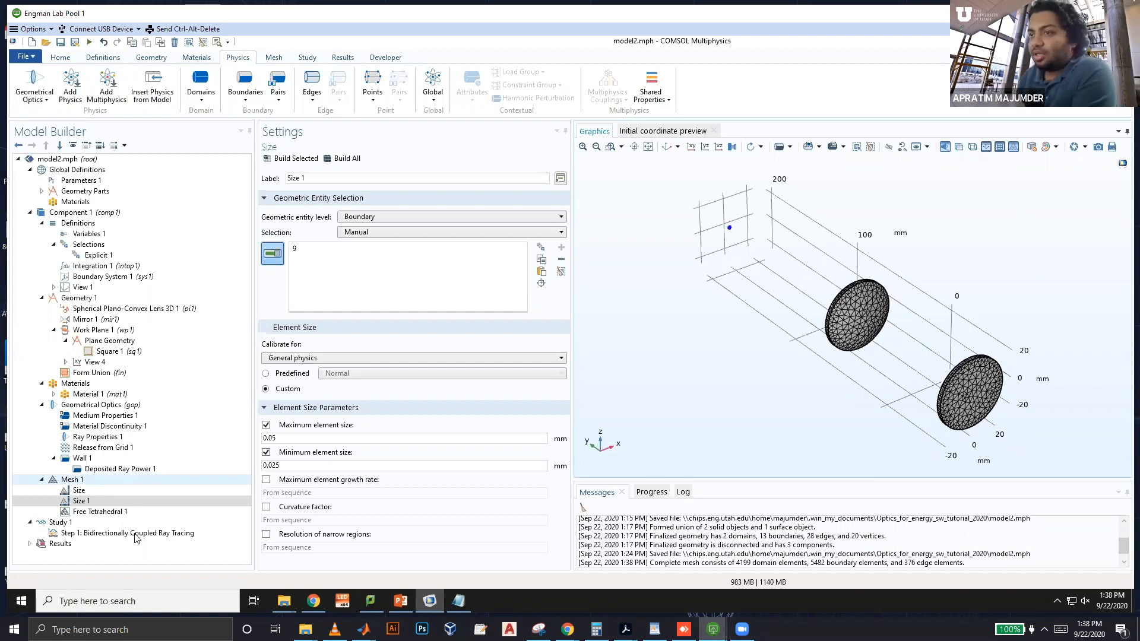
left_click(74, 534)
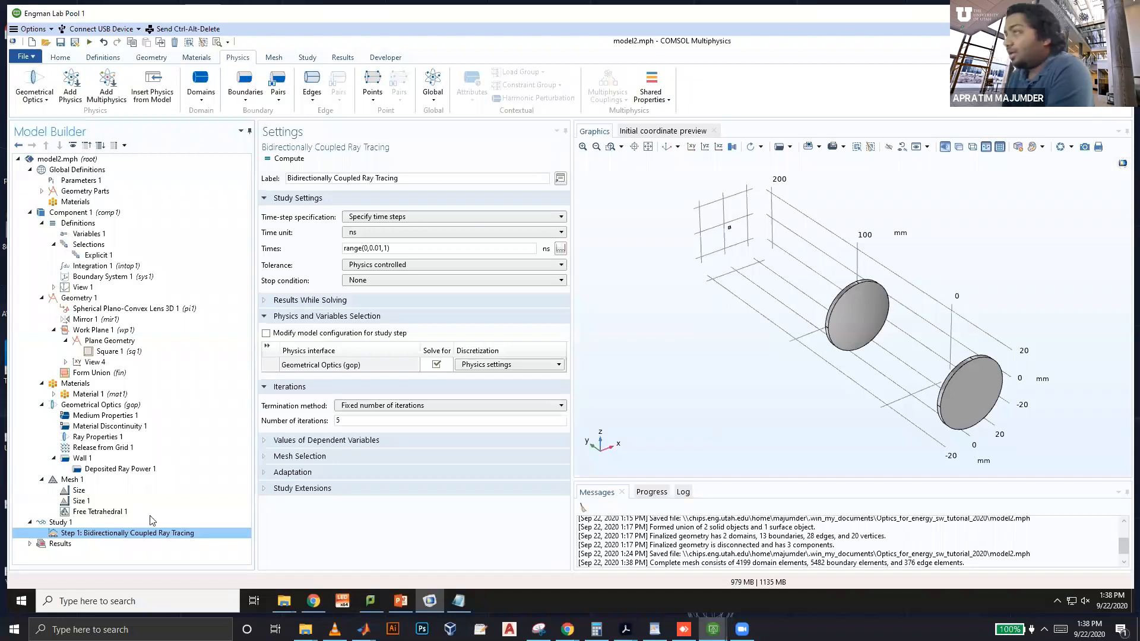
left_click(383, 217)
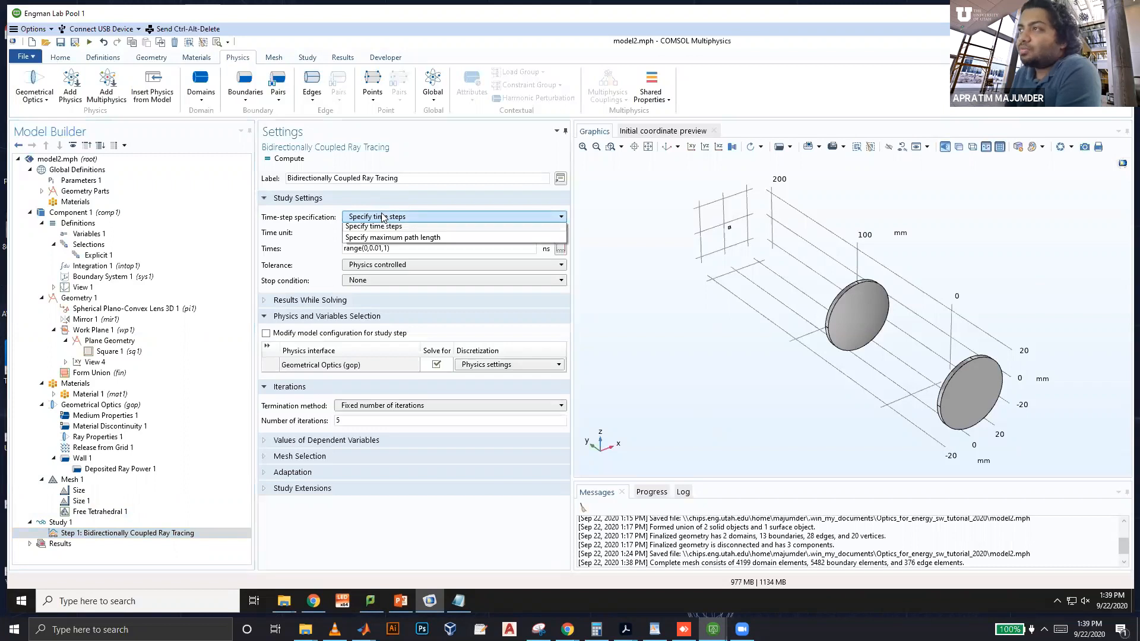
left_click(390, 237)
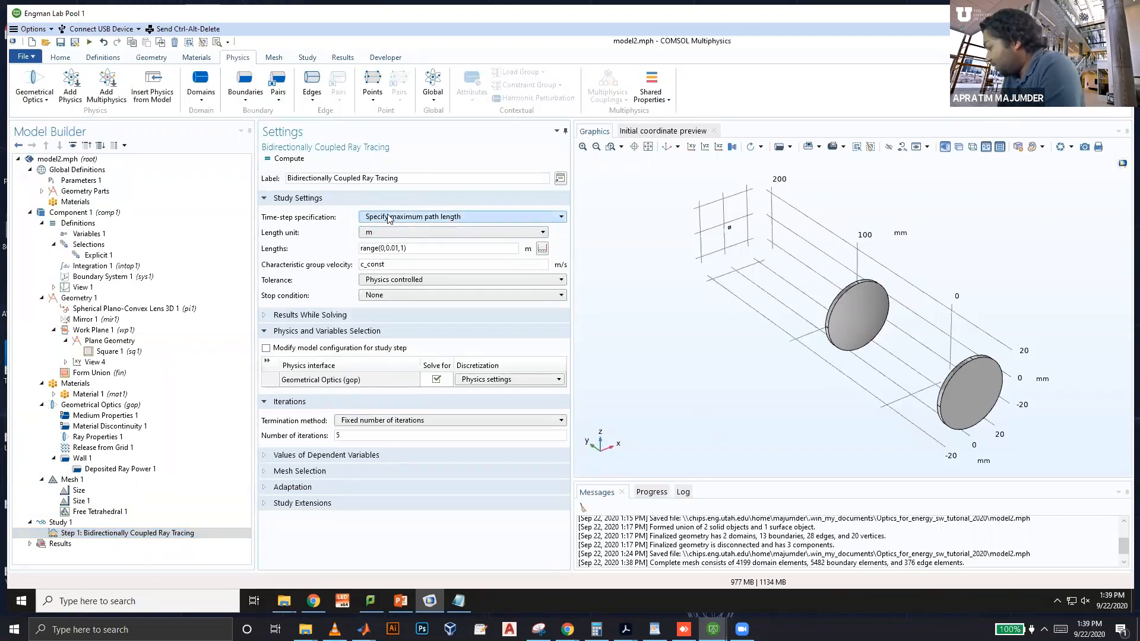
left_click(399, 233)
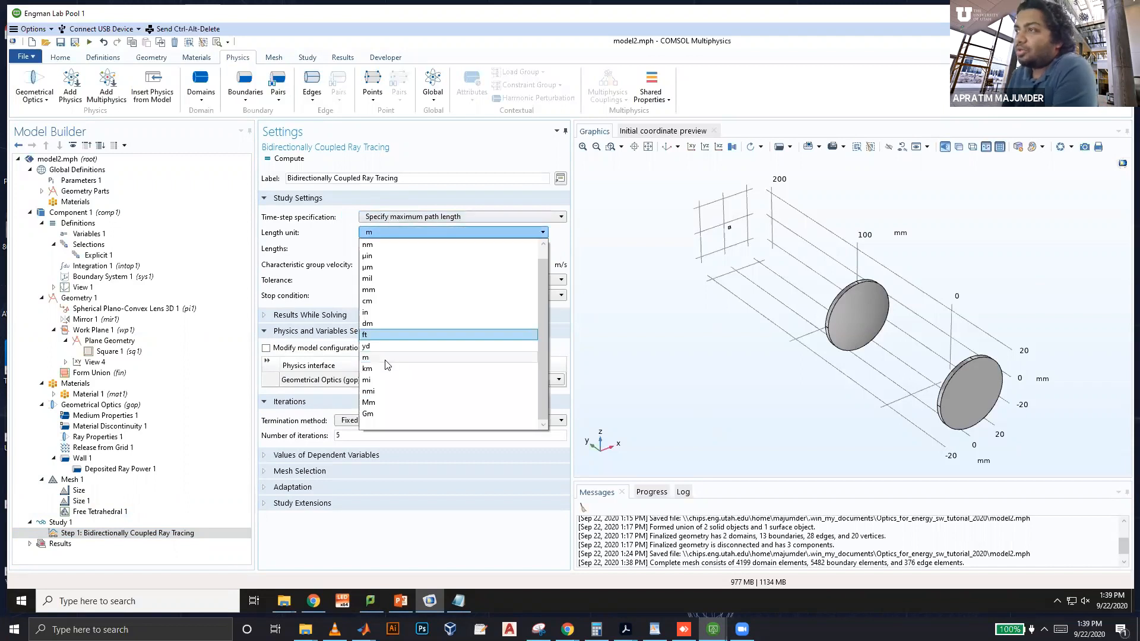
left_click(396, 289)
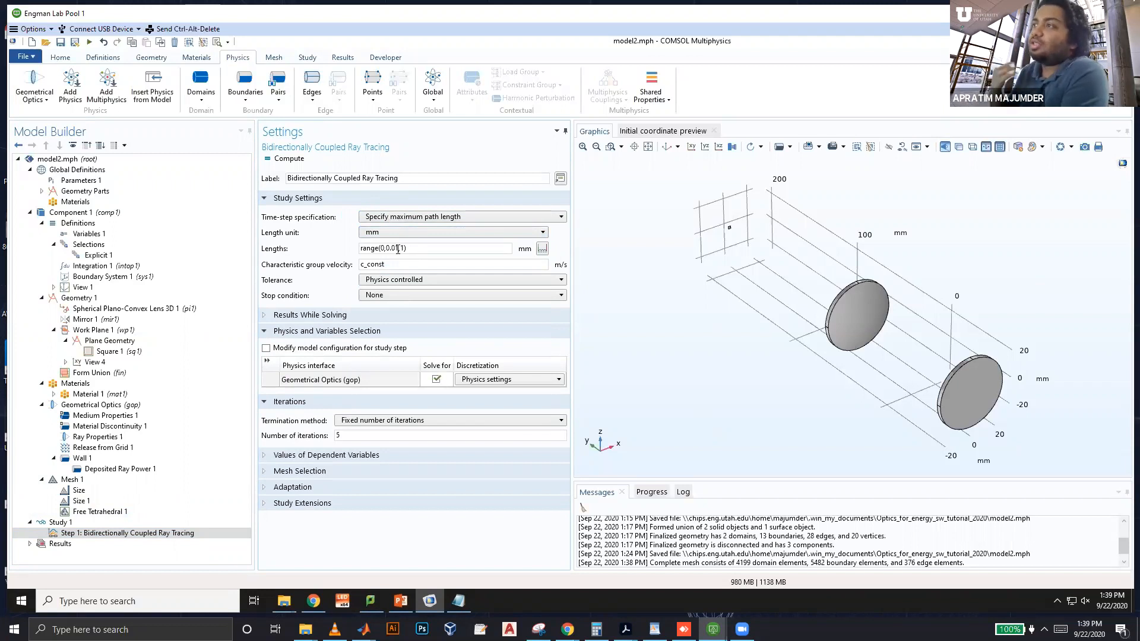
left_click(435, 218)
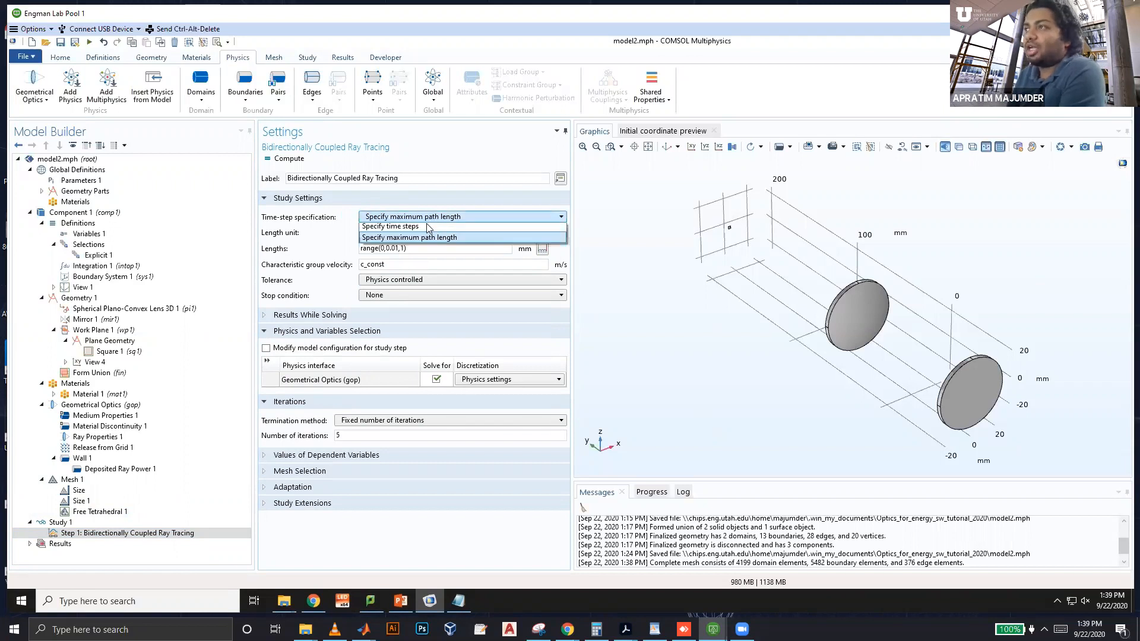
left_click(501, 254)
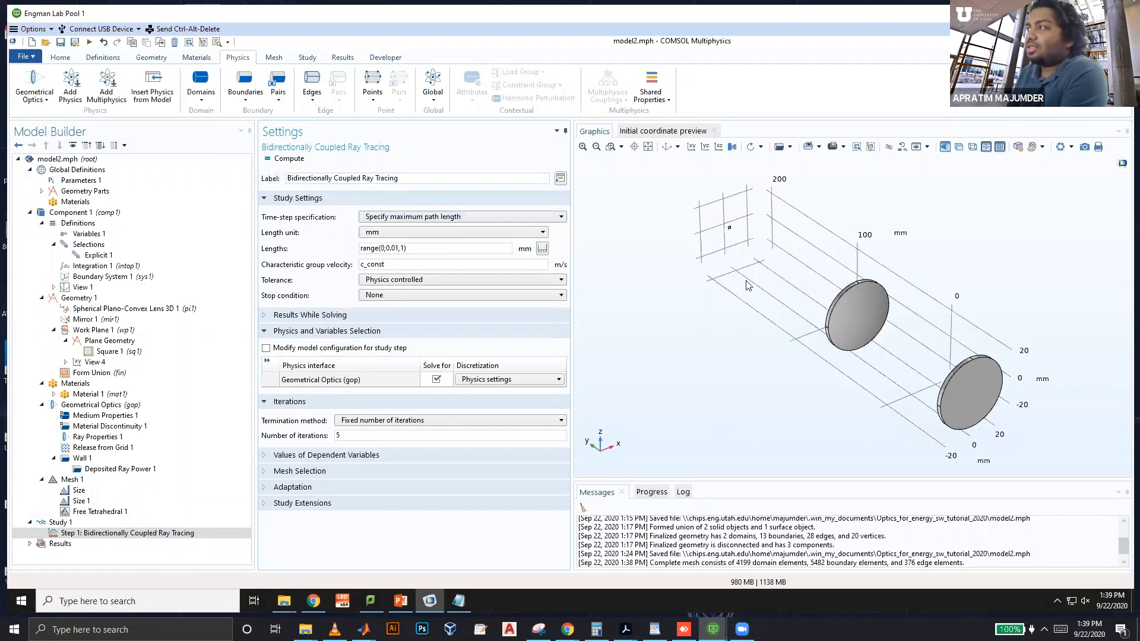
- Set the study step's path lengths to range(0,4,400)
left_click_drag(973, 441, 927, 478)
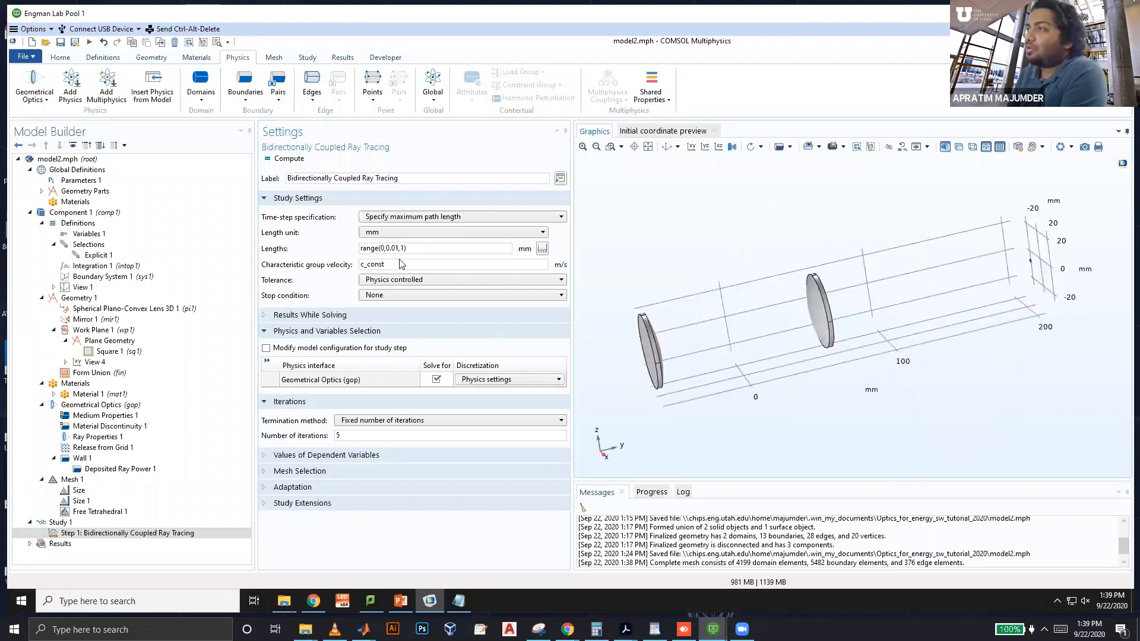
left_click_drag(399, 248, 387, 249)
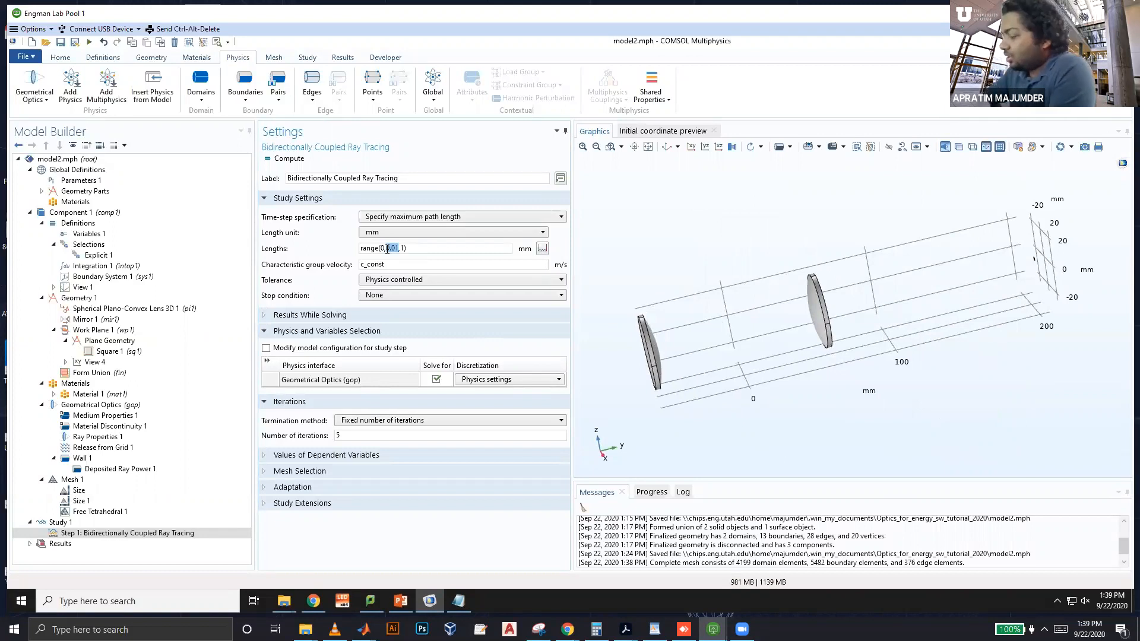
type("4")
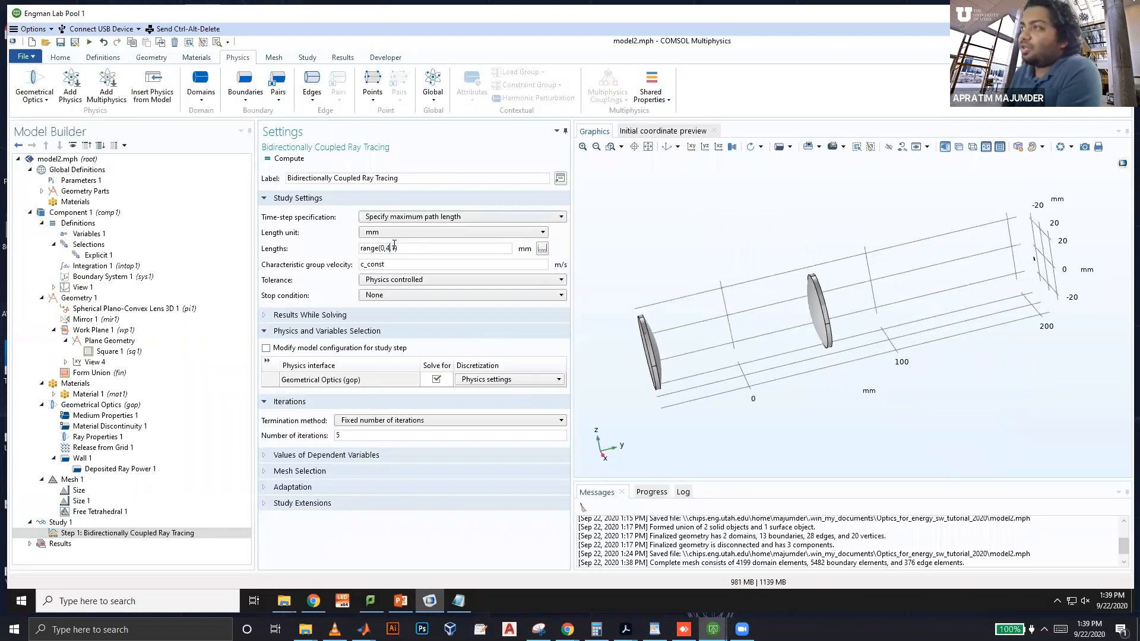
left_click_drag(395, 245, 392, 244)
type("400")
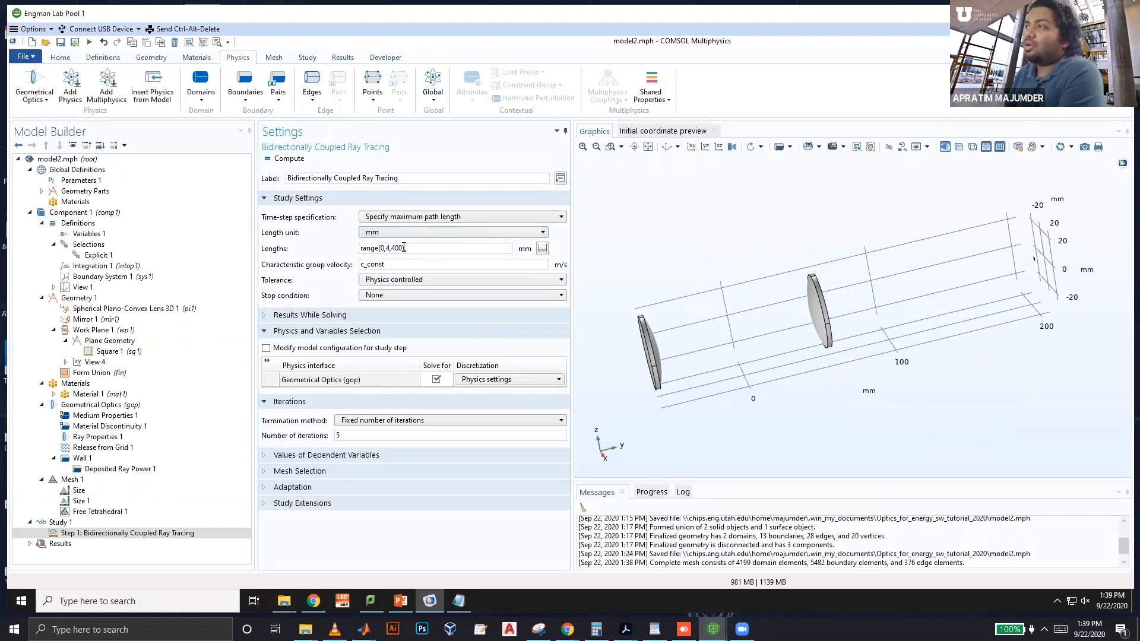
- Append a second, finer range to the path lengths: range(412,0.5,421)
mouse_move(404, 247)
left_mouse_down()
mouse_move(360, 248)
mouse_move(404, 247)
left_mouse_up()
key("ctrl+c")
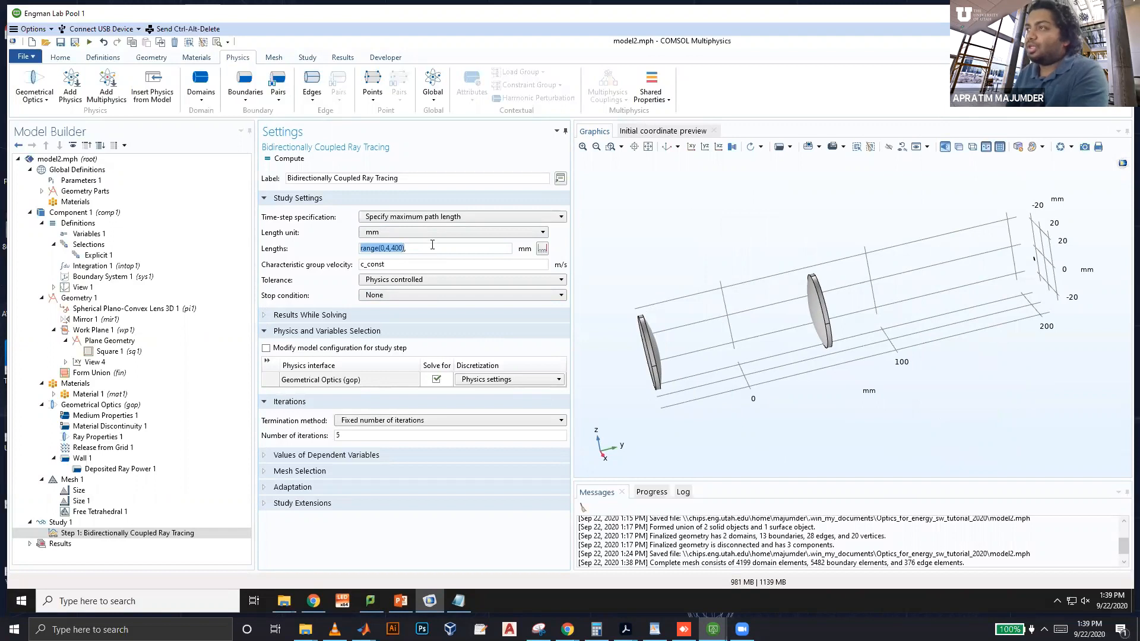
key("End")
key("ctrl+v")
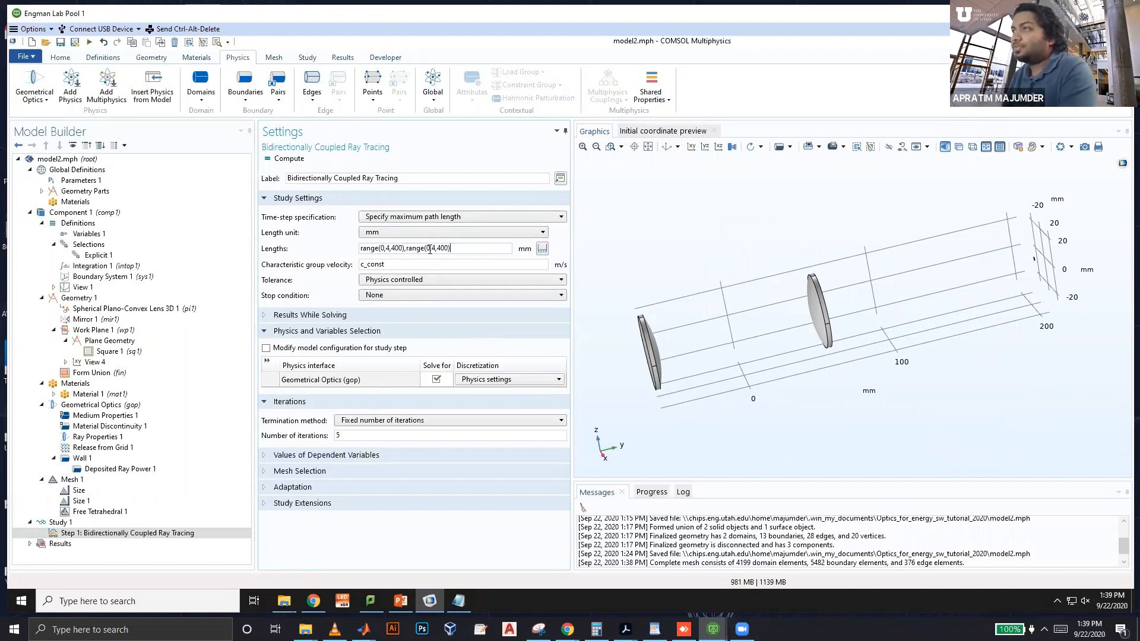
type("412")
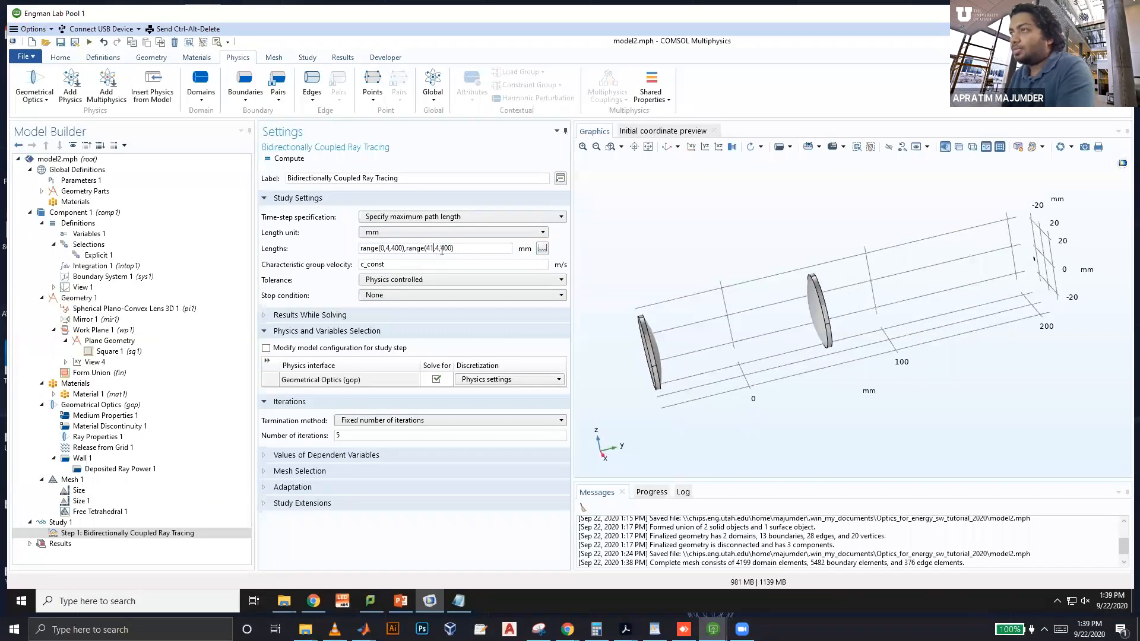
double_click(440, 250)
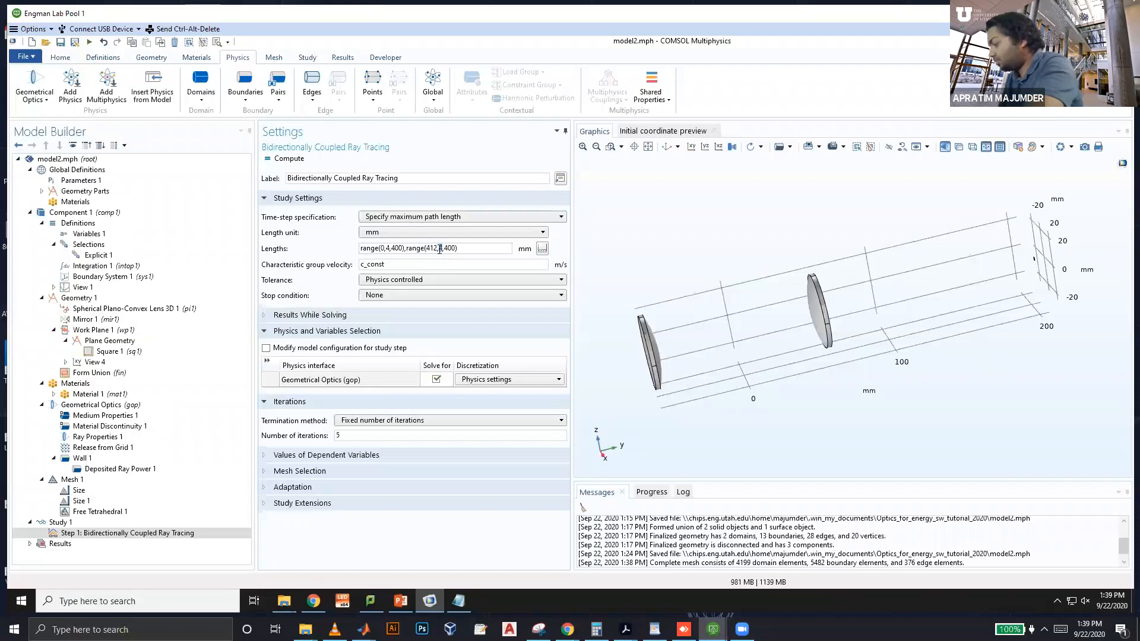
type("0.5")
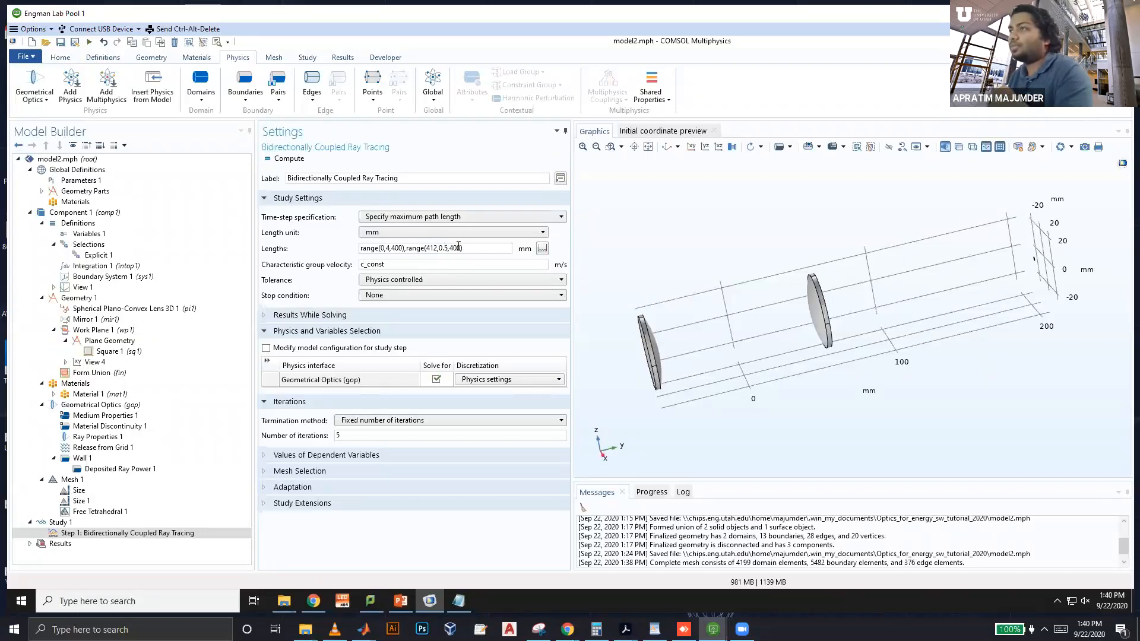
double_click(460, 247)
type("421")
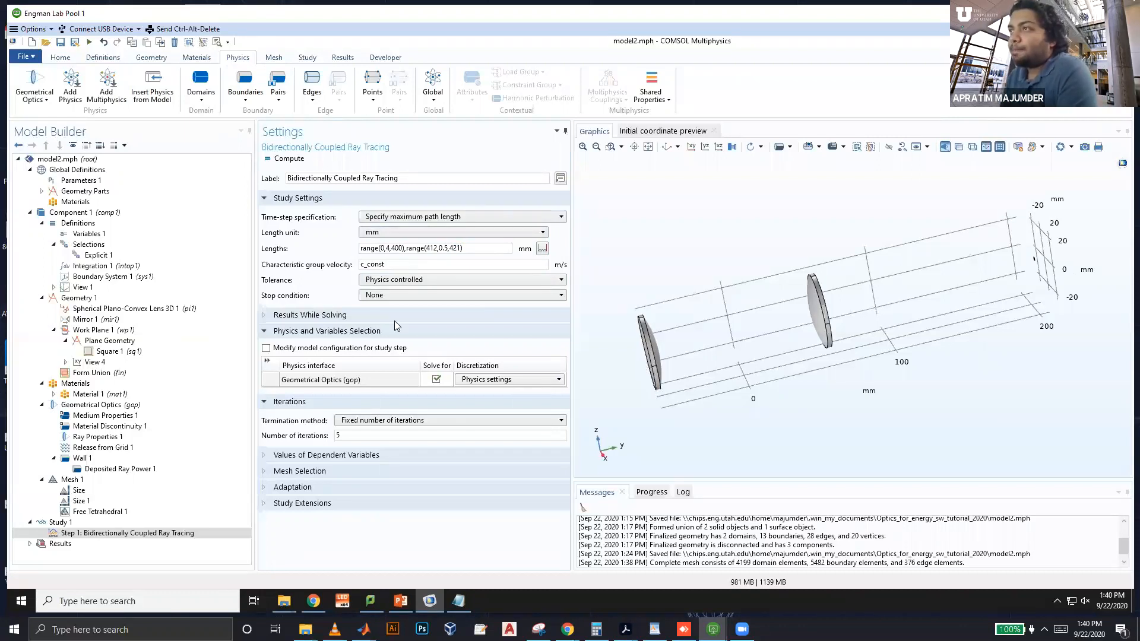
- Expand the Results While Solving settings and set the fixed number of iterations to 3
left_click(270, 318)
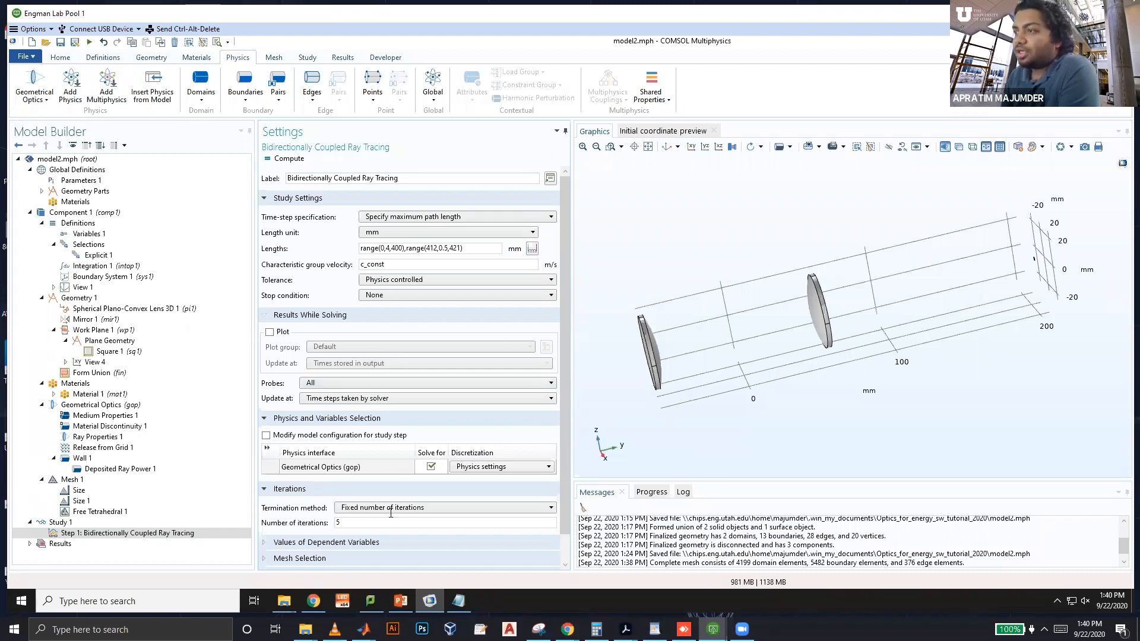
double_click(355, 521)
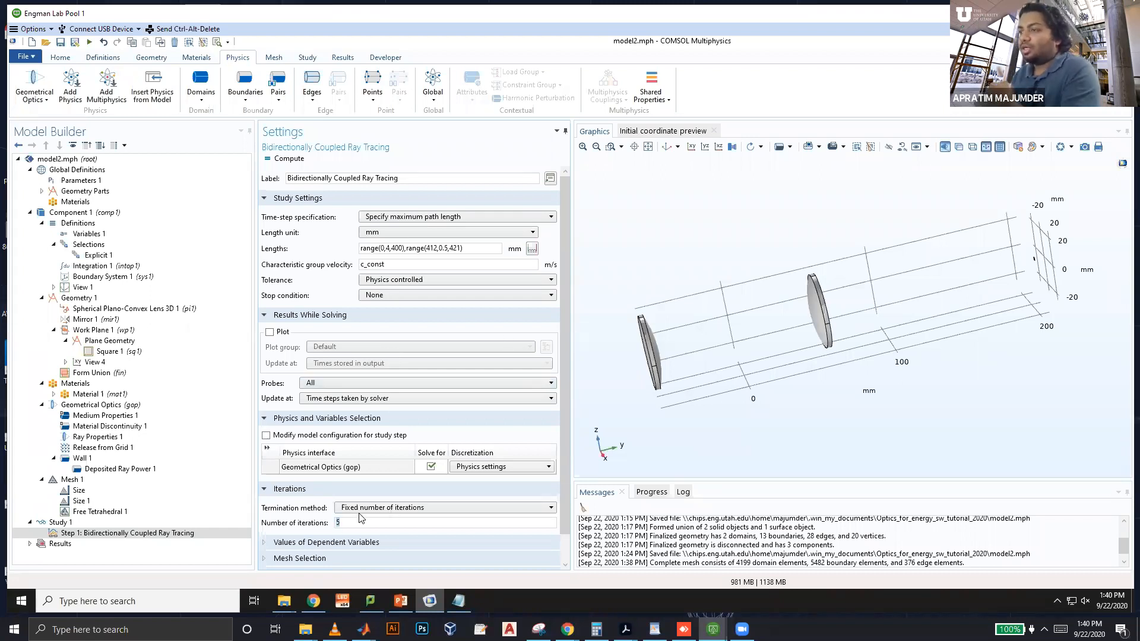
type("3")
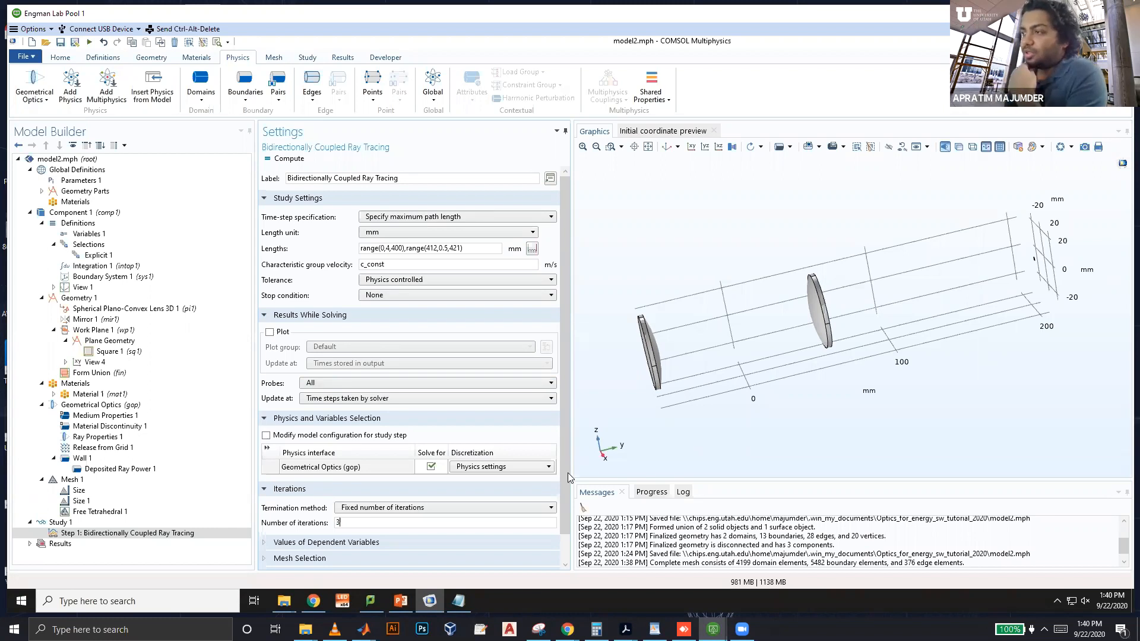
scroll(555, 504, "down", 2)
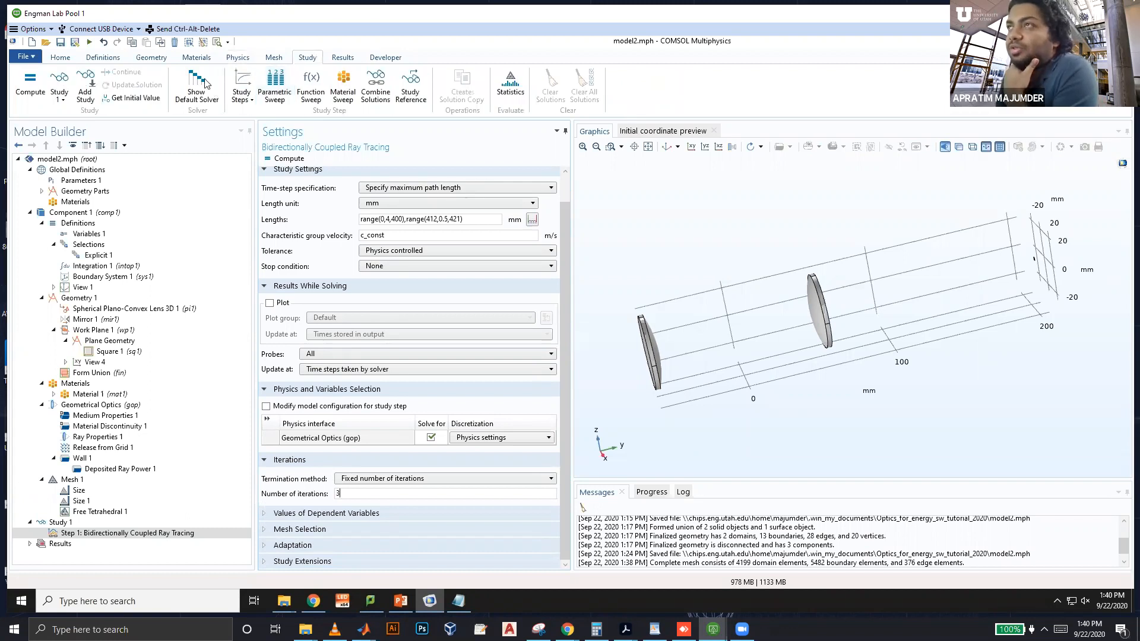
- Show the default solver for Study 1 and open Dependent Variables 2 under Solution 1
left_click(196, 95)
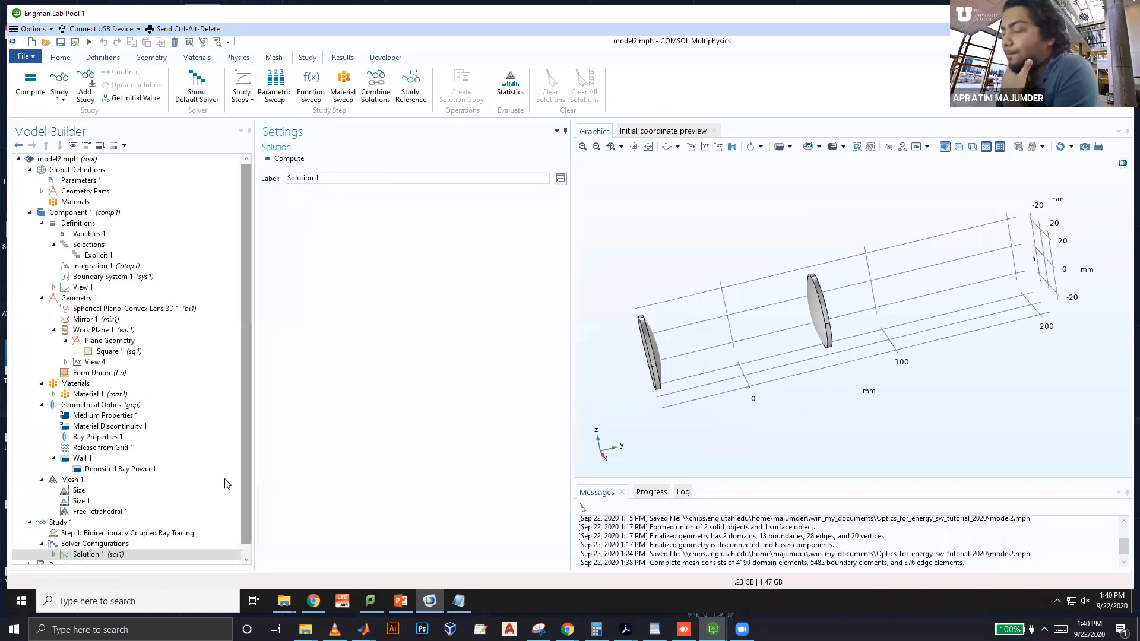
left_click(110, 552)
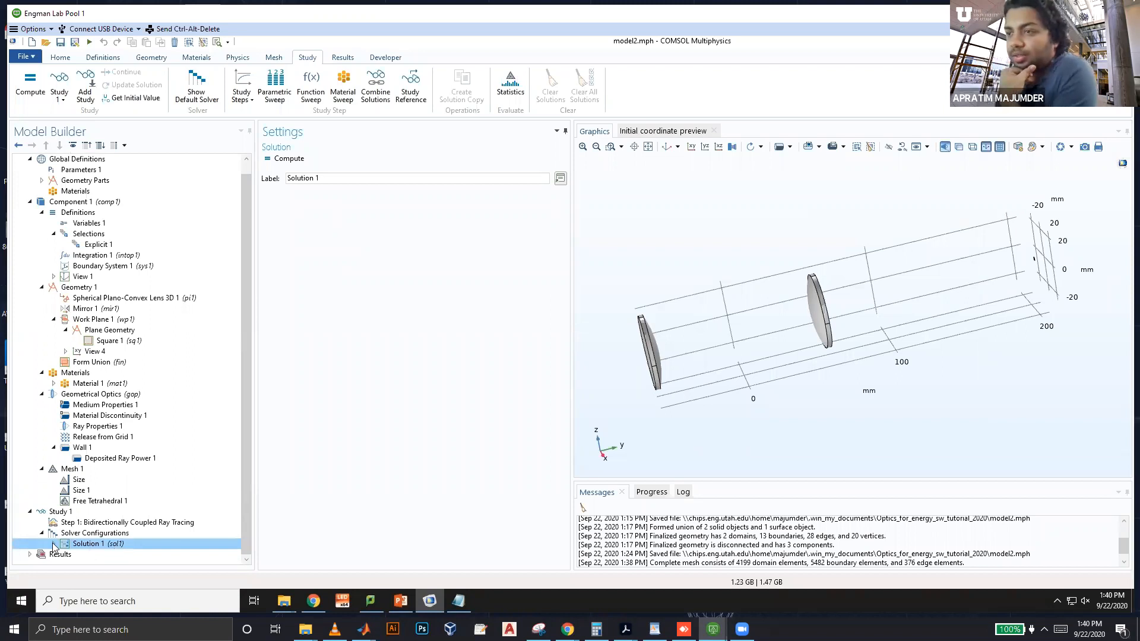
left_click(129, 469)
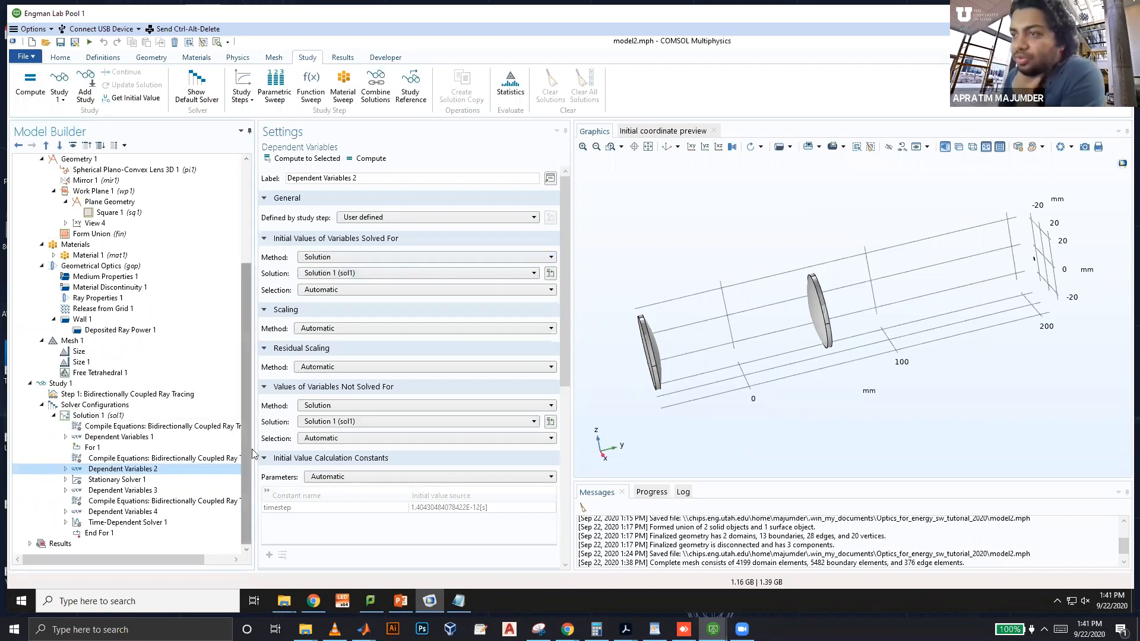
scroll(257, 267, "up", 5)
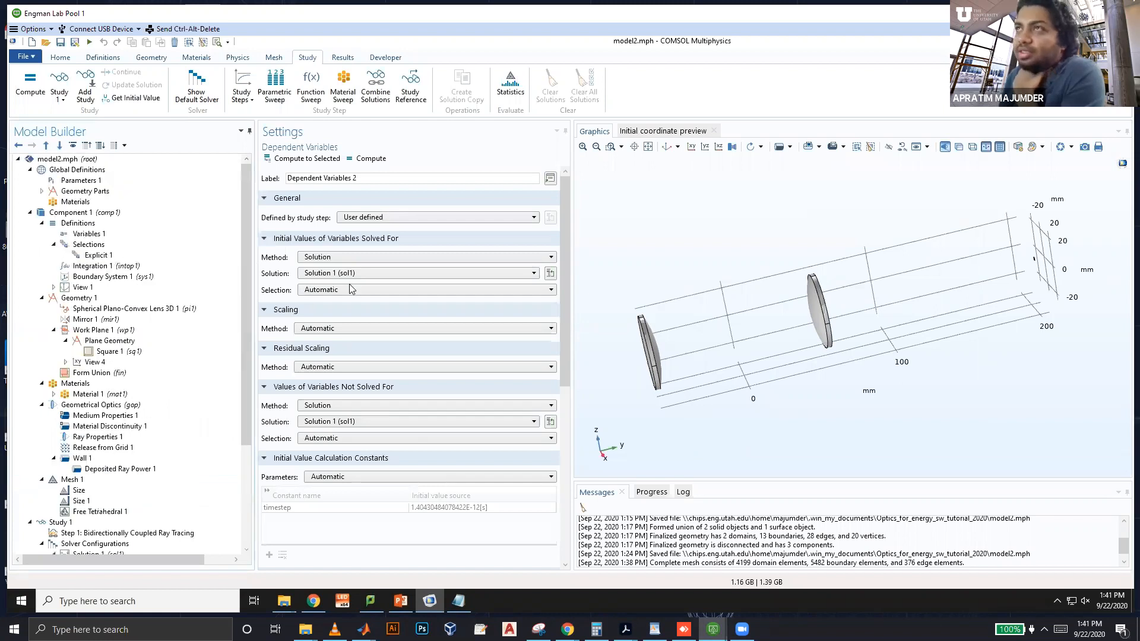
- Save the model and compute the study
left_click(34, 149)
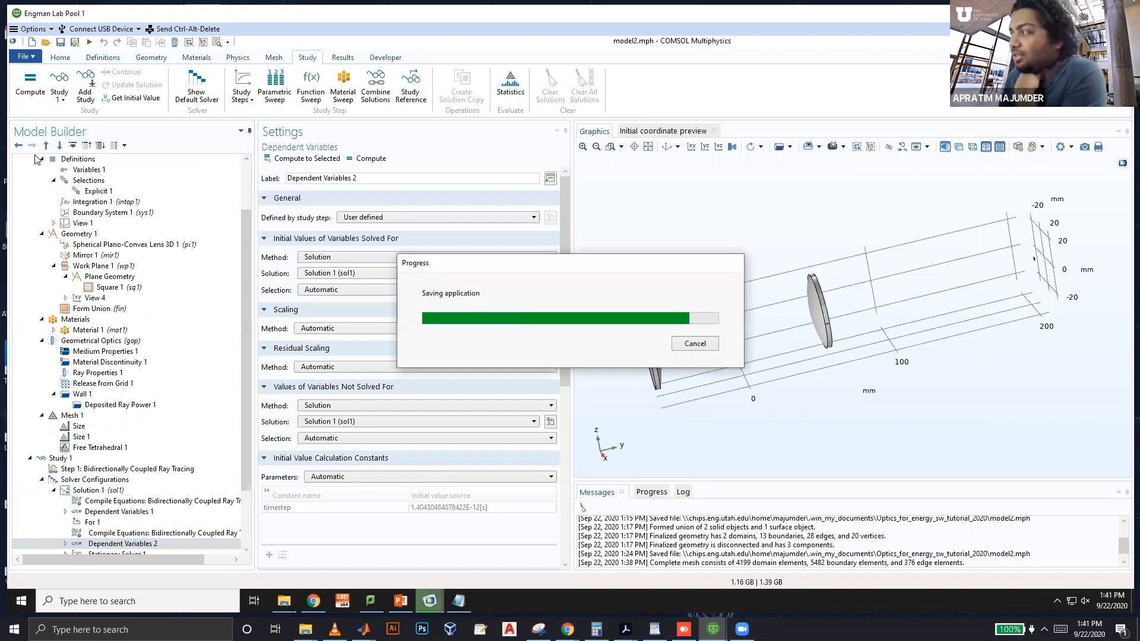
left_click(28, 88)
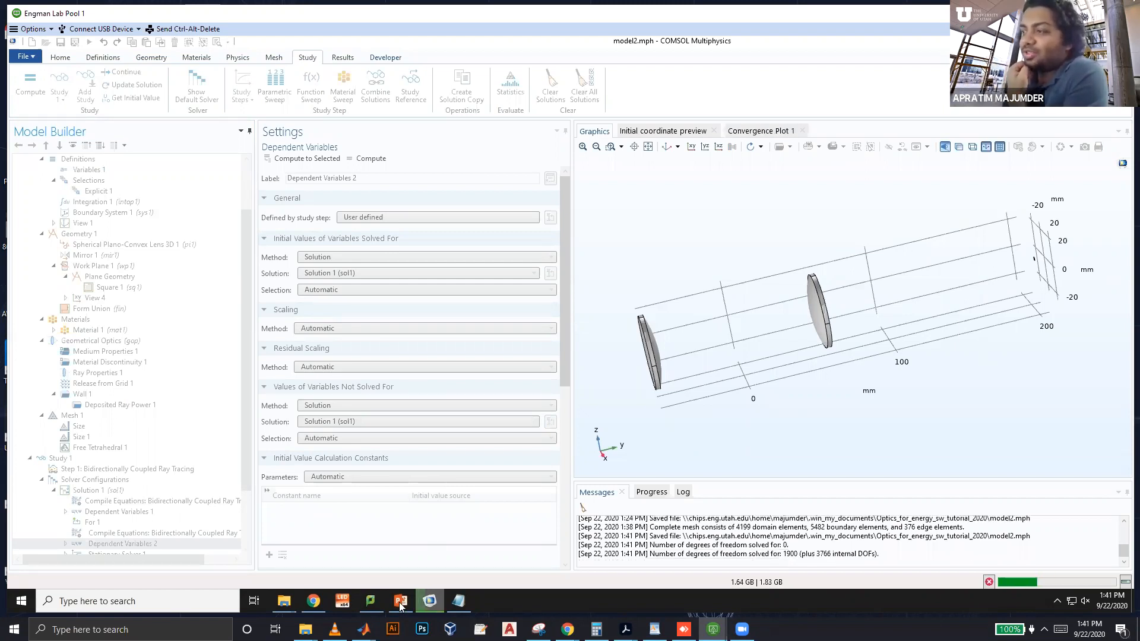
- Switch to the browser and bring up the page with COMSOL's Ray Optics Module Application Gallery
mouse_move(402, 604)
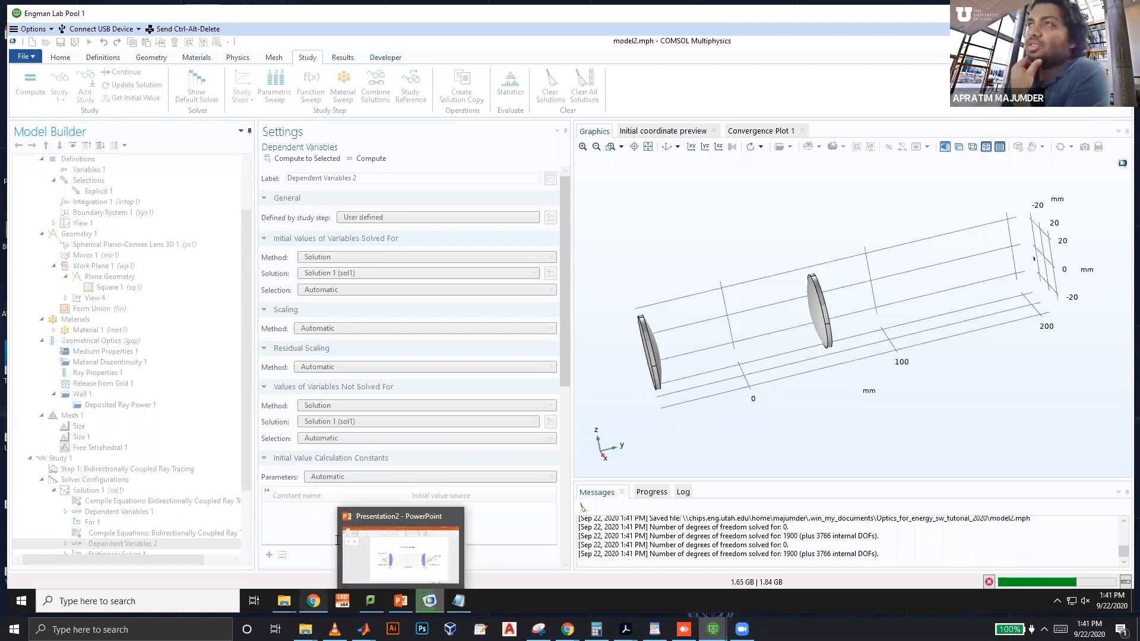
left_click(313, 600)
left_click(190, 49)
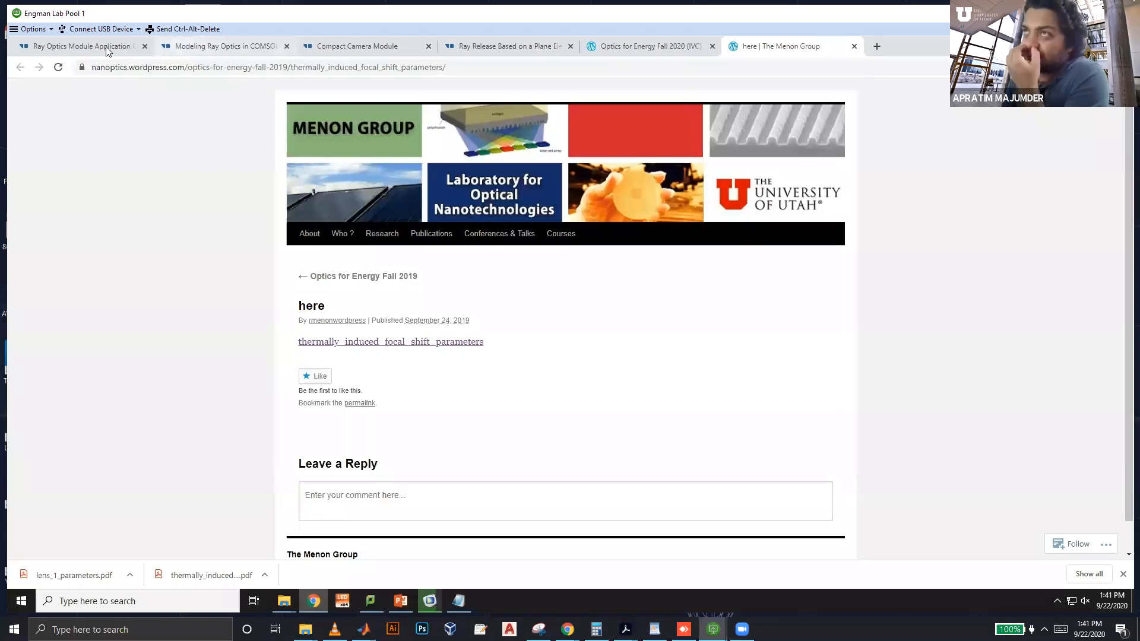
left_click(109, 50)
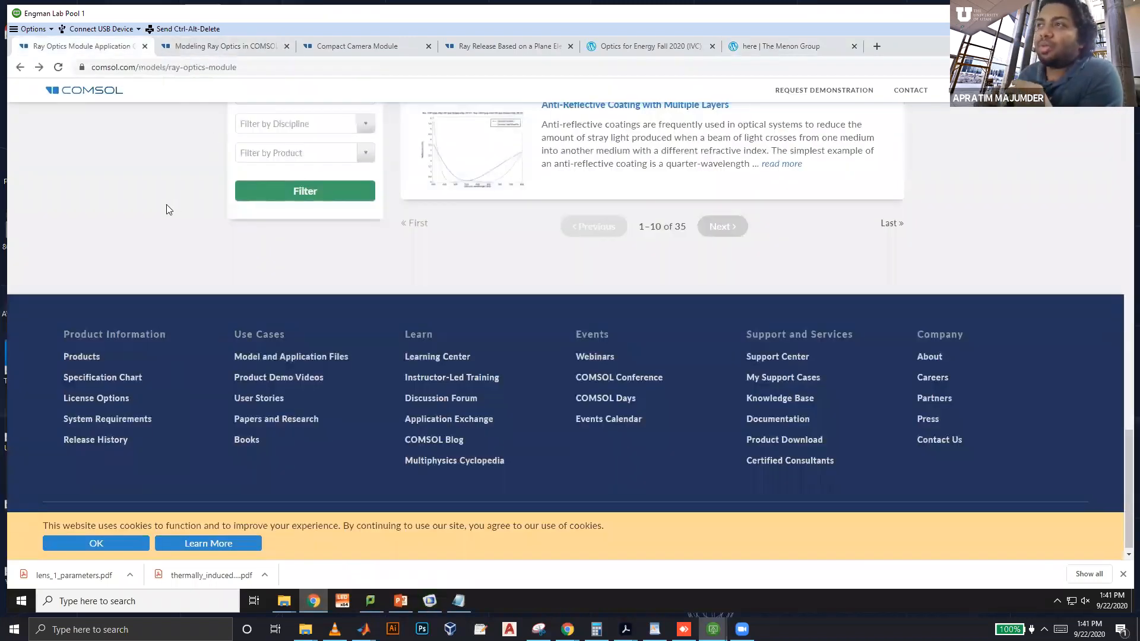
- Look through all the example models on the first page of the Ray Optics Module gallery
scroll(169, 207, "up", 2)
scroll(172, 208, "up", 1)
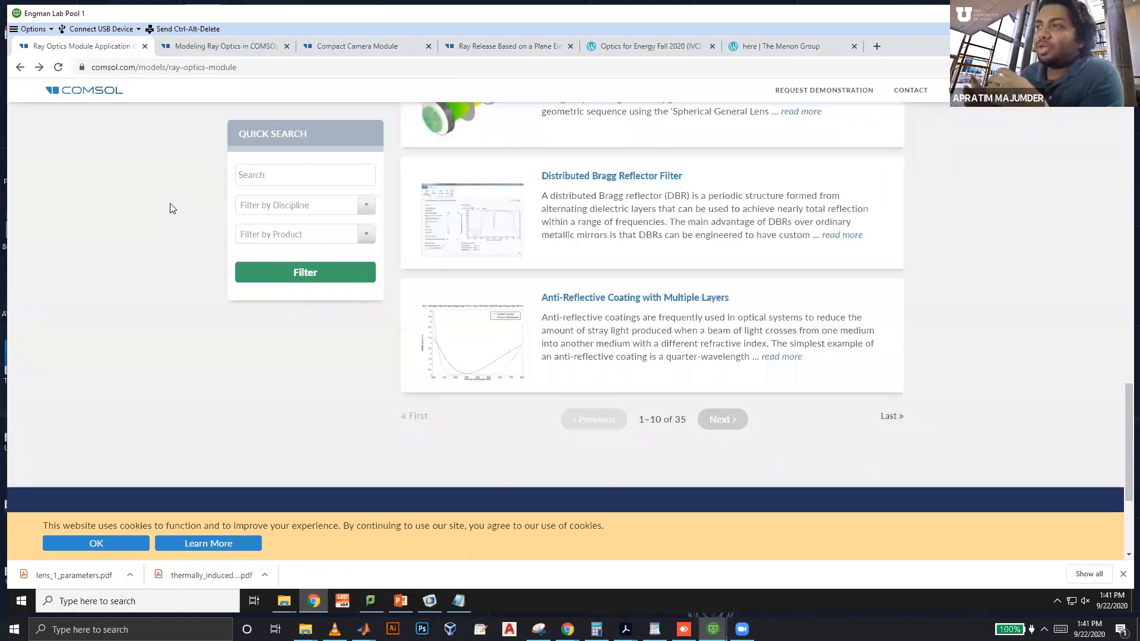
scroll(171, 207, "up", 1)
scroll(181, 214, "up", 3)
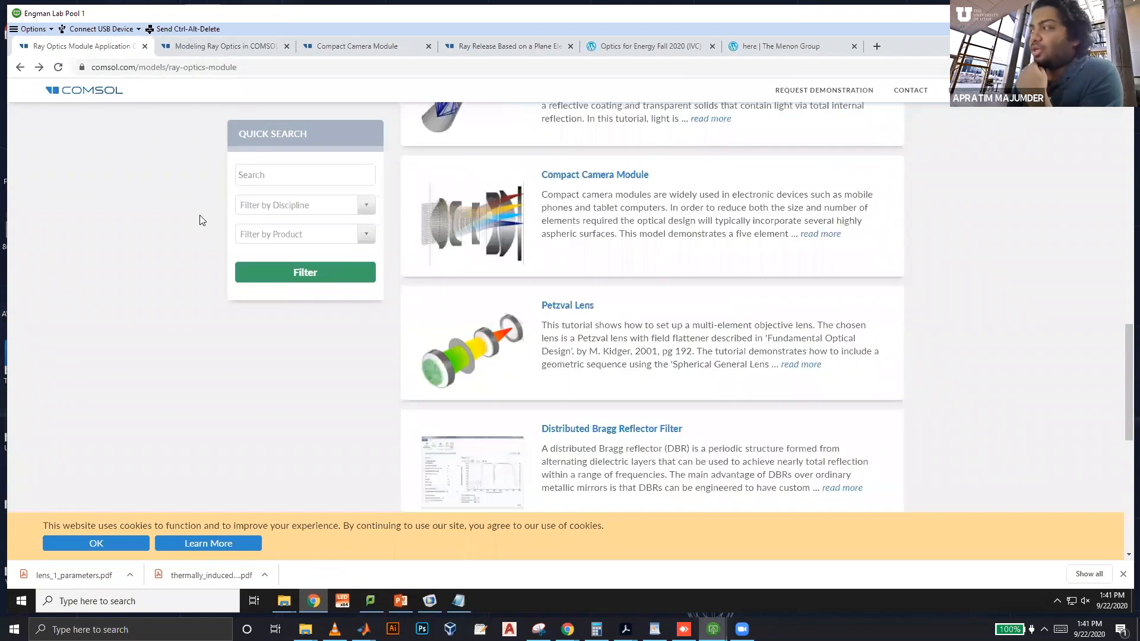
scroll(607, 232, "up", 4)
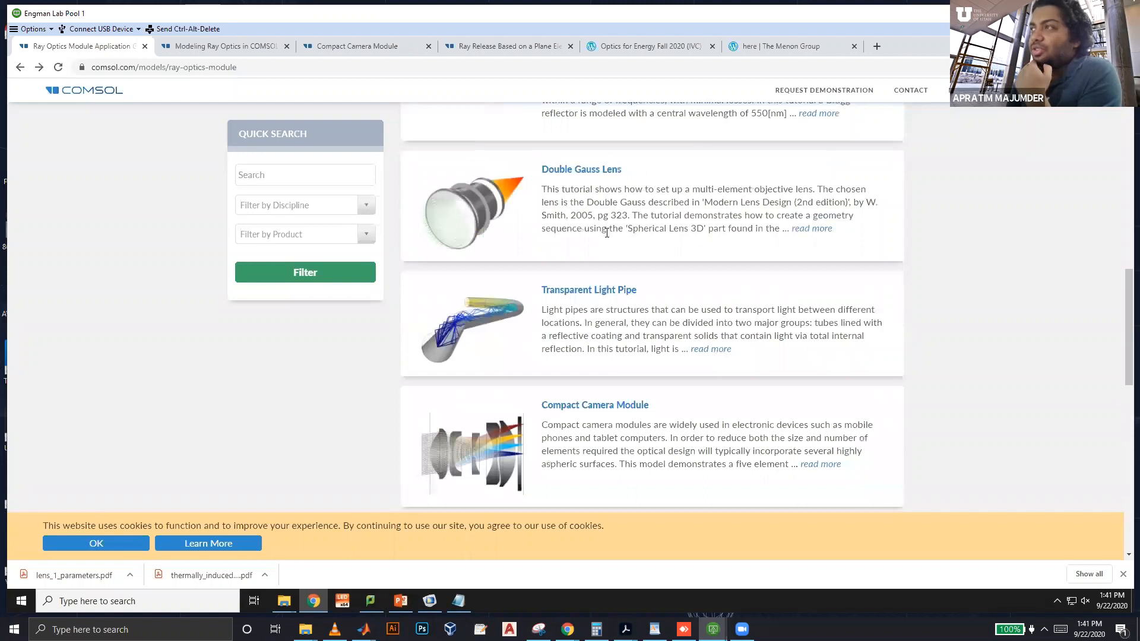
scroll(607, 233, "up", 5)
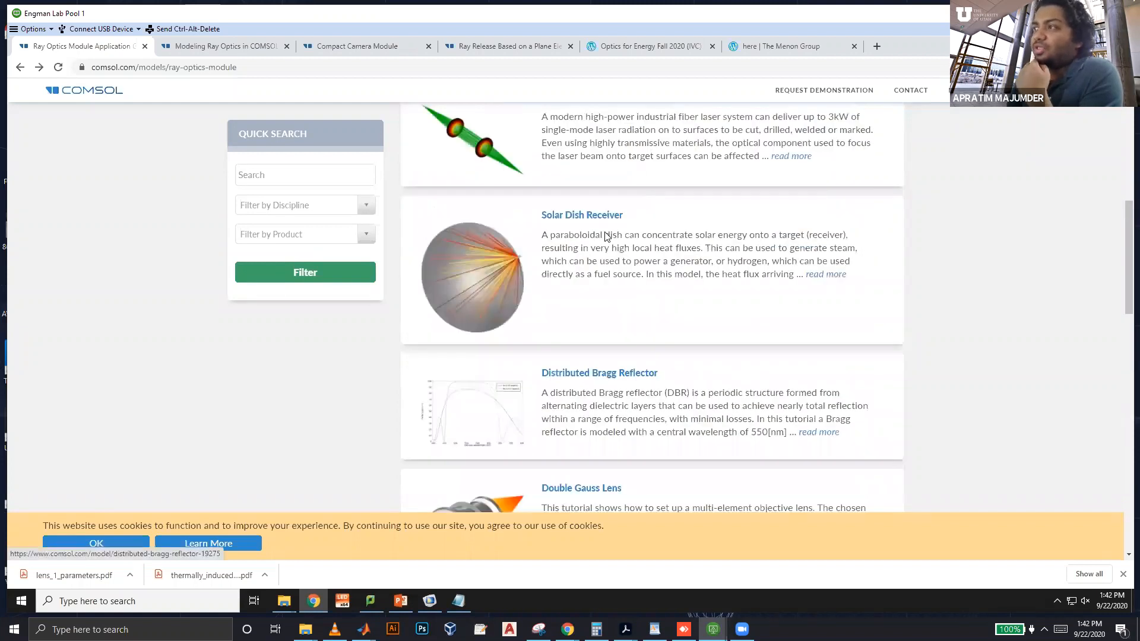
scroll(605, 232, "up", 6)
scroll(606, 232, "down", 2)
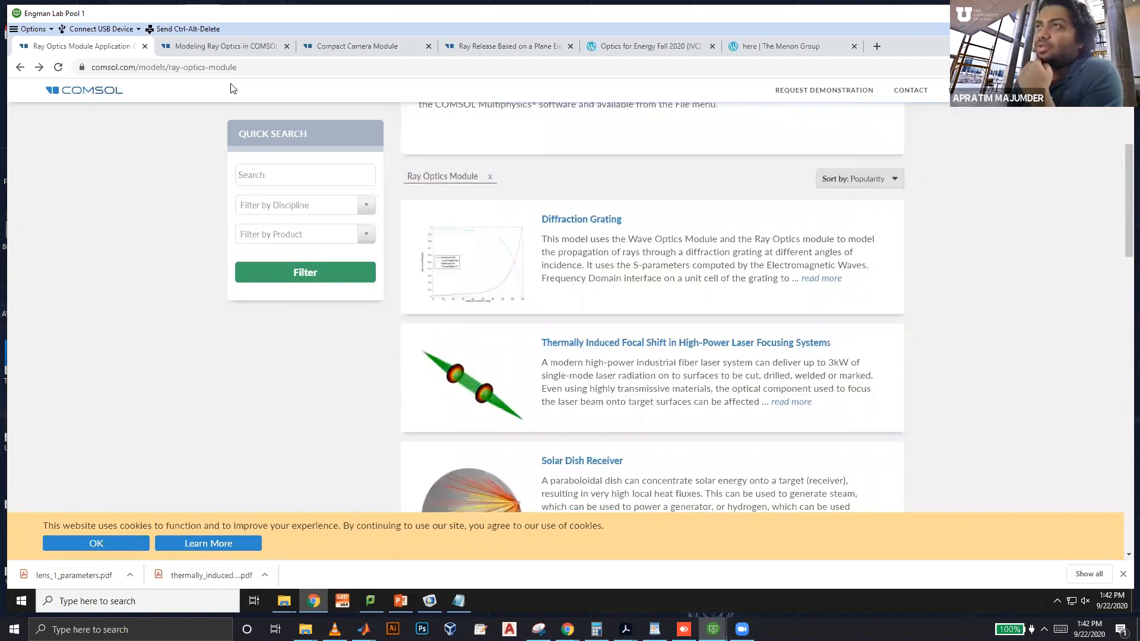
scroll(139, 101, "up", 4)
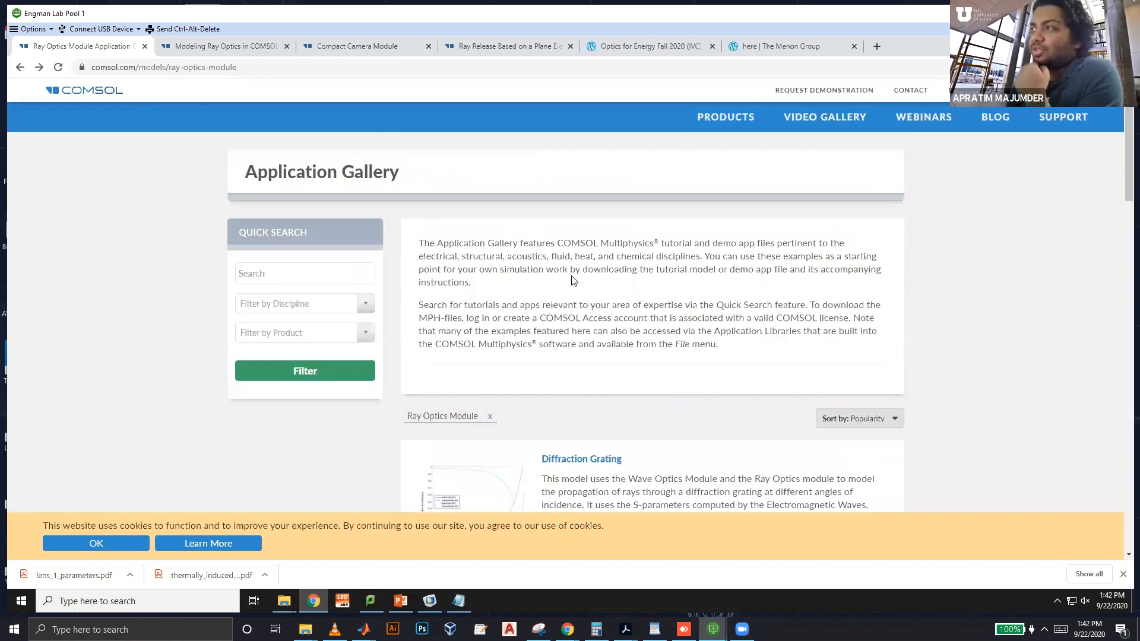
scroll(572, 276, "down", 5)
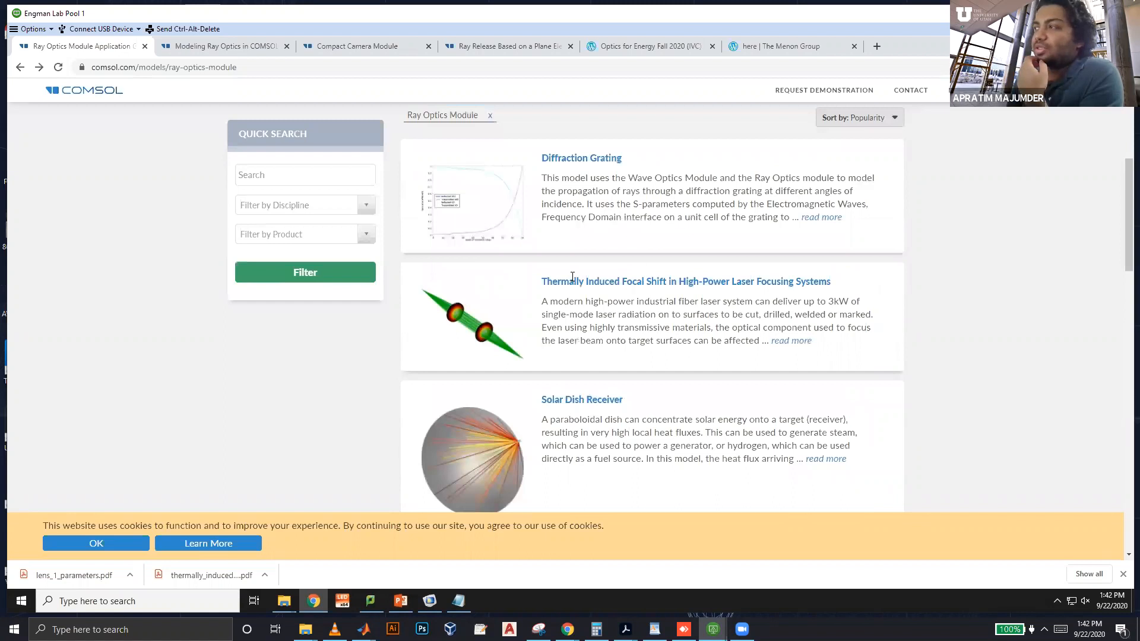
scroll(572, 277, "down", 2)
scroll(570, 281, "down", 4)
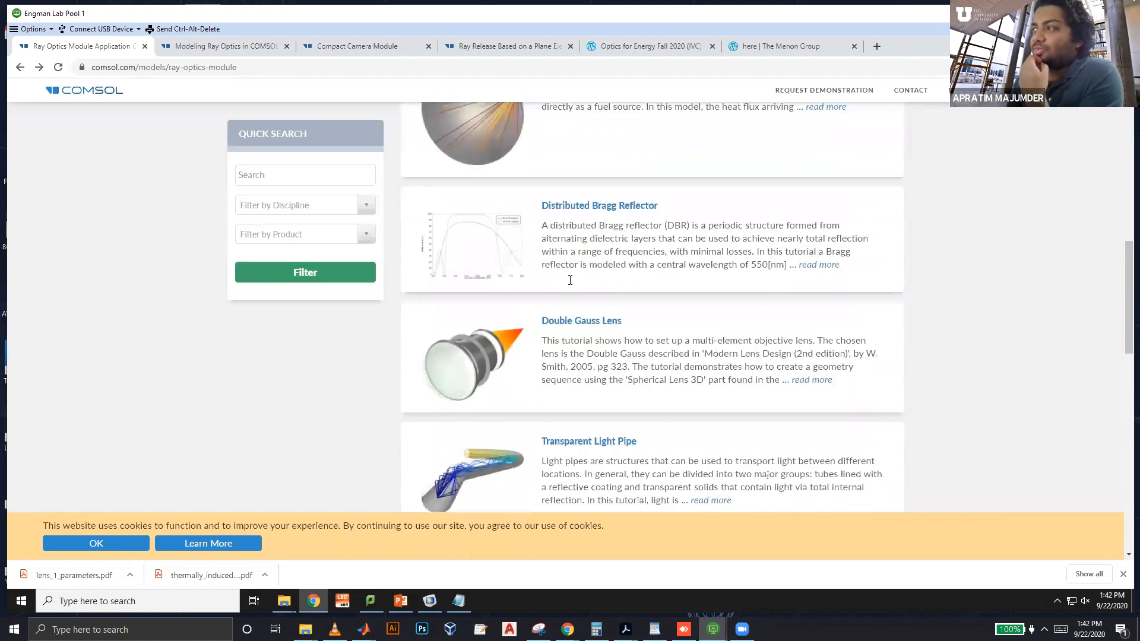
scroll(571, 282, "down", 3)
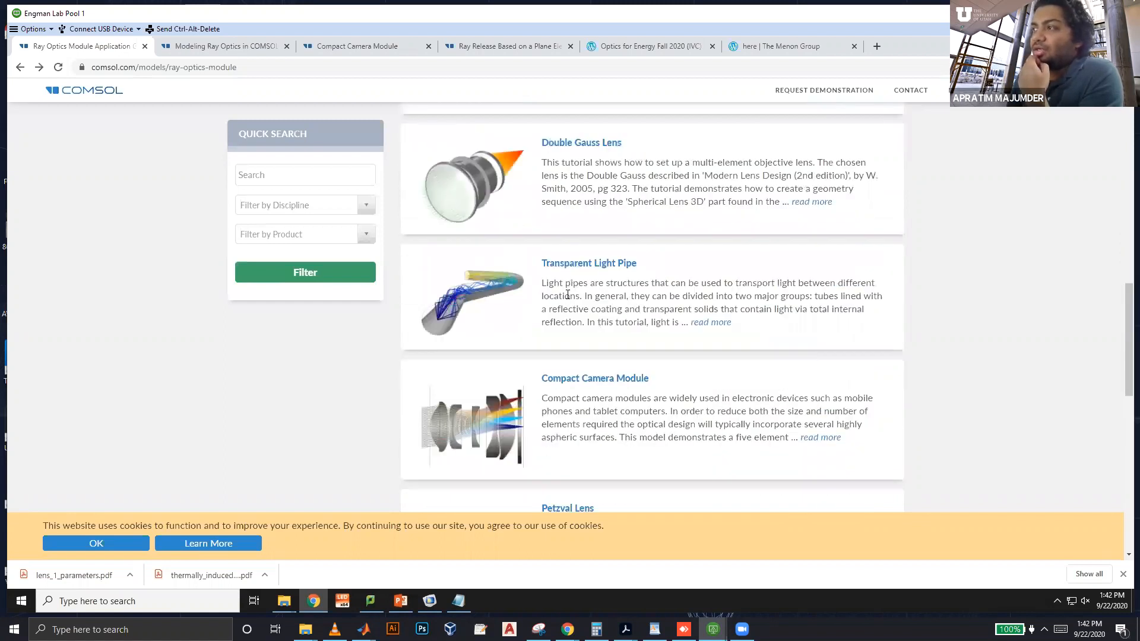
scroll(568, 295, "down", 3)
scroll(570, 313, "down", 2)
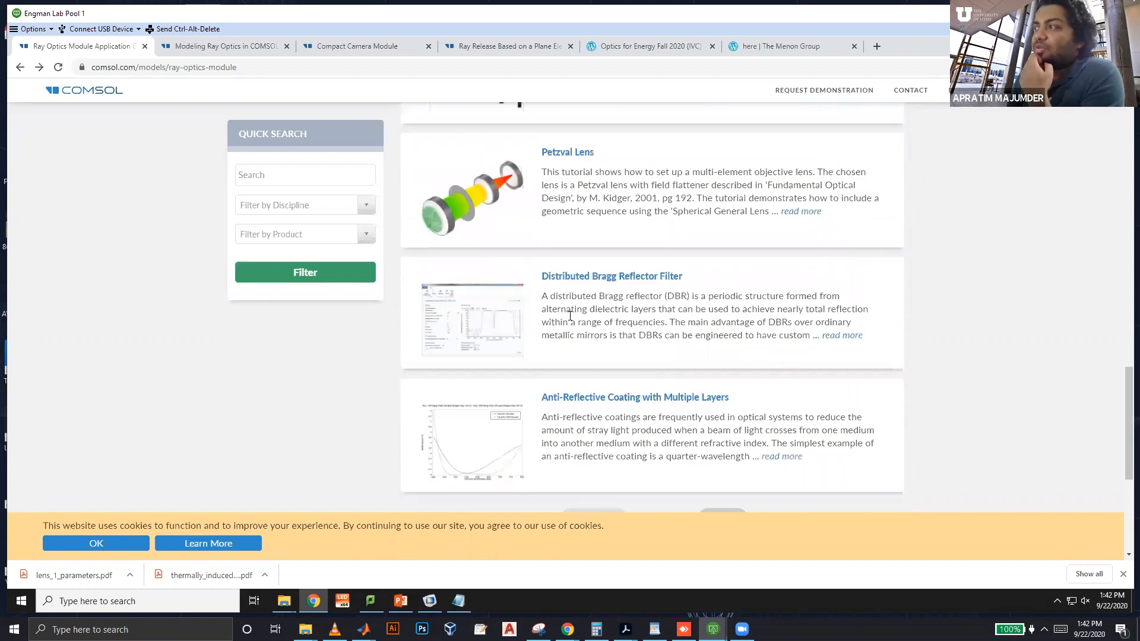
scroll(708, 344, "down", 3)
- Open the second page of the Ray Optics Module gallery and look through its example models
left_click(712, 342)
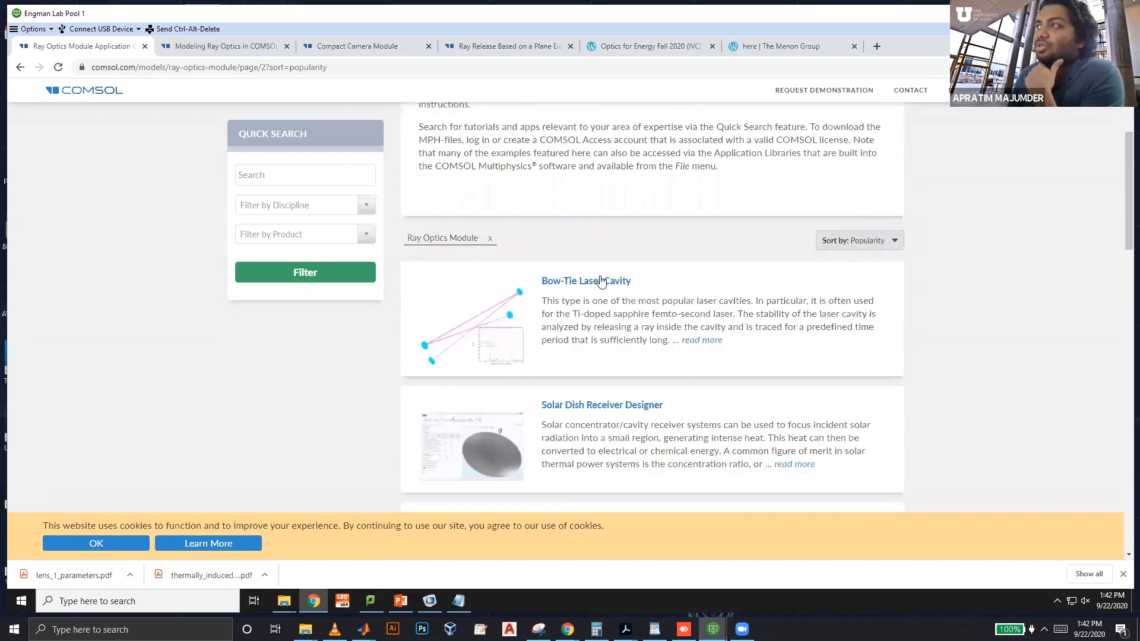
scroll(600, 281, "down", 4)
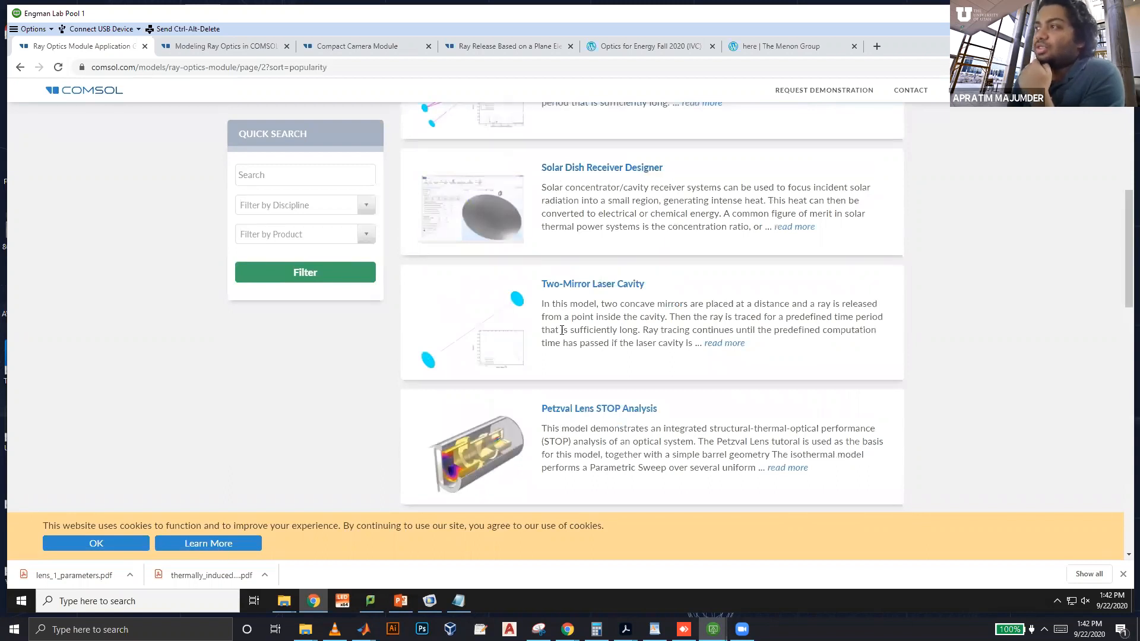
scroll(567, 332, "down", 4)
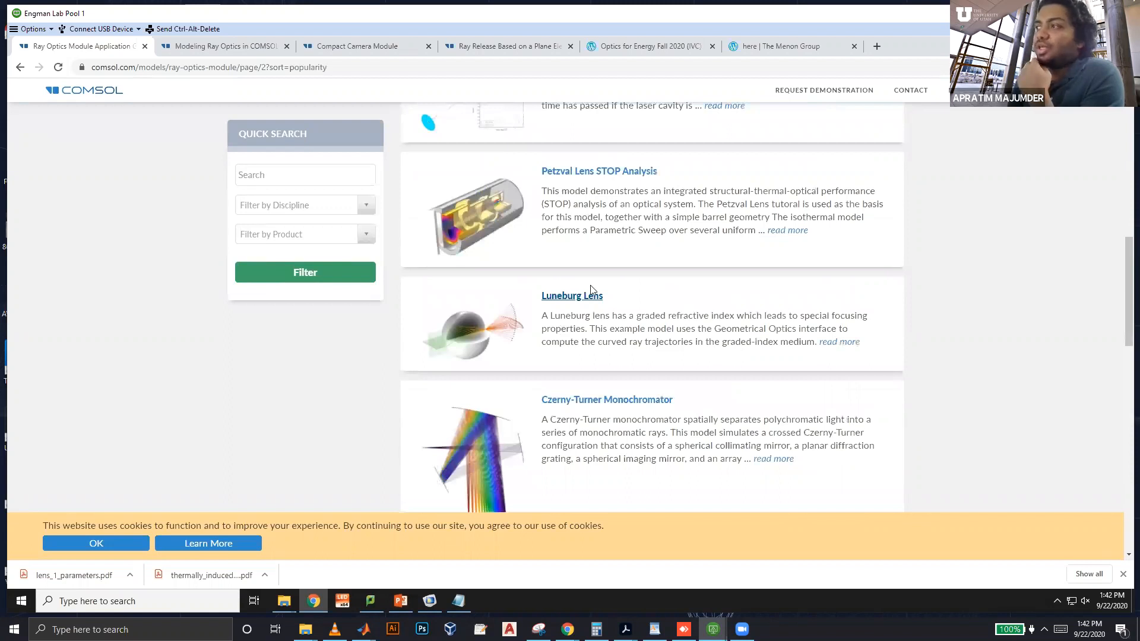
scroll(594, 291, "down", 3)
scroll(586, 311, "down", 4)
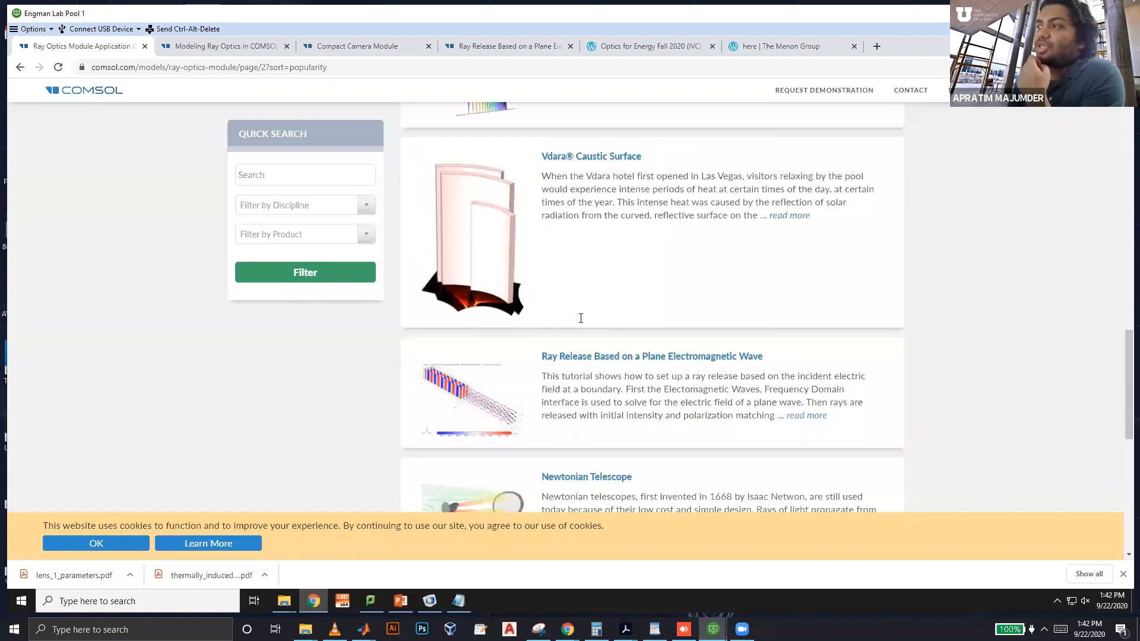
scroll(581, 321, "down", 3)
scroll(581, 324, "down", 3)
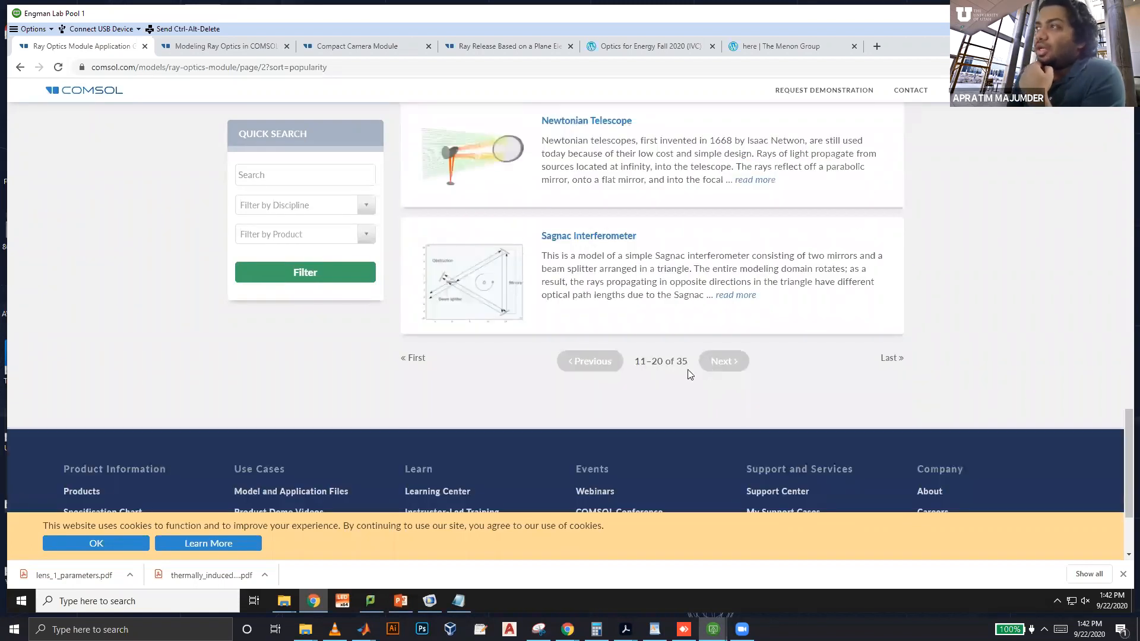
- Look over the third page of gallery models and return to the first page
left_click(706, 363)
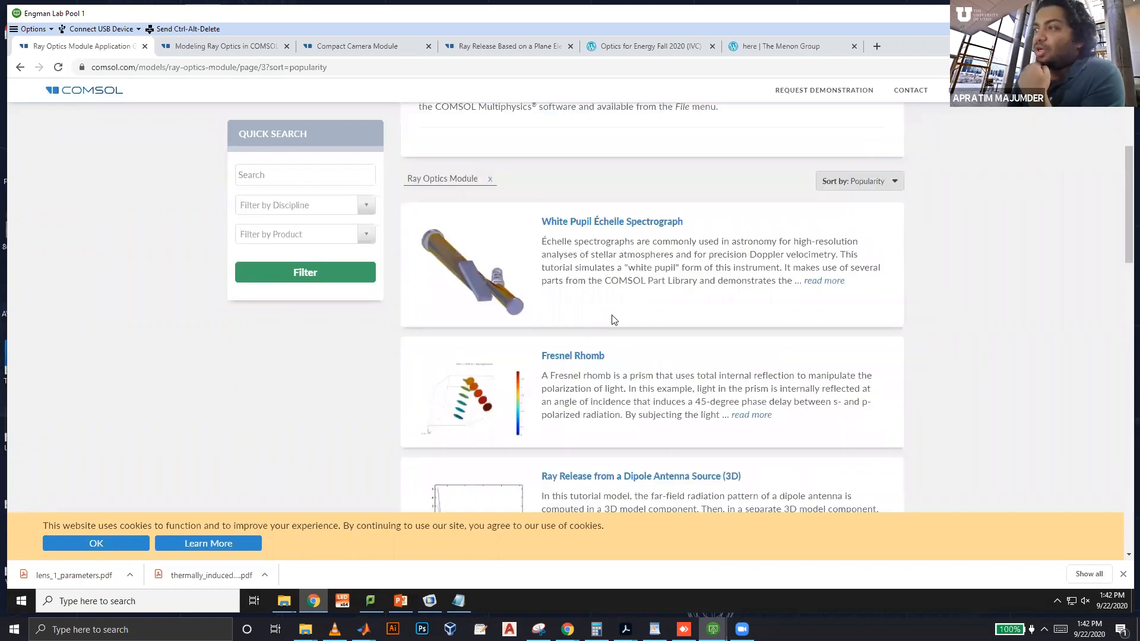
scroll(623, 364, "down", 18)
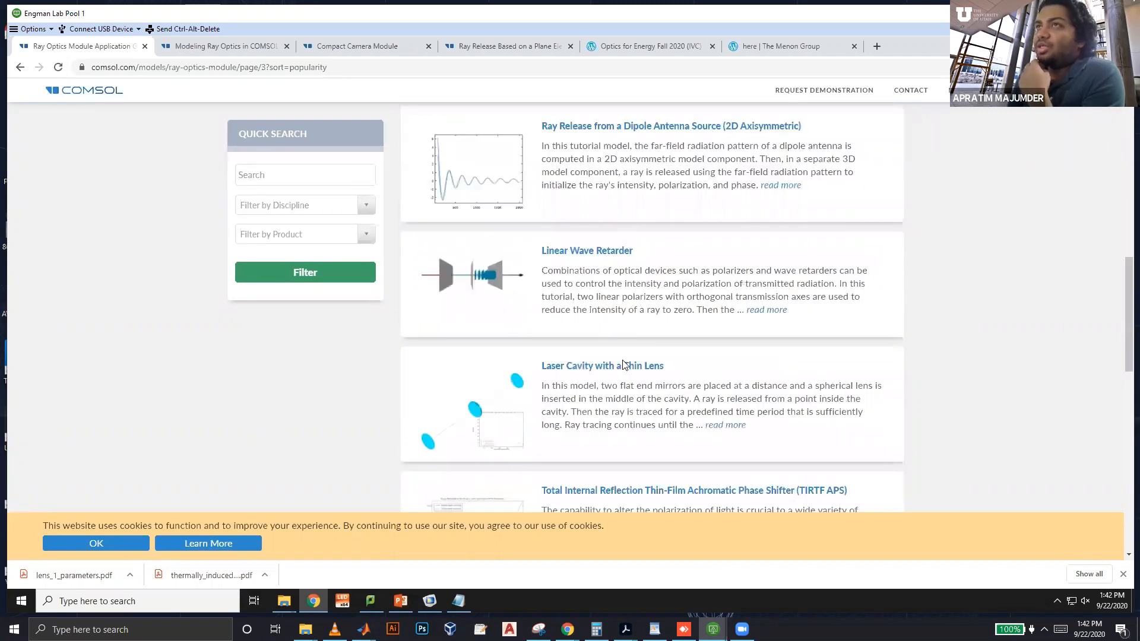
left_click(21, 68)
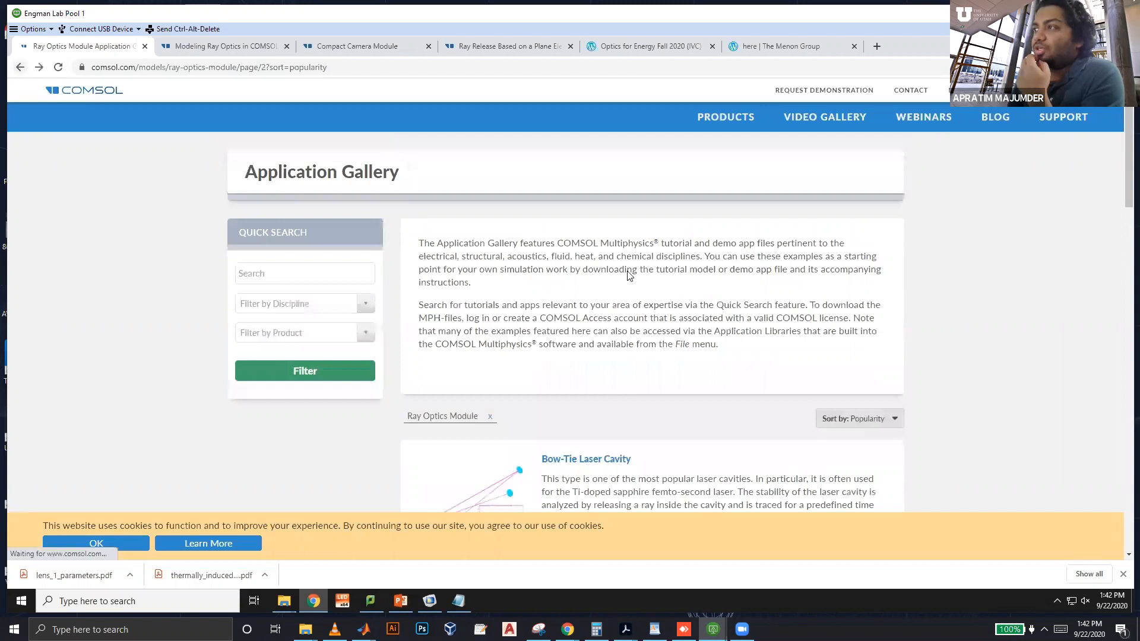
scroll(629, 275, "up", 8)
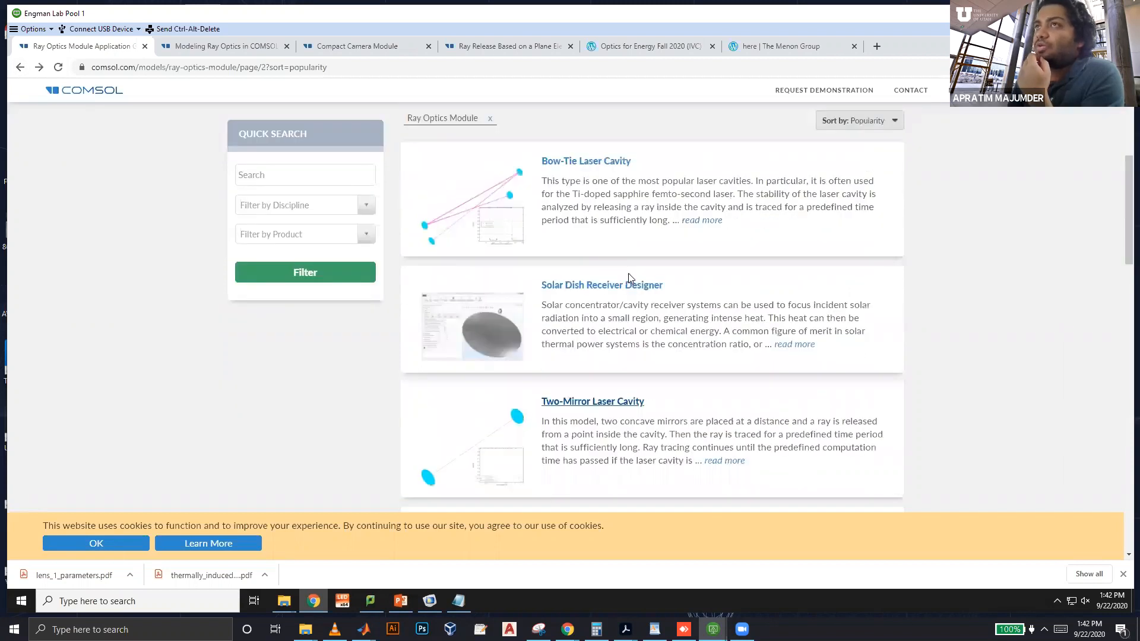
scroll(615, 288, "up", 2)
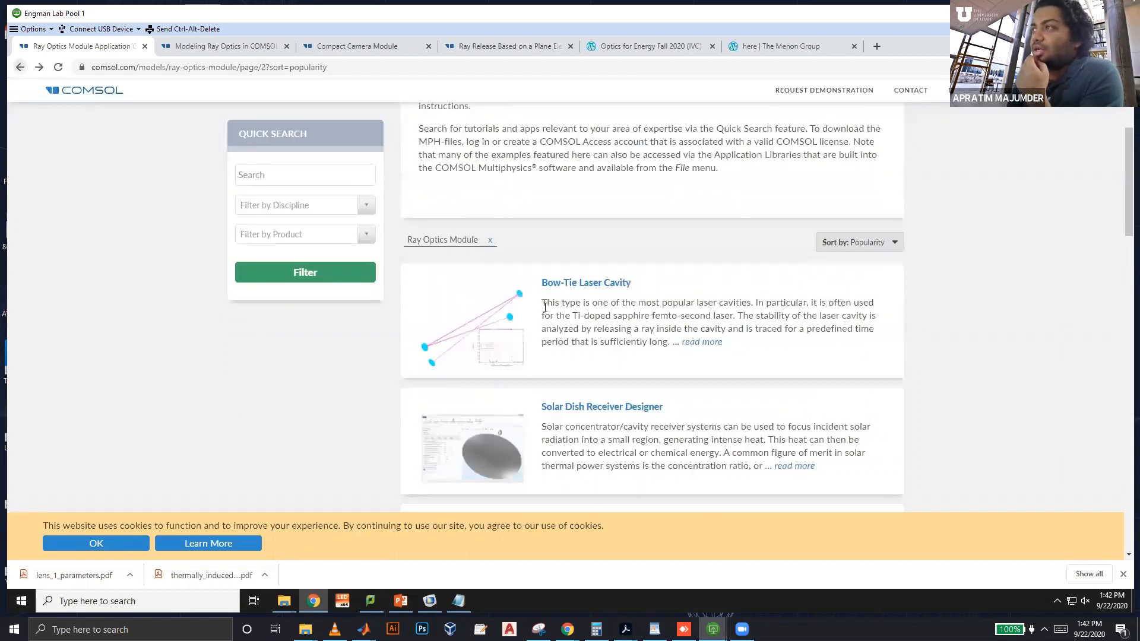
key("alt+Left")
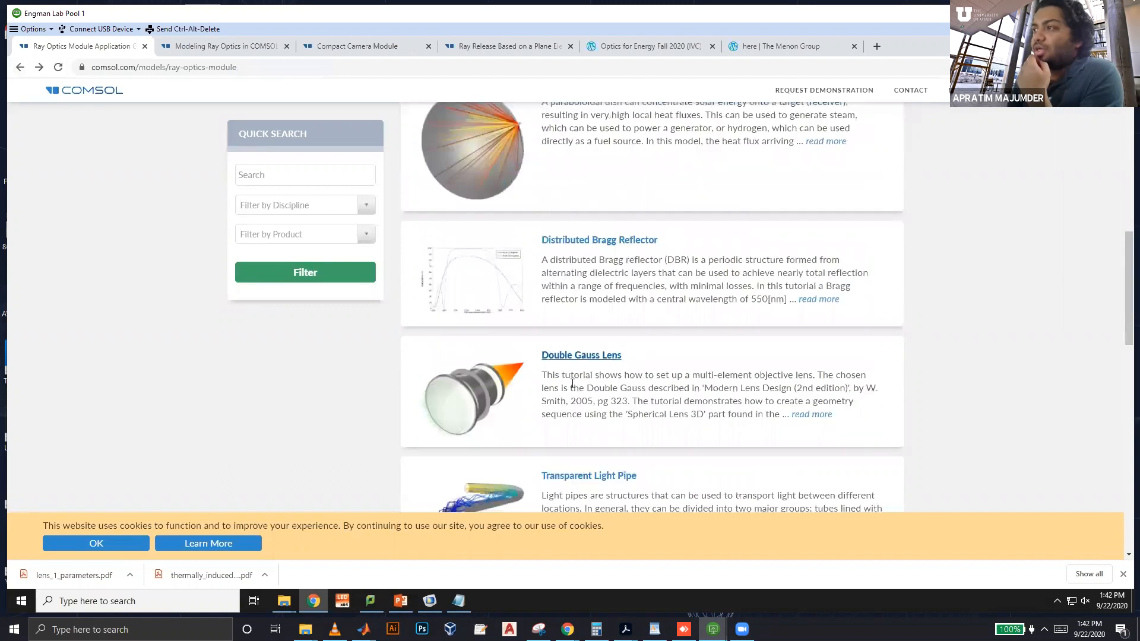
scroll(983, 179, "down", 2)
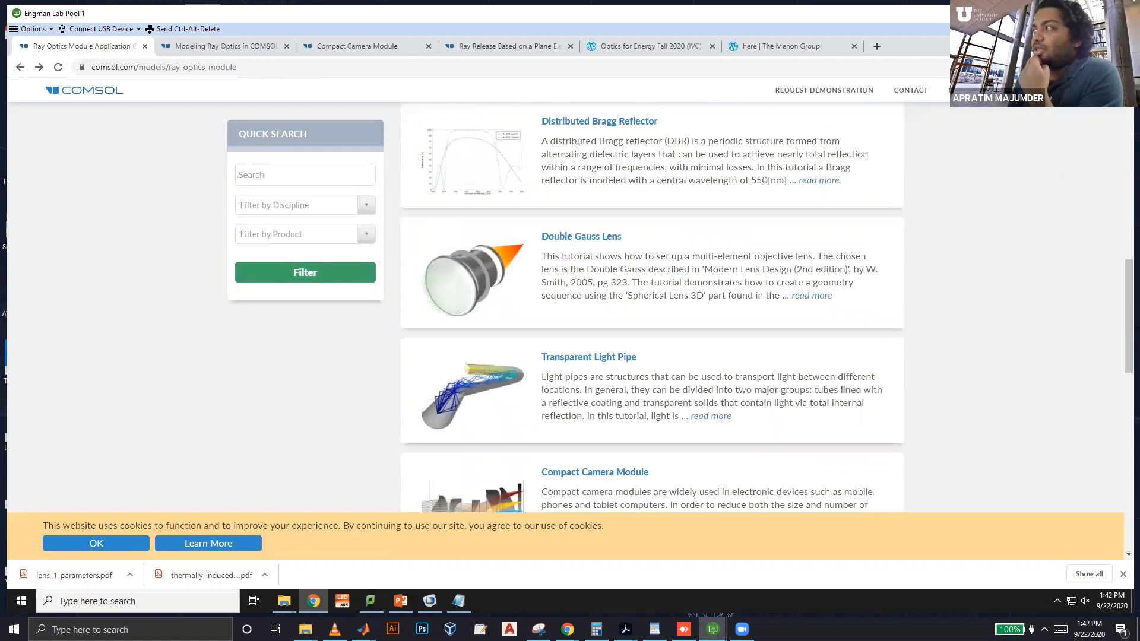
- Switch back to COMSOL Multiphysics and examine the computed ray trajectories around both lenses from different angles
key("alt+Tab")
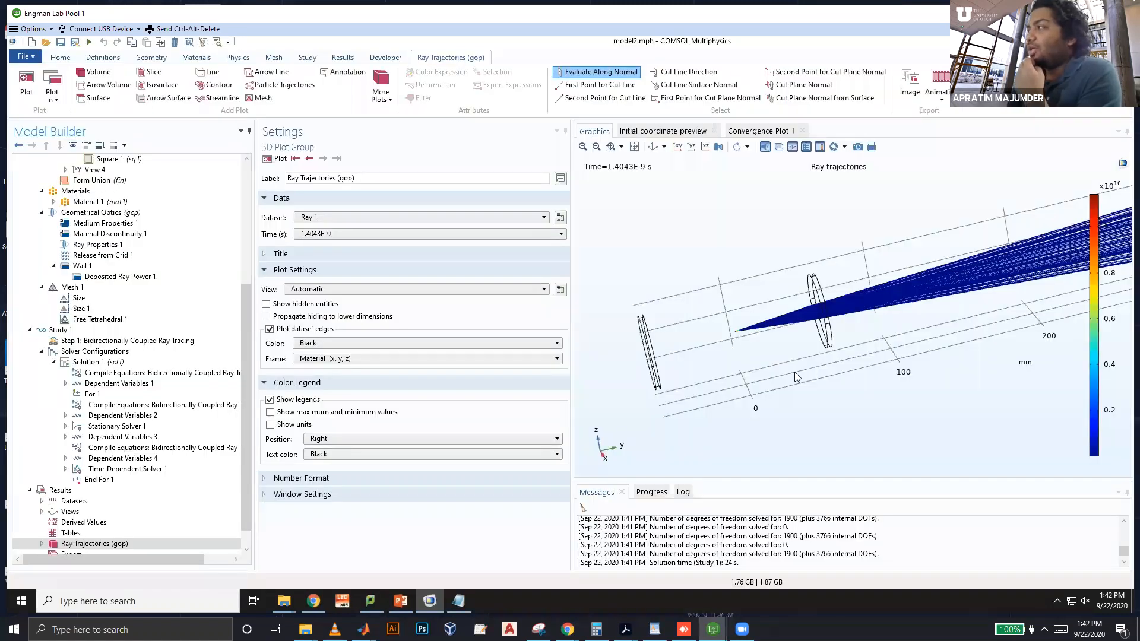
left_click_drag(794, 371, 925, 402)
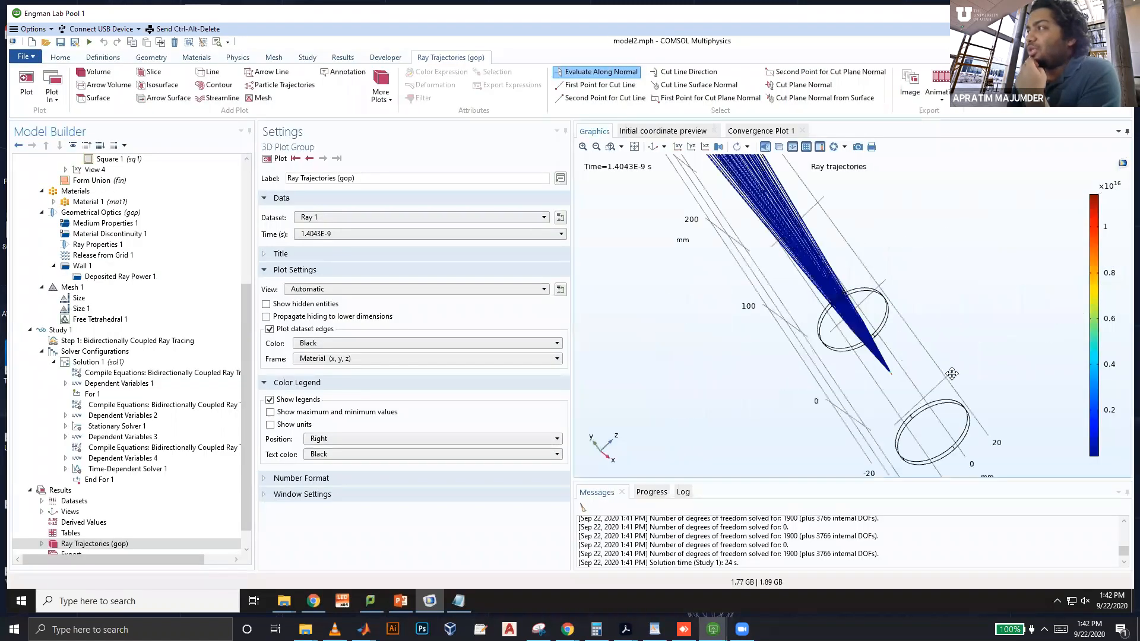
left_click_drag(843, 351, 600, 292)
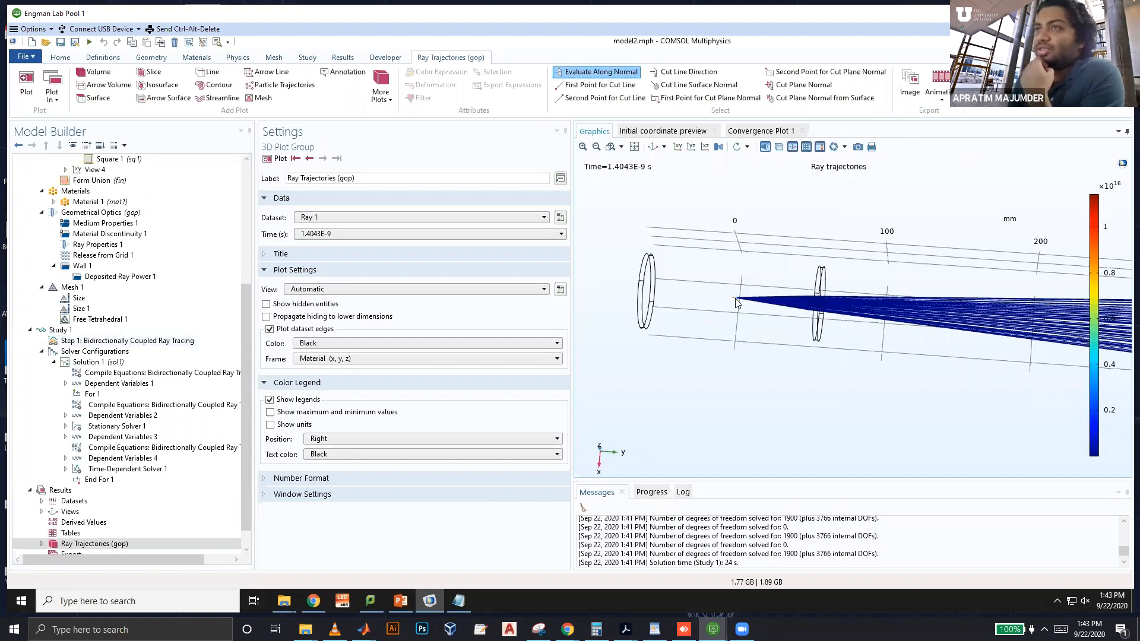
- Review the settings of Ray Properties 1 and Release from Grid 1 under Geometrical Optics
left_click(101, 244)
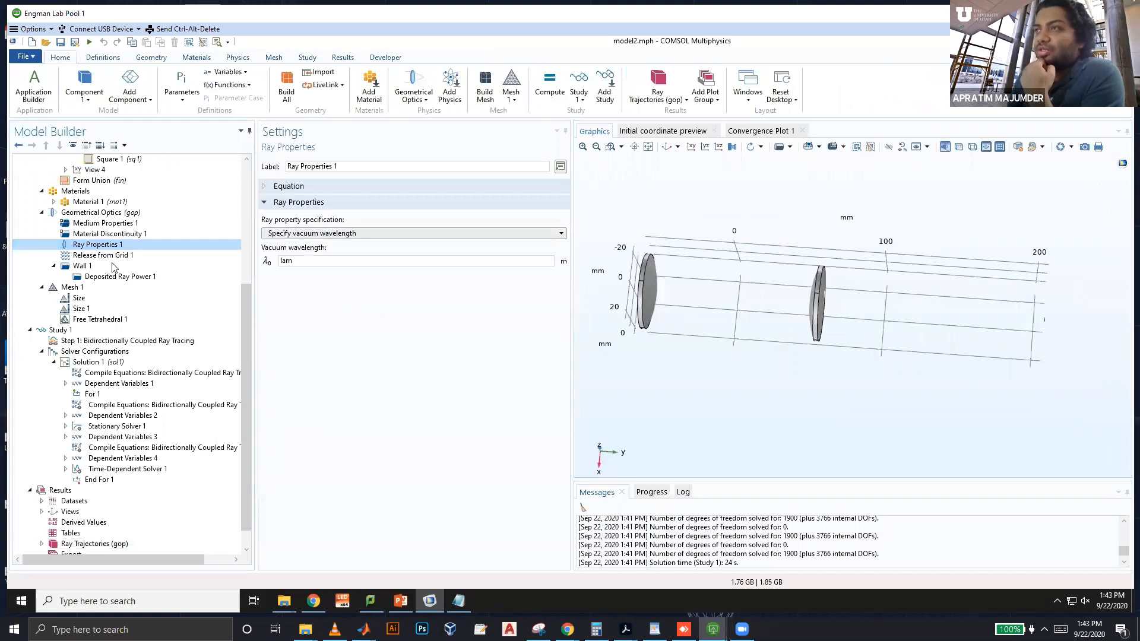
left_click(116, 257)
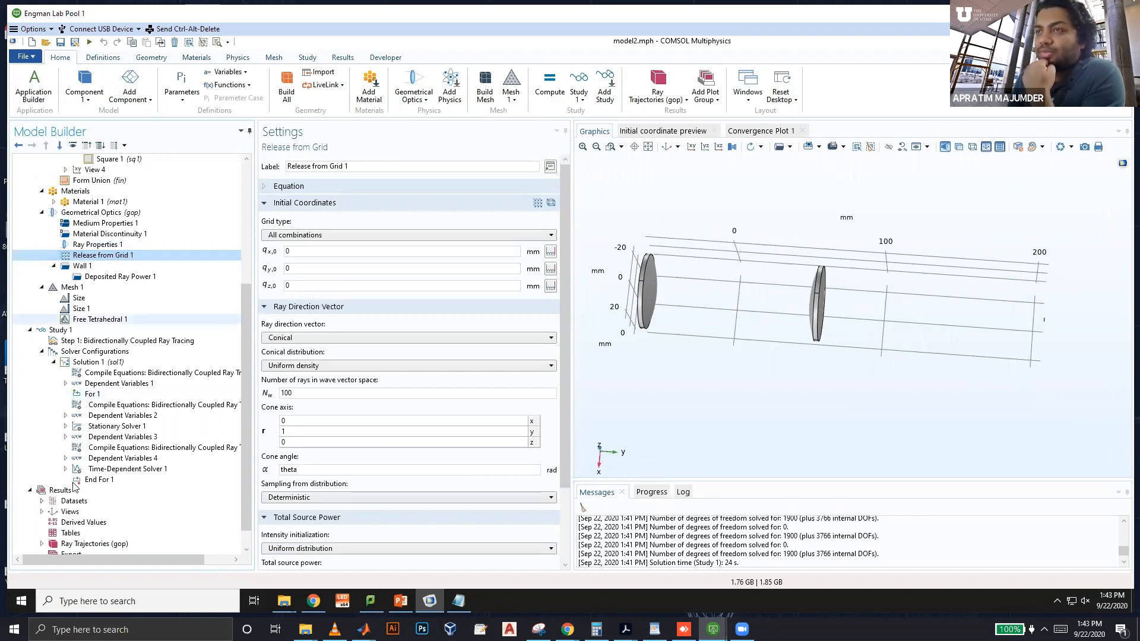
scroll(74, 487, "down", 1)
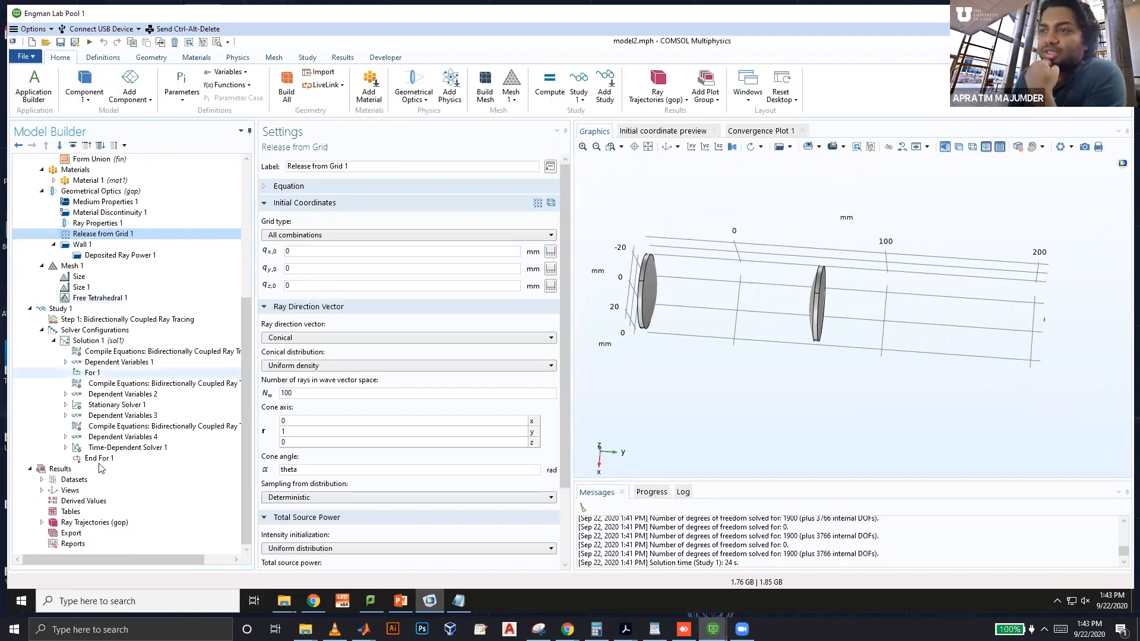
- Show the Ray Trajectories (gop) plot again and inspect where the rays start relative to the two lenses
left_click(69, 525)
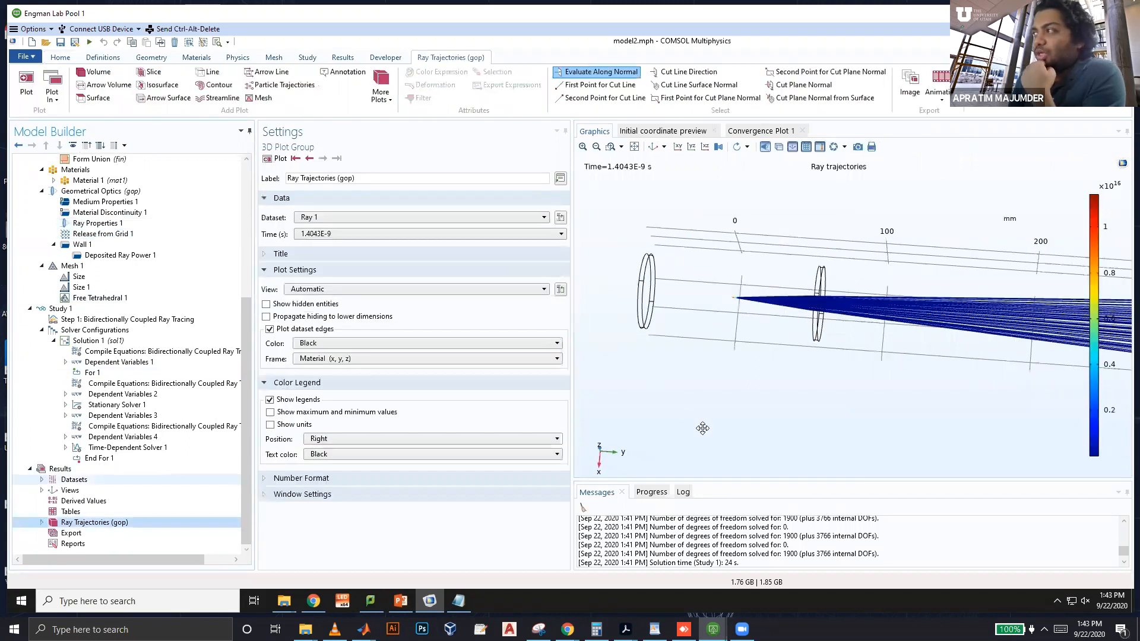
left_click_drag(586, 432, 640, 350)
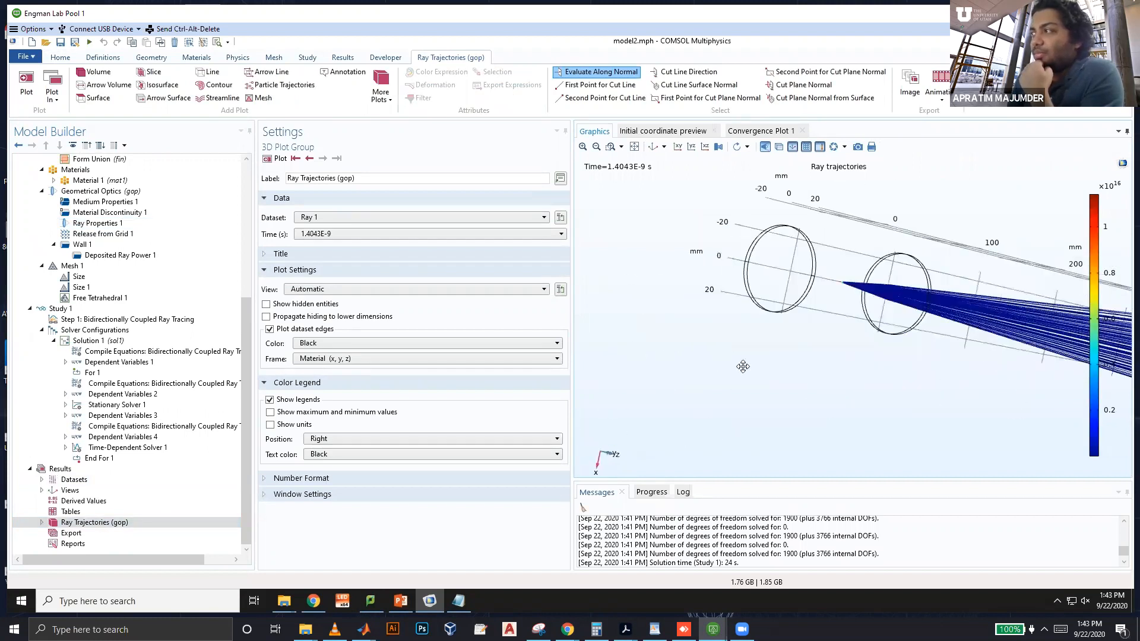
left_click_drag(742, 366, 772, 422)
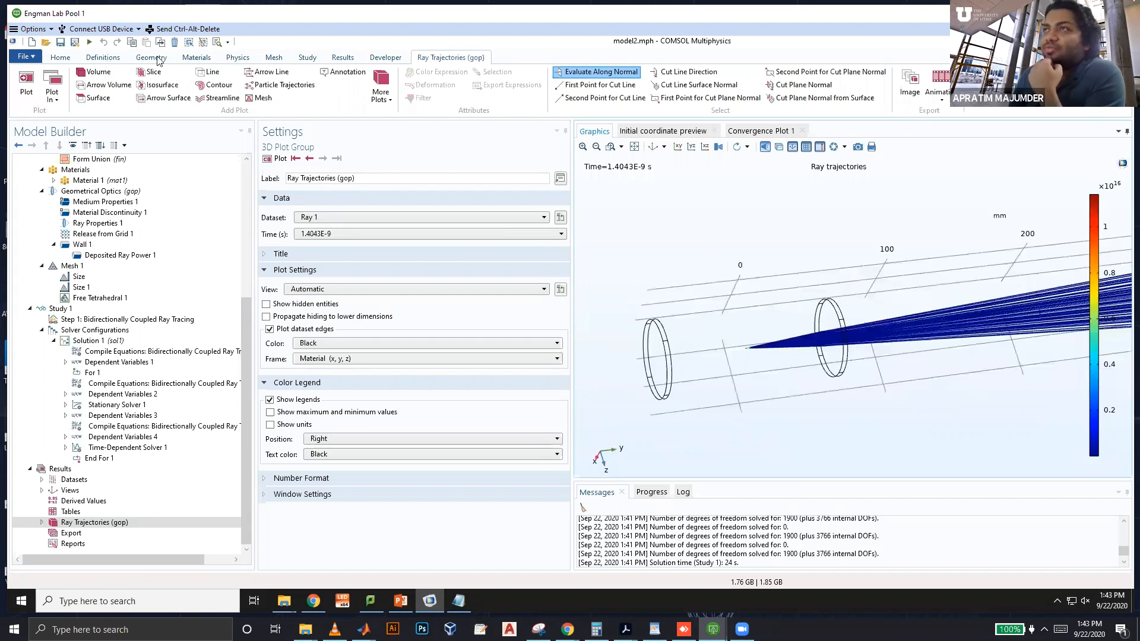
left_click(200, 58)
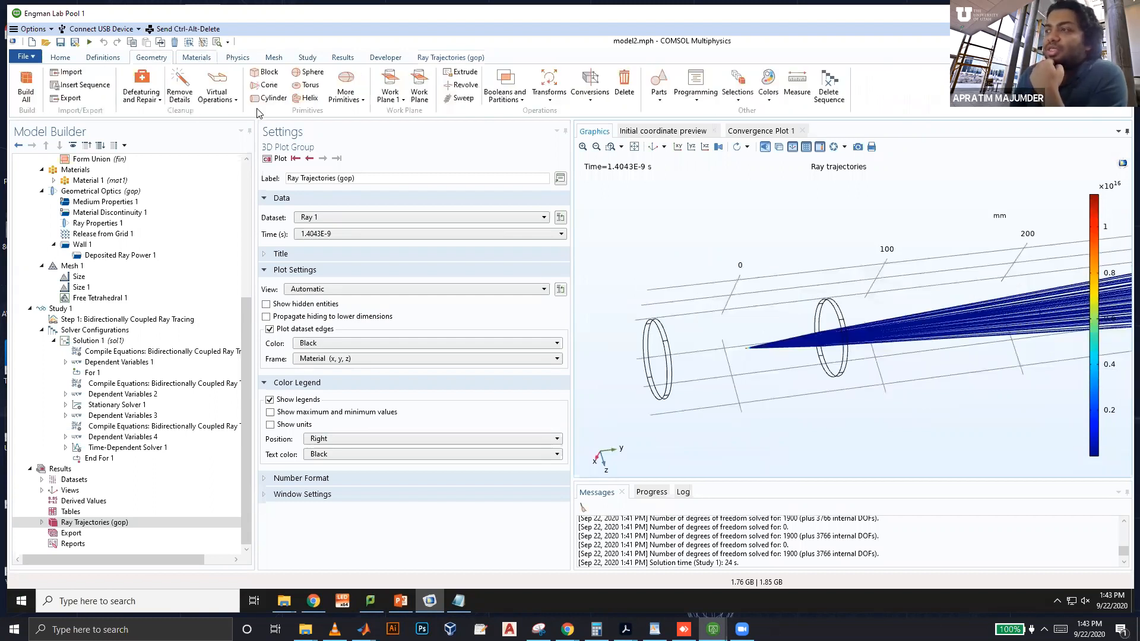
left_click(314, 602)
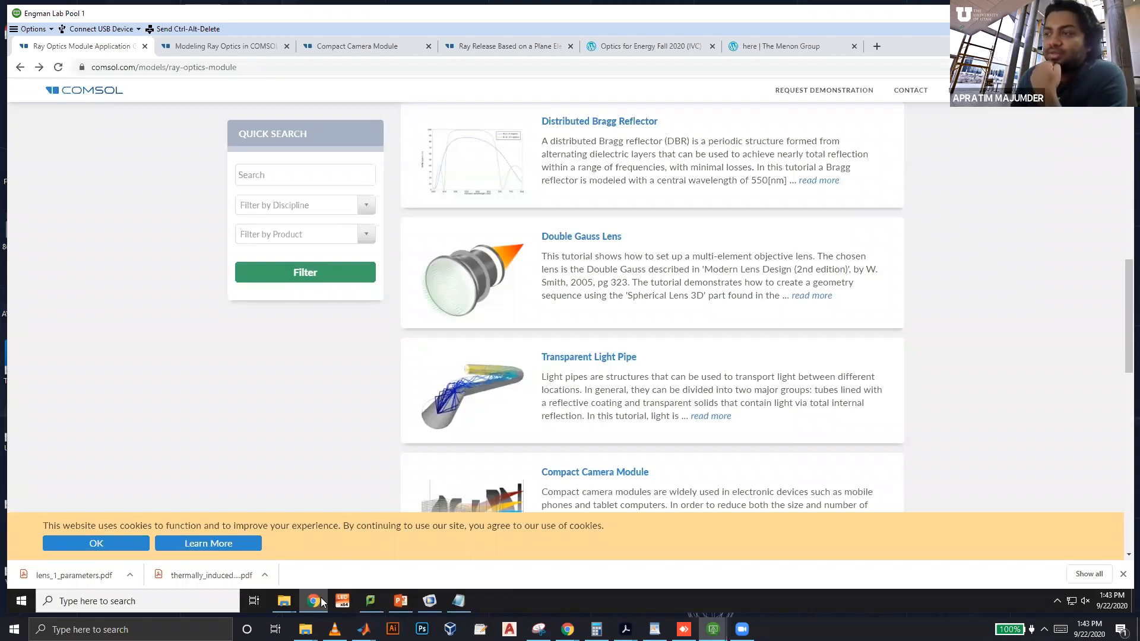
mouse_move(320, 603)
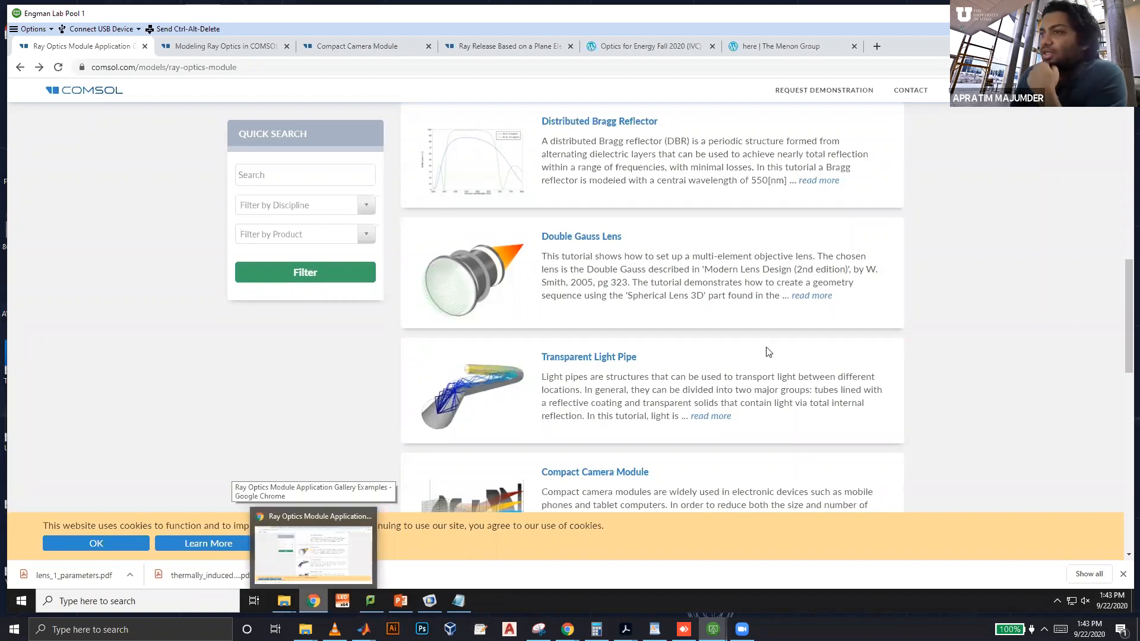
key("alt+Tab")
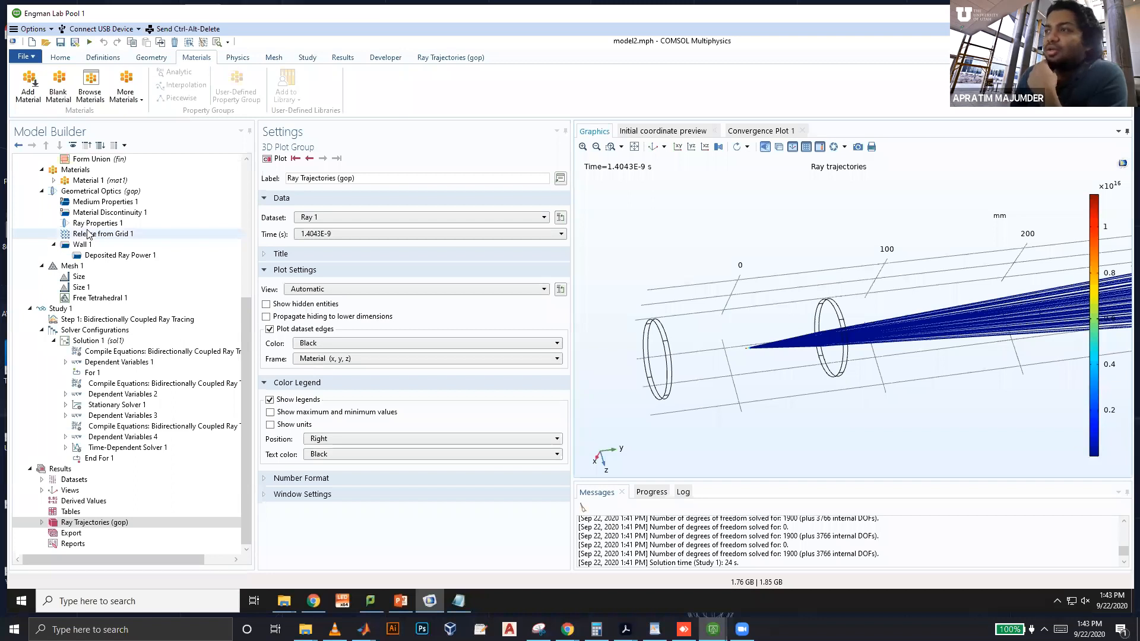
- Set the initial y coordinate of Release from Grid 1 to qy0 and preview the initial coordinates
left_click(87, 233)
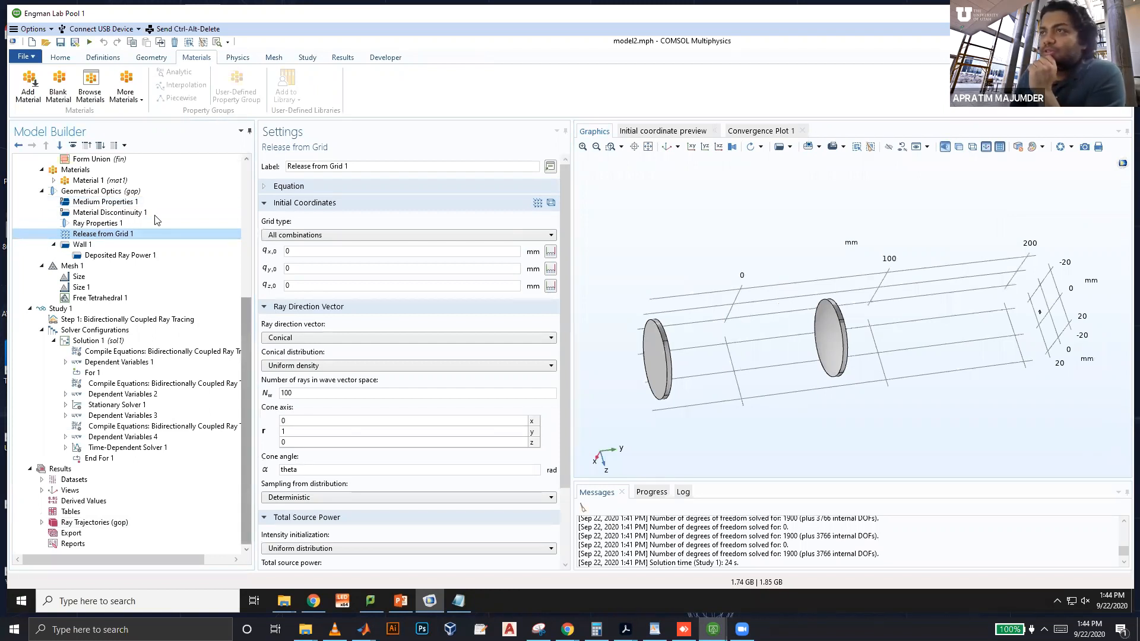
left_click(128, 223)
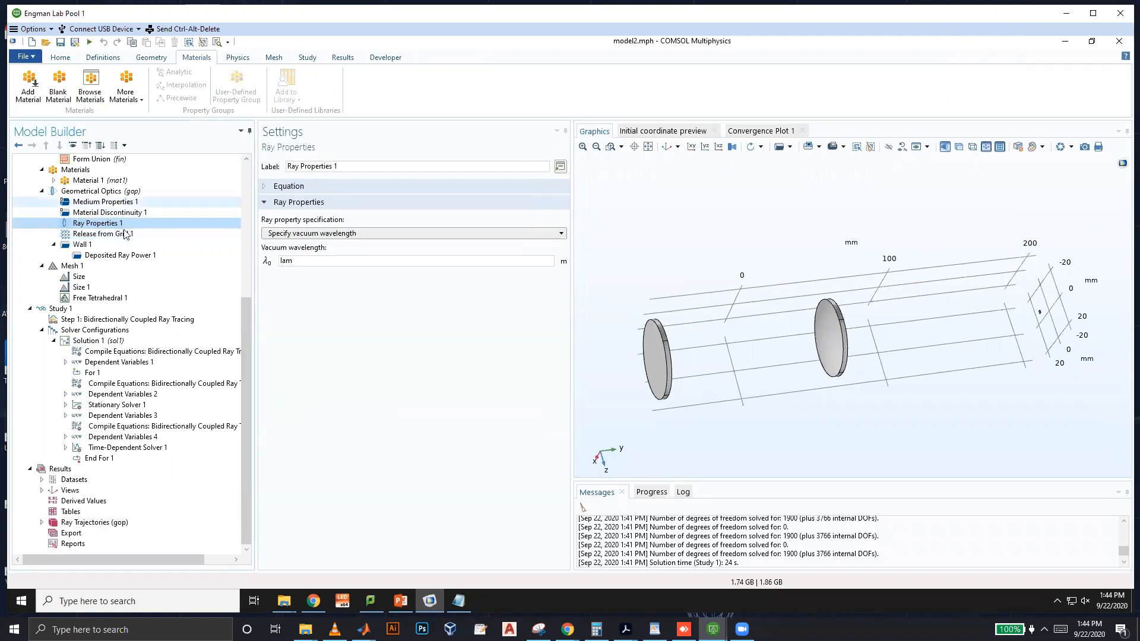
key("Down")
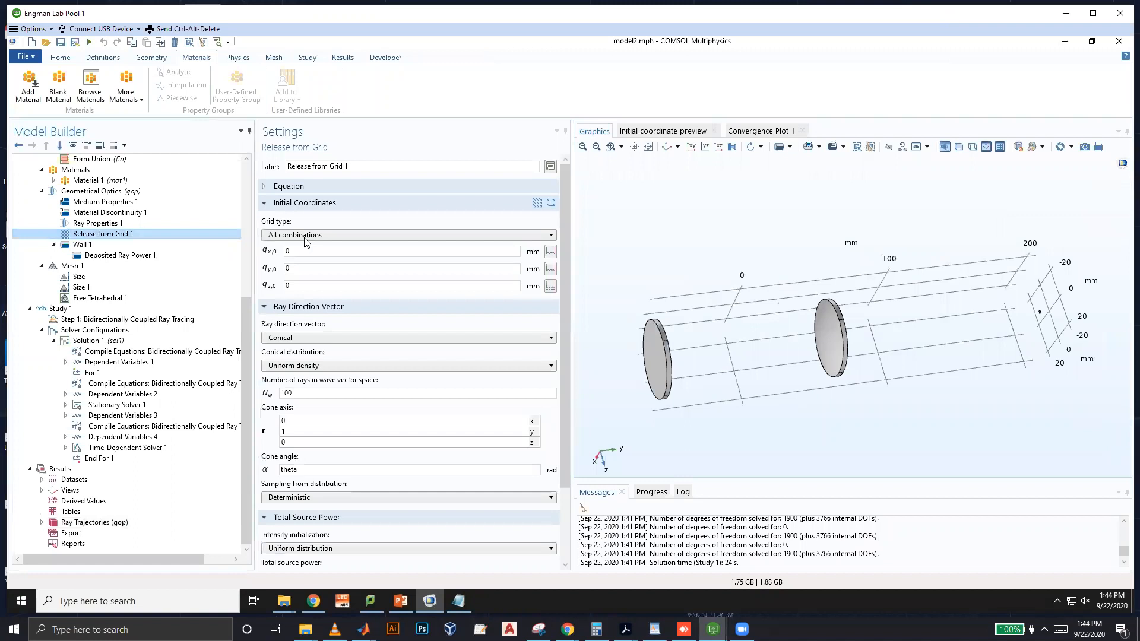
double_click(287, 269)
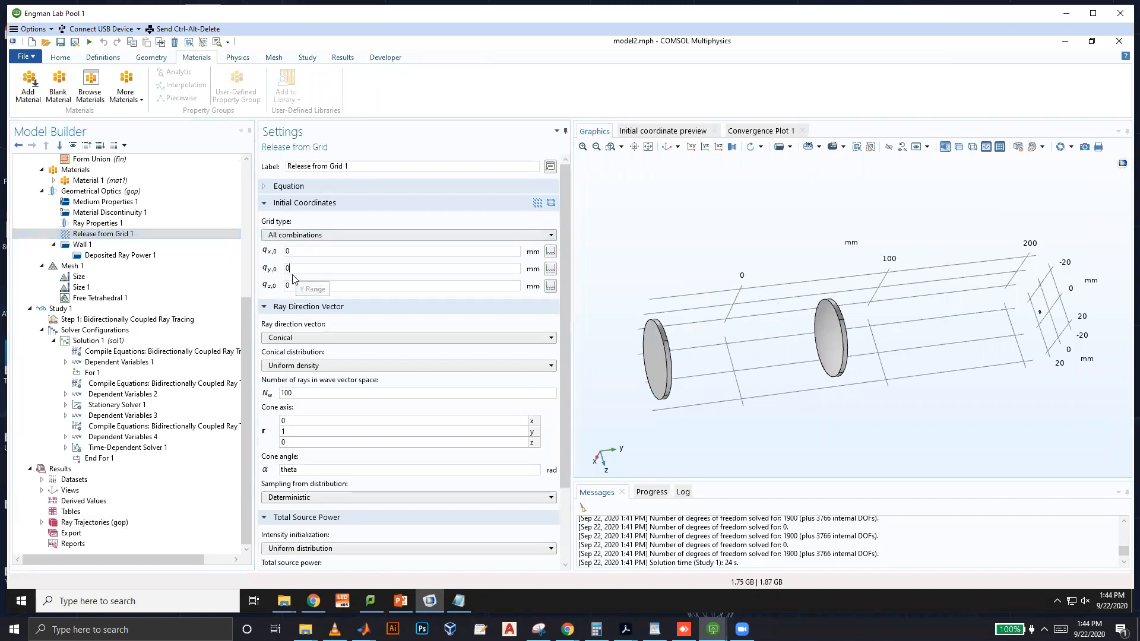
type("qy0")
left_click(538, 203)
- Recompute the bidirectionally coupled ray tracing study with the updated release position
left_click(62, 59)
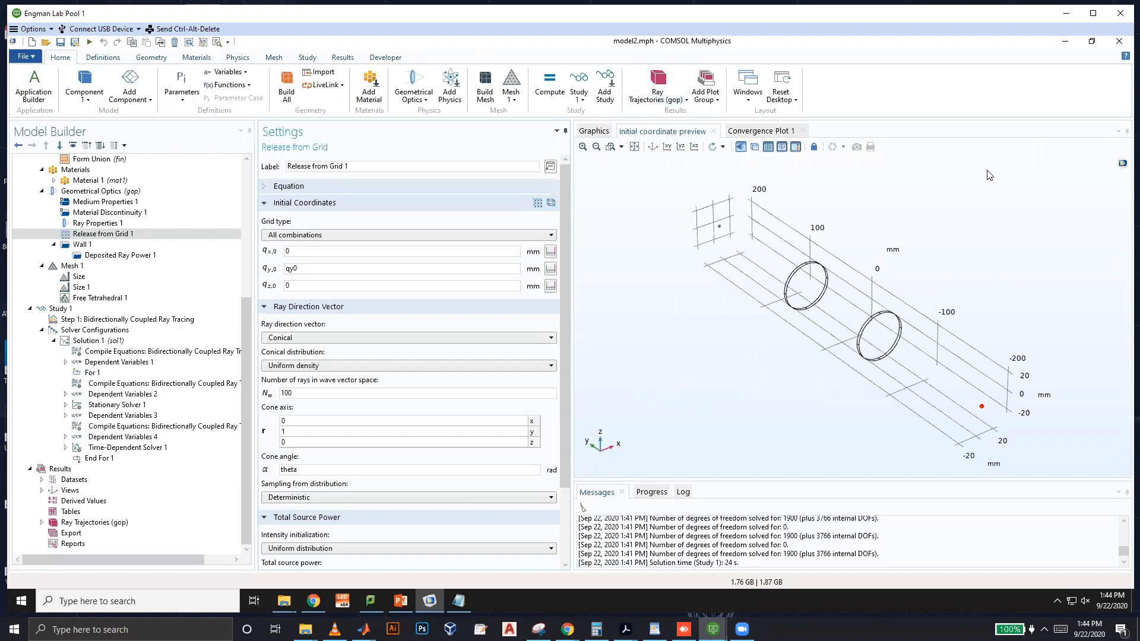
key("F8")
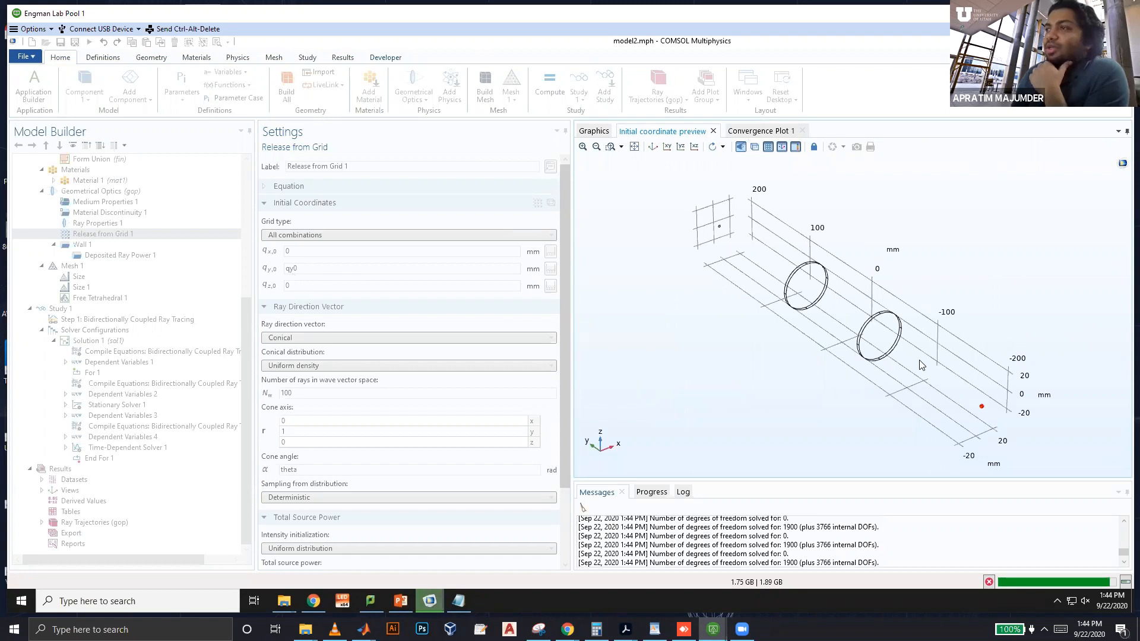
left_click(95, 224)
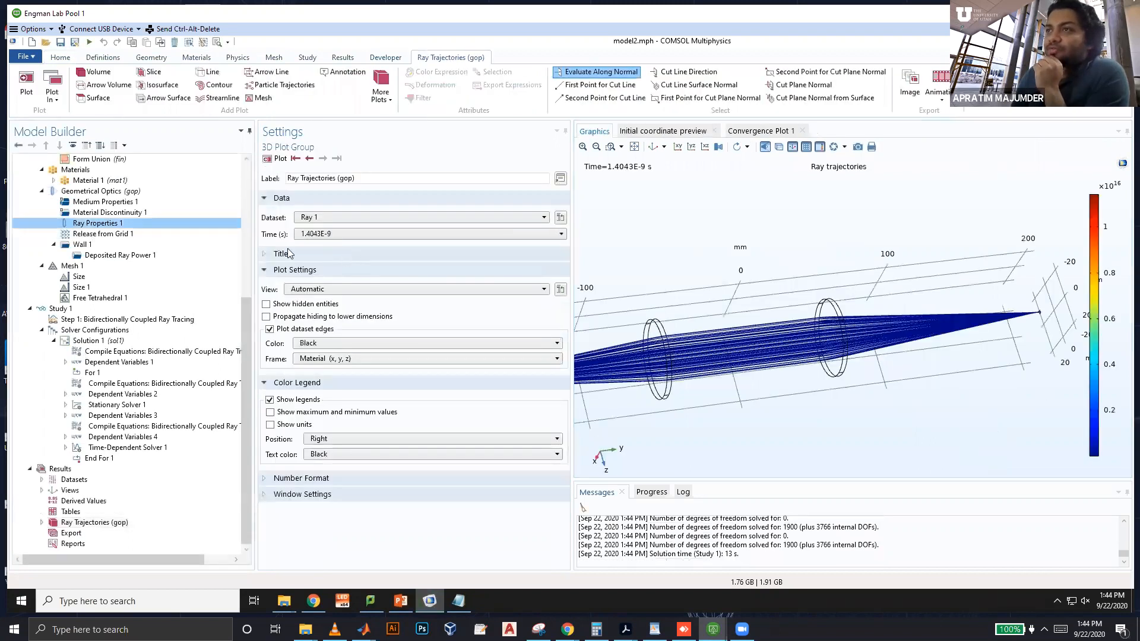
- Inspect the recomputed ray trajectories through both lenses from different angles, and switch to PowerPoint to compare them with the two lens system diagram
left_click(134, 235)
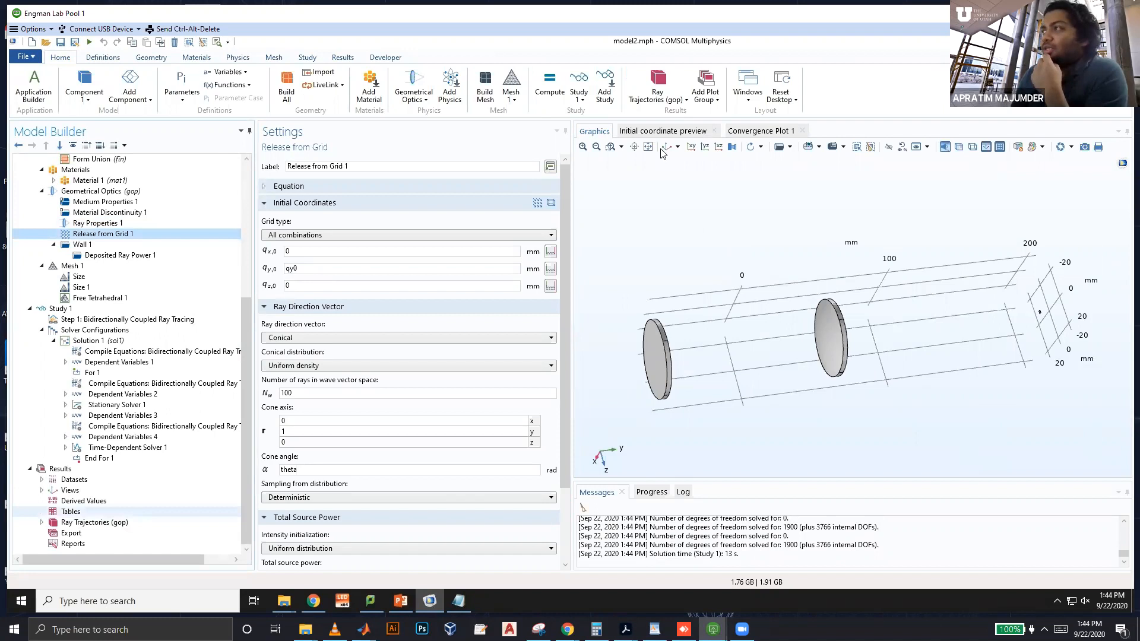
left_click(633, 147)
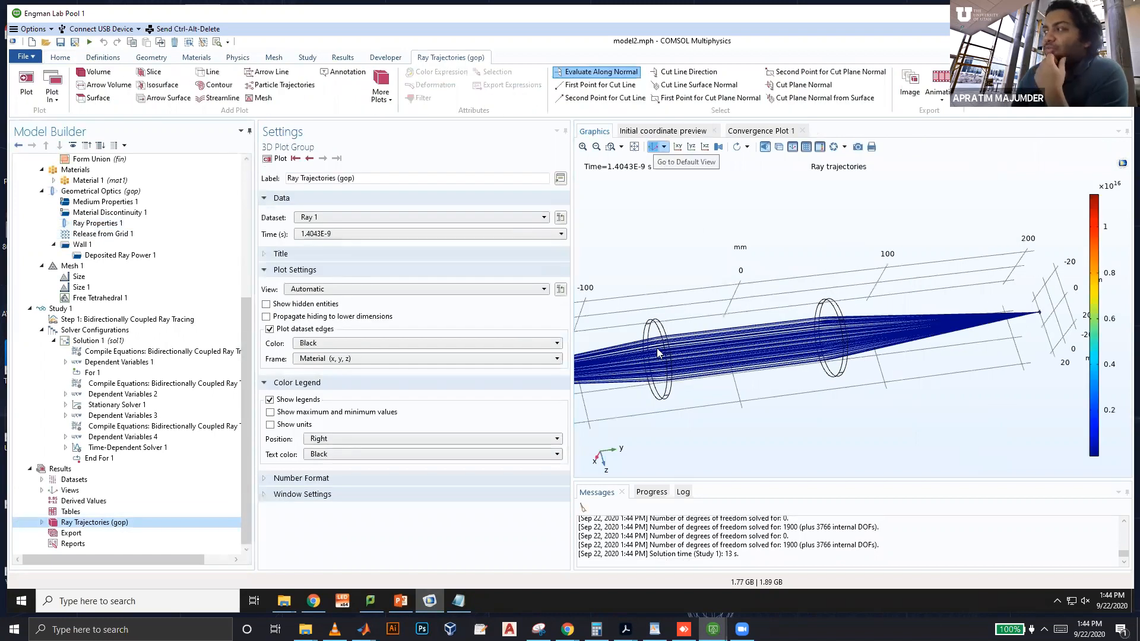
left_click_drag(649, 401, 657, 410)
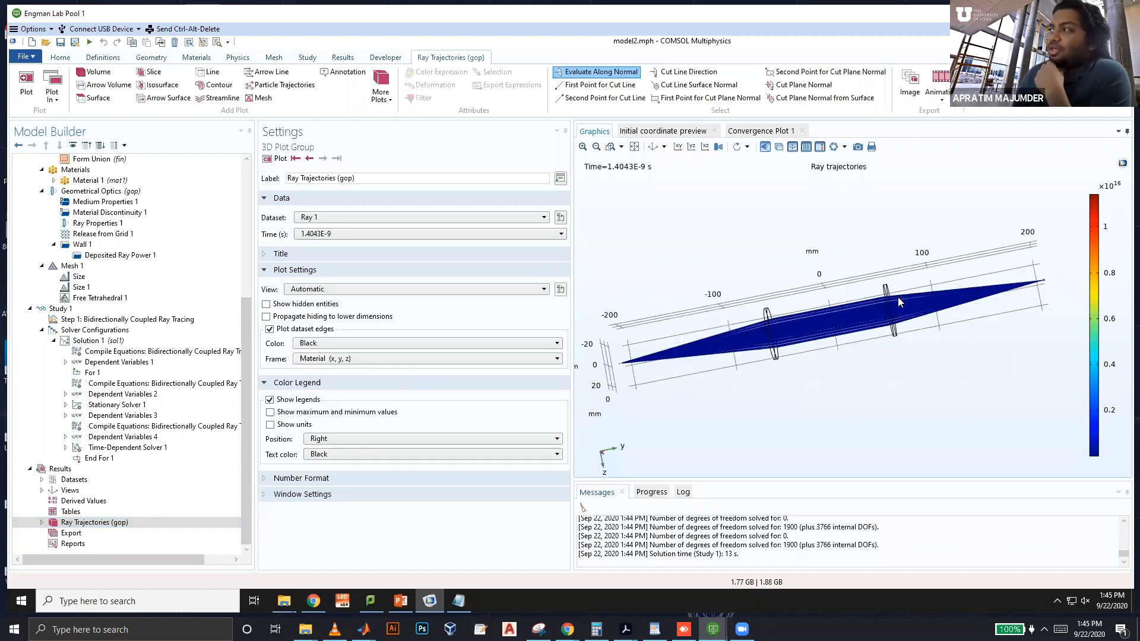
left_click_drag(975, 331, 721, 467)
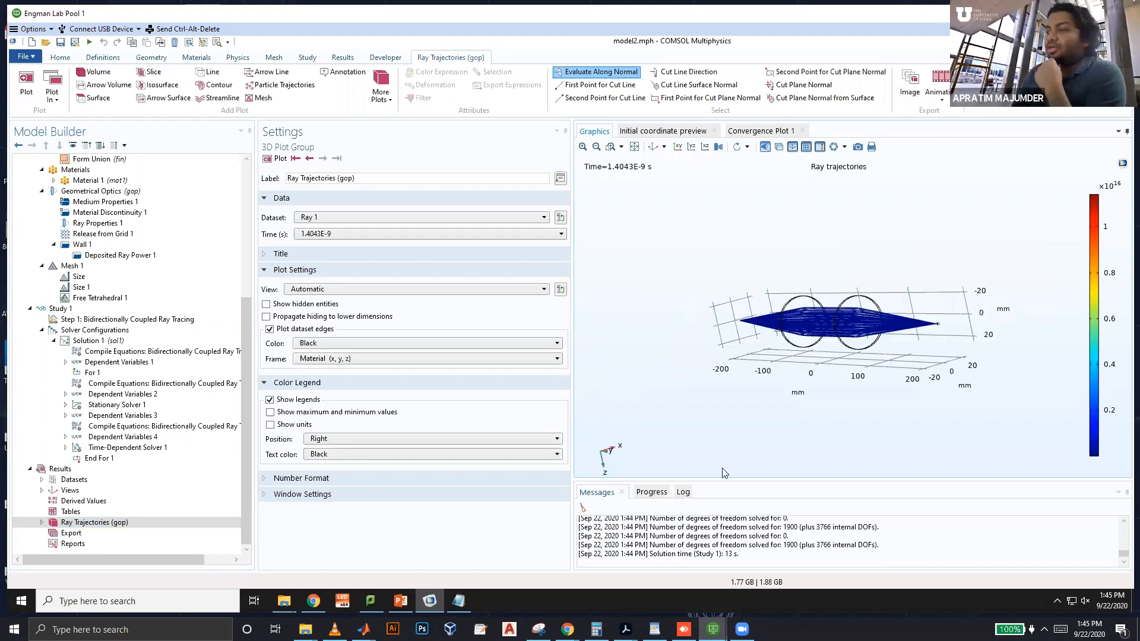
left_click(404, 588)
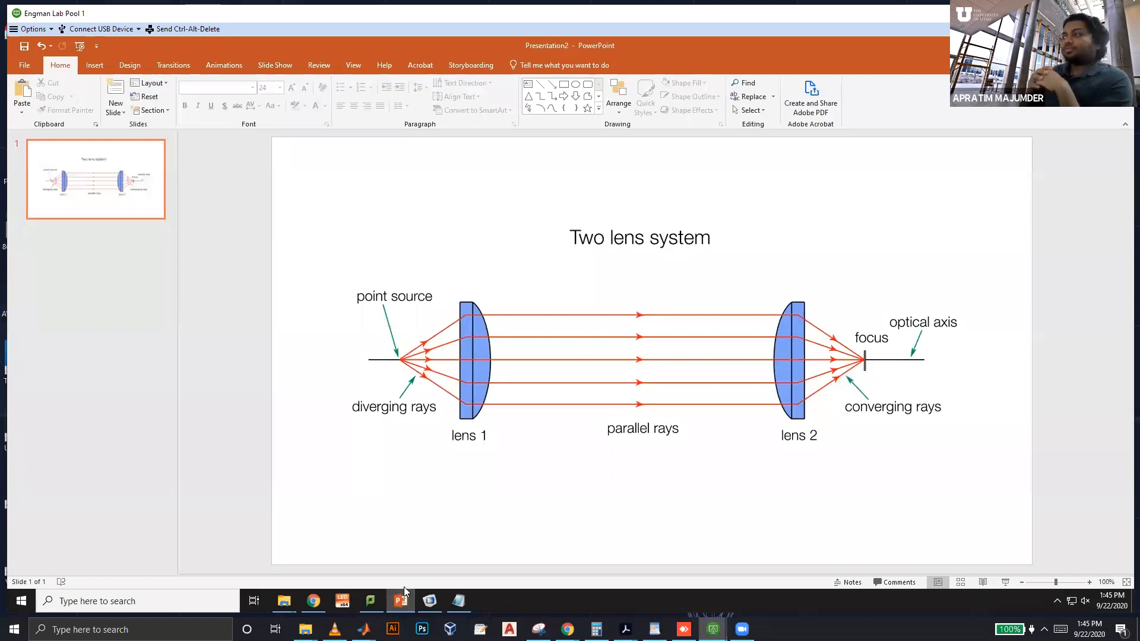